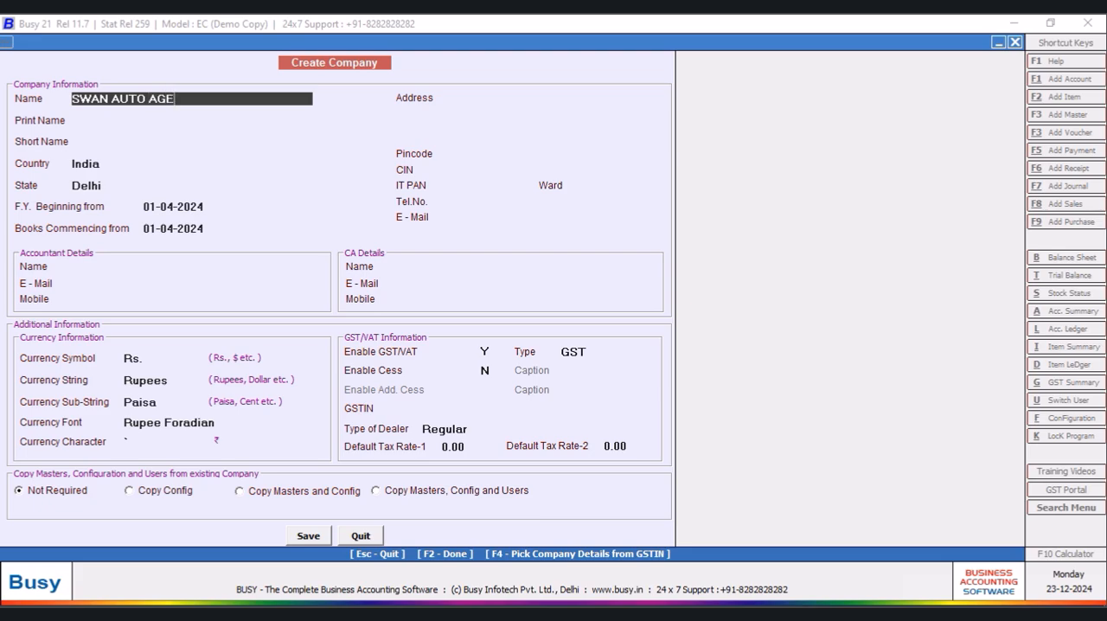
- Name the new company SWAN AUTO AGENCIES, with India as the country and Karnataka as the state
{"action": "key", "text": "Return"}
{"action": "key", "text": "Return"}
{"action": "key", "text": "Return"}
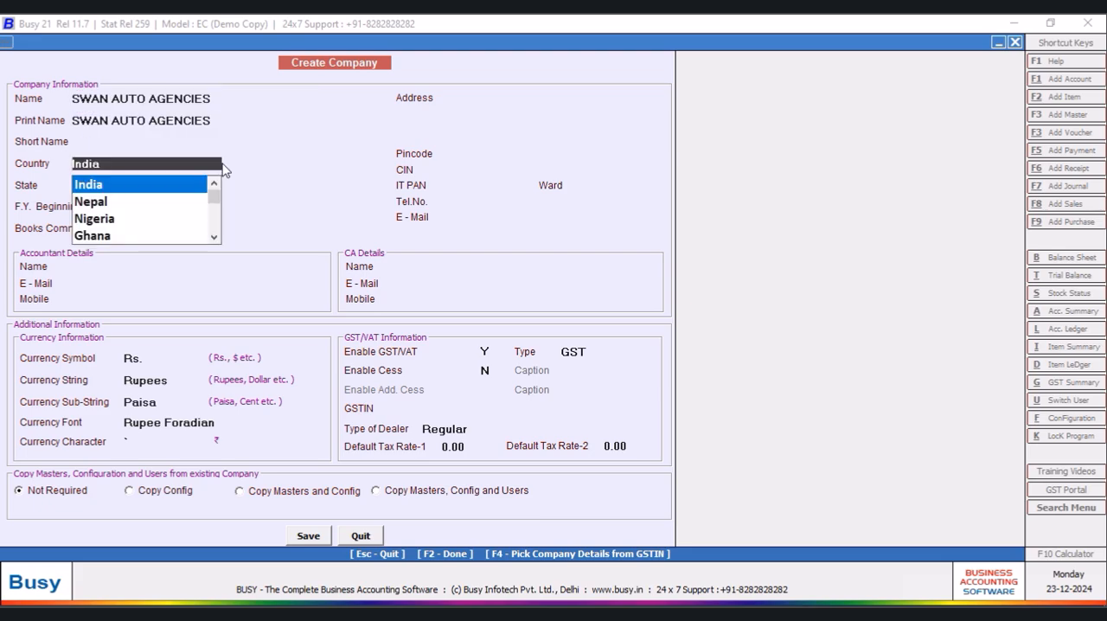
{"action": "key", "text": "Return"}
{"action": "type", "text": "KARNATAKA"}
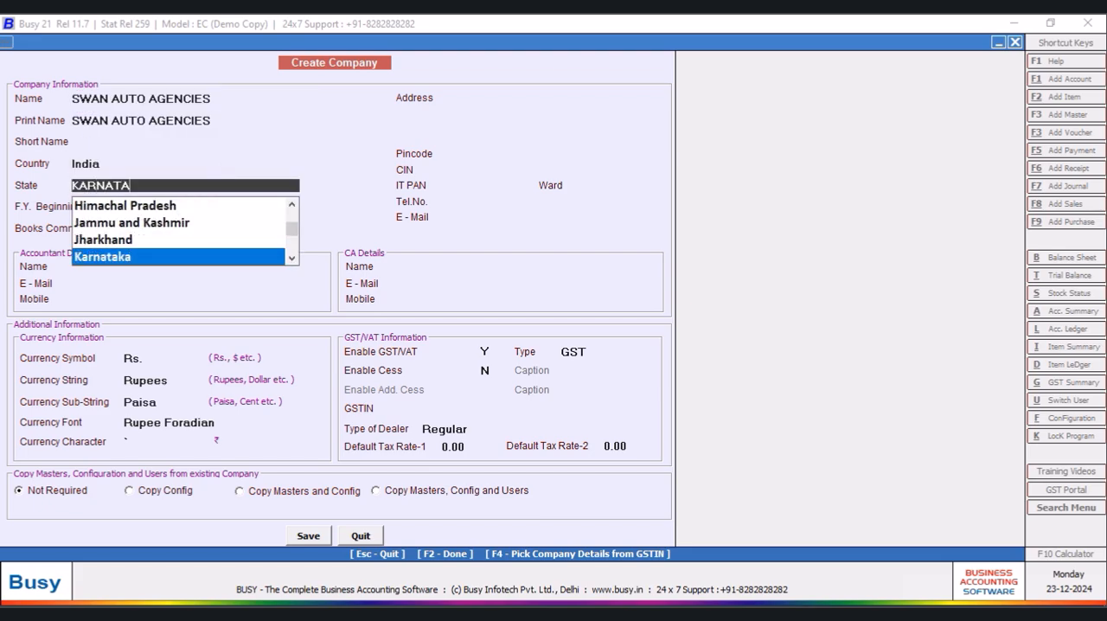
{"action": "key", "text": "Return"}
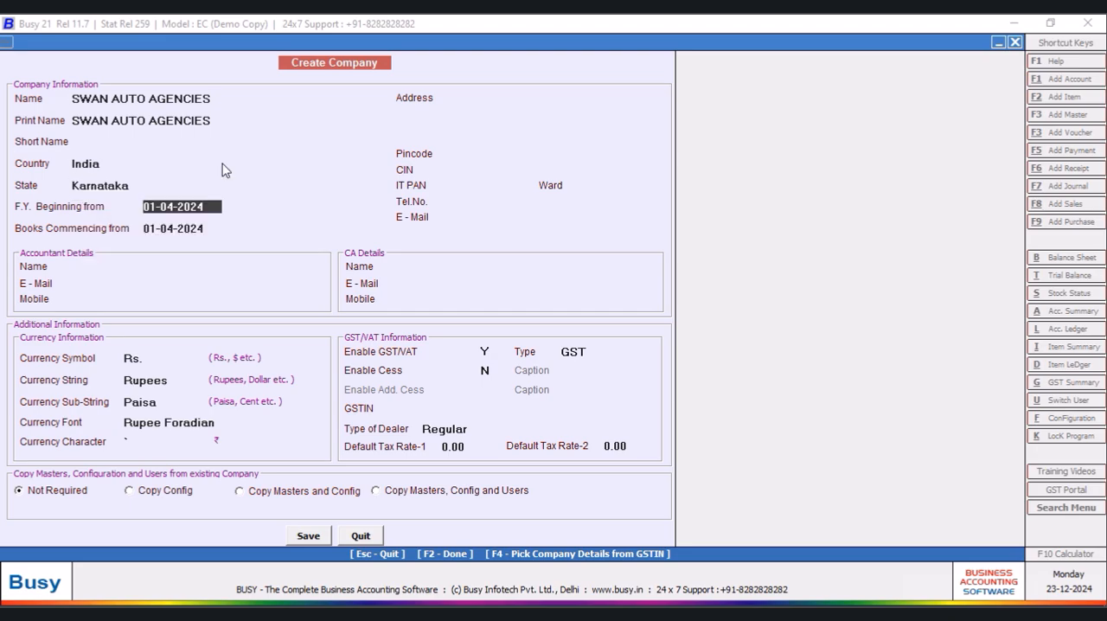
- Fill in the company's street address and city on two address lines
{"action": "left_click", "coordinate": [510, 101]}
{"action": "type", "text": "J C RO"}
{"action": "key", "text": "Return"}
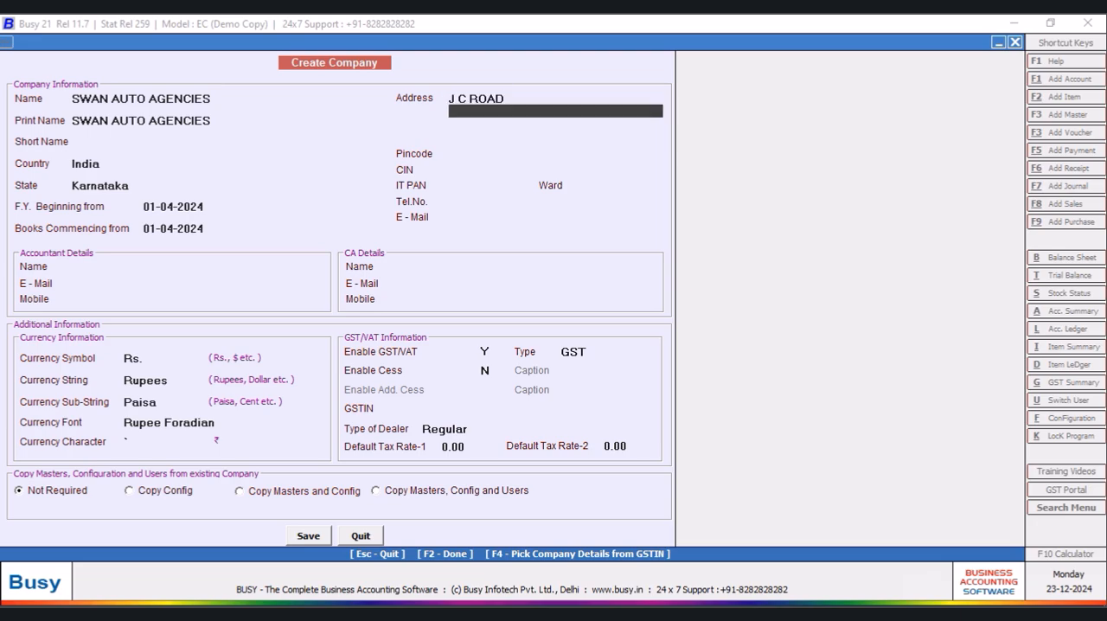
{"action": "type", "text": "Bangalore"}
- Fill in the company's telephone number and e-mail address
{"action": "left_click", "coordinate": [487, 202]}
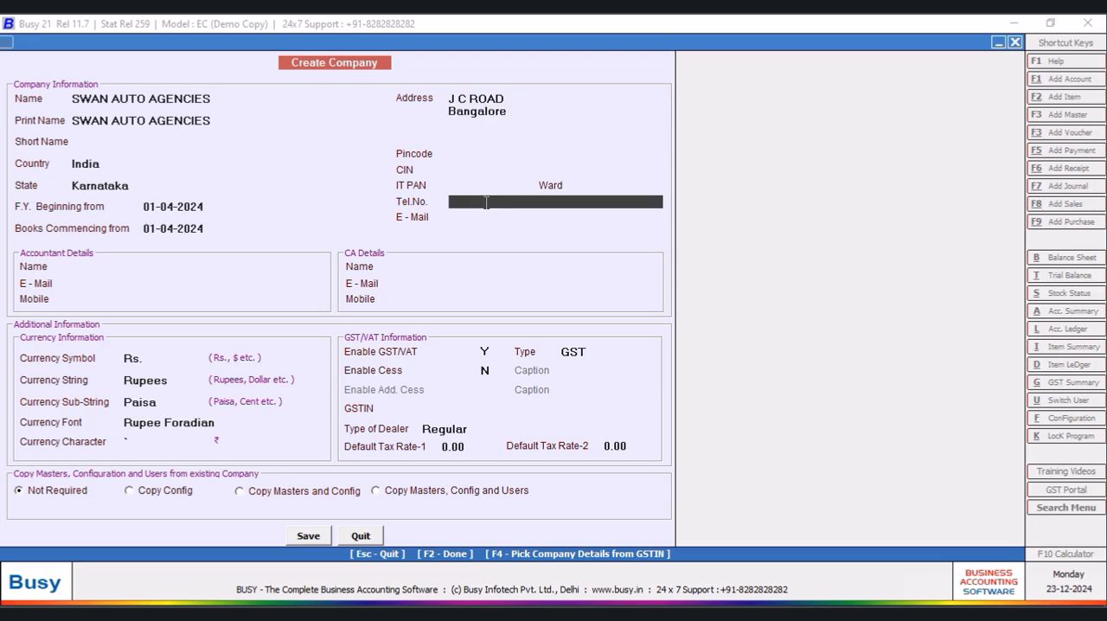
{"action": "type", "text": "0123456789"}
{"action": "left_click", "coordinate": [479, 218]}
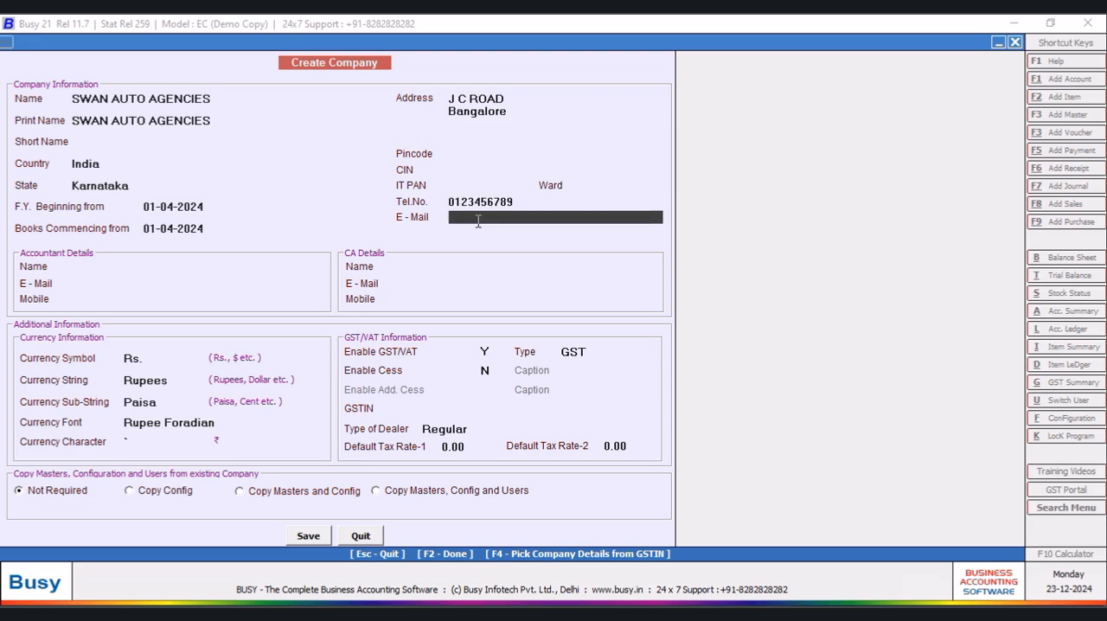
{"action": "key", "text": "Return"}
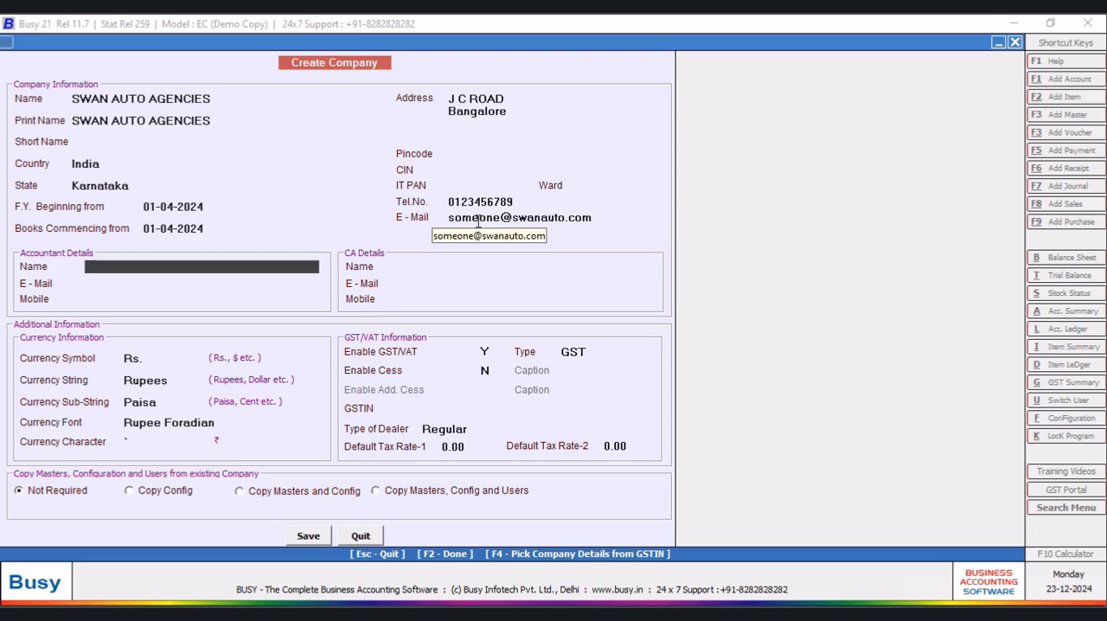
- Save the new company and set its User Authentication Required option to N
{"action": "left_click", "coordinate": [312, 538]}
{"action": "left_click", "coordinate": [587, 353]}
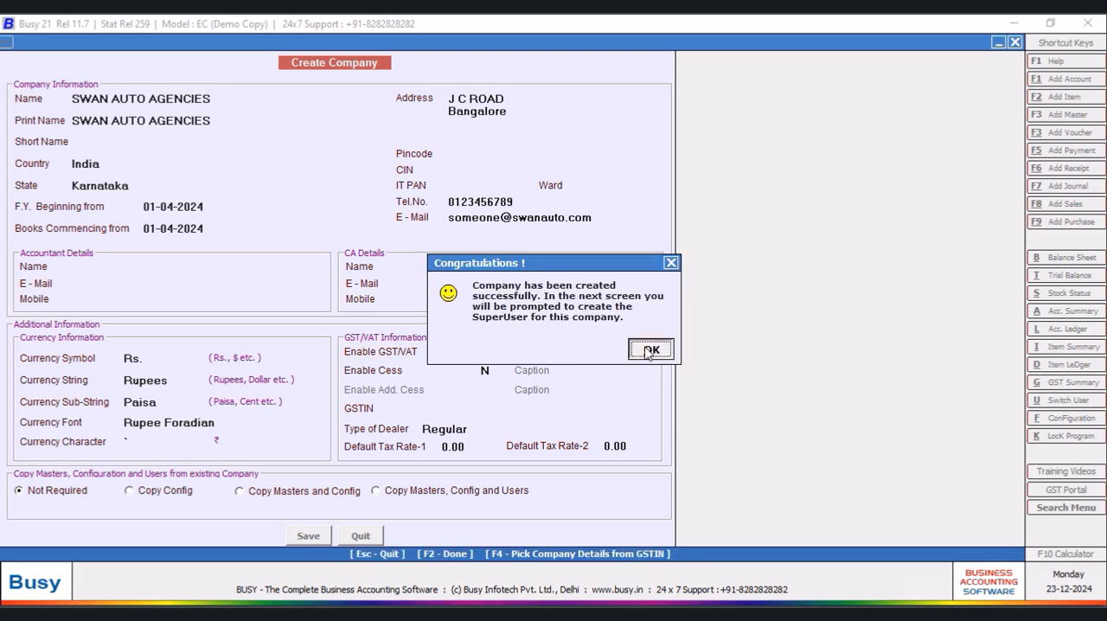
{"action": "left_click", "coordinate": [648, 351]}
{"action": "key", "text": "n"}
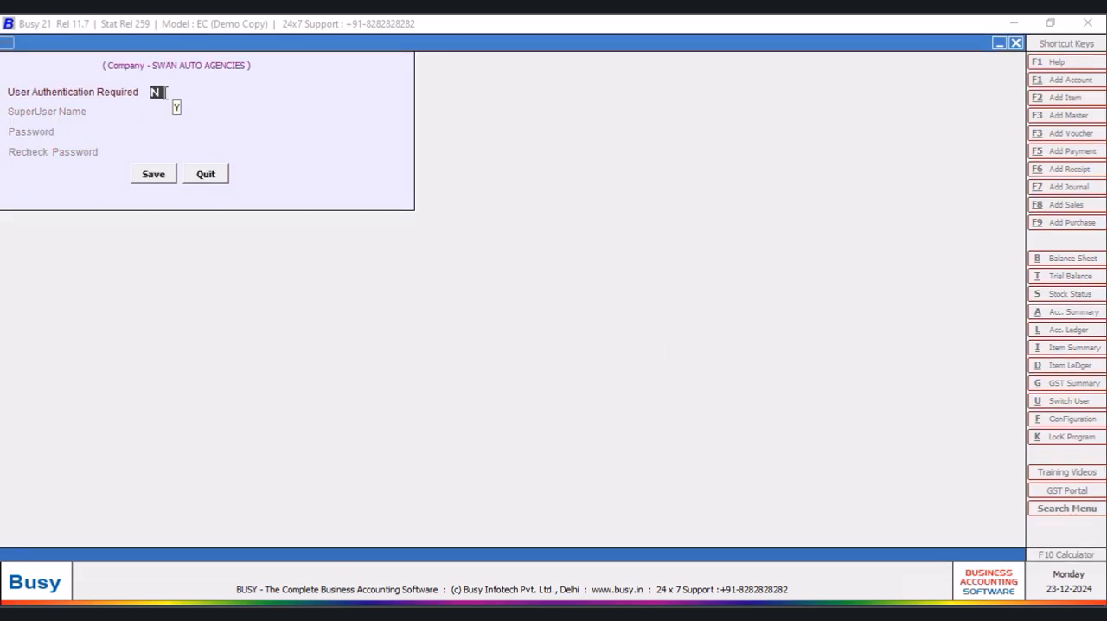
{"action": "left_click", "coordinate": [149, 181]}
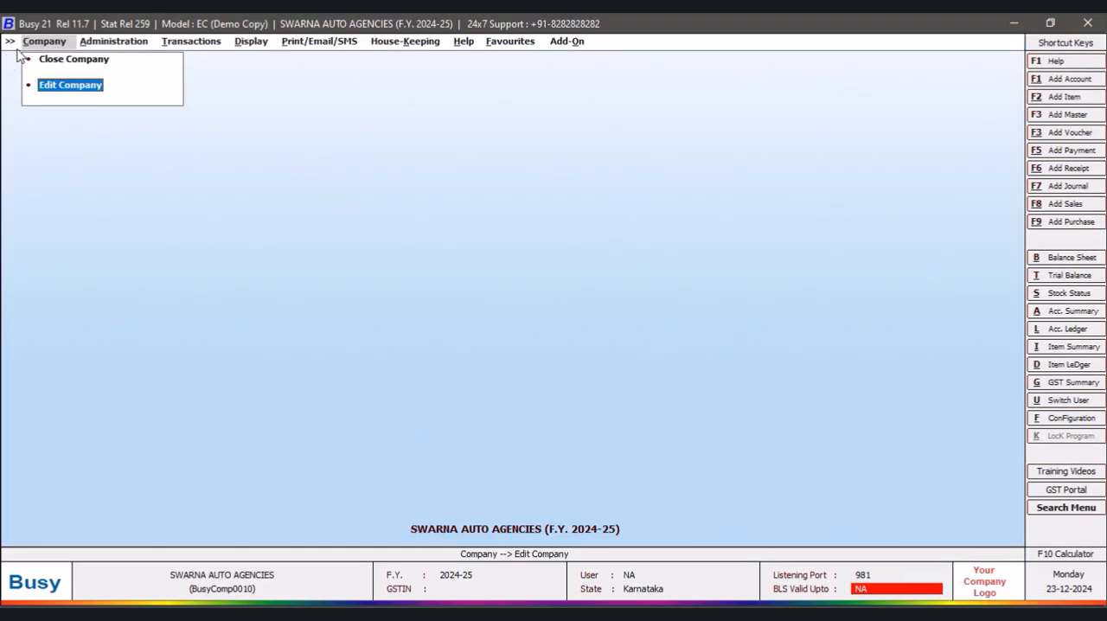
- Open the SWARNA AUTO AGENCIES company details for editing, save them and leave the form
{"action": "left_click", "coordinate": [86, 84]}
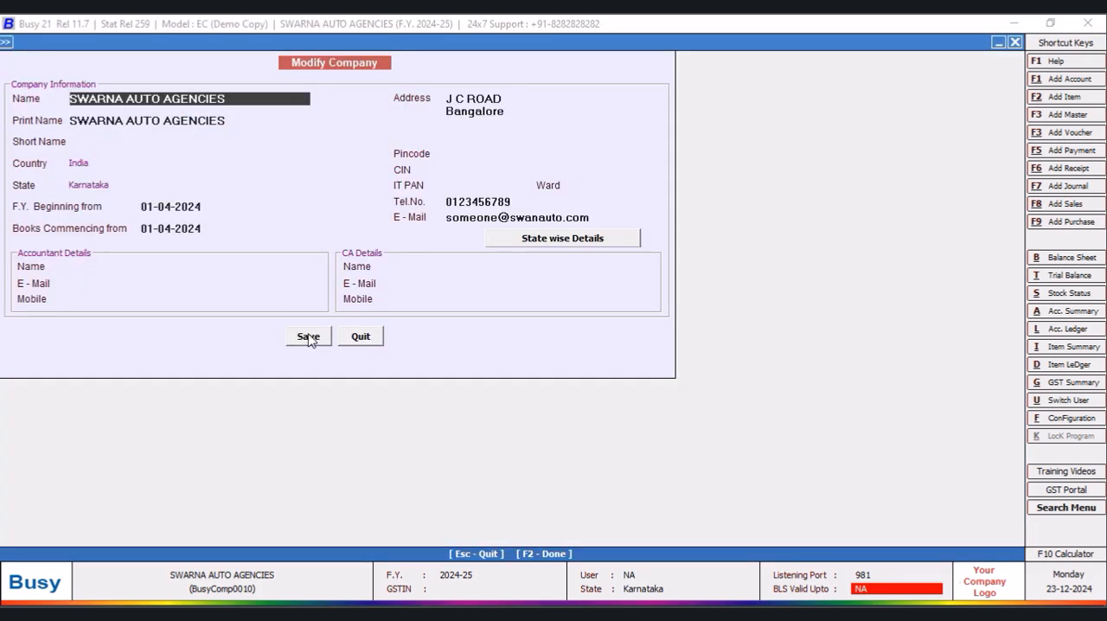
{"action": "left_click", "coordinate": [309, 339]}
{"action": "left_click", "coordinate": [603, 357]}
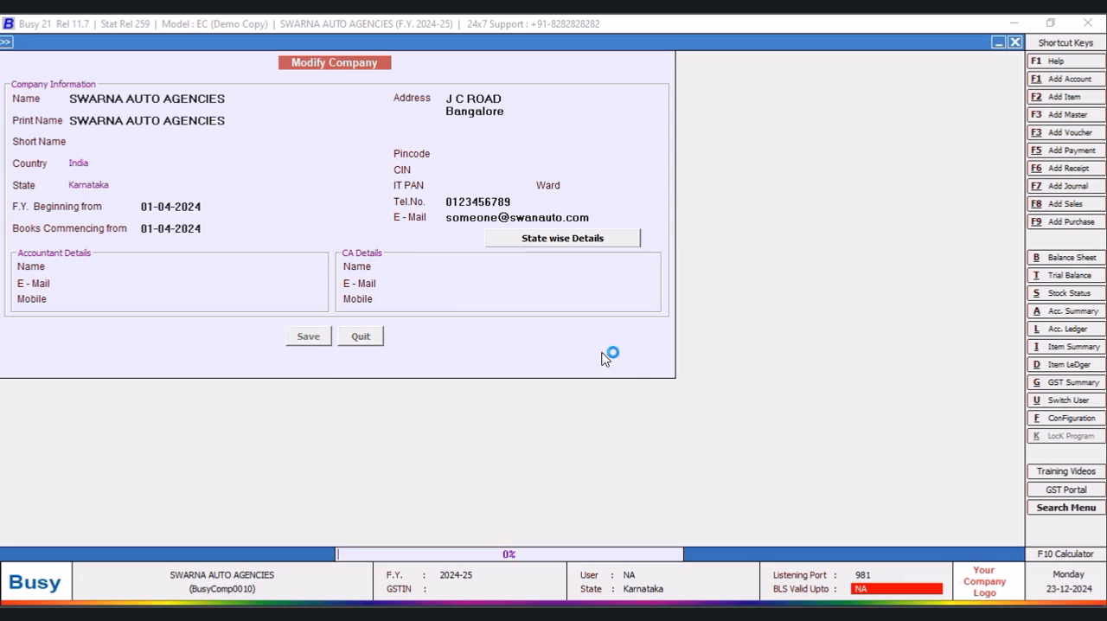
{"action": "left_click", "coordinate": [360, 337]}
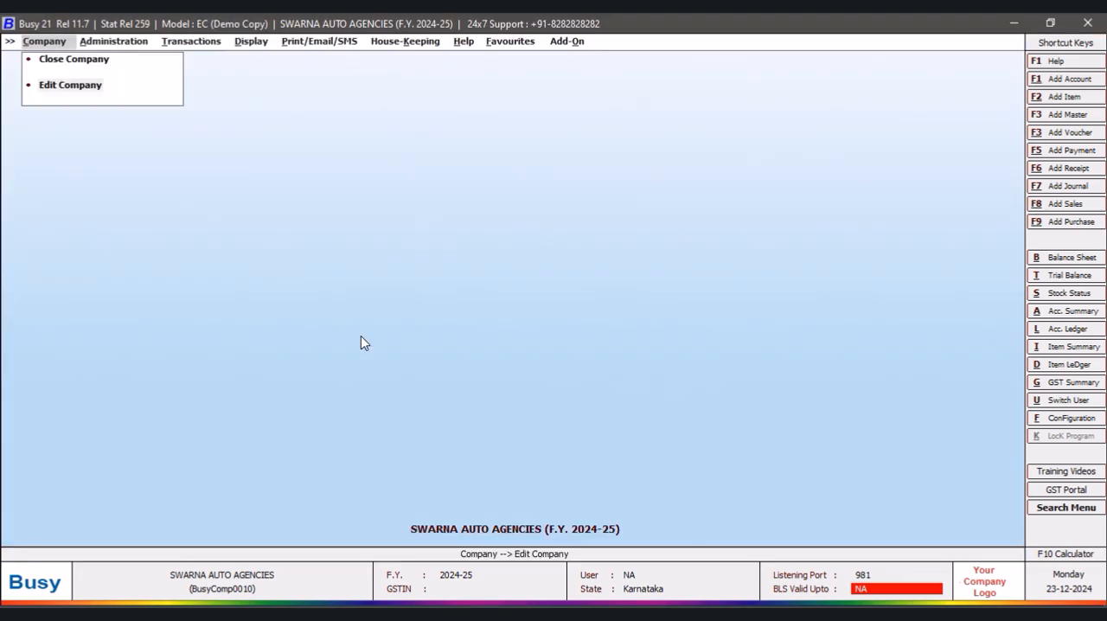
- Open the import of item masters from Excel and consult the source columns in Book1.xlsx
{"action": "left_click", "coordinate": [102, 45]}
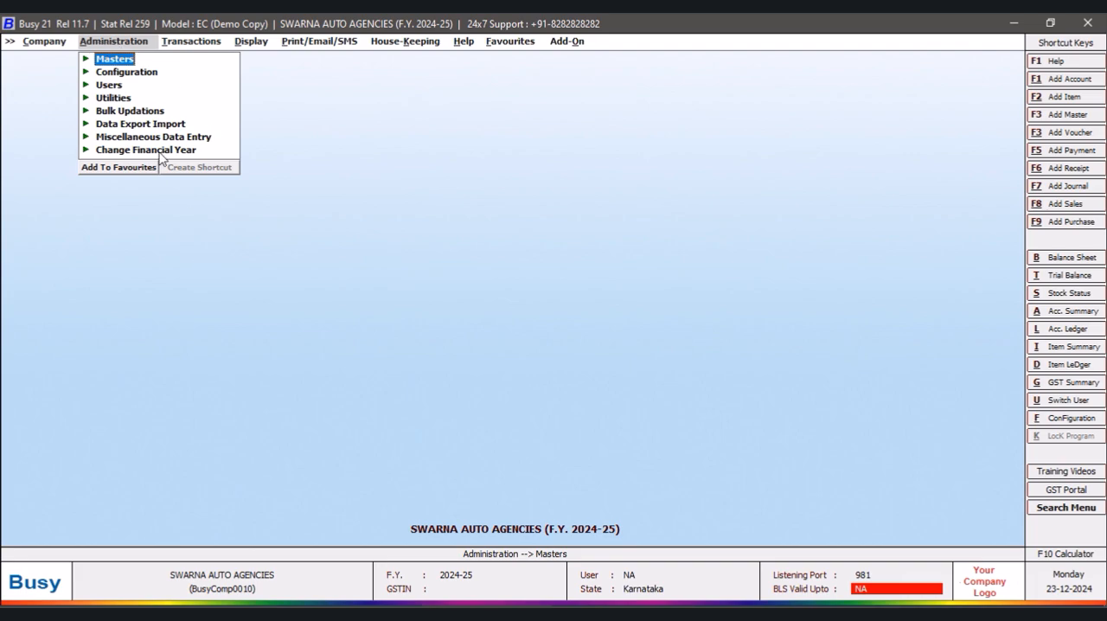
{"action": "left_click", "coordinate": [154, 126]}
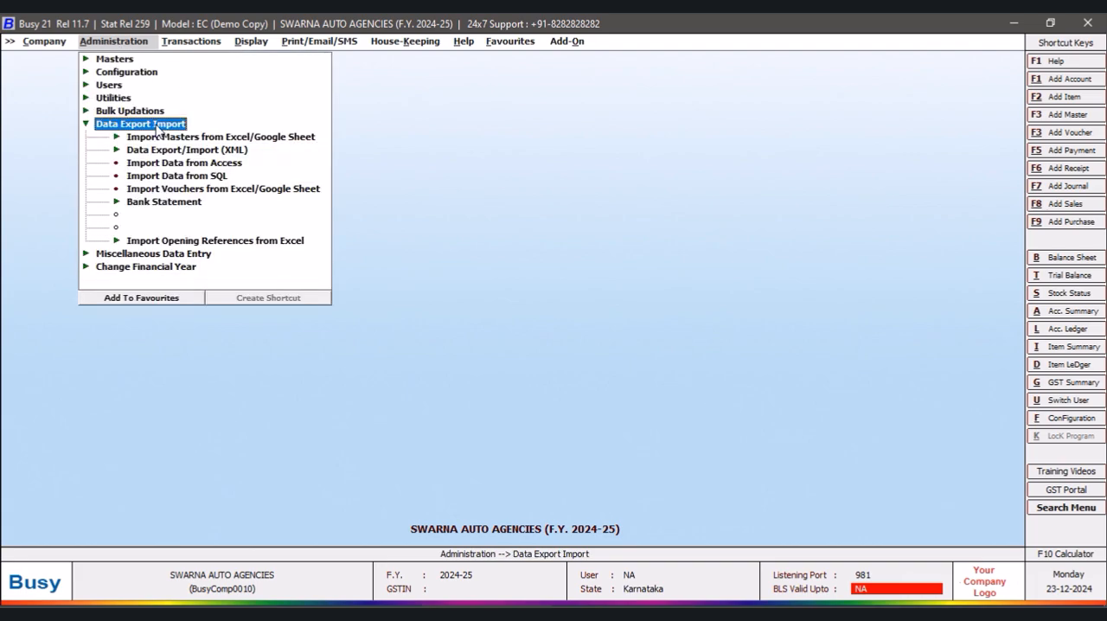
{"action": "left_click", "coordinate": [276, 140]}
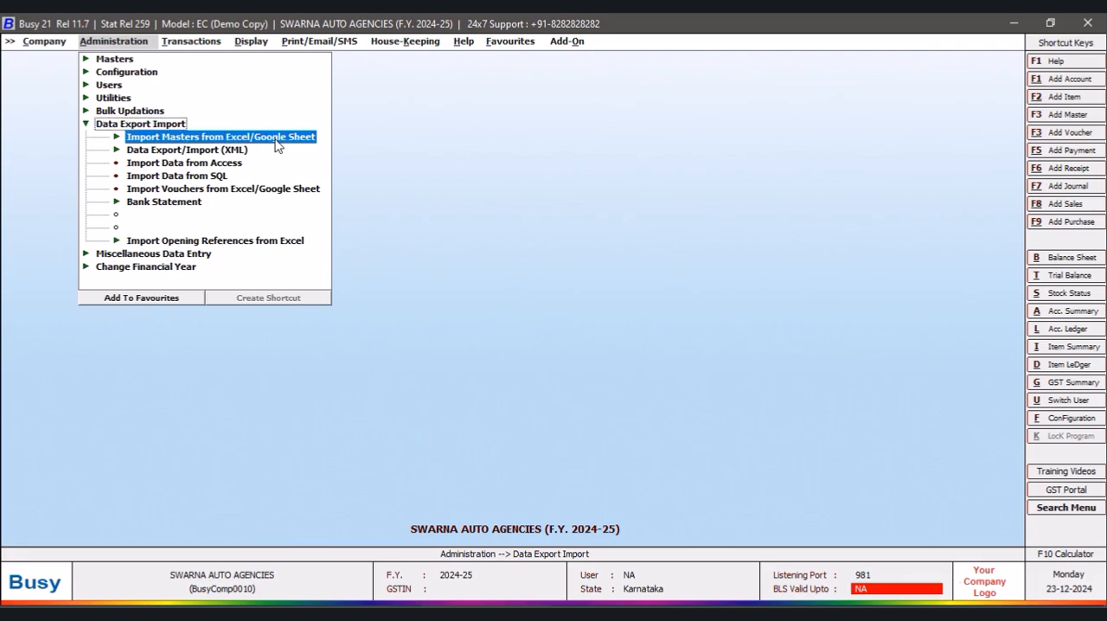
{"action": "left_click", "coordinate": [172, 151]}
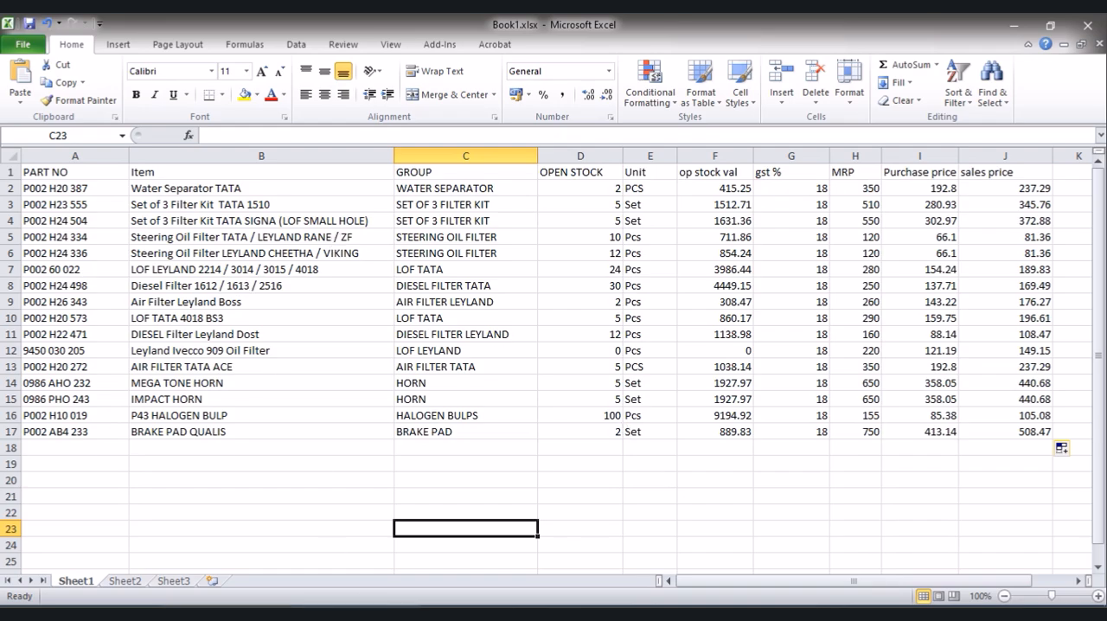
{"action": "left_click", "coordinate": [481, 614]}
- Connect the ITEM_NAME field to Excel column A
{"action": "left_click", "coordinate": [93, 185]}
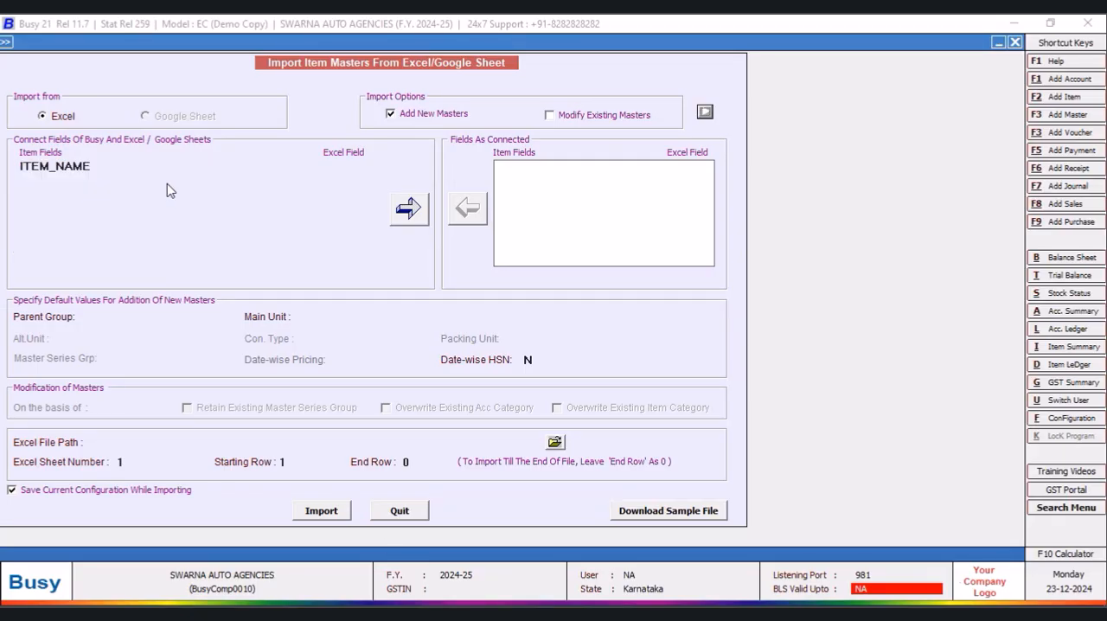
{"action": "left_click", "coordinate": [325, 166]}
{"action": "left_click", "coordinate": [347, 187]}
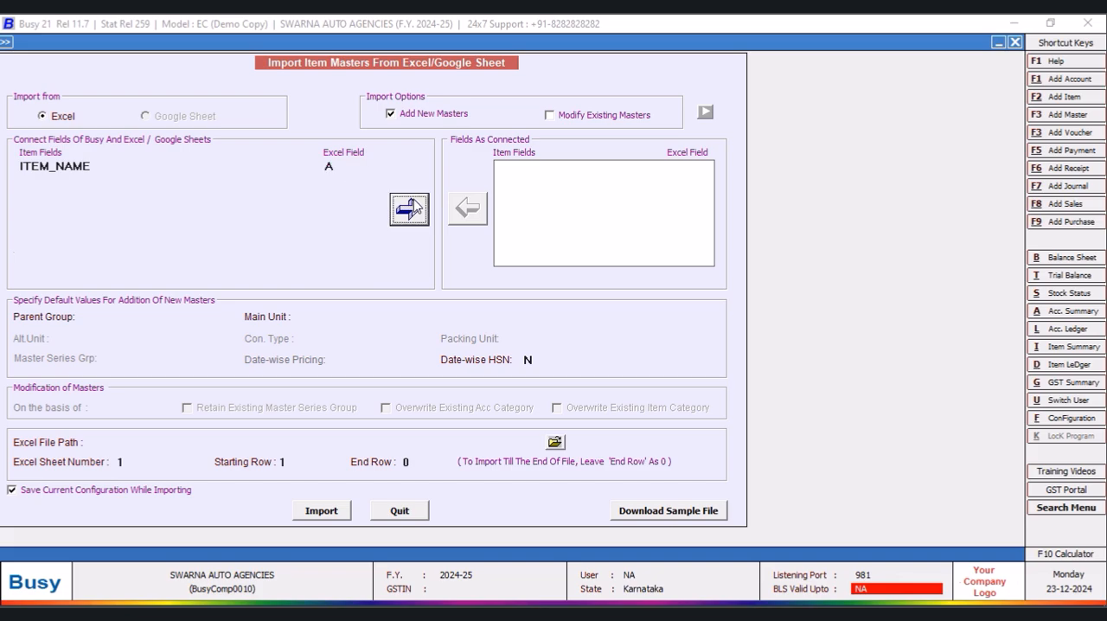
{"action": "left_click", "coordinate": [411, 208]}
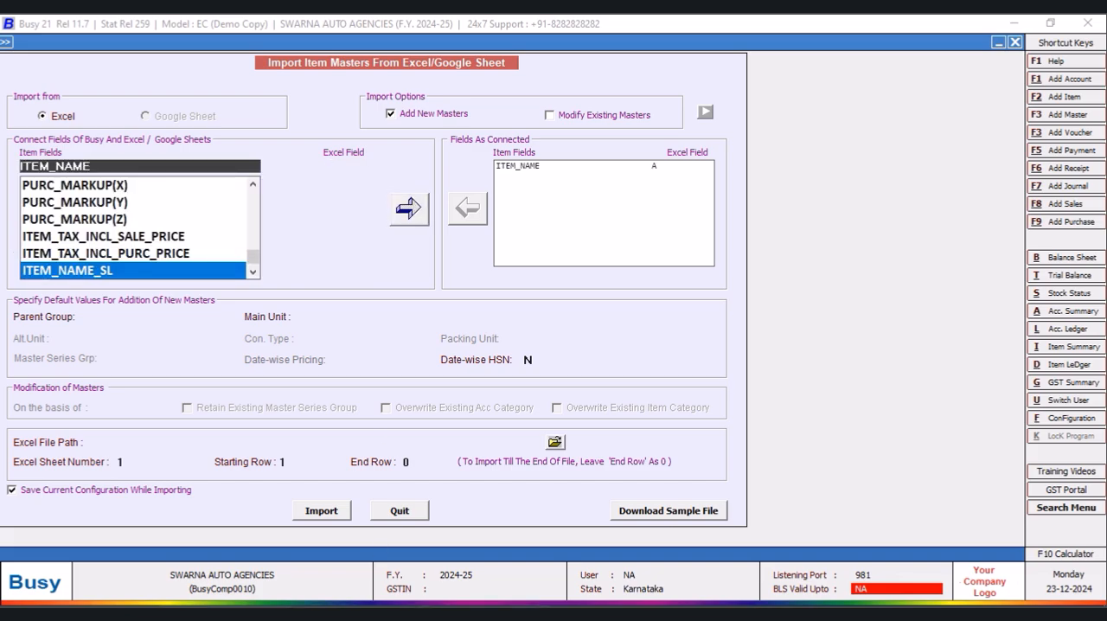
- Check the columns in Book1.xlsx in Excel, return to Busy and try to remove the ITEM_NAME connection
{"action": "left_click", "coordinate": [415, 613]}
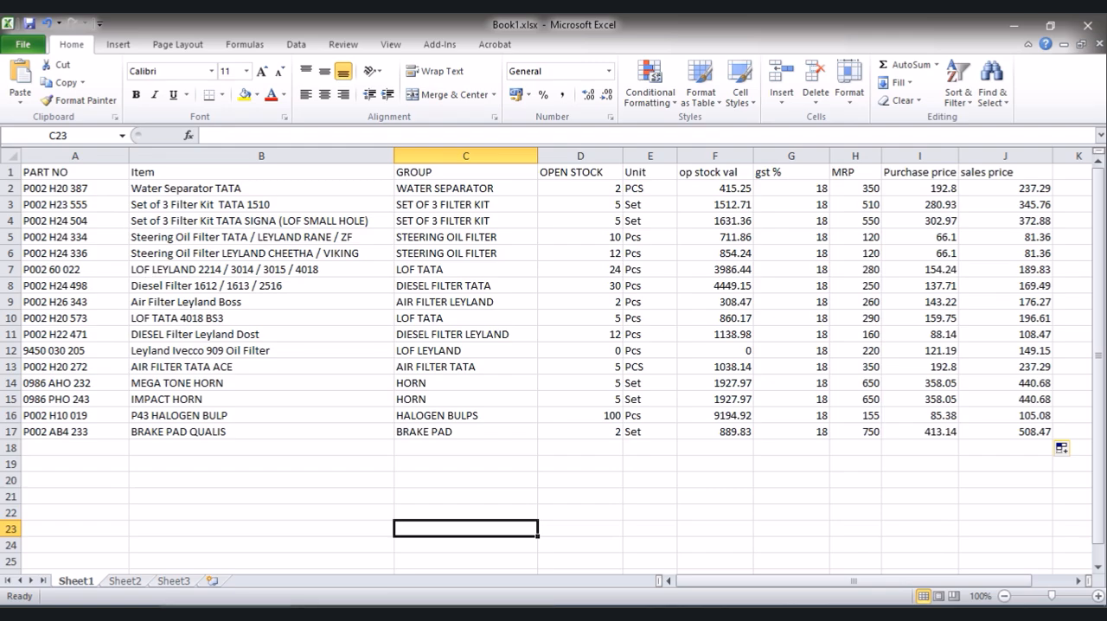
{"action": "key", "text": "alt+Tab"}
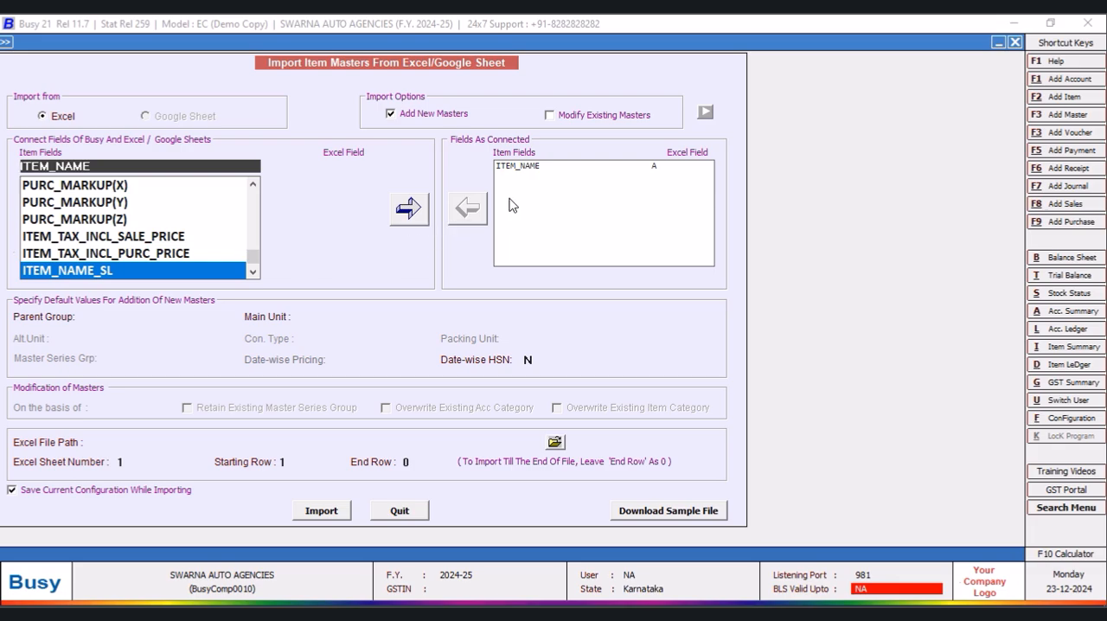
{"action": "left_click", "coordinate": [518, 168]}
{"action": "left_click", "coordinate": [463, 221]}
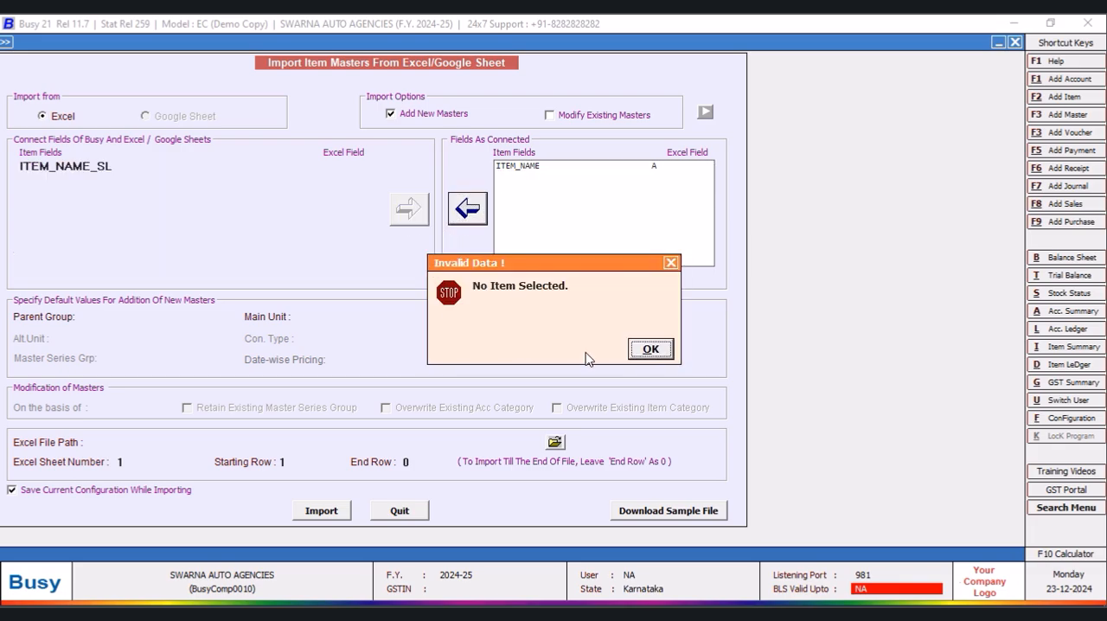
{"action": "left_click", "coordinate": [651, 348]}
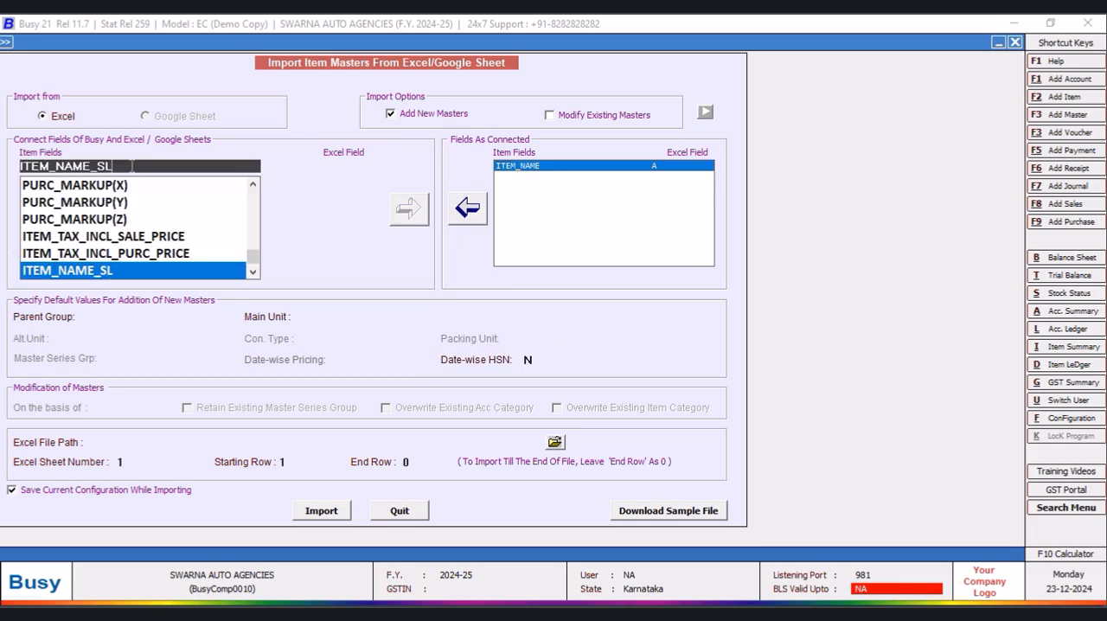
- Choose ITEM_ALIAS as the item field and disconnect ITEM_NAME from Excel column A
{"action": "left_click_drag", "start_coordinate": [129, 163], "coordinate": [52, 161]}
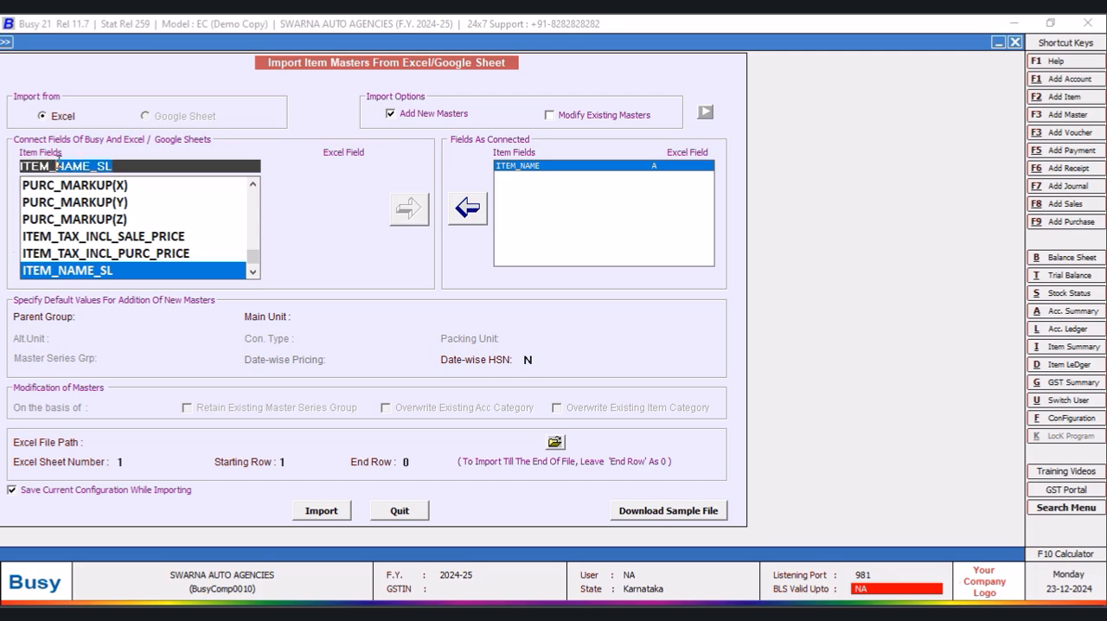
{"action": "key", "text": "BackSpace"}
{"action": "type", "text": "A"}
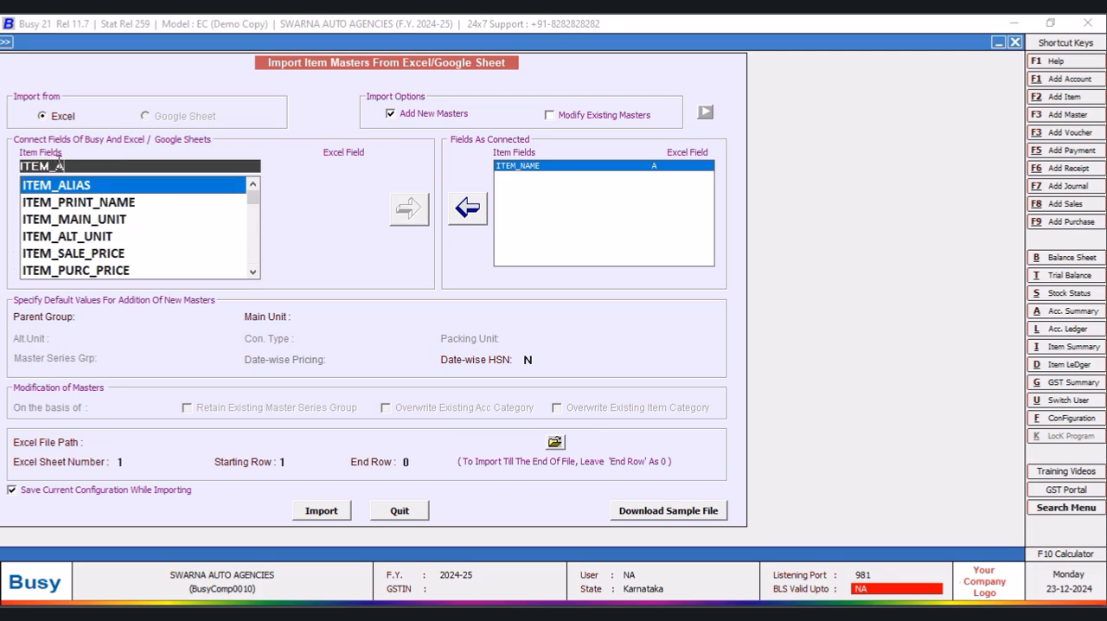
{"action": "key", "text": "Return"}
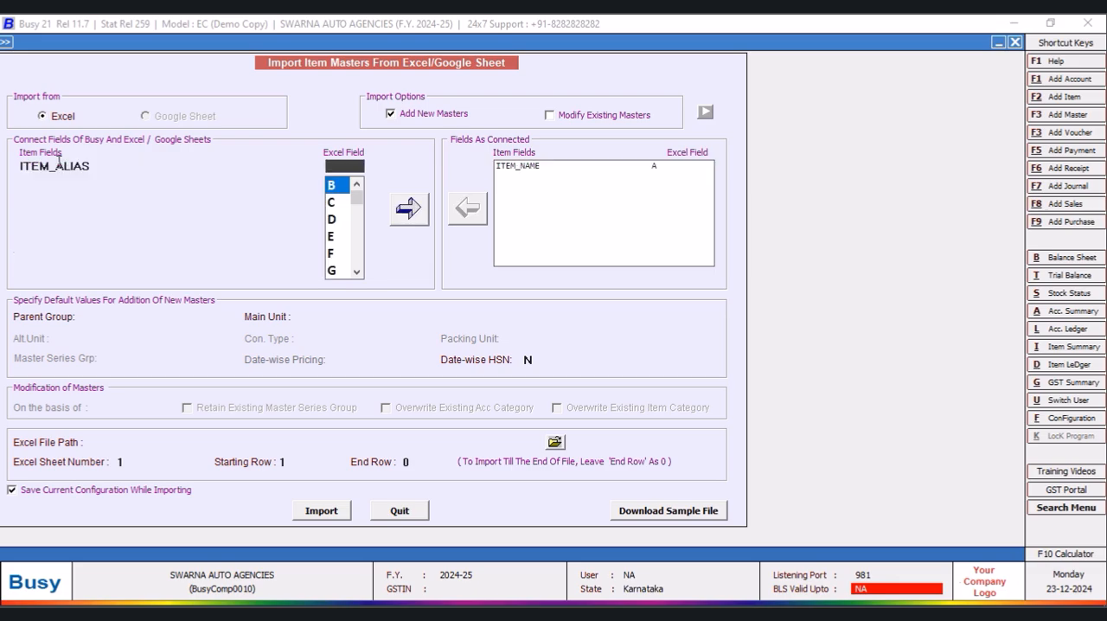
{"action": "mouse_move", "coordinate": [356, 196]}
{"action": "left_mouse_down"}
{"action": "mouse_move", "coordinate": [360, 294]}
{"action": "mouse_move", "coordinate": [360, 179]}
{"action": "left_mouse_up"}
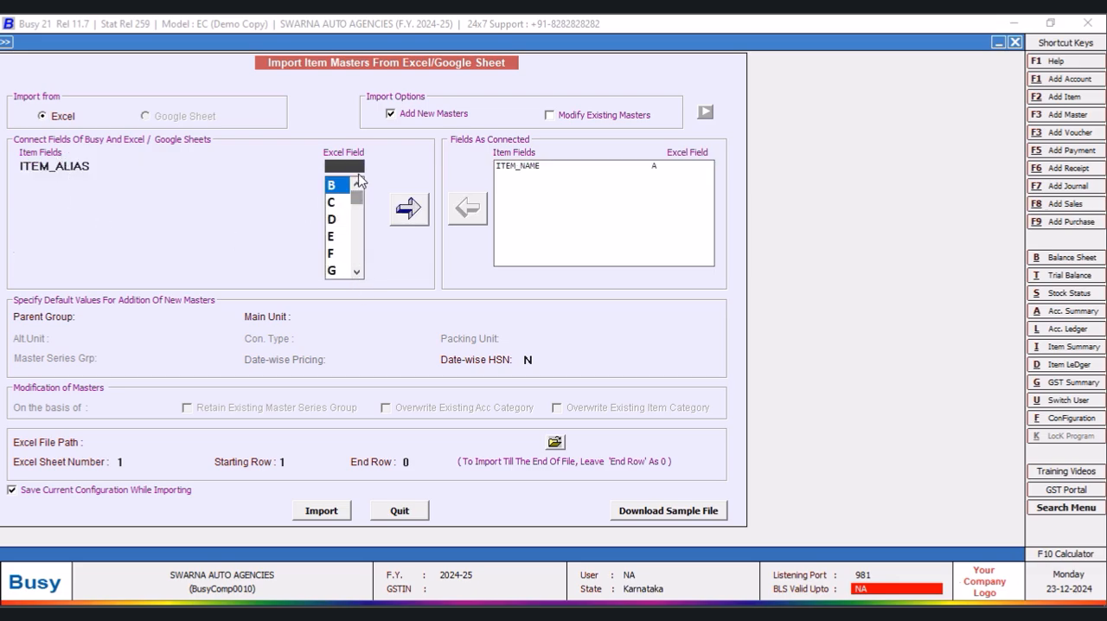
{"action": "left_click", "coordinate": [530, 167]}
{"action": "left_click", "coordinate": [466, 208]}
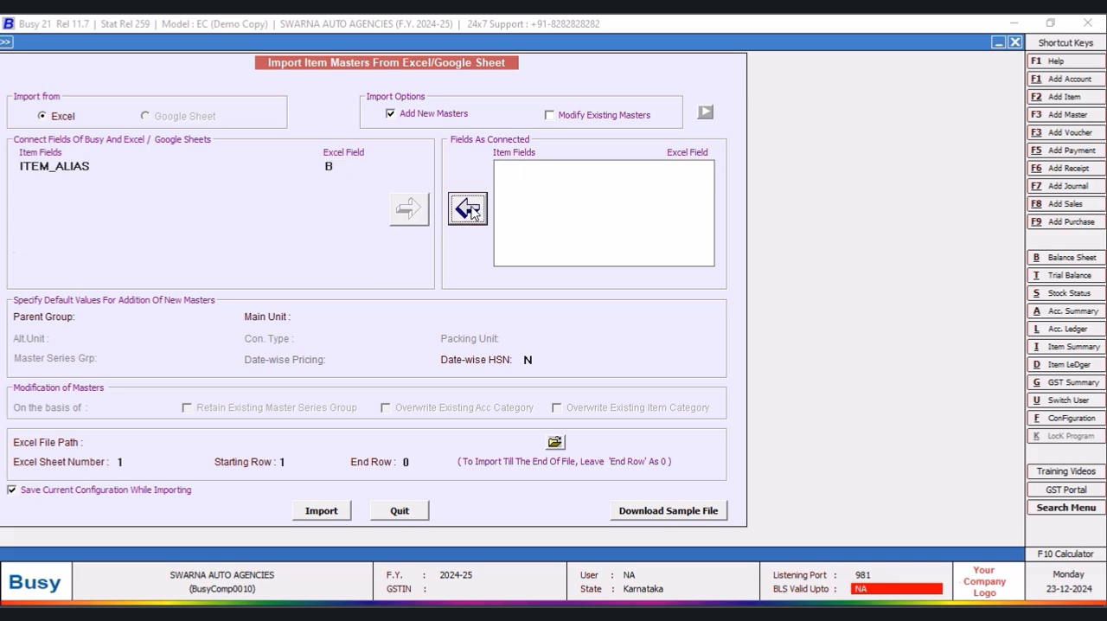
- Connect the ITEM_ALIAS field to Excel column A
{"action": "left_click", "coordinate": [345, 167]}
{"action": "left_click", "coordinate": [334, 187]}
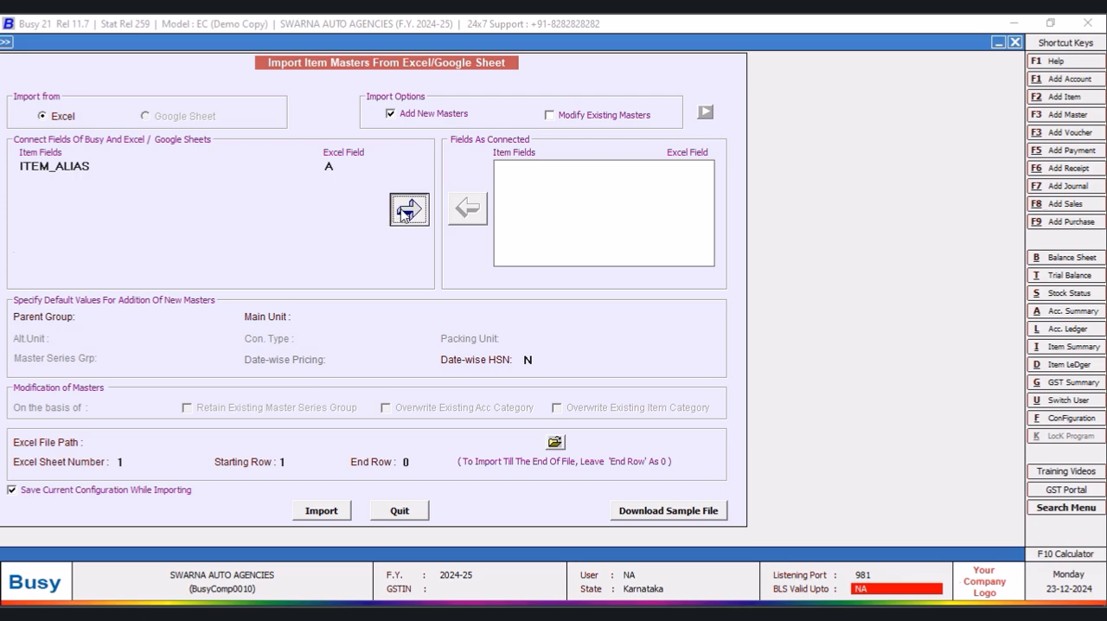
{"action": "left_click", "coordinate": [409, 211]}
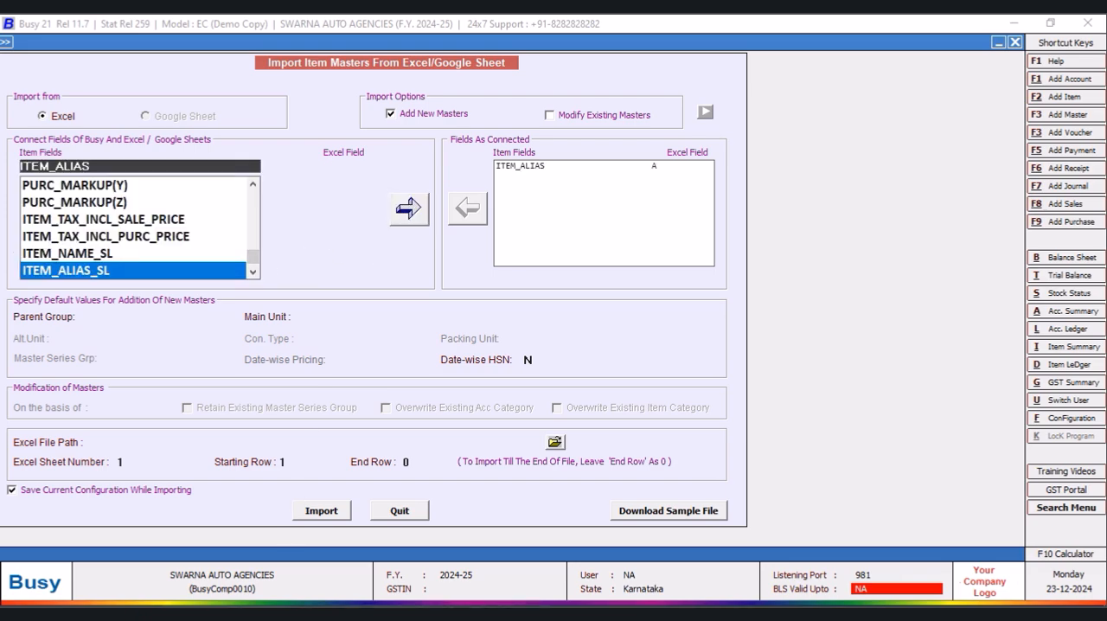
- Check the Item column in Book1.xlsx and connect the ITEM_NAME field to Excel column B
{"action": "left_click", "coordinate": [225, 613]}
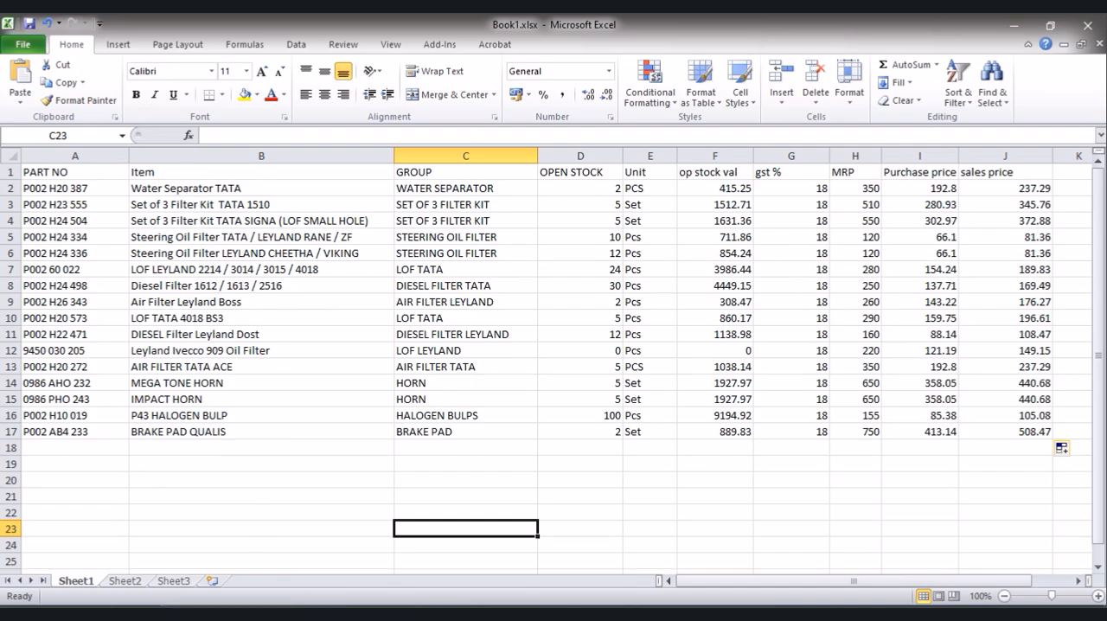
{"action": "left_click", "coordinate": [486, 613]}
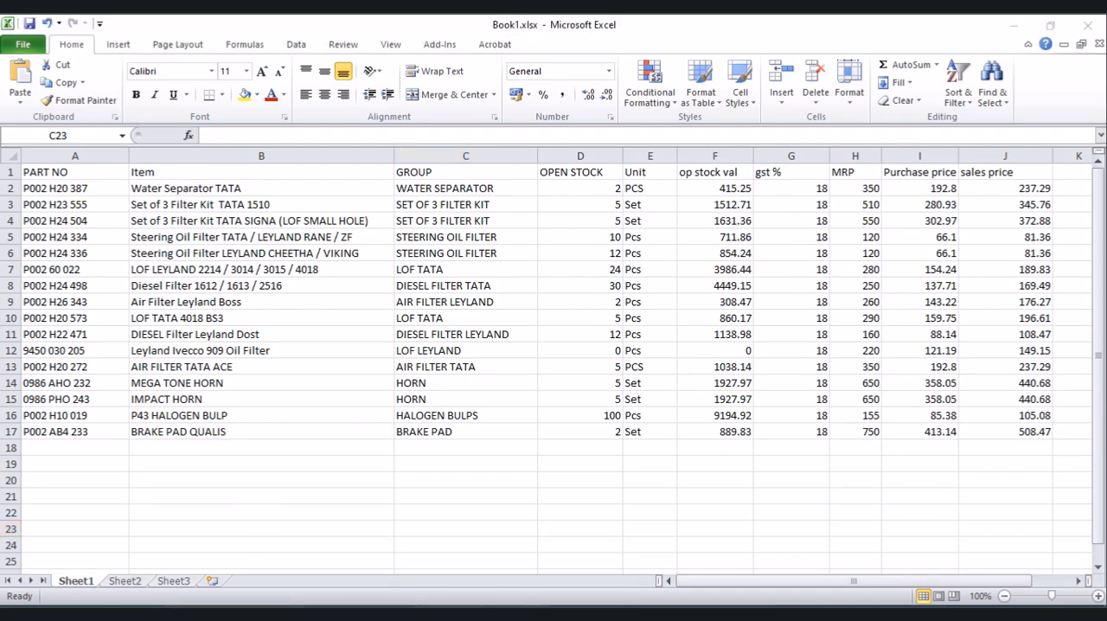
{"action": "left_click_drag", "start_coordinate": [252, 259], "coordinate": [253, 264]}
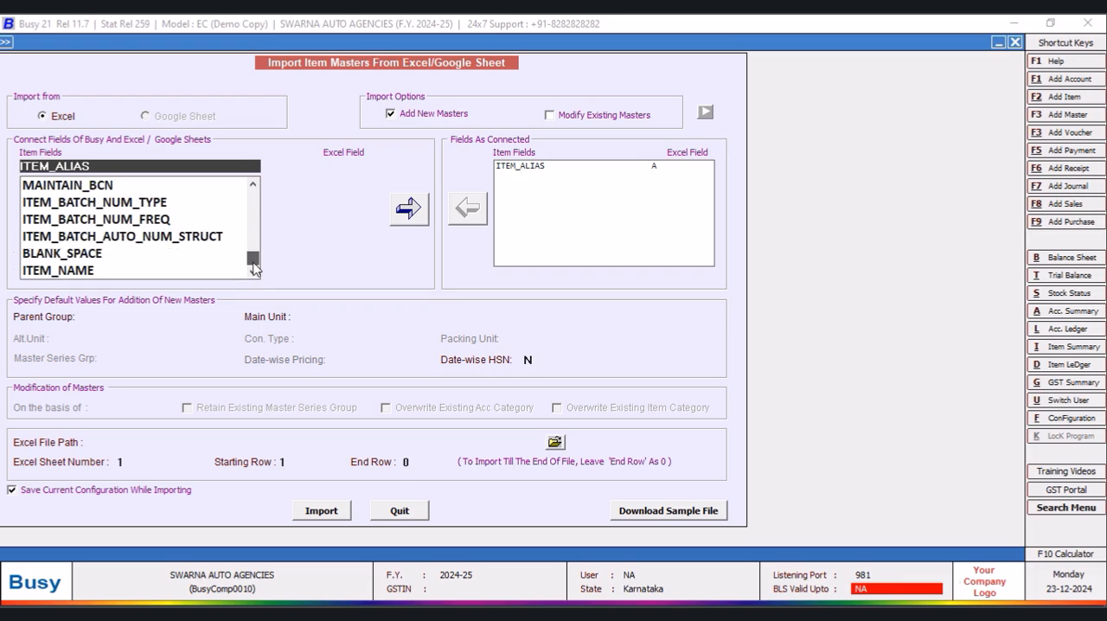
{"action": "left_click", "coordinate": [85, 272]}
{"action": "left_click", "coordinate": [337, 164]}
{"action": "left_click", "coordinate": [329, 187]}
{"action": "left_click", "coordinate": [408, 208]}
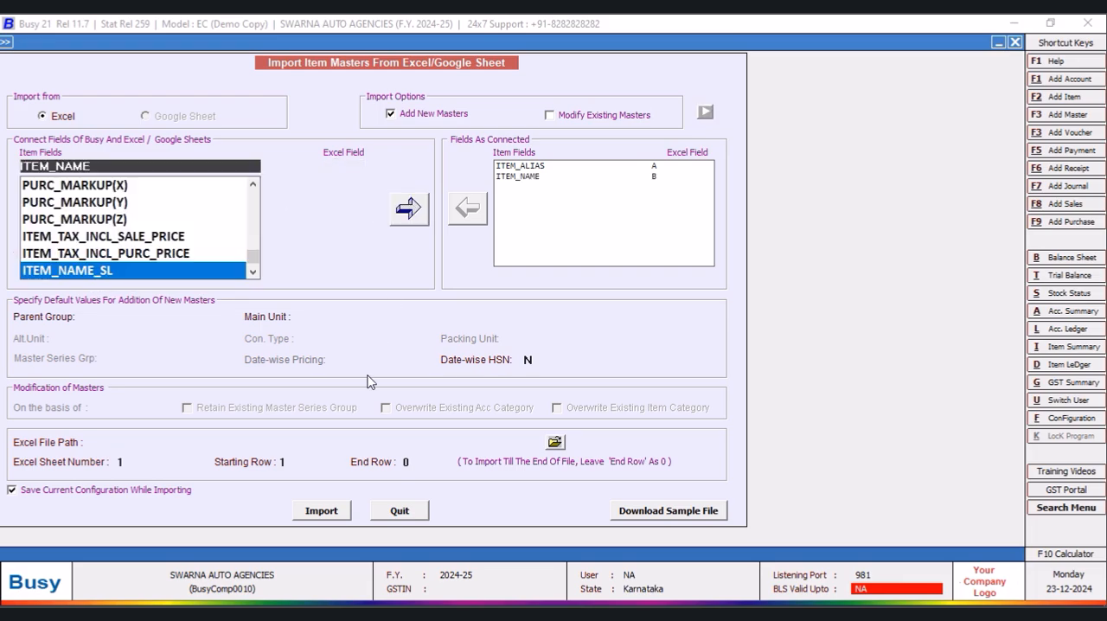
- Check the GROUP column in Book1.xlsx in Excel, return to Busy and connect the ITEM_GROUP field to Excel column C
{"action": "left_click", "coordinate": [285, 614]}
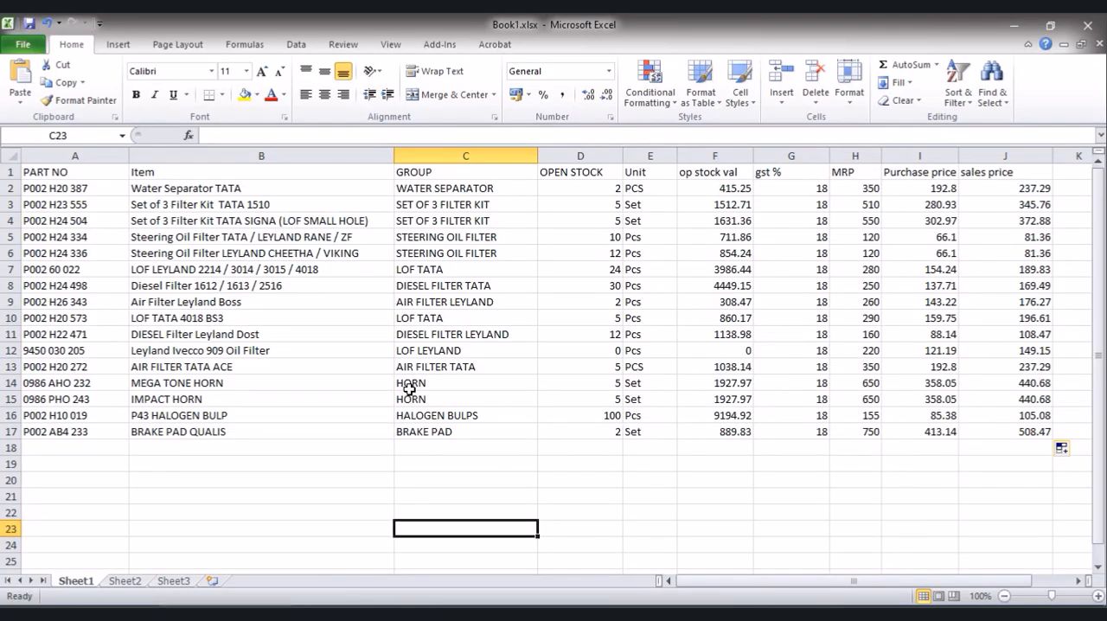
{"action": "left_click", "coordinate": [484, 615]}
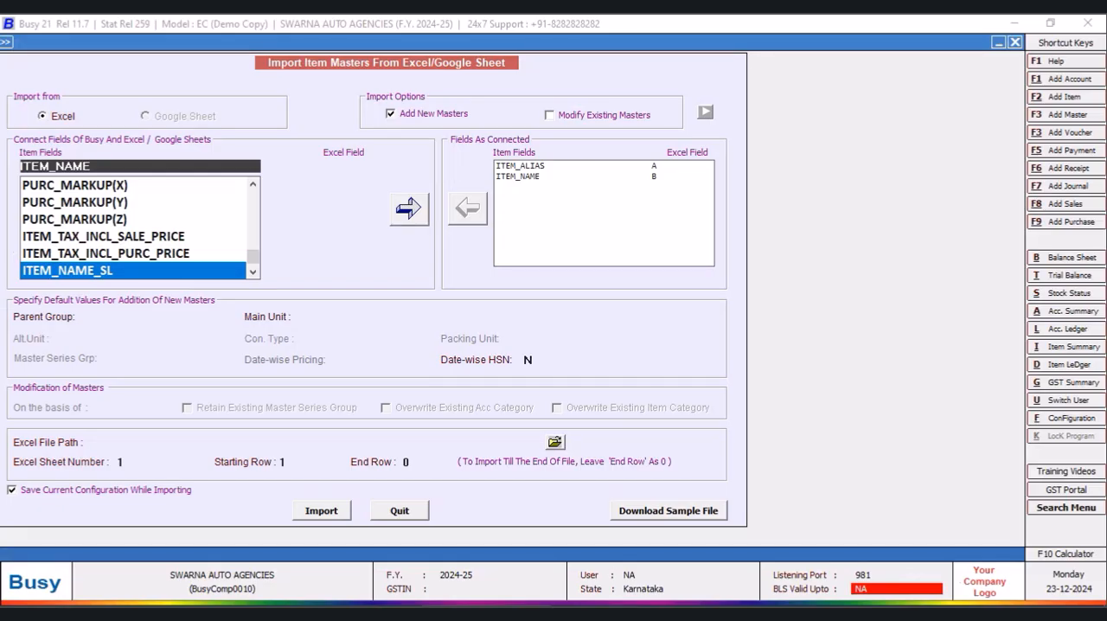
{"action": "left_click_drag", "start_coordinate": [253, 256], "coordinate": [252, 196]}
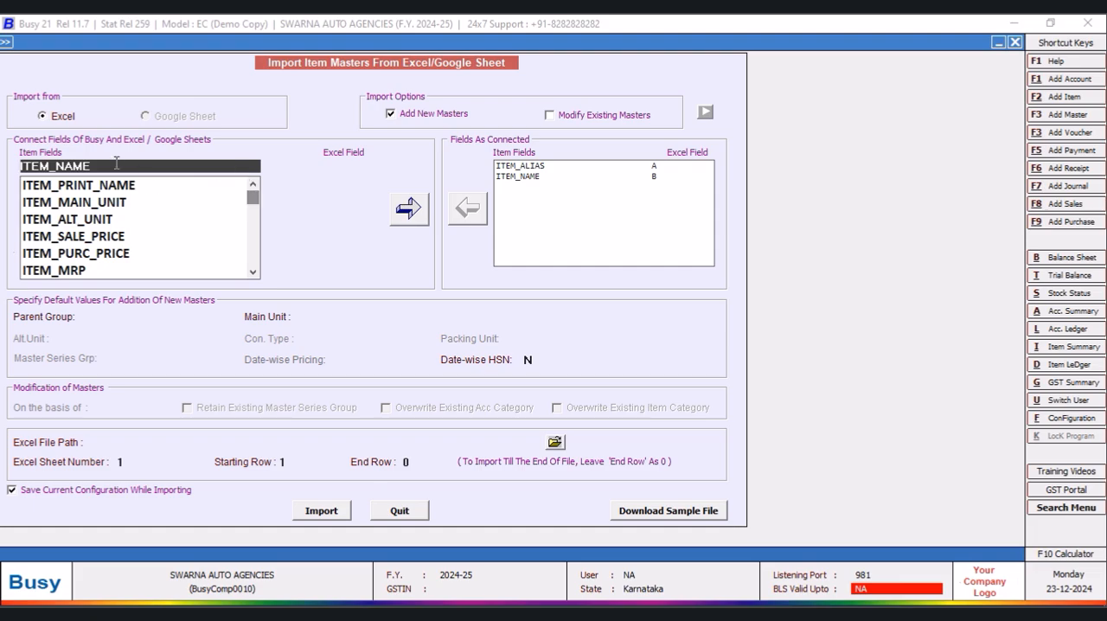
{"action": "key", "text": "BackSpace"}
{"action": "key", "text": "BackSpace"}
{"action": "key", "text": "BackSpace"}
{"action": "key", "text": "BackSpace"}
{"action": "type", "text": "GR"}
{"action": "key", "text": "Return"}
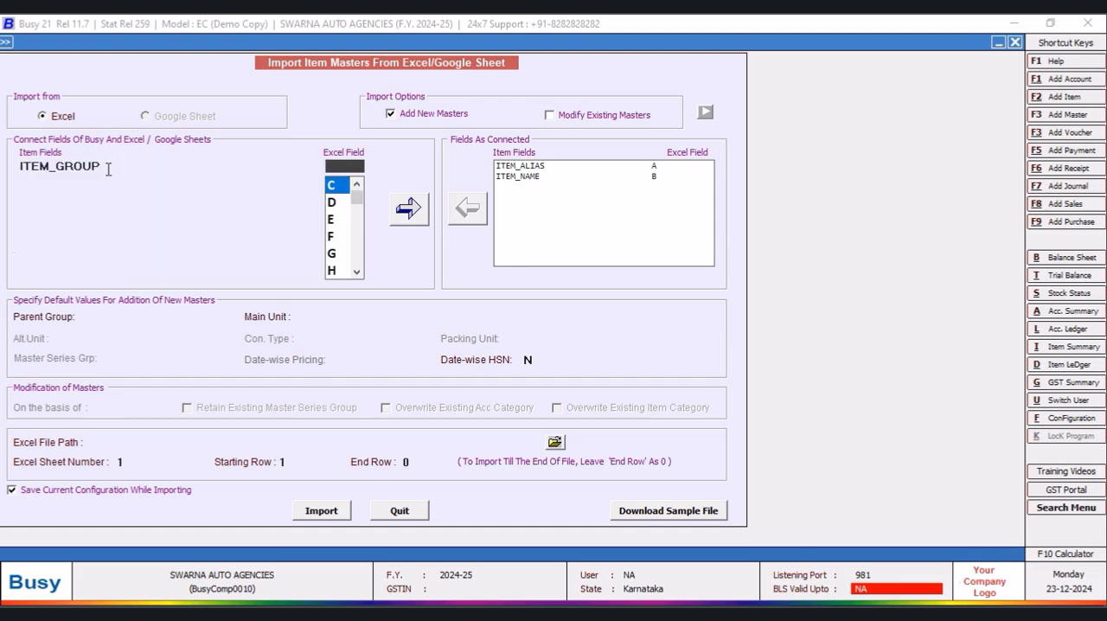
{"action": "key", "text": "Return"}
{"action": "left_click", "coordinate": [408, 207]}
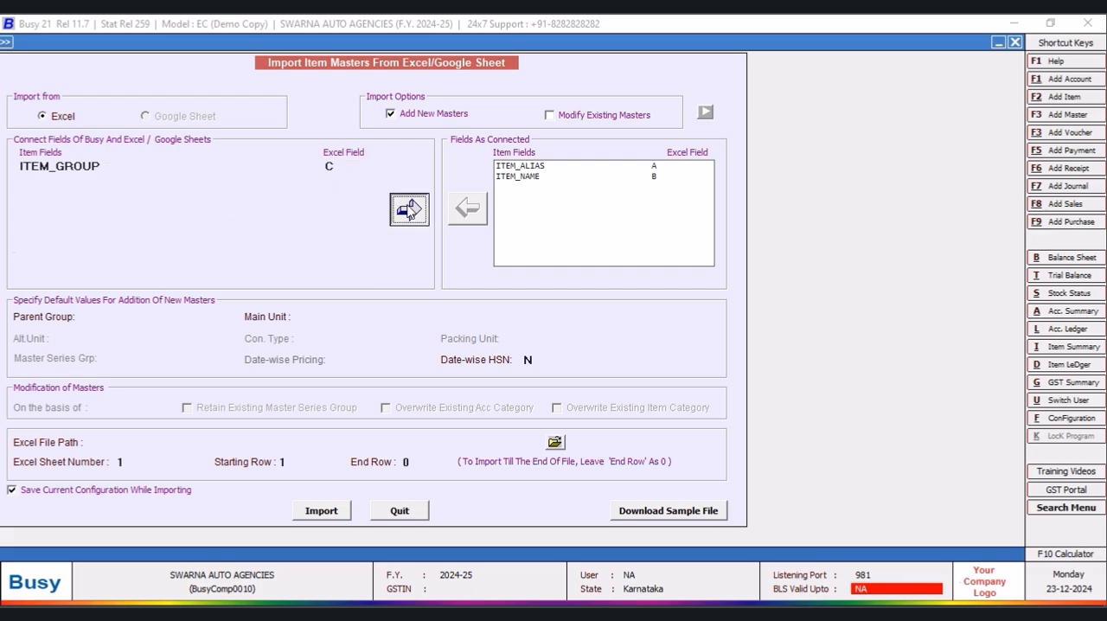
- Check the OPEN STOCK column in Book1.xlsx and connect the ITEM_OP_STOCK_MAIN_UNIT field to Excel column D in Busy
{"action": "key", "text": "alt+Tab"}
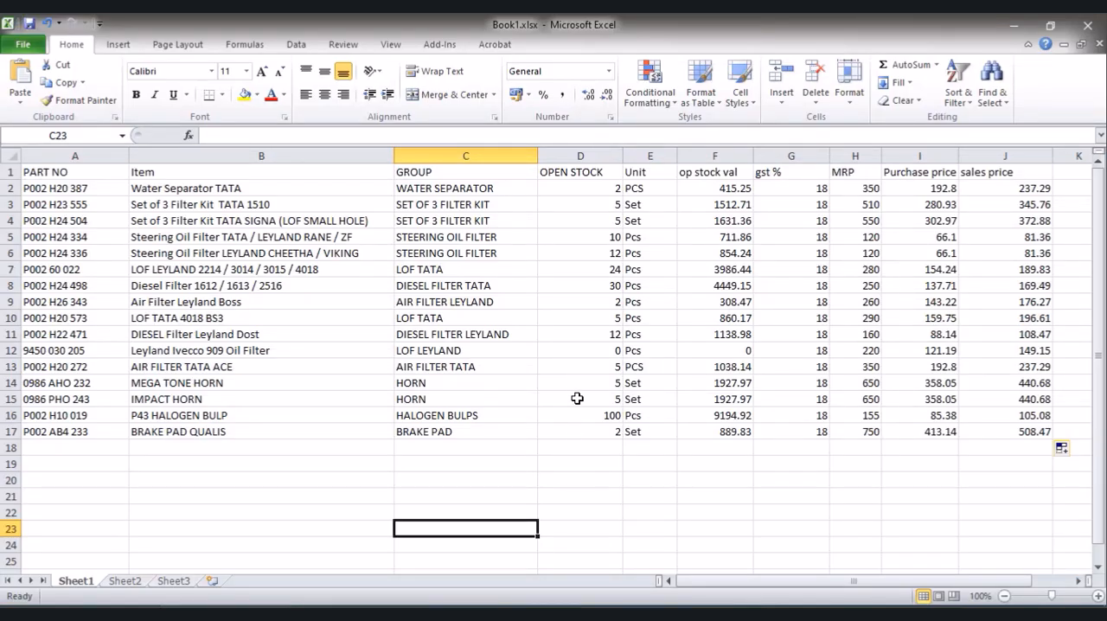
{"action": "key", "text": "alt+Tab"}
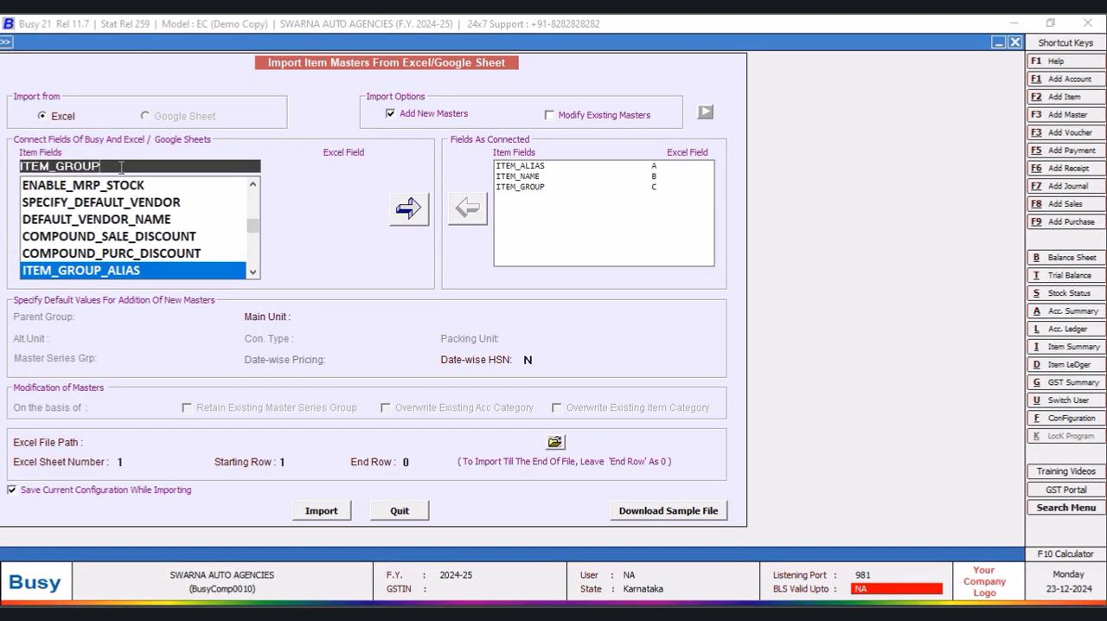
{"action": "key", "text": "BackSpace"}
{"action": "key", "text": "BackSpace"}
{"action": "key", "text": "BackSpace"}
{"action": "key", "text": "BackSpace"}
{"action": "key", "text": "BackSpace"}
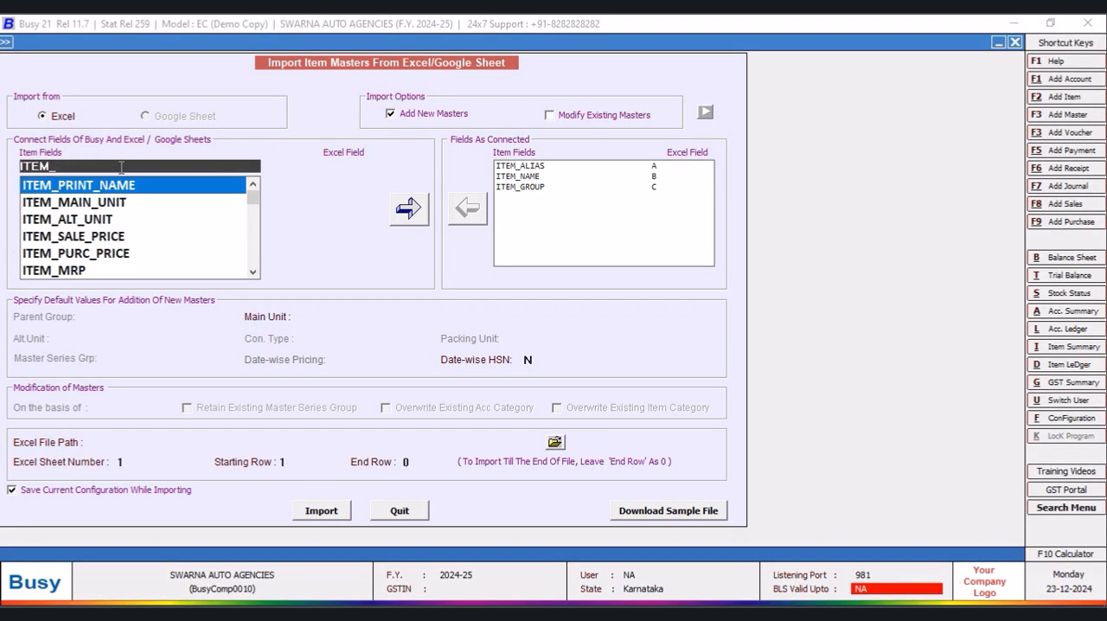
{"action": "type", "text": "O"}
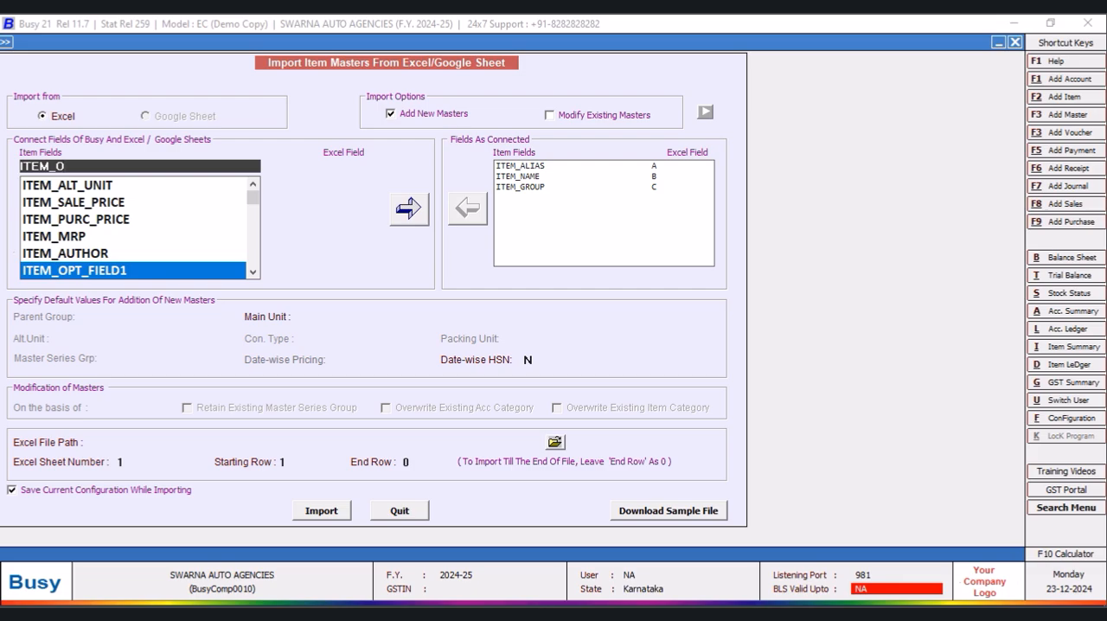
{"action": "type", "text": "P_STO"}
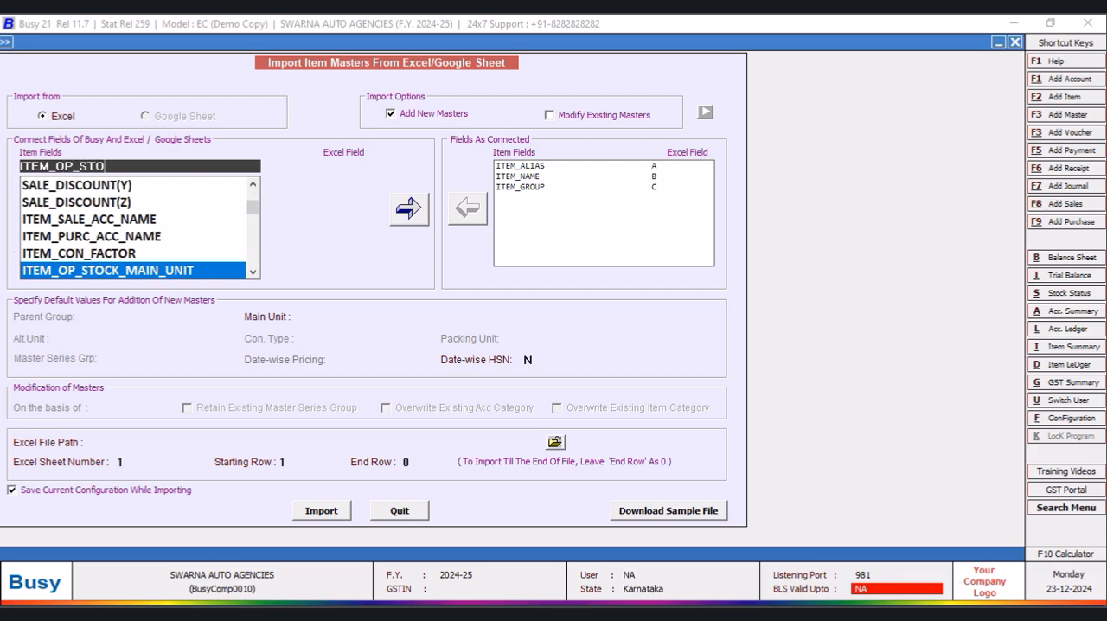
{"action": "key", "text": "Return"}
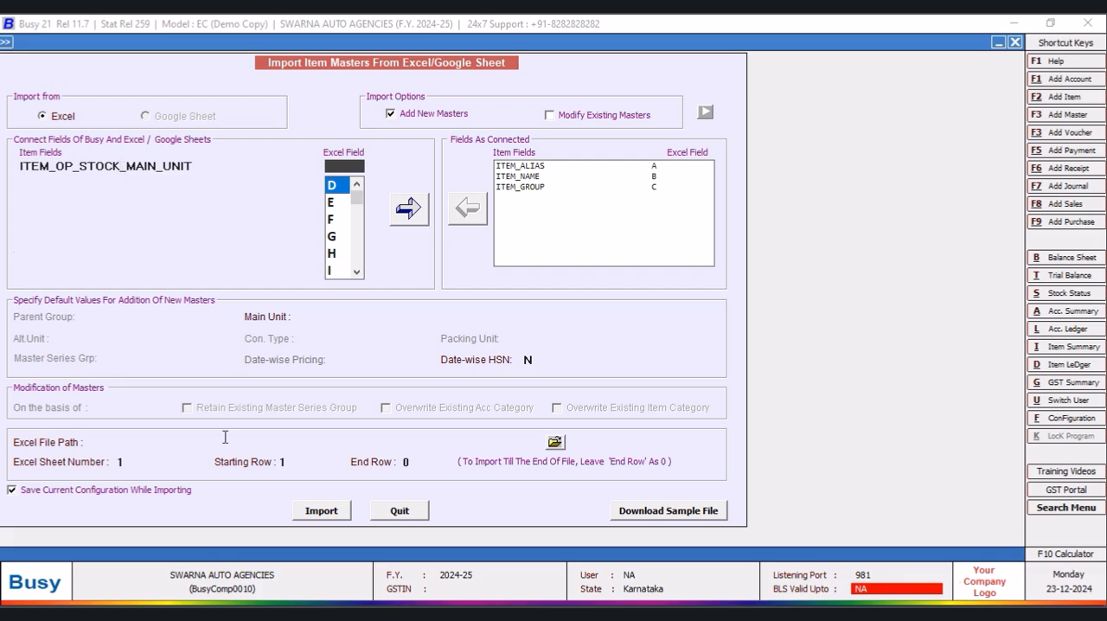
{"action": "left_click", "coordinate": [273, 614]}
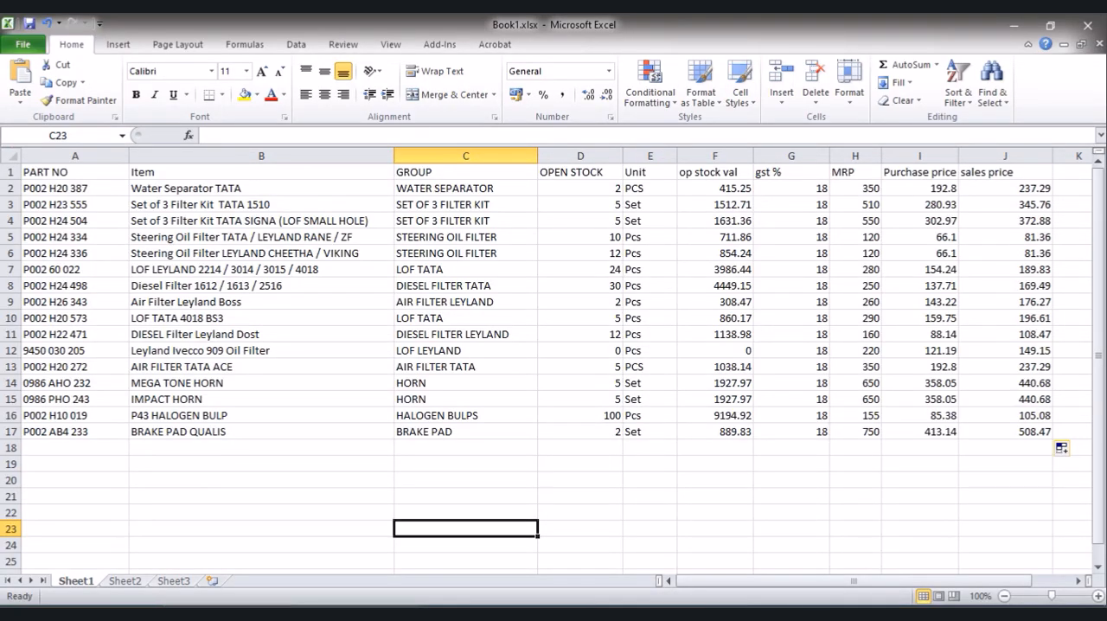
{"action": "left_click", "coordinate": [484, 613]}
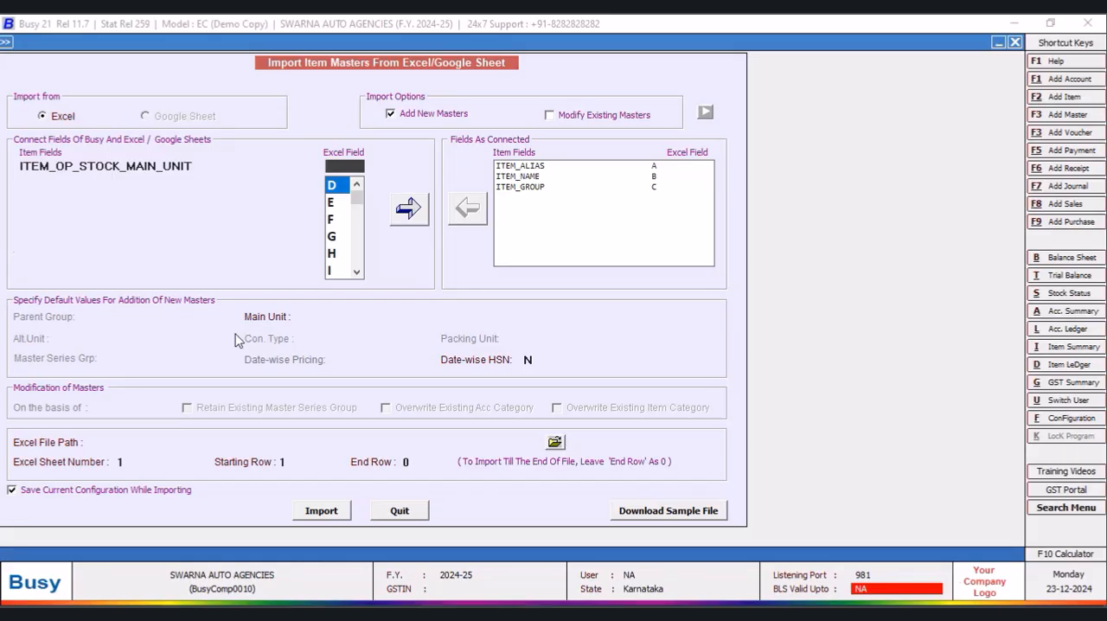
{"action": "left_click", "coordinate": [336, 189]}
{"action": "left_click", "coordinate": [409, 211]}
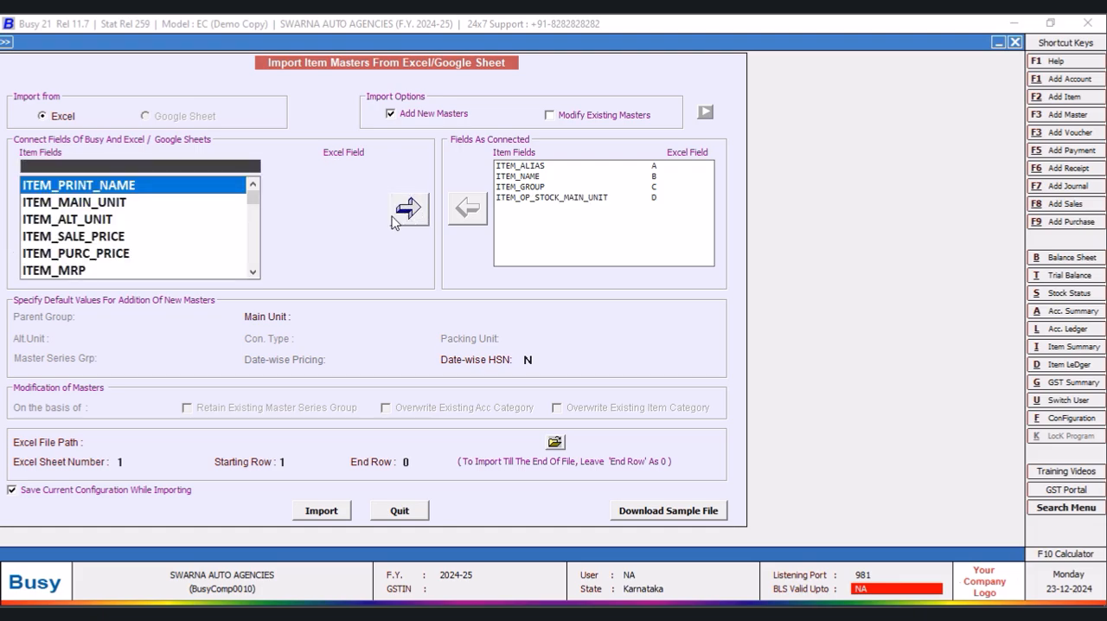
- Connect the ITEM_MAIN_UNIT field to Excel column E, checking the Unit column in Book1.xlsx before adding the connection
{"action": "left_click", "coordinate": [114, 204]}
{"action": "left_click", "coordinate": [353, 164]}
{"action": "left_click", "coordinate": [334, 188]}
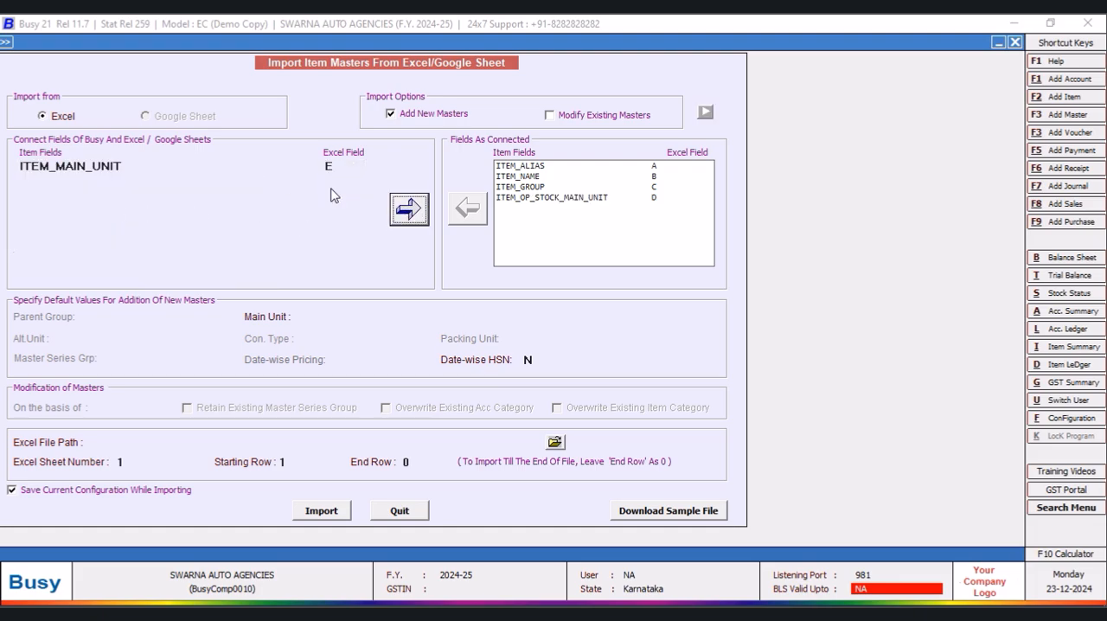
{"action": "left_click", "coordinate": [228, 613]}
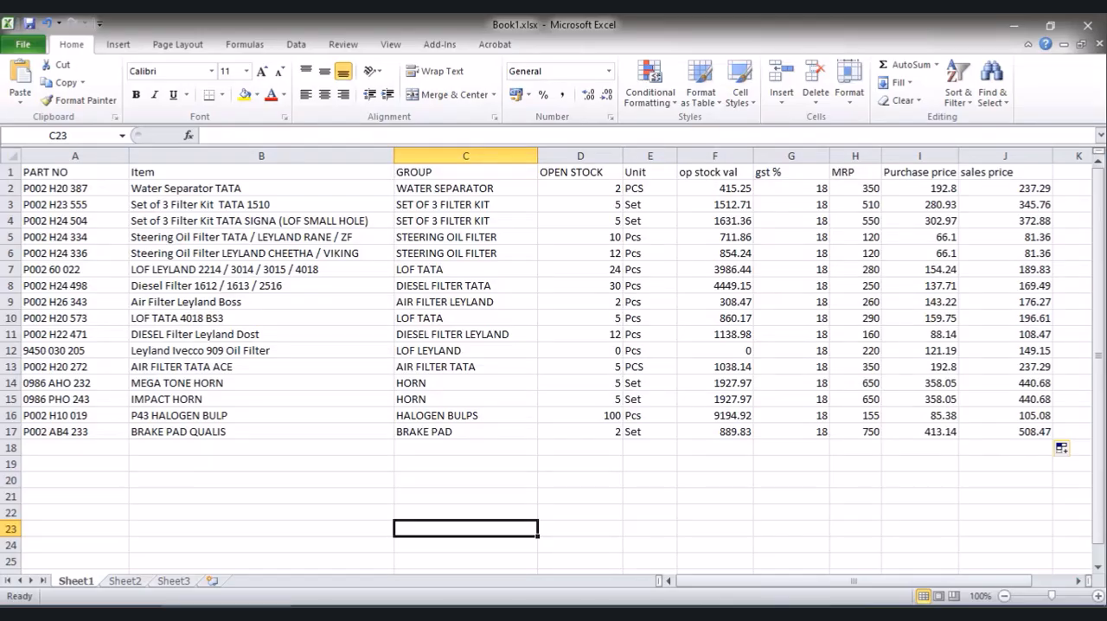
{"action": "left_click", "coordinate": [409, 605]}
{"action": "left_click", "coordinate": [412, 211]}
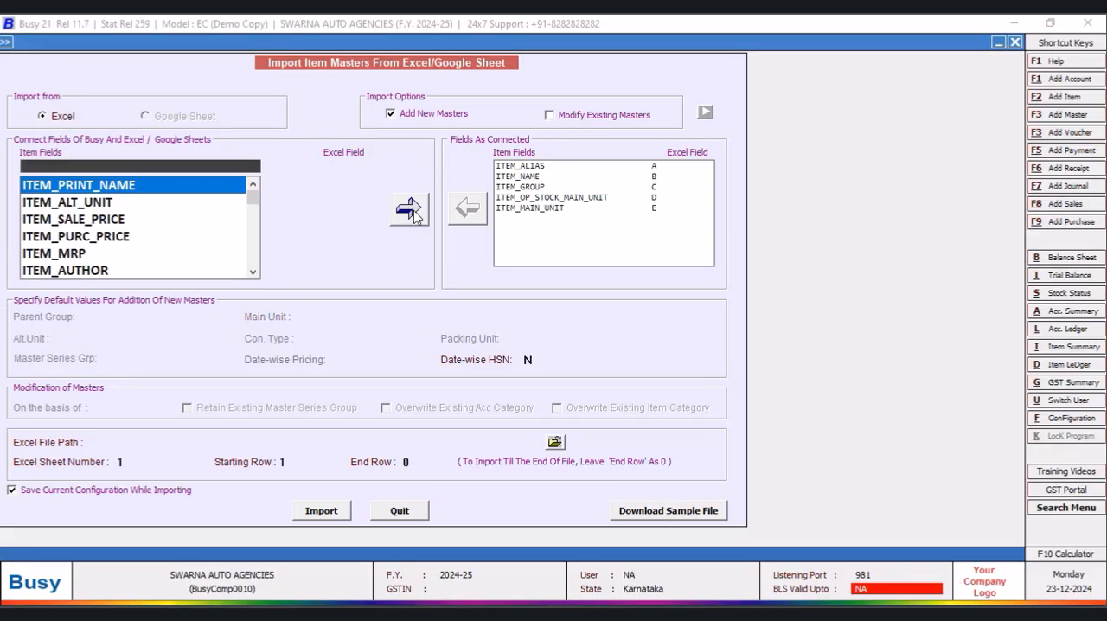
- Check the op stock val column in Book1.xlsx and connect the ITEM_OP_AMOUNT field to Excel column F in Busy
{"action": "left_click", "coordinate": [228, 613]}
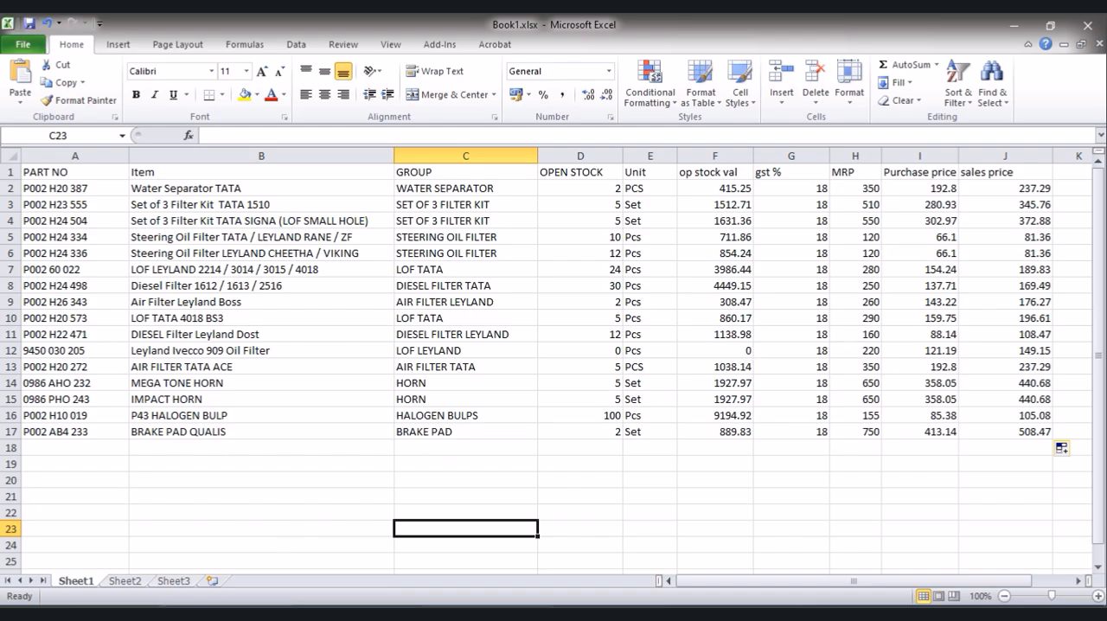
{"action": "left_click", "coordinate": [484, 613]}
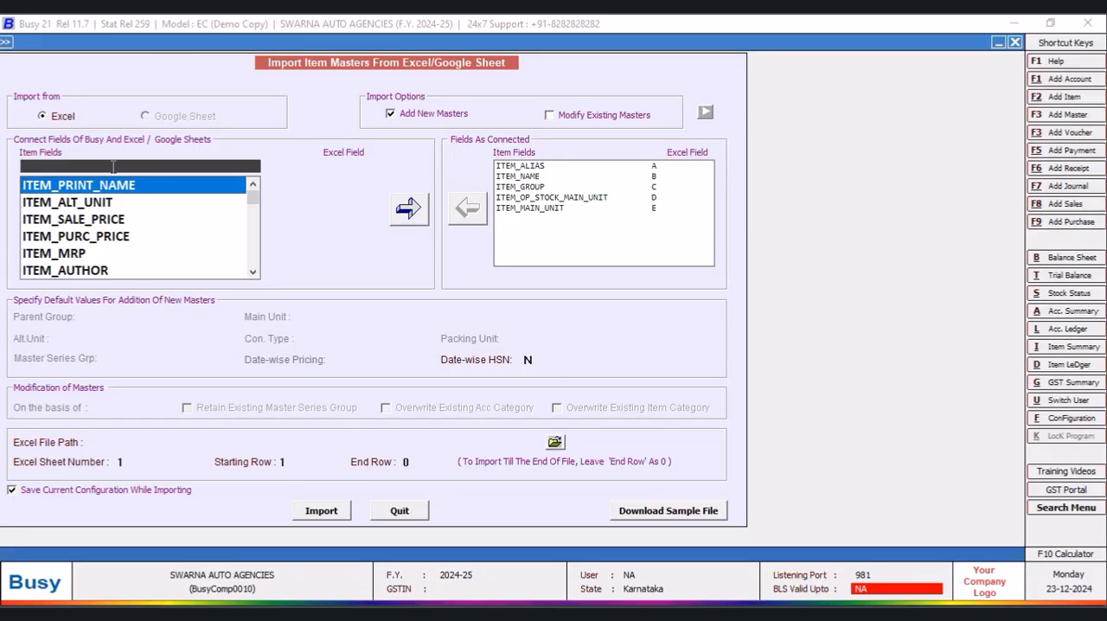
{"action": "type", "text": "ITE"}
{"action": "type", "text": "OP"}
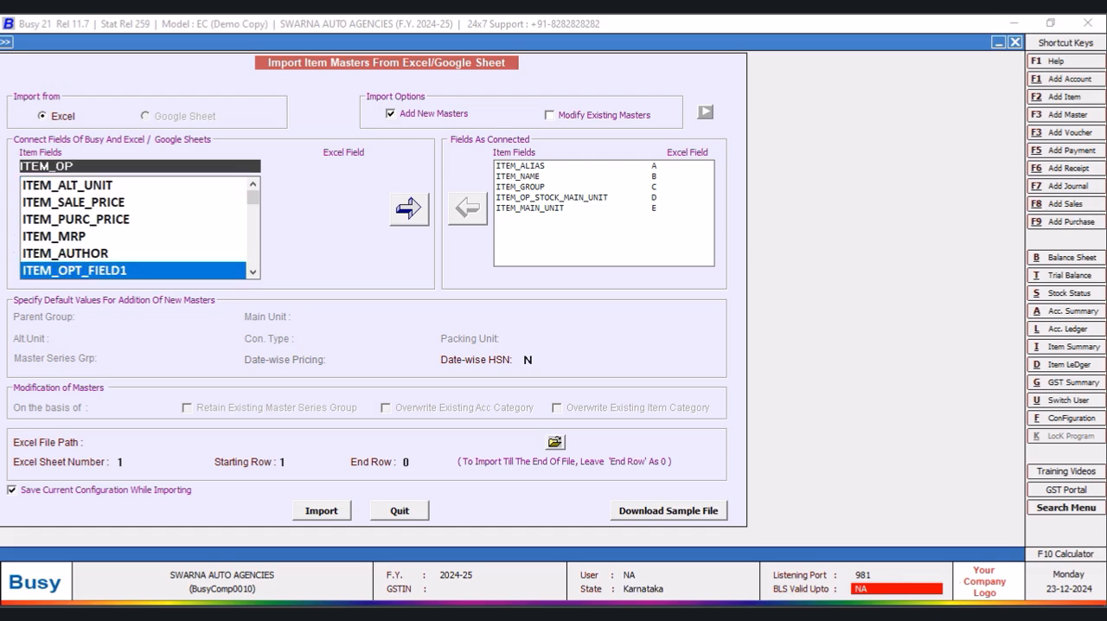
{"action": "type", "text": "_"}
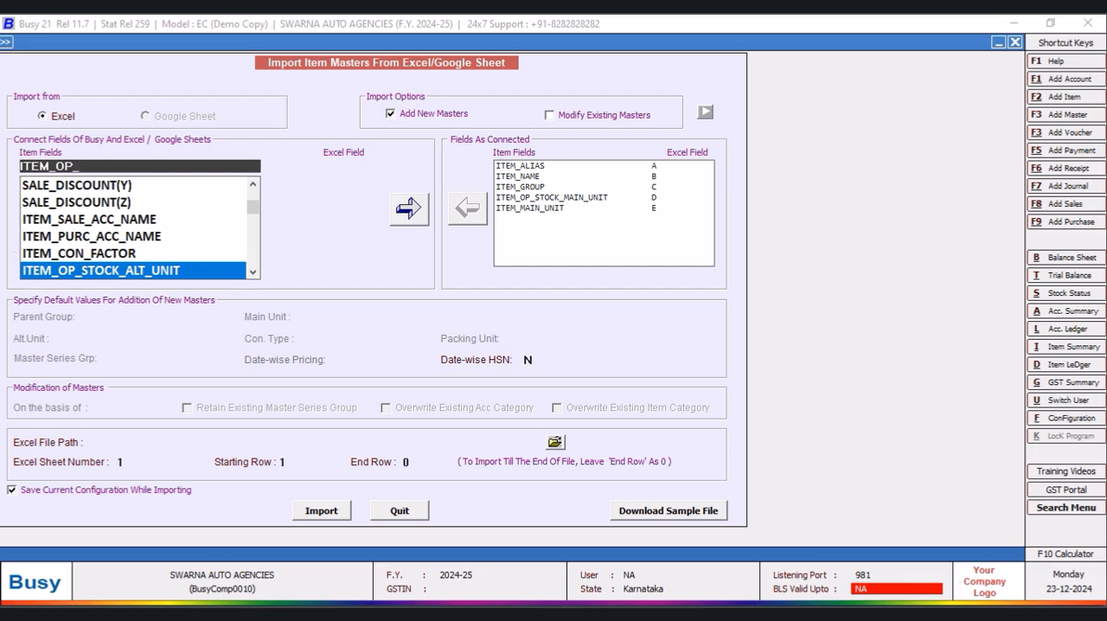
{"action": "left_click", "coordinate": [253, 271]}
{"action": "left_click", "coordinate": [252, 272]}
{"action": "left_click", "coordinate": [121, 236]}
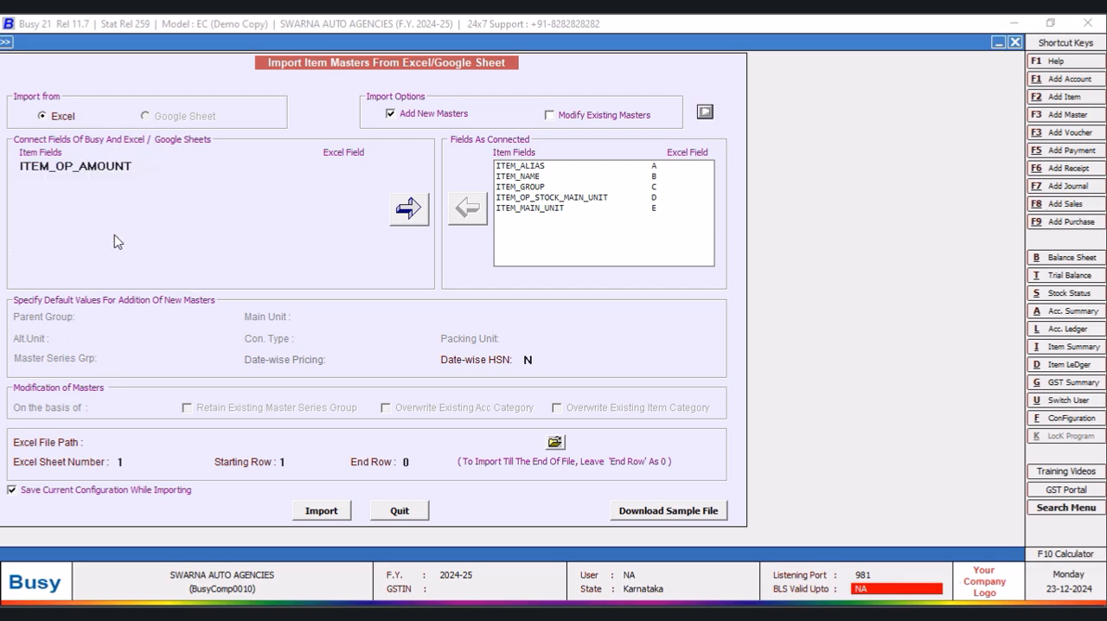
{"action": "left_click", "coordinate": [364, 165]}
{"action": "left_click", "coordinate": [329, 187]}
{"action": "left_click", "coordinate": [409, 207]}
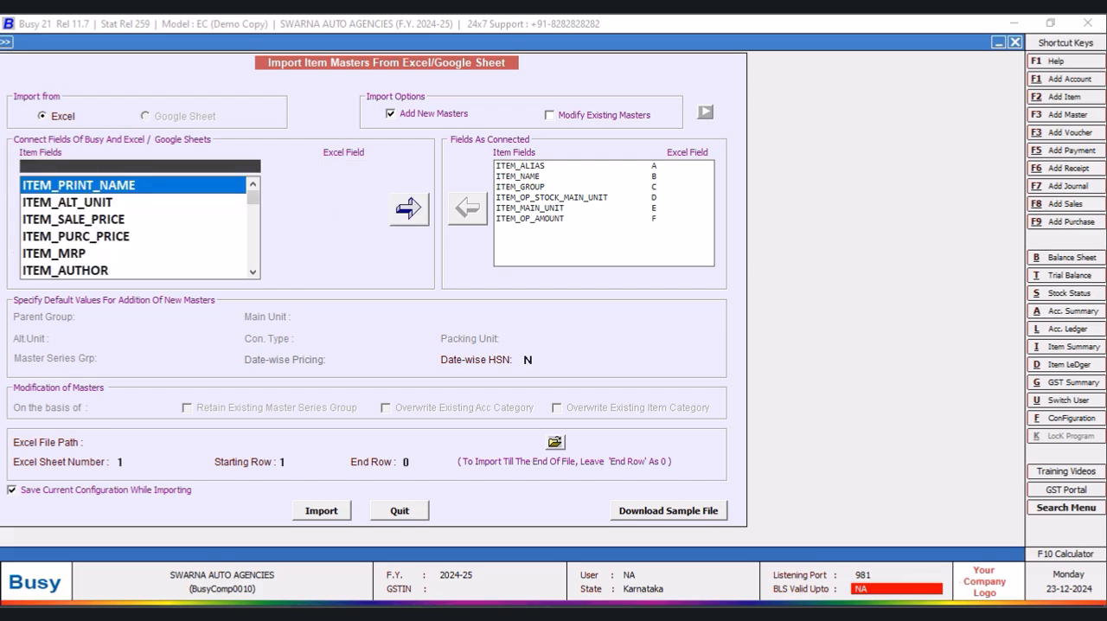
- Check the MRP column in Book1.xlsx and connect the ITEM_MRP field to Excel column H in Busy
{"action": "key", "text": "alt+Tab"}
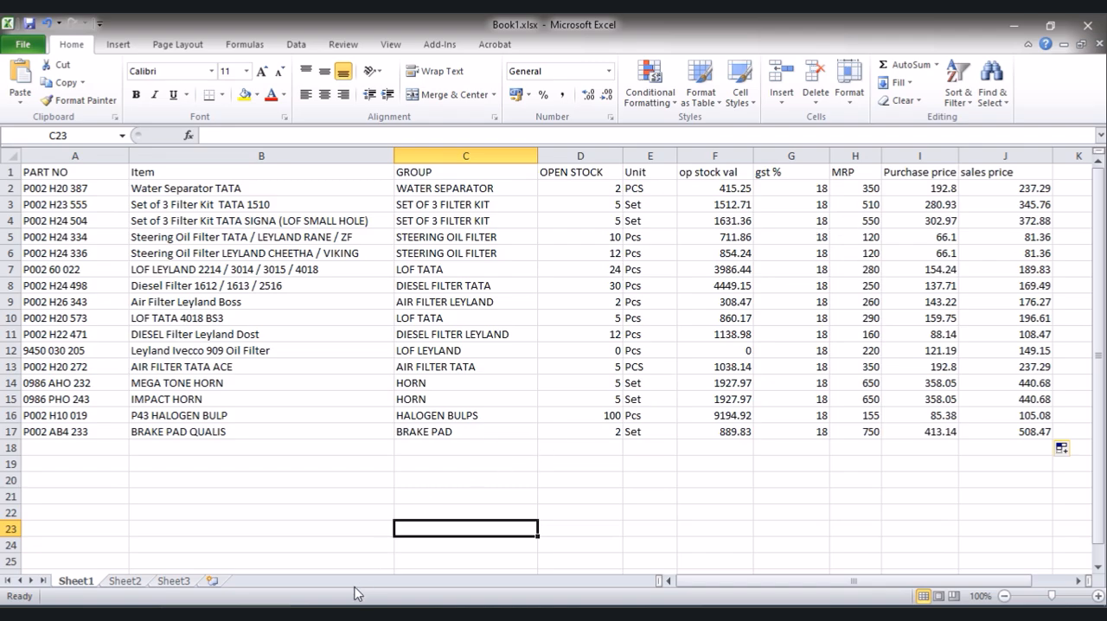
{"action": "key", "text": "alt+Tab"}
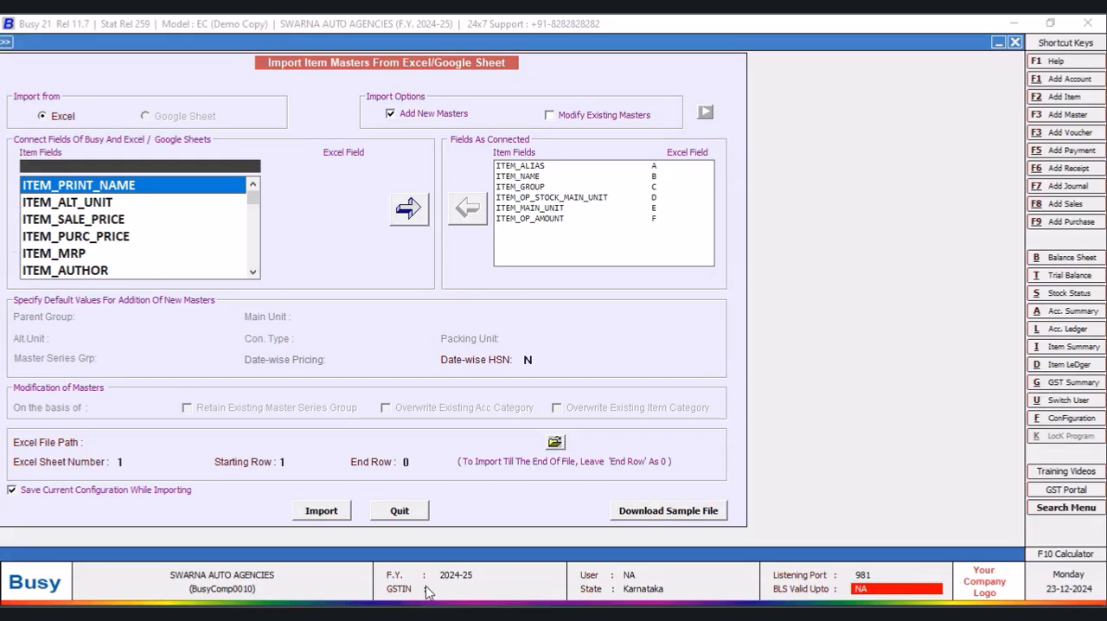
{"action": "left_click", "coordinate": [80, 254]}
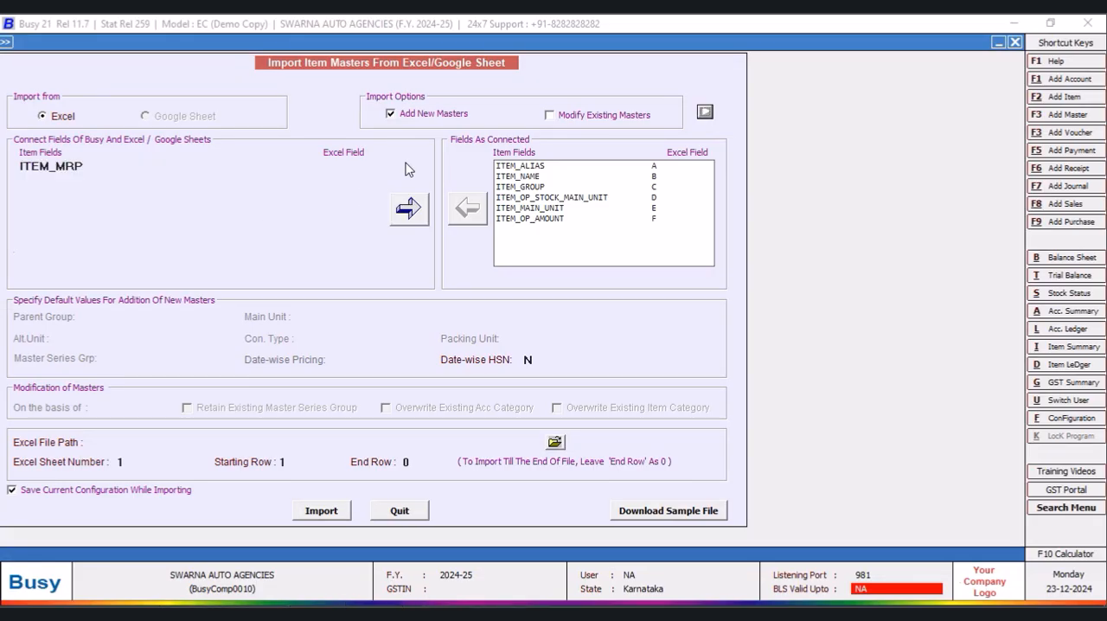
{"action": "left_click", "coordinate": [353, 166]}
{"action": "left_click", "coordinate": [335, 203]}
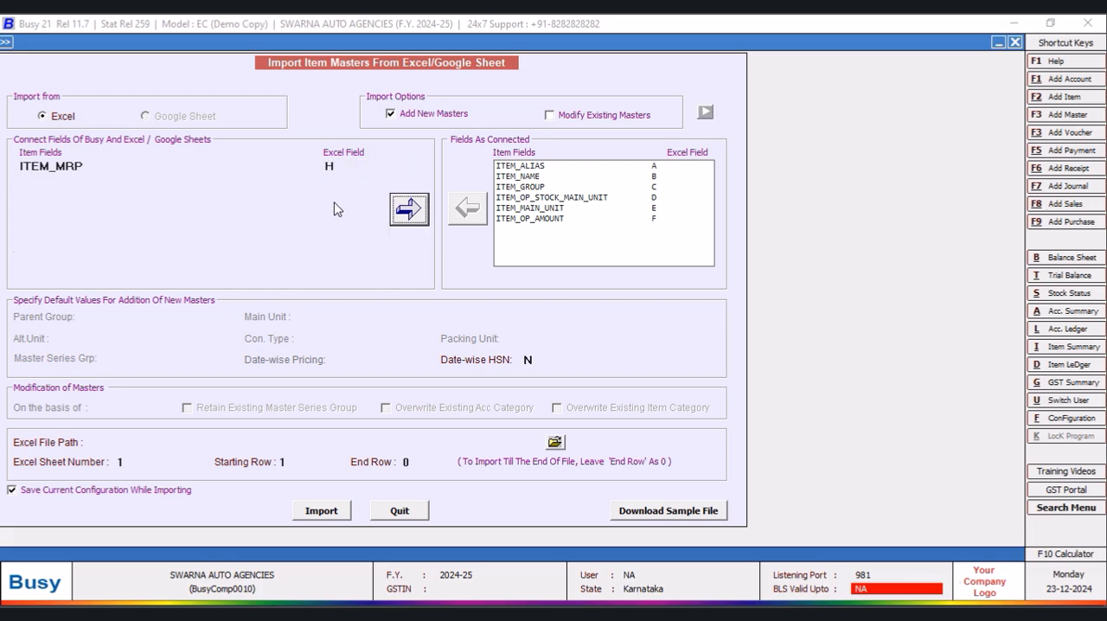
{"action": "left_click", "coordinate": [403, 209]}
- Check the Purchase price column in Book1.xlsx and connect the ITEM_PURC_PRICE field to Excel column I in Busy
{"action": "left_click", "coordinate": [261, 613]}
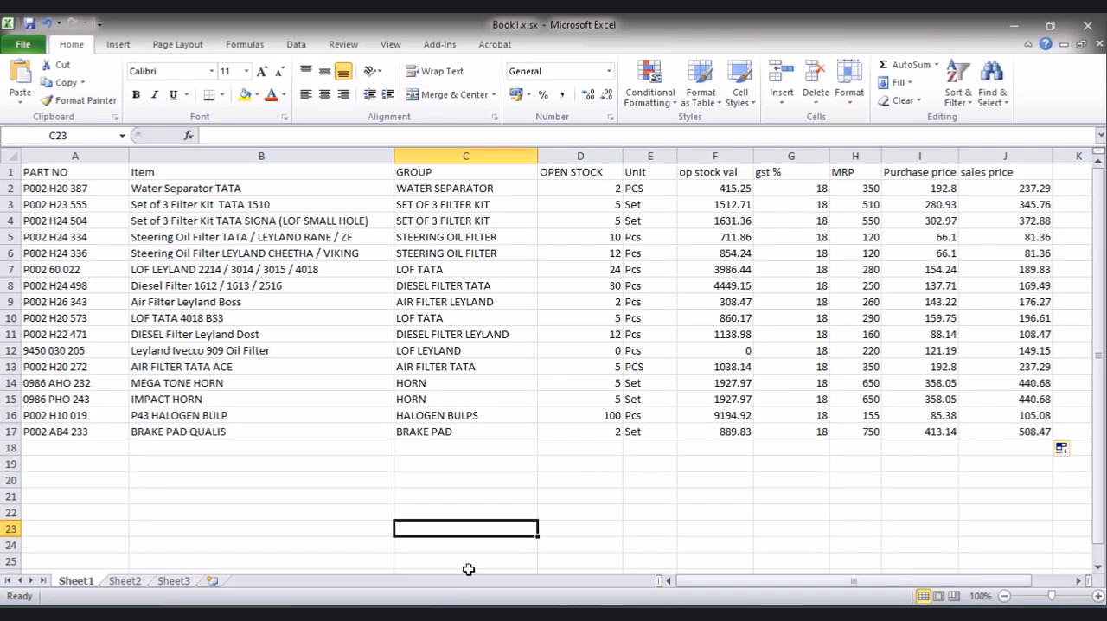
{"action": "left_click", "coordinate": [486, 613]}
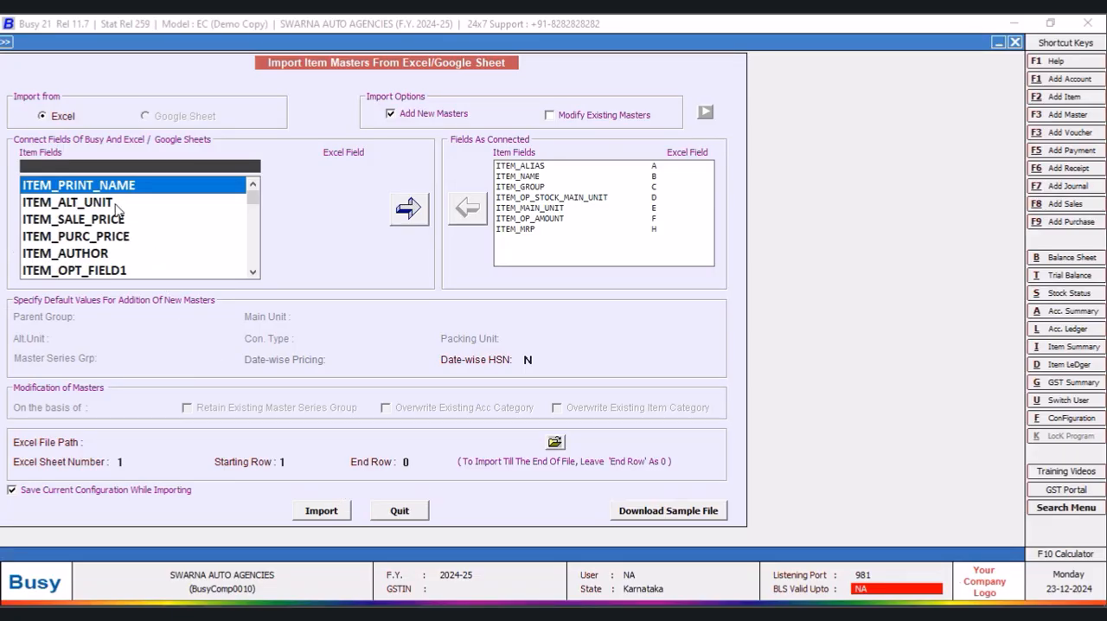
{"action": "left_click", "coordinate": [115, 237]}
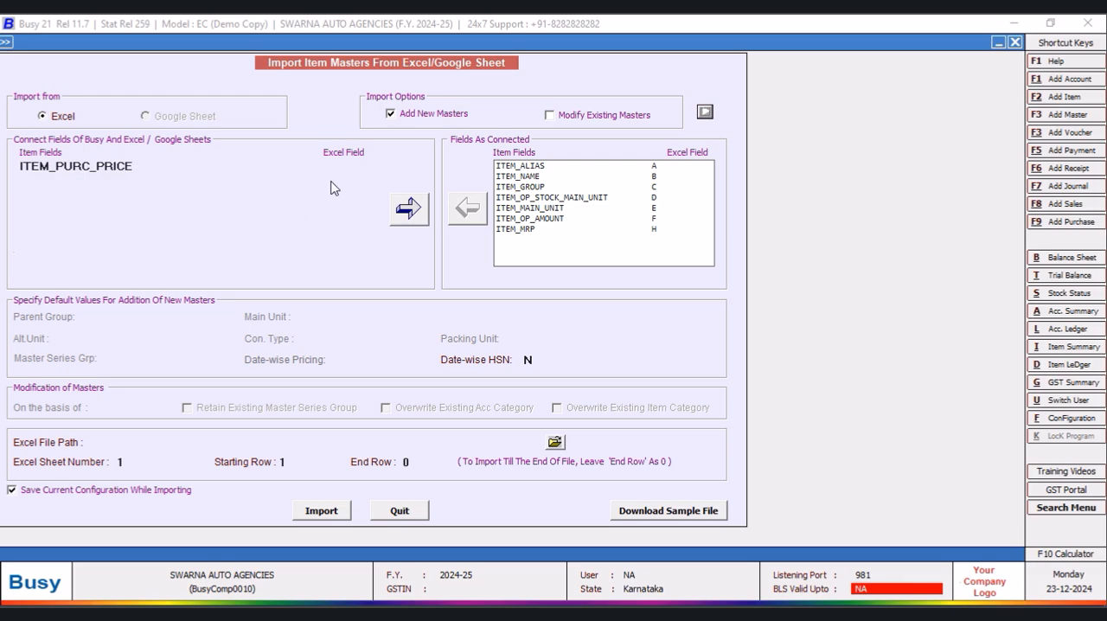
{"action": "left_click", "coordinate": [339, 166]}
{"action": "left_click", "coordinate": [337, 214]}
{"action": "left_click", "coordinate": [401, 212]}
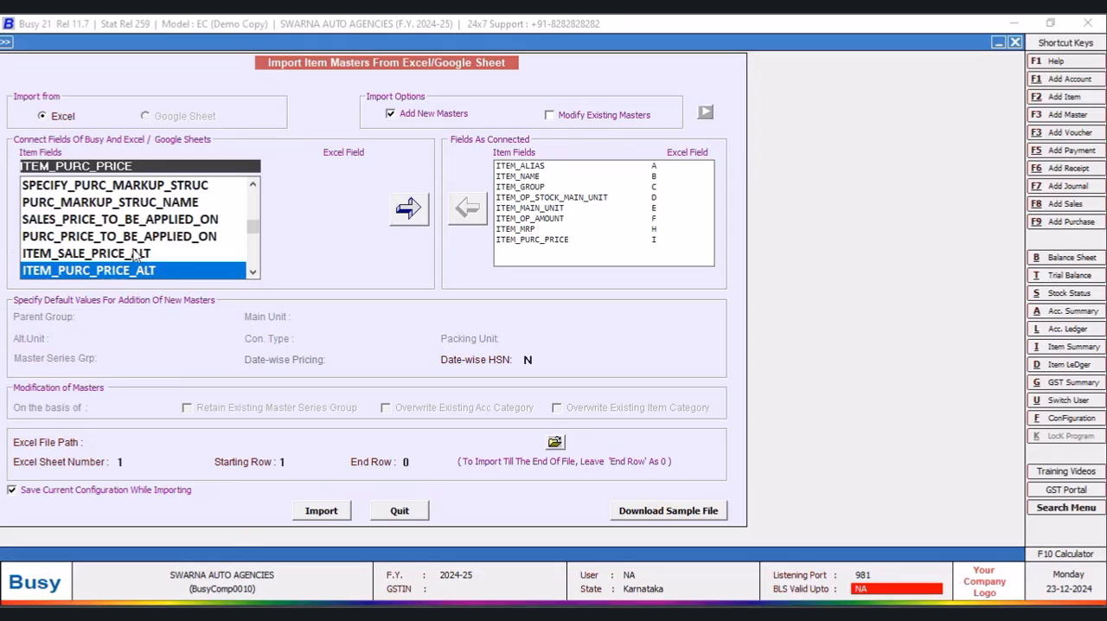
- Replace the ITEM_SALE_PRICE_ALT choice with ITEM_SALE_PRICE and connect that field to Excel column J
{"action": "left_click", "coordinate": [134, 253]}
{"action": "left_click", "coordinate": [165, 165]}
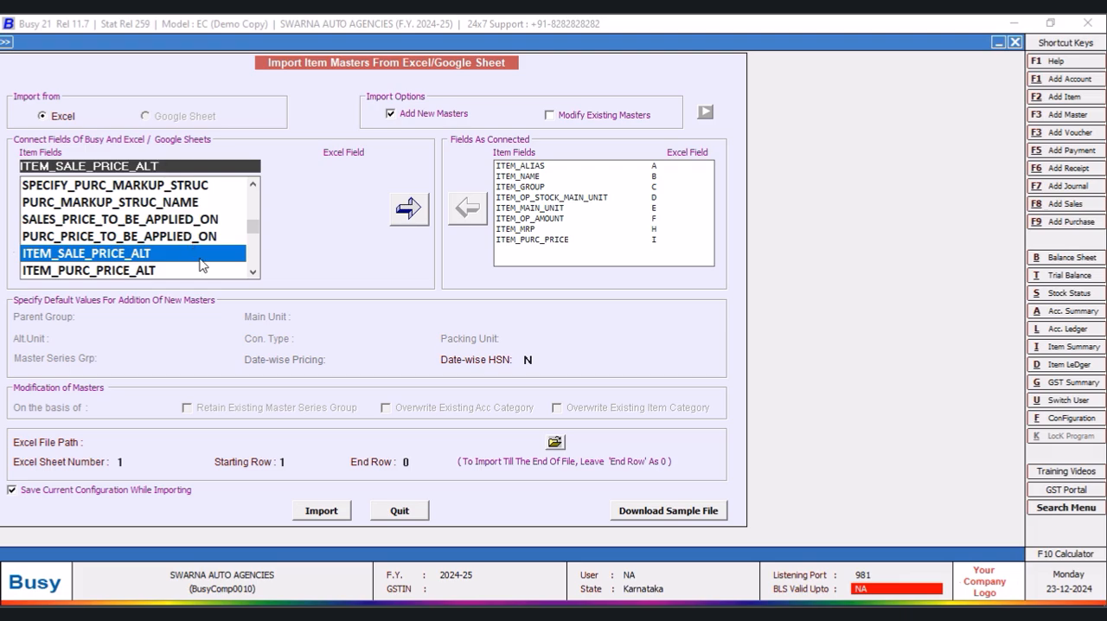
{"action": "left_click_drag", "start_coordinate": [252, 227], "coordinate": [252, 180]}
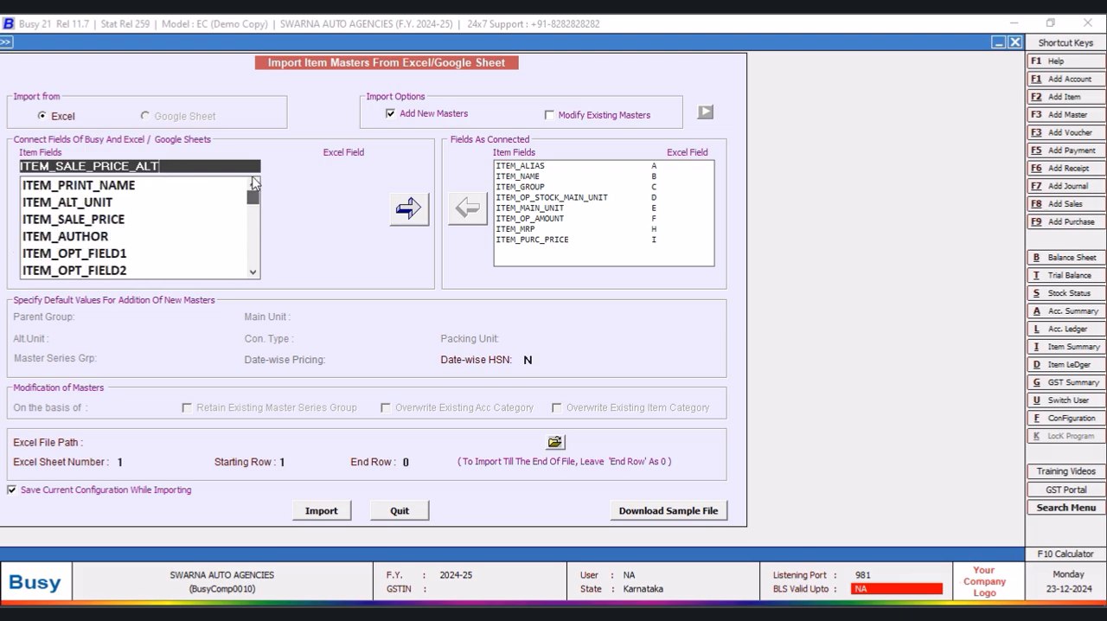
{"action": "left_click", "coordinate": [93, 221]}
{"action": "left_click", "coordinate": [352, 170]}
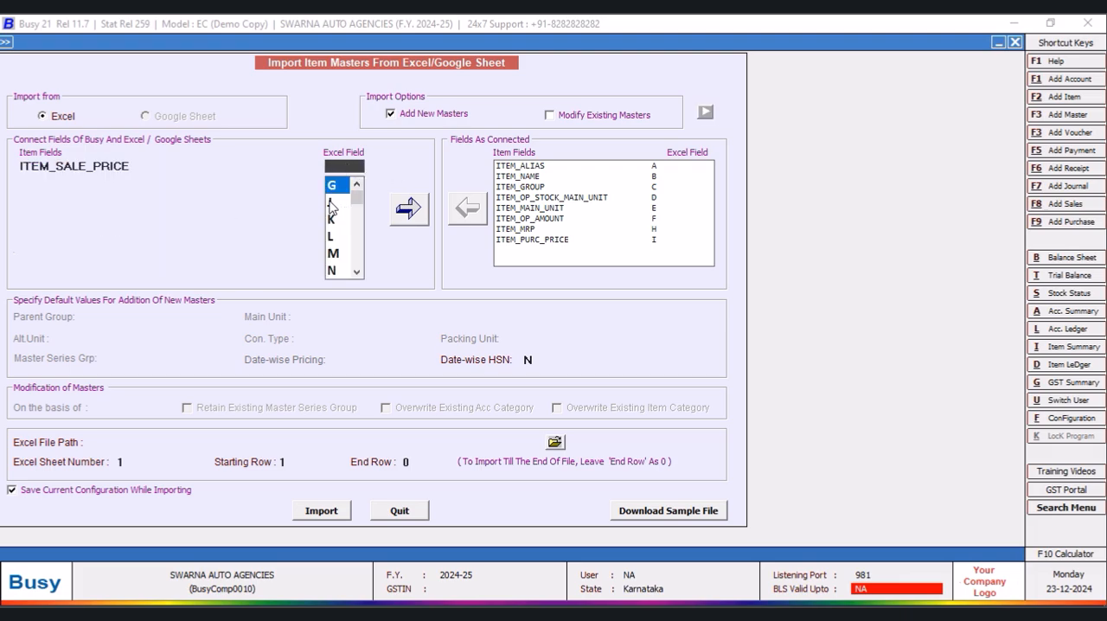
{"action": "left_click", "coordinate": [332, 205]}
{"action": "left_click", "coordinate": [407, 212]}
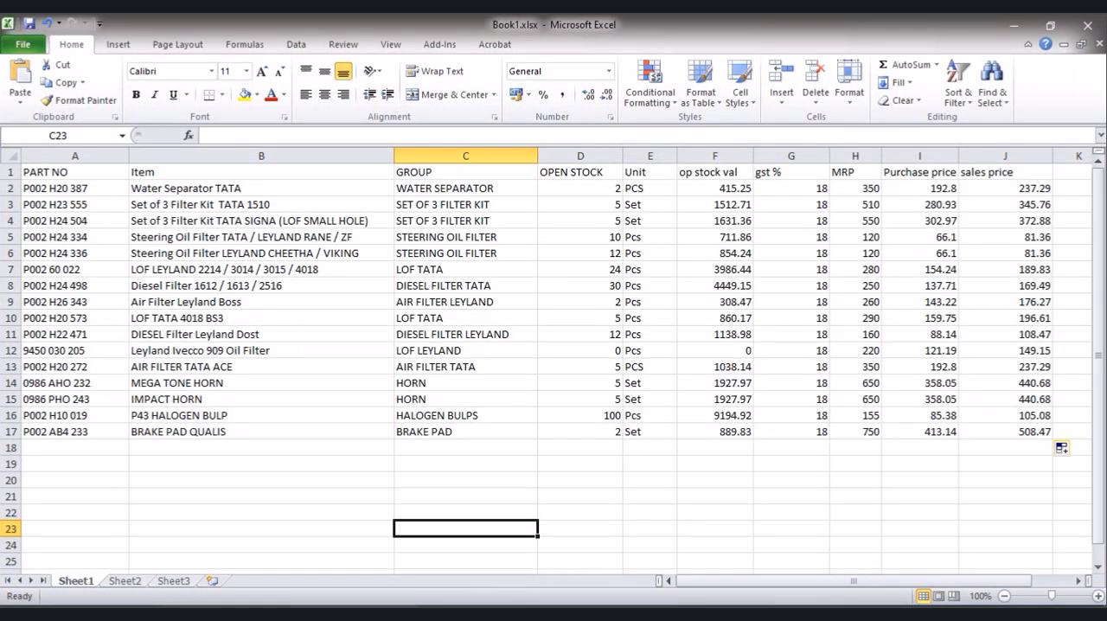
- Check the first and last item rows in Book1.xlsx, and browse the Desktop for the import file in Busy
{"action": "left_click", "coordinate": [12, 187]}
{"action": "left_click", "coordinate": [12, 431]}
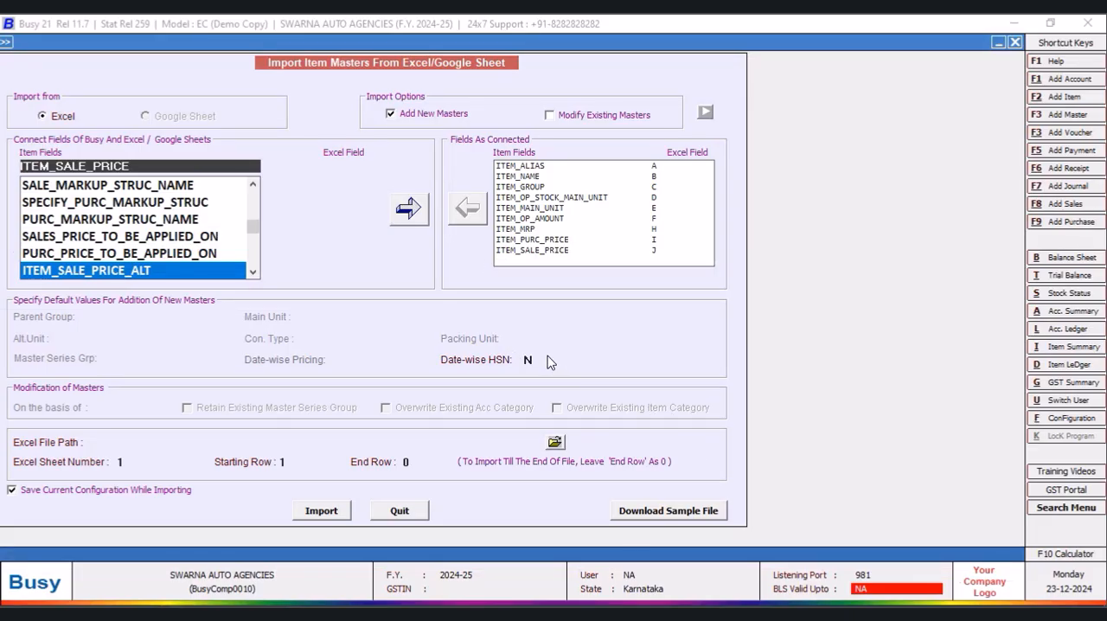
{"action": "left_click", "coordinate": [560, 444]}
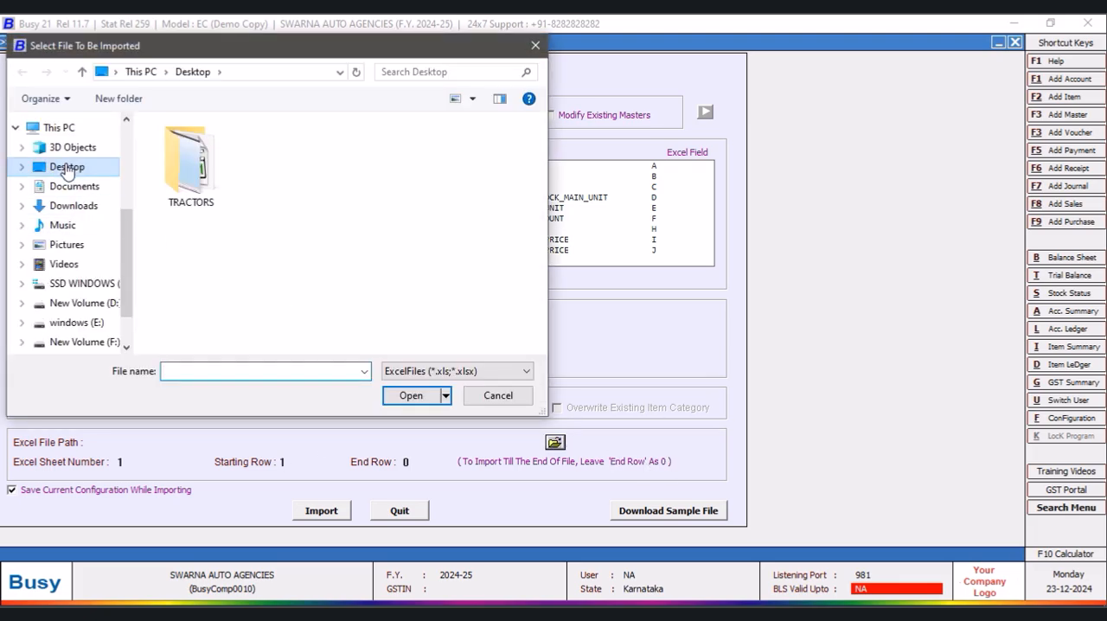
{"action": "left_click", "coordinate": [82, 72]}
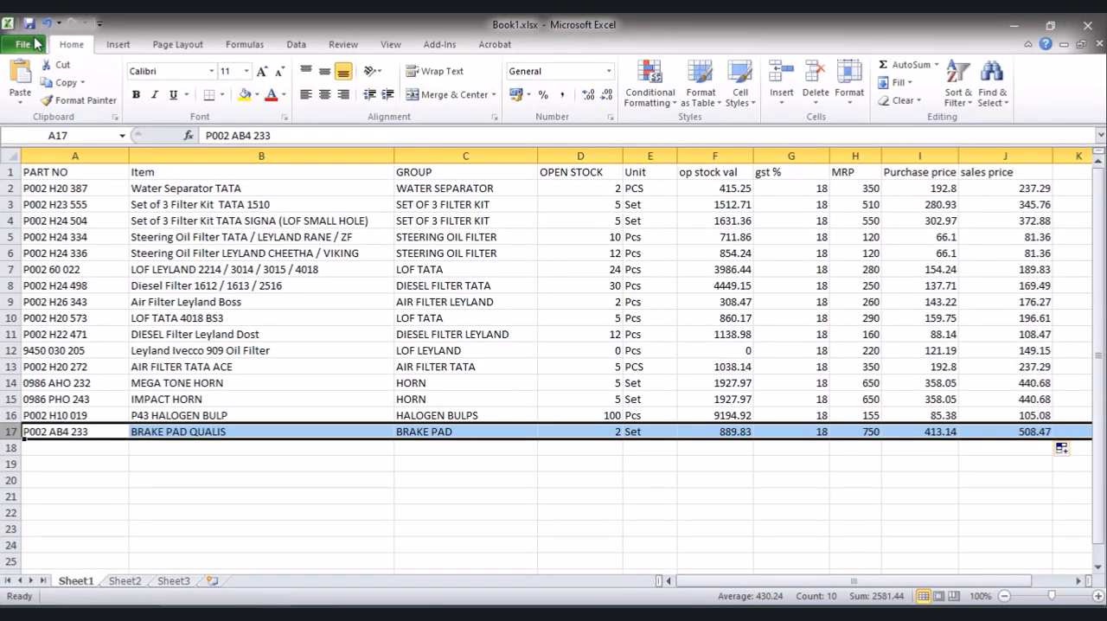
- Switch to Excel and save a copy of the workbook to the Desktop as Book1.xlsx
{"action": "left_click", "coordinate": [13, 48]}
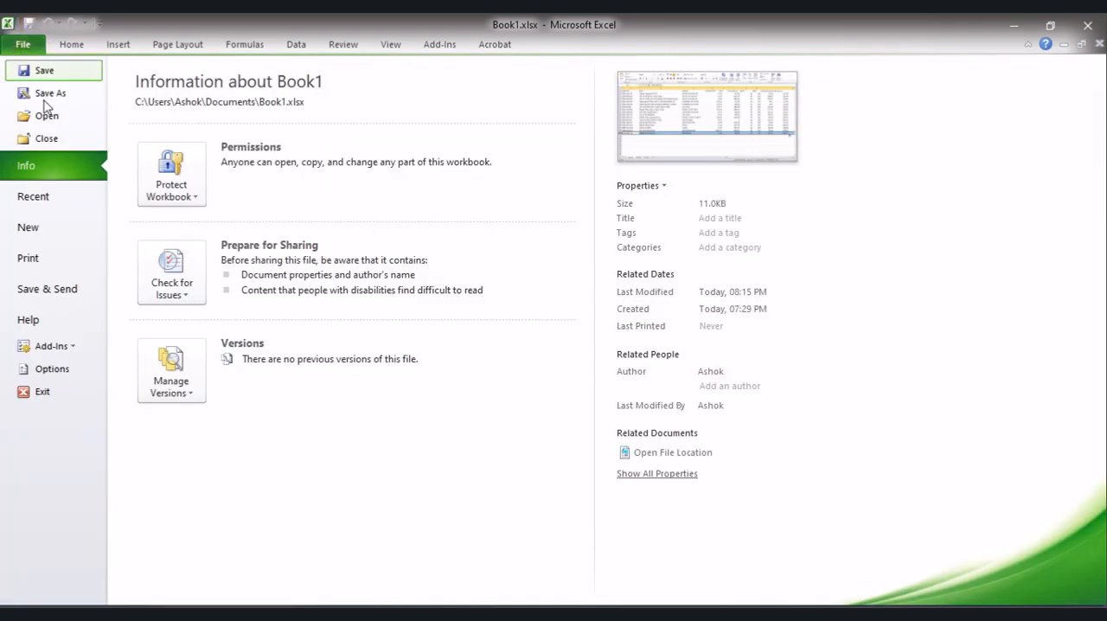
{"action": "left_click", "coordinate": [49, 93]}
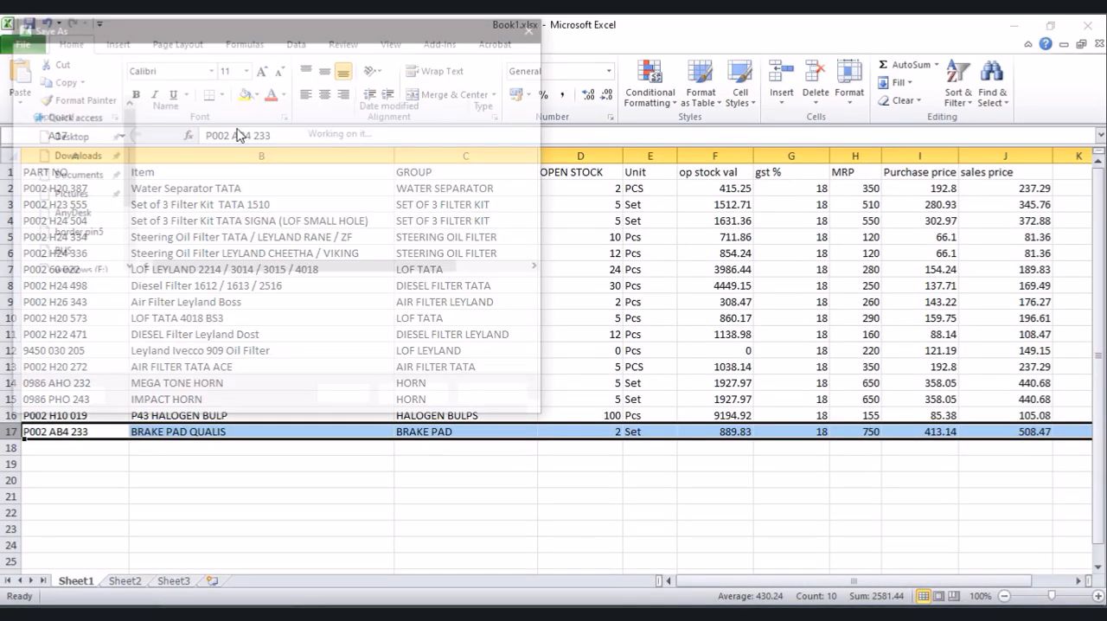
{"action": "left_click", "coordinate": [67, 151]}
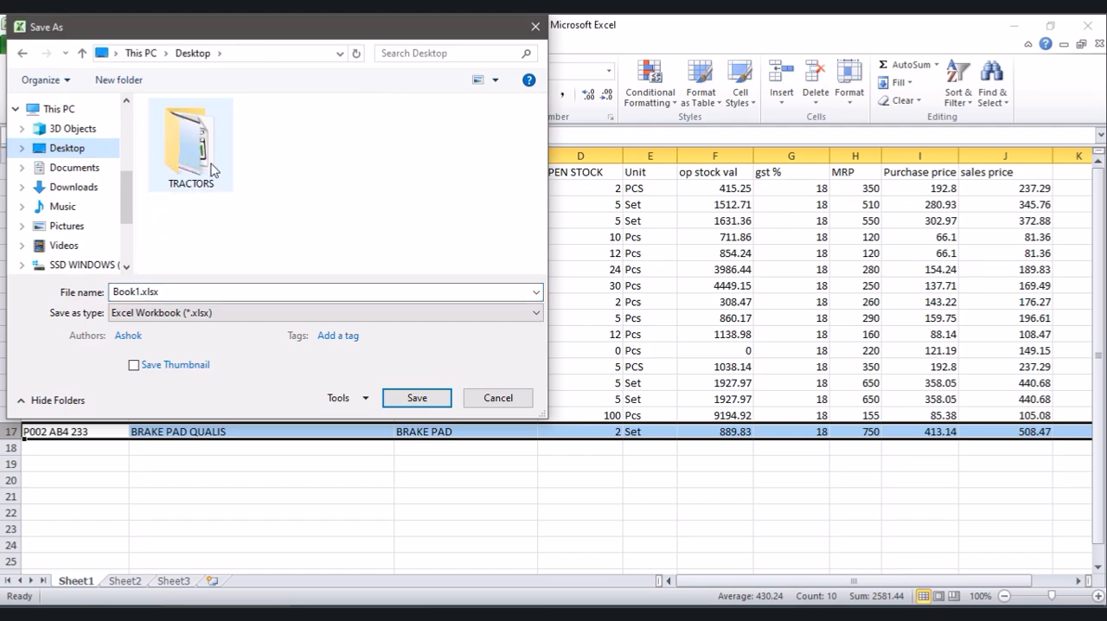
{"action": "left_click", "coordinate": [172, 293]}
{"action": "double_click", "coordinate": [171, 294]}
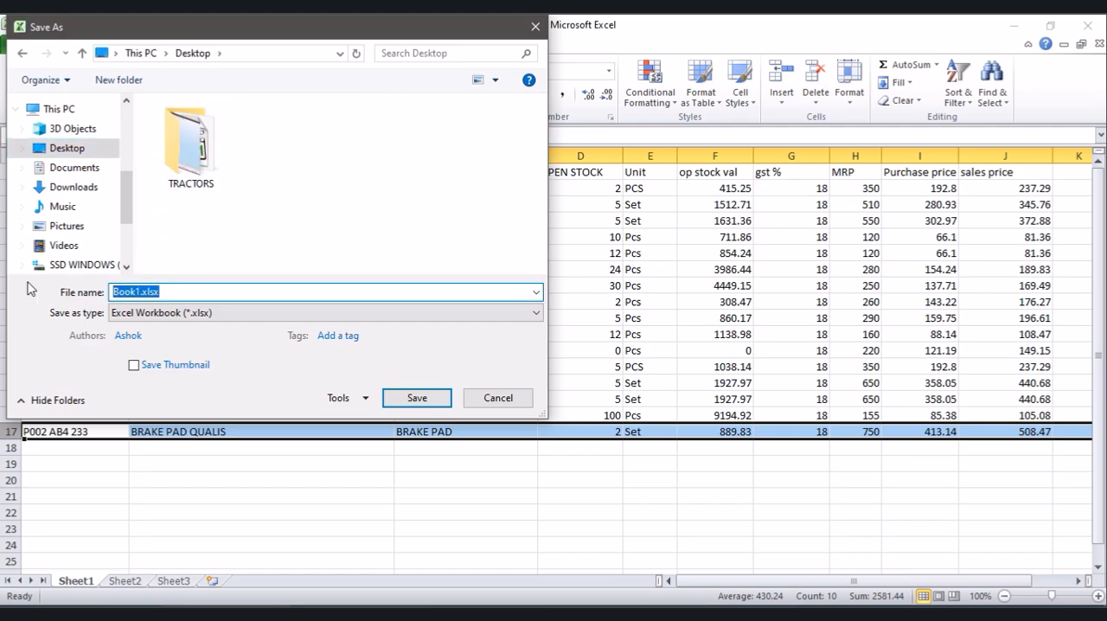
{"action": "left_click", "coordinate": [416, 398]}
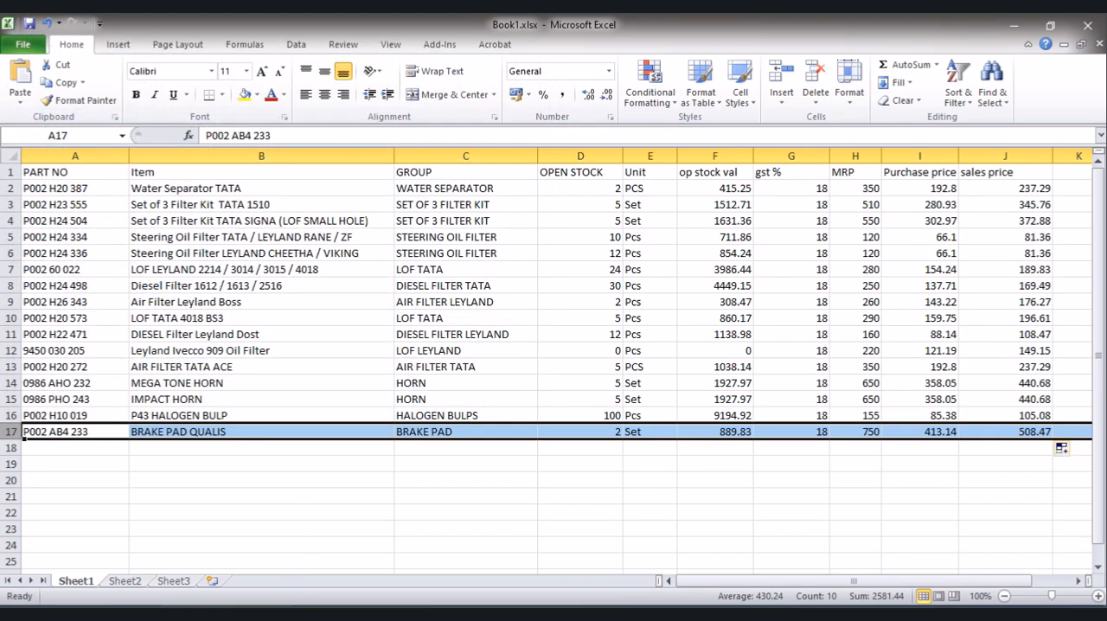
- Switch to Busy and select Book1.xlsx from the Desktop as the file for the item import
{"action": "left_click", "coordinate": [474, 615]}
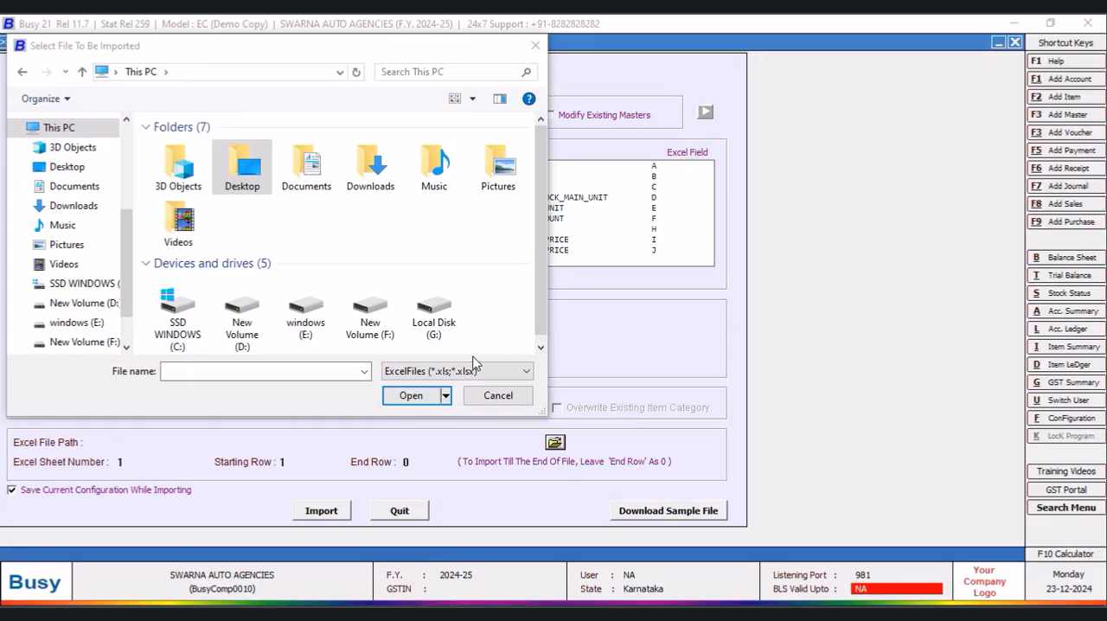
{"action": "left_click", "coordinate": [63, 168]}
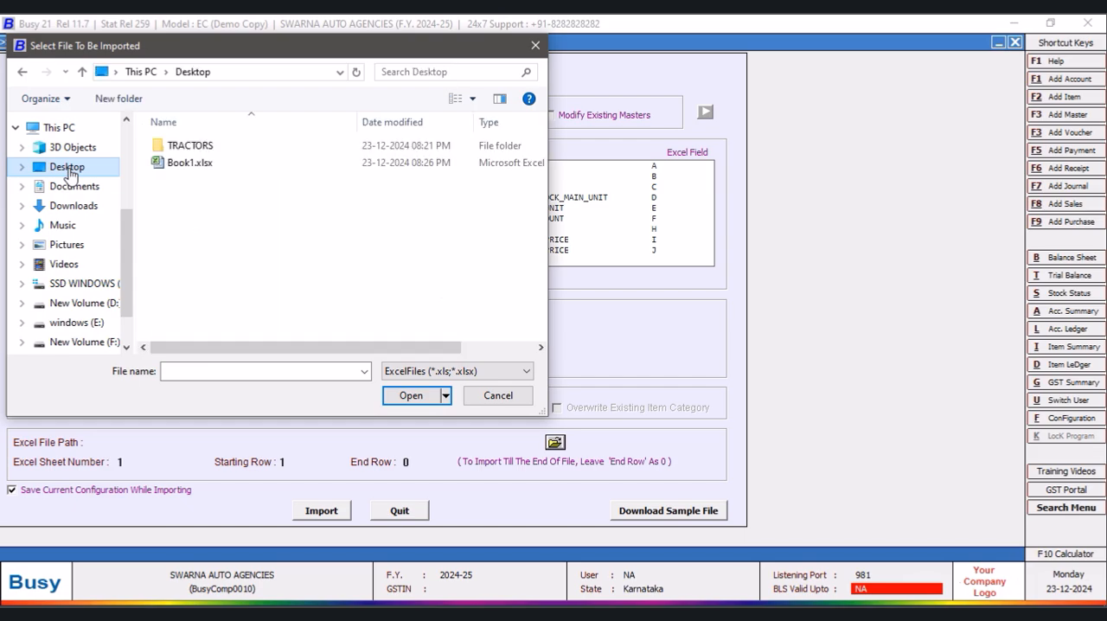
{"action": "left_click", "coordinate": [189, 163]}
{"action": "left_click", "coordinate": [402, 400]}
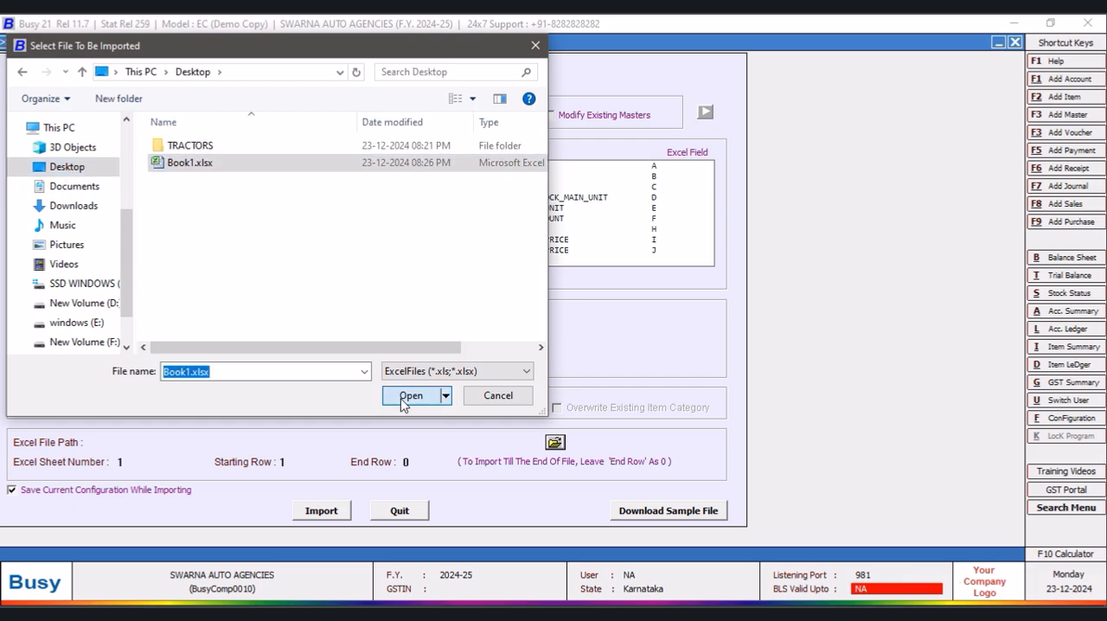
- Check the first item row in Book1.xlsx, and set the import's starting row to 2 and end row to 17 in Busy
{"action": "left_click", "coordinate": [288, 463]}
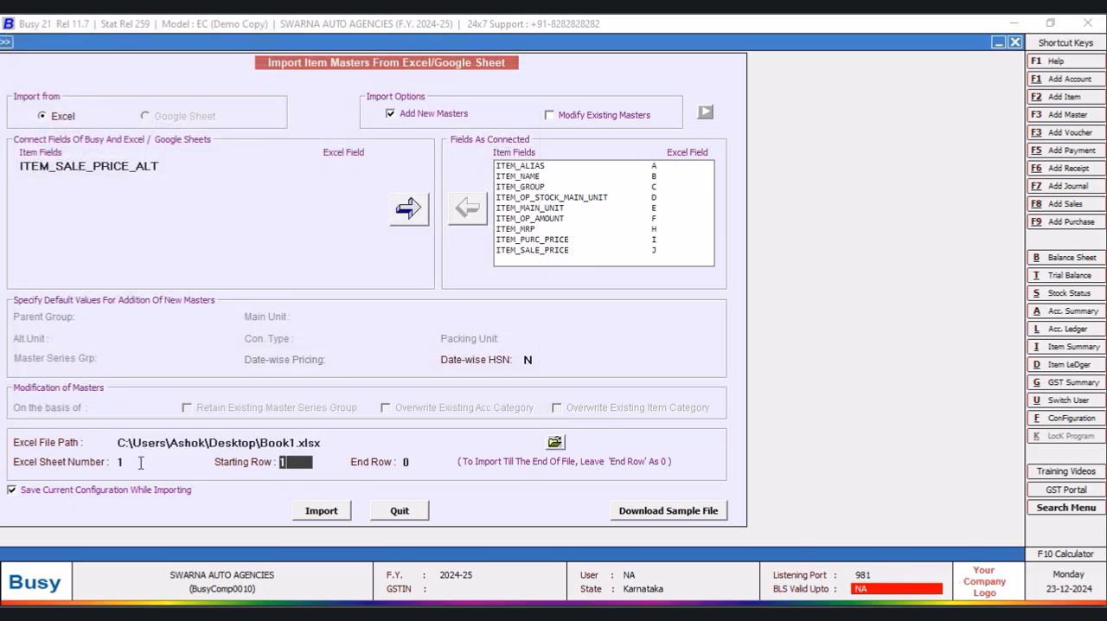
{"action": "left_click", "coordinate": [376, 613]}
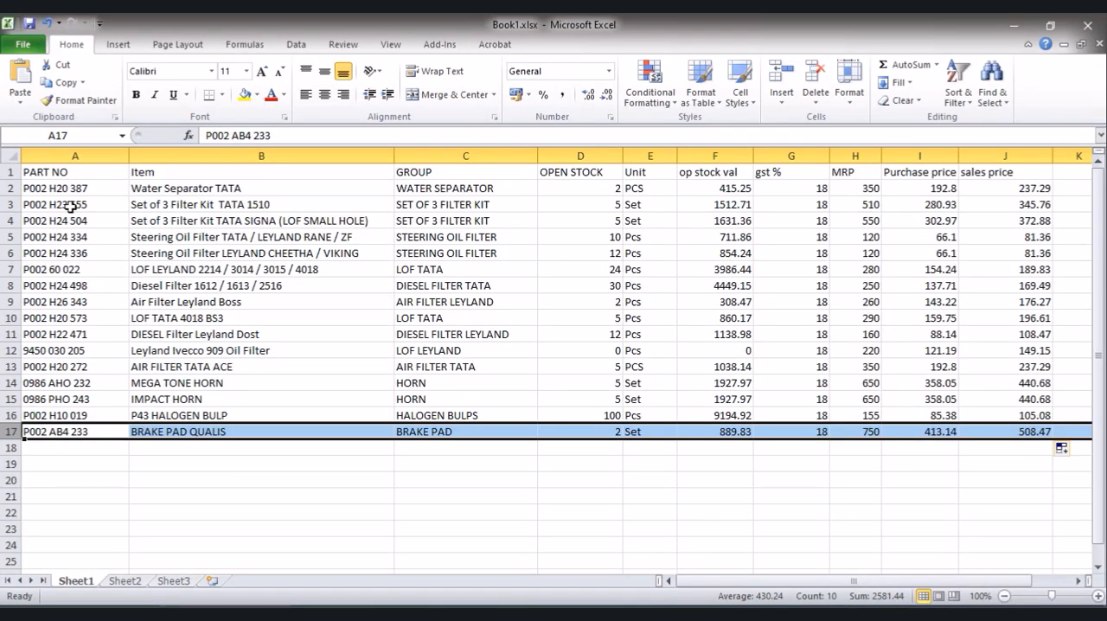
{"action": "left_click", "coordinate": [12, 187]}
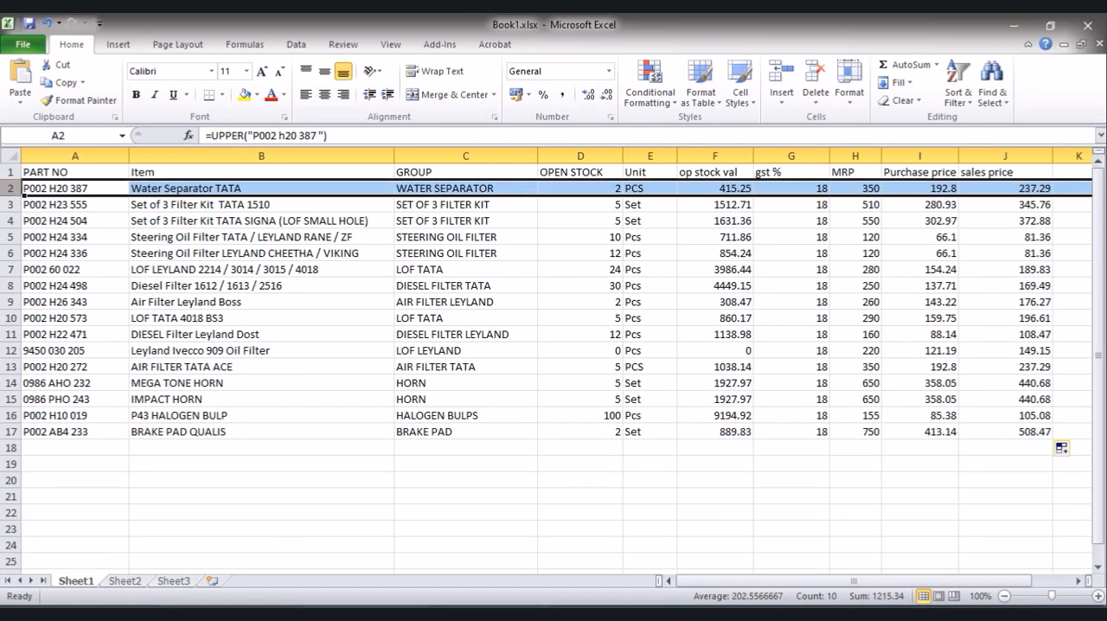
{"action": "left_click", "coordinate": [412, 614]}
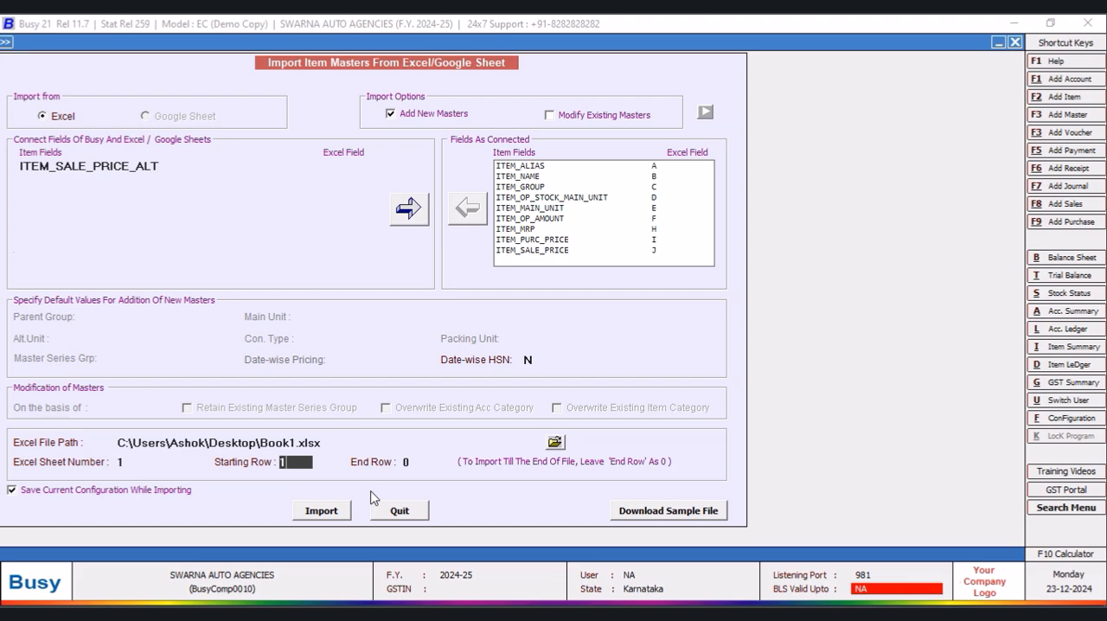
{"action": "key", "text": "Return"}
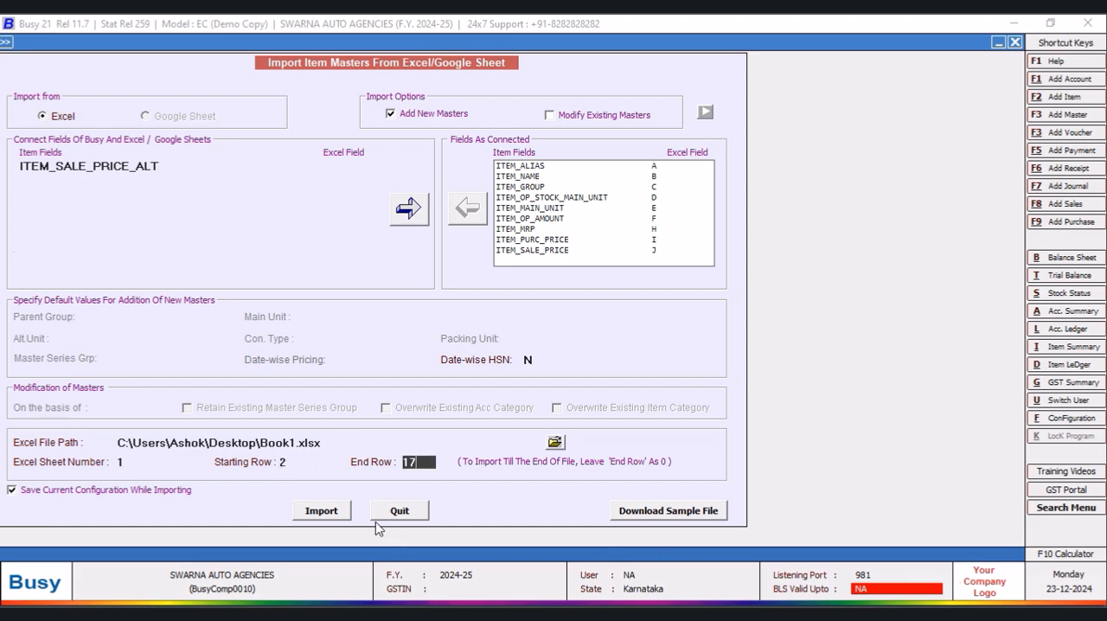
- Import the item masters from the selected Excel file and close the import form
{"action": "left_click", "coordinate": [321, 511]}
{"action": "left_click", "coordinate": [605, 350]}
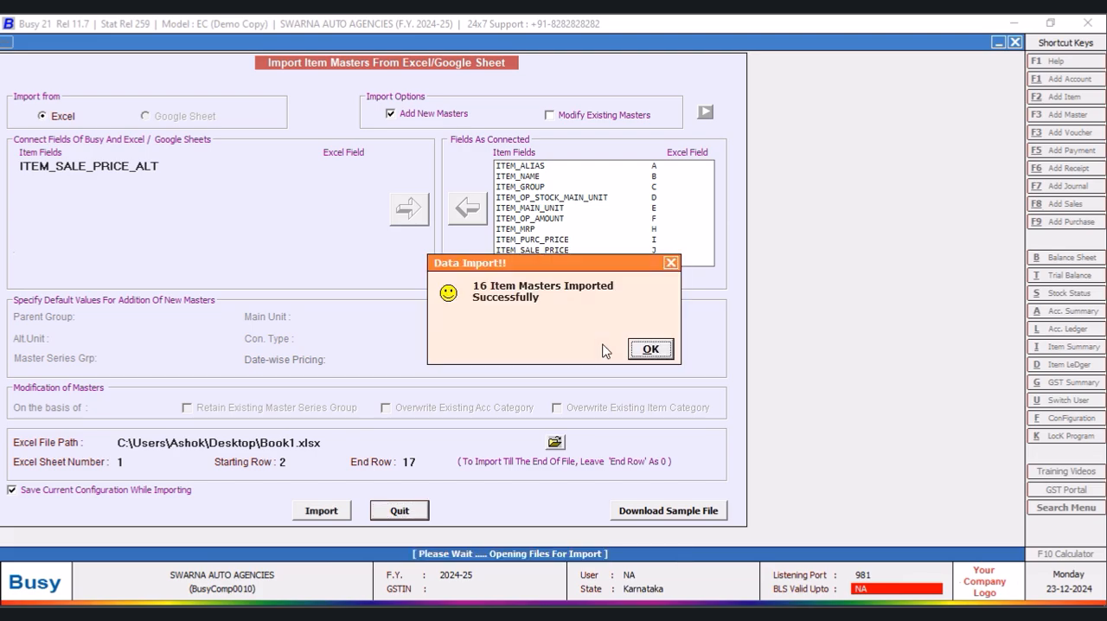
{"action": "left_click", "coordinate": [644, 352]}
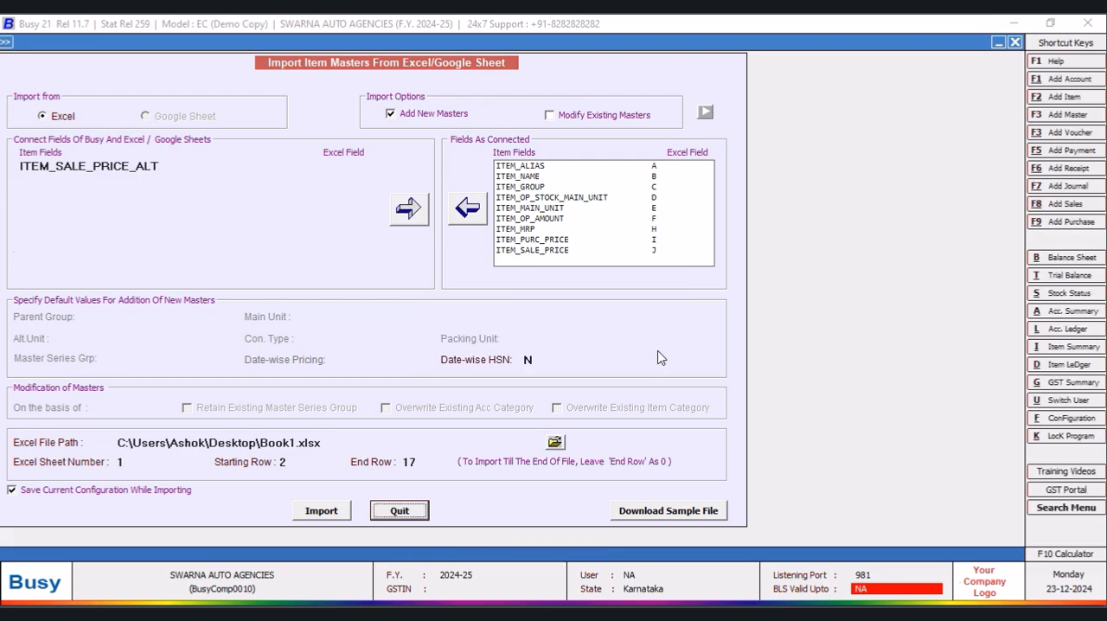
{"action": "left_click", "coordinate": [399, 511]}
- Open the MEGA TONE HORN item master to examine its imported details, and close it without changes
{"action": "left_click", "coordinate": [117, 61]}
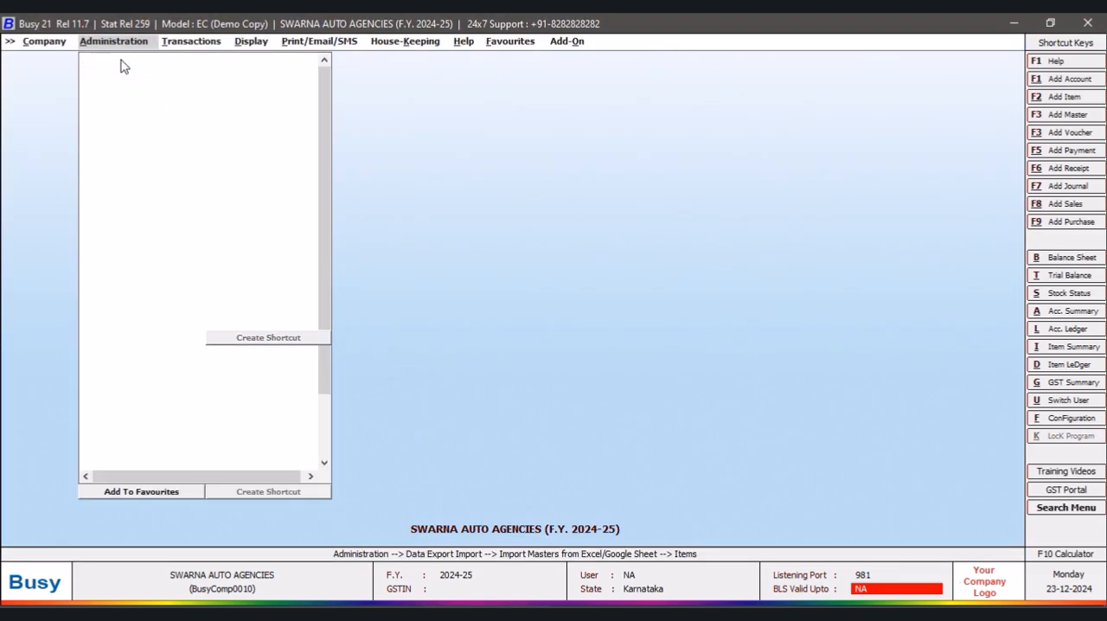
{"action": "left_click", "coordinate": [138, 124]}
{"action": "left_click", "coordinate": [172, 150]}
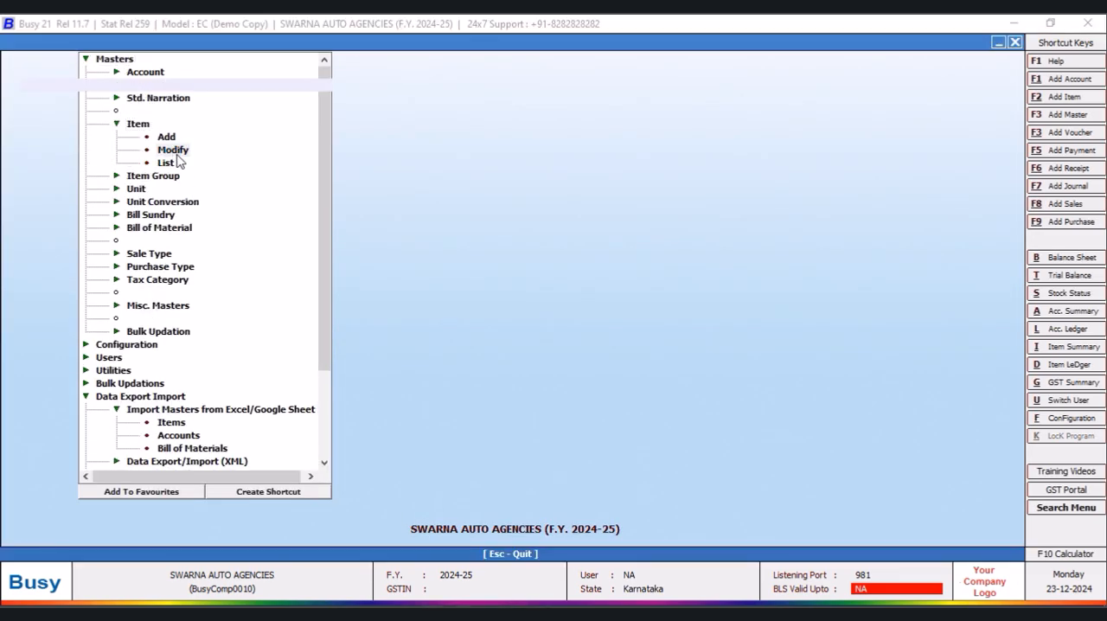
{"action": "left_click", "coordinate": [144, 284]}
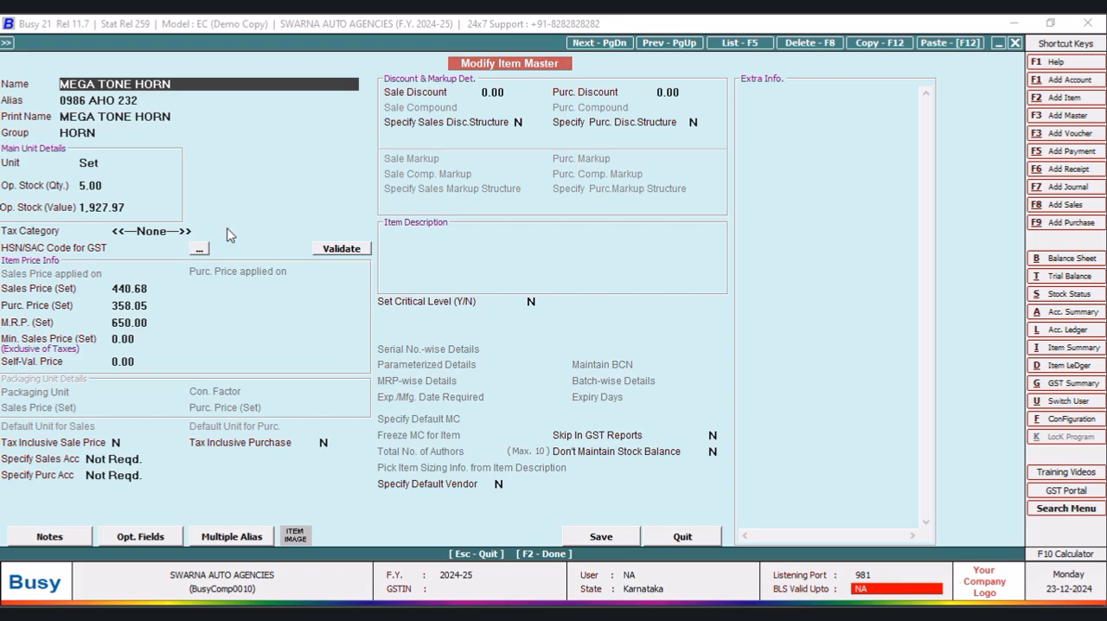
{"action": "left_click", "coordinate": [683, 536]}
{"action": "left_click", "coordinate": [208, 285]}
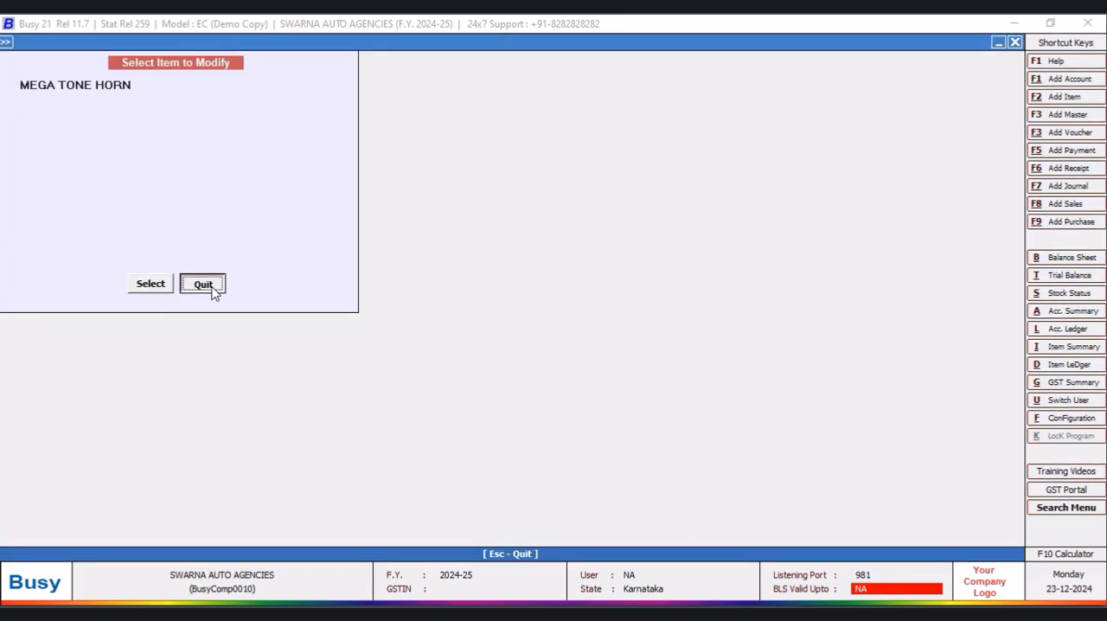
- Bulk update the tax category of all items to GST 18% and close the update form
{"action": "left_click", "coordinate": [86, 58]}
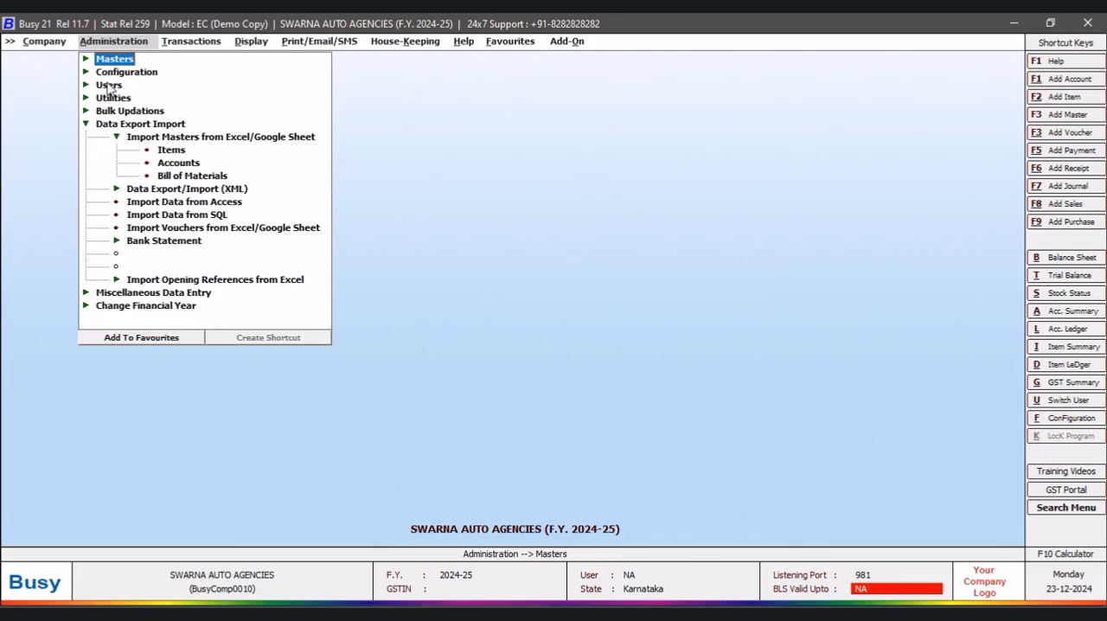
{"action": "left_click", "coordinate": [85, 125]}
{"action": "left_click", "coordinate": [134, 112]}
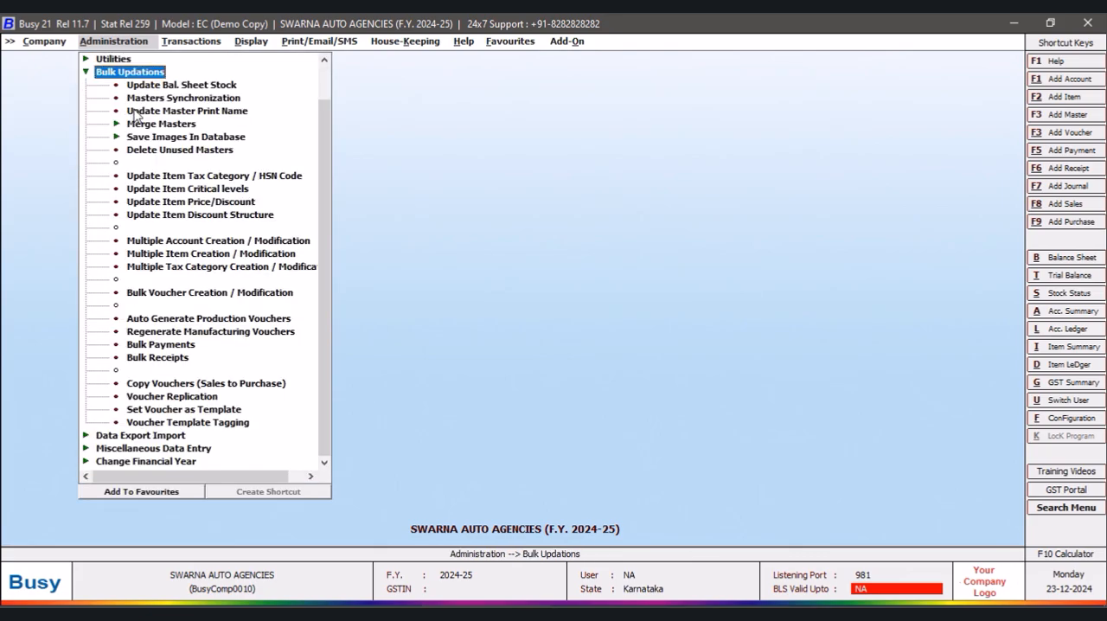
{"action": "left_click", "coordinate": [259, 178]}
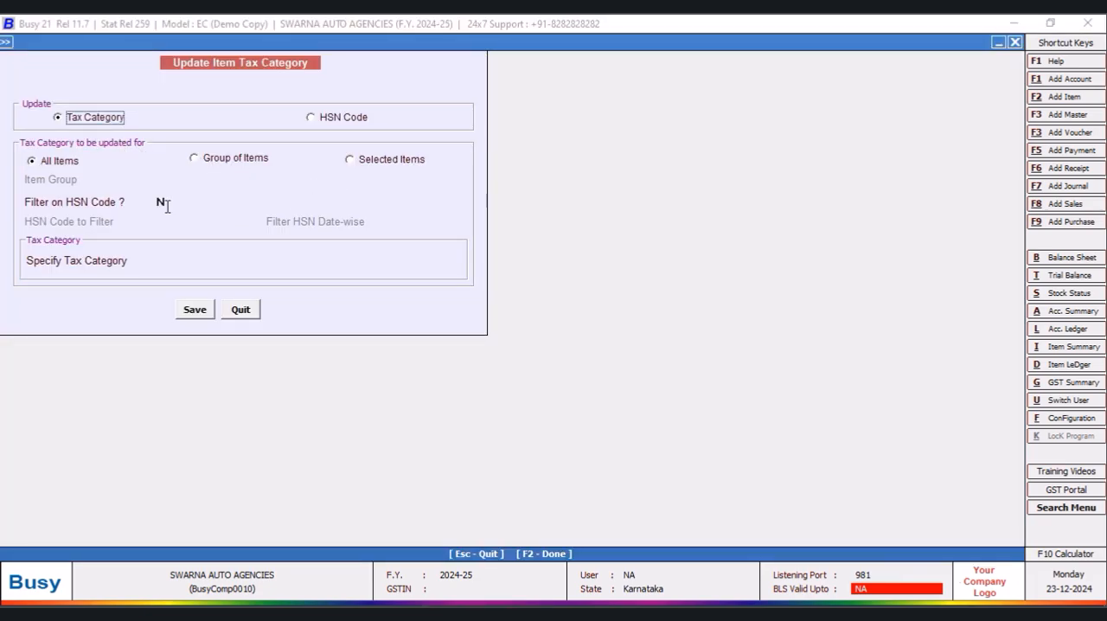
{"action": "left_click", "coordinate": [170, 262]}
{"action": "type", "text": "G"}
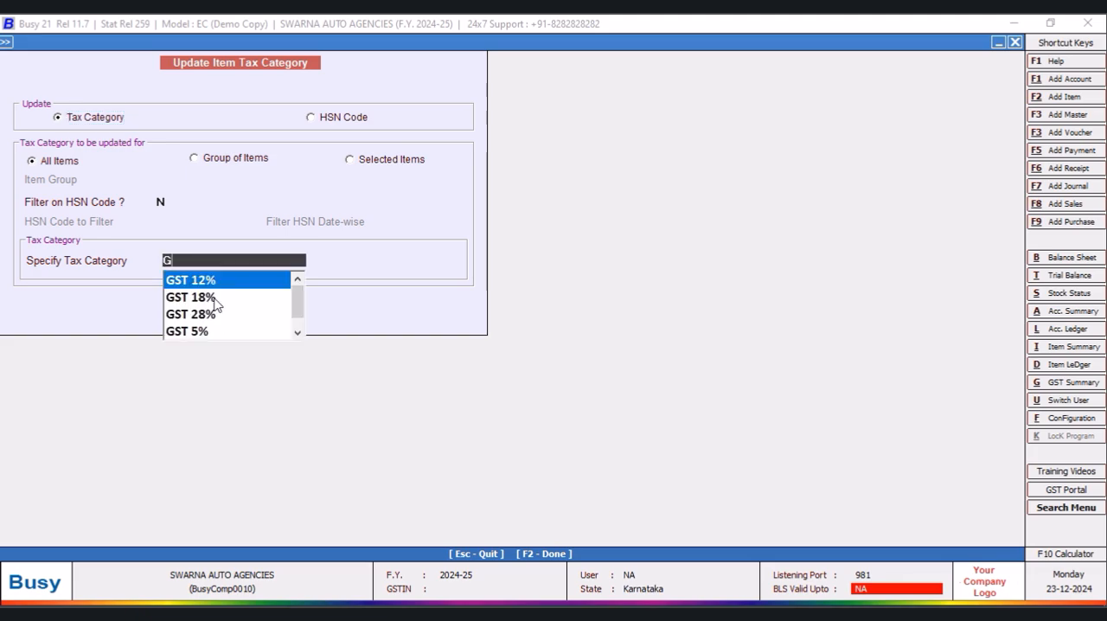
{"action": "left_click", "coordinate": [206, 299]}
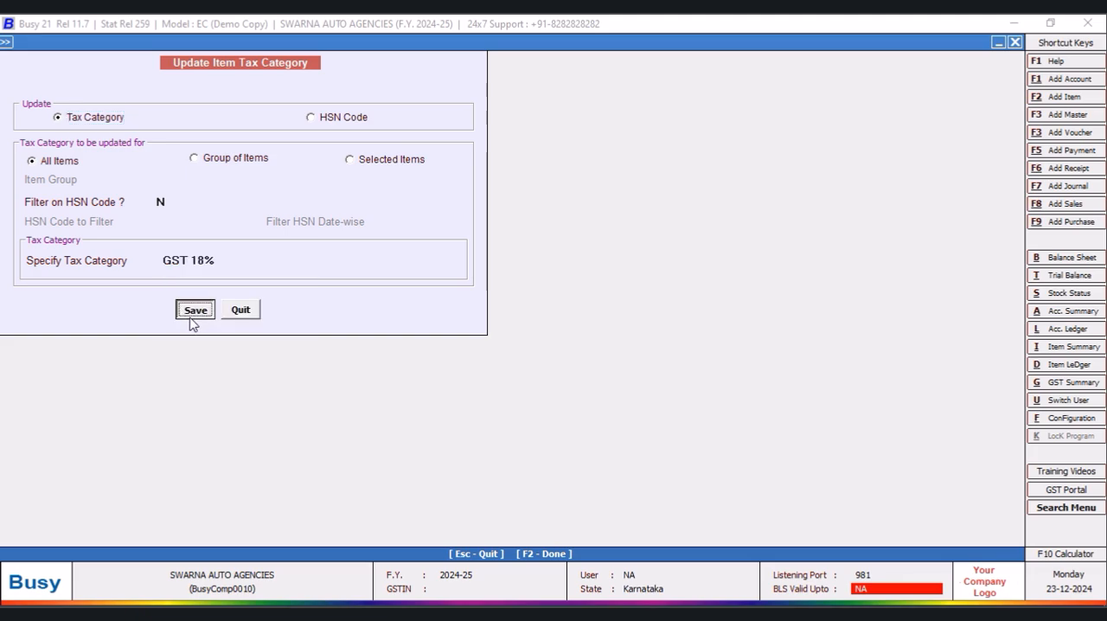
{"action": "left_click", "coordinate": [194, 312]}
{"action": "left_click", "coordinate": [592, 354]}
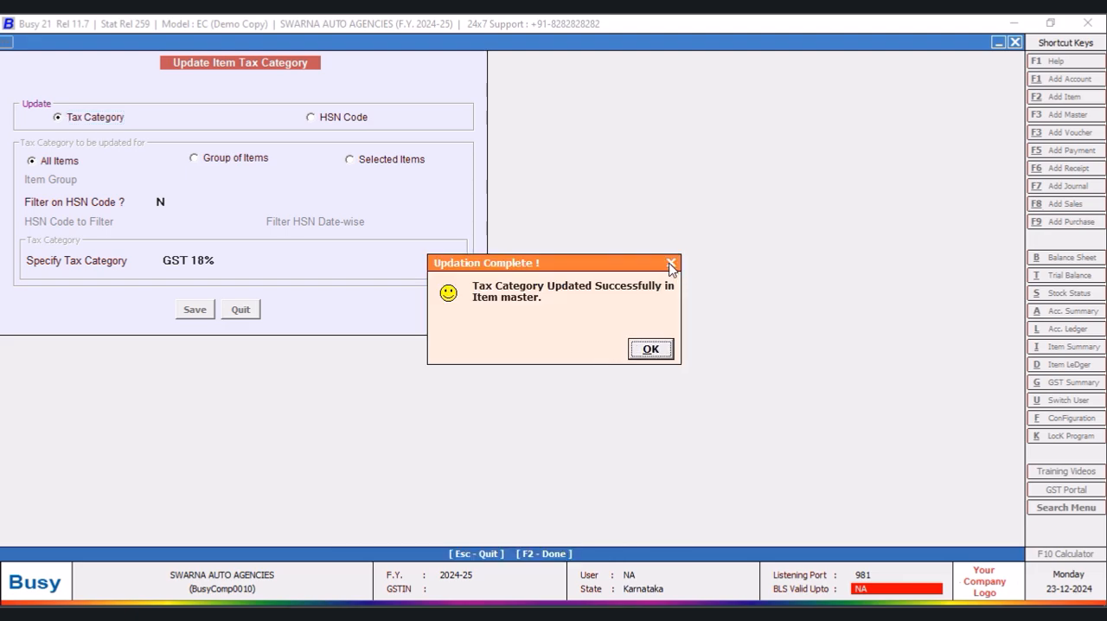
{"action": "left_click", "coordinate": [670, 262]}
{"action": "left_click", "coordinate": [242, 313]}
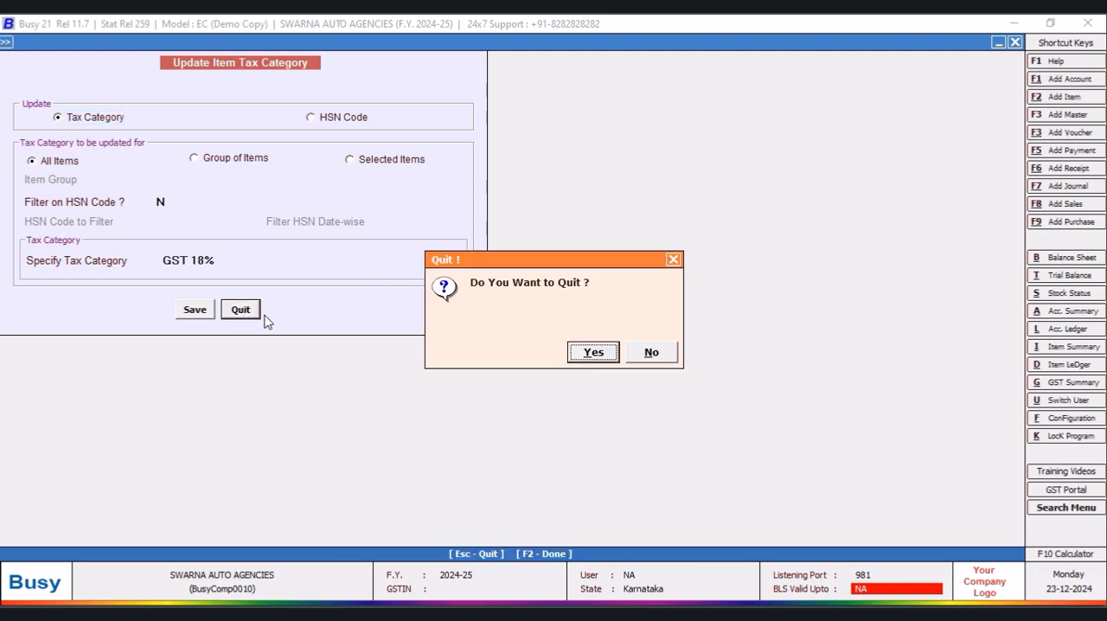
{"action": "left_click", "coordinate": [591, 354]}
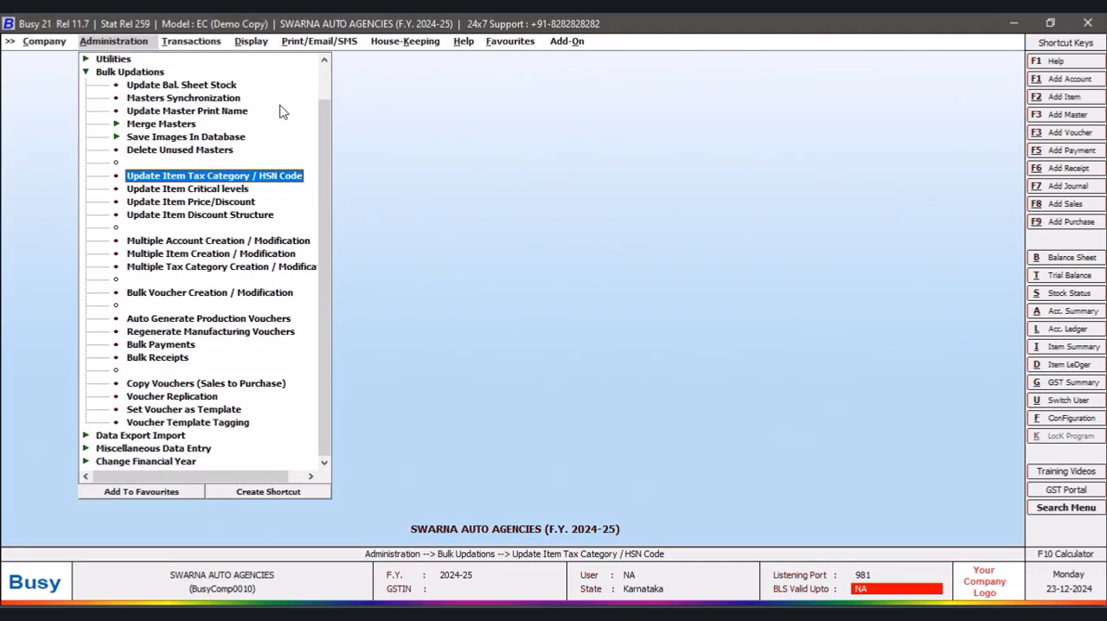
- Open the alphabetical closing stock status report with balances only for all items
{"action": "left_click", "coordinate": [254, 43]}
{"action": "left_click", "coordinate": [273, 189]}
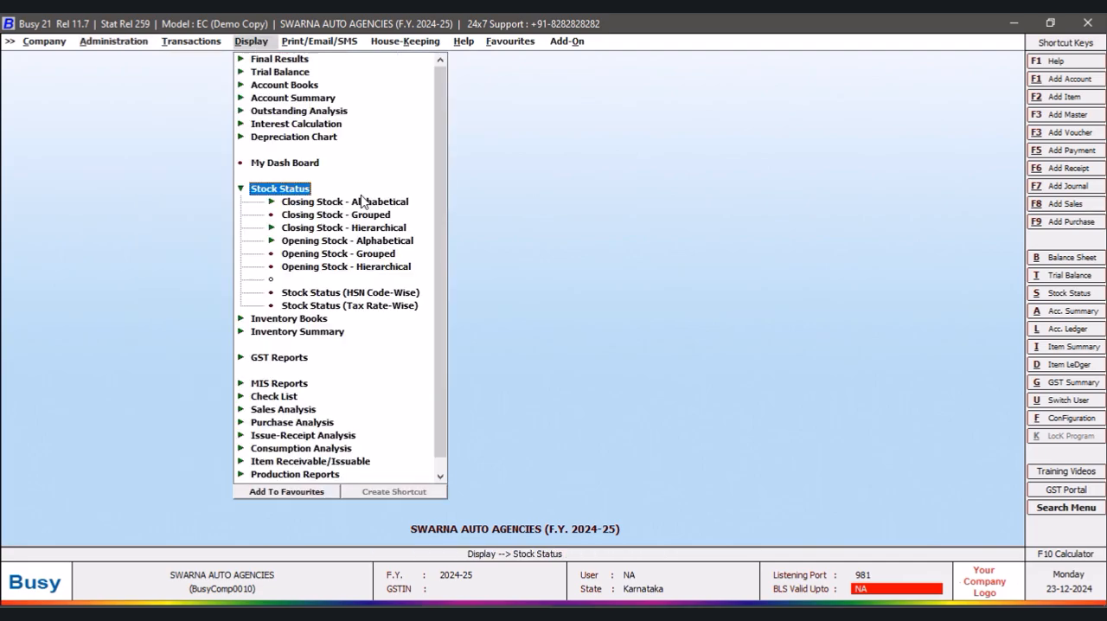
{"action": "left_click", "coordinate": [384, 204]}
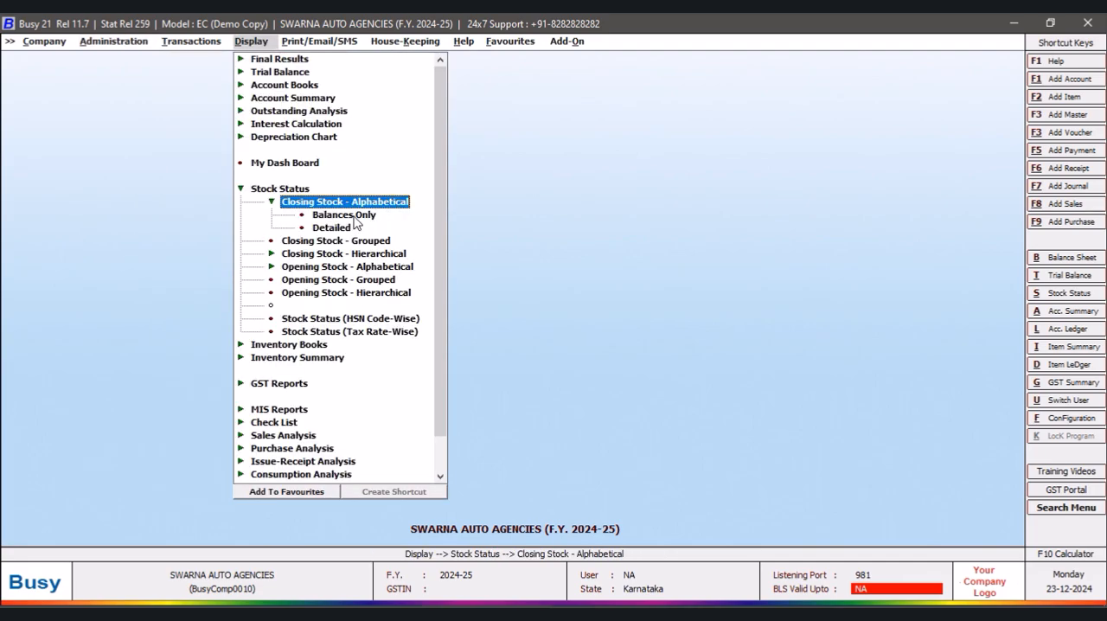
{"action": "left_click", "coordinate": [355, 215]}
{"action": "left_click", "coordinate": [489, 329]}
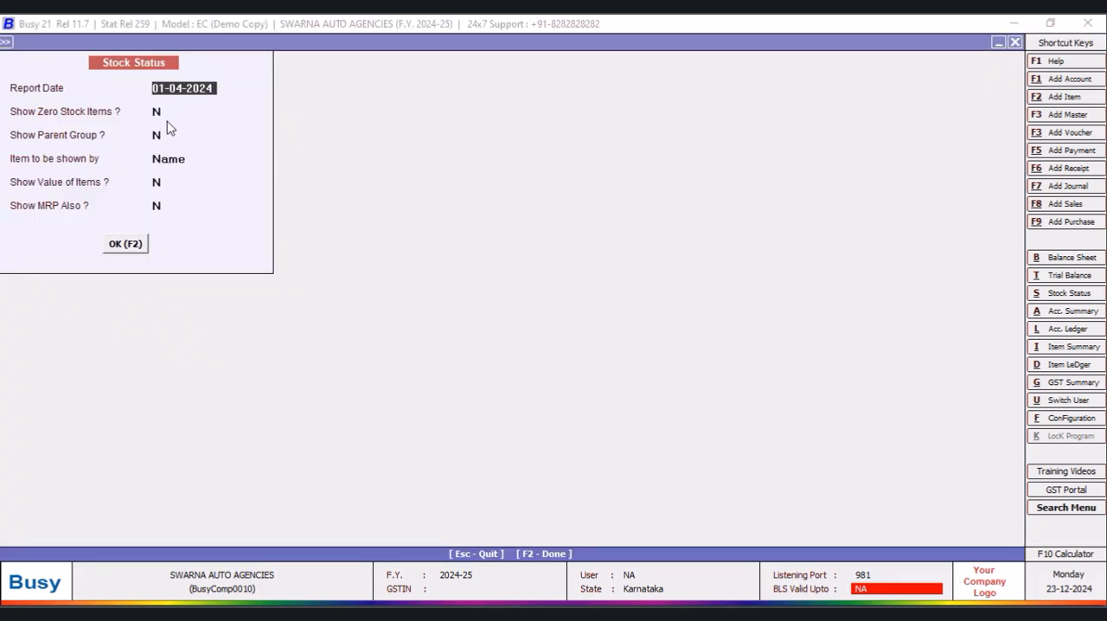
- Generate the stock status report by item name with zero-stock items, item values and MRP included, leaving out the parent group
{"action": "left_click", "coordinate": [158, 112]}
{"action": "type", "text": "y"}
{"action": "left_click", "coordinate": [161, 136]}
{"action": "left_click", "coordinate": [161, 183]}
{"action": "type", "text": "y"}
{"action": "left_click", "coordinate": [158, 206]}
{"action": "type", "text": "y"}
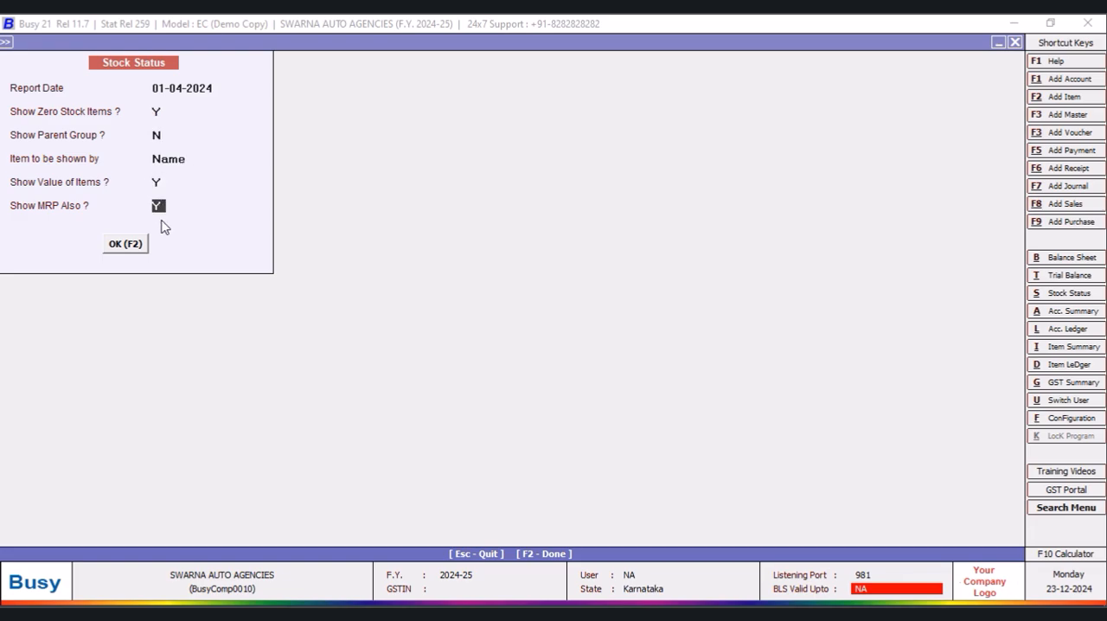
{"action": "left_click", "coordinate": [128, 246]}
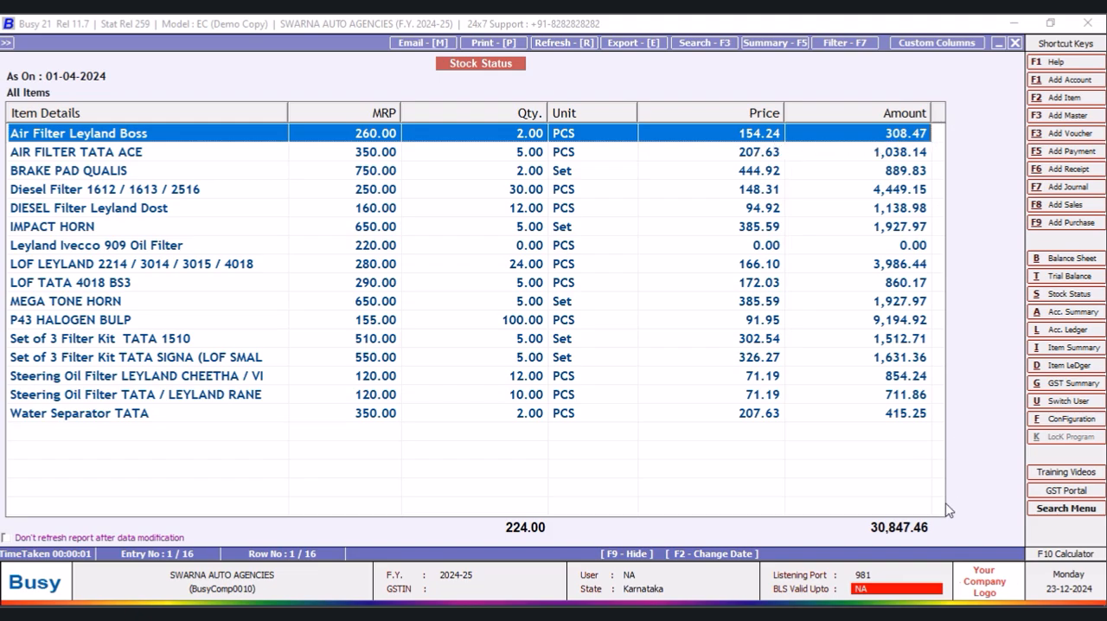
- Close the stock status report and its item selection dialog, and collapse the Stock Status report group
{"action": "left_click", "coordinate": [1016, 45]}
{"action": "left_click", "coordinate": [1016, 45]}
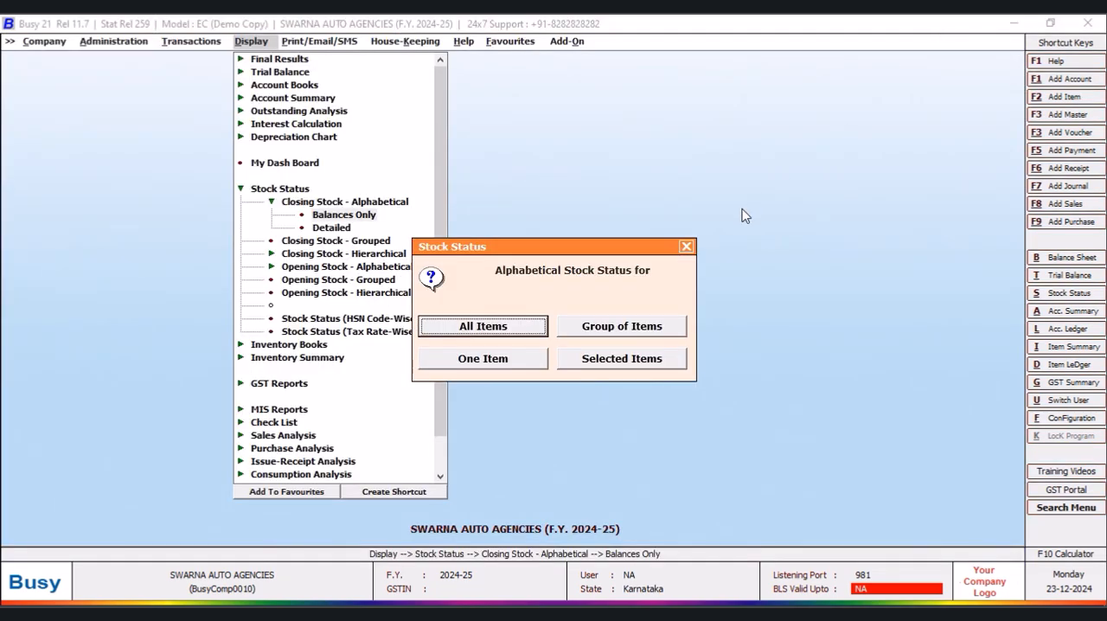
{"action": "left_click", "coordinate": [686, 247]}
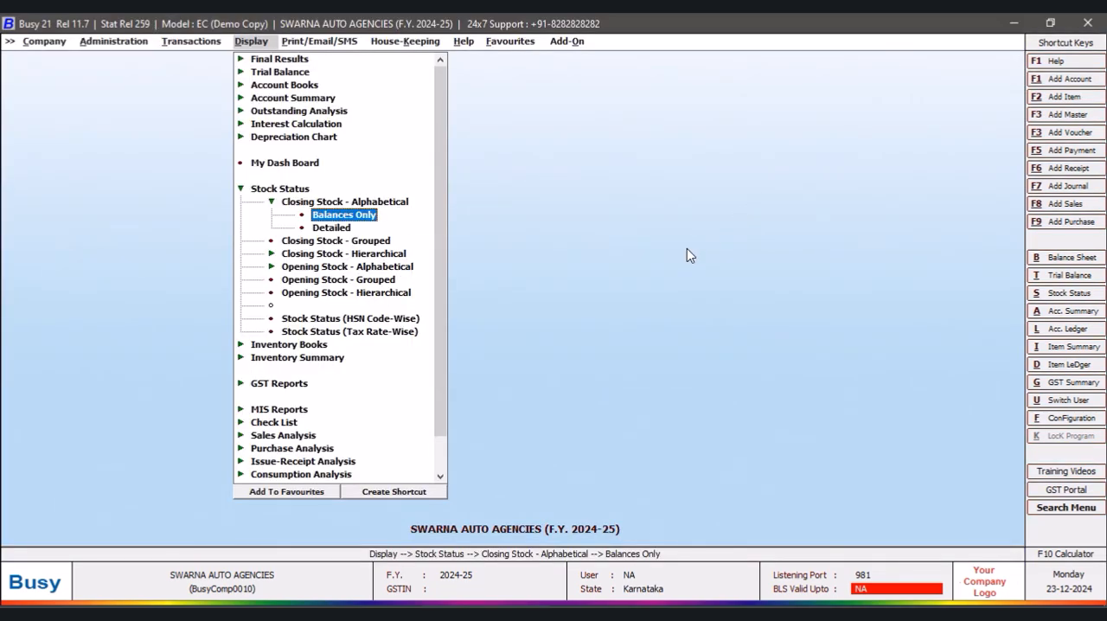
{"action": "left_click", "coordinate": [242, 192]}
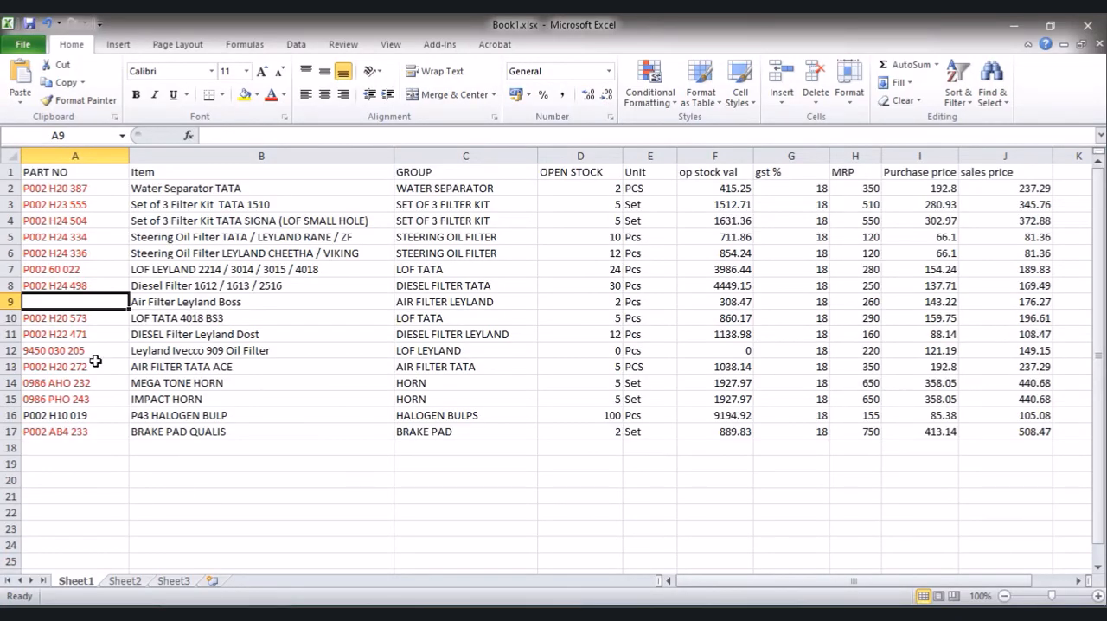
- In Book1.xlsx in Excel, cut the part number P002 H20 272 out of the AIR FILTER TATA ACE row
{"action": "left_click", "coordinate": [86, 370]}
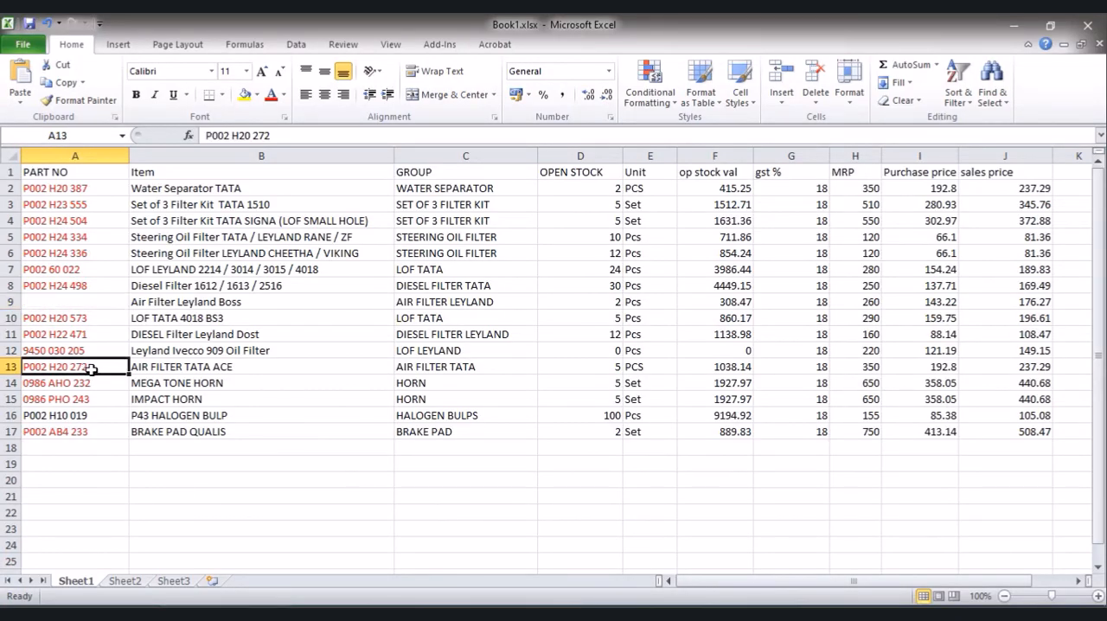
{"action": "double_click", "coordinate": [92, 370]}
{"action": "key", "text": "shift+Home"}
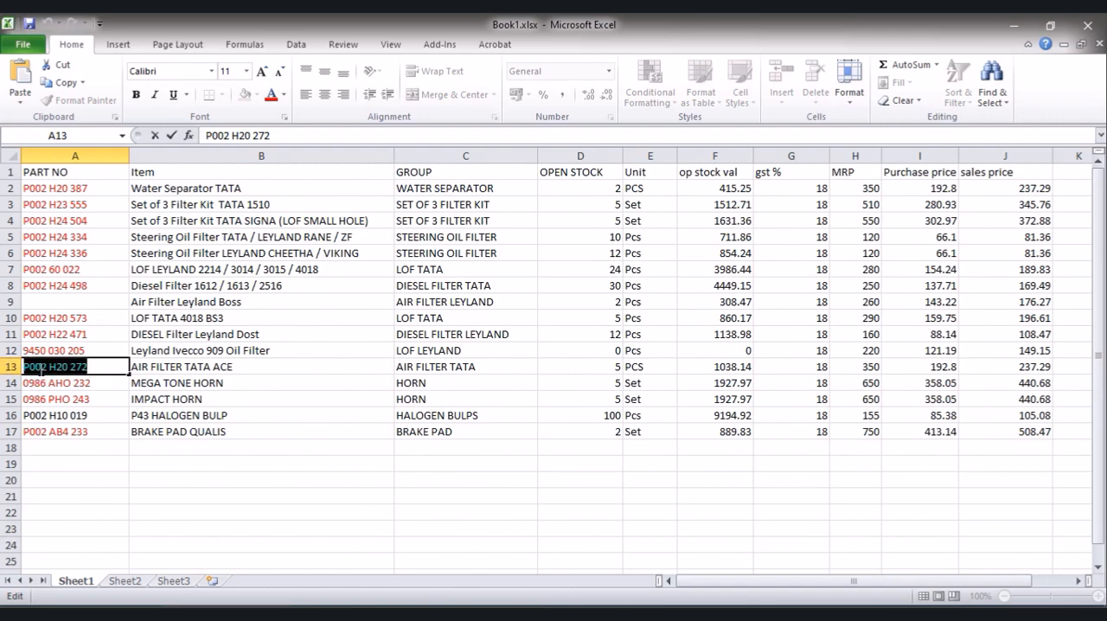
{"action": "right_click", "coordinate": [41, 369]}
{"action": "left_click", "coordinate": [77, 380]}
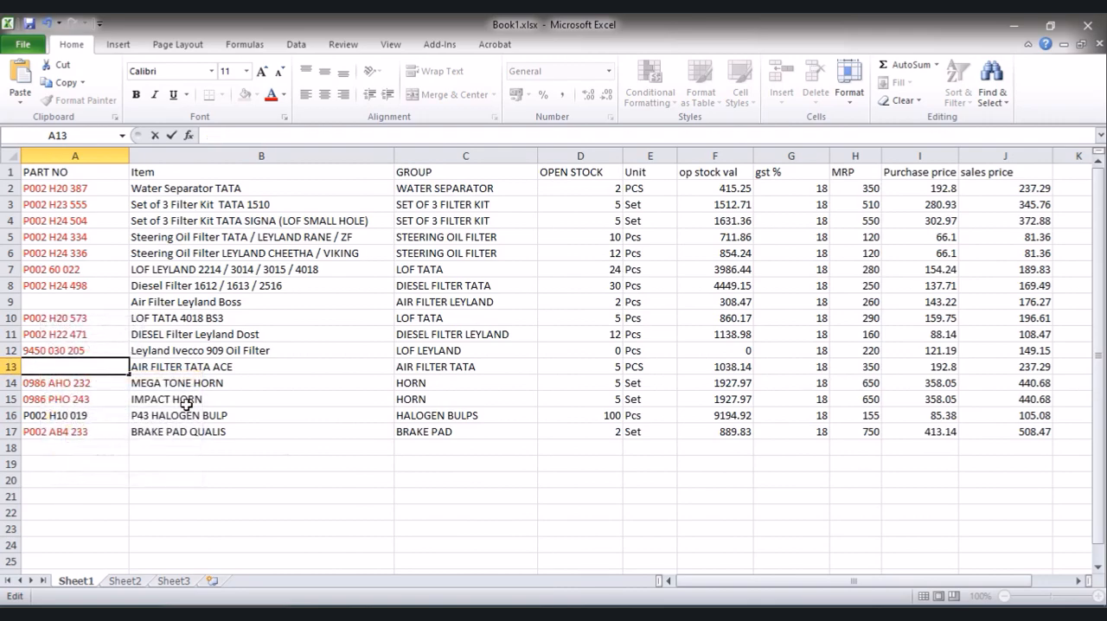
- Switch to Busy and map the part number P002 H20 272 to the item AIR FILTER TATA ACE in row 2
{"action": "mouse_move", "coordinate": [358, 612]}
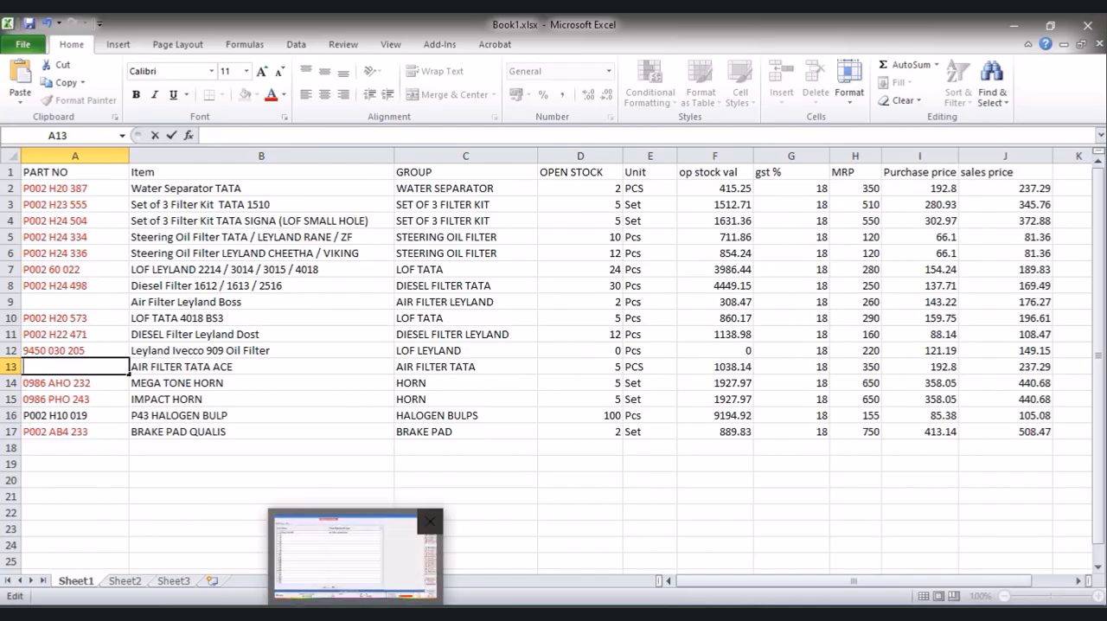
{"action": "left_click", "coordinate": [357, 556]}
{"action": "left_click", "coordinate": [396, 171]}
{"action": "type", "text": "a"}
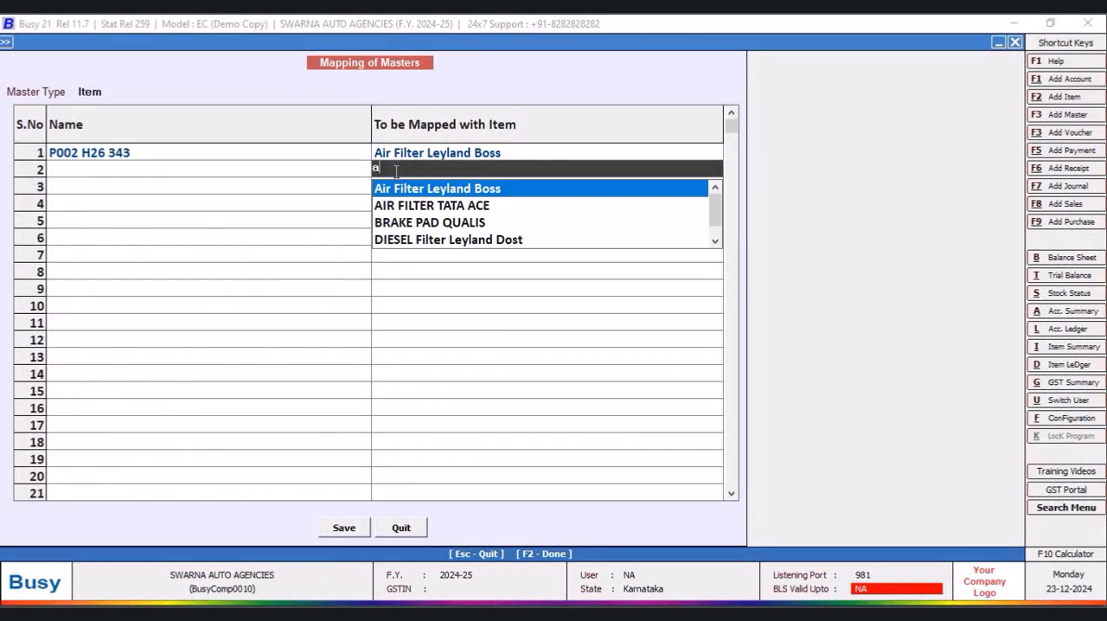
{"action": "left_click", "coordinate": [436, 206]}
{"action": "left_click", "coordinate": [247, 174]}
{"action": "right_click", "coordinate": [247, 170]}
{"action": "left_click", "coordinate": [272, 241]}
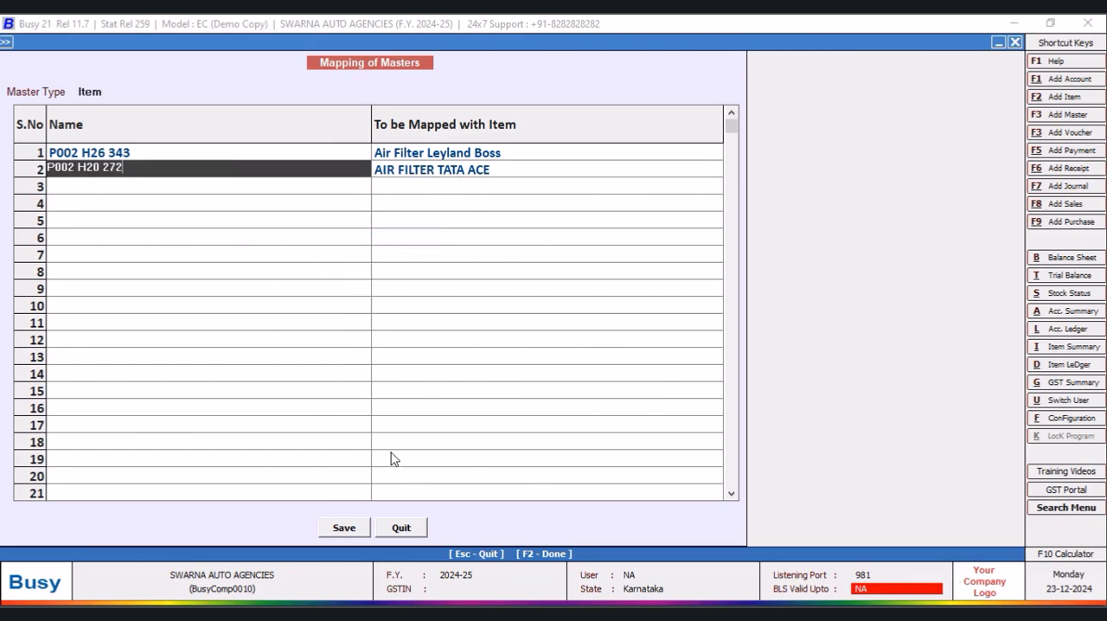
- Save the mapping details with AIR FILTER TATA ACE added and reload the mappings for master type Item
{"action": "left_click", "coordinate": [343, 528]}
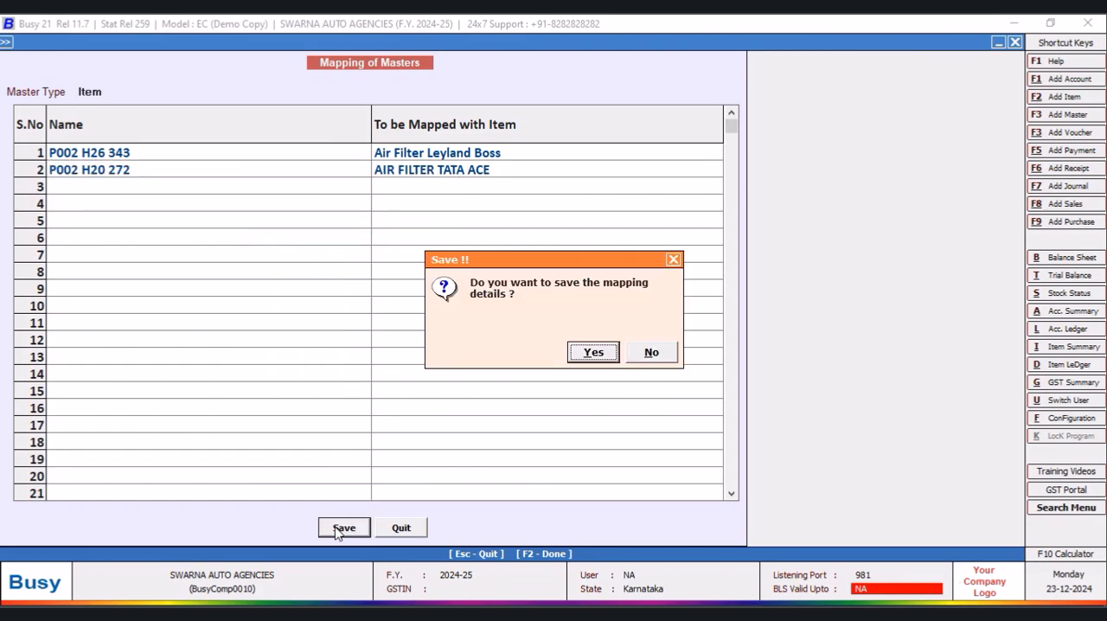
{"action": "left_click", "coordinate": [592, 353]}
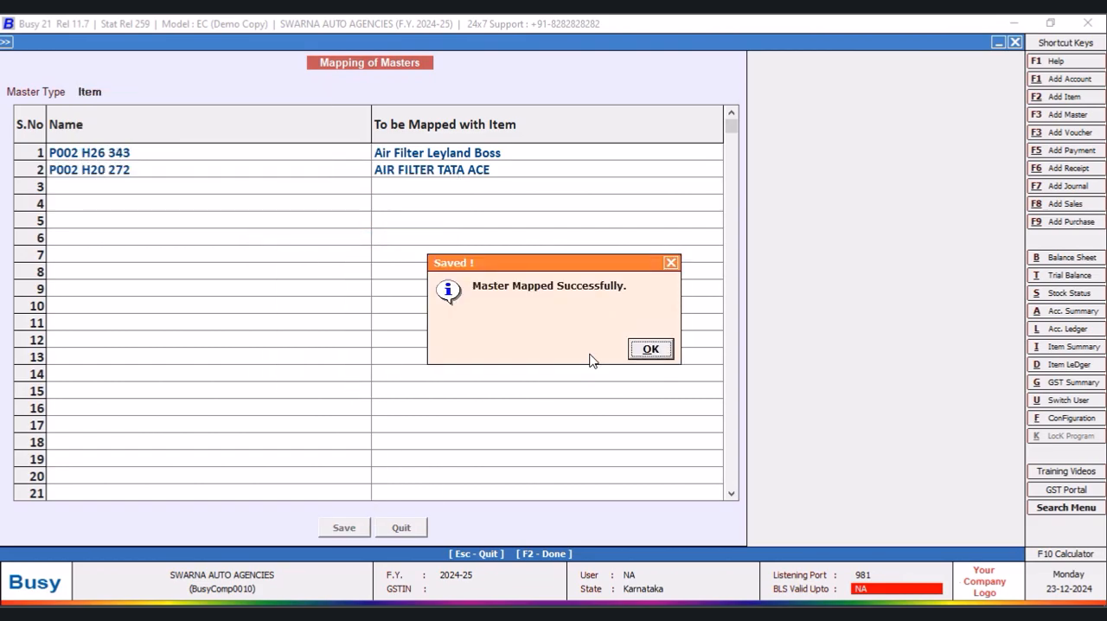
{"action": "left_click", "coordinate": [651, 350]}
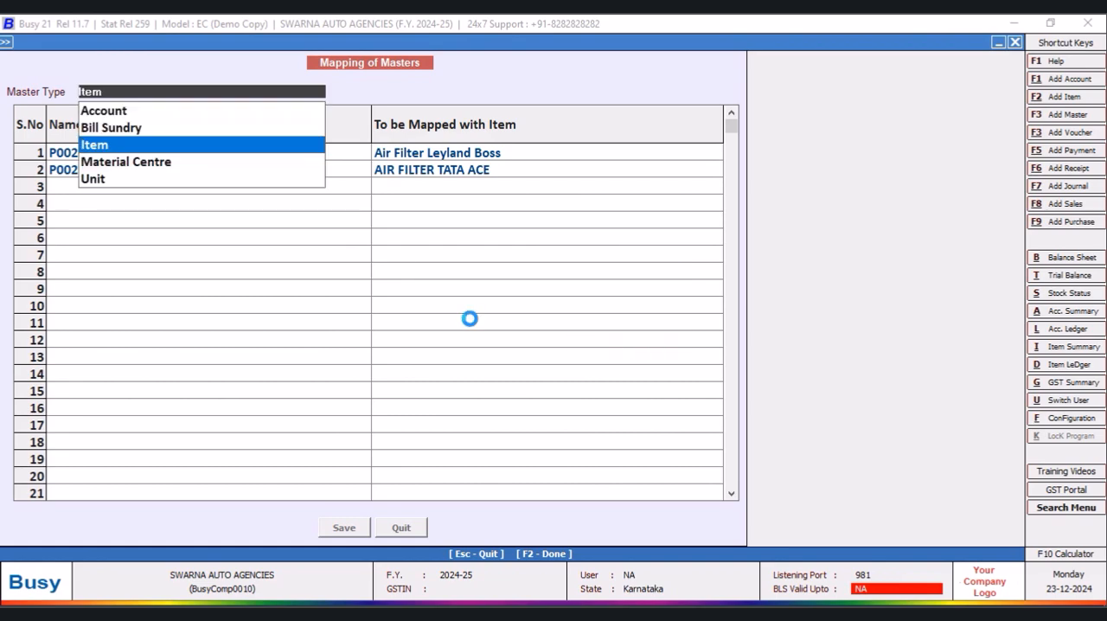
{"action": "left_click", "coordinate": [115, 145]}
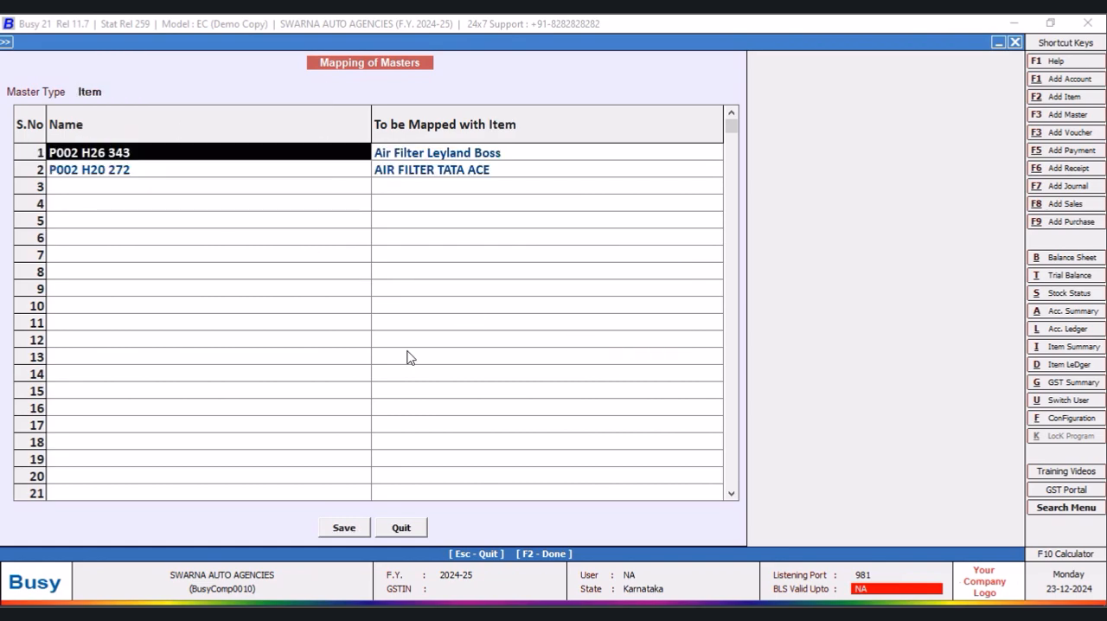
- Switch to Book1.xlsx in Excel and cut the part number 0986 AHO 232 out of the MEGA TONE HORN row
{"action": "left_click", "coordinate": [246, 614]}
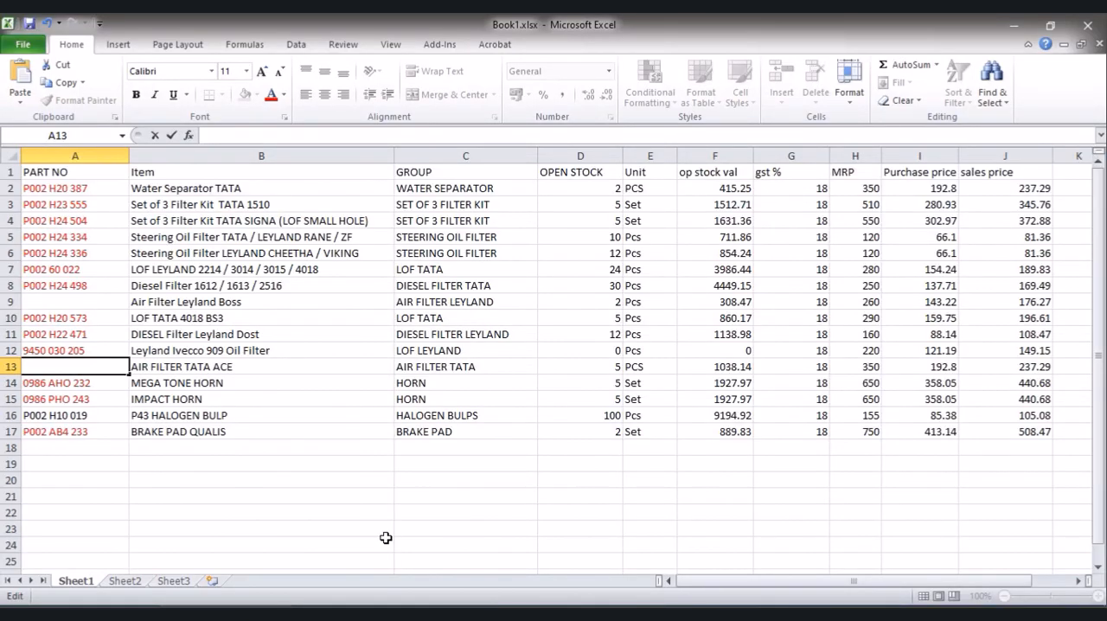
{"action": "left_click", "coordinate": [90, 385]}
{"action": "left_click_drag", "start_coordinate": [96, 385], "coordinate": [22, 384]}
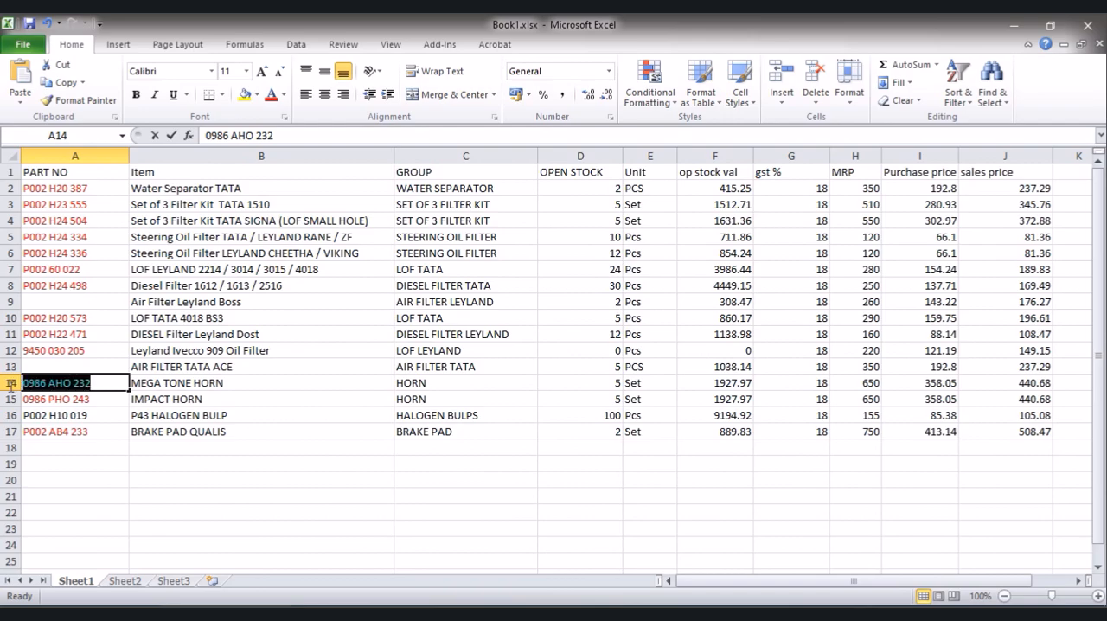
{"action": "right_click", "coordinate": [43, 386]}
{"action": "left_click", "coordinate": [90, 399]}
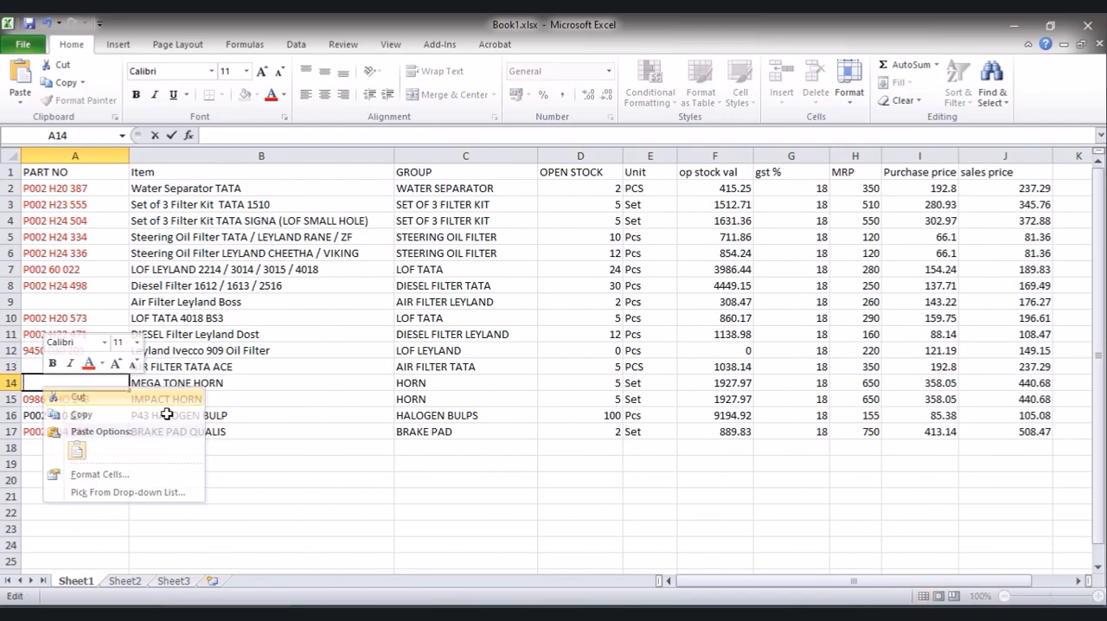
- Switch to Busy and map the part number 0986 AHO 232 to the item MEGA TONE HORN in row 3
{"action": "key", "text": "alt+Tab"}
{"action": "left_click", "coordinate": [403, 187]}
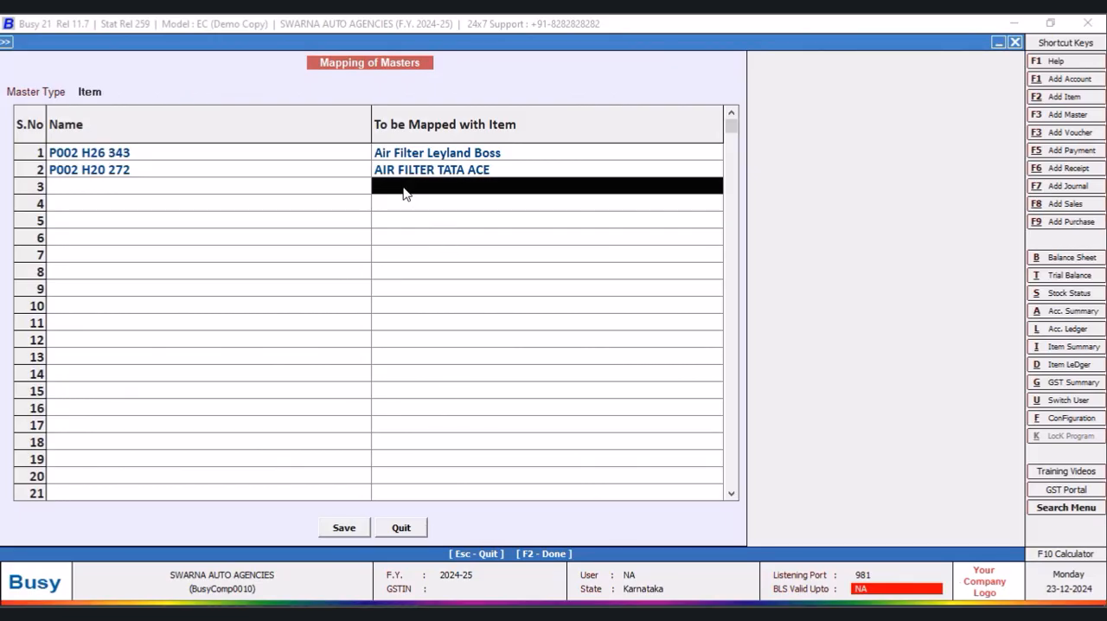
{"action": "type", "text": "meg"}
{"action": "key", "text": "Return"}
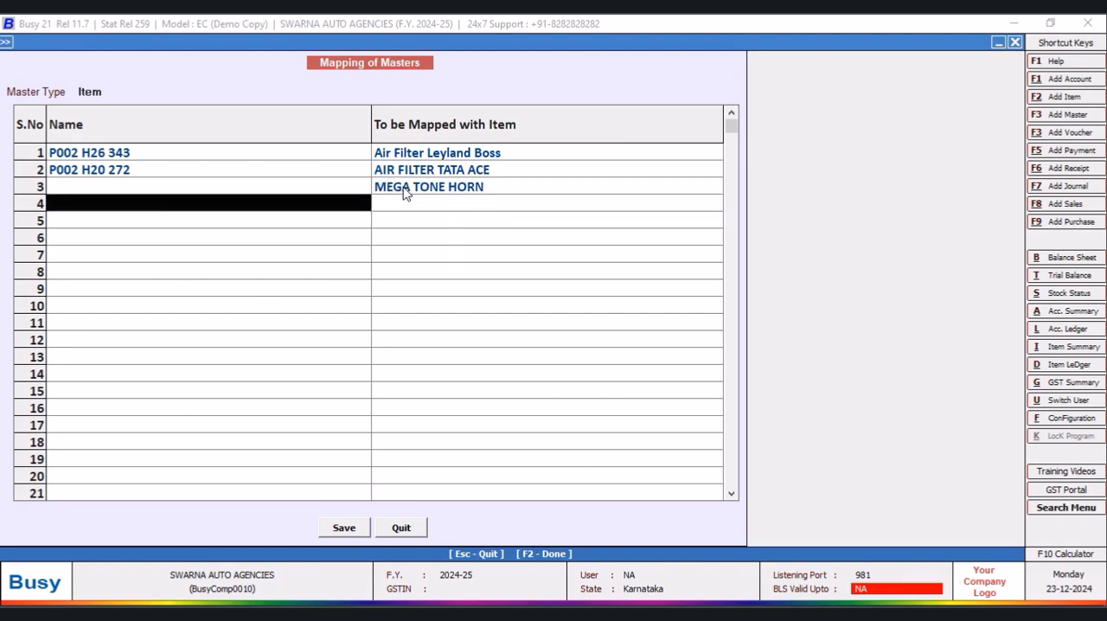
{"action": "left_click", "coordinate": [115, 187]}
{"action": "right_click", "coordinate": [115, 186]}
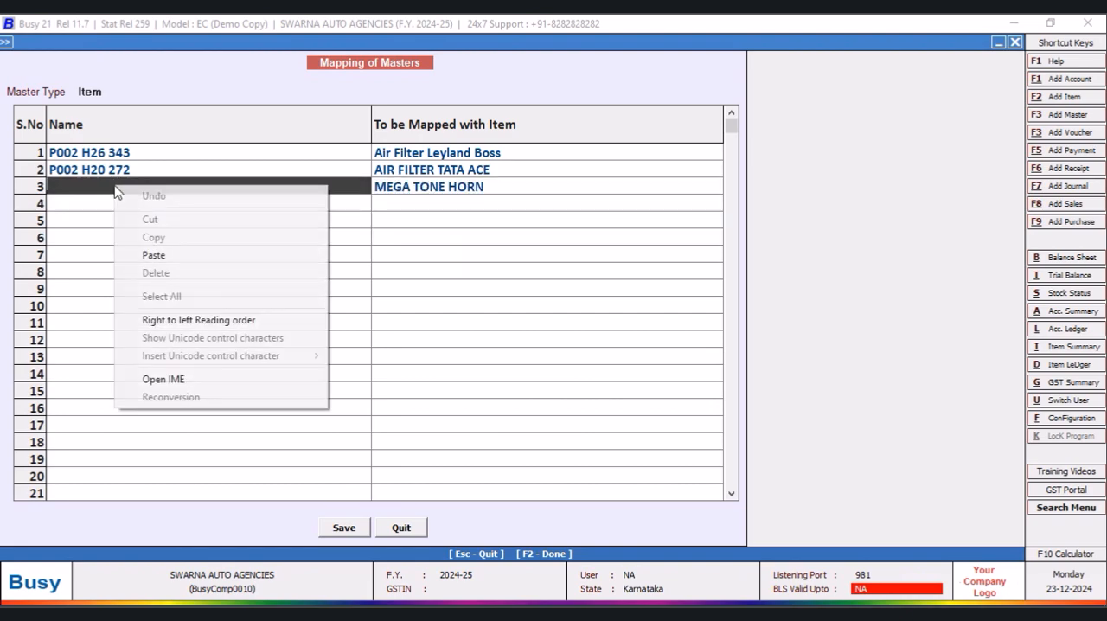
{"action": "left_click", "coordinate": [153, 255]}
- Save the mapping details with MEGA TONE HORN added and reopen the Item master mappings
{"action": "left_click", "coordinate": [348, 527]}
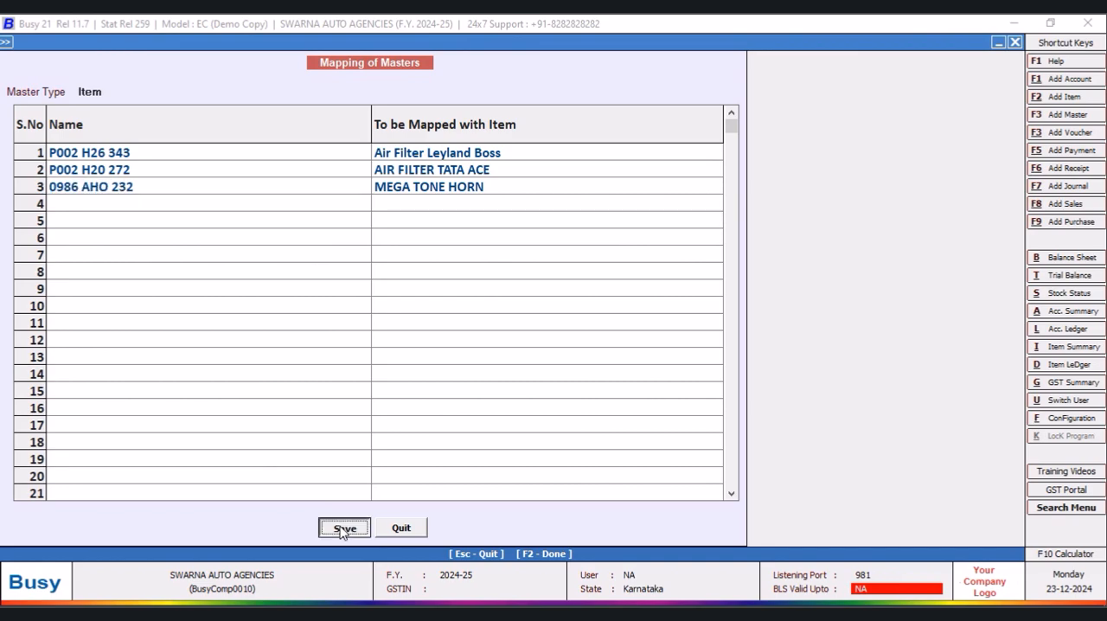
{"action": "left_click", "coordinate": [596, 355]}
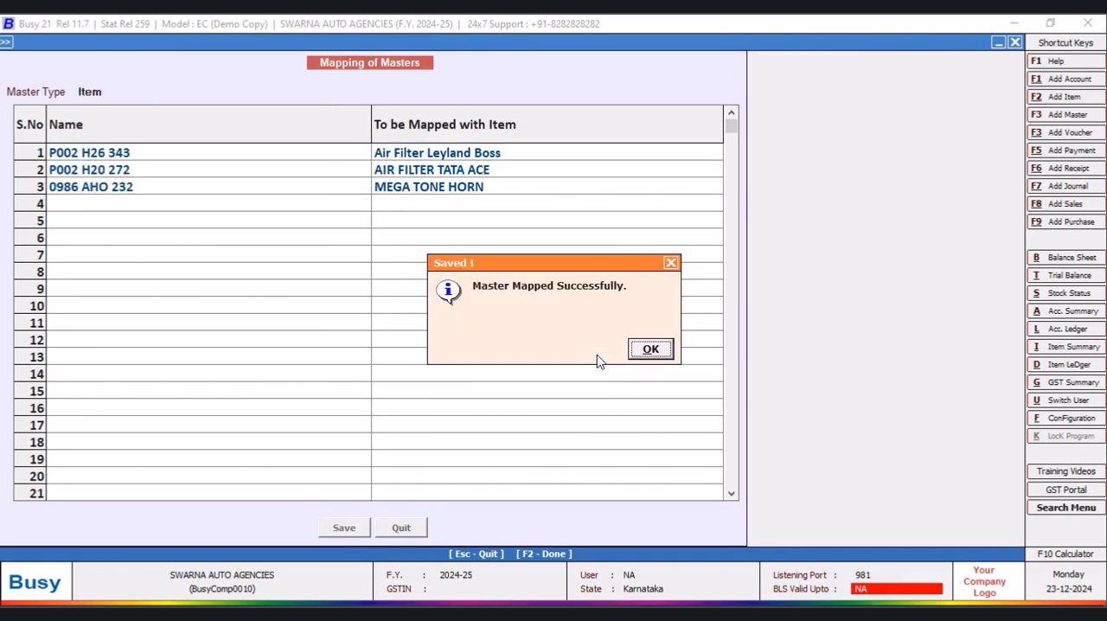
{"action": "left_click", "coordinate": [651, 349]}
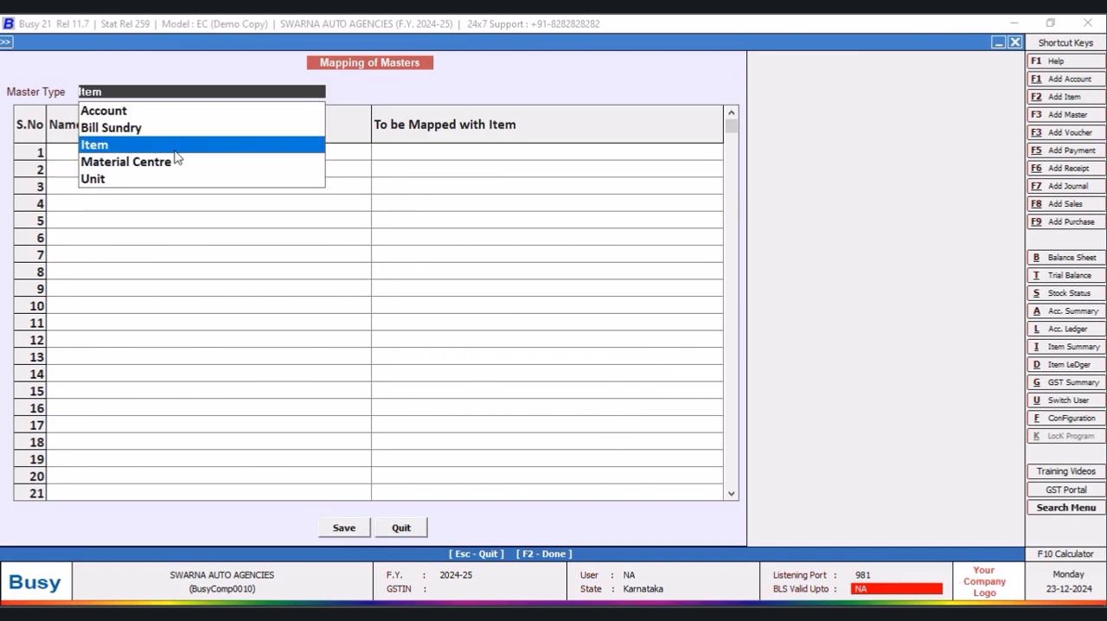
{"action": "key", "text": "Return"}
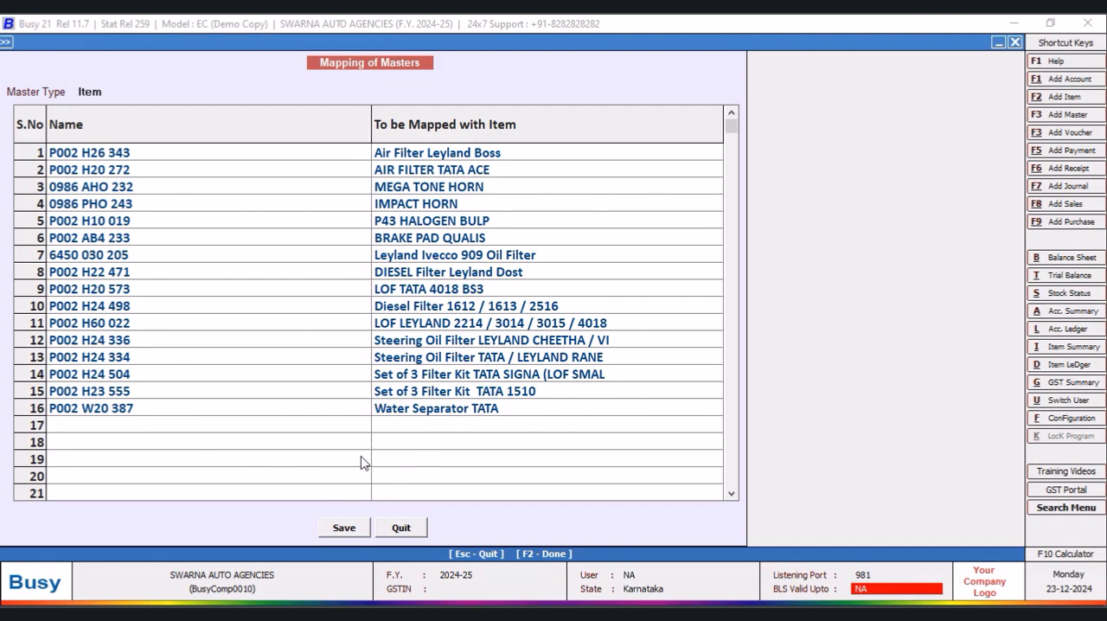
- Save the completed part number mappings for all items and quit the master mapping form
{"action": "left_click", "coordinate": [345, 528]}
{"action": "left_click", "coordinate": [594, 352]}
{"action": "left_click", "coordinate": [653, 350]}
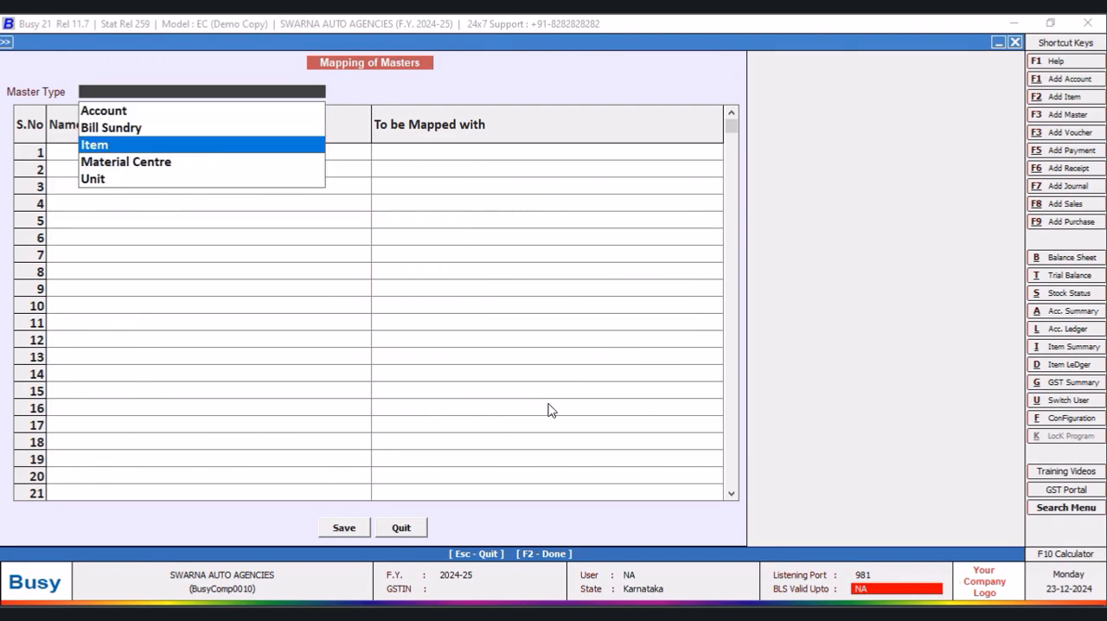
{"action": "left_click", "coordinate": [401, 528]}
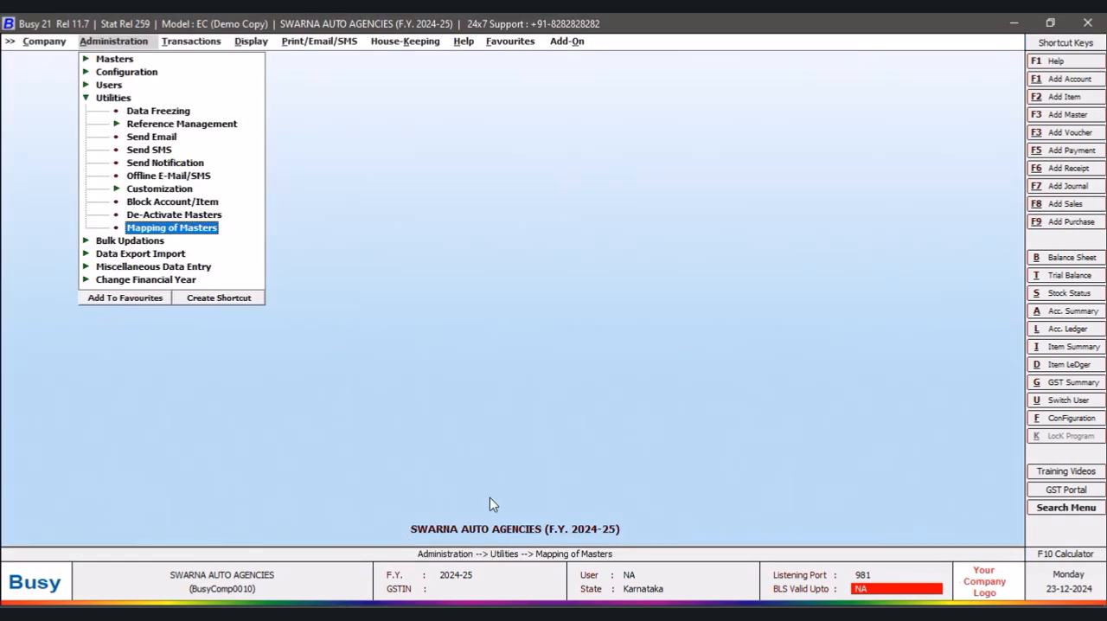
- Open the SQL query executor and add a new query named NEW without password protection
{"action": "left_click", "coordinate": [250, 43]}
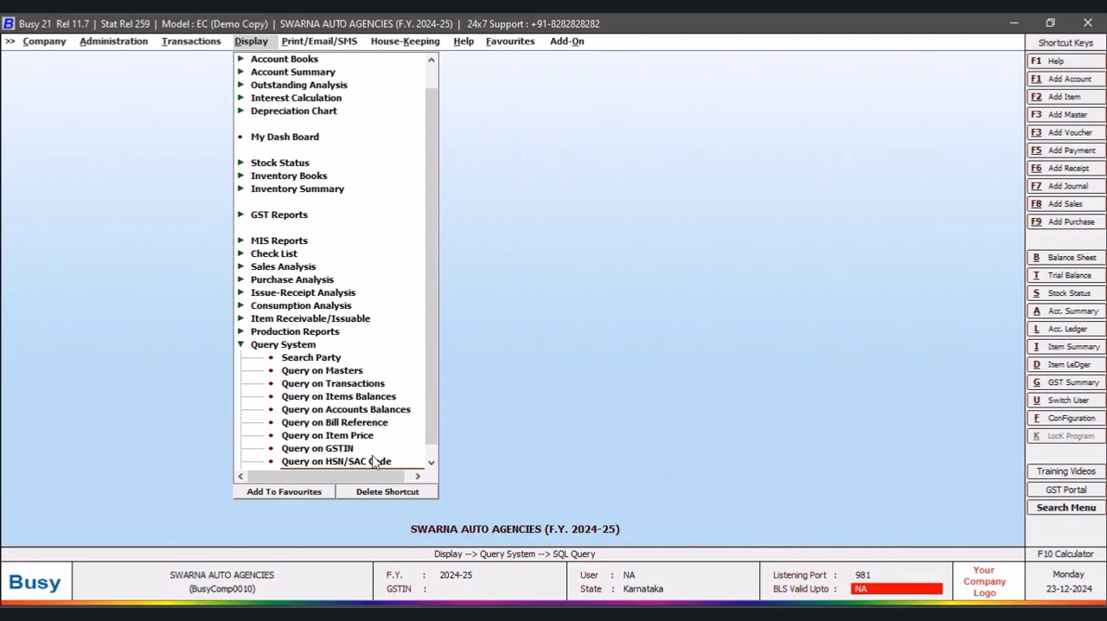
{"action": "scroll", "coordinate": [426, 421], "scroll_direction": "down", "scroll_amount": 1}
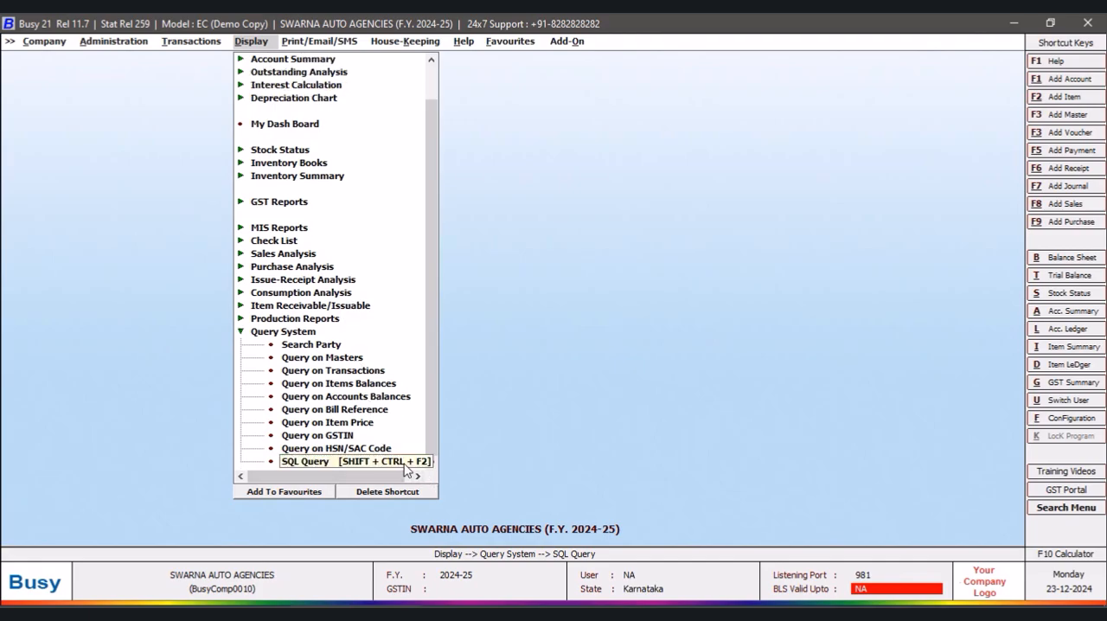
{"action": "left_click", "coordinate": [406, 469]}
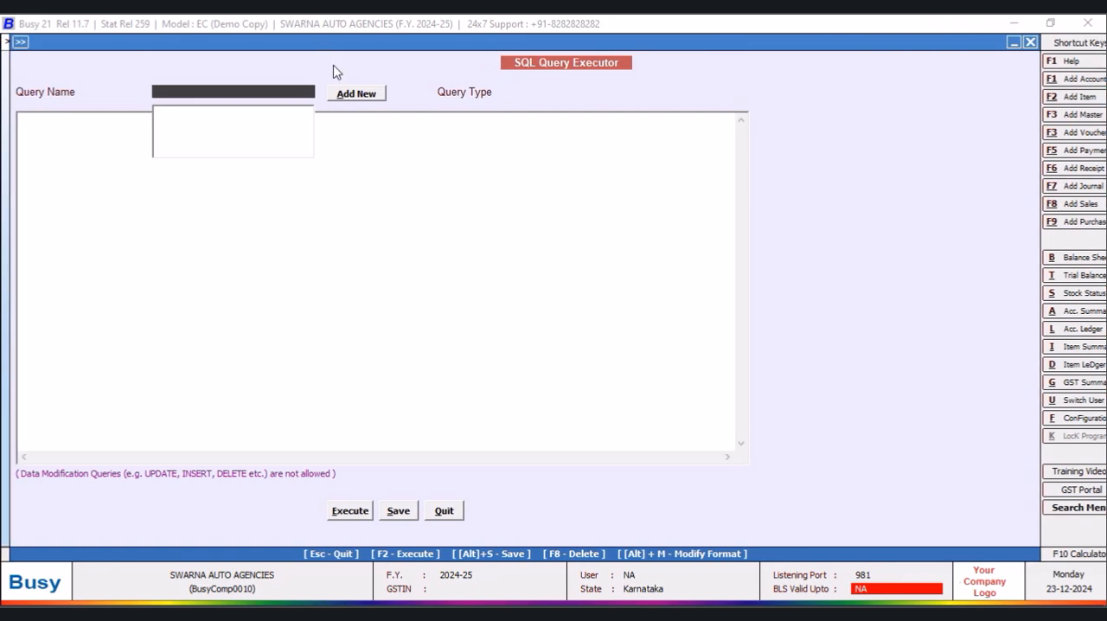
{"action": "left_click", "coordinate": [366, 99]}
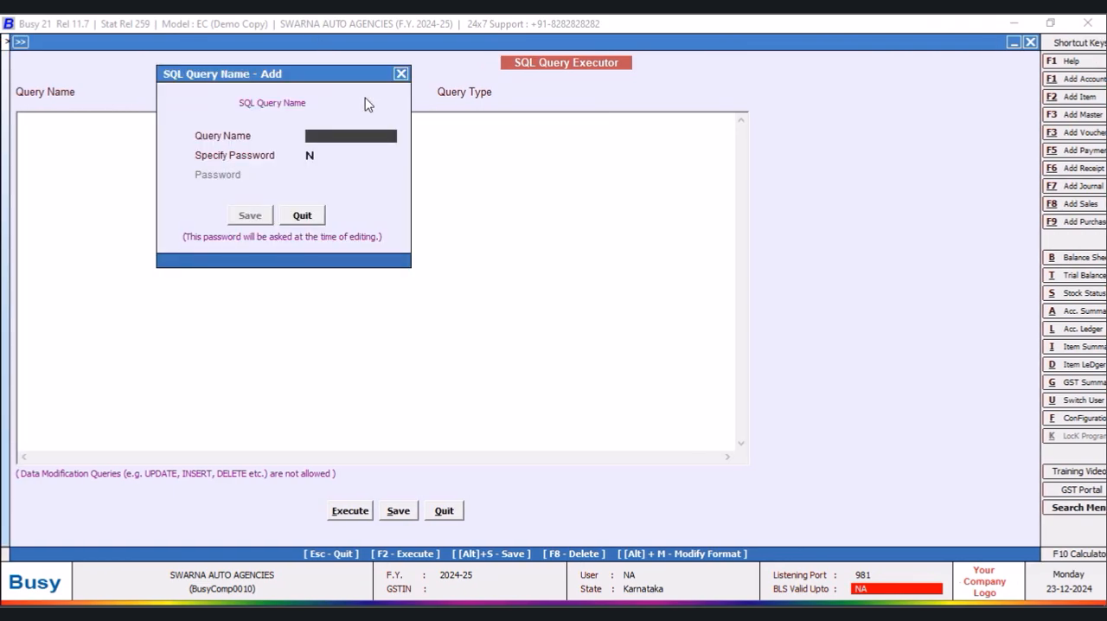
{"action": "type", "text": "NEW"}
{"action": "left_click", "coordinate": [249, 215]}
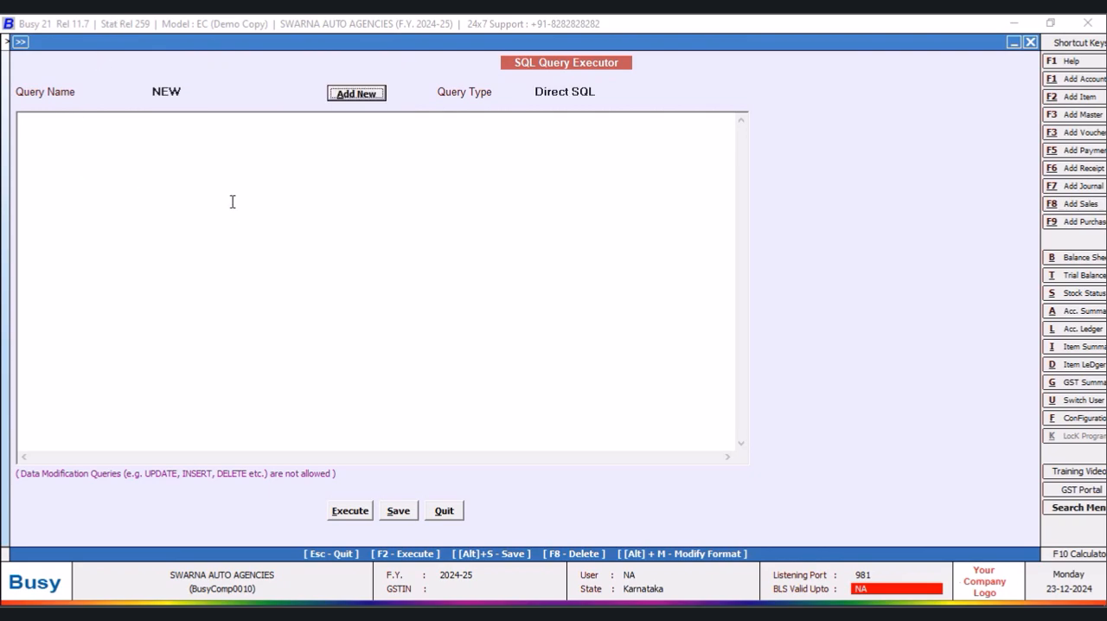
- Write a query that selects Tran10.C2 and Tran10.C1 from Tran10 where Tran10.RecType=29
{"action": "left_click", "coordinate": [139, 134]}
{"action": "type", "text": "Select"}
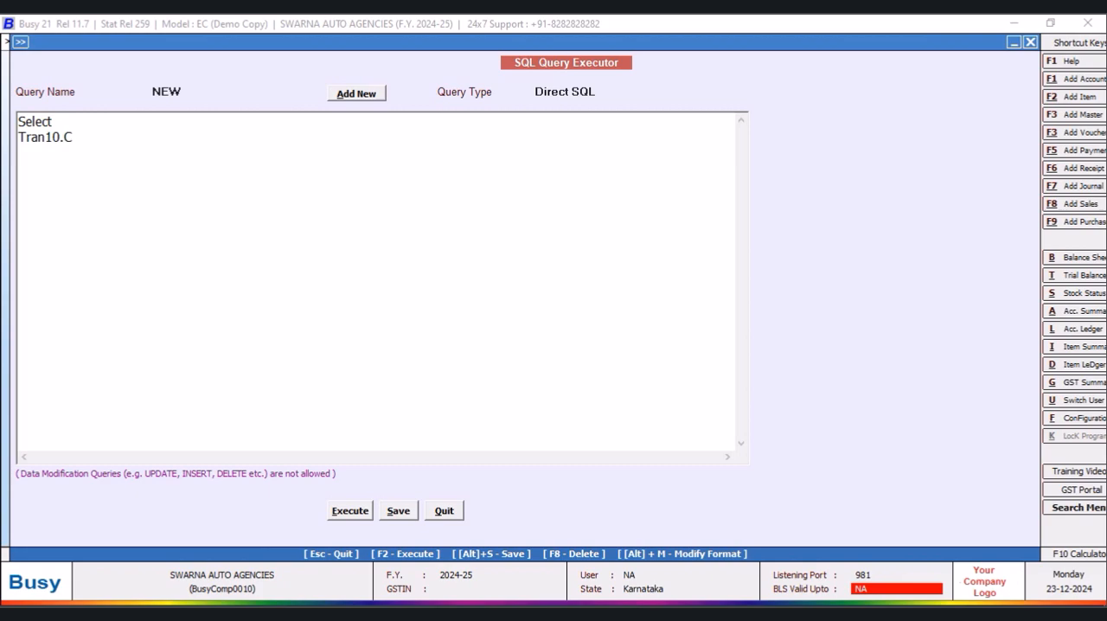
{"action": "type", "text": "RT"}
{"action": "type", "text": "from Tr"}
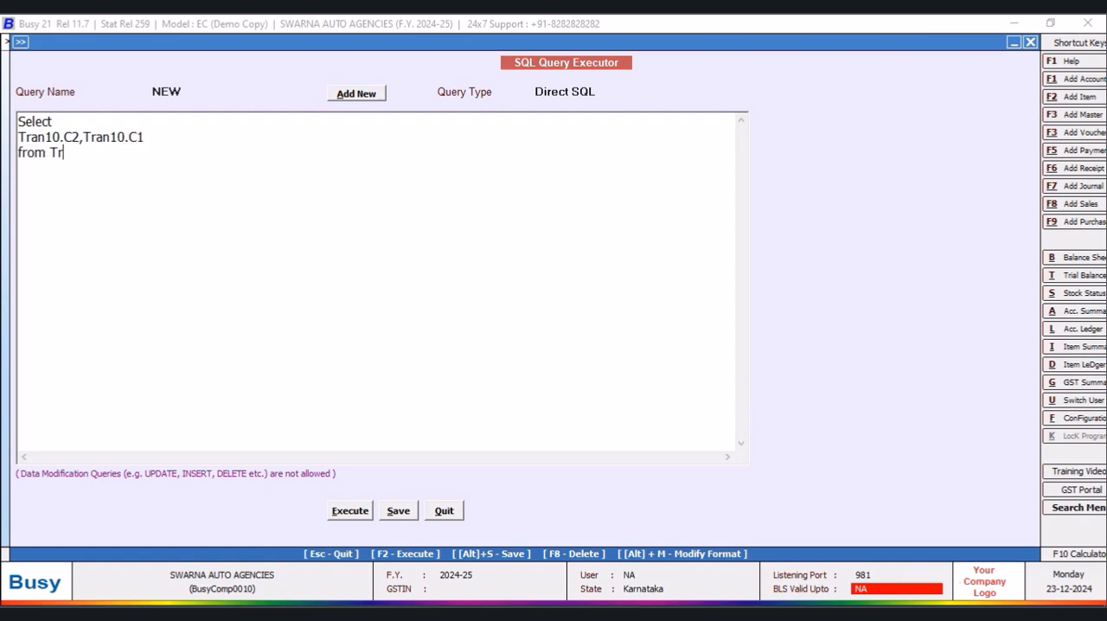
{"action": "type", "text": "Where Tran"}
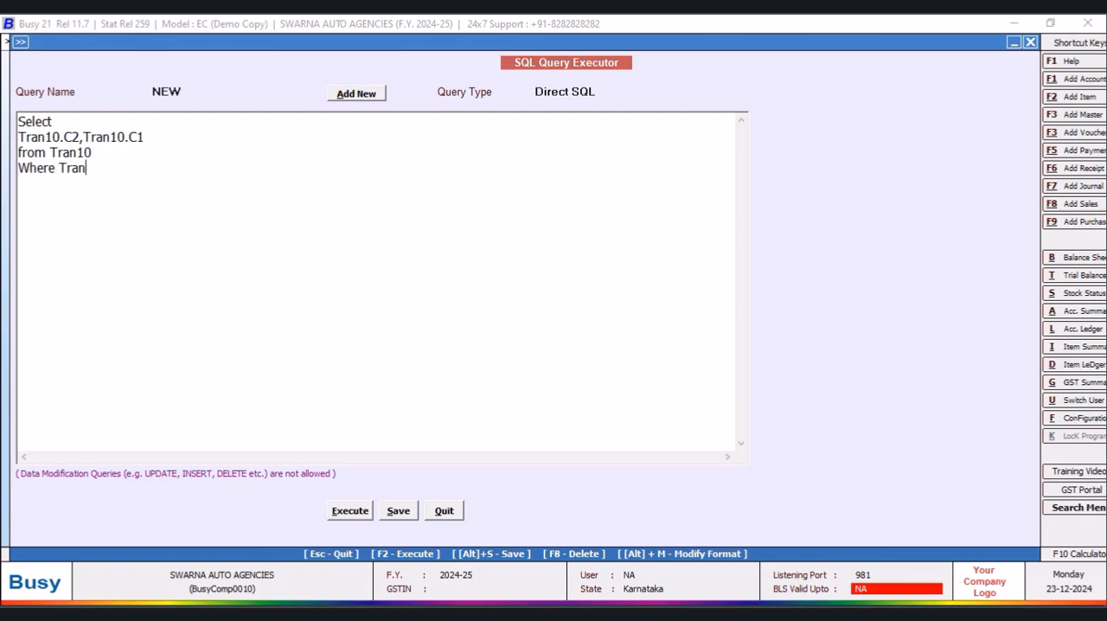
{"action": "type", "text": "10.RecType=29"}
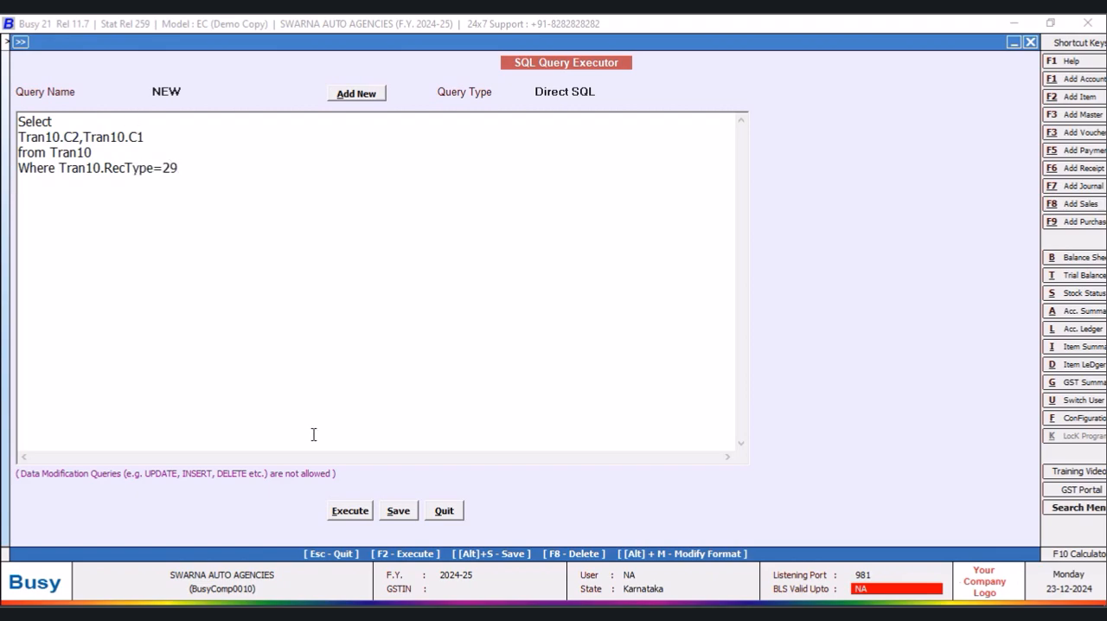
- Save the NEW query and execute it
{"action": "left_click", "coordinate": [396, 510]}
{"action": "left_click", "coordinate": [660, 356]}
{"action": "left_click", "coordinate": [350, 516]}
{"action": "left_click", "coordinate": [654, 351]}
- Narrow the C1 column in the query results, return to the NEW query and save it again
{"action": "left_click_drag", "start_coordinate": [679, 95], "coordinate": [342, 117]}
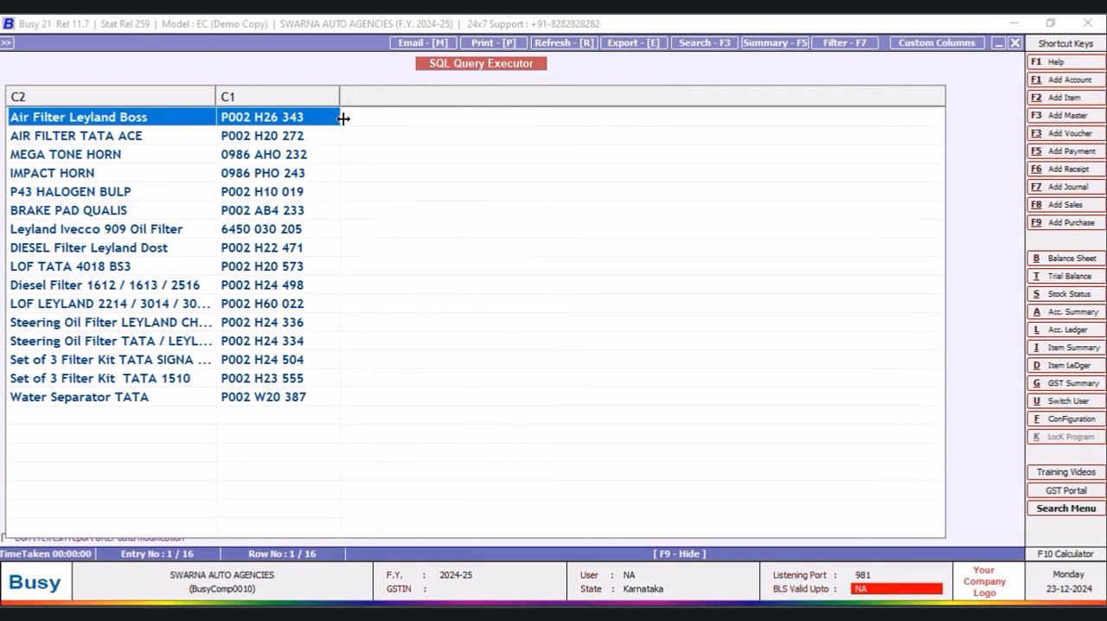
{"action": "left_click", "coordinate": [1017, 44]}
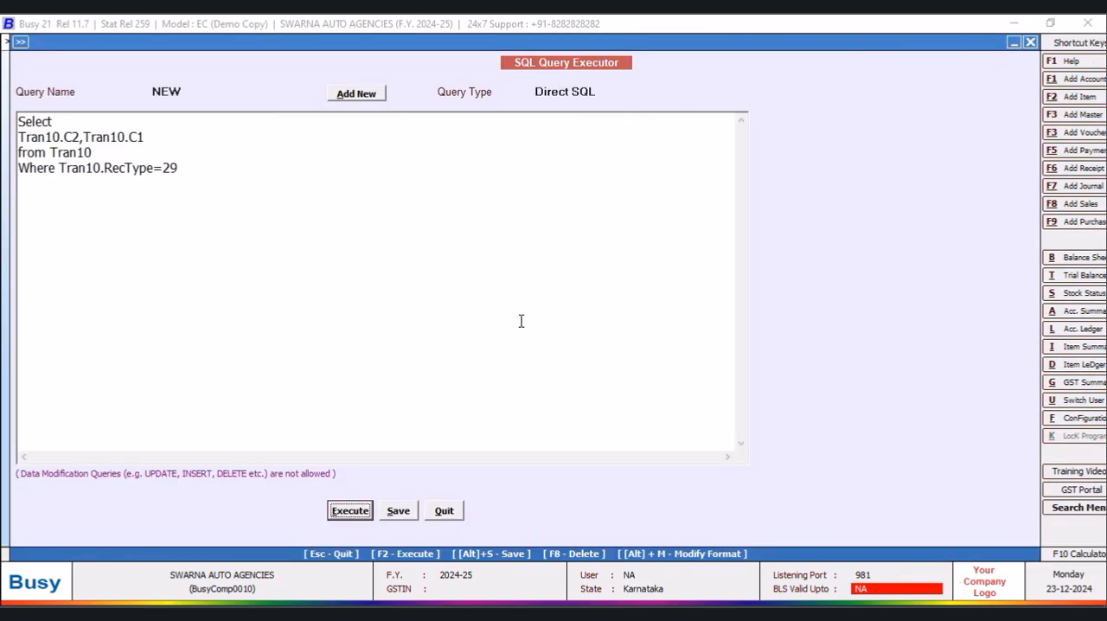
{"action": "left_click", "coordinate": [397, 510]}
{"action": "left_click", "coordinate": [653, 350]}
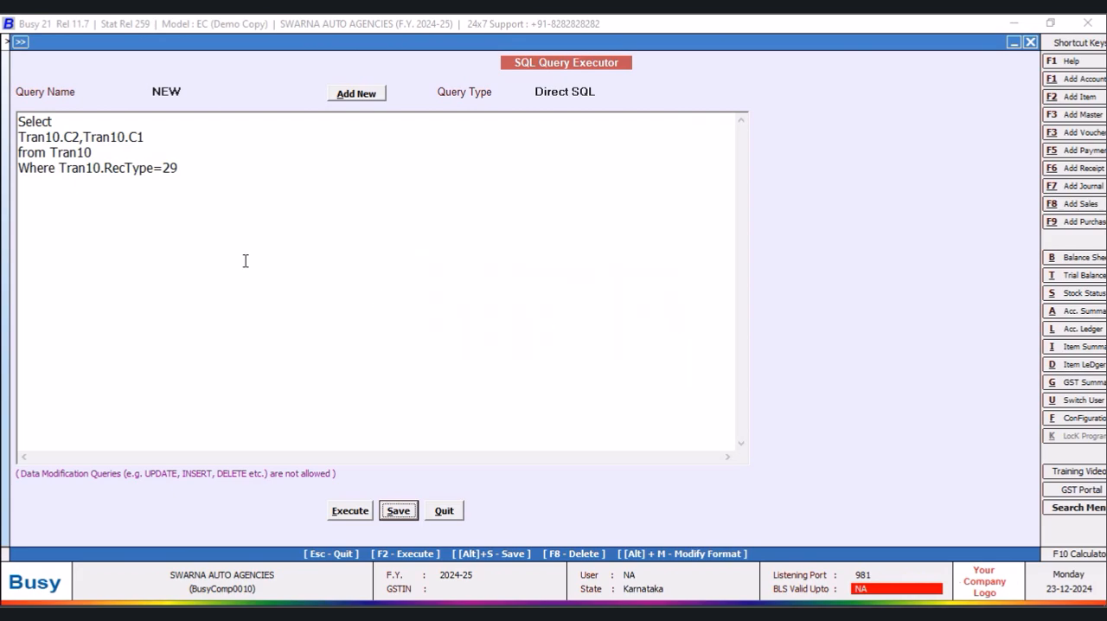
{"action": "left_click", "coordinate": [60, 167]}
{"action": "key", "text": "Return"}
{"action": "type", "text": "and"}
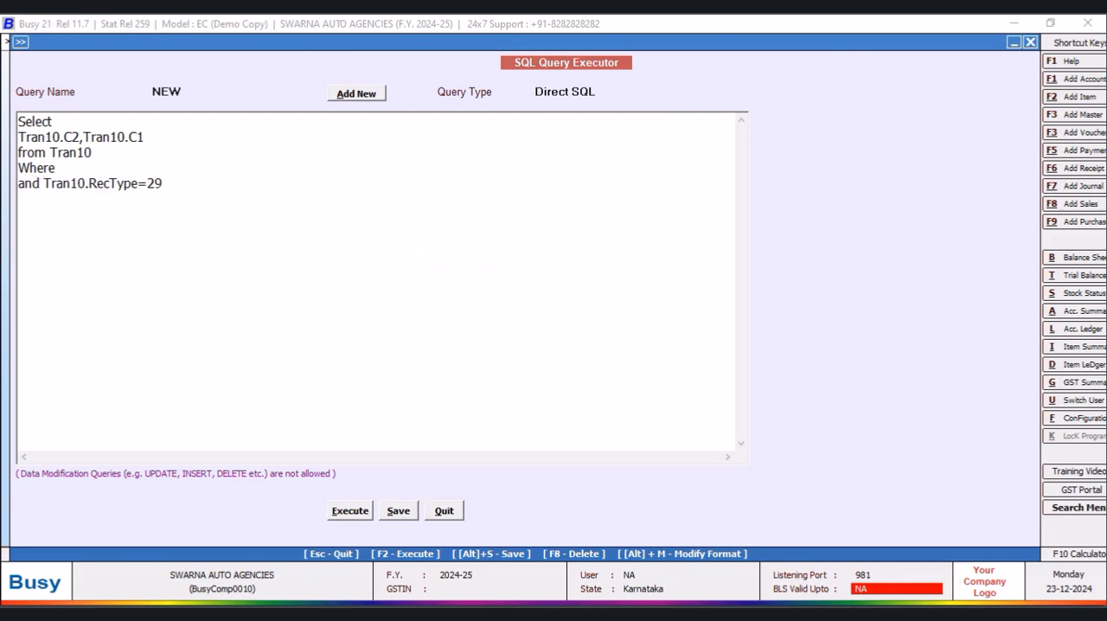
{"action": "left_click", "coordinate": [83, 168]}
{"action": "type", "text": "Tran10.C2=@"}
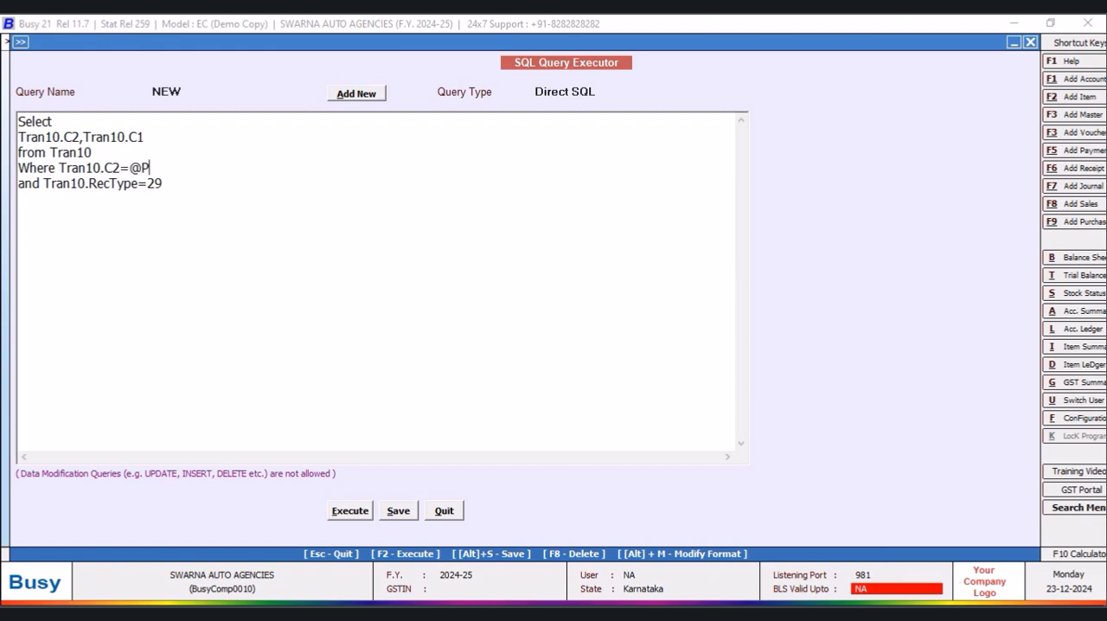
{"action": "type", "text": "P1@"}
- Set the NEW query's type to Custom Column, save it and quit the SQL Query Executor
{"action": "left_click", "coordinate": [633, 90]}
{"action": "scroll", "coordinate": [742, 181], "scroll_direction": "down", "scroll_amount": 5}
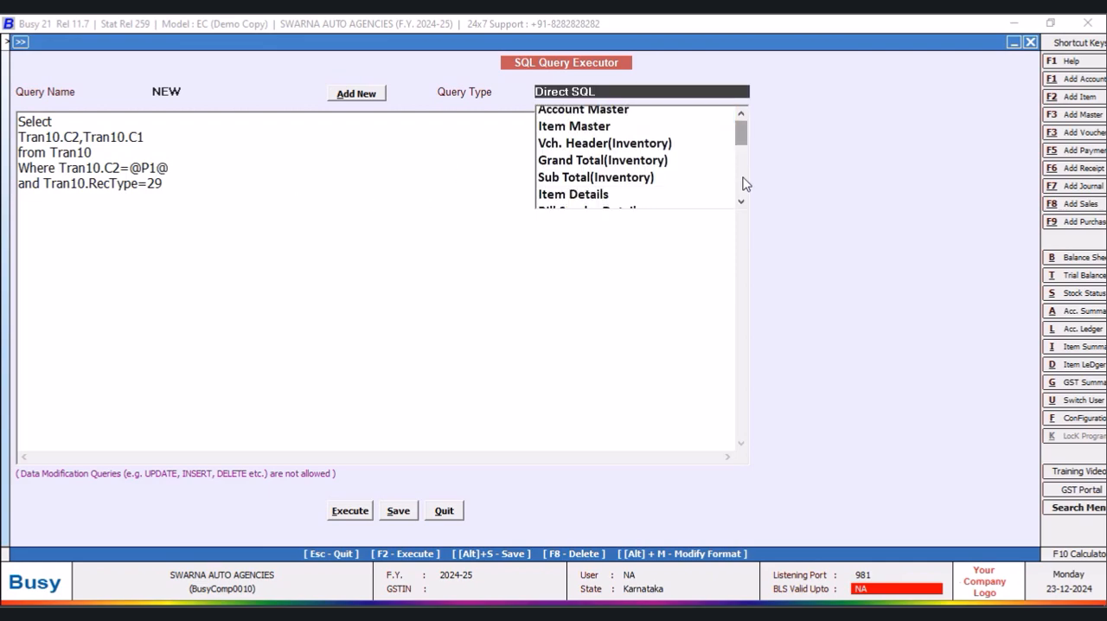
{"action": "left_click", "coordinate": [611, 200]}
{"action": "left_click", "coordinate": [403, 511]}
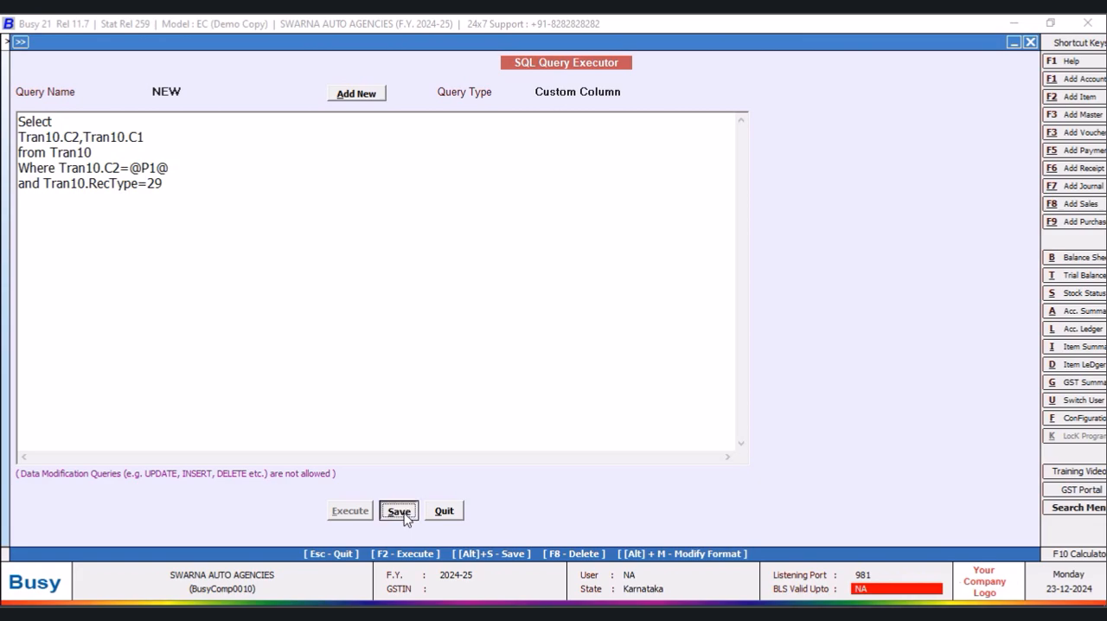
{"action": "left_click", "coordinate": [658, 350]}
{"action": "left_click", "coordinate": [445, 510]}
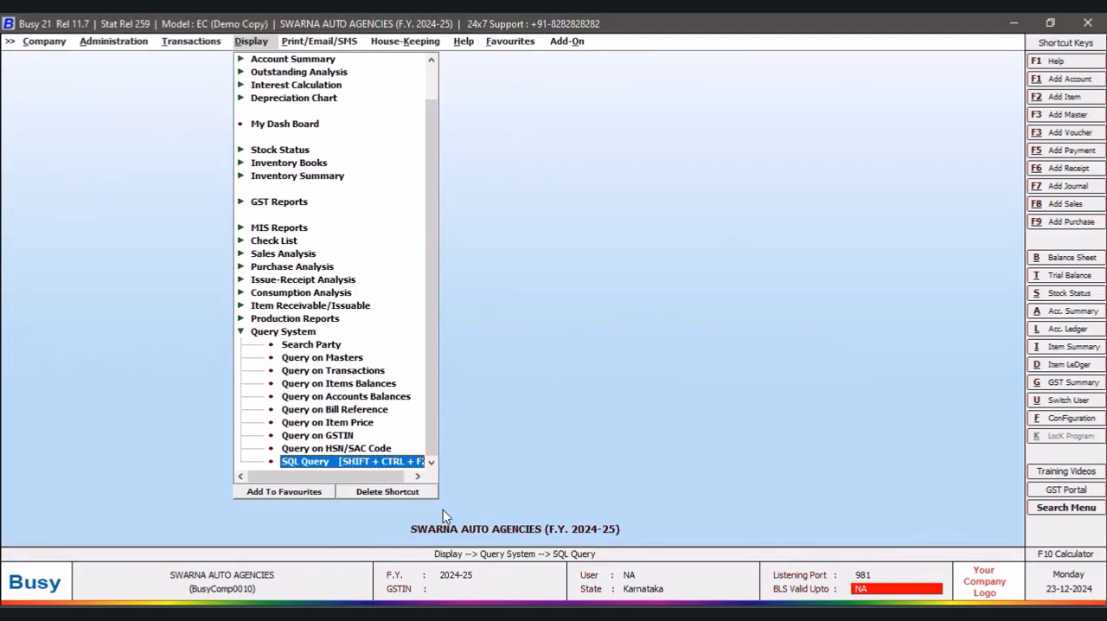
- Generate the alphabetical closing stock status, balances only, for all items as on 01-04-2024
{"action": "left_click", "coordinate": [281, 153]}
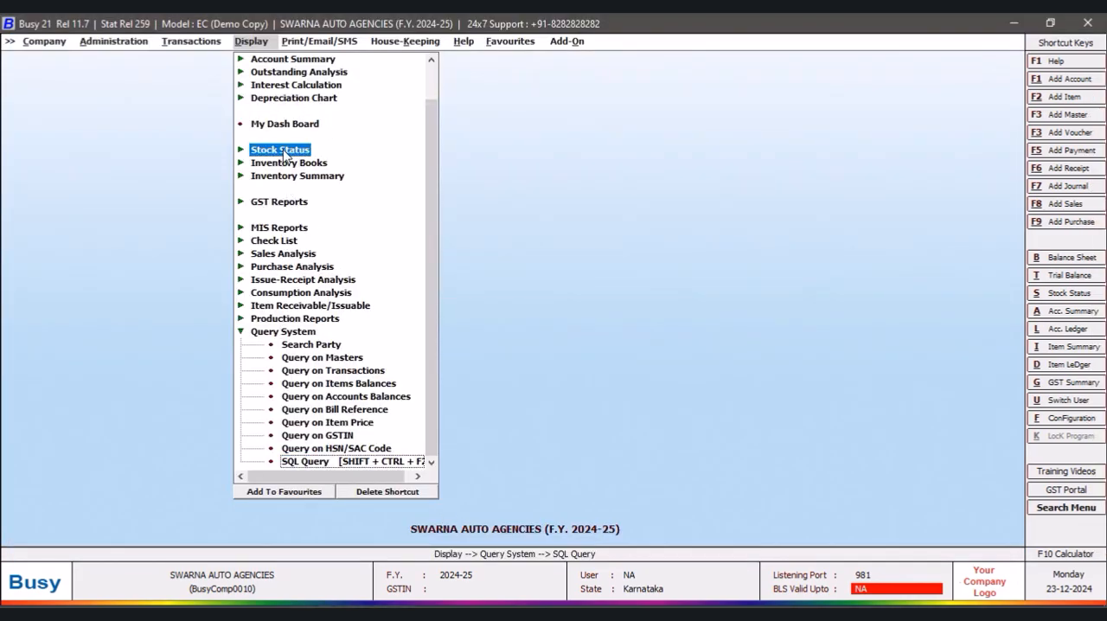
{"action": "left_click", "coordinate": [351, 176]}
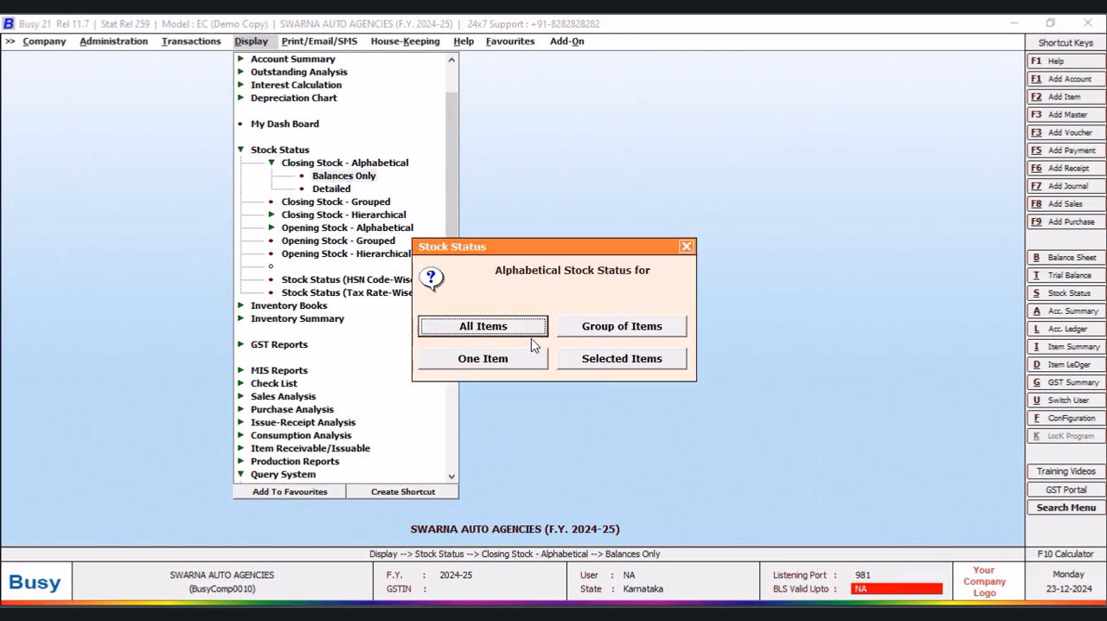
{"action": "left_click", "coordinate": [538, 334]}
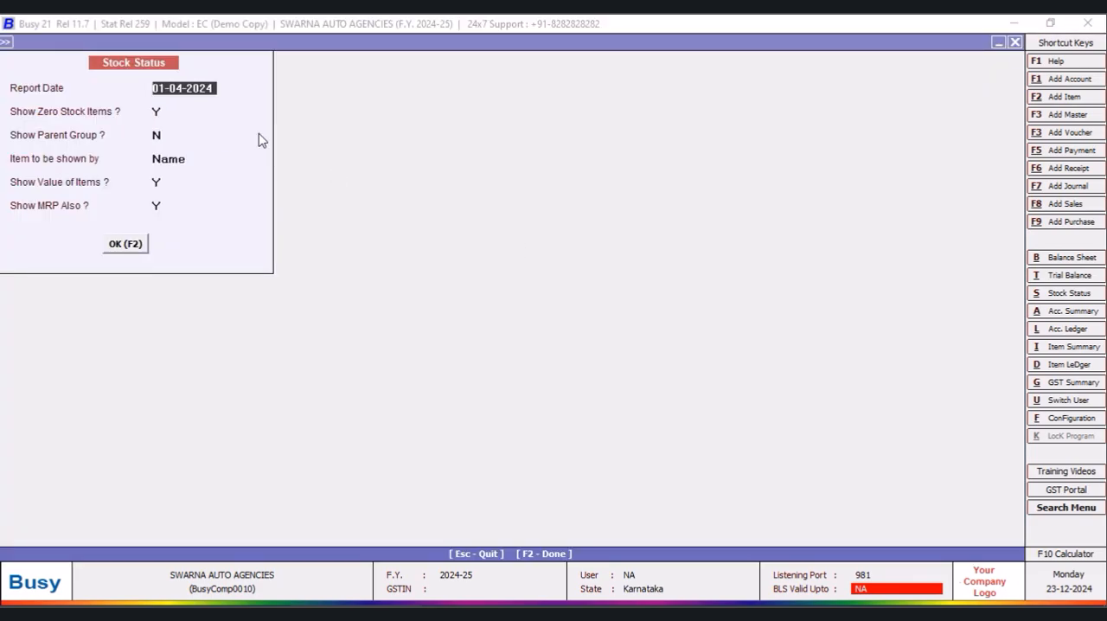
{"action": "left_click", "coordinate": [132, 246]}
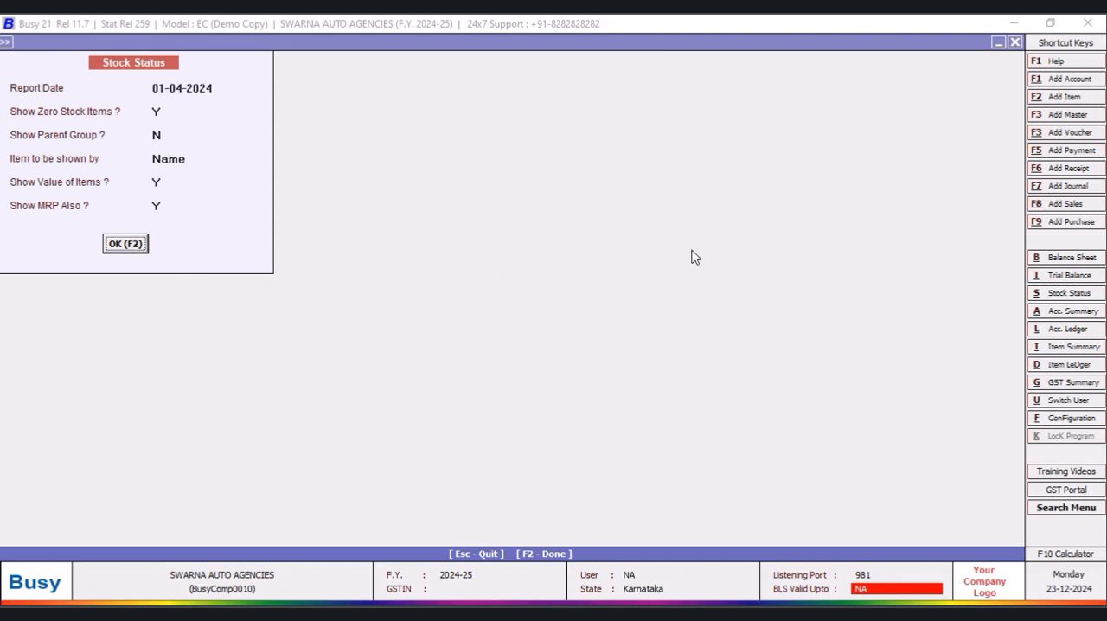
- Create and save a custom column format named NEW DESIGN for the stock status report with the MRP column unticked
{"action": "left_click", "coordinate": [914, 45]}
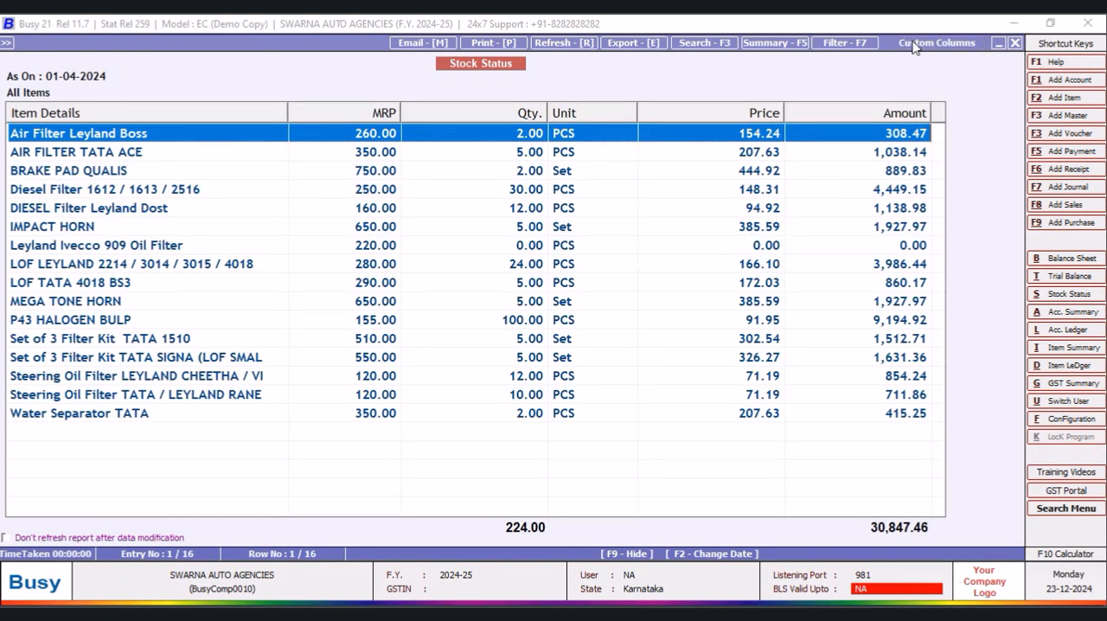
{"action": "type", "text": "NEW DESIGNH"}
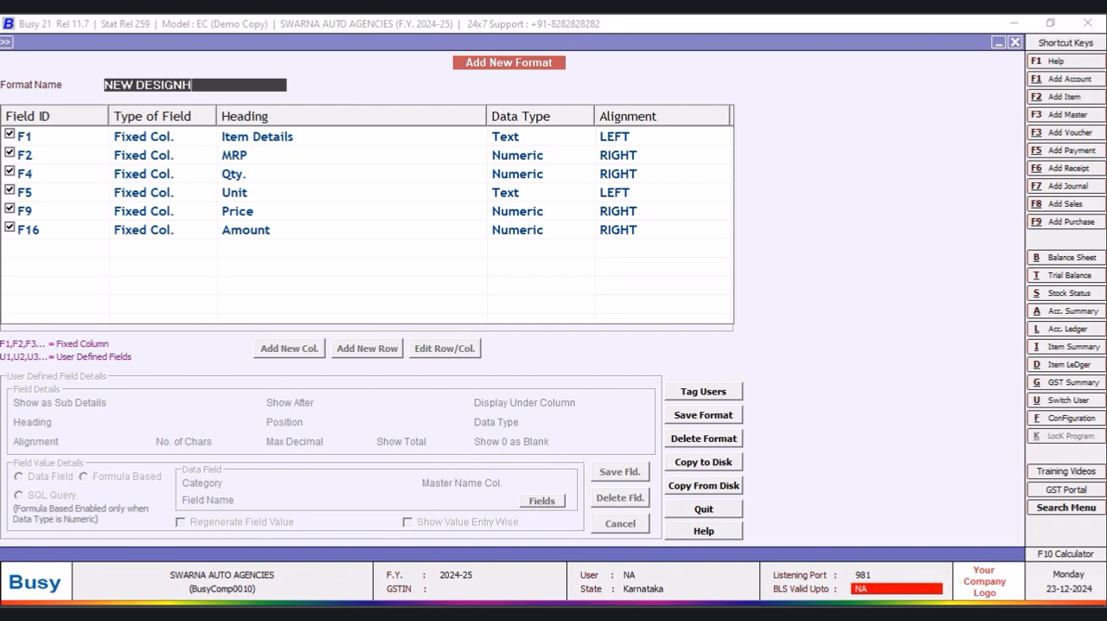
{"action": "key", "text": "Return"}
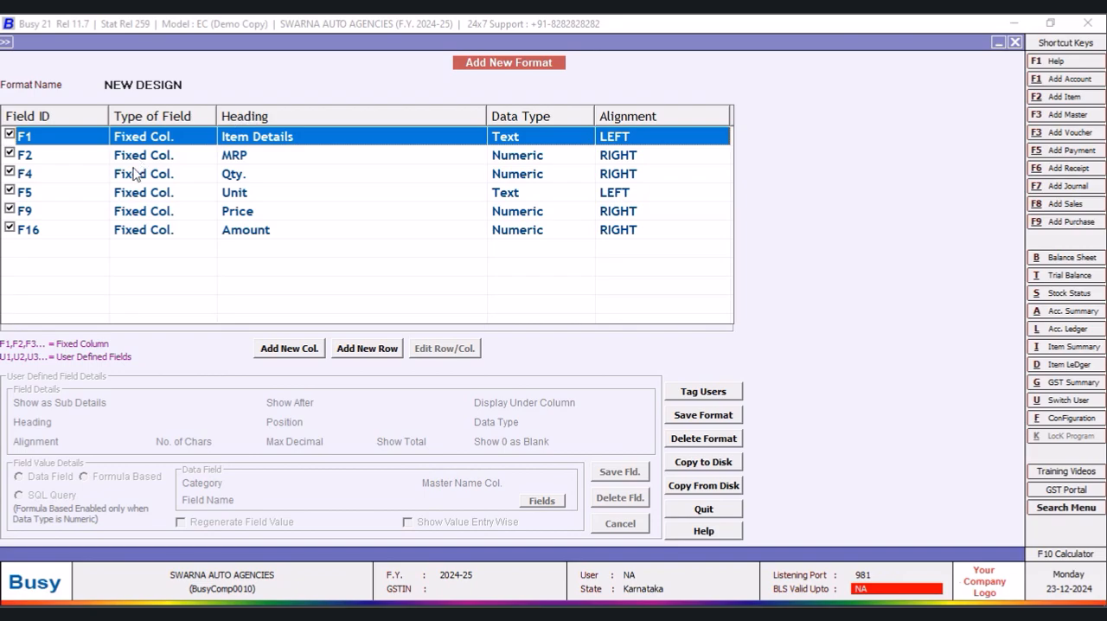
{"action": "left_click", "coordinate": [11, 153]}
{"action": "left_click", "coordinate": [711, 415]}
{"action": "left_click", "coordinate": [591, 351]}
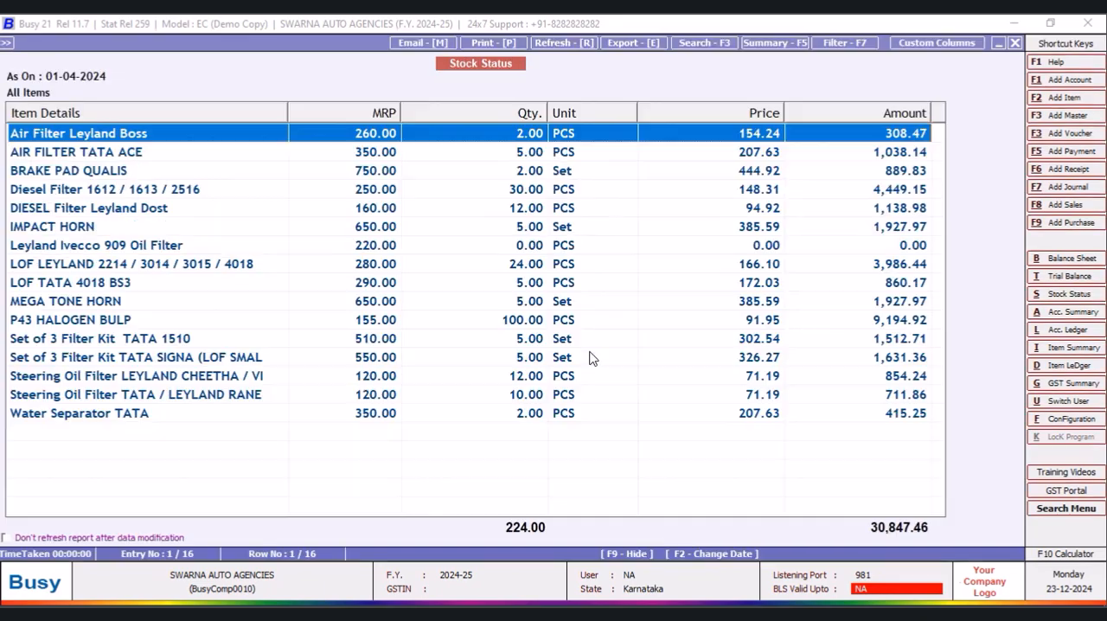
- Regenerate the Stock Status report with Show MRP Also set to N
{"action": "left_click", "coordinate": [1015, 43]}
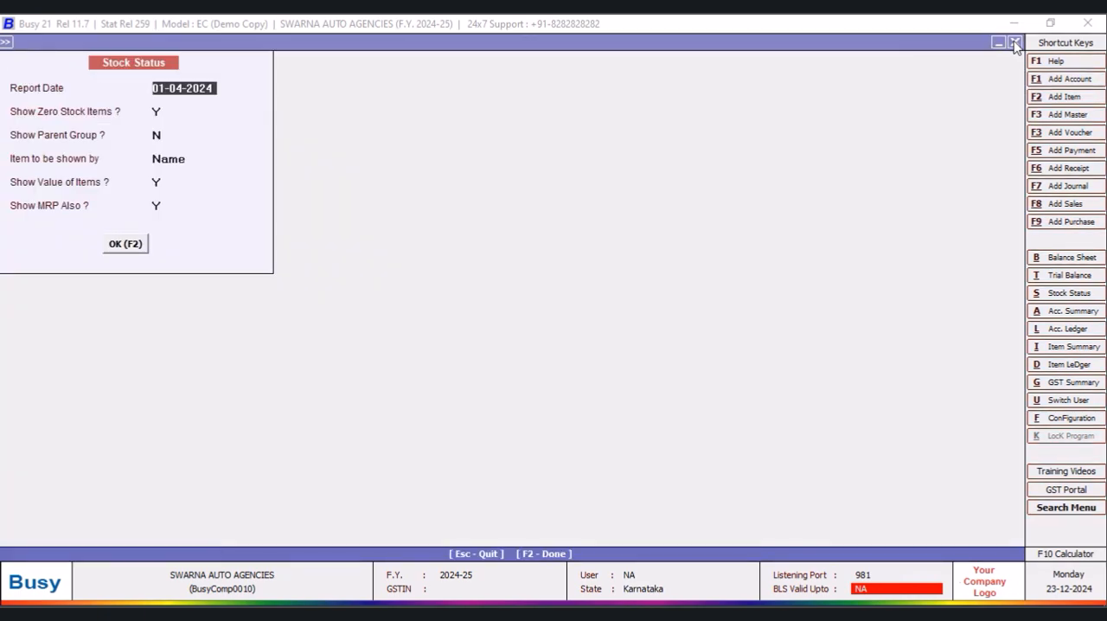
{"action": "left_click", "coordinate": [156, 183]}
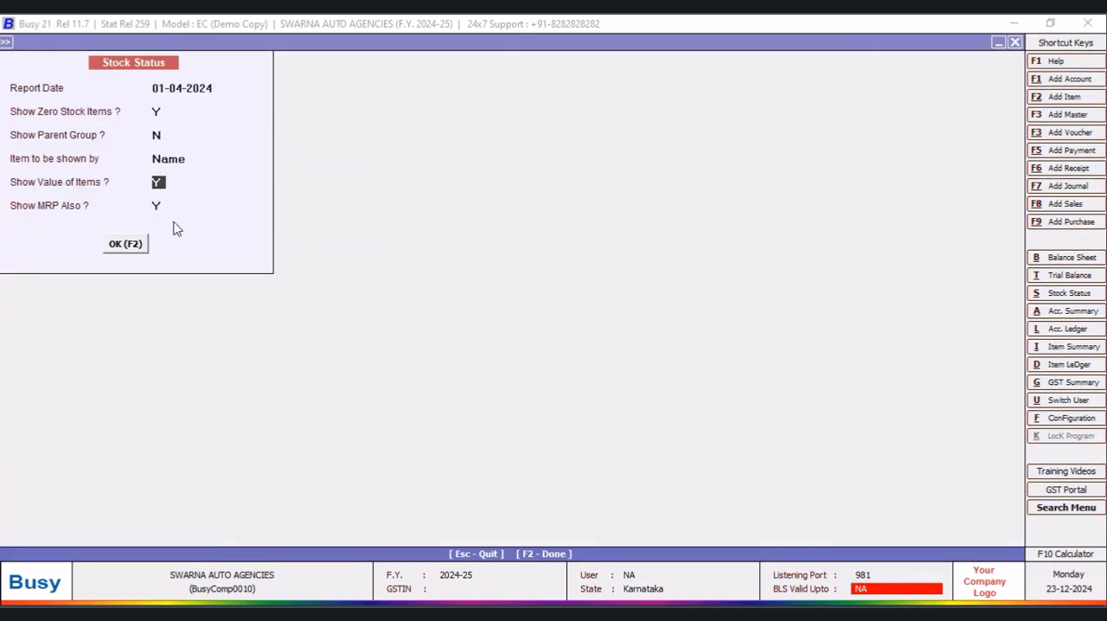
{"action": "left_click", "coordinate": [163, 208]}
{"action": "left_click", "coordinate": [128, 248]}
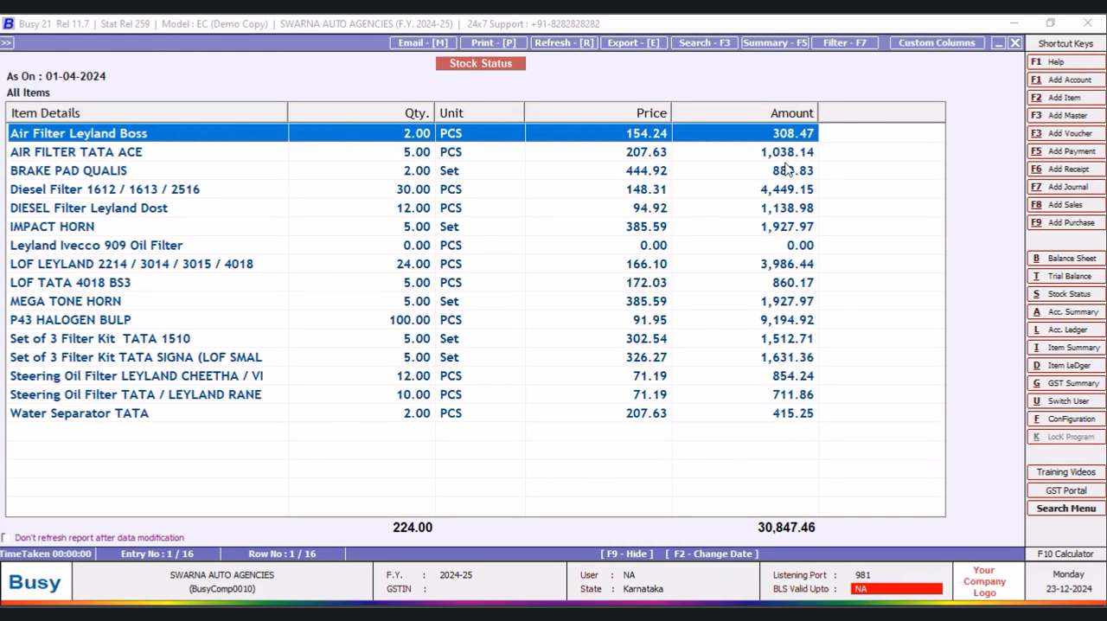
- Close the report and reopen the stock status for all items using the NEW DESIGN format
{"action": "left_click", "coordinate": [1018, 43]}
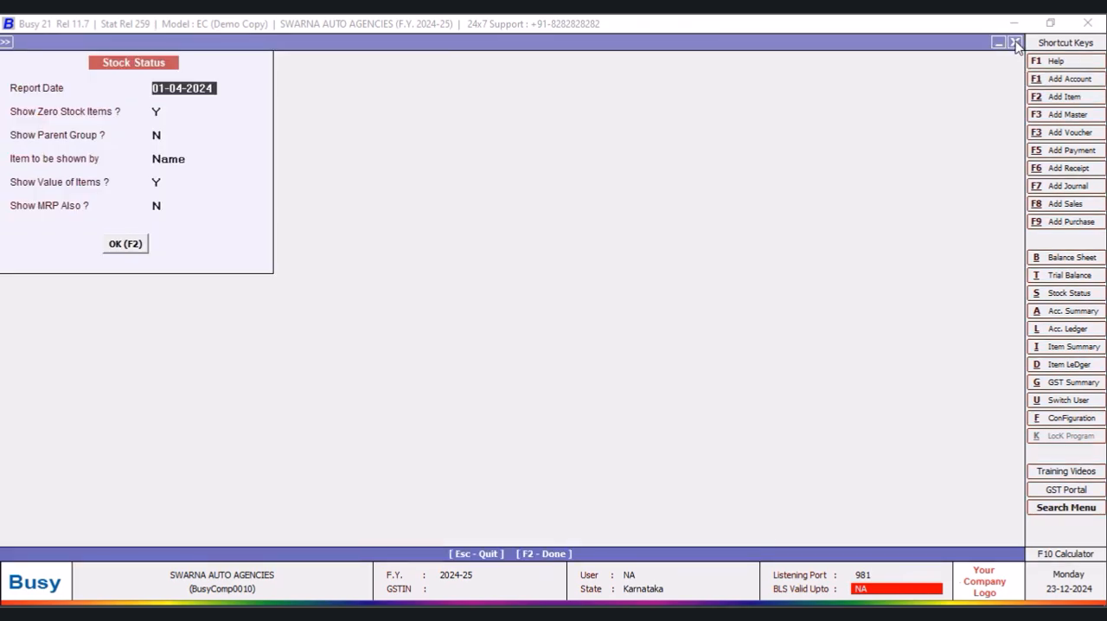
{"action": "left_click", "coordinate": [1013, 43]}
{"action": "left_click", "coordinate": [521, 331]}
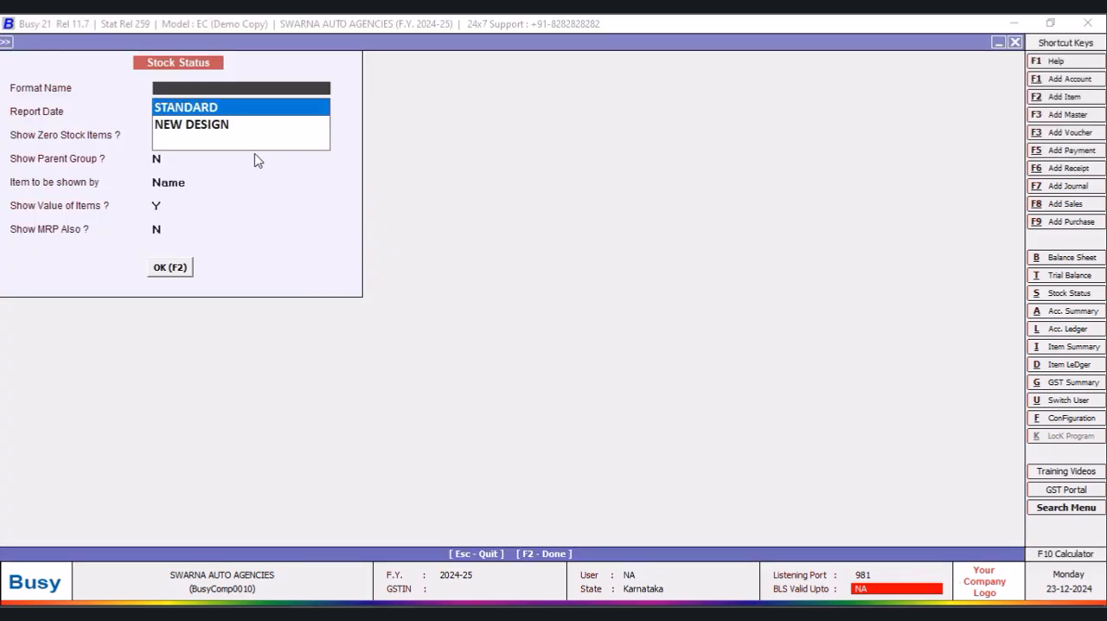
{"action": "left_click", "coordinate": [223, 126]}
{"action": "left_click", "coordinate": [164, 275]}
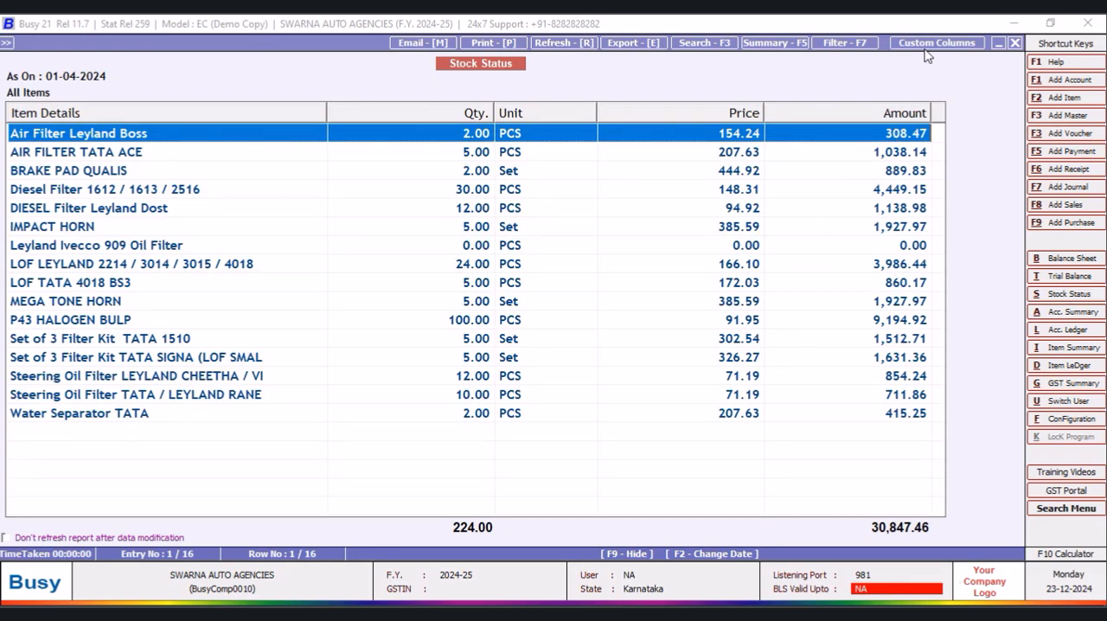
- Start a new custom column in the NEW DESIGN format with the heading PURC. NAME
{"action": "left_click", "coordinate": [927, 43]}
{"action": "left_click", "coordinate": [291, 349]}
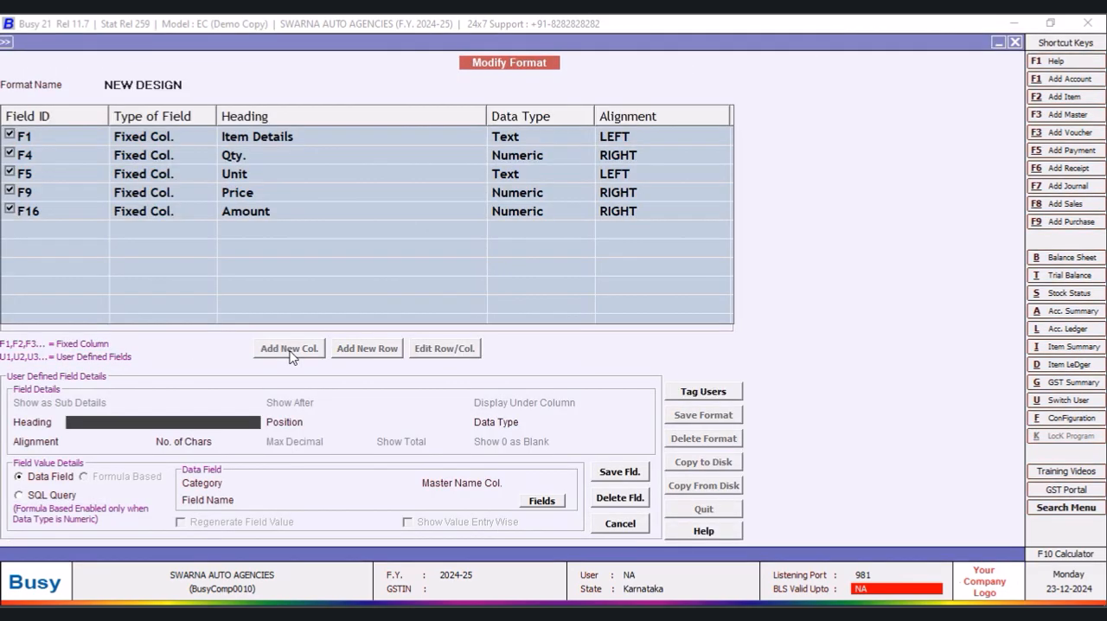
{"action": "type", "text": "S"}
{"action": "type", "text": "MAPPED"}
{"action": "type", "text": " NAME"}
{"action": "key", "text": "BackSpace"}
{"action": "key", "text": "BackSpace"}
{"action": "key", "text": "BackSpace"}
{"action": "key", "text": "BackSpace"}
{"action": "key", "text": "BackSpace"}
{"action": "key", "text": "BackSpace"}
{"action": "key", "text": "BackSpace"}
{"action": "key", "text": "BackSpace"}
{"action": "type", "text": "SUPPLIER"}
{"action": "key", "text": "BackSpace"}
{"action": "key", "text": "BackSpace"}
{"action": "key", "text": "BackSpace"}
{"action": "key", "text": "BackSpace"}
{"action": "key", "text": "BackSpace"}
{"action": "type", "text": "NAME"}
{"action": "key", "text": "Return"}
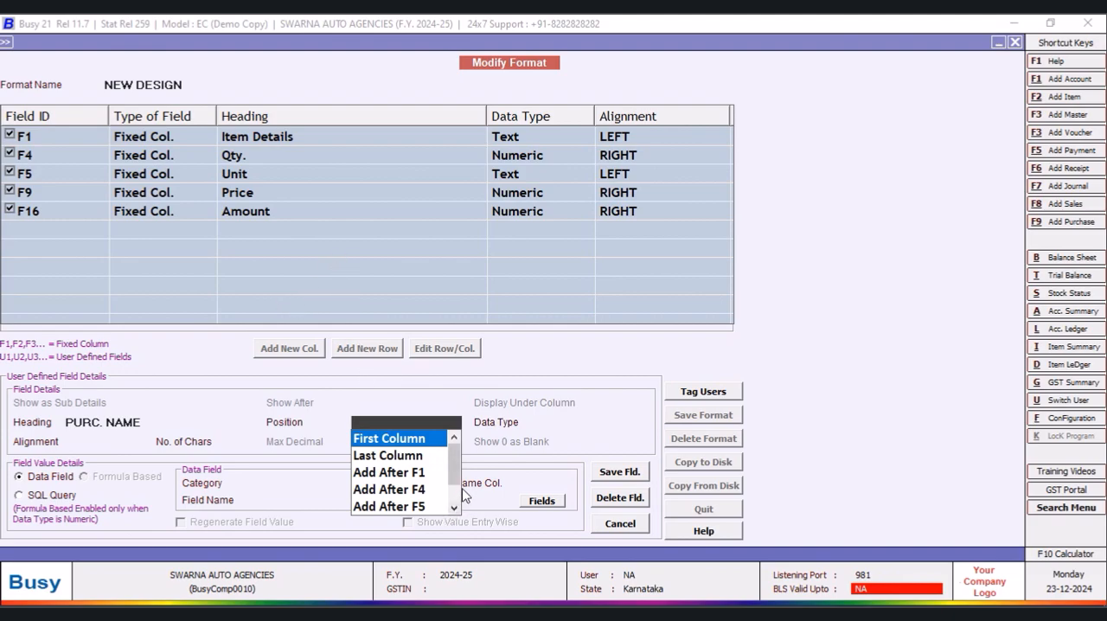
- Position the PURC. NAME column after F1 as a Text field with 40 characters
{"action": "left_click", "coordinate": [414, 473]}
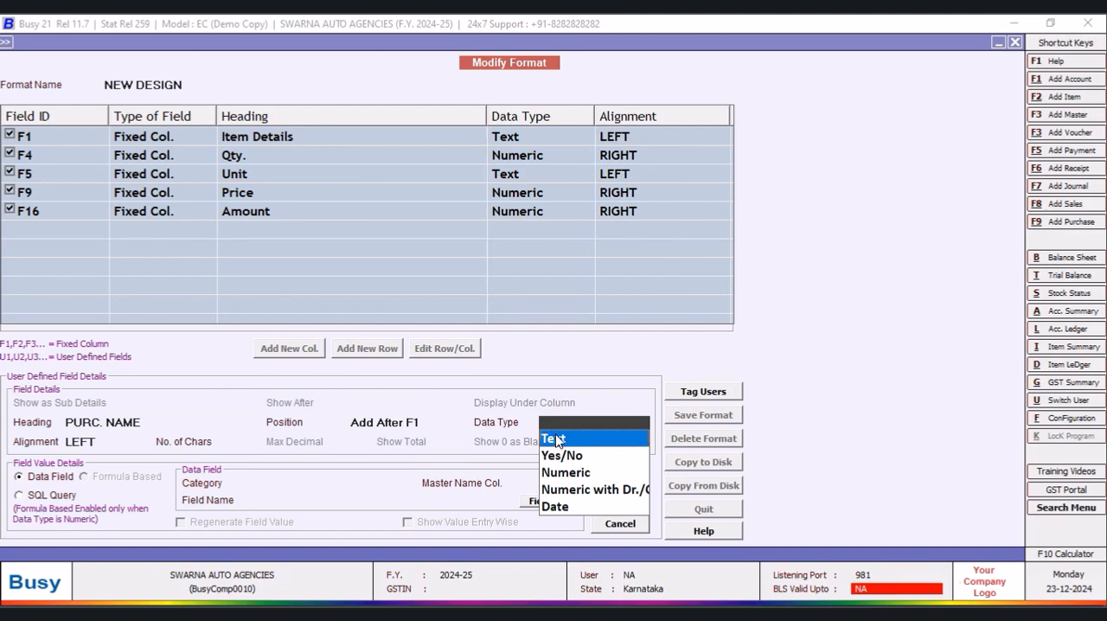
{"action": "left_click", "coordinate": [552, 438]}
{"action": "key", "text": "Return"}
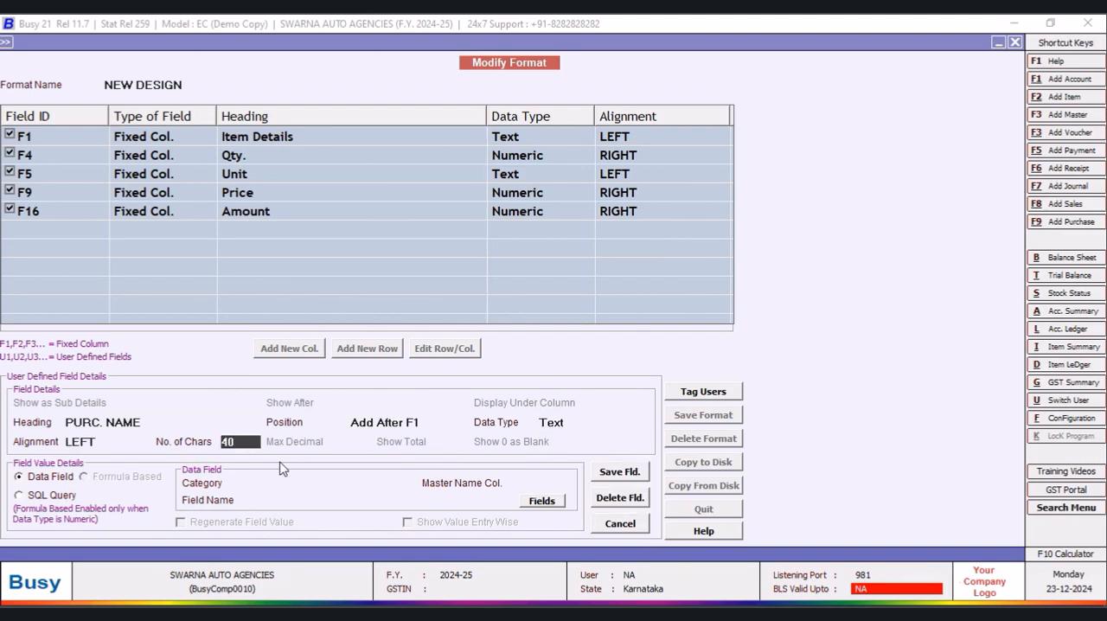
{"action": "key", "text": "Return"}
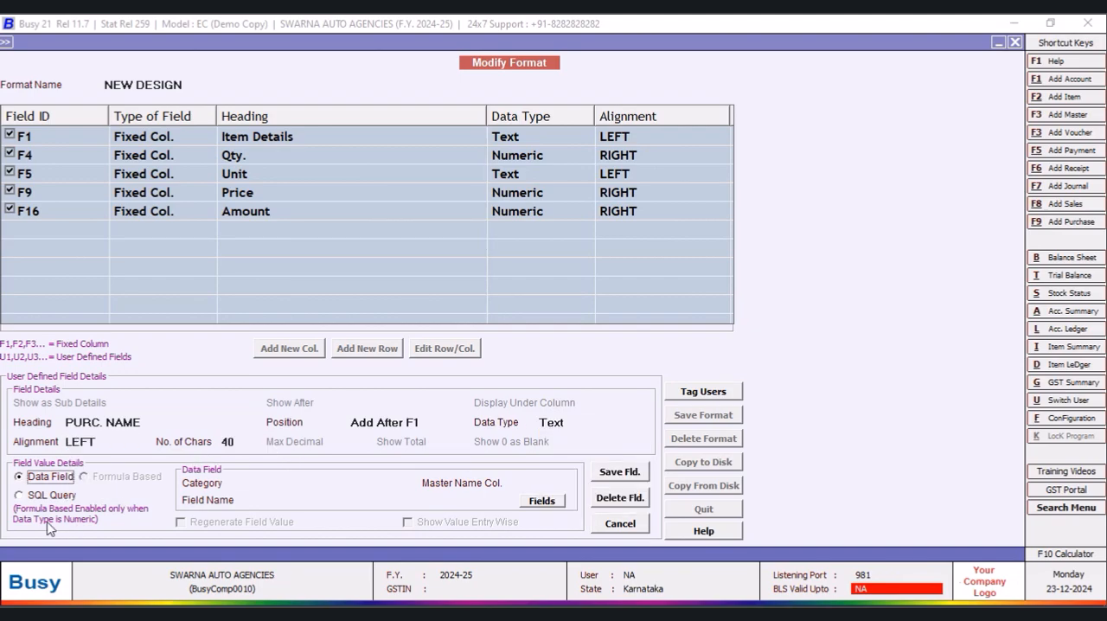
- Make the column take its value from the SQL query NEW with F1 as the parameter
{"action": "left_click", "coordinate": [21, 496]}
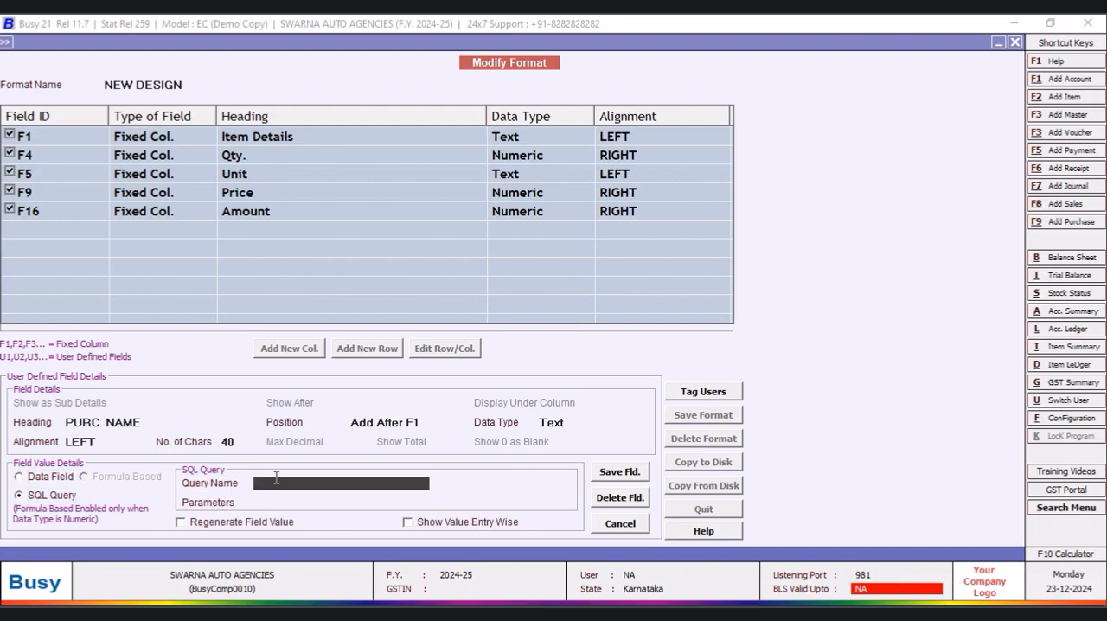
{"action": "left_click", "coordinate": [277, 481]}
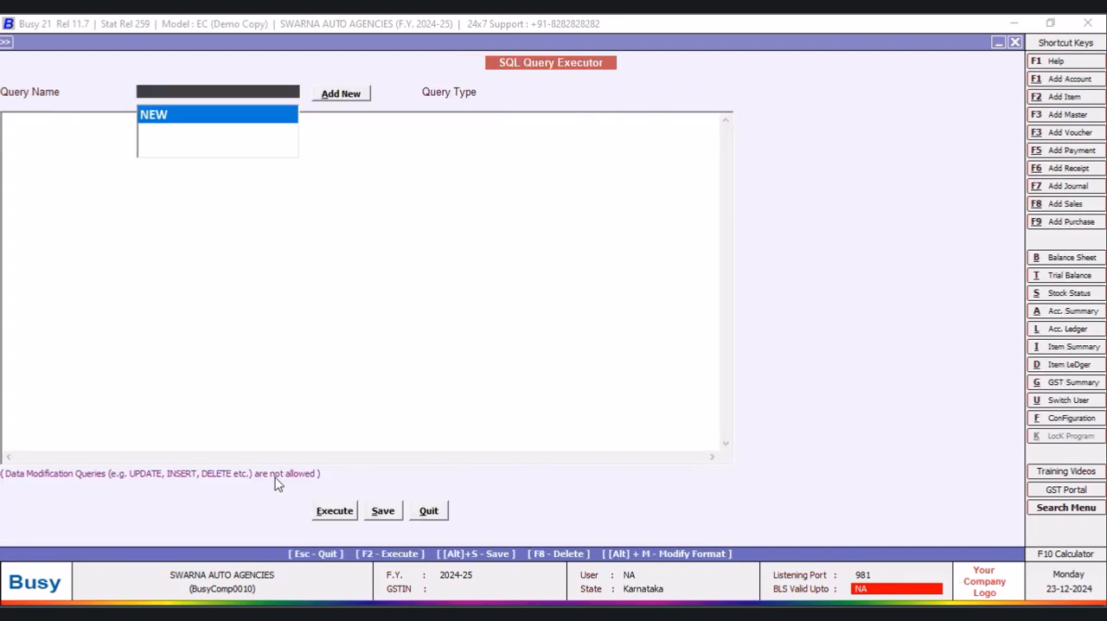
{"action": "key", "text": "Escape"}
{"action": "type", "text": "NEW"}
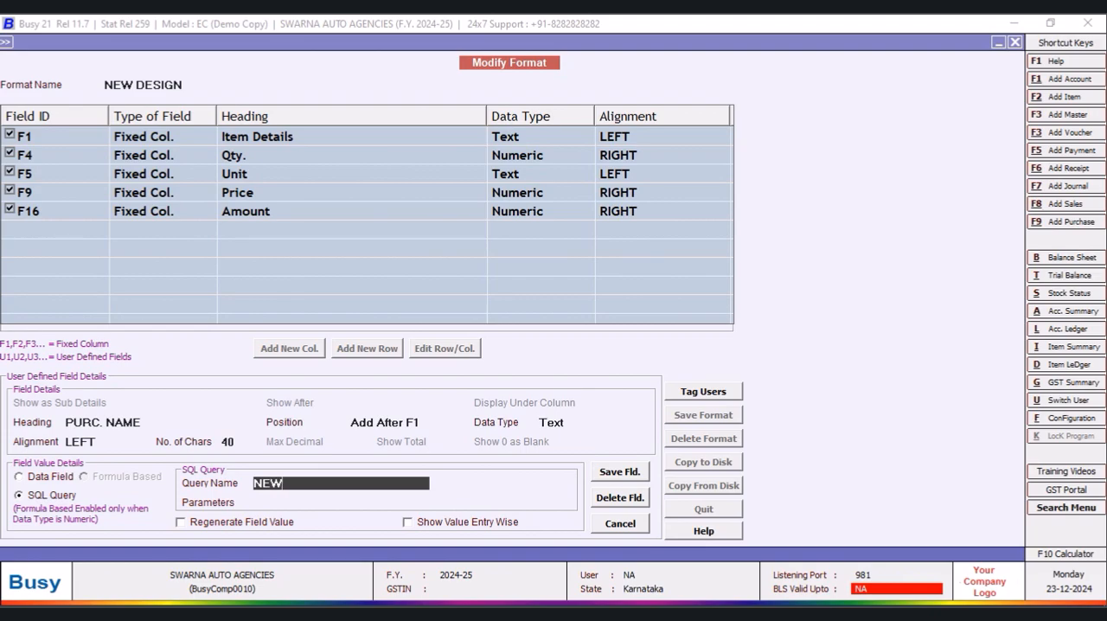
{"action": "key", "text": "Return"}
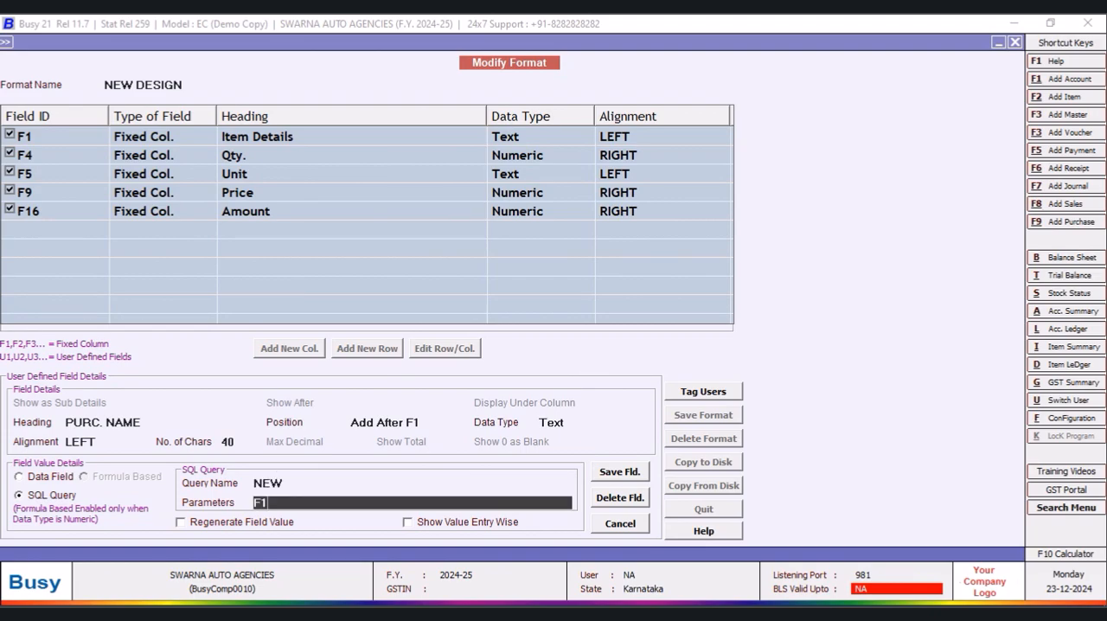
- Save the PURC. NAME column details and the modified NEW DESIGN format
{"action": "left_click", "coordinate": [628, 472]}
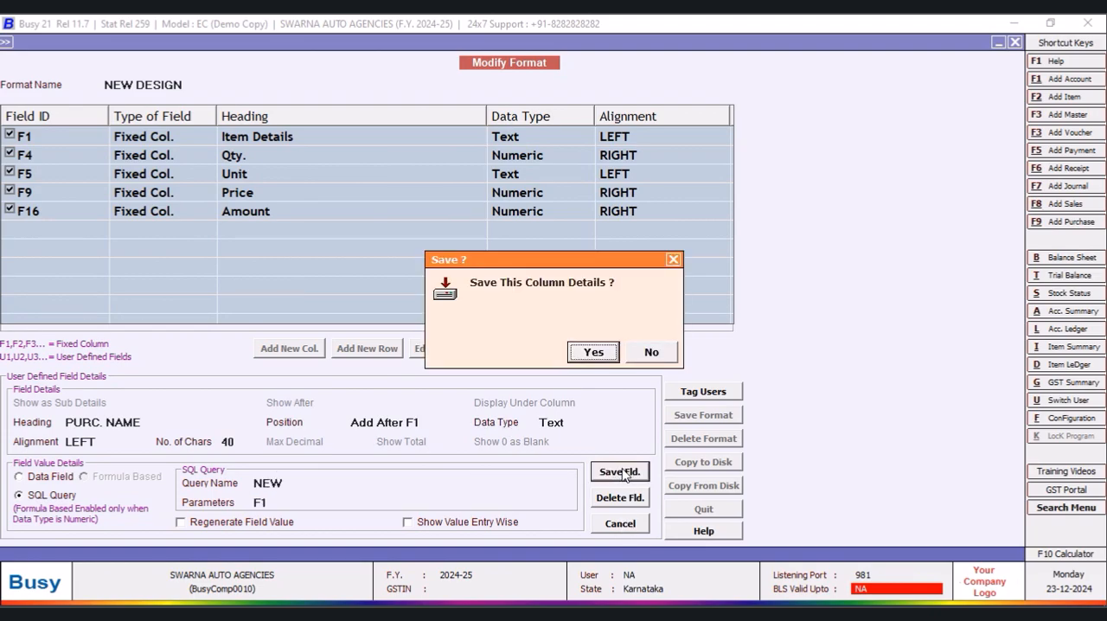
{"action": "left_click", "coordinate": [585, 353]}
{"action": "left_click", "coordinate": [711, 414]}
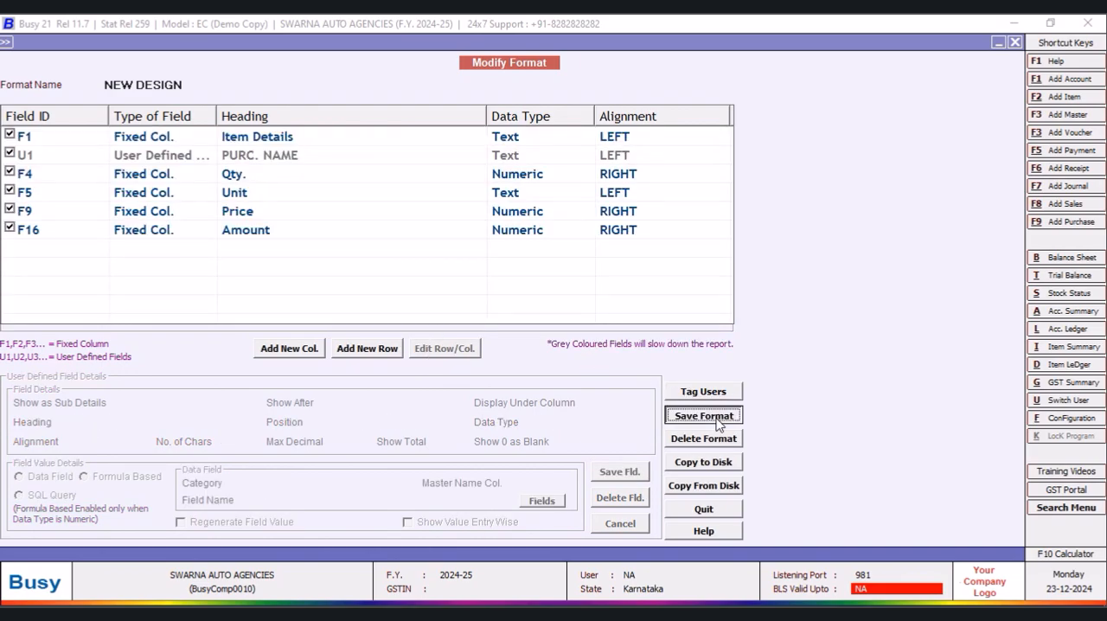
{"action": "left_click", "coordinate": [597, 353]}
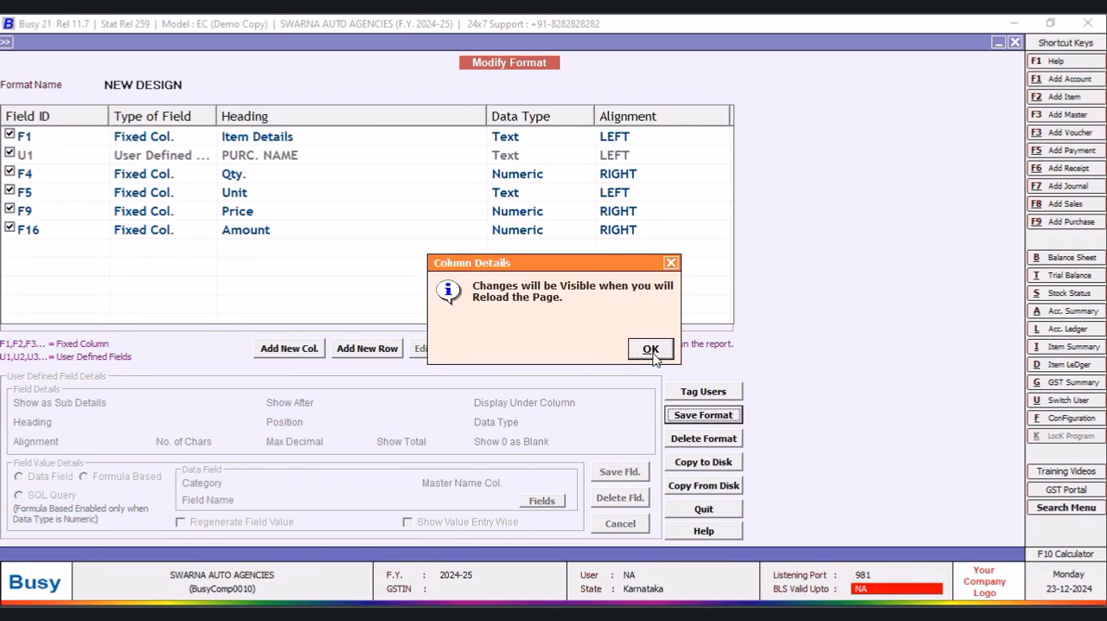
- Regenerate the stock status report in the NEW DESIGN format, widen its PURC. NAME column, and close the report
{"action": "left_click", "coordinate": [648, 349]}
{"action": "left_click", "coordinate": [1015, 42]}
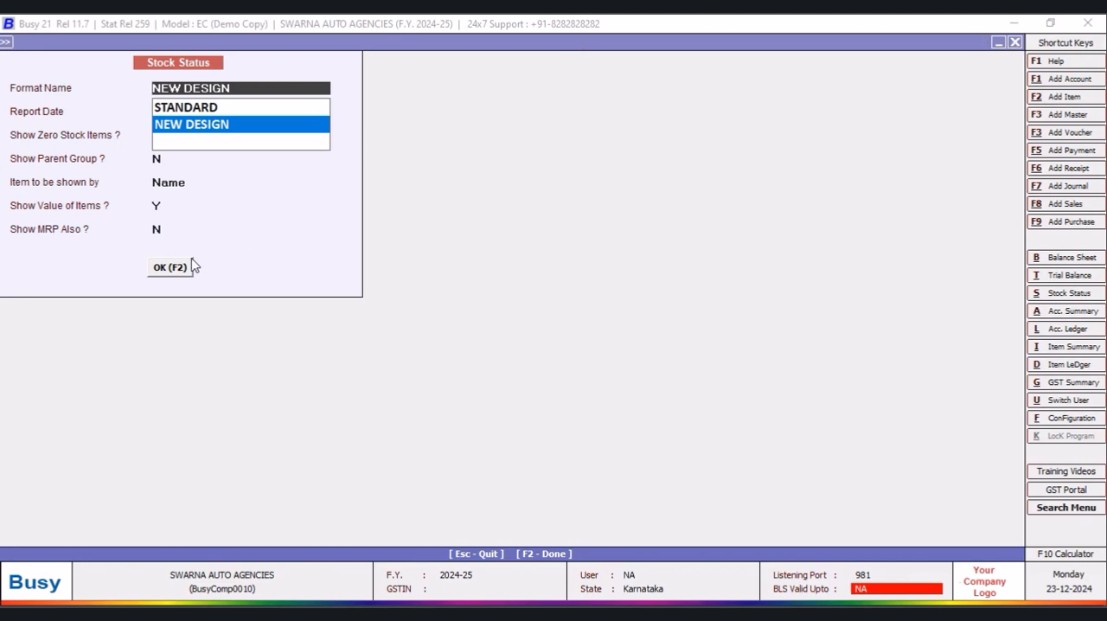
{"action": "left_click", "coordinate": [170, 270]}
{"action": "left_click", "coordinate": [170, 269]}
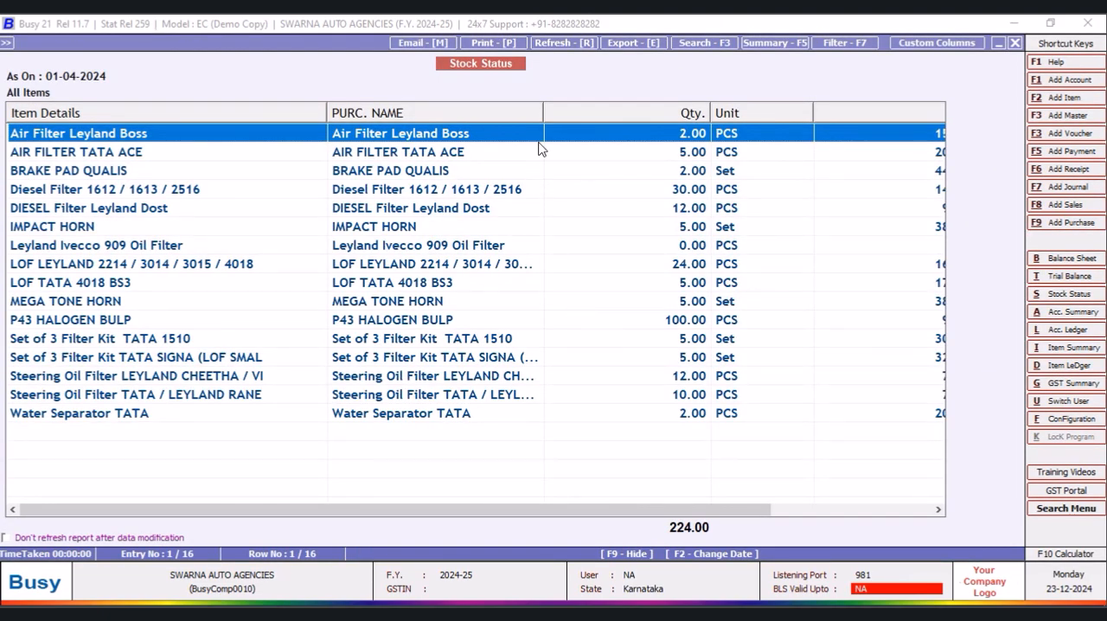
{"action": "left_click_drag", "start_coordinate": [545, 107], "coordinate": [622, 144]}
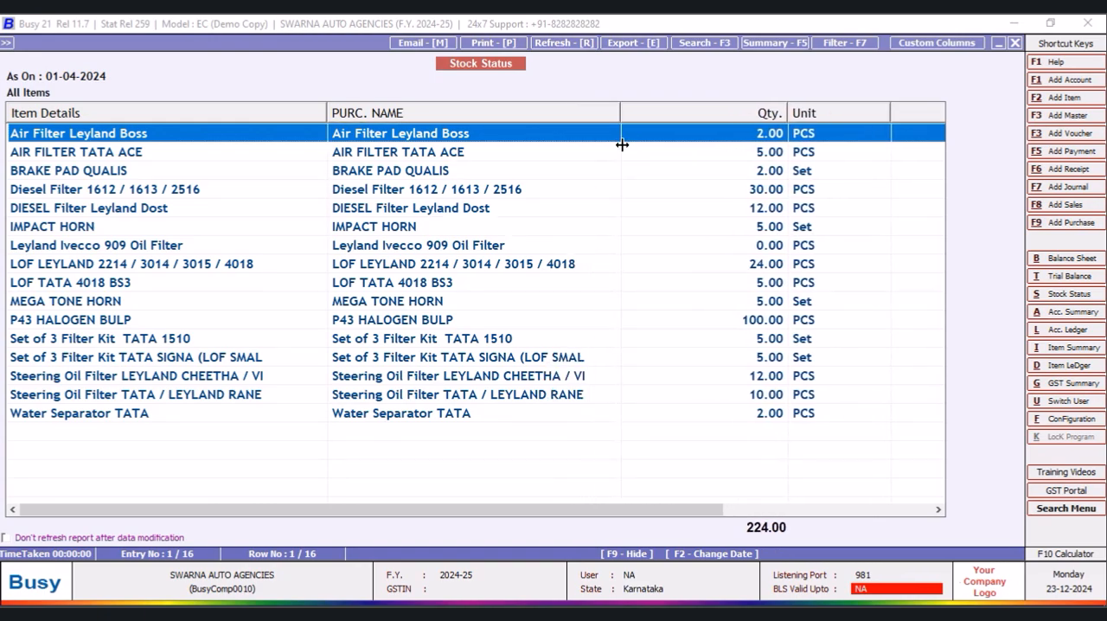
{"action": "left_click", "coordinate": [1017, 44]}
- Remove Tran10.C1 from the selected fields of the SQL query NEW and save the query
{"action": "key", "text": "ctrl+q"}
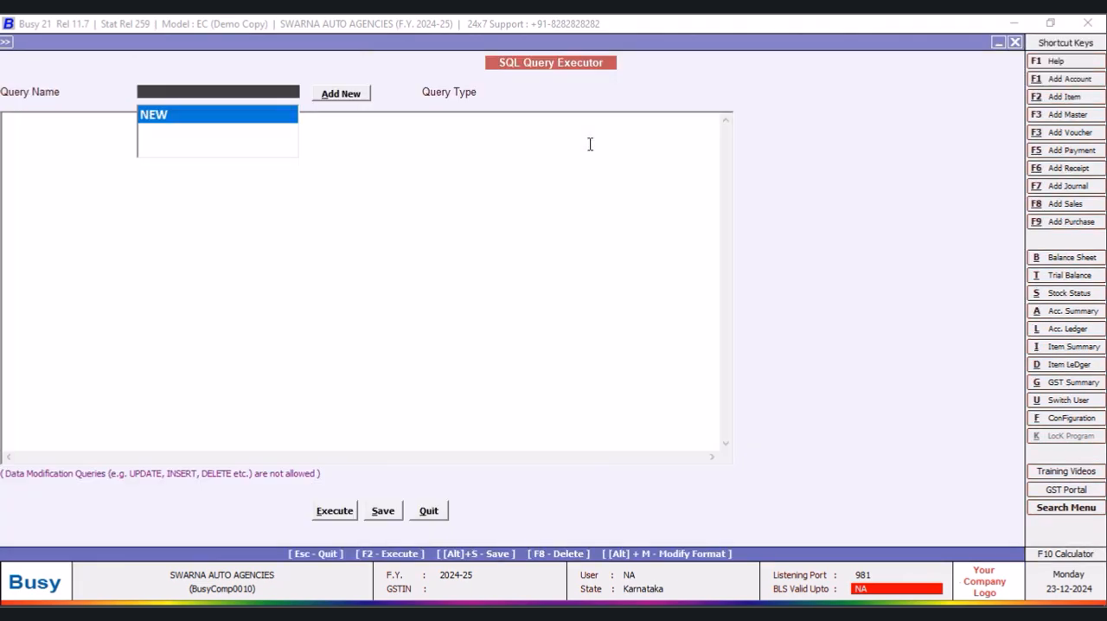
{"action": "left_click", "coordinate": [165, 114]}
{"action": "key", "text": "Return"}
{"action": "left_click_drag", "start_coordinate": [151, 136], "coordinate": [67, 137]}
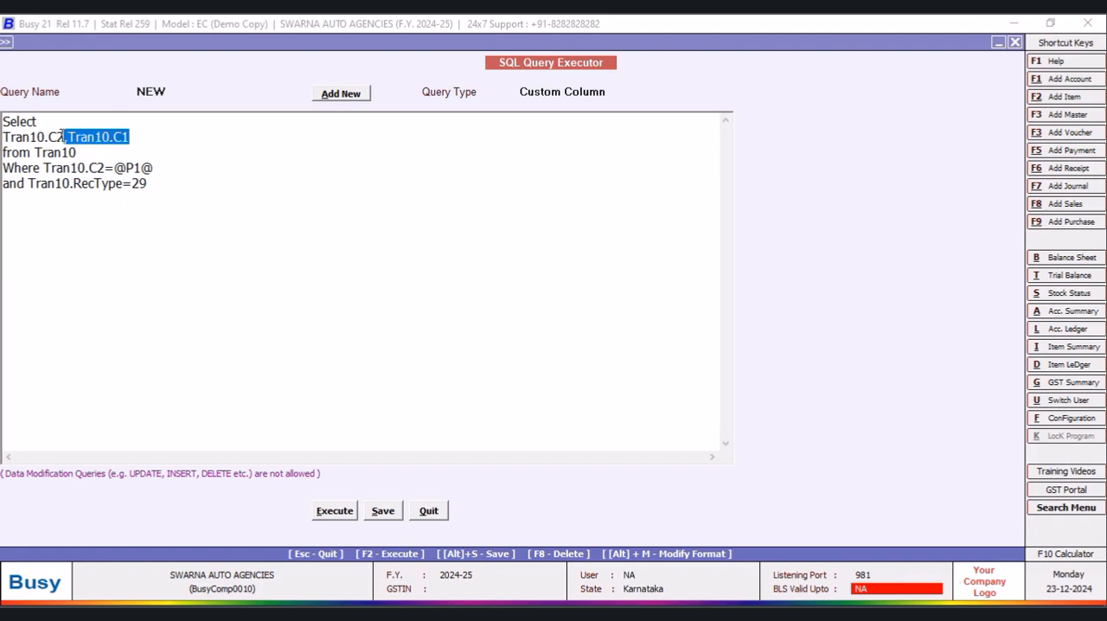
{"action": "key", "text": "Delete"}
{"action": "left_click", "coordinate": [384, 511]}
{"action": "left_click", "coordinate": [651, 348]}
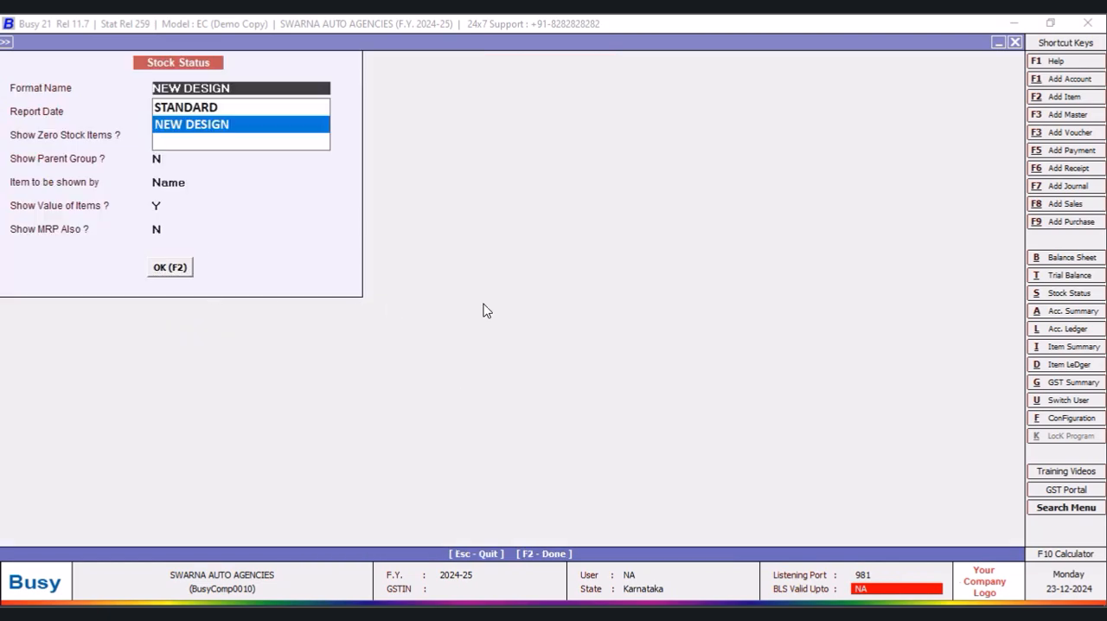
- Reload the stock status report to check the PURC. NAME values, slightly narrow that column, and close the report
{"action": "key", "text": "F2"}
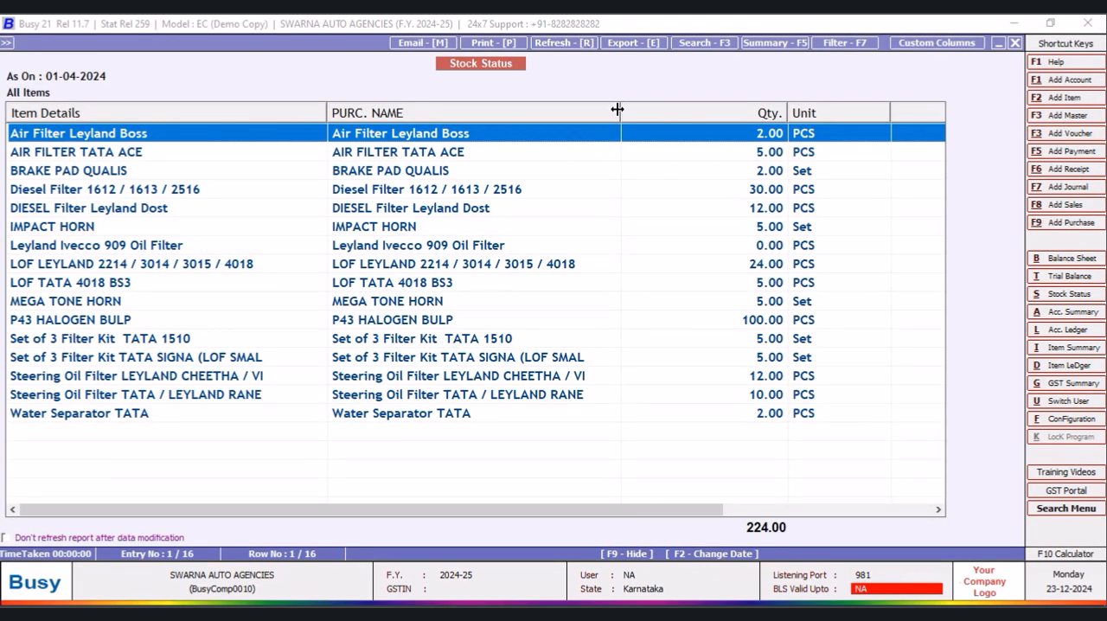
{"action": "left_click_drag", "start_coordinate": [617, 109], "coordinate": [610, 109]}
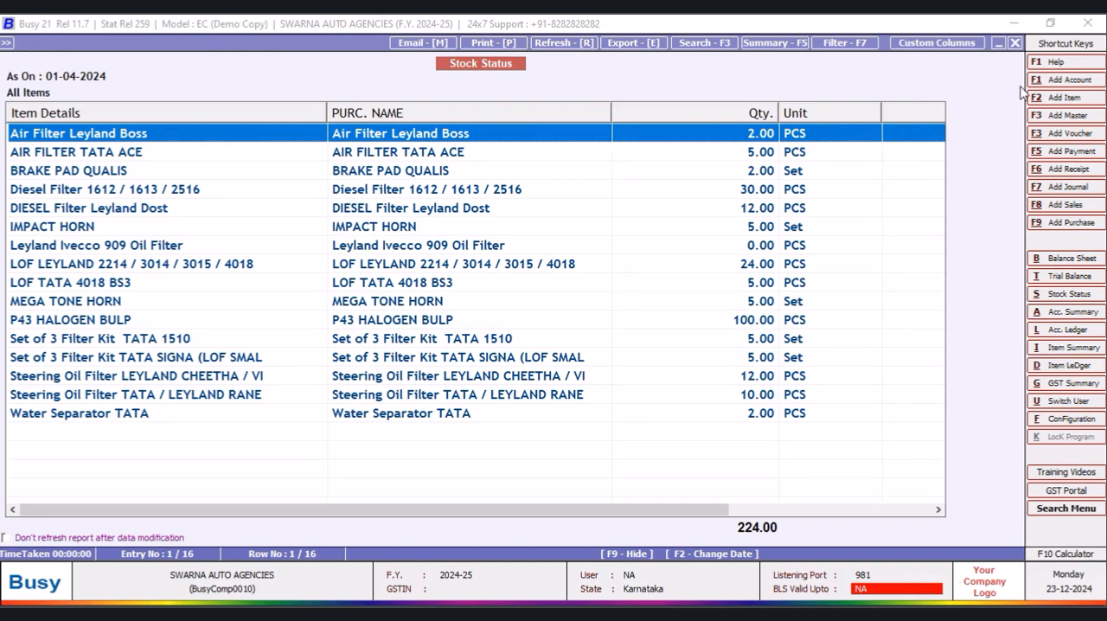
{"action": "left_click", "coordinate": [1017, 43]}
- Make the SQL query NEW select Tran10.C1 instead of Tran10.C2, save it, and leave the query editor
{"action": "key", "text": "ctrl+alt+q"}
{"action": "left_click", "coordinate": [175, 121]}
{"action": "left_click", "coordinate": [79, 138]}
{"action": "key", "text": "BackSpace"}
{"action": "type", "text": "10.C1"}
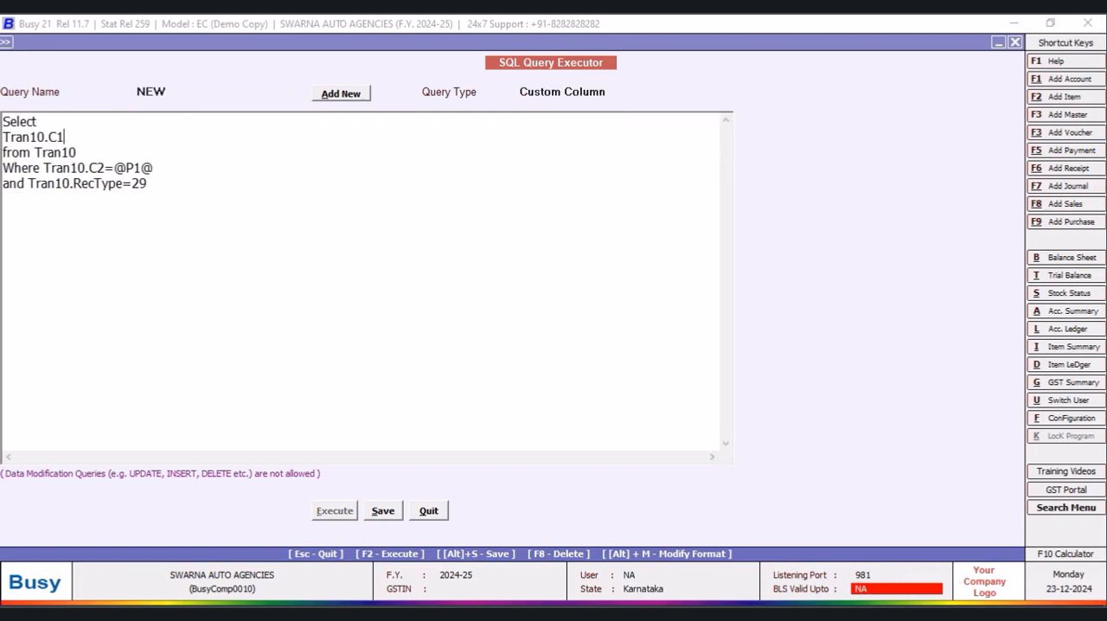
{"action": "left_click", "coordinate": [384, 510]}
{"action": "left_click", "coordinate": [651, 349]}
{"action": "left_click", "coordinate": [428, 511]}
- Regenerate the stock status report and narrow its PURC. NAME and Qty. columns
{"action": "left_click", "coordinate": [169, 270]}
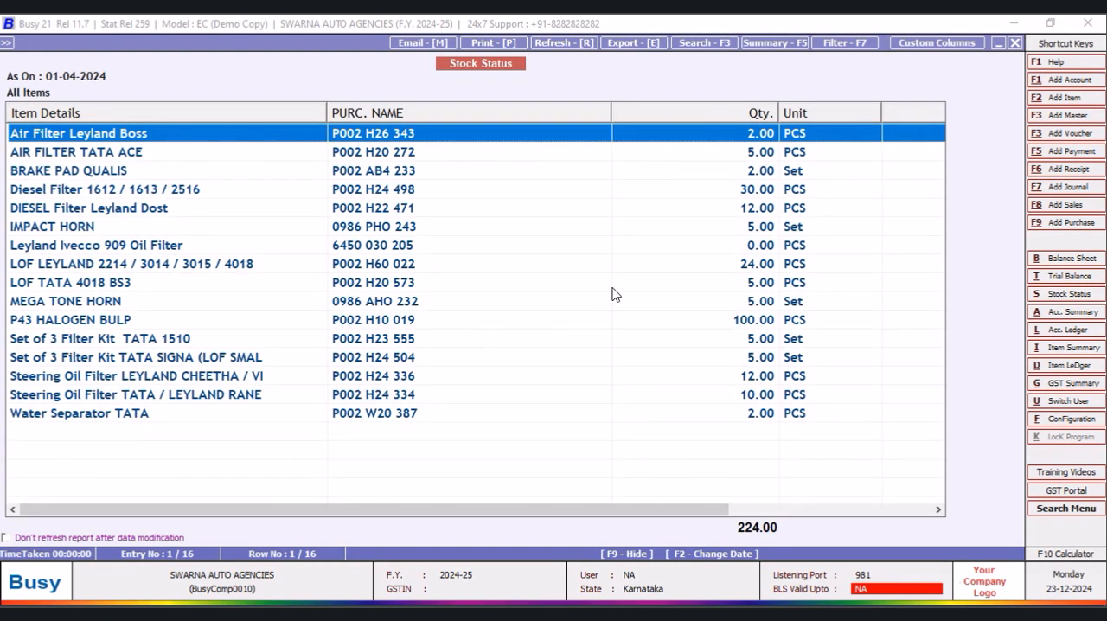
{"action": "left_click_drag", "start_coordinate": [609, 110], "coordinate": [438, 118]}
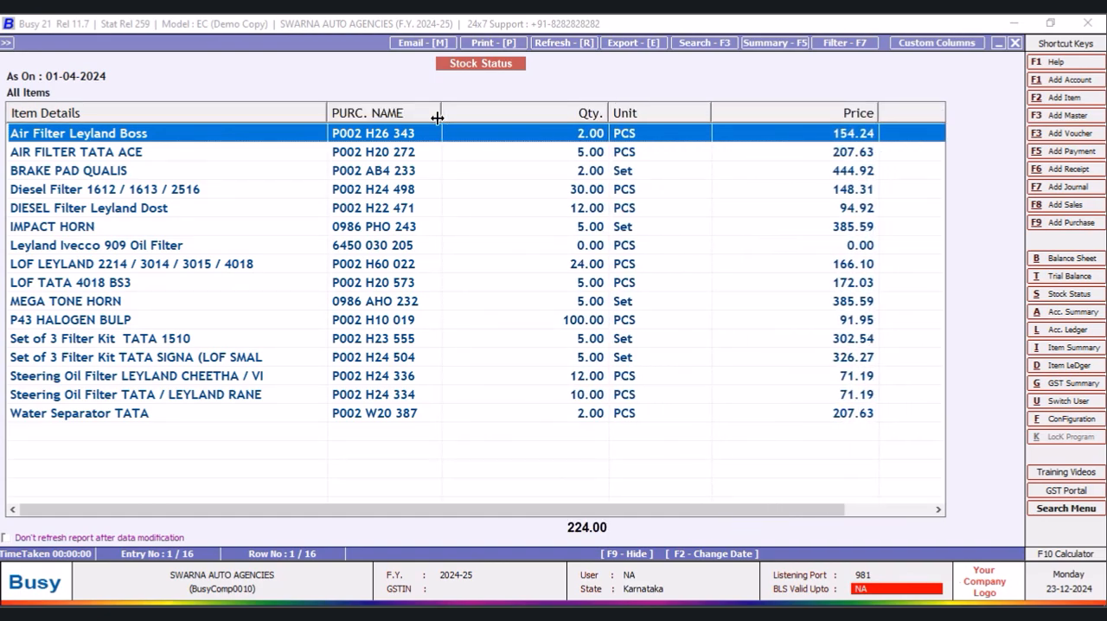
{"action": "left_click_drag", "start_coordinate": [609, 111], "coordinate": [494, 131]}
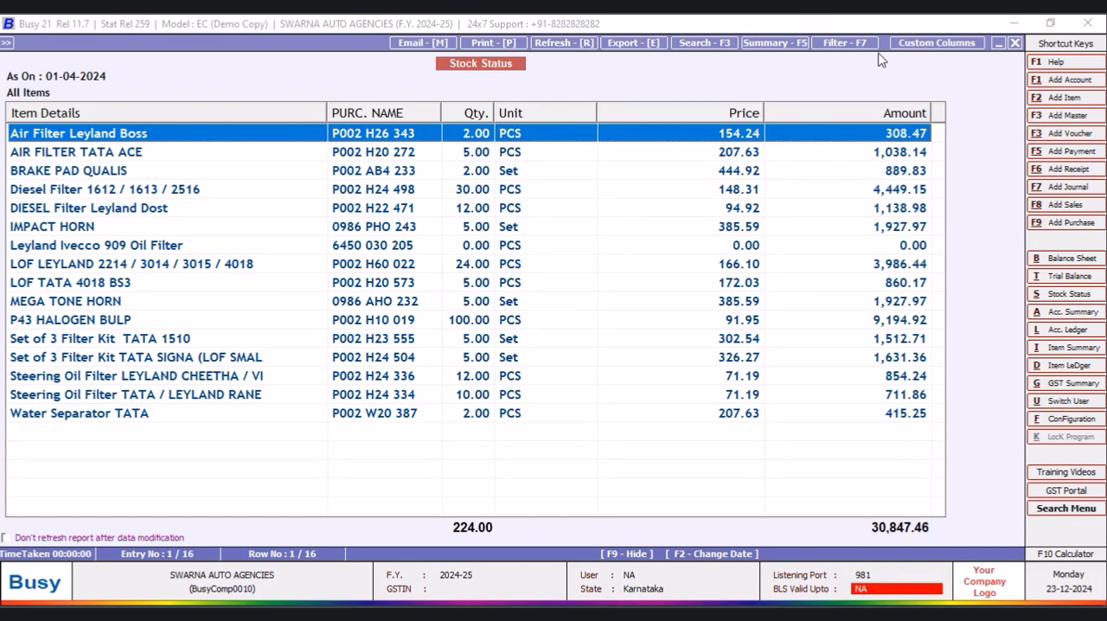
- Revise the PURC. NAME column's number of characters, save the field and the NEW DESIGN format, and leave the format design
{"action": "left_click", "coordinate": [920, 44]}
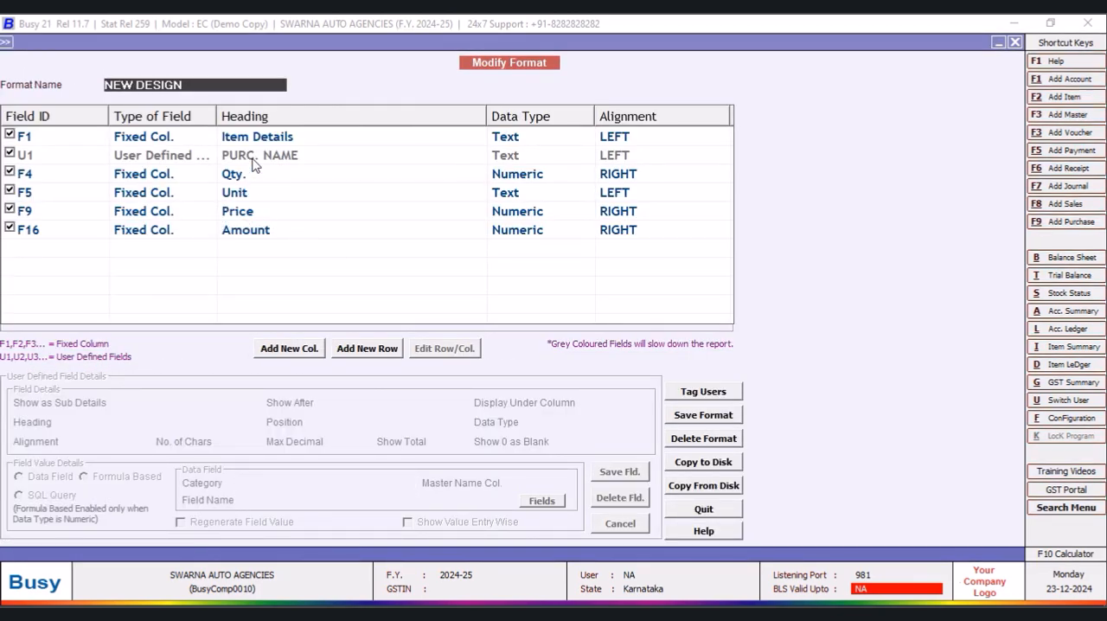
{"action": "left_click", "coordinate": [253, 163]}
{"action": "left_click", "coordinate": [444, 347]}
{"action": "key", "text": "Return"}
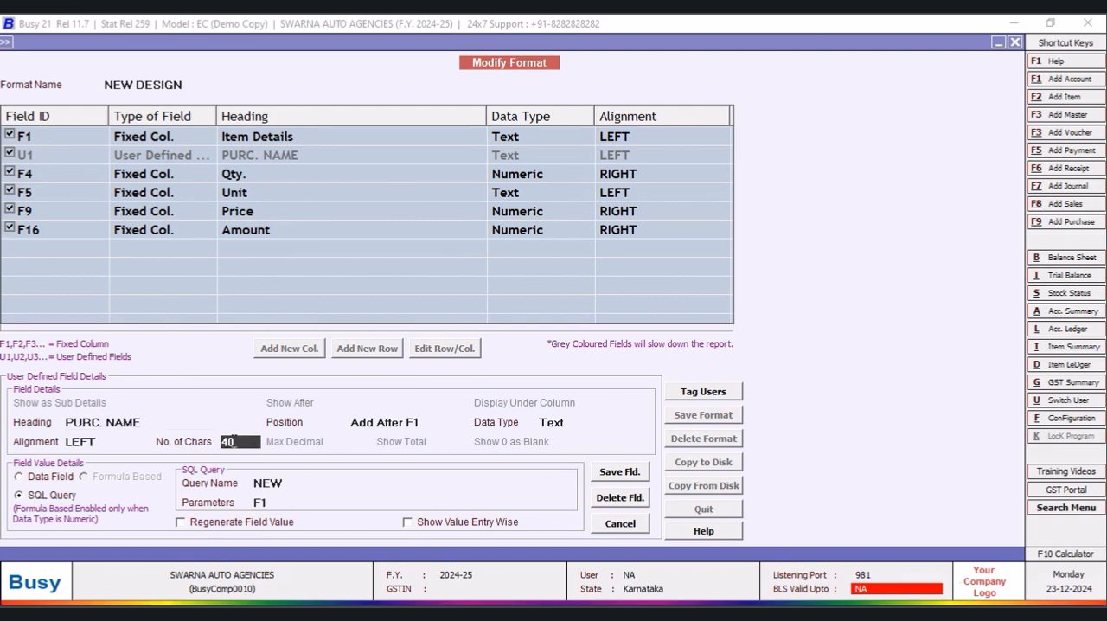
{"action": "key", "text": "BackSpace"}
{"action": "left_click", "coordinate": [622, 475]}
{"action": "left_click", "coordinate": [597, 354]}
{"action": "left_click", "coordinate": [700, 421]}
{"action": "left_click", "coordinate": [591, 355]}
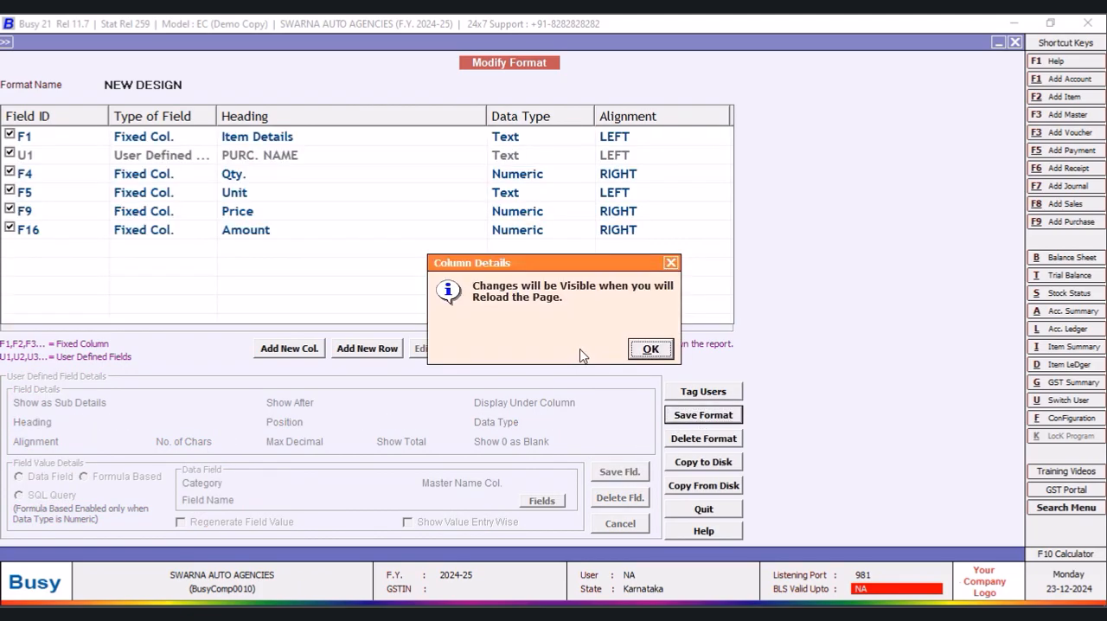
{"action": "left_click", "coordinate": [640, 352]}
{"action": "left_click", "coordinate": [1016, 42]}
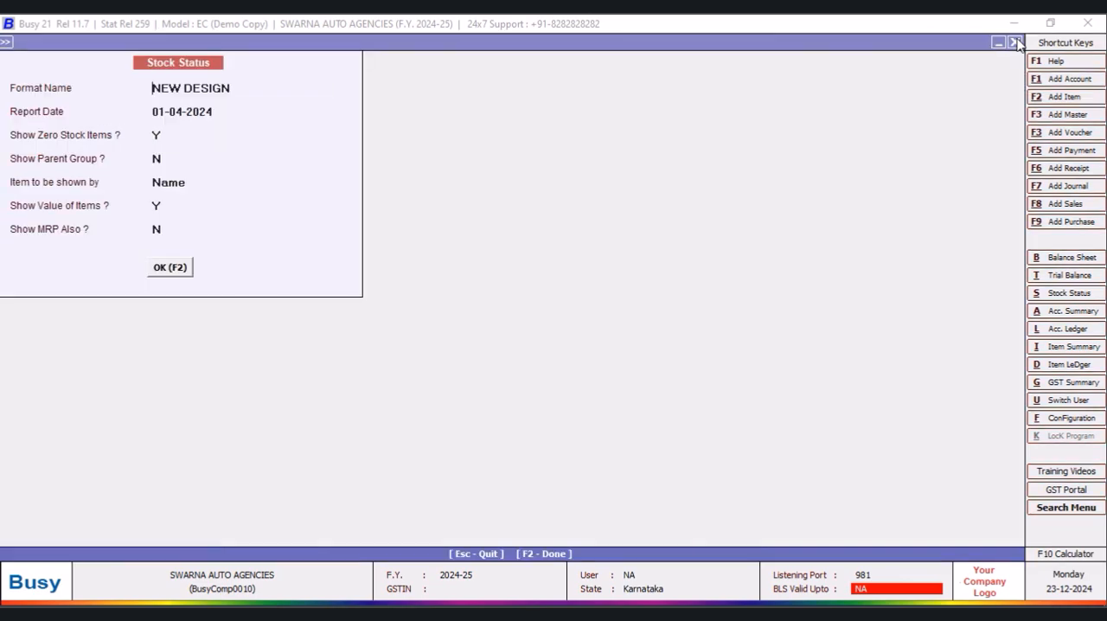
- Show the stock status report again, slightly widen the PURC. NAME column, and narrow the Price and Amount columns
{"action": "left_click", "coordinate": [169, 270]}
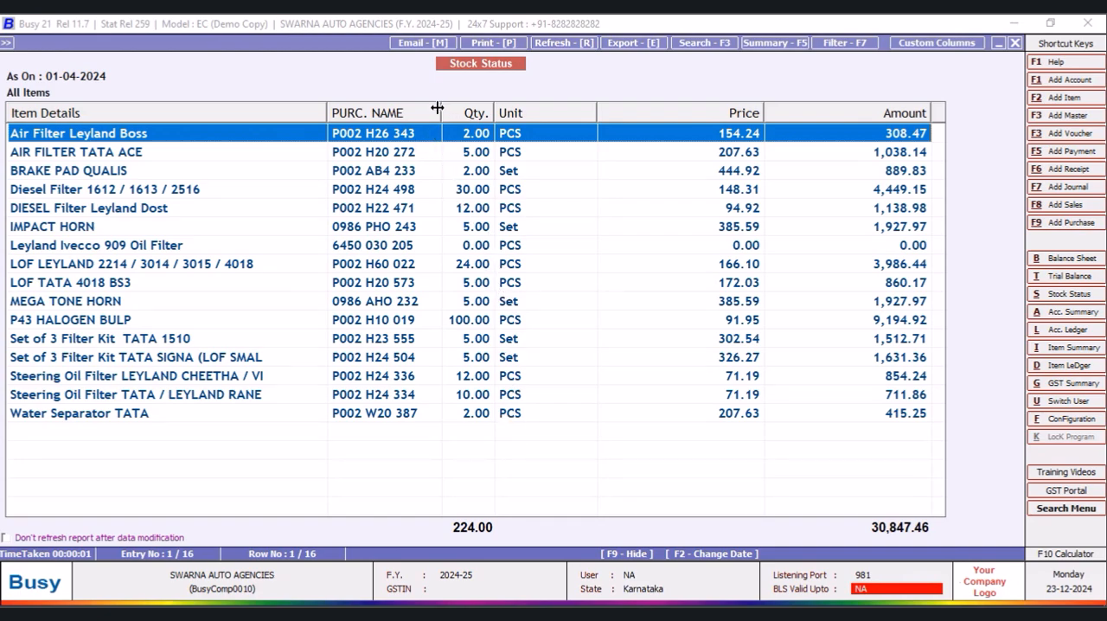
{"action": "mouse_move", "coordinate": [441, 109]}
{"action": "left_mouse_down"}
{"action": "mouse_move", "coordinate": [457, 112]}
{"action": "mouse_move", "coordinate": [444, 112]}
{"action": "left_mouse_up"}
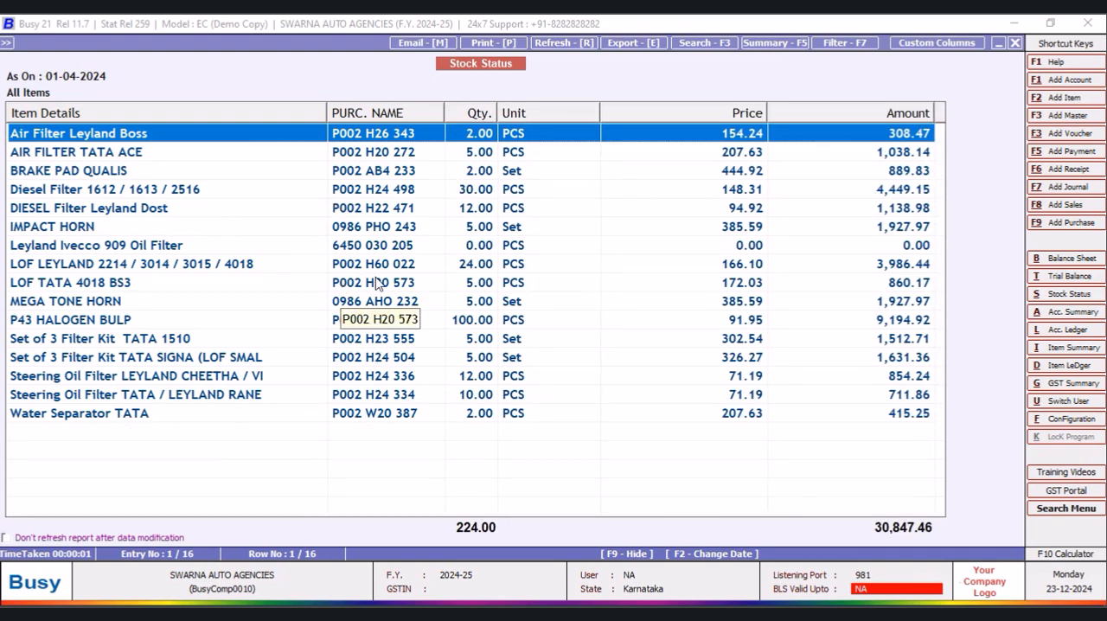
{"action": "left_click_drag", "start_coordinate": [766, 111], "coordinate": [691, 112]}
{"action": "left_click_drag", "start_coordinate": [857, 110], "coordinate": [809, 112]}
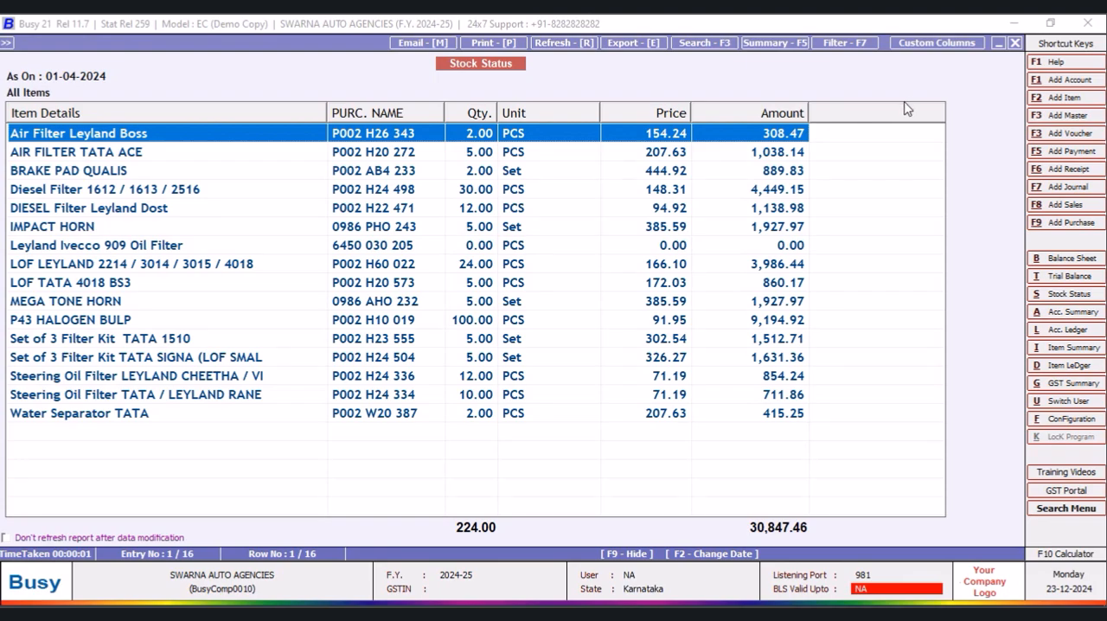
- Reopen the stock status report to check the adjusted column widths, and close it along with its item selection prompt
{"action": "left_click", "coordinate": [1015, 47]}
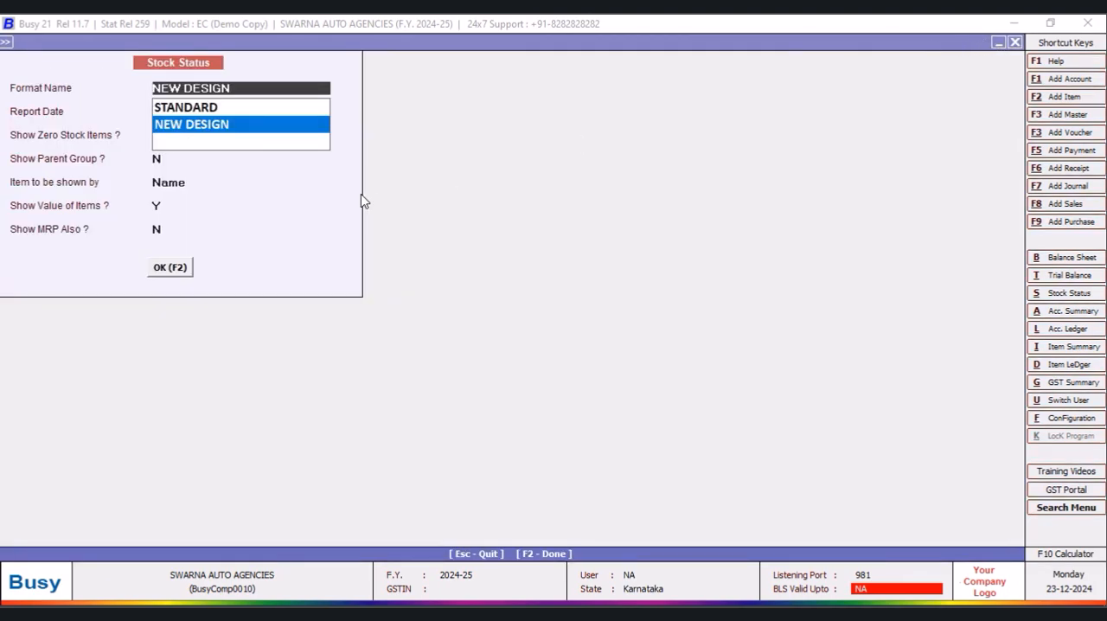
{"action": "left_click", "coordinate": [170, 275]}
{"action": "left_click", "coordinate": [169, 273]}
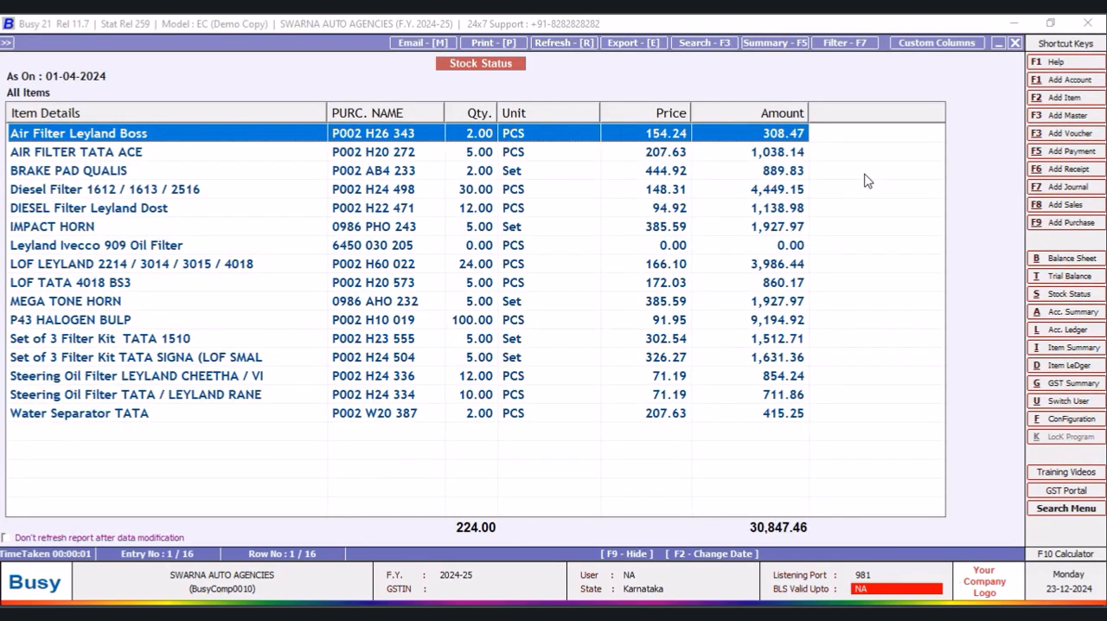
{"action": "left_click", "coordinate": [1016, 43]}
{"action": "left_click", "coordinate": [1016, 42]}
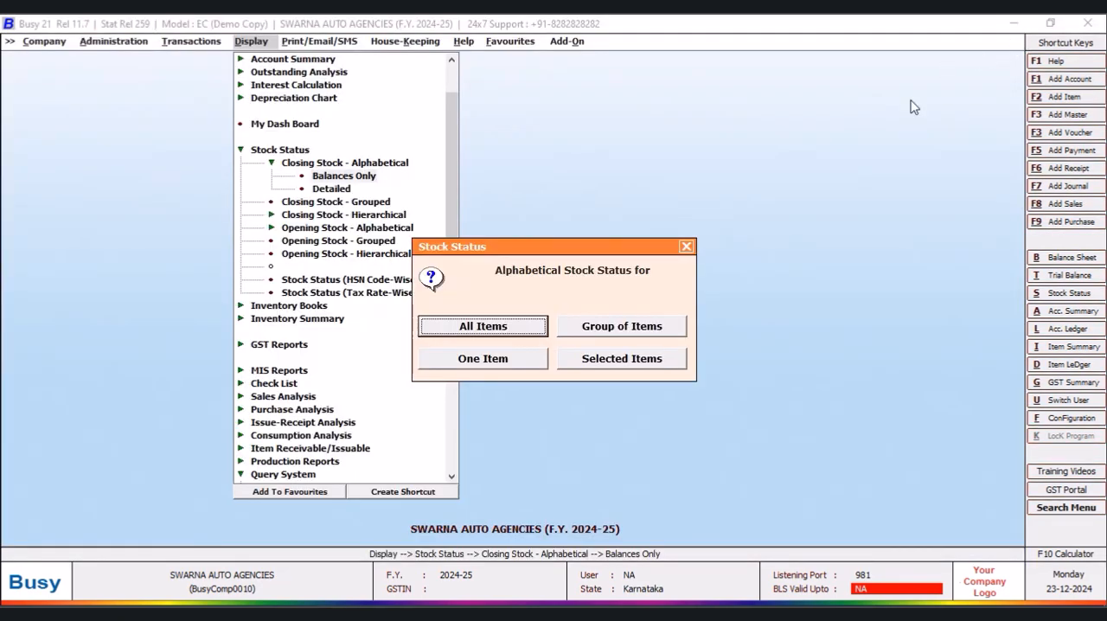
{"action": "left_click", "coordinate": [689, 250]}
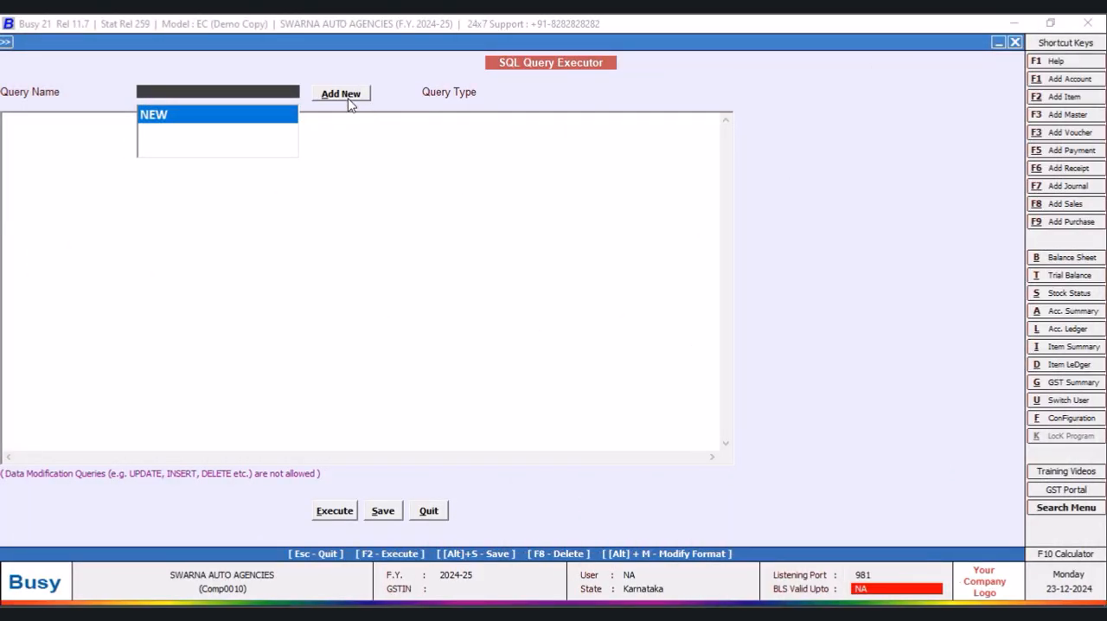
- Create a new Direct SQL query named VIVO without a password and prepare to write its text
{"action": "left_click", "coordinate": [341, 95]}
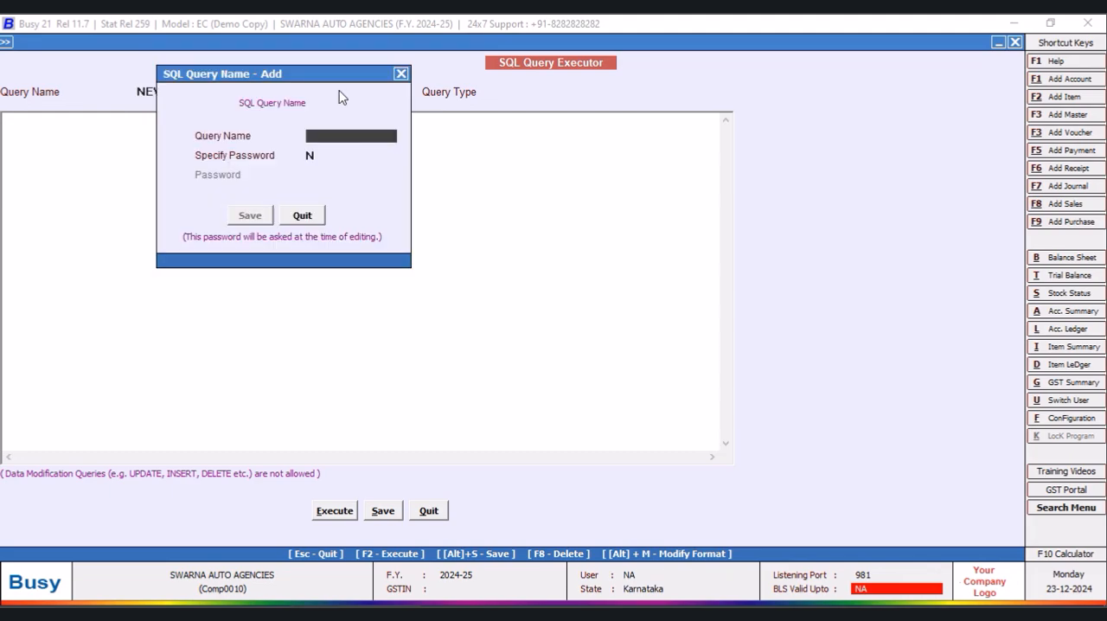
{"action": "type", "text": "VIVO"}
{"action": "key", "text": "Return"}
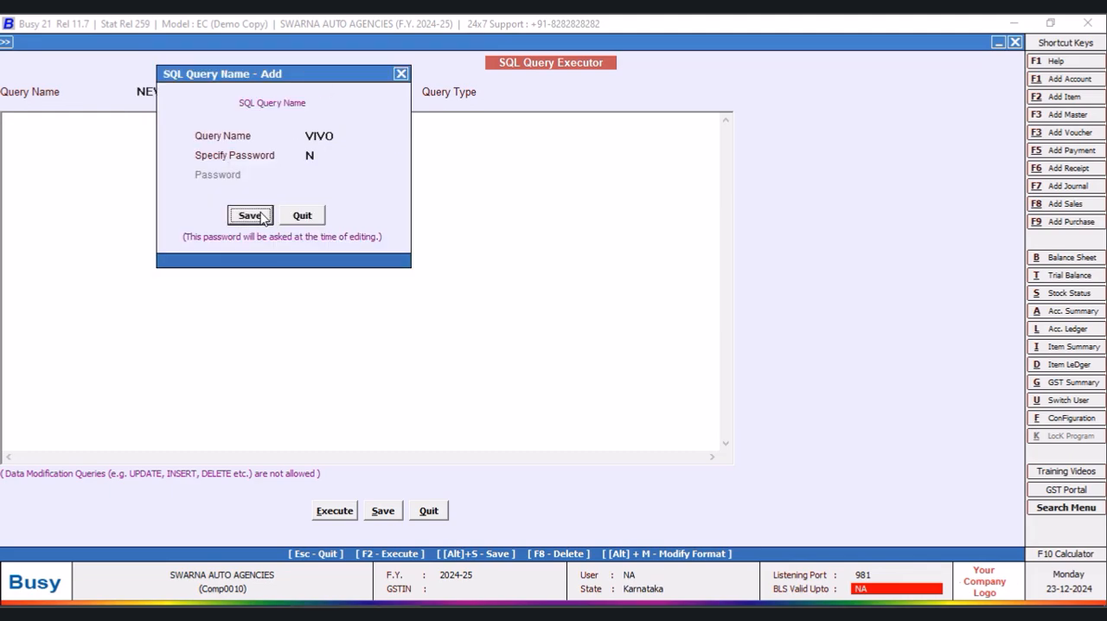
{"action": "key", "text": "Return"}
{"action": "left_click", "coordinate": [102, 124]}
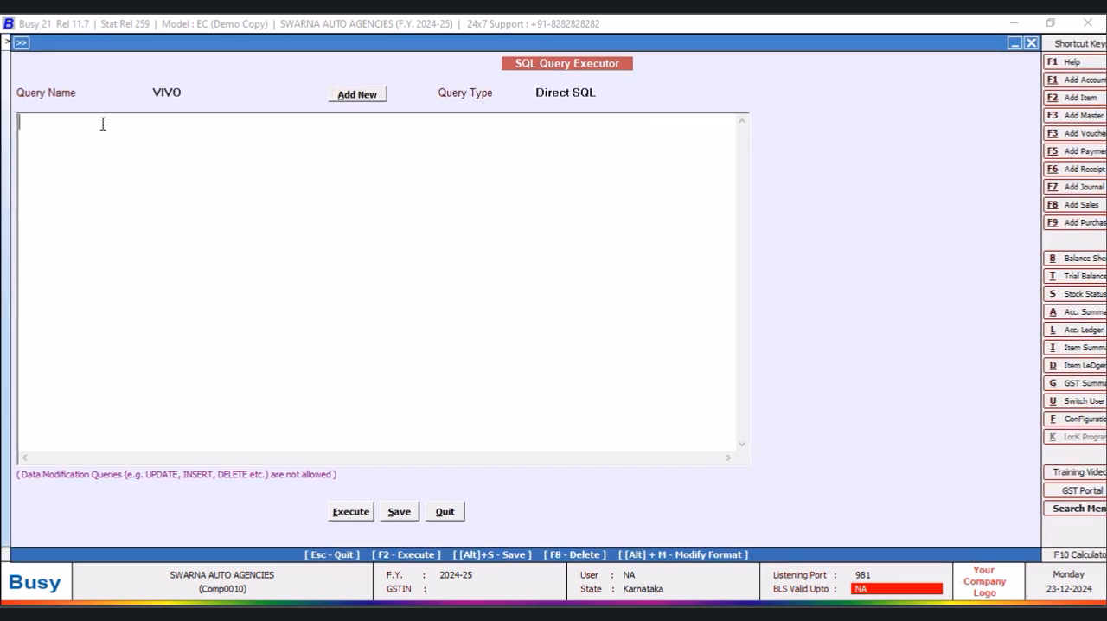
- Write the start of the VIVO query: "Select M2.D2 from MasterSupport as M2"
{"action": "type", "text": "Select"}
{"action": "key", "text": "Return"}
{"action": "type", "text": "M2.D2"}
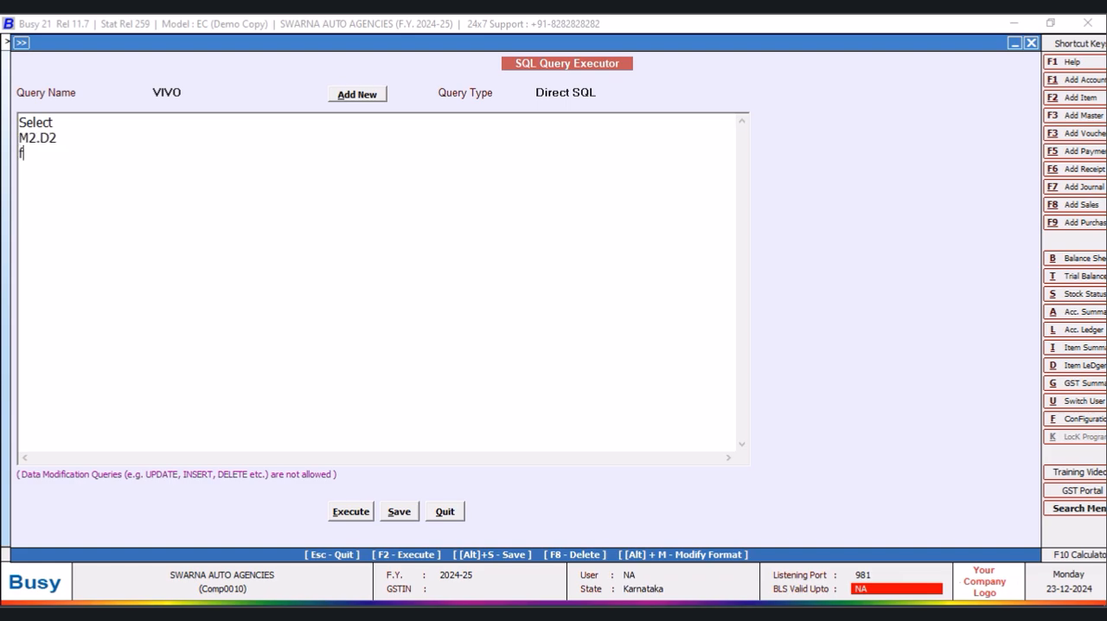
{"action": "type", "text": "asterSupport as M2"}
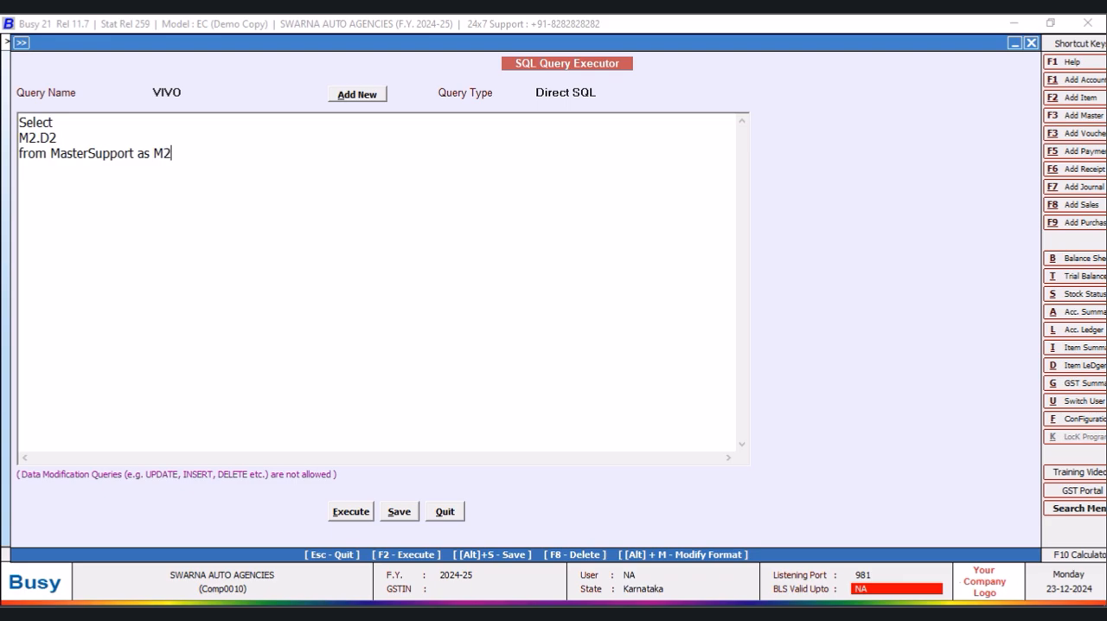
{"action": "type", "text": " Inner Join Master1 o"}
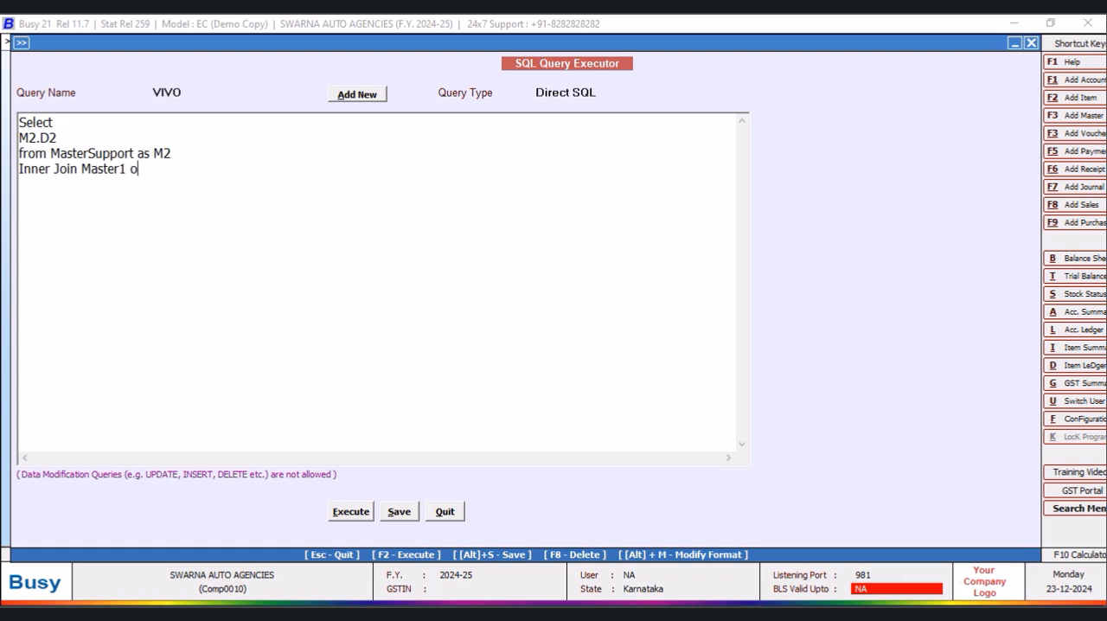
{"action": "type", "text": "n Master1.CM8=M"}
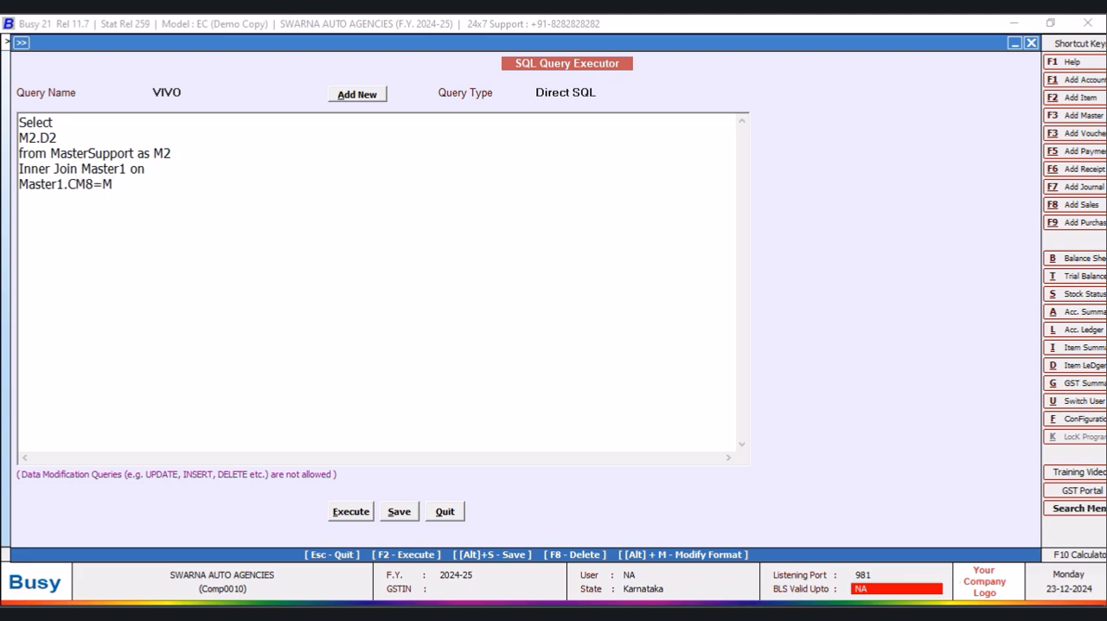
- Add the clause "Inner Join Master1 on Master1.CM8=M2.MasterCode" to the VIVO query
{"action": "type", "text": "2.MasterCode W"}
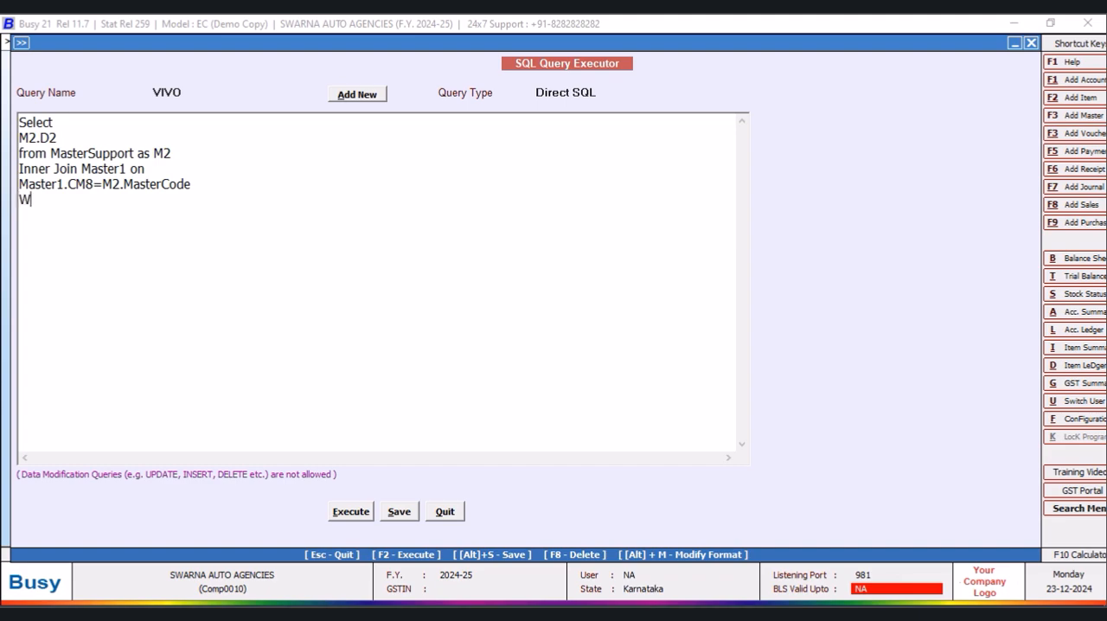
{"action": "type", "text": "here Master1.MasterType="}
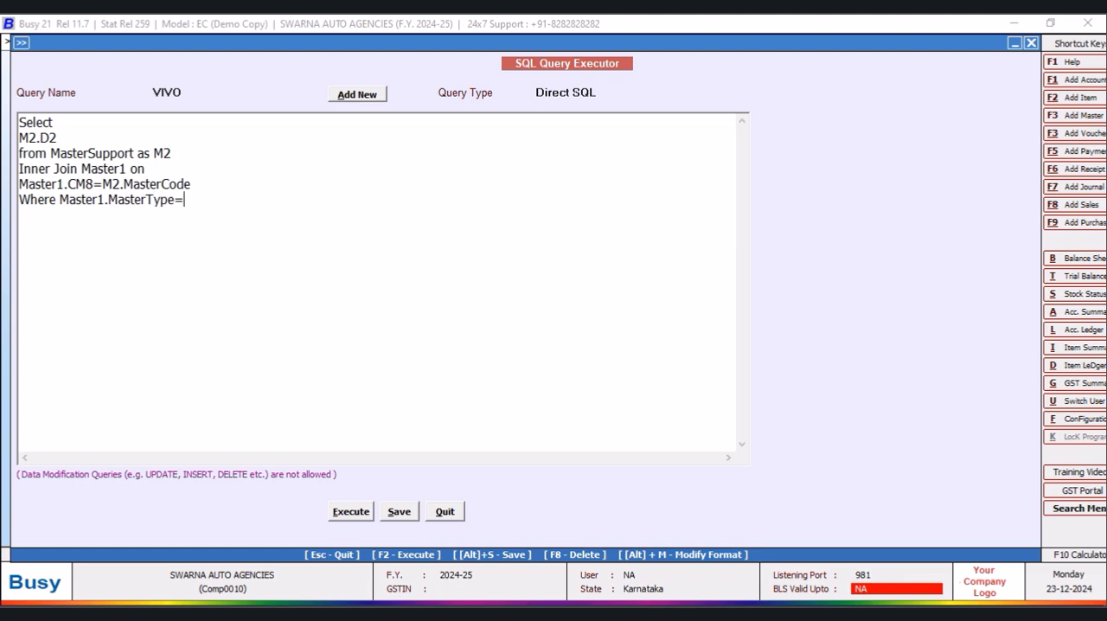
- Execute the VIVO query to view its output, close the output, and save the query
{"action": "left_click", "coordinate": [346, 512]}
{"action": "left_click", "coordinate": [661, 353]}
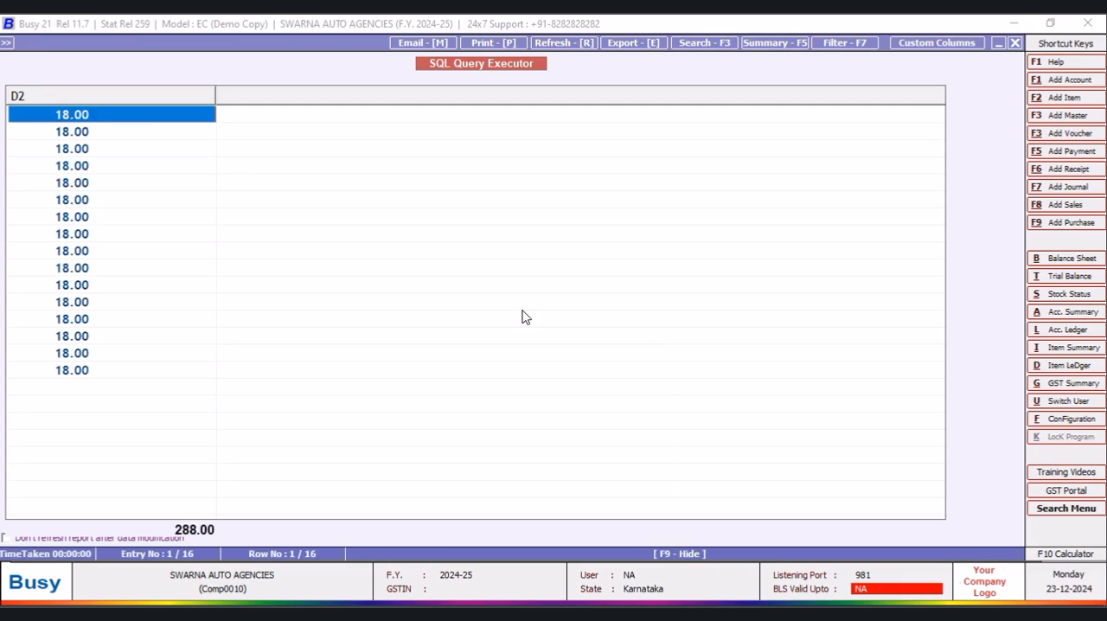
{"action": "left_click", "coordinate": [1016, 43]}
{"action": "left_click", "coordinate": [406, 520]}
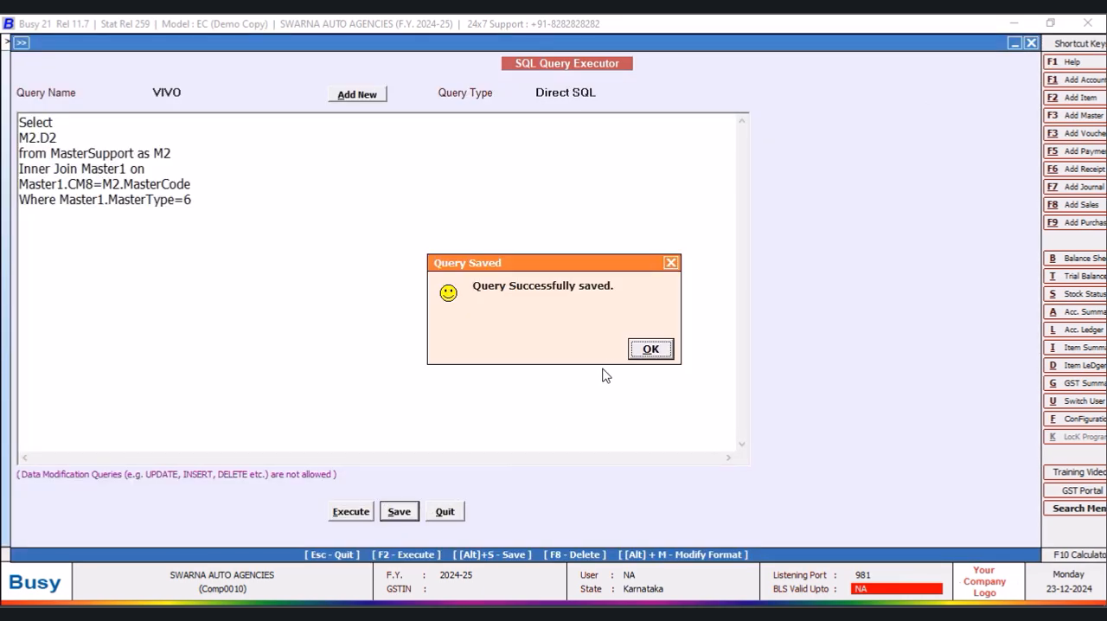
{"action": "left_click", "coordinate": [654, 347]}
{"action": "left_click", "coordinate": [59, 200]}
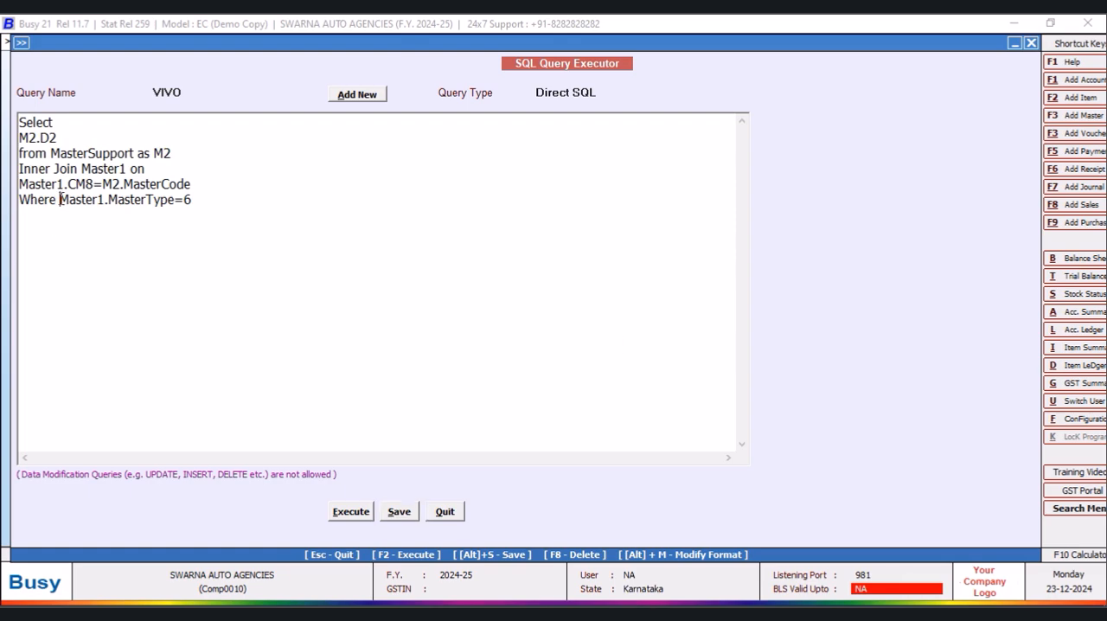
{"action": "key", "text": "Return"}
{"action": "type", "text": "and"}
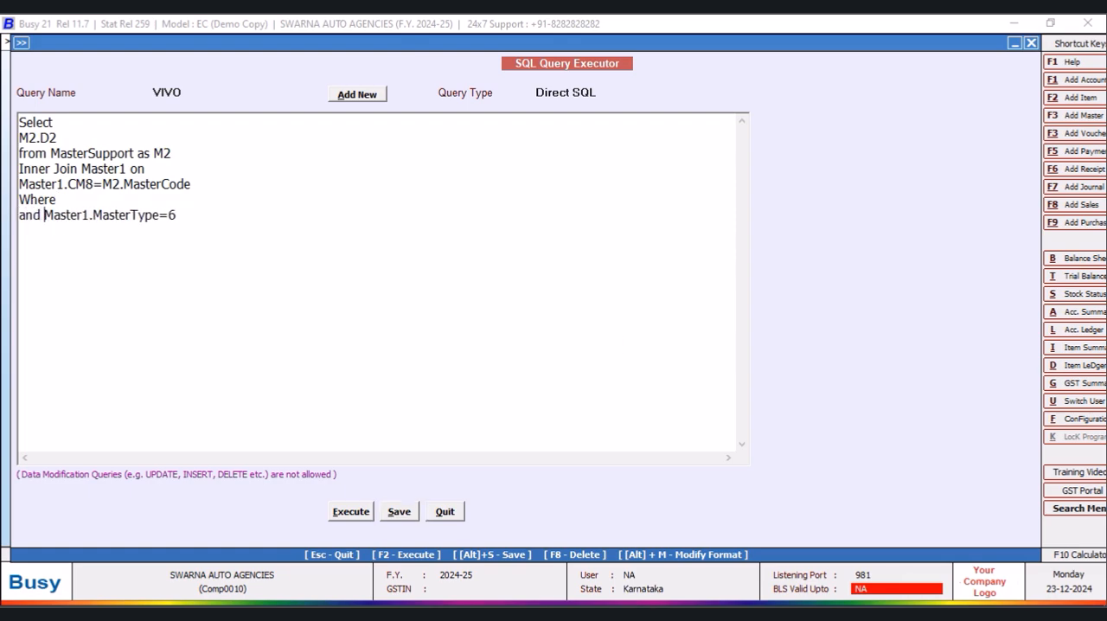
{"action": "left_click", "coordinate": [83, 201]}
{"action": "type", "text": "Master1.Name=@"}
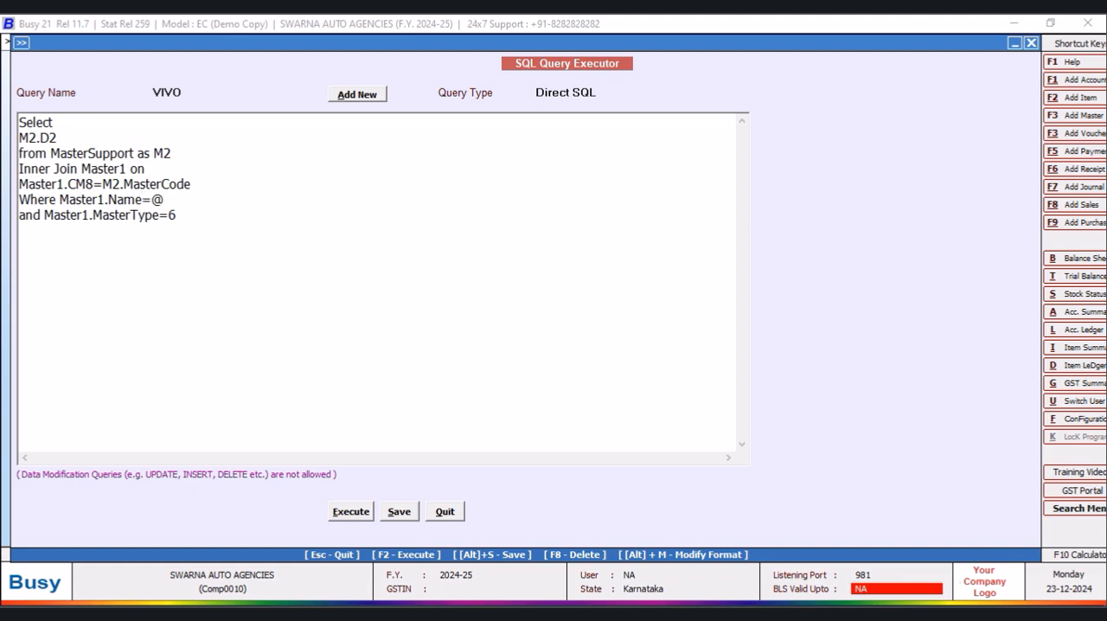
{"action": "type", "text": "P1@"}
- Change the VIVO query's type to Custom Column, save the query, and quit the query executor
{"action": "left_click", "coordinate": [602, 92]}
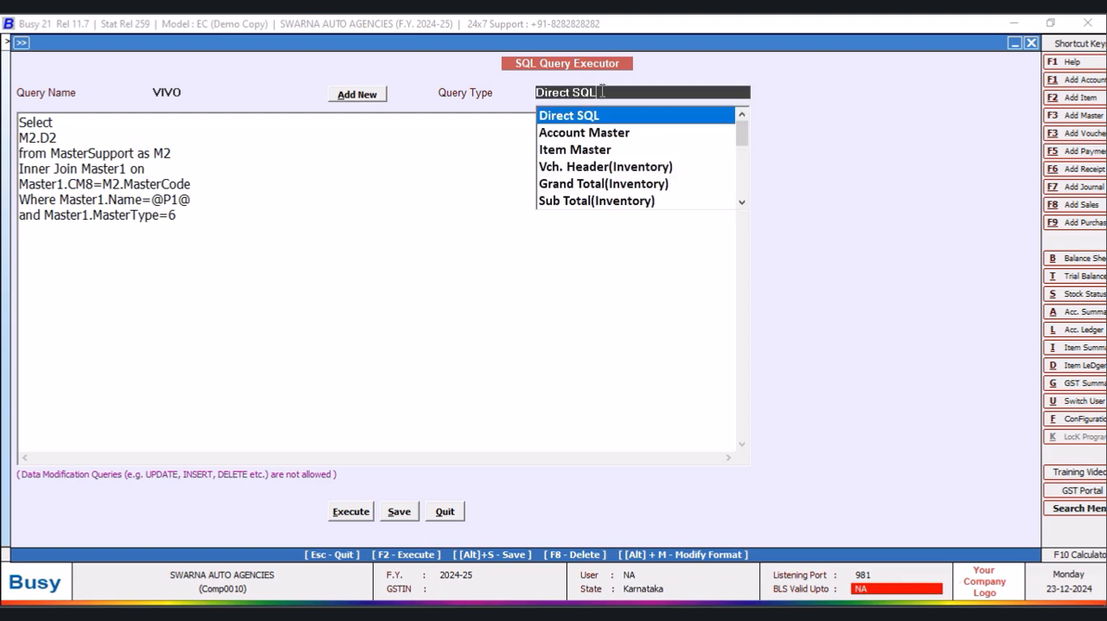
{"action": "left_click_drag", "start_coordinate": [740, 132], "coordinate": [741, 182]}
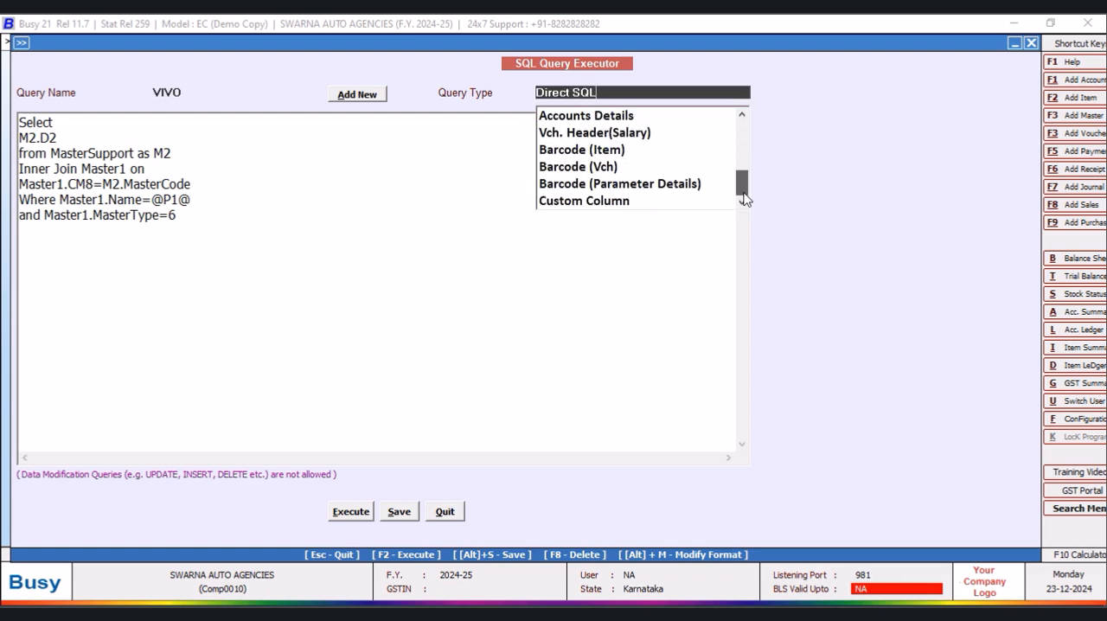
{"action": "left_click", "coordinate": [619, 202]}
{"action": "left_click", "coordinate": [399, 514]}
{"action": "left_click", "coordinate": [655, 351]}
{"action": "left_click", "coordinate": [445, 513]}
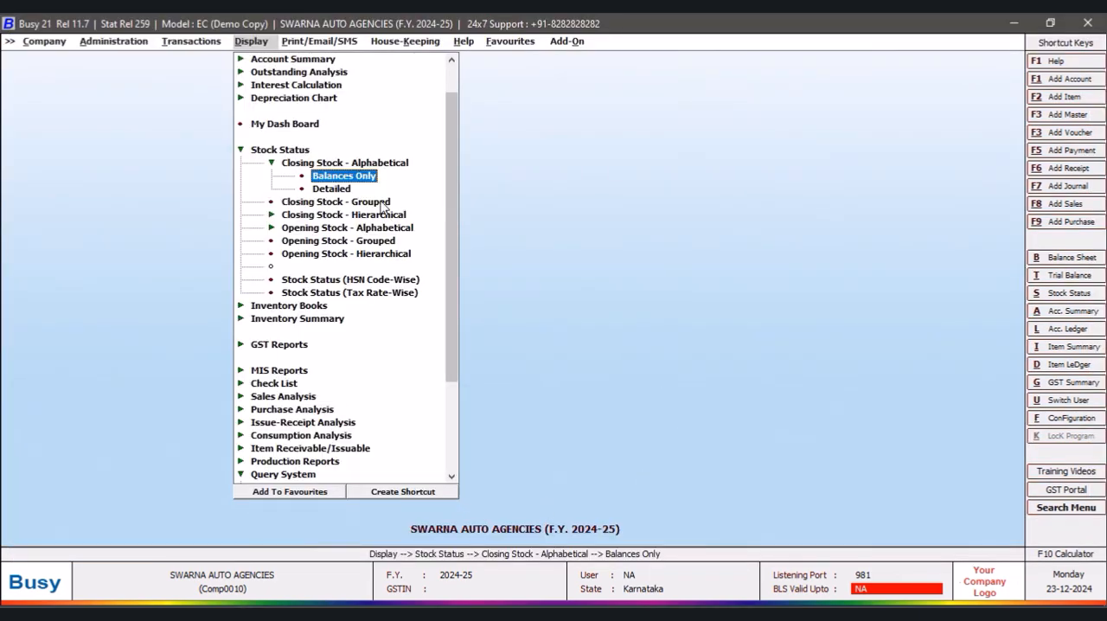
- Generate the alphabetical closing stock report with balances only, for all items in the NEW DESIGN format
{"action": "key", "text": "Return"}
{"action": "left_click", "coordinate": [536, 325]}
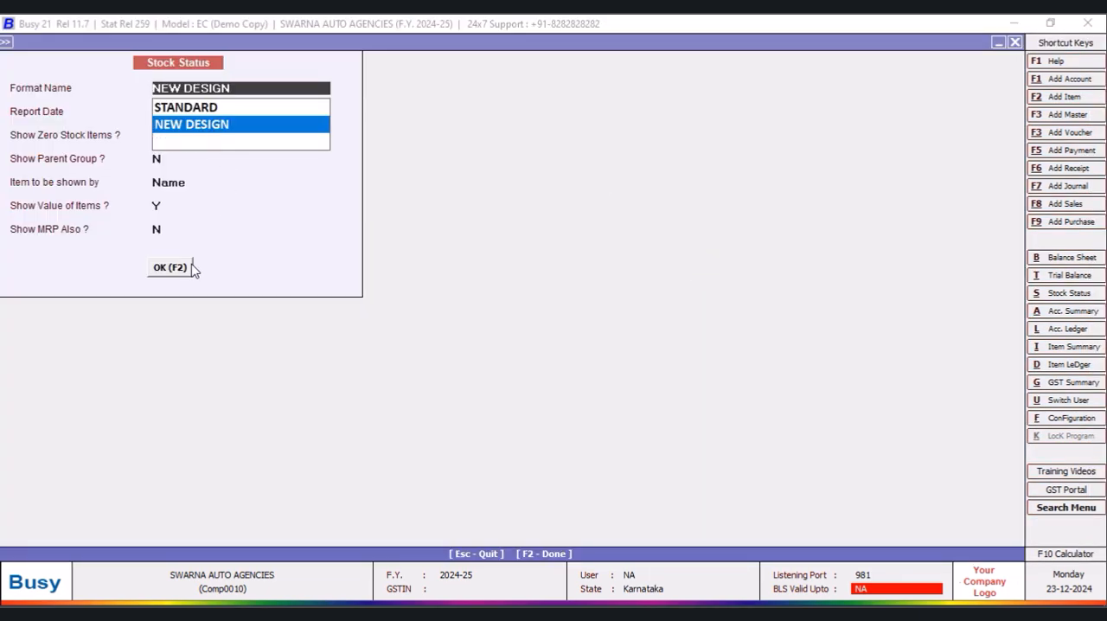
{"action": "left_click", "coordinate": [180, 269]}
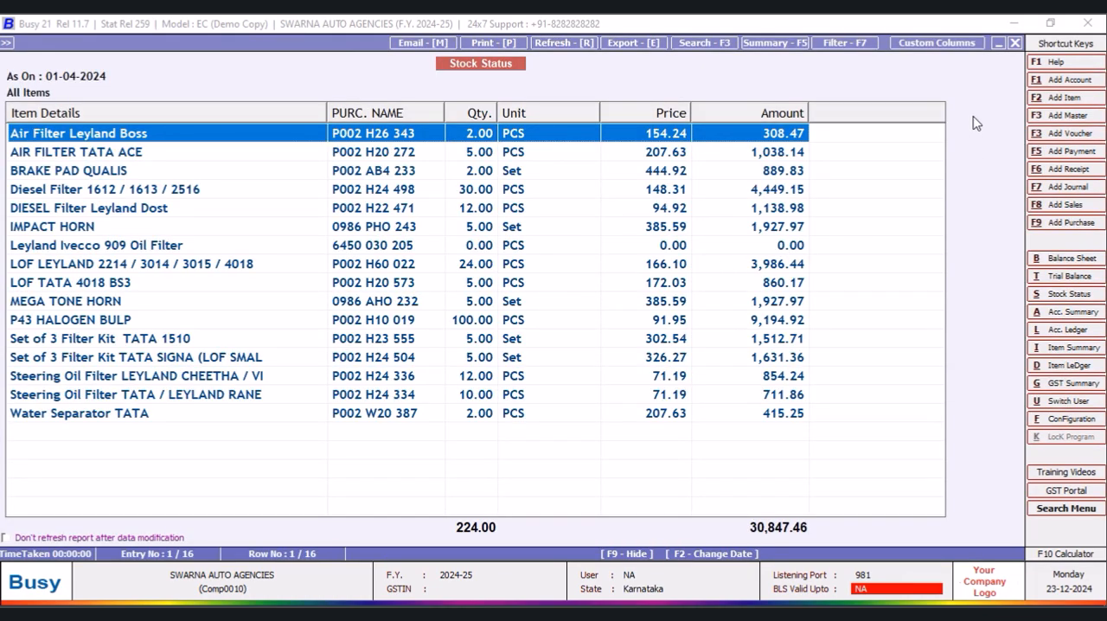
- Add a numeric custom column headed "GST %" to the NEW DESIGN format, positioned after F9
{"action": "left_click", "coordinate": [951, 43]}
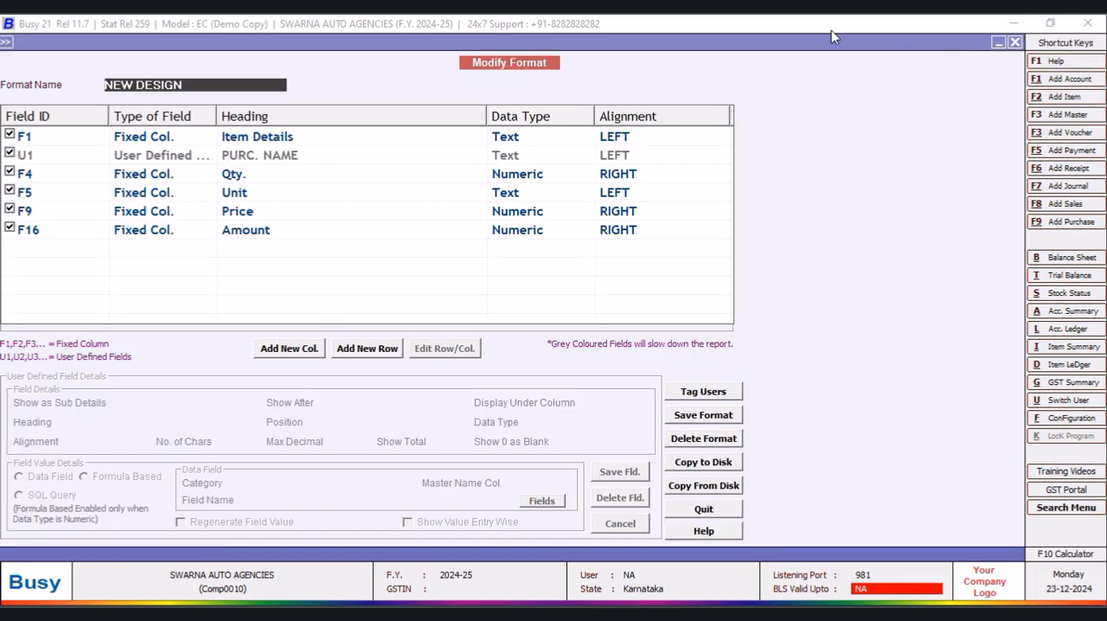
{"action": "left_click", "coordinate": [311, 351]}
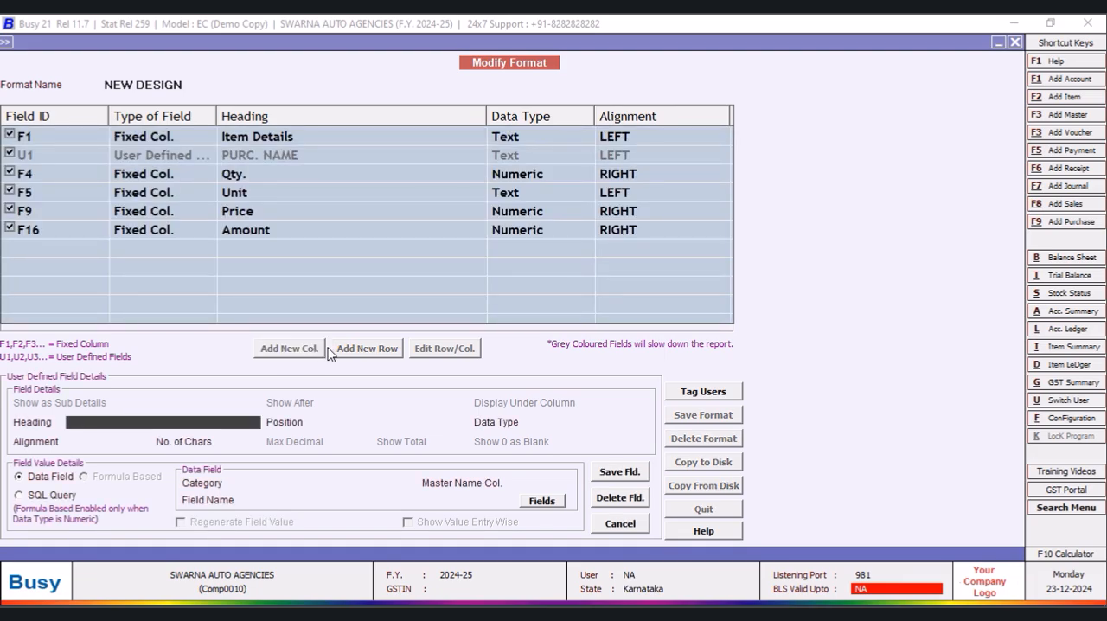
{"action": "type", "text": "ST"}
{"action": "type", "text": "GST"}
{"action": "type", "text": " %"}
{"action": "key", "text": "Return"}
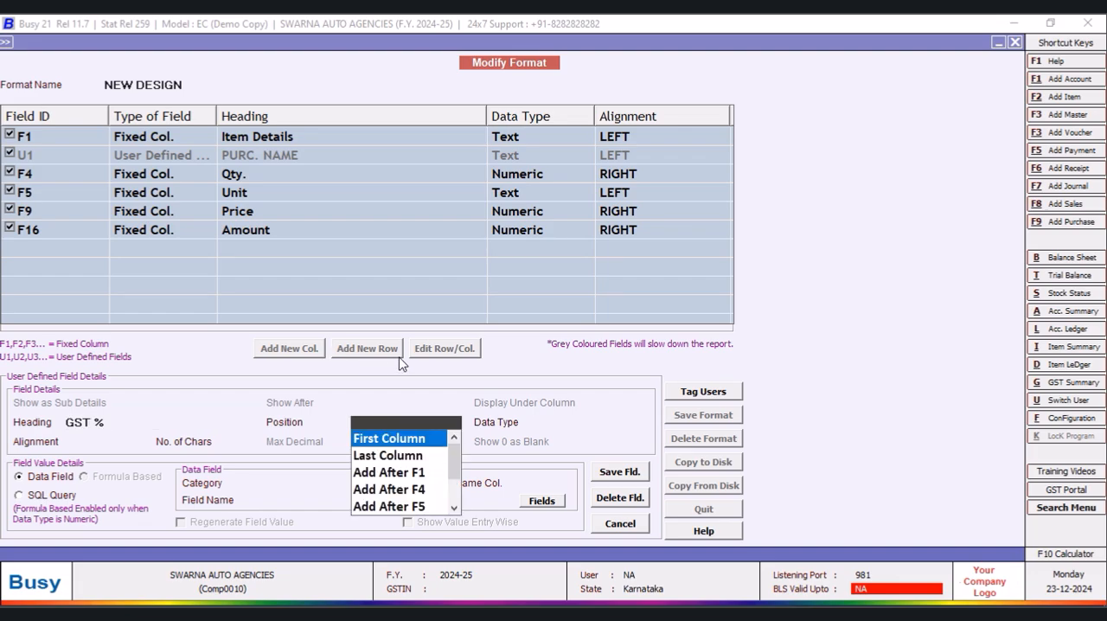
{"action": "left_click_drag", "start_coordinate": [454, 460], "coordinate": [459, 500]}
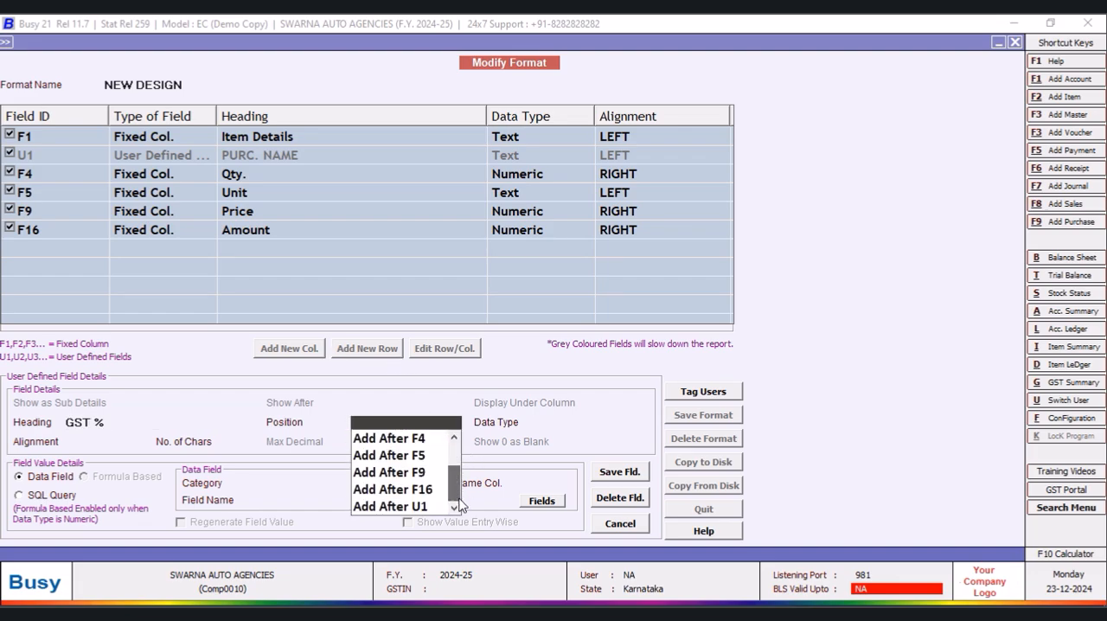
{"action": "left_click", "coordinate": [421, 474]}
{"action": "left_click", "coordinate": [568, 472]}
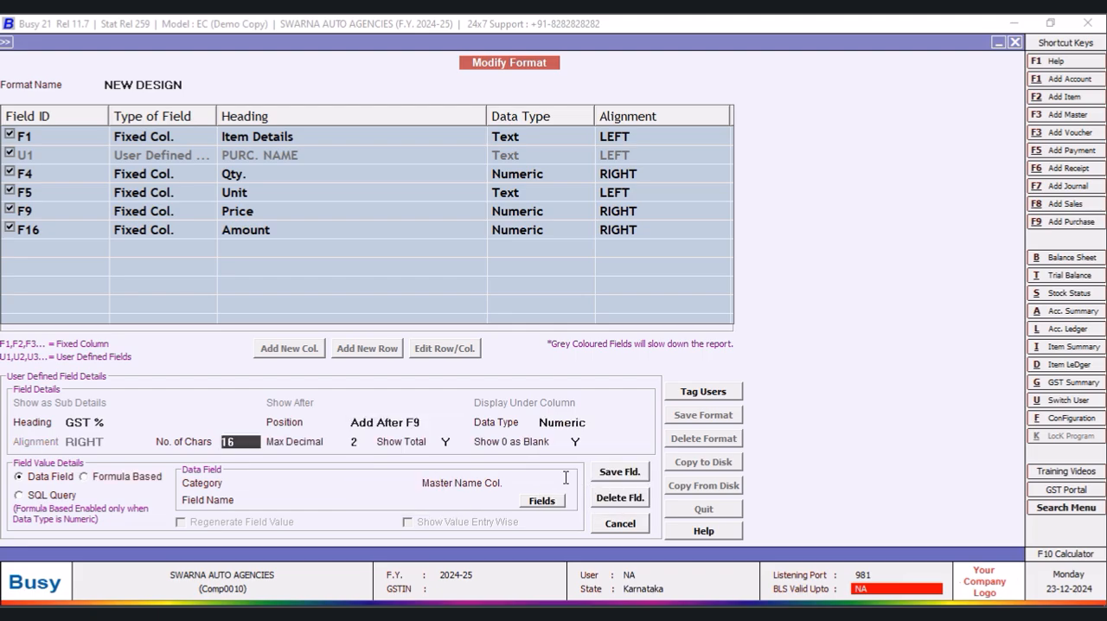
- Set the GST % column's Show Total option to N and its number of characters to 14
{"action": "left_click", "coordinate": [363, 442]}
{"action": "left_click", "coordinate": [454, 442]}
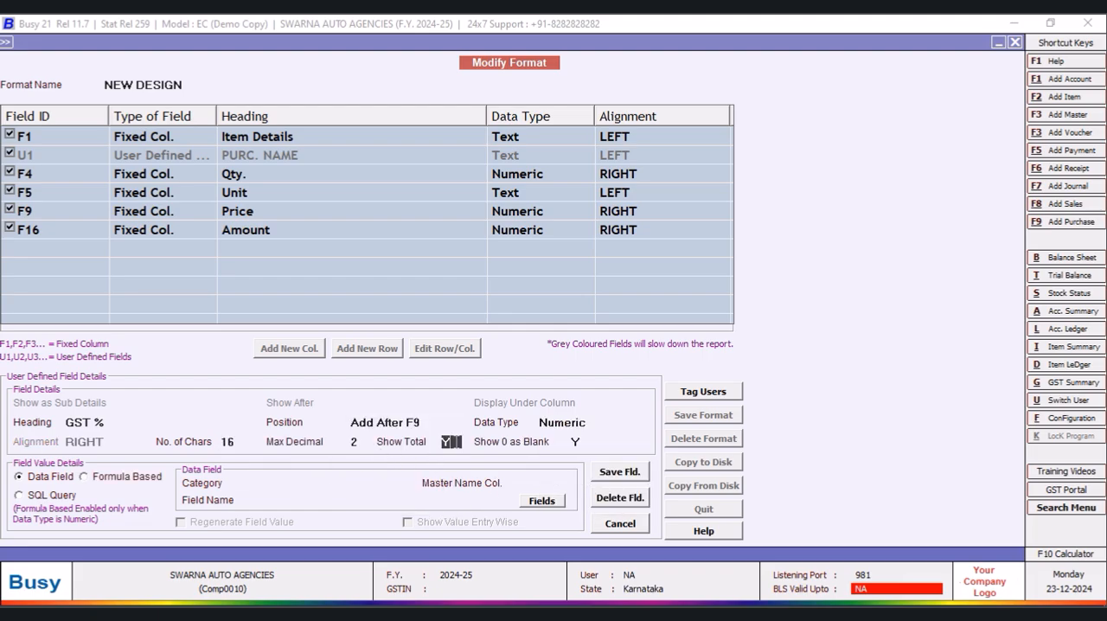
{"action": "type", "text": "N"}
{"action": "left_click", "coordinate": [236, 443]}
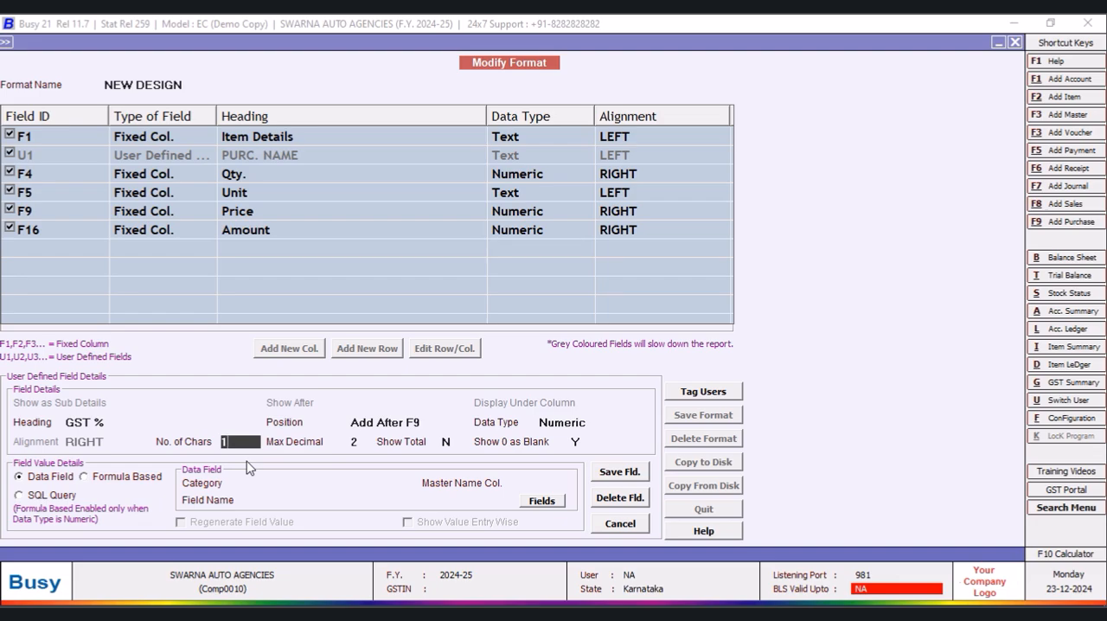
{"action": "type", "text": "14"}
- Base the GST % column on the SQL query VIVO with parameter F1, and save the column and the format
{"action": "left_click", "coordinate": [19, 498]}
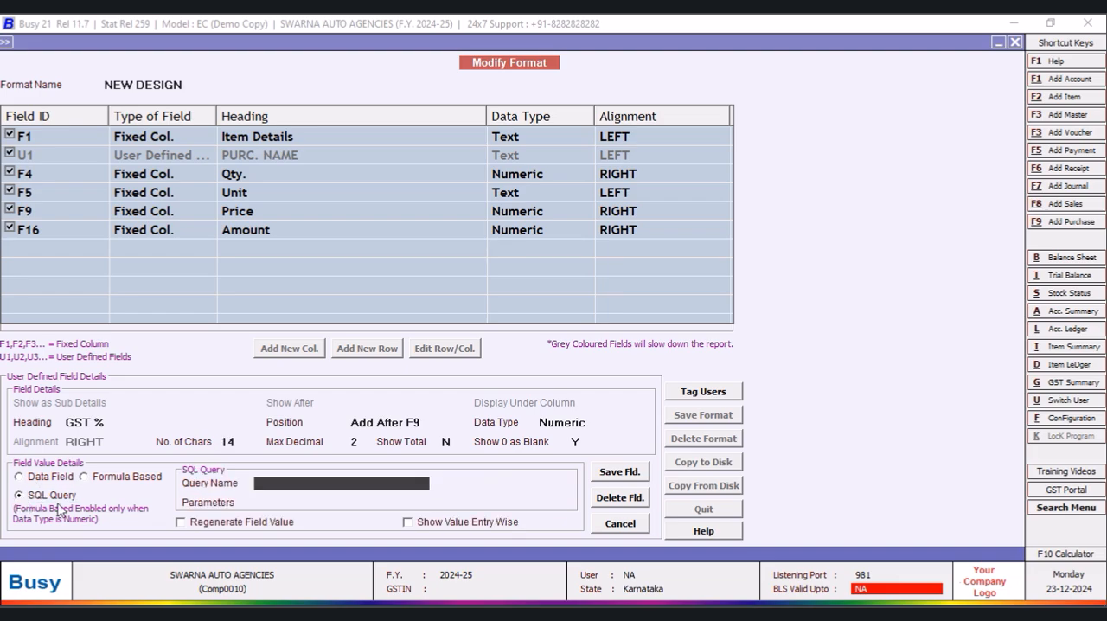
{"action": "type", "text": "VIVO"}
{"action": "key", "text": "Return"}
{"action": "type", "text": "F1"}
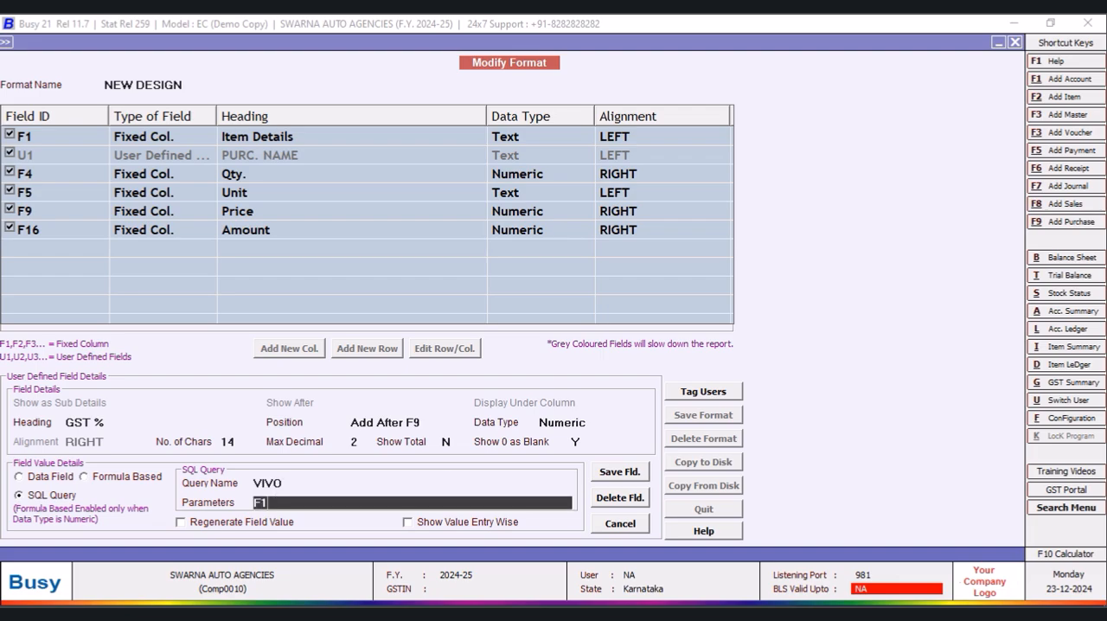
{"action": "left_click", "coordinate": [634, 472]}
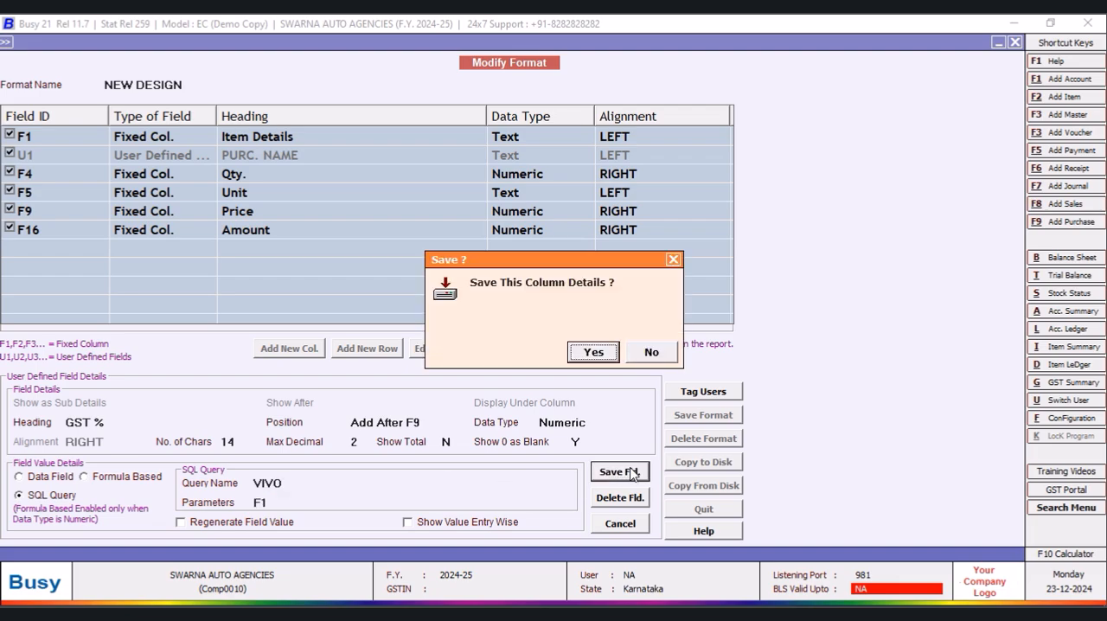
{"action": "left_click", "coordinate": [585, 355]}
{"action": "left_click", "coordinate": [702, 417]}
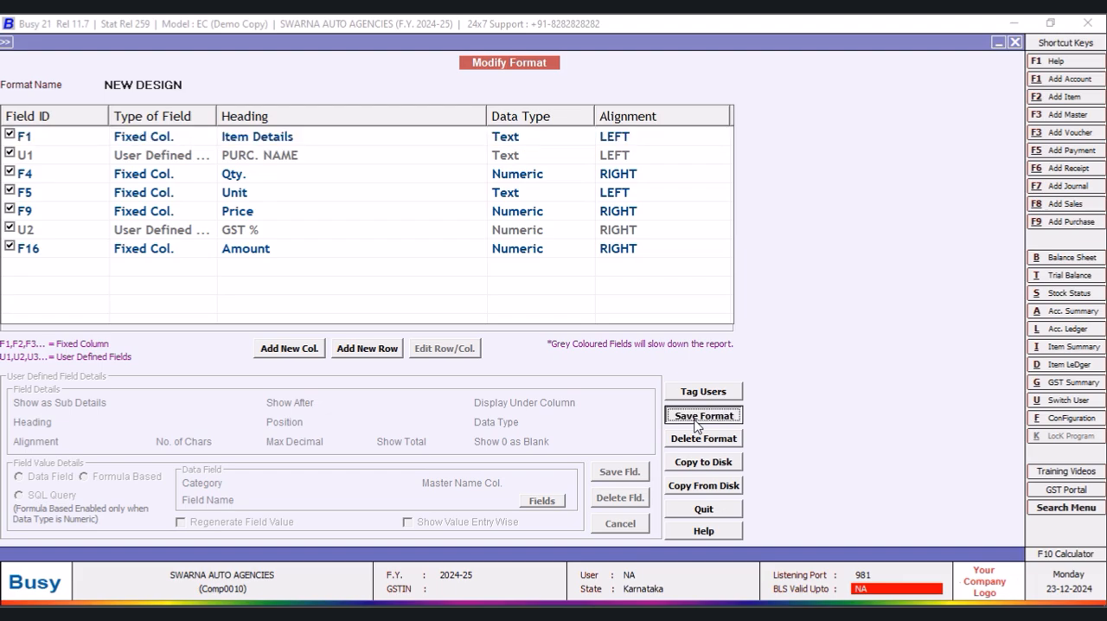
{"action": "left_click", "coordinate": [609, 362]}
{"action": "left_click", "coordinate": [645, 350]}
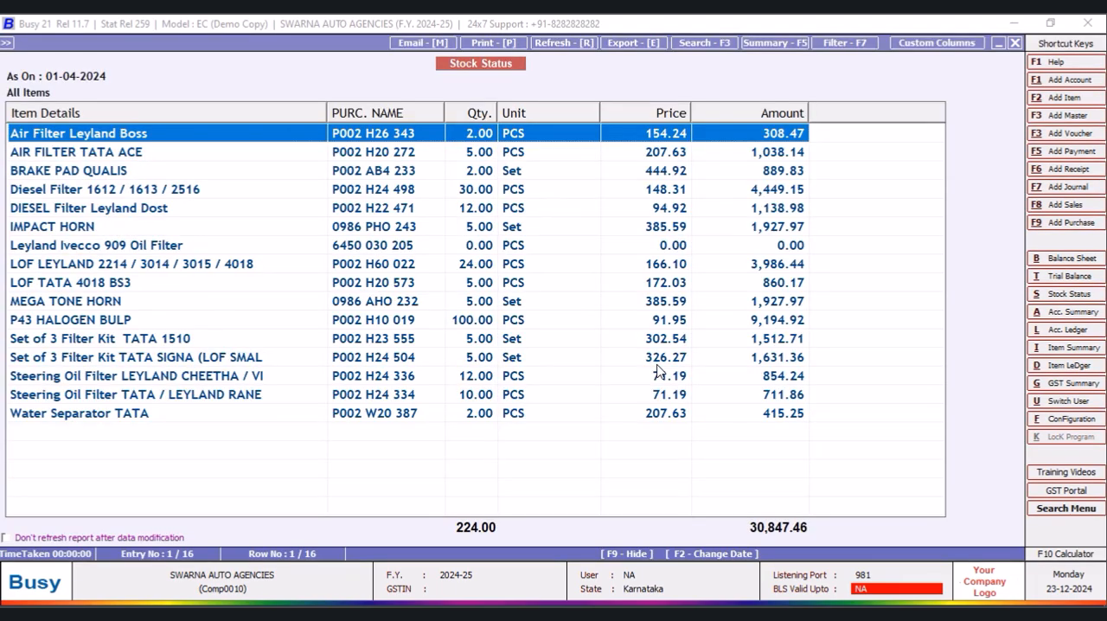
- Regenerate the stock status report in the NEW DESIGN format and narrow the Unit column slightly
{"action": "left_click", "coordinate": [1015, 43]}
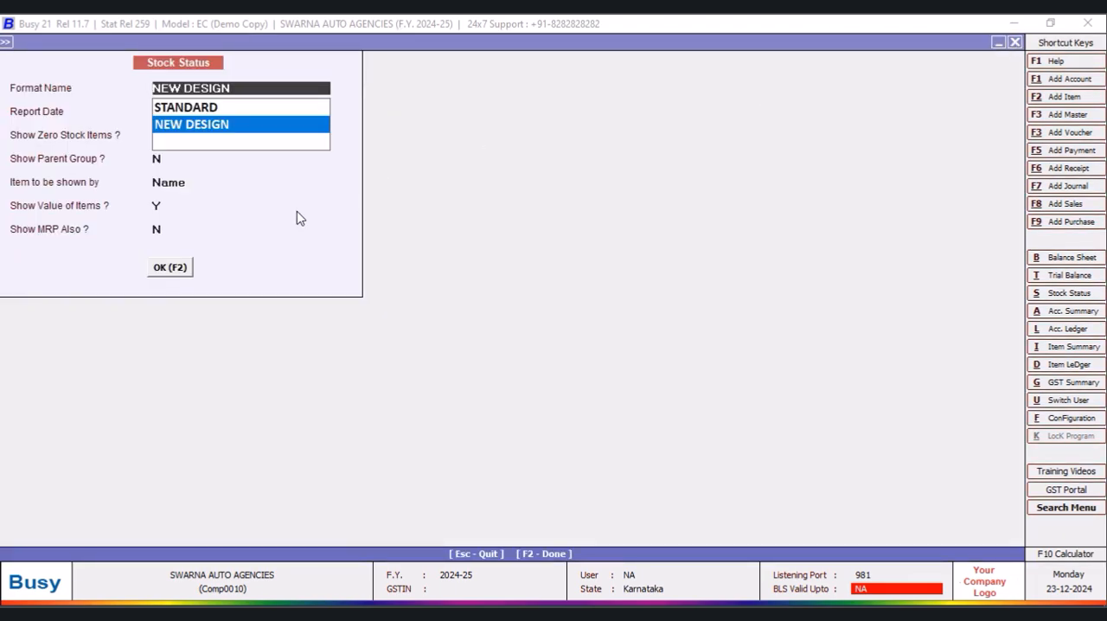
{"action": "left_click", "coordinate": [168, 268]}
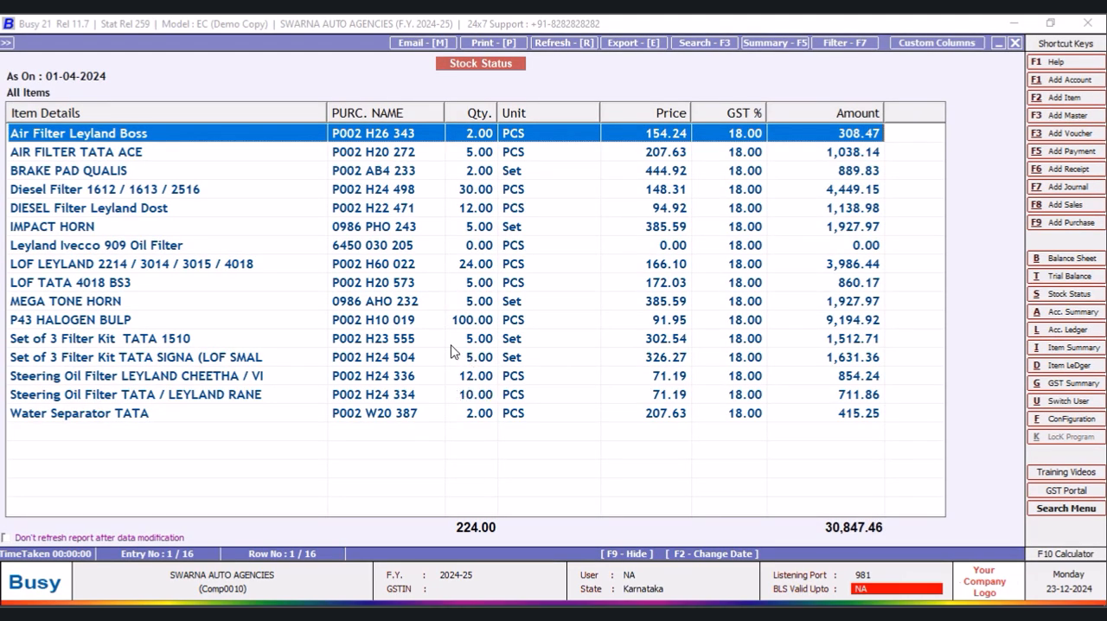
{"action": "left_click_drag", "start_coordinate": [601, 110], "coordinate": [576, 112]}
{"action": "left_click", "coordinate": [937, 48]}
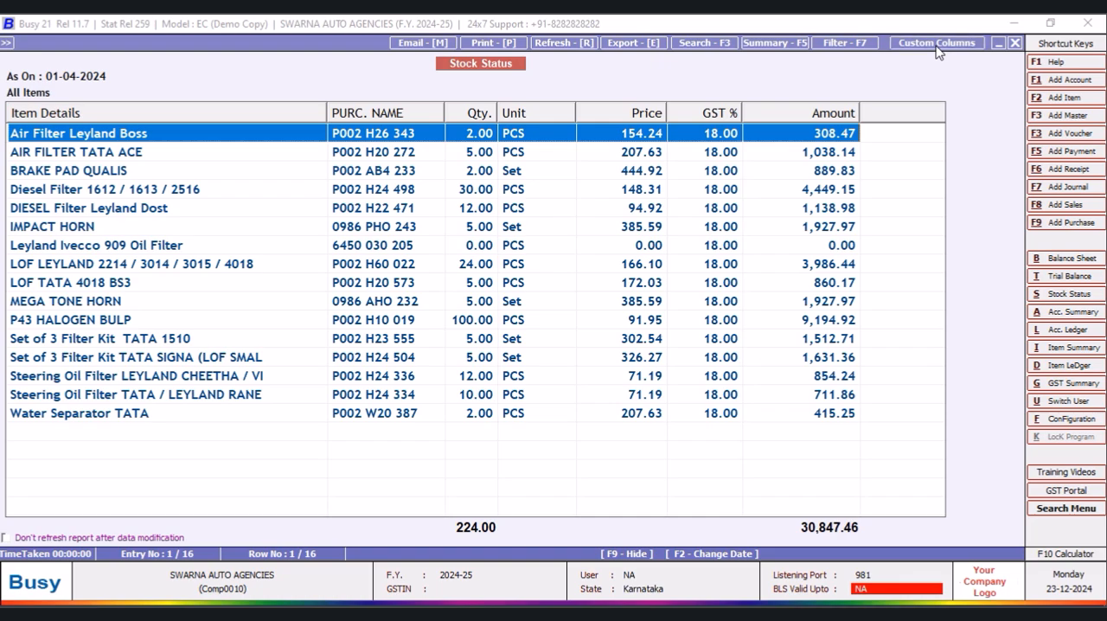
{"action": "left_click", "coordinate": [247, 197]}
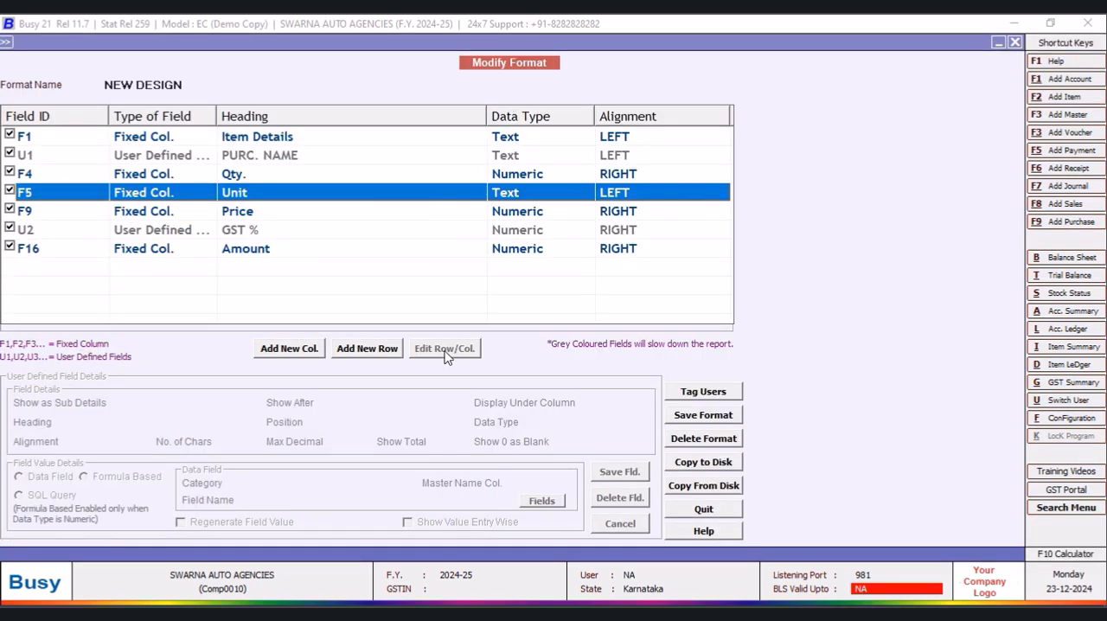
{"action": "left_click", "coordinate": [709, 512]}
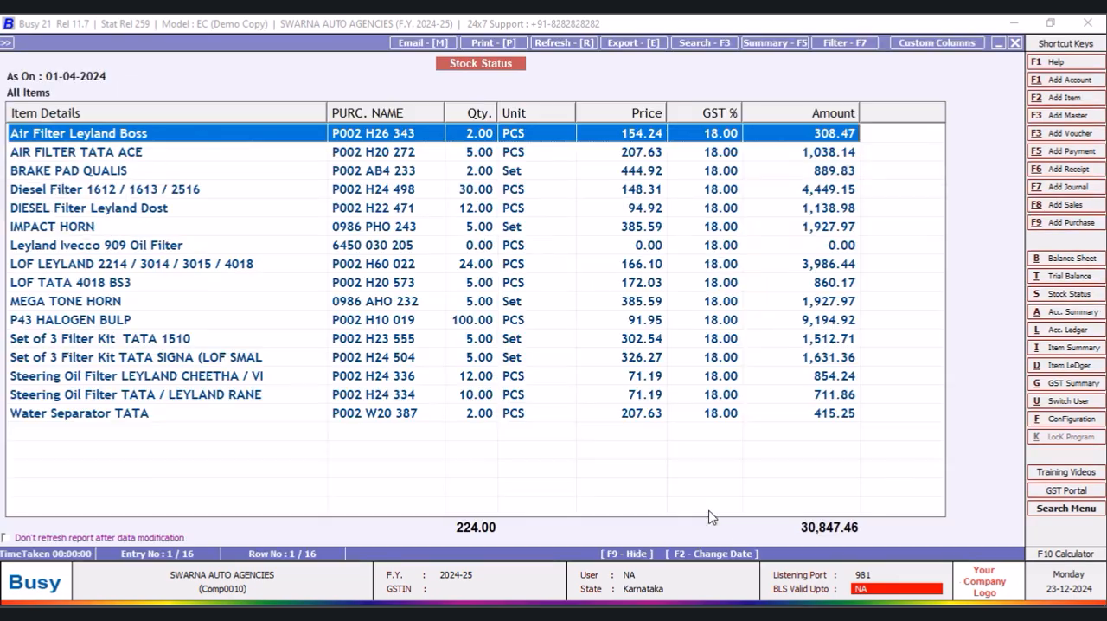
- Add a numeric custom column headed "NETT RATE" after U2 in the NEW DESIGN format, with Show Total set to N
{"action": "left_click", "coordinate": [937, 42]}
{"action": "left_click", "coordinate": [289, 353]}
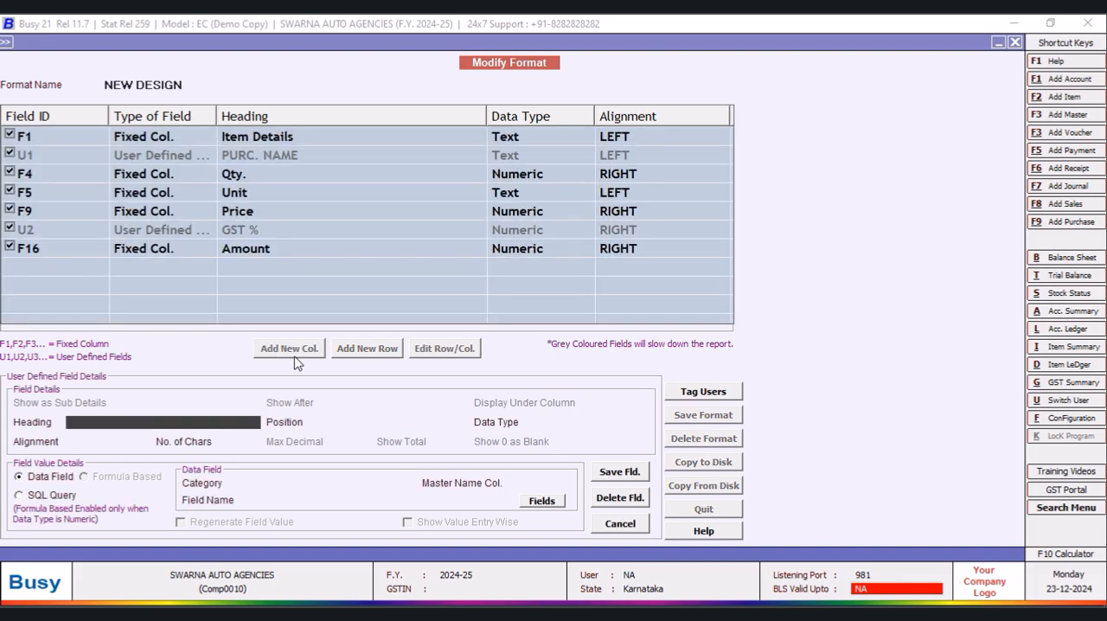
{"action": "type", "text": "NETT RATE"}
{"action": "key", "text": "Return"}
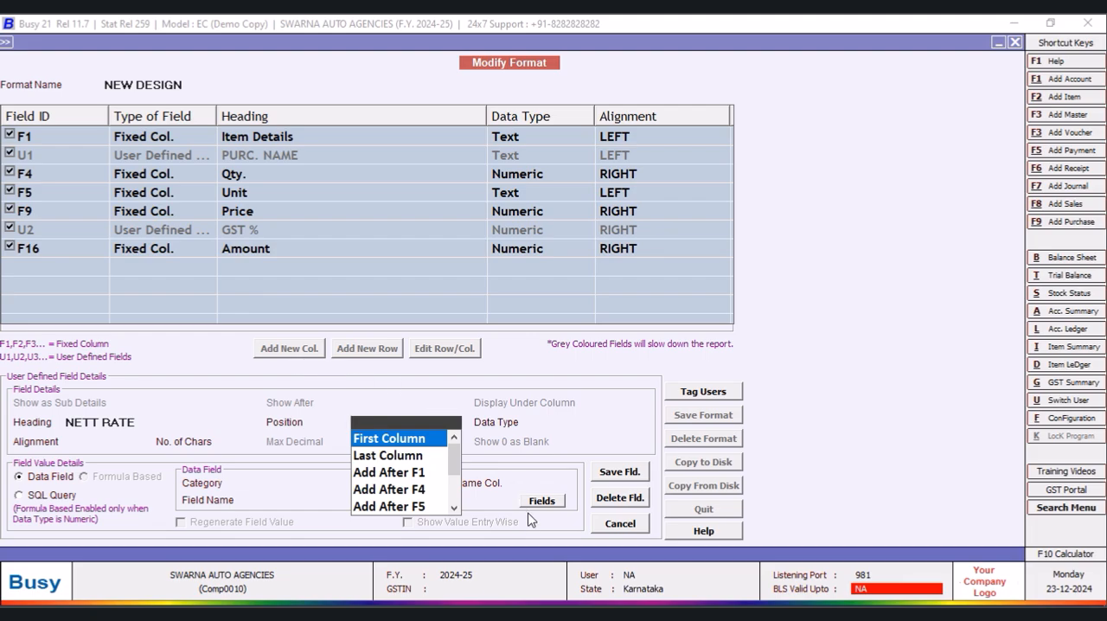
{"action": "scroll", "coordinate": [449, 454], "scroll_direction": "down", "scroll_amount": 2}
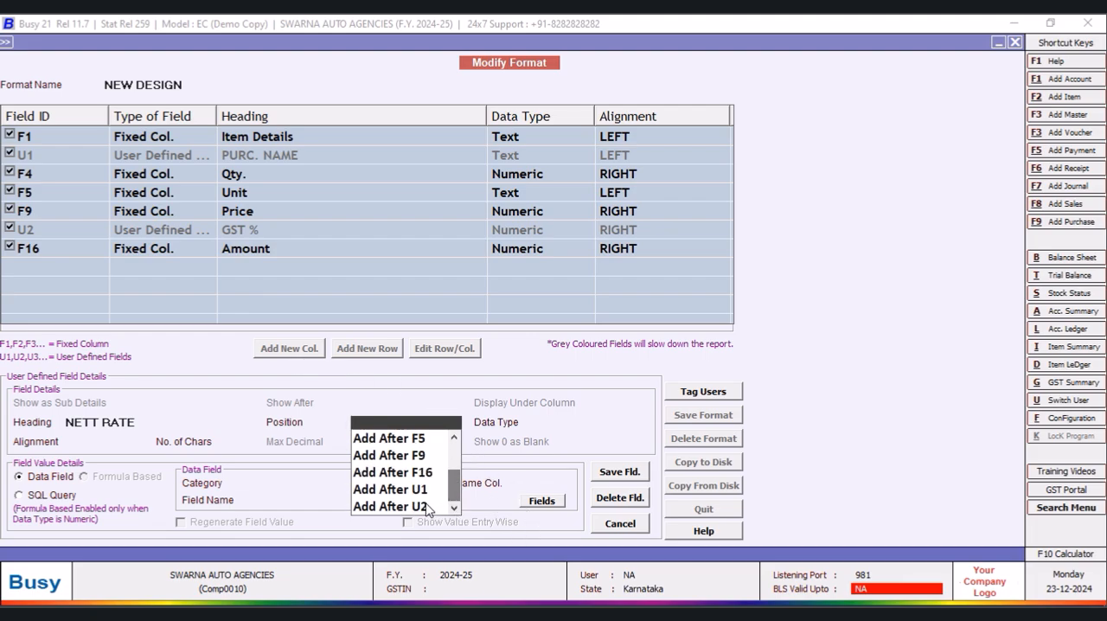
{"action": "left_click", "coordinate": [427, 507]}
{"action": "left_click", "coordinate": [557, 474]}
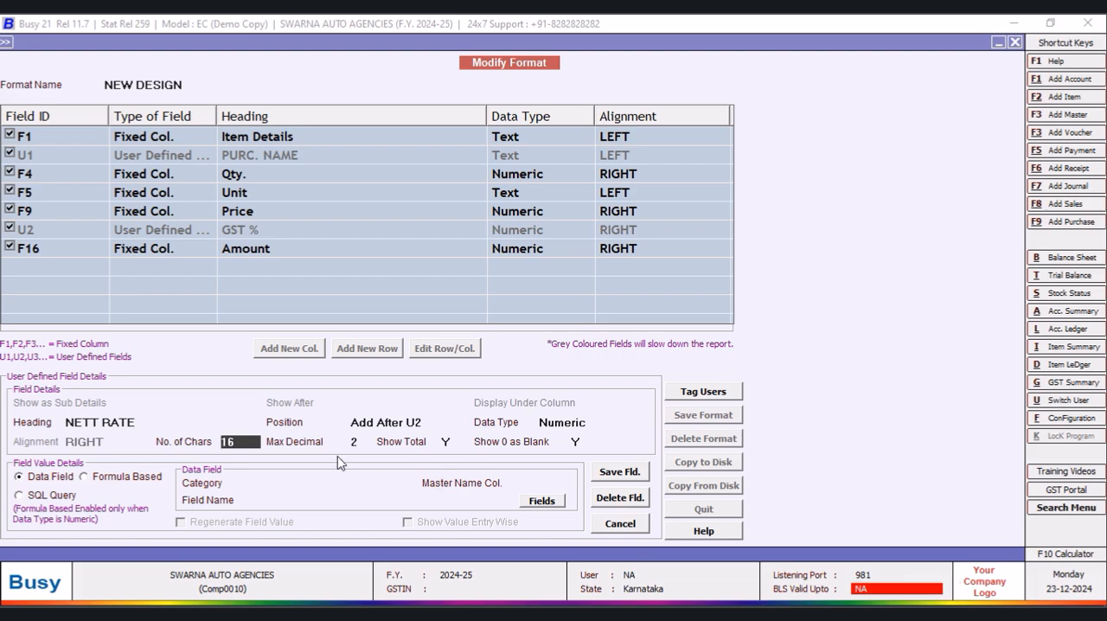
{"action": "left_click", "coordinate": [363, 439]}
{"action": "left_click", "coordinate": [456, 444]}
{"action": "type", "text": "N"}
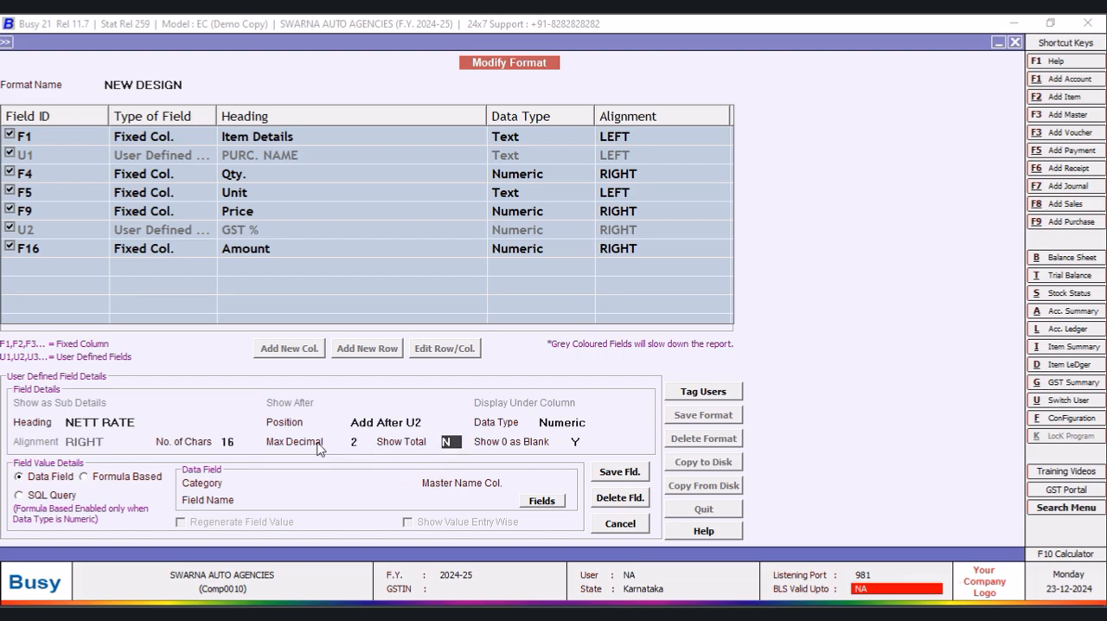
- Make the NETT RATE column formula based, using the formula (F9*U2/100+F9)
{"action": "left_click", "coordinate": [20, 497]}
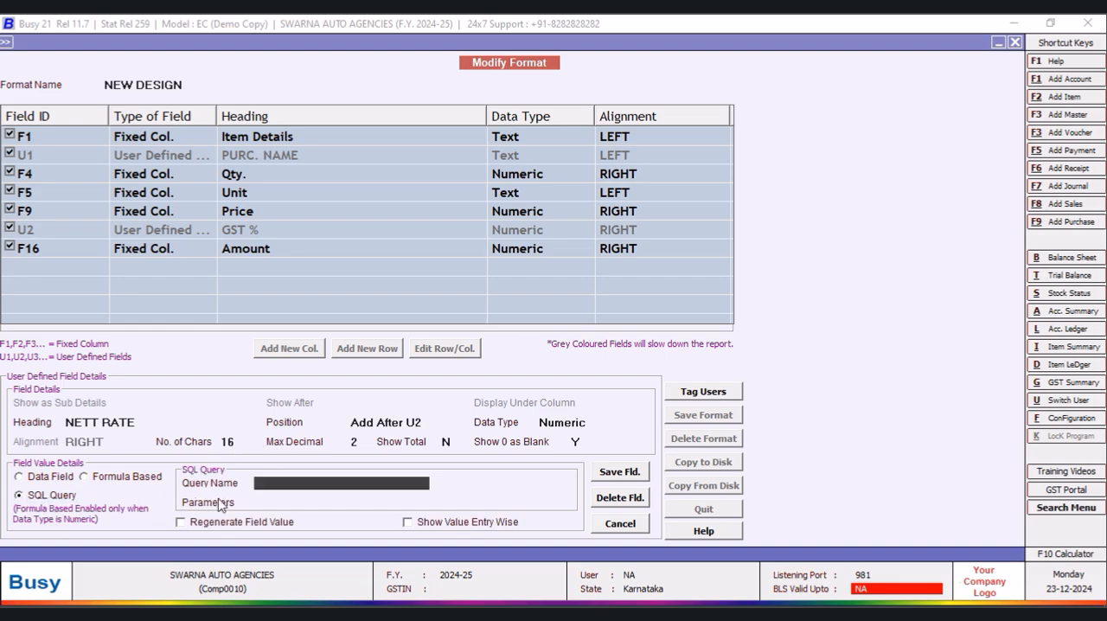
{"action": "left_click", "coordinate": [84, 477]}
{"action": "type", "text": "F9*U"}
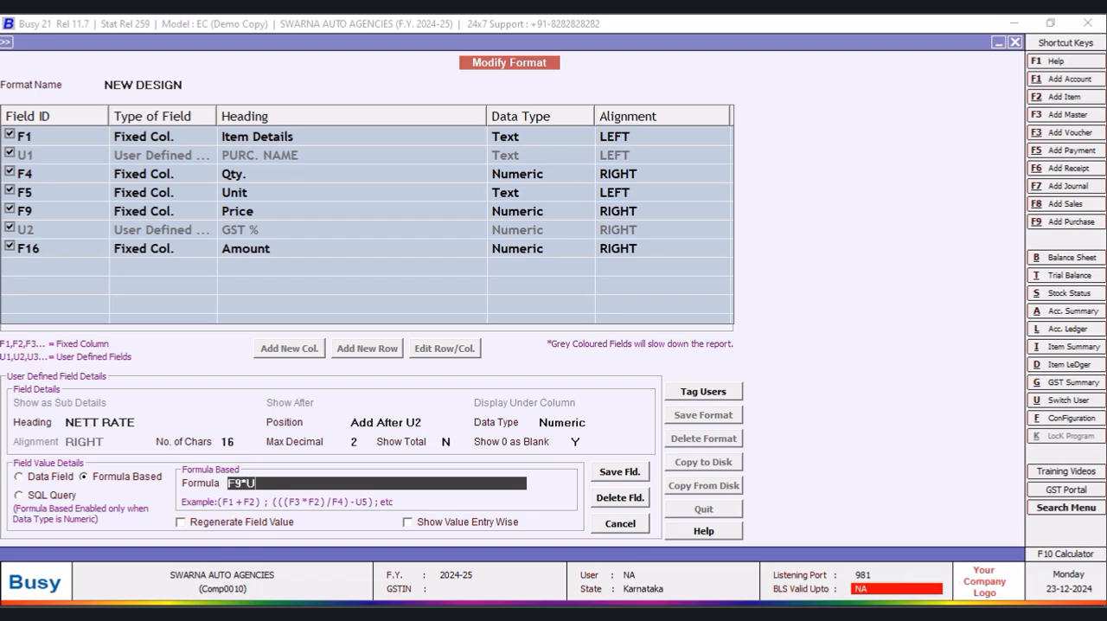
{"action": "type", "text": "2/100+F9"}
{"action": "key", "text": "Return"}
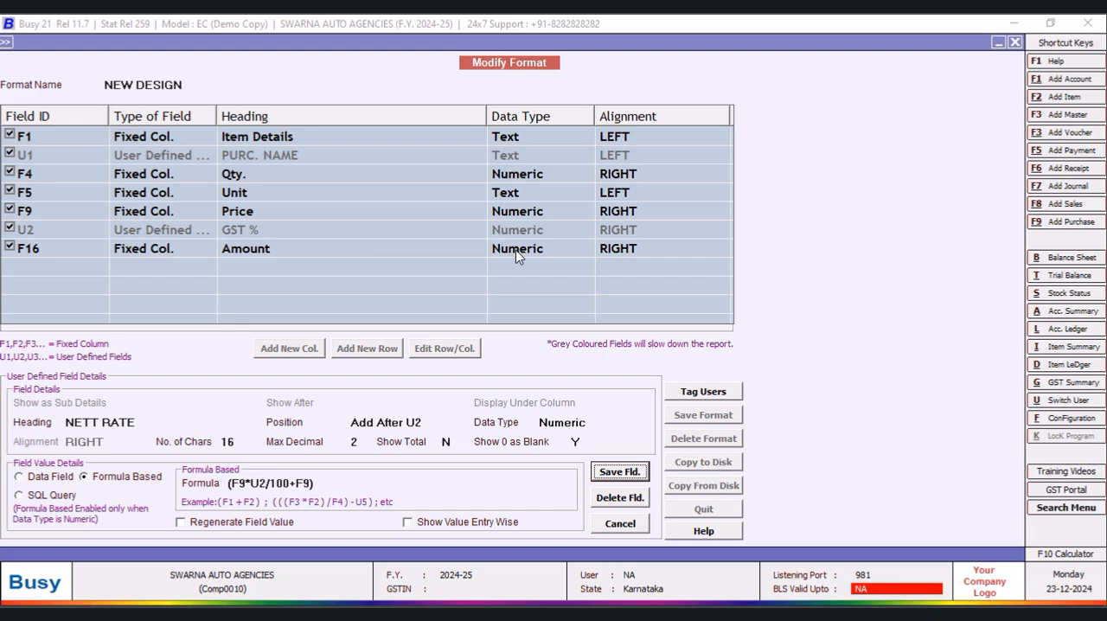
- Save the NETT RATE column details and the modified NEW DESIGN format
{"action": "left_click", "coordinate": [621, 474]}
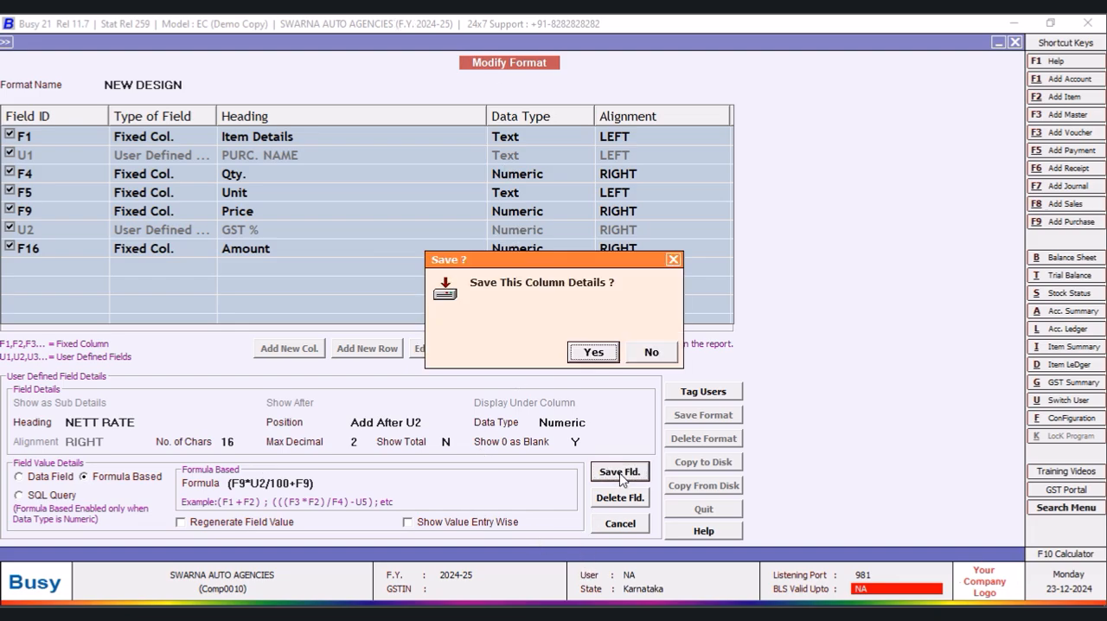
{"action": "left_click", "coordinate": [593, 352]}
{"action": "left_click", "coordinate": [704, 419]}
{"action": "left_click", "coordinate": [598, 353]}
{"action": "left_click", "coordinate": [656, 354]}
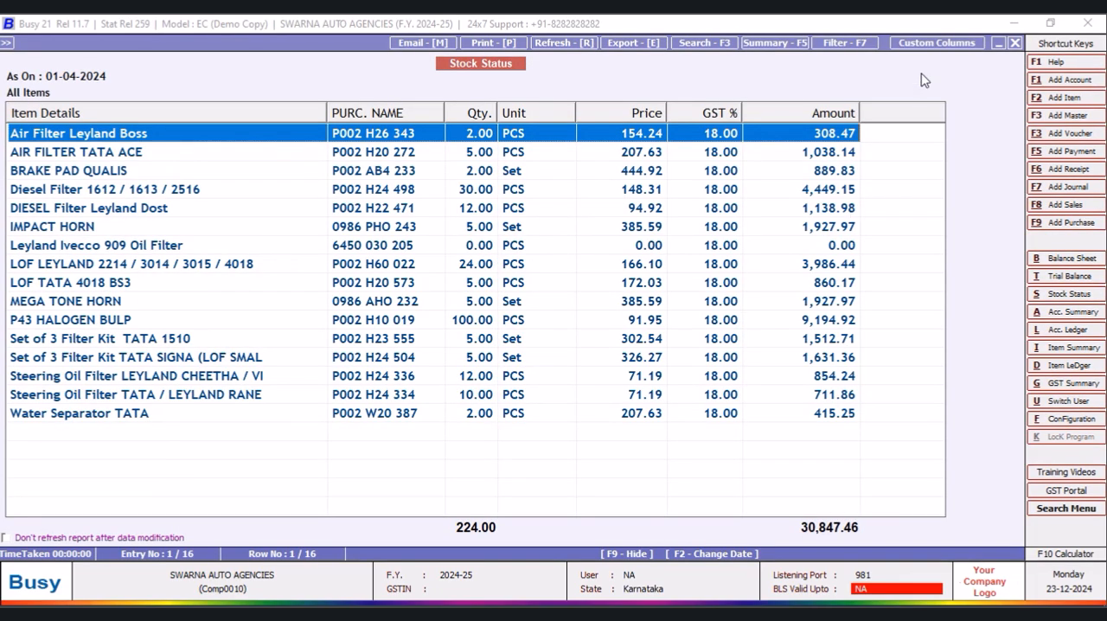
- Regenerate the stock status report for all items in the NEW DESIGN format, and close it back to the main screen
{"action": "left_click", "coordinate": [1015, 42]}
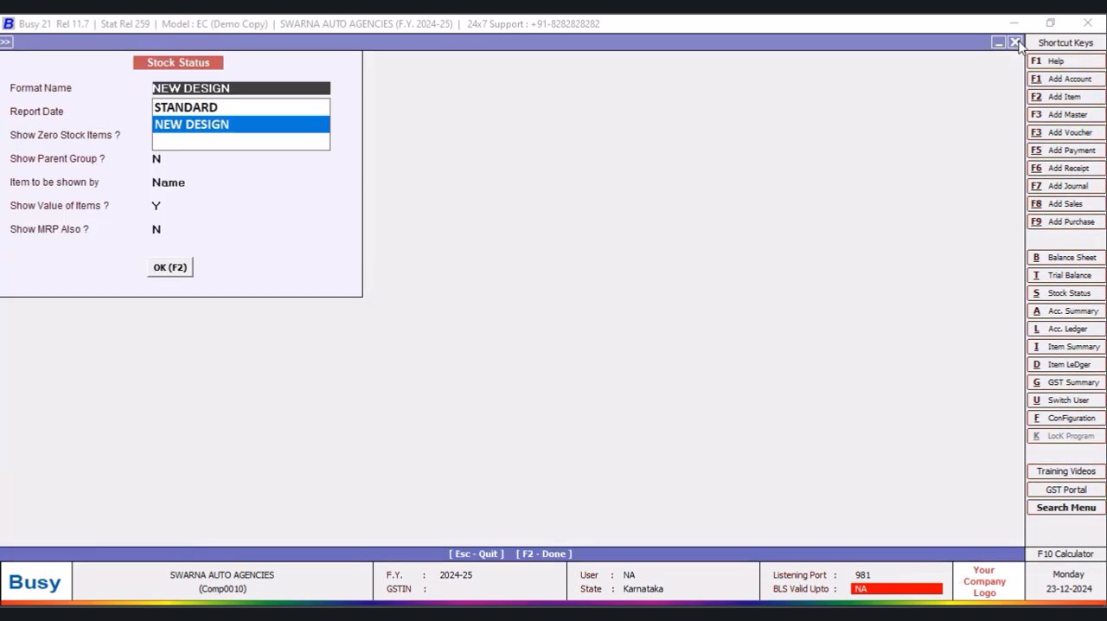
{"action": "left_click", "coordinate": [172, 267]}
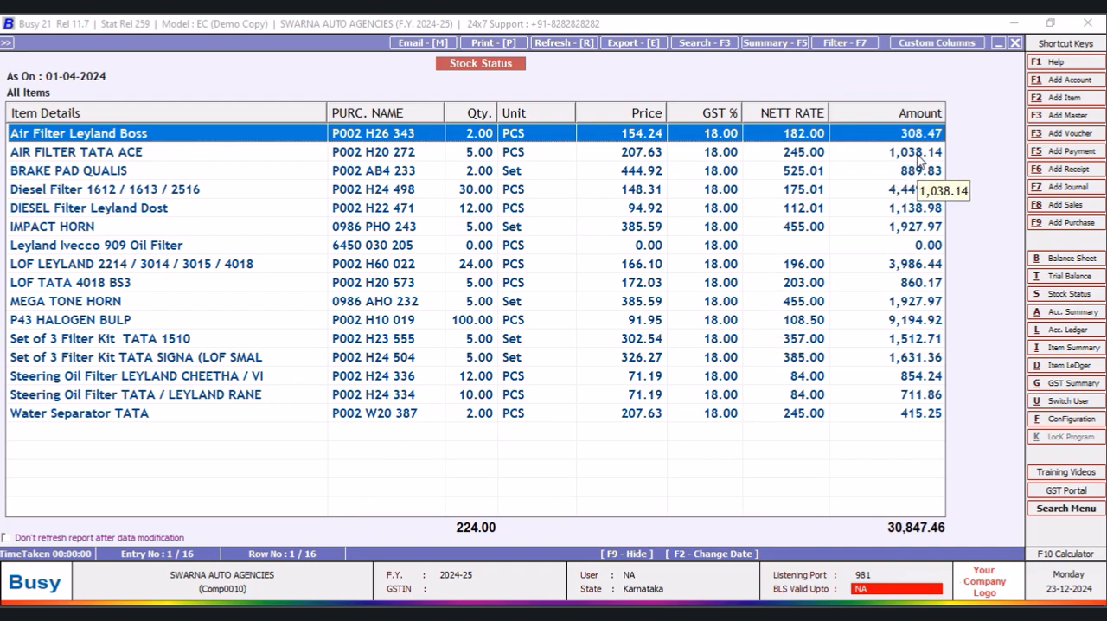
{"action": "left_click", "coordinate": [1018, 43]}
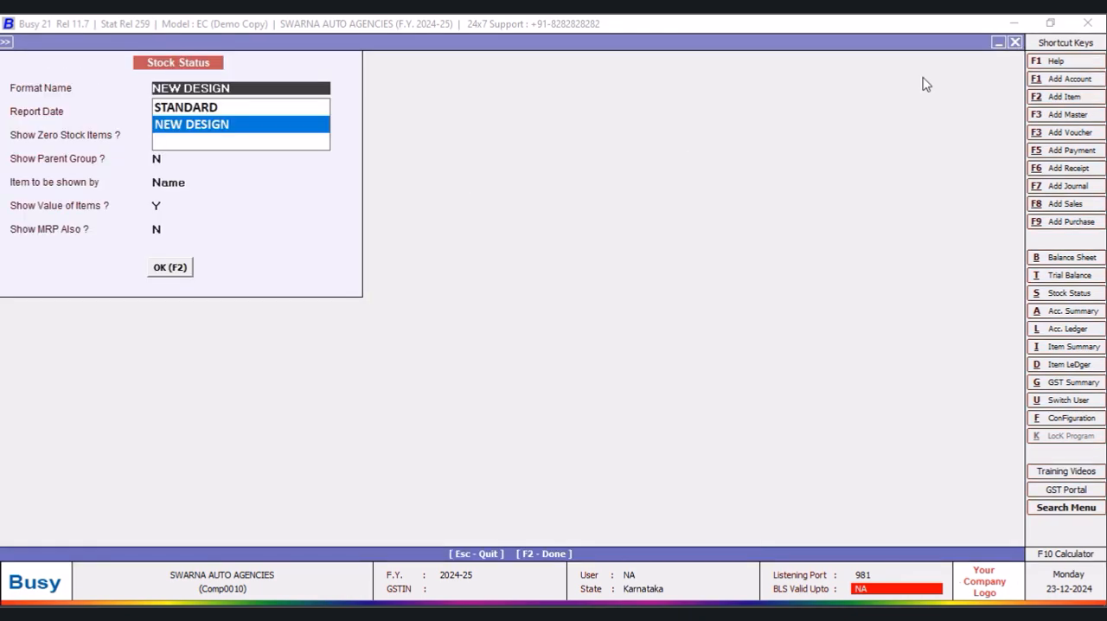
{"action": "left_click", "coordinate": [1016, 43]}
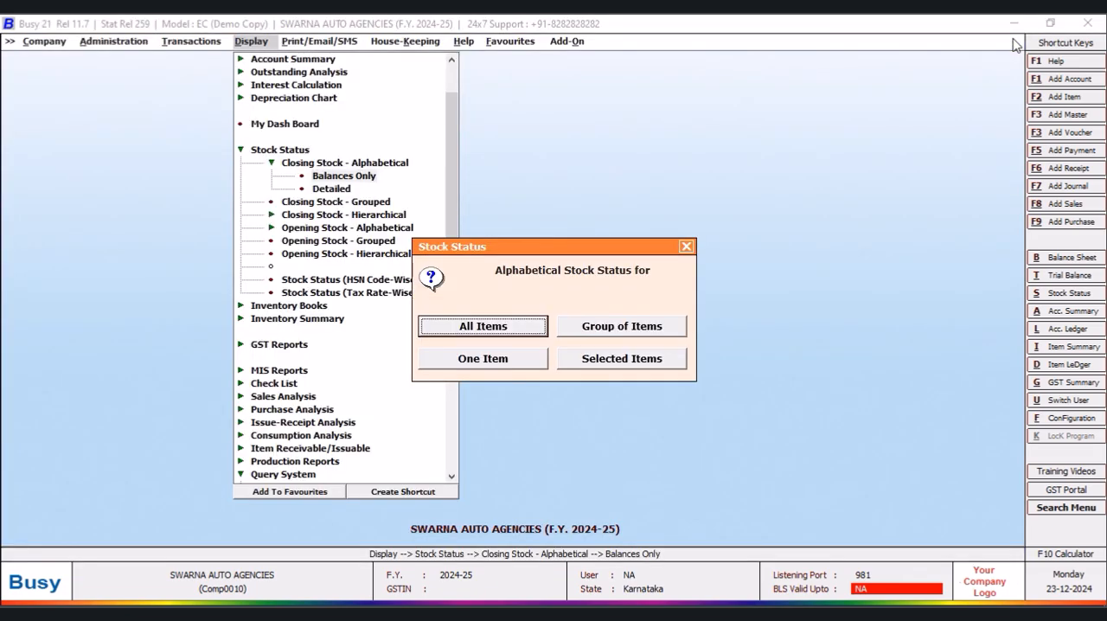
{"action": "left_click", "coordinate": [686, 247]}
- Open the list of all item masters
{"action": "left_click", "coordinate": [112, 41]}
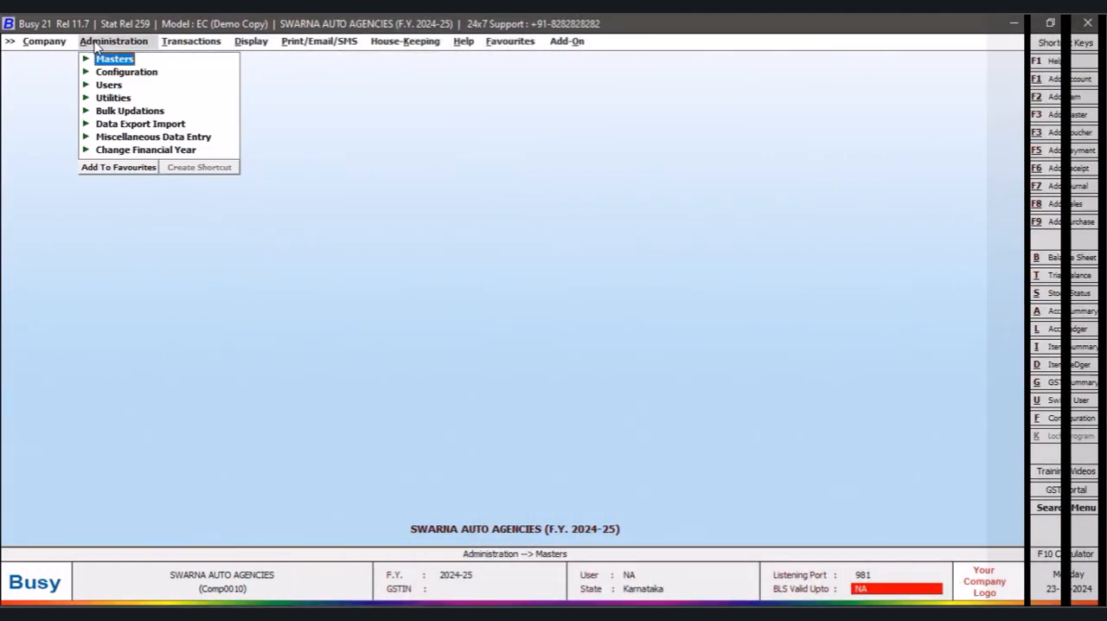
{"action": "left_click", "coordinate": [106, 59]}
{"action": "left_click", "coordinate": [139, 123]}
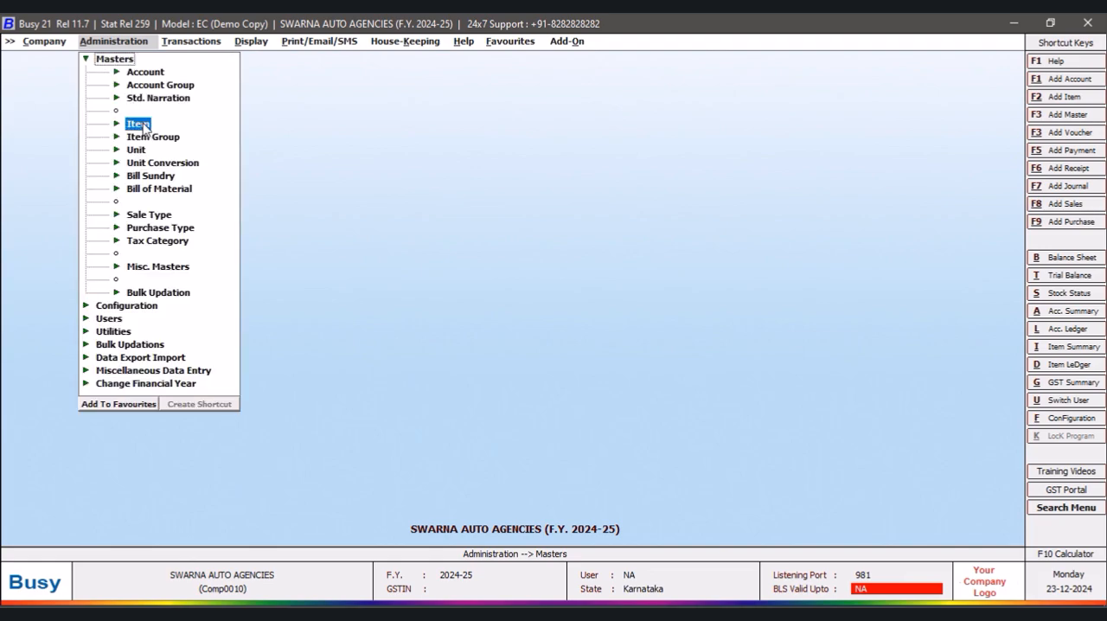
{"action": "left_click", "coordinate": [164, 163]}
{"action": "left_click", "coordinate": [473, 345]}
{"action": "left_click", "coordinate": [473, 345]}
{"action": "left_click", "coordinate": [469, 344]}
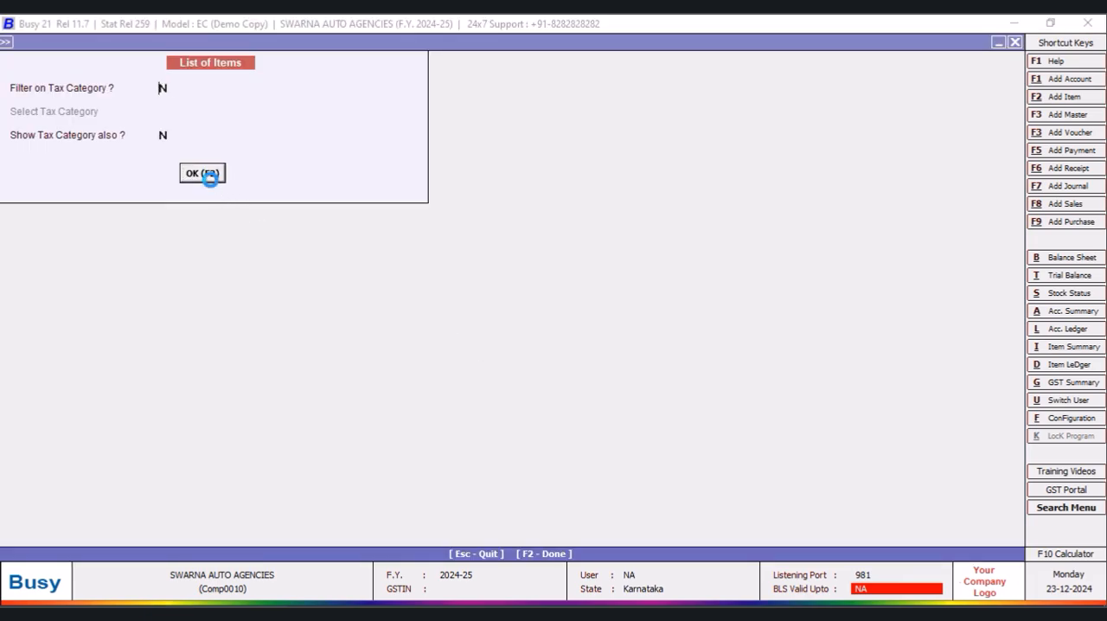
{"action": "left_click", "coordinate": [204, 174]}
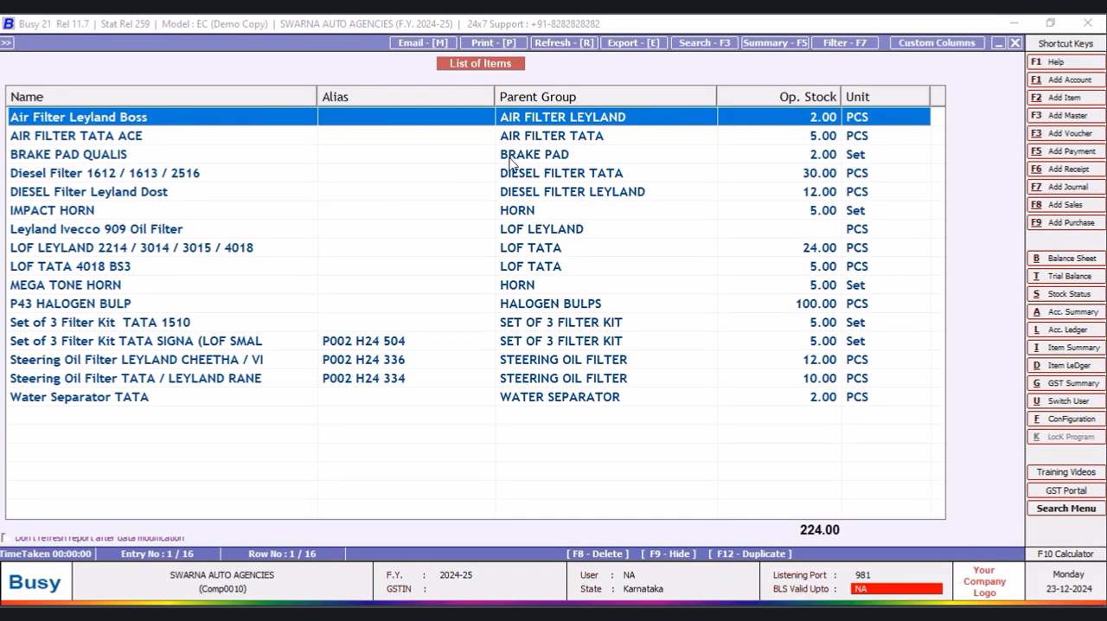
- Open the item master for Set of 3 Filter Kit TATA SIGNA (LOF SMAL and replace its alias with text starting "SET OF"
{"action": "left_click", "coordinate": [394, 342]}
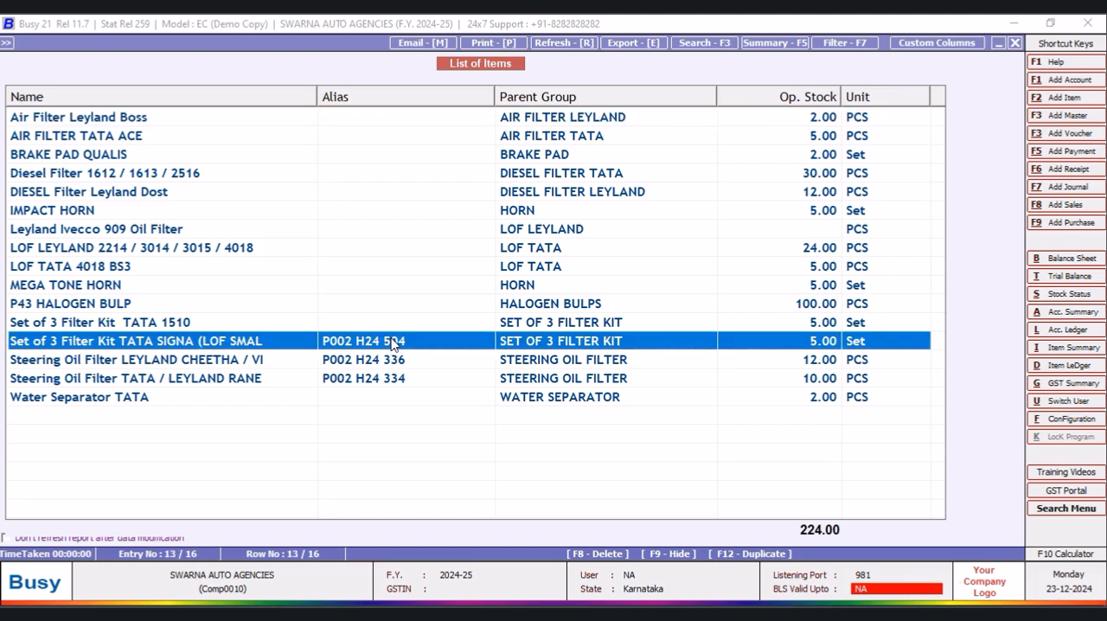
{"action": "double_click", "coordinate": [392, 339]}
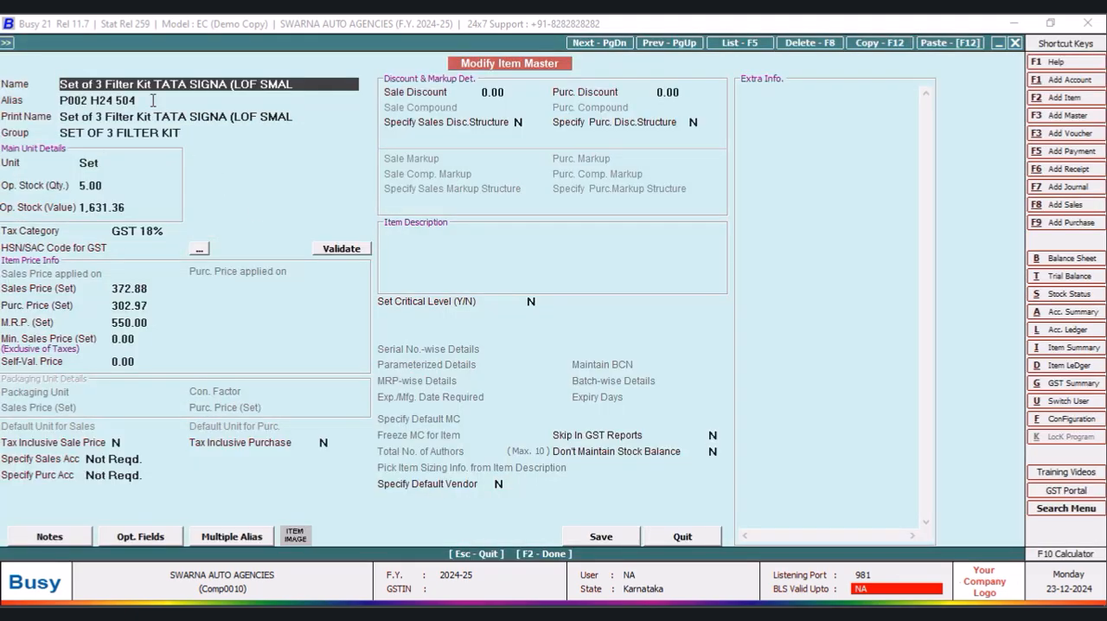
{"action": "left_click_drag", "start_coordinate": [154, 101], "coordinate": [39, 100]}
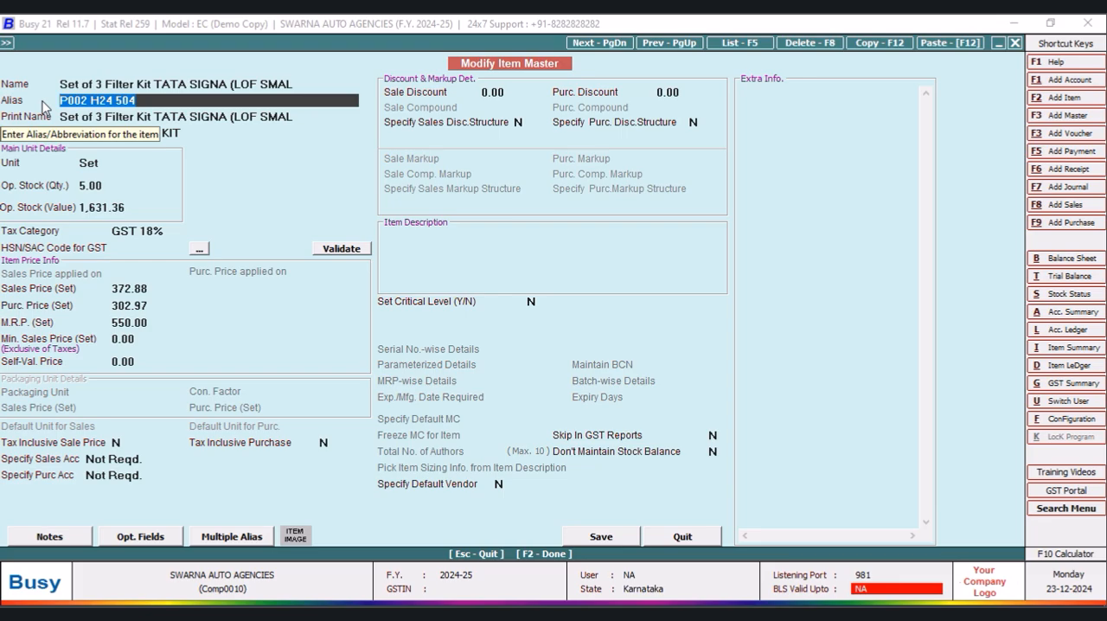
{"action": "type", "text": "SET OF 3 SIGNA"}
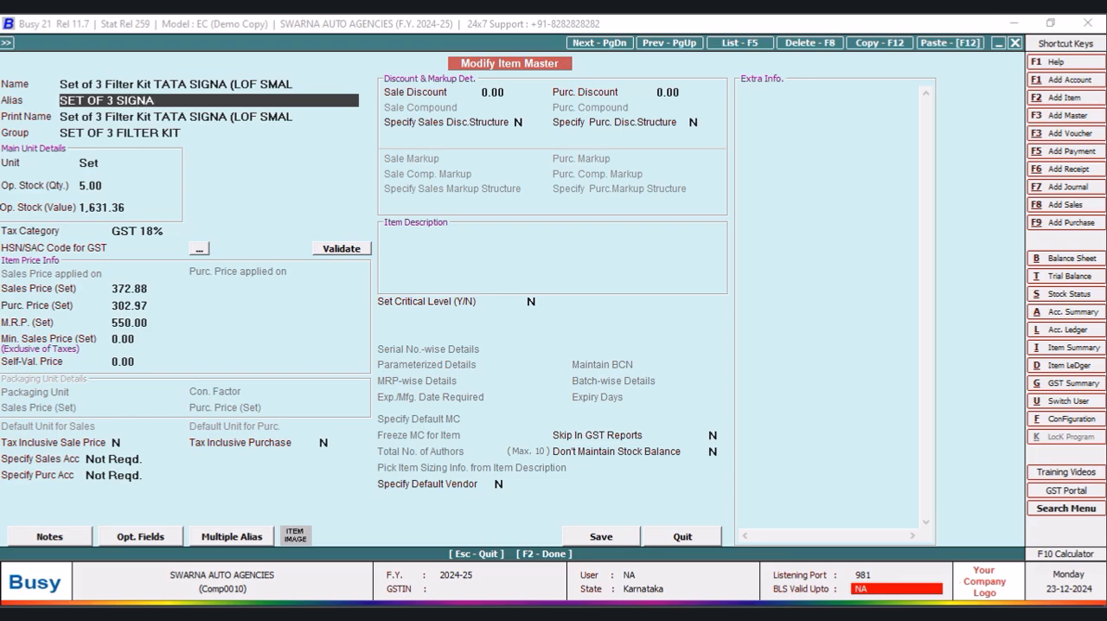
- Save the Set of 3 Filter Kit TATA SIGNA (LOF SMAL item master with the alias SET OF 3 SIGNA
{"action": "key", "text": "Return"}
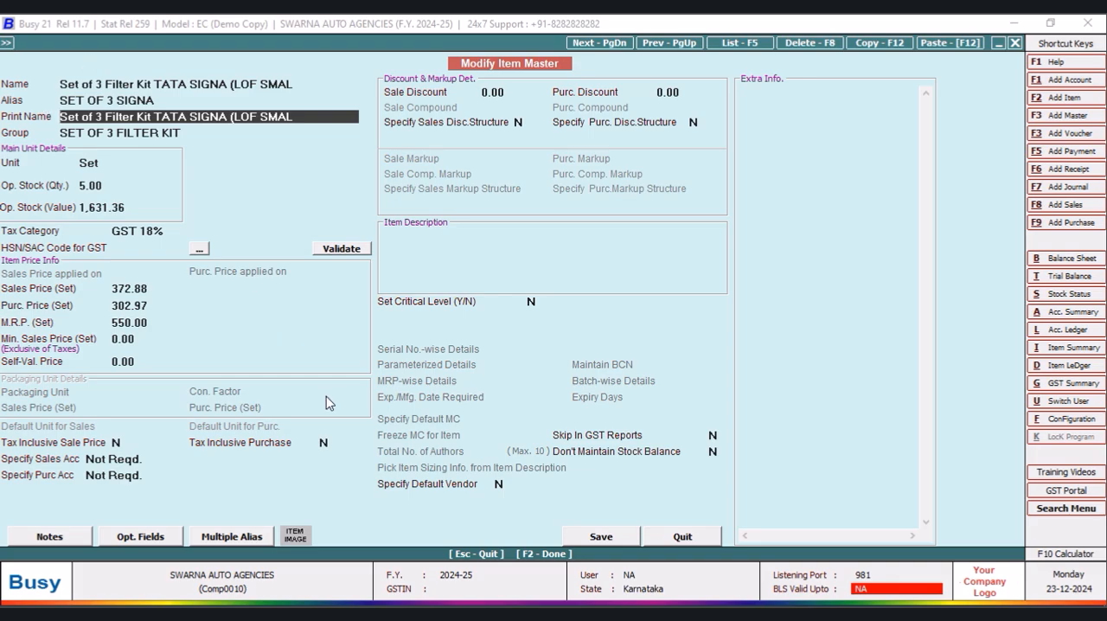
{"action": "left_click", "coordinate": [609, 537]}
{"action": "left_click", "coordinate": [595, 353]}
- Change the alias of Steering Oil Filter LEYLAND CHEETHA / VI to STOF CHEETHA and save the item master
{"action": "left_click", "coordinate": [389, 364]}
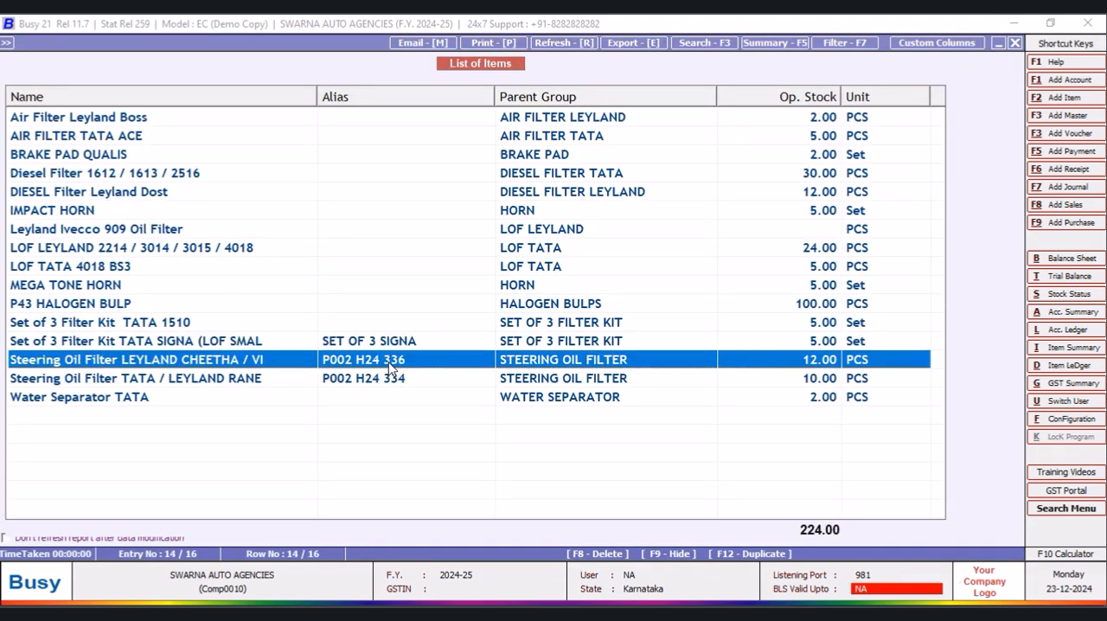
{"action": "key", "text": "Return"}
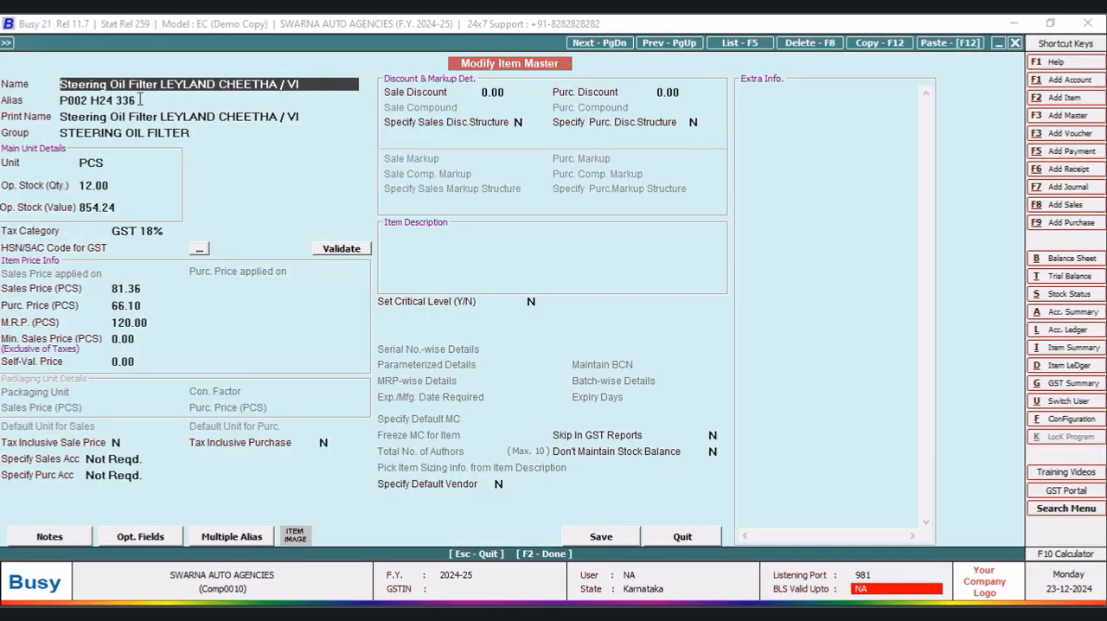
{"action": "left_click", "coordinate": [140, 100]}
{"action": "key", "text": "BackSpace"}
{"action": "type", "text": "STG OIL"}
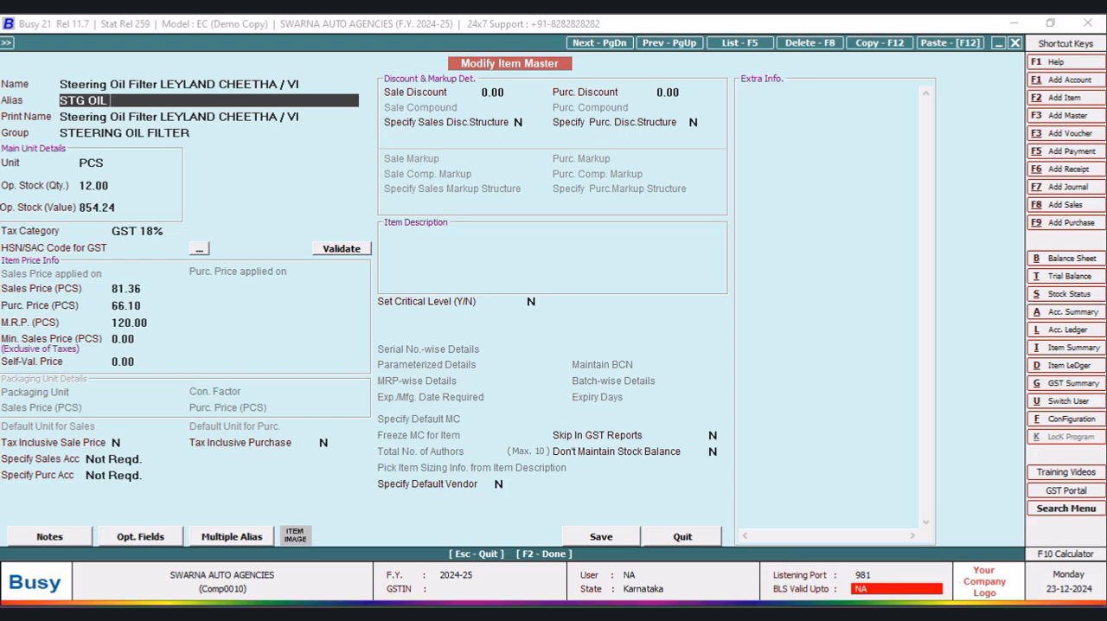
{"action": "key", "text": "BackSpace"}
{"action": "key", "text": "BackSpace"}
{"action": "key", "text": "BackSpace"}
{"action": "type", "text": "EETHA"}
{"action": "key", "text": "Return"}
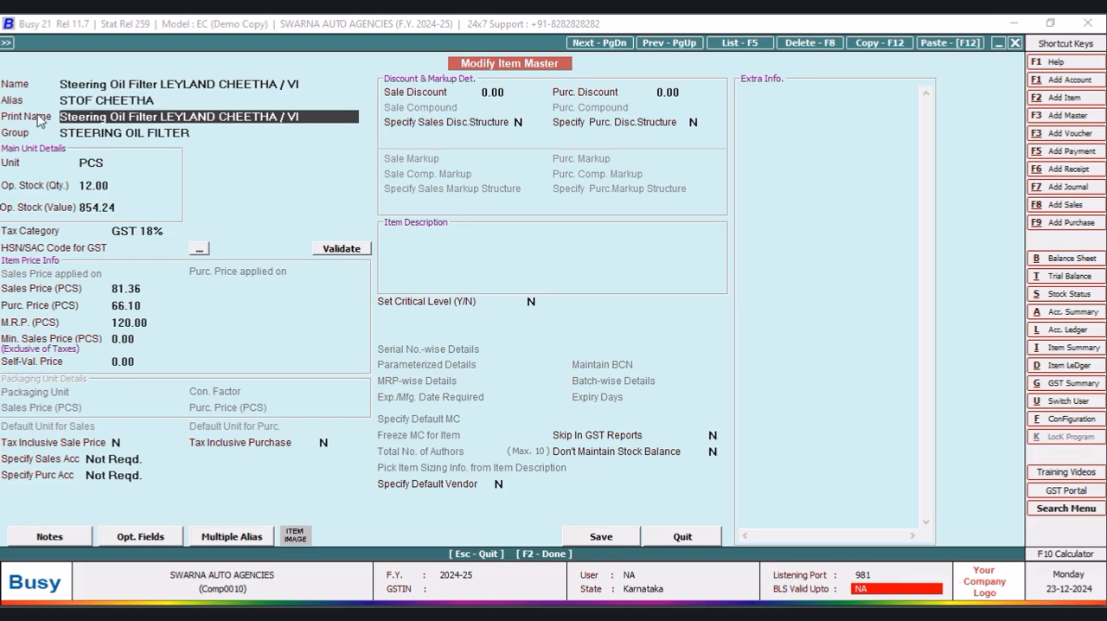
{"action": "left_click", "coordinate": [601, 536]}
{"action": "left_click", "coordinate": [603, 358]}
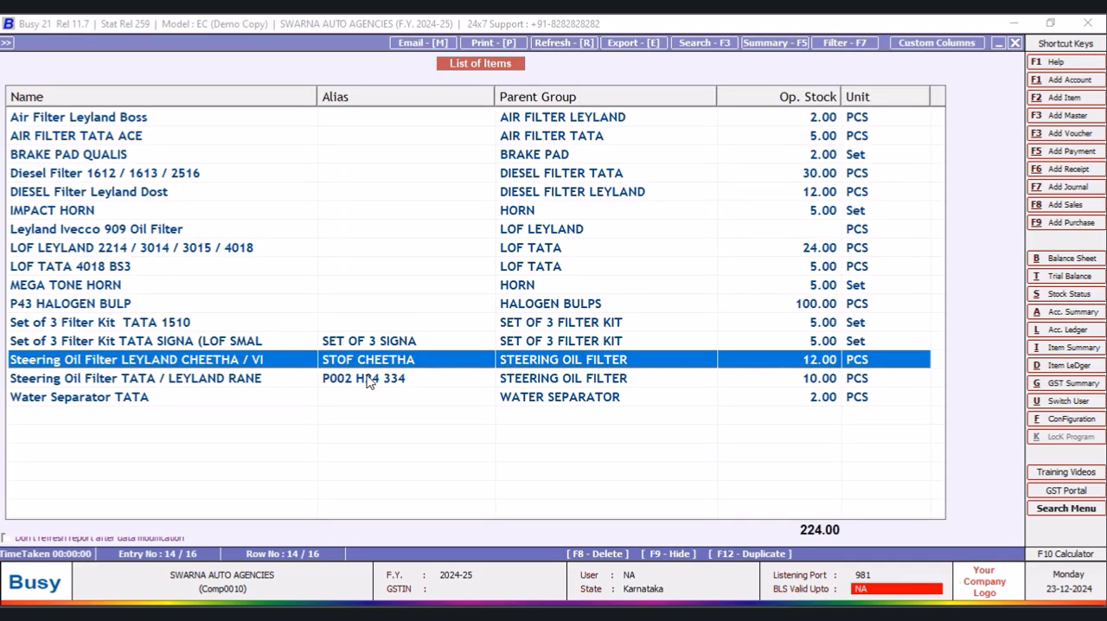
- Change the alias of Steering Oil Filter TATA / LEYLAND RANE to STOF RANE/ZF and save the item master
{"action": "left_click", "coordinate": [369, 381]}
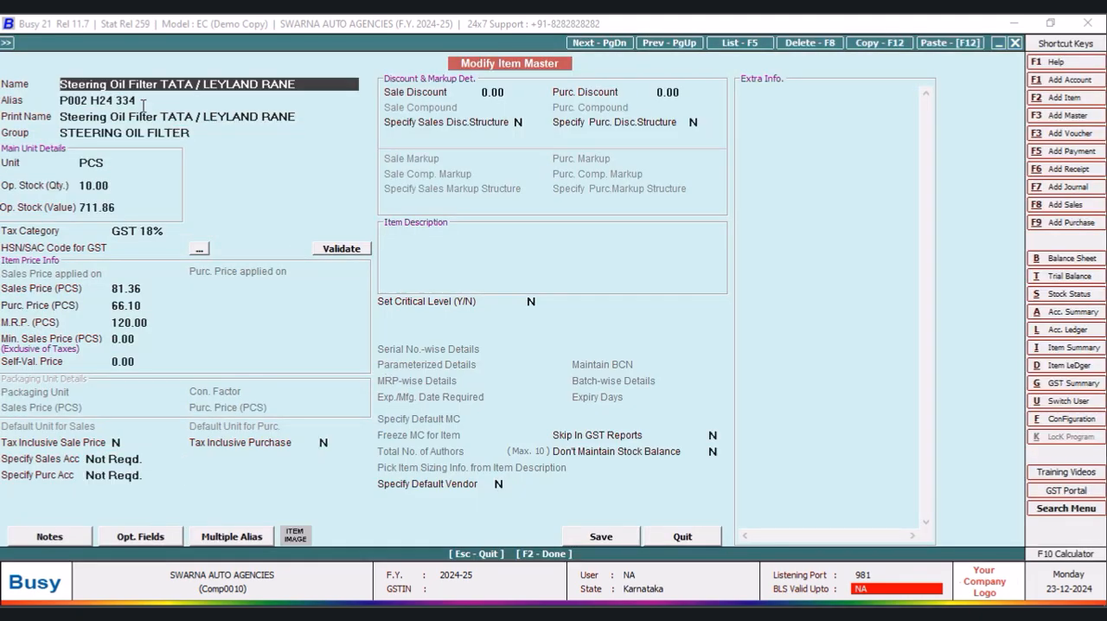
{"action": "left_click", "coordinate": [143, 102]}
{"action": "type", "text": "STOF RANE"}
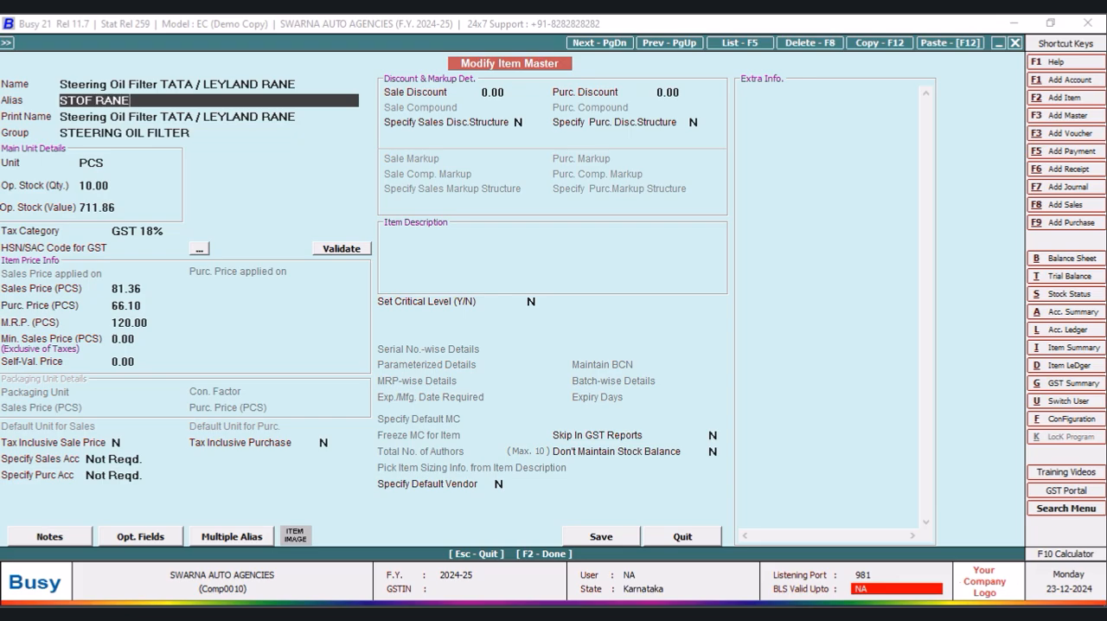
{"action": "type", "text": "/ZF"}
{"action": "key", "text": "Return"}
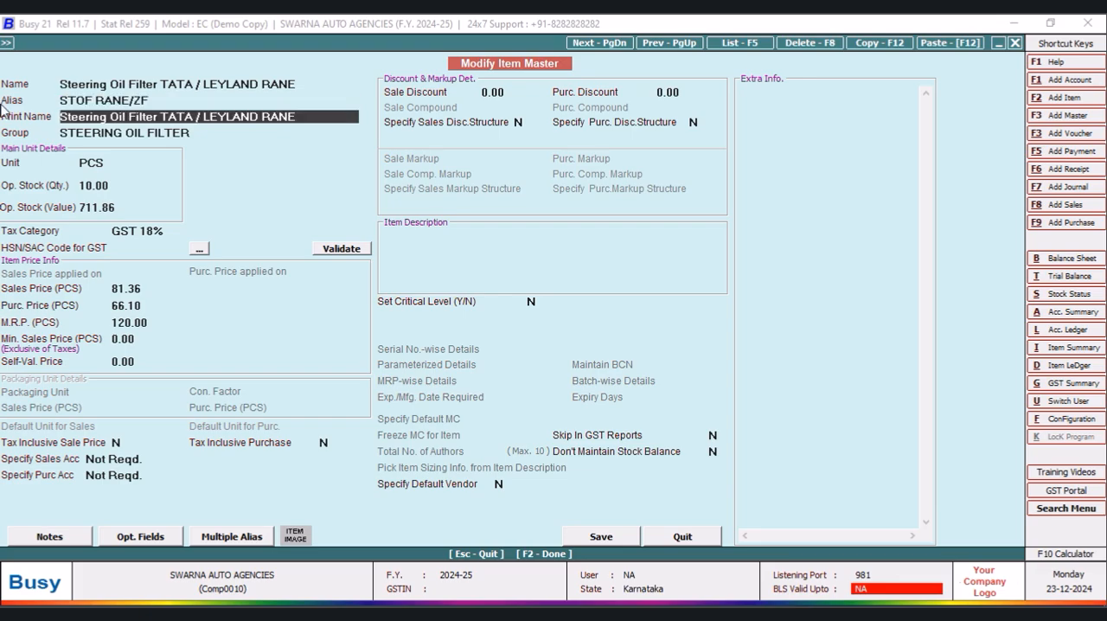
{"action": "left_click", "coordinate": [597, 542]}
{"action": "left_click", "coordinate": [593, 350]}
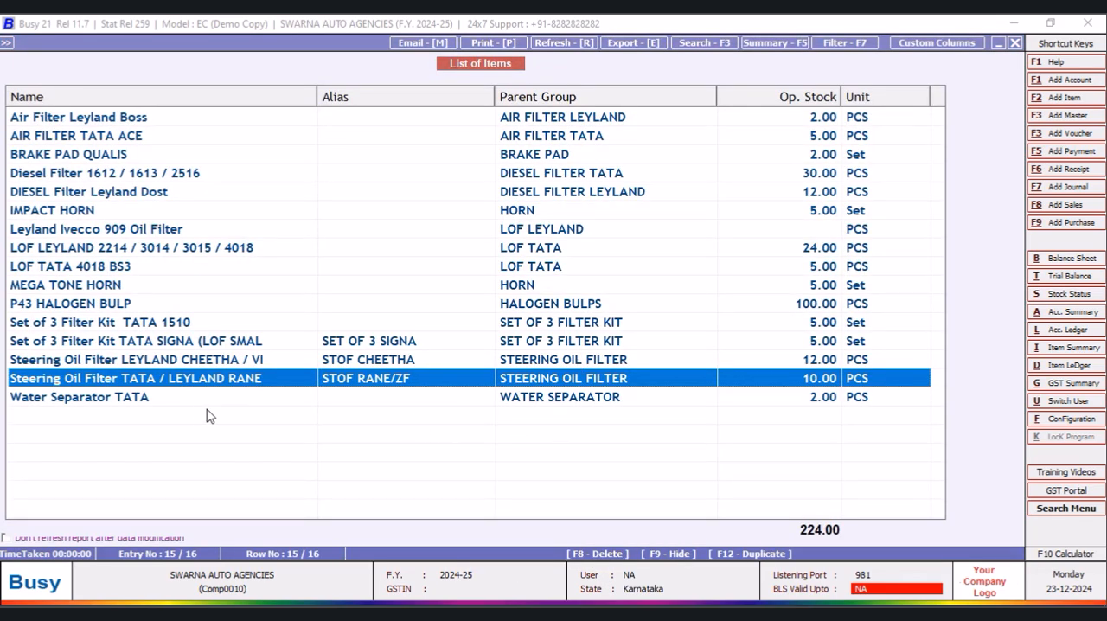
- Give the Water Separator TATA item the alias WS TATA and save its master
{"action": "left_click", "coordinate": [182, 396]}
{"action": "key", "text": "Return"}
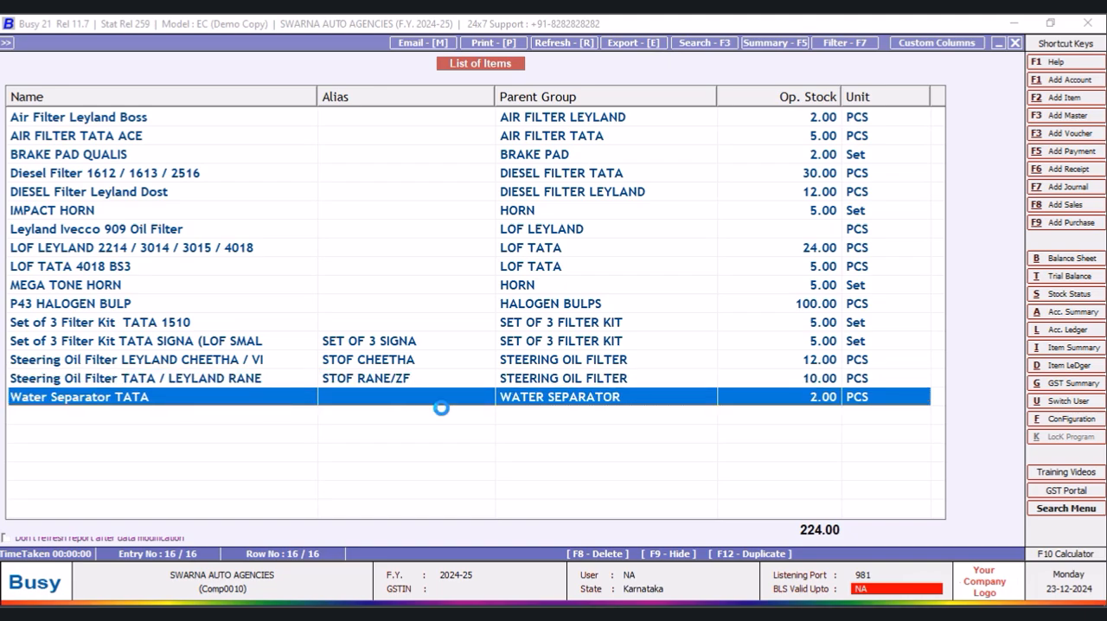
{"action": "key", "text": "Return"}
{"action": "type", "text": "WS"}
{"action": "type", "text": "TATA"}
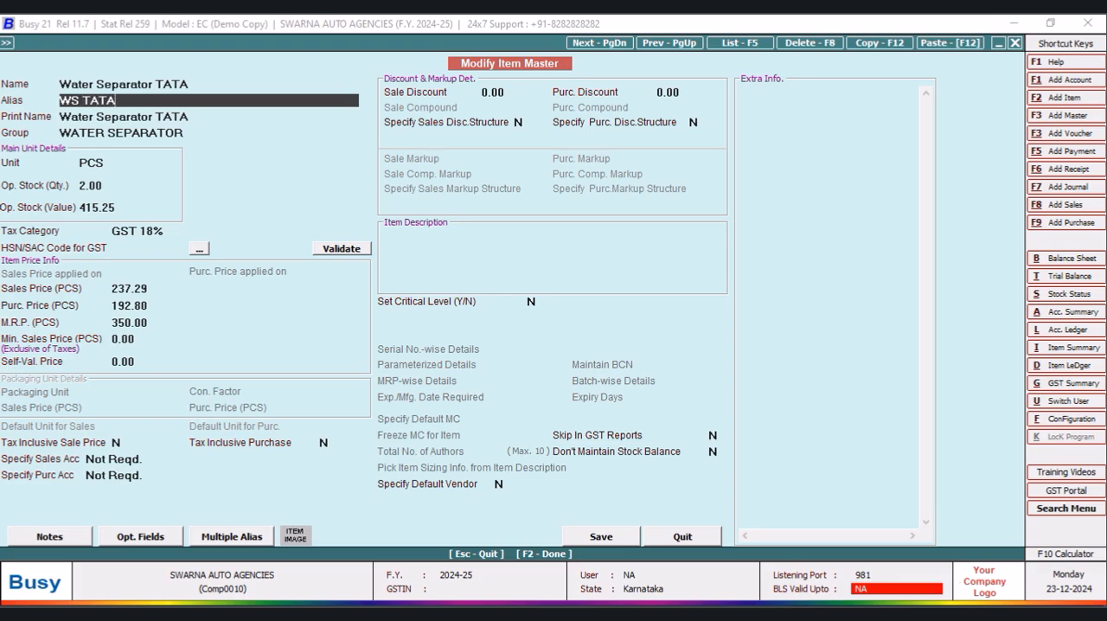
{"action": "key", "text": "Return"}
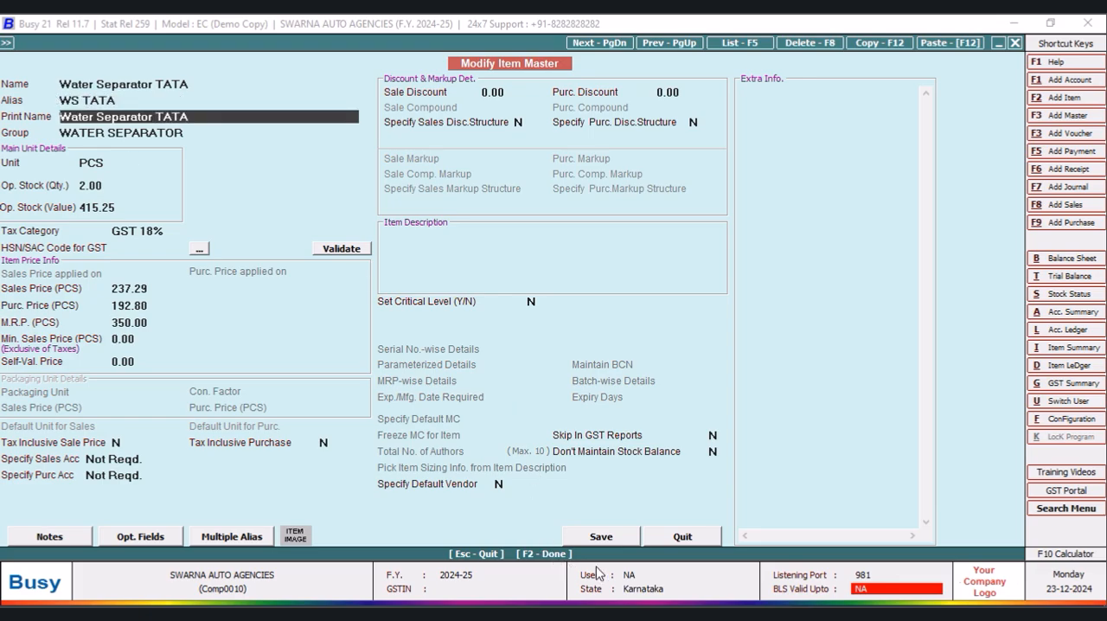
{"action": "left_click", "coordinate": [603, 537]}
{"action": "left_click", "coordinate": [598, 356]}
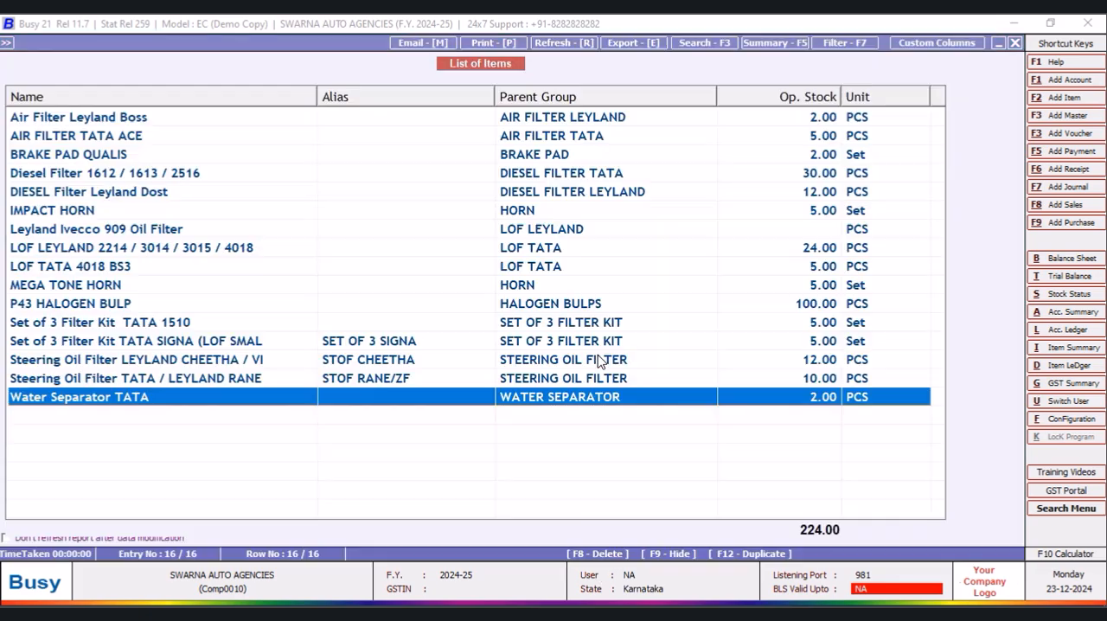
- Give the Set of 3 Filter Kit TATA 1510 item the alias SET OF 3 1510 and save its master
{"action": "left_click", "coordinate": [212, 325]}
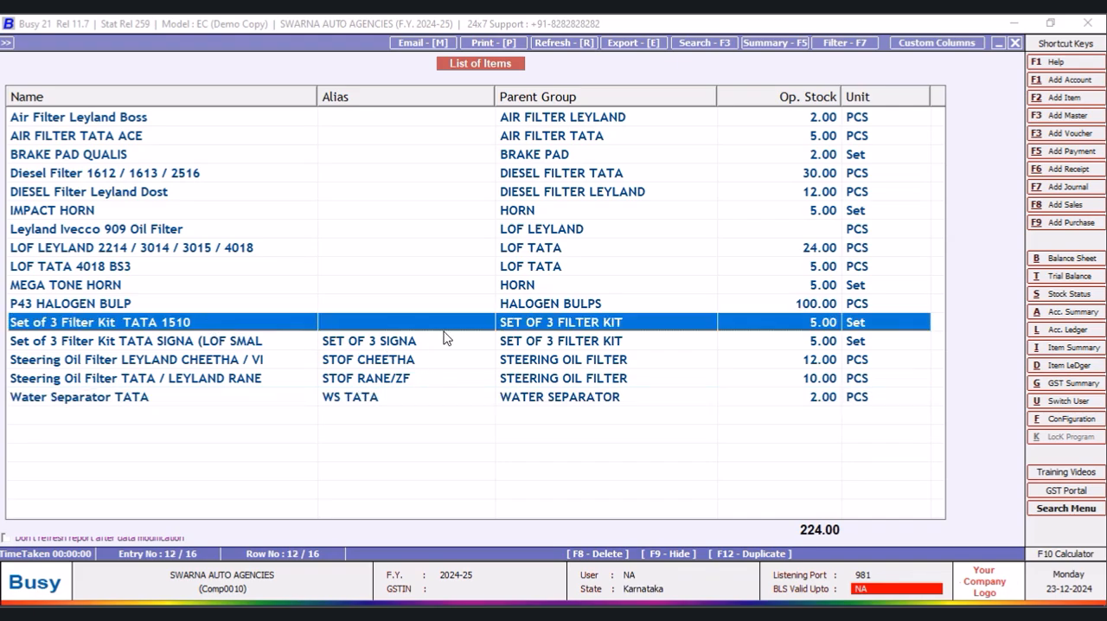
{"action": "key", "text": "Return"}
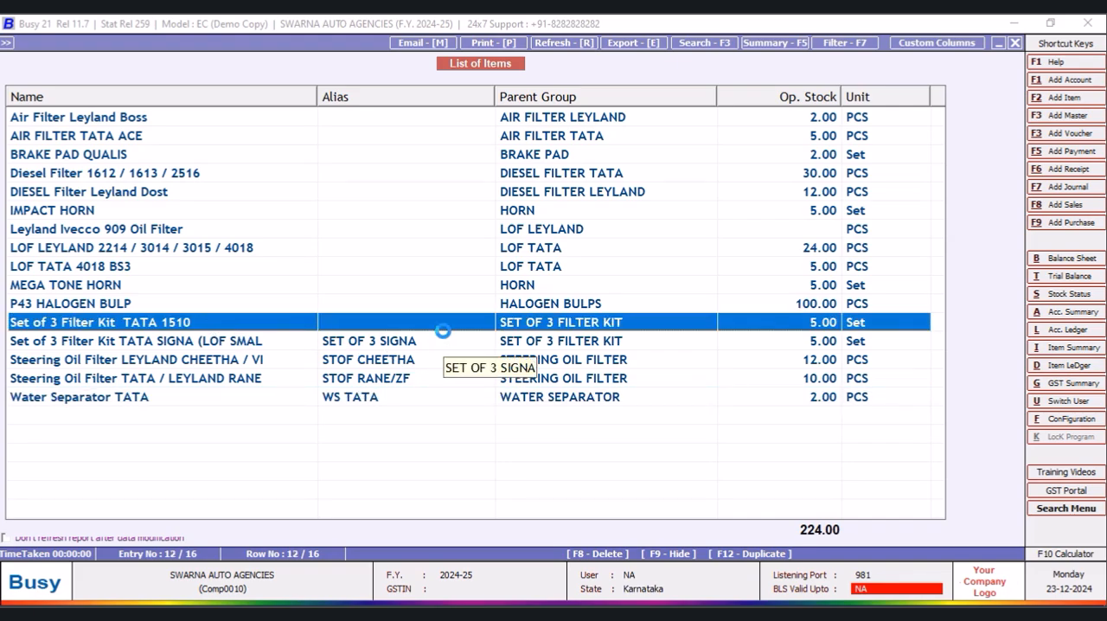
{"action": "key", "text": "Return"}
{"action": "type", "text": "SET OF 3 1510"}
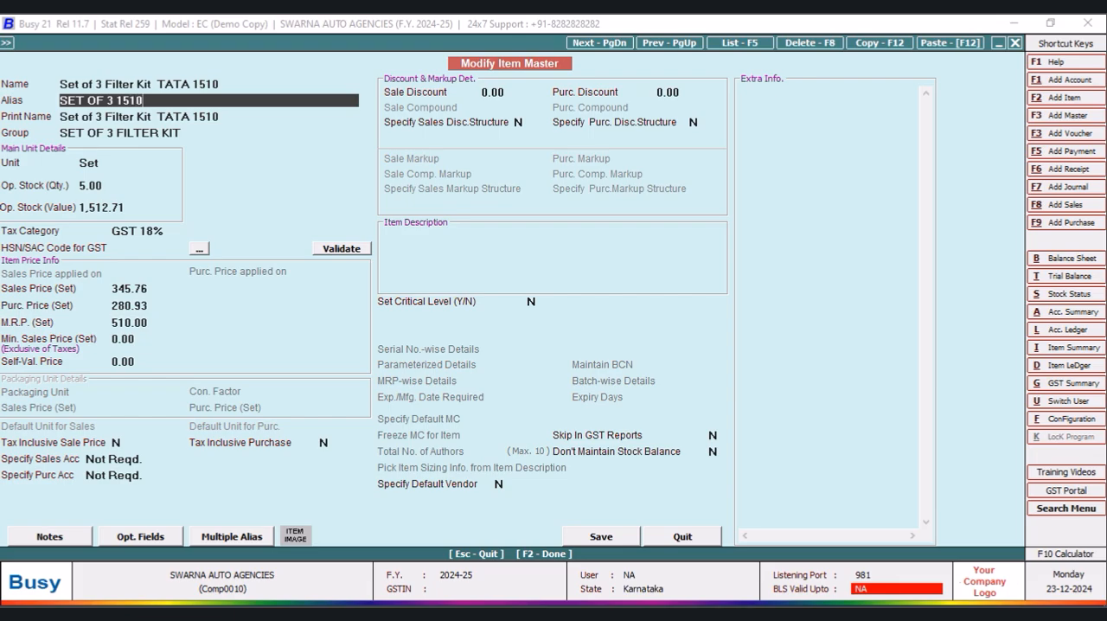
{"action": "key", "text": "Return"}
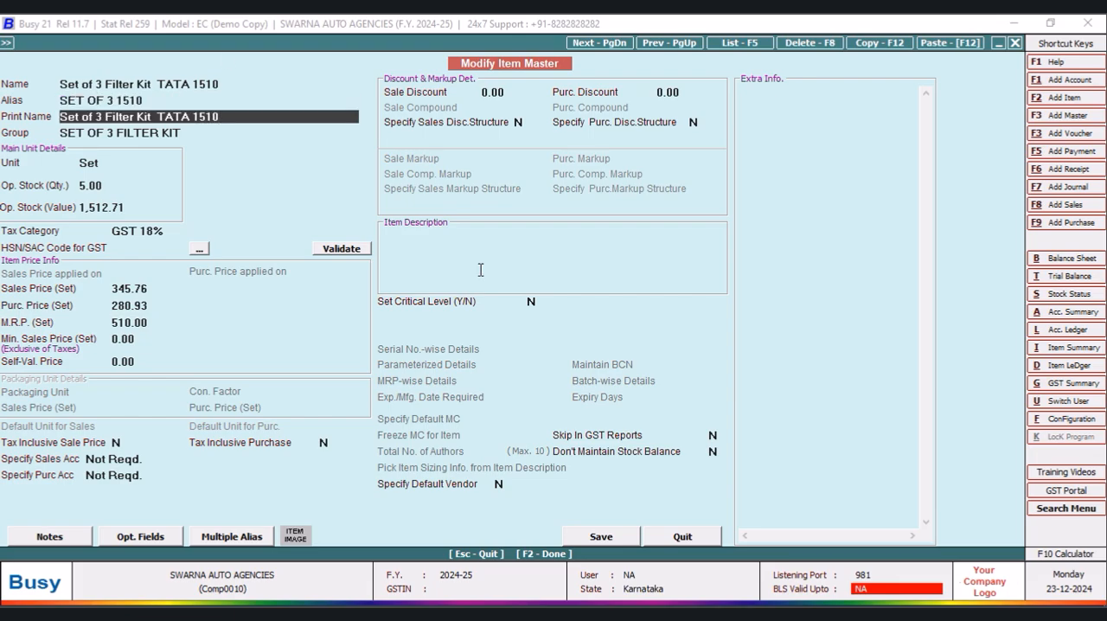
{"action": "left_click", "coordinate": [597, 537]}
{"action": "left_click", "coordinate": [597, 353]}
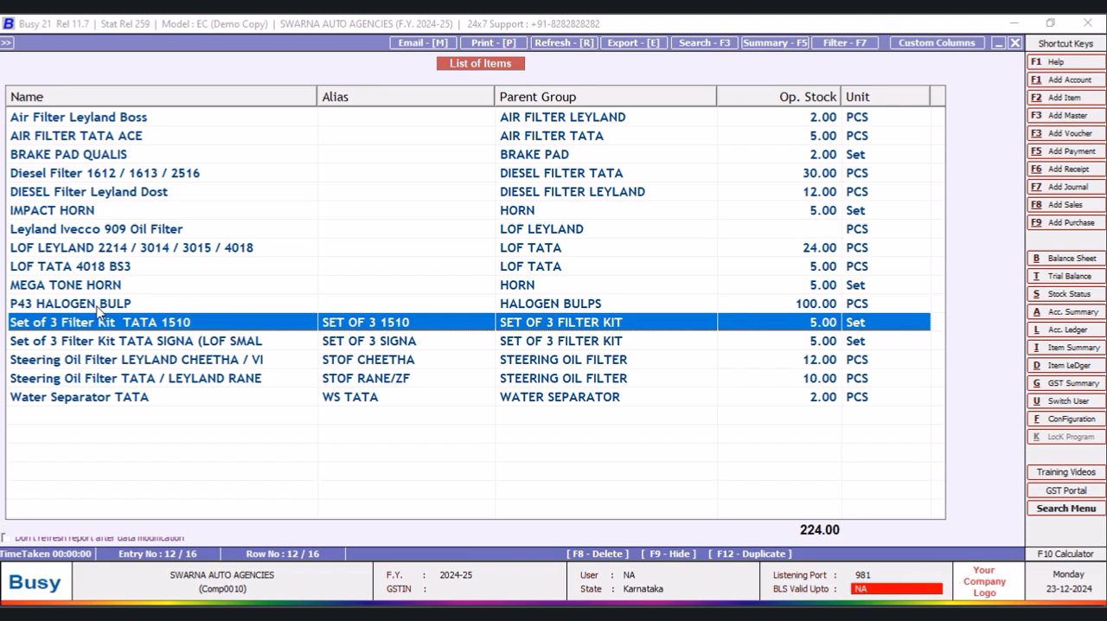
- Reopen the list of items in Standard Format to check all aliases, and close it back to the main screen
{"action": "key", "text": "Escape"}
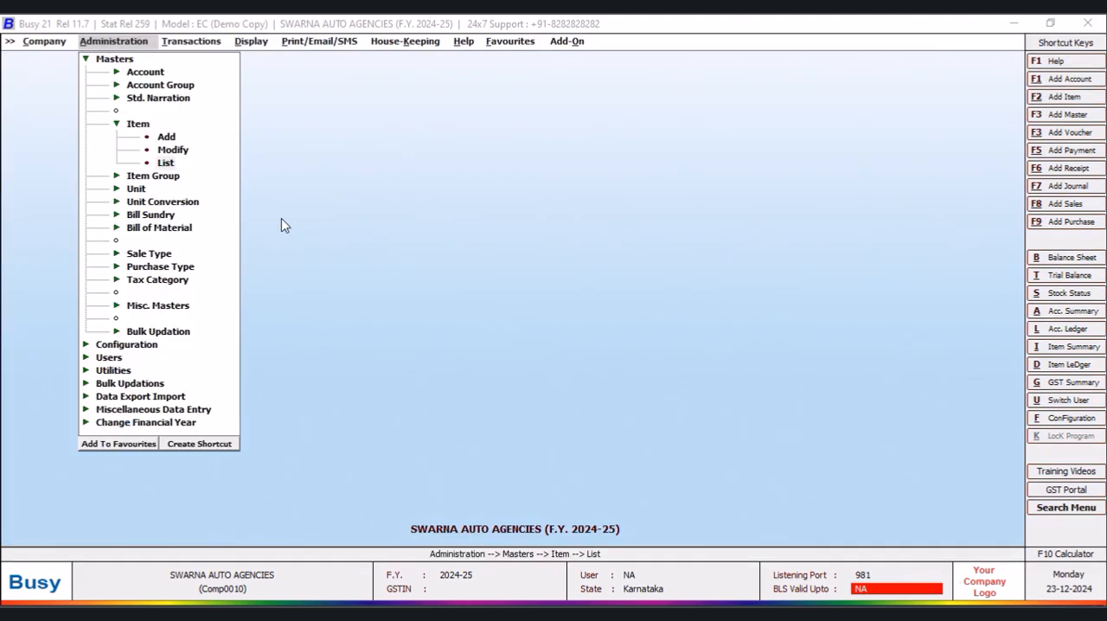
{"action": "left_click", "coordinate": [170, 166]}
{"action": "left_click", "coordinate": [511, 348]}
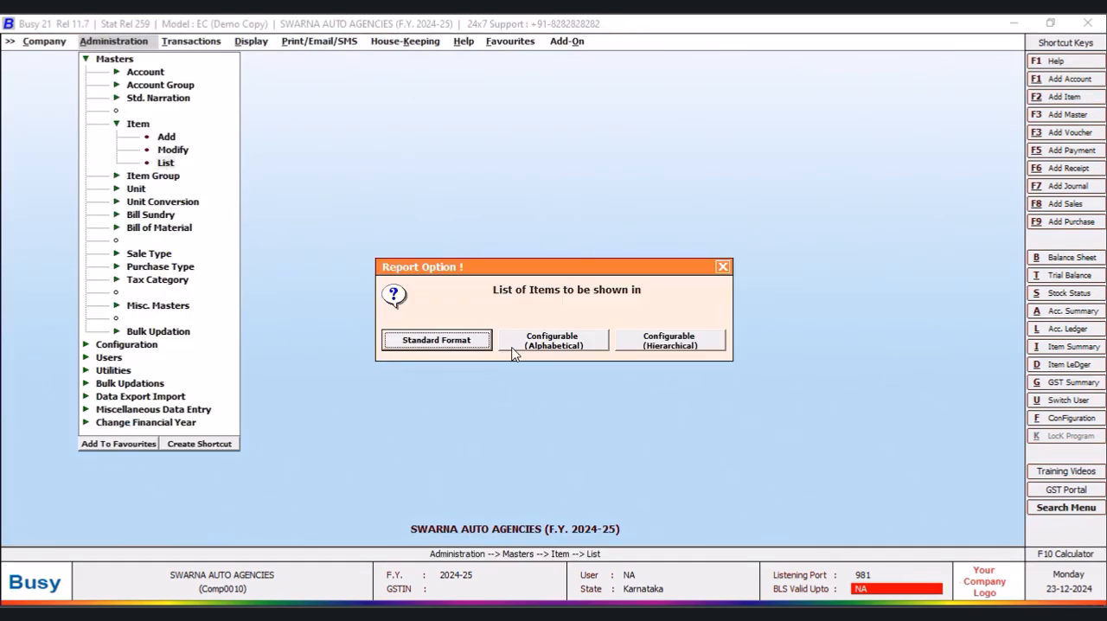
{"action": "left_click", "coordinate": [474, 338]}
{"action": "left_click", "coordinate": [474, 338]}
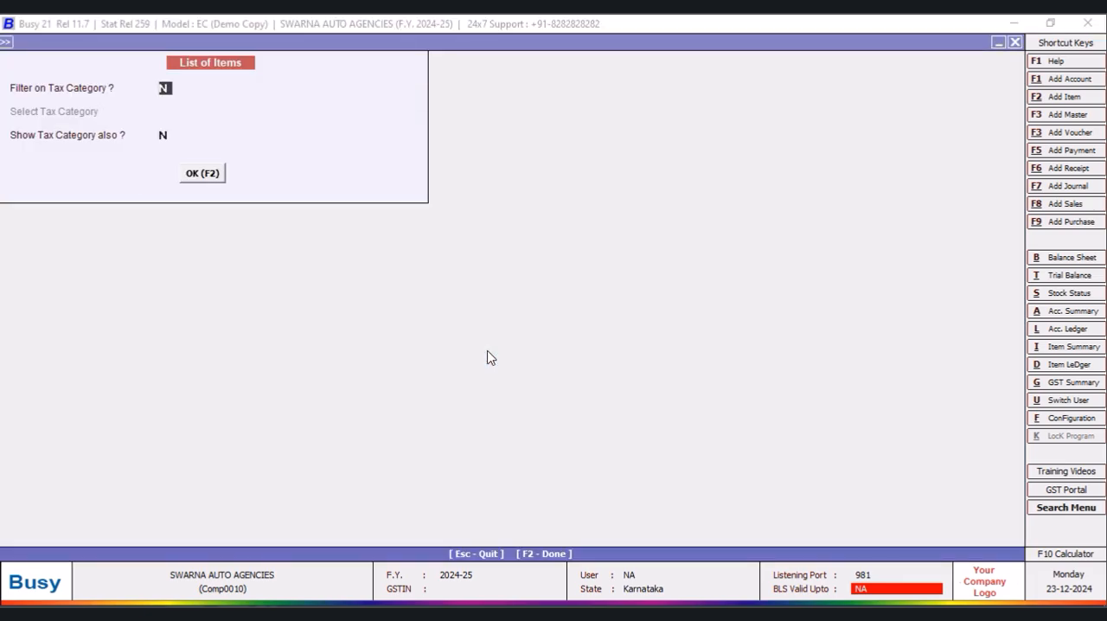
{"action": "left_click", "coordinate": [196, 175]}
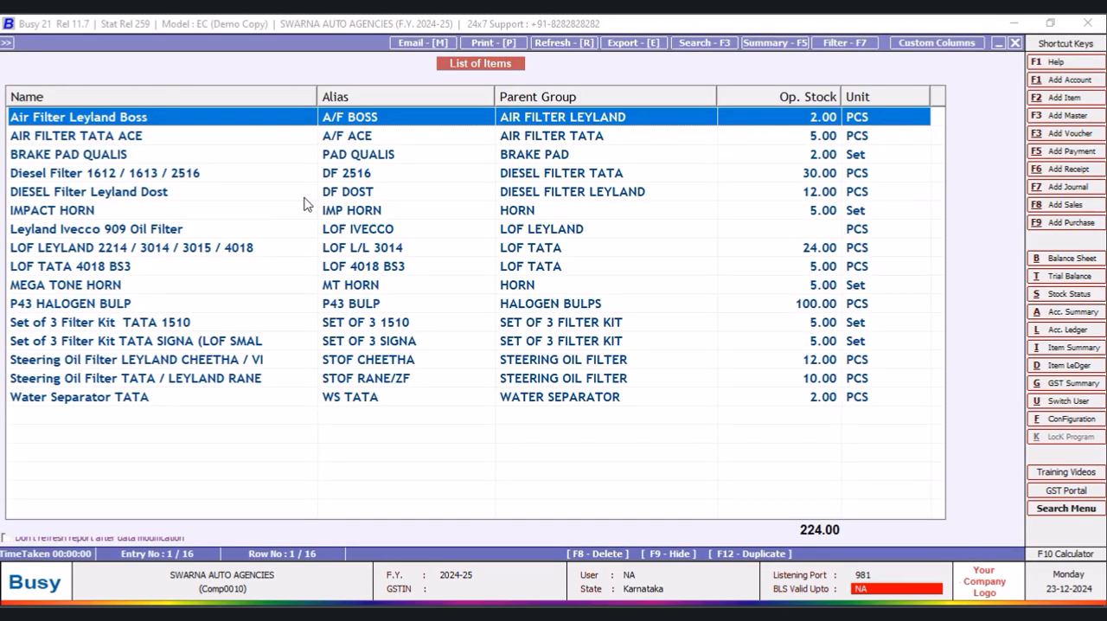
{"action": "left_click", "coordinate": [1016, 43]}
{"action": "key", "text": "Return"}
{"action": "key", "text": "Return"}
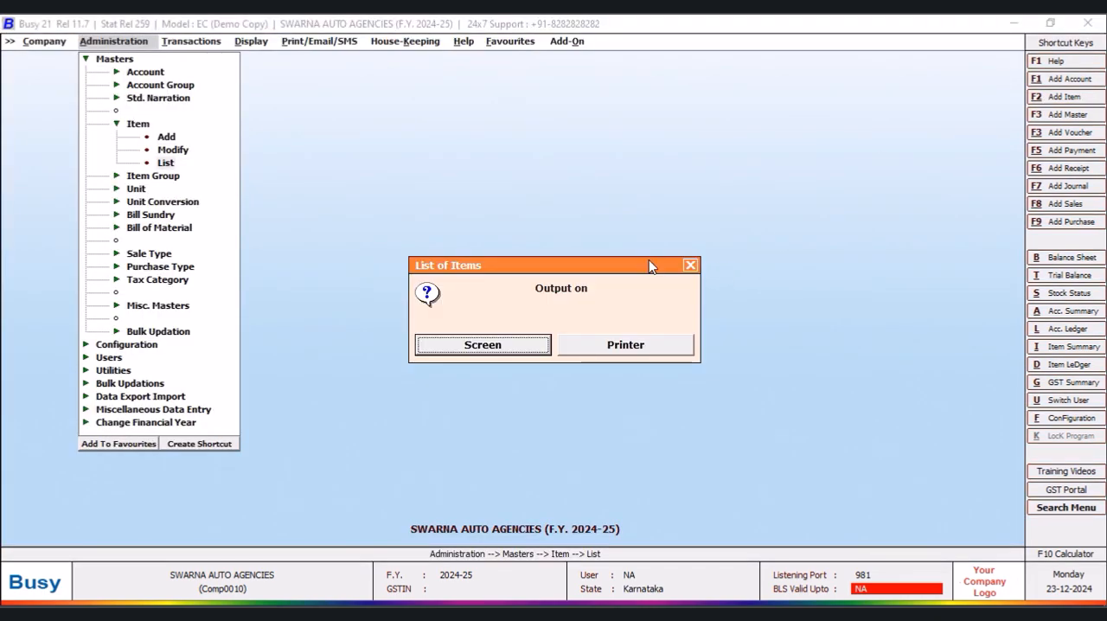
{"action": "left_click", "coordinate": [690, 267]}
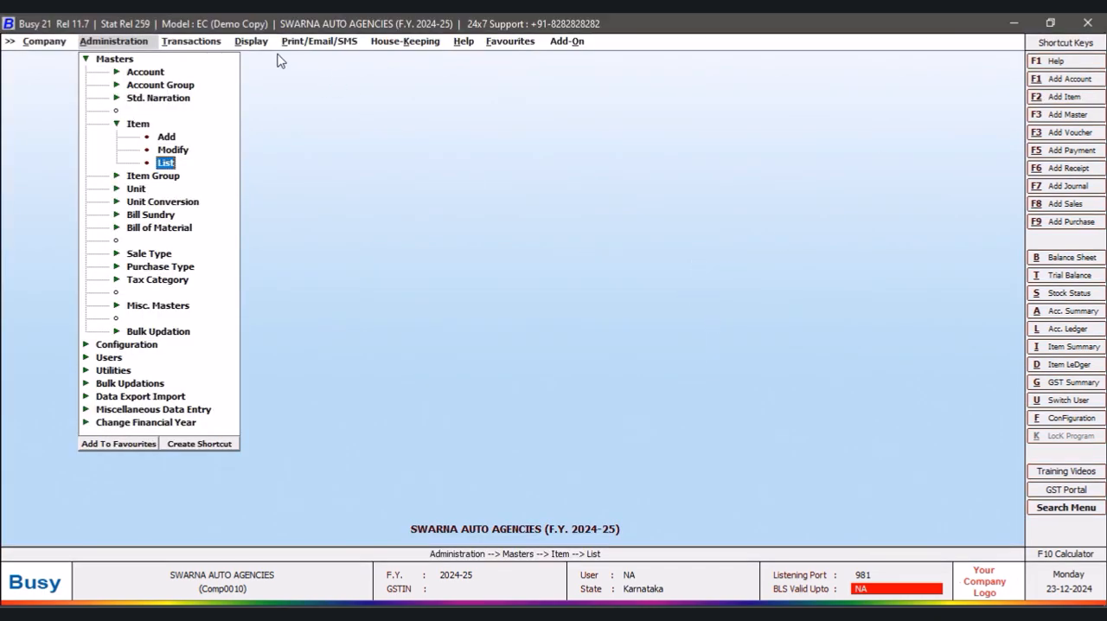
- Open the SQL Query Executor and add a new query named RED ME without a password
{"action": "left_click", "coordinate": [259, 43]}
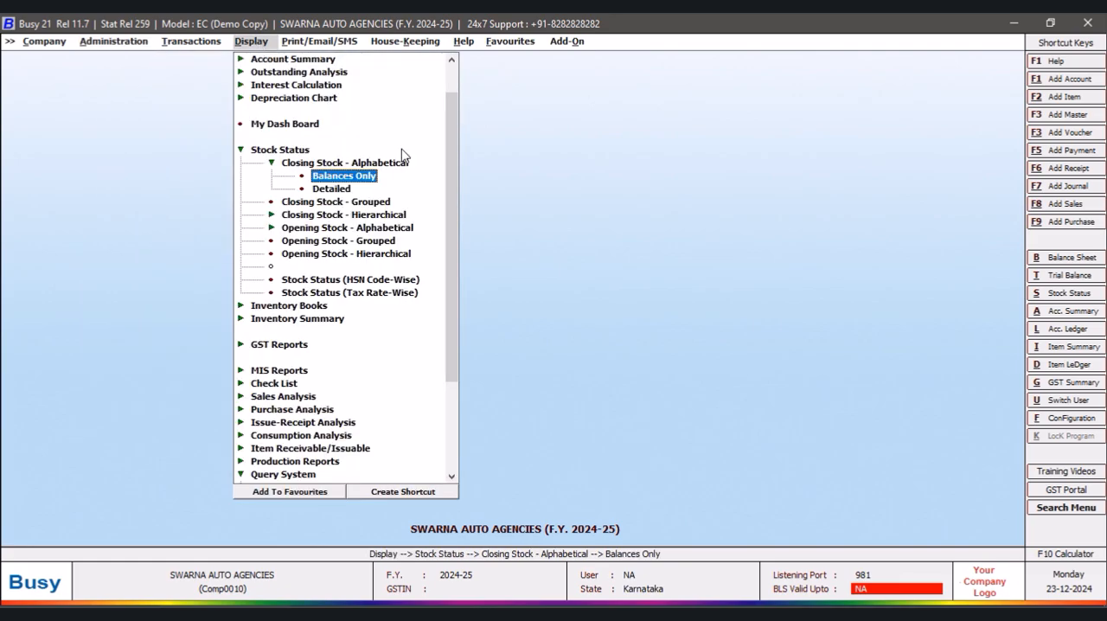
{"action": "left_click", "coordinate": [363, 178]}
{"action": "left_click", "coordinate": [489, 330]}
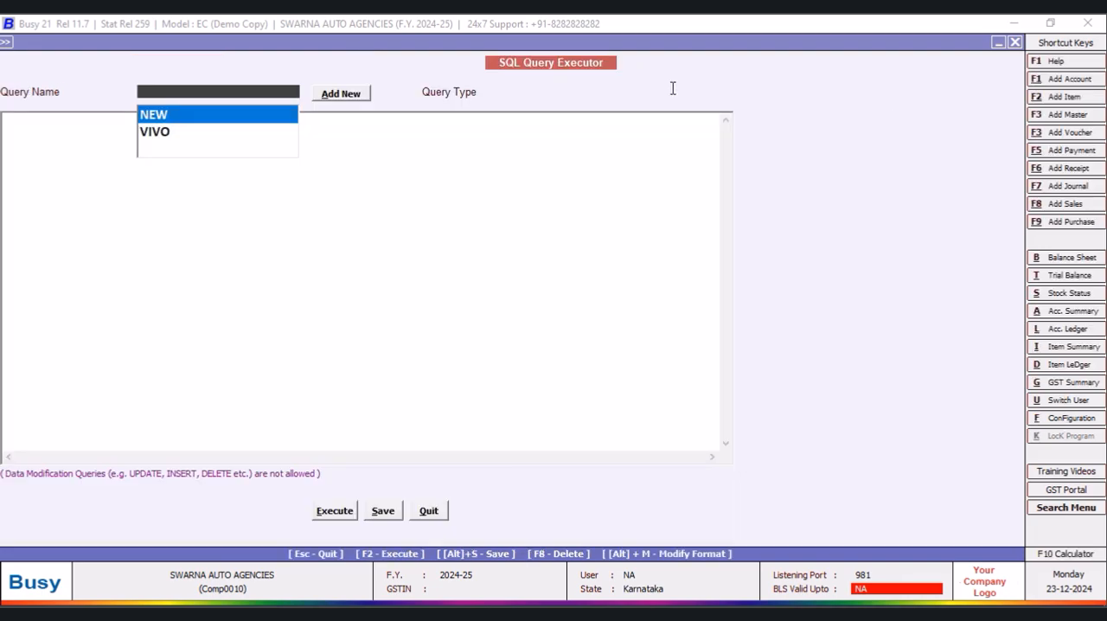
{"action": "left_click", "coordinate": [341, 94]}
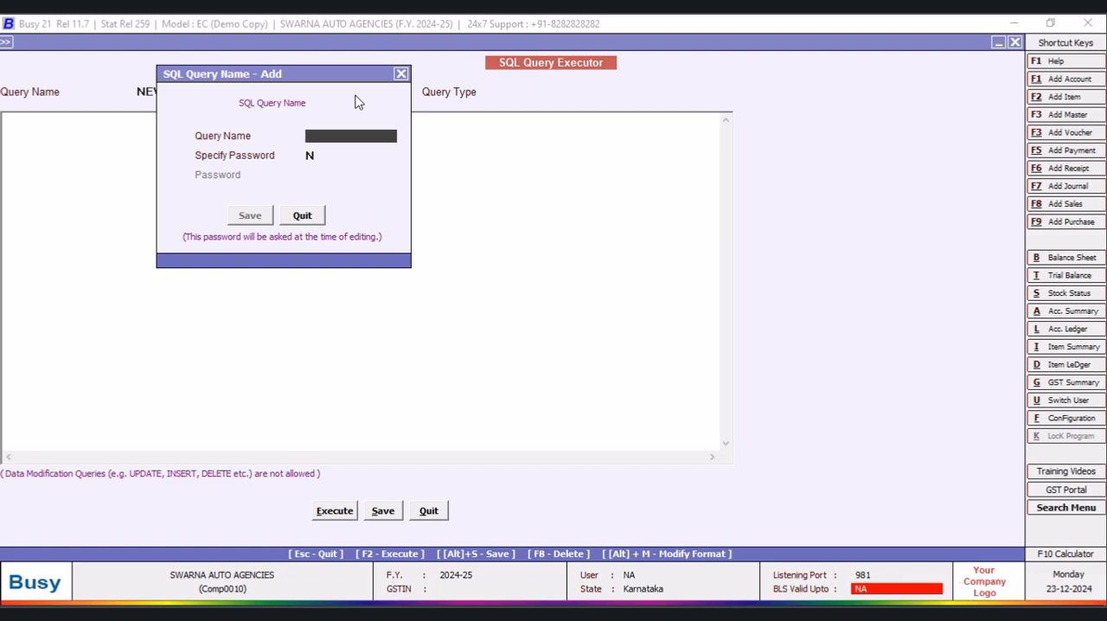
{"action": "type", "text": "M"}
{"action": "type", "text": "ME"}
{"action": "left_click", "coordinate": [251, 215]}
- Write the RED ME query as "Select Master1.Alias from Master1 Where MasterType=6"
{"action": "type", "text": "S"}
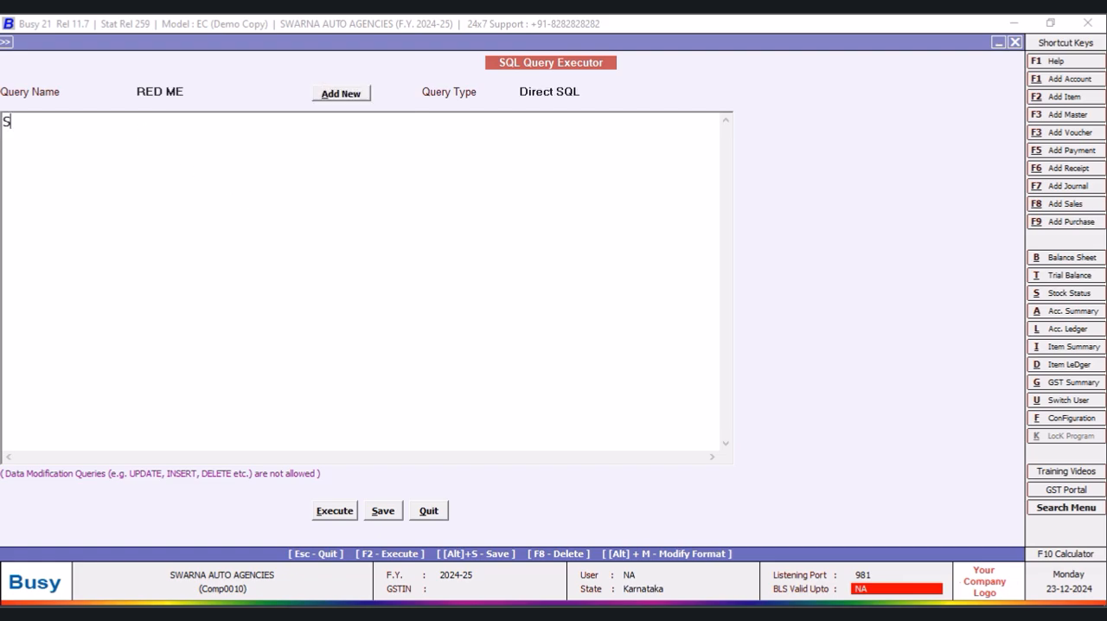
{"action": "type", "text": "elect"}
{"action": "left_click_drag", "start_coordinate": [165, 44], "coordinate": [183, 40]}
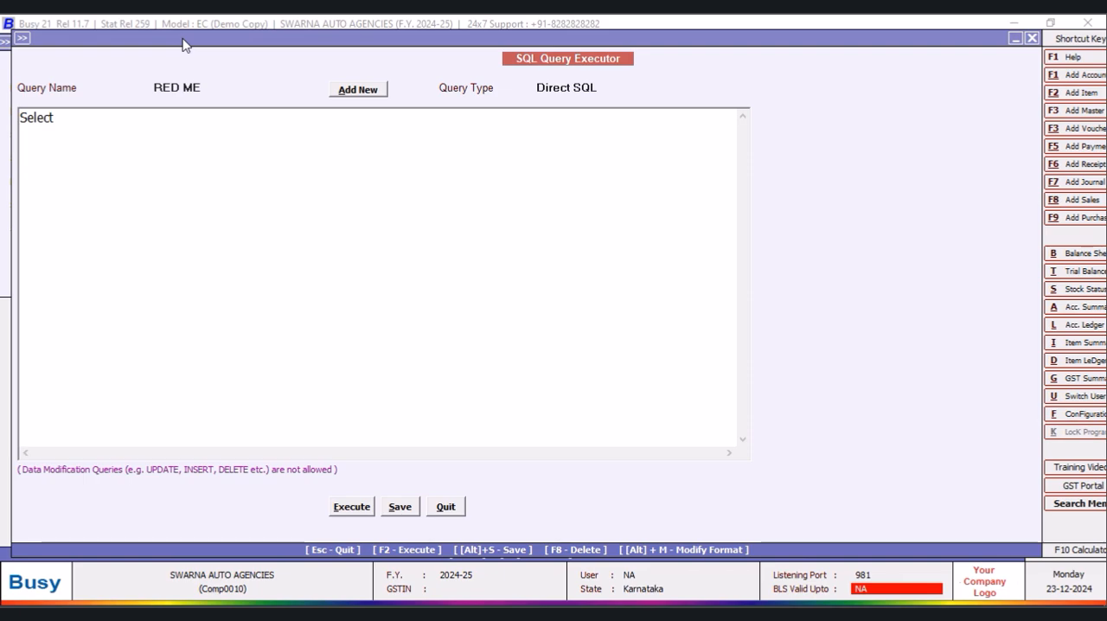
{"action": "type", "text": "Master1.Alias"}
{"action": "key", "text": "Return"}
{"action": "type", "text": "from M"}
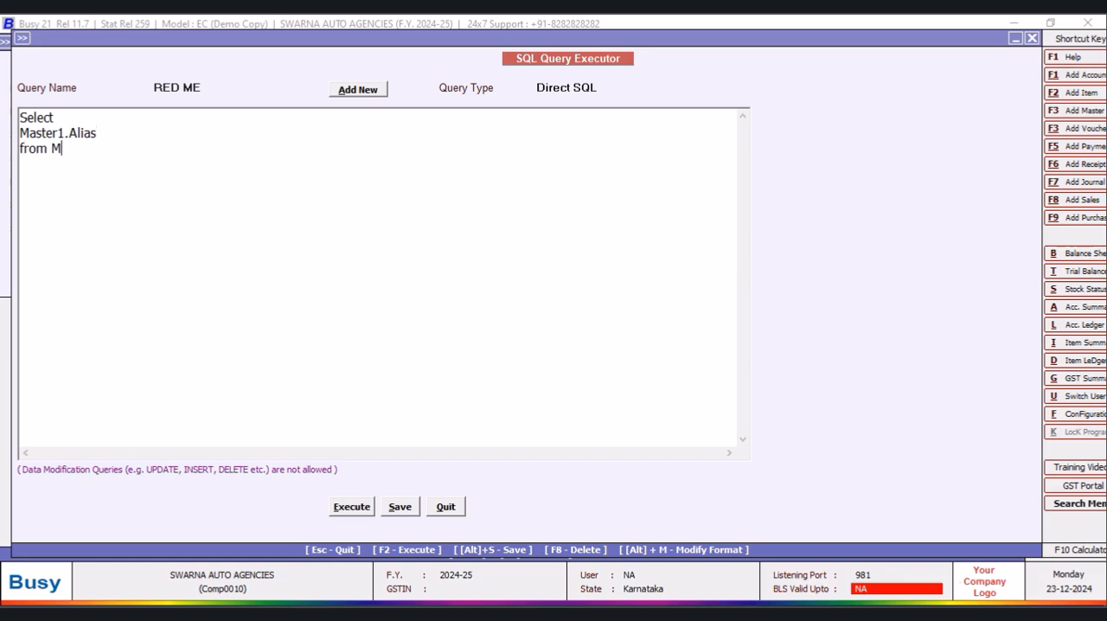
{"action": "type", "text": "aster1 "}
{"action": "type", "text": "Where Maste"}
{"action": "type", "text": "rType"}
{"action": "type", "text": "=6"}
- Execute the RED ME query to view the item aliases, and close the results to return to the query text
{"action": "left_click", "coordinate": [351, 506]}
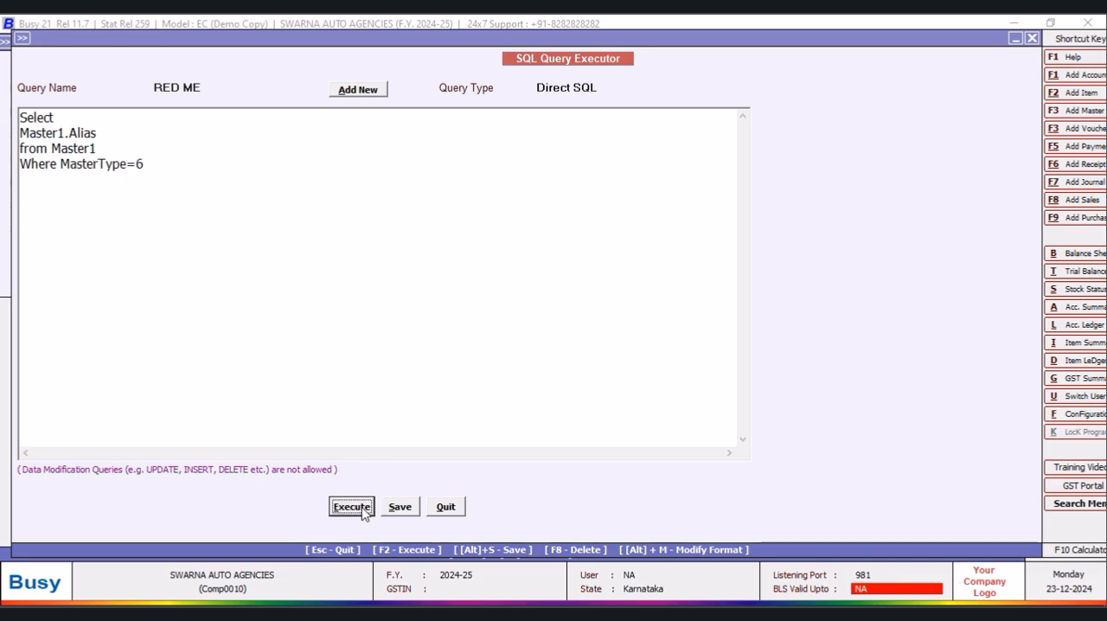
{"action": "left_click", "coordinate": [647, 350]}
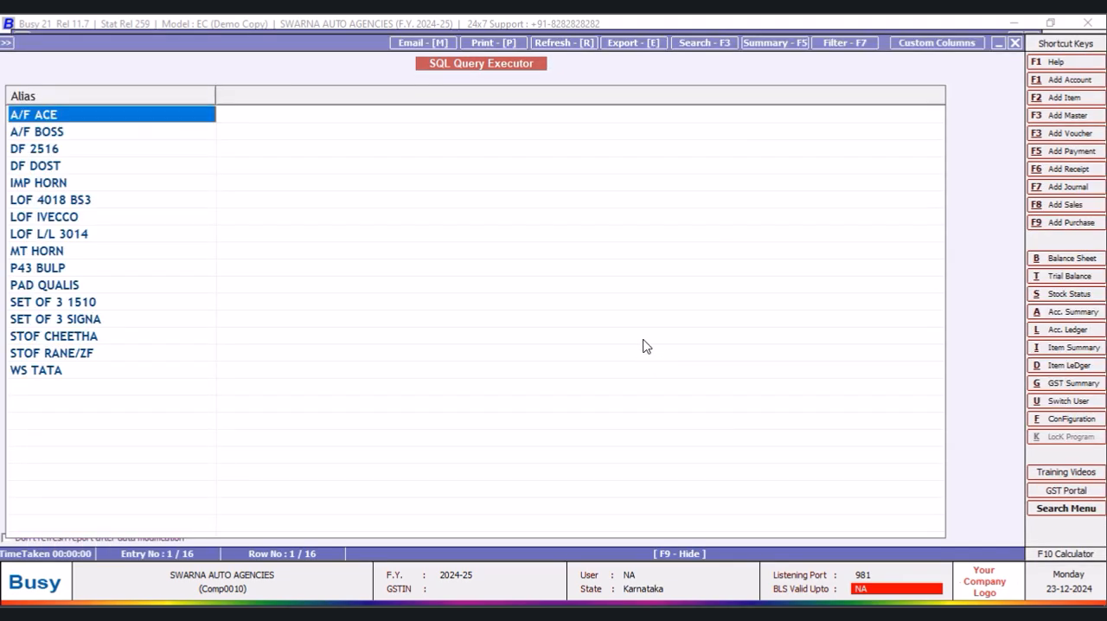
{"action": "left_click", "coordinate": [1015, 42]}
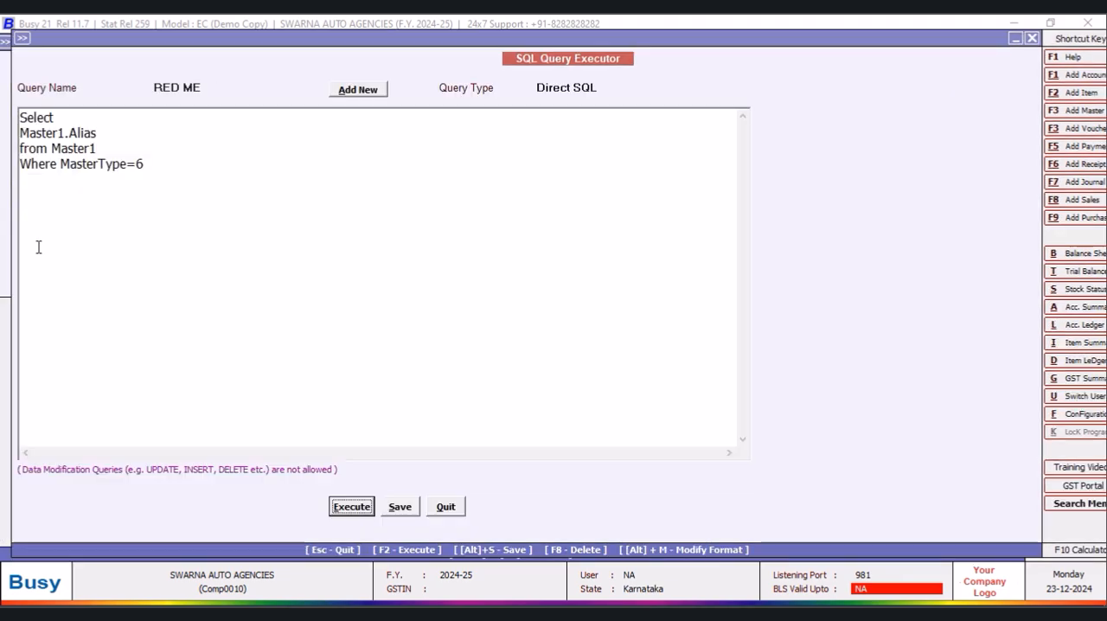
{"action": "left_click", "coordinate": [62, 164]}
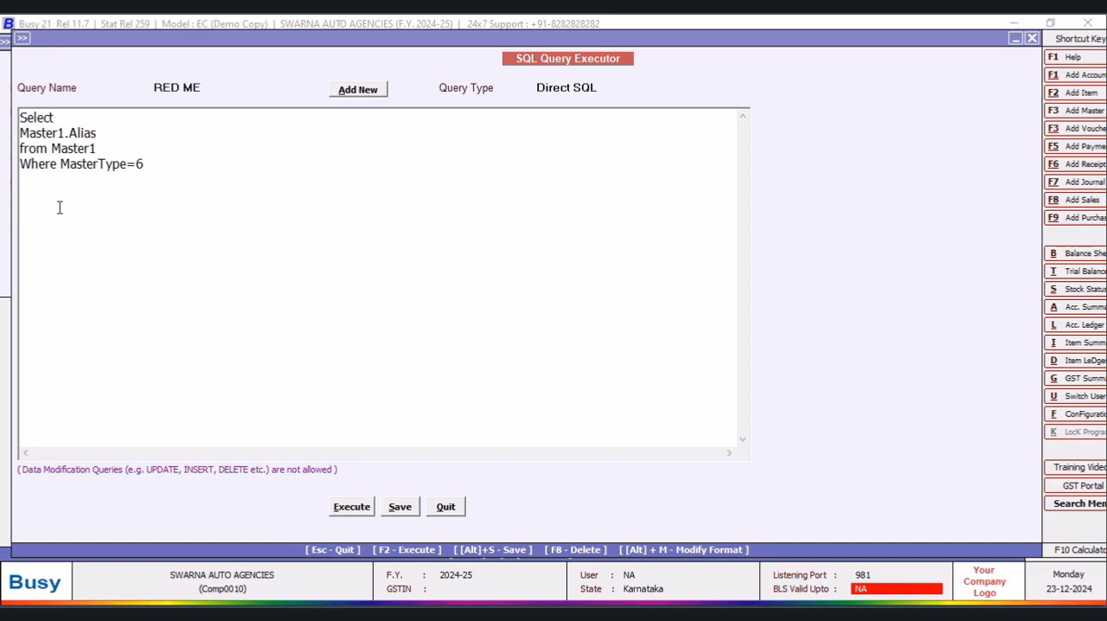
{"action": "key", "text": "Return"}
{"action": "type", "text": "and"}
{"action": "left_click", "coordinate": [74, 165]}
{"action": "type", "text": "Master1.Name=@"}
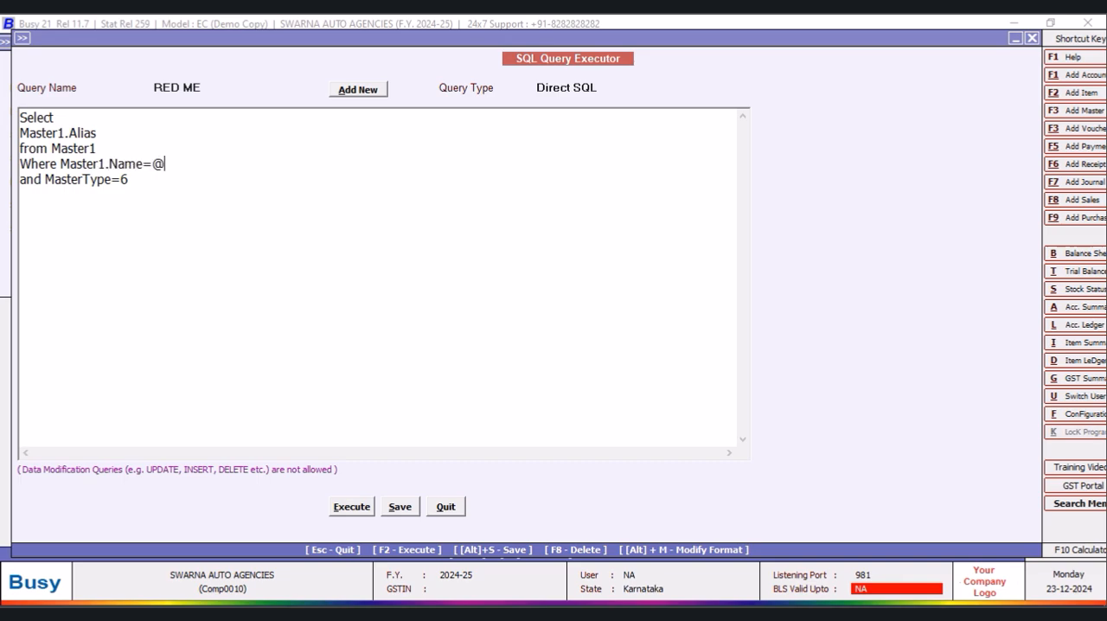
{"action": "type", "text": "P1@"}
- Set the RED ME query's type to Custom Column, save the query and quit the executor
{"action": "left_click", "coordinate": [613, 87]}
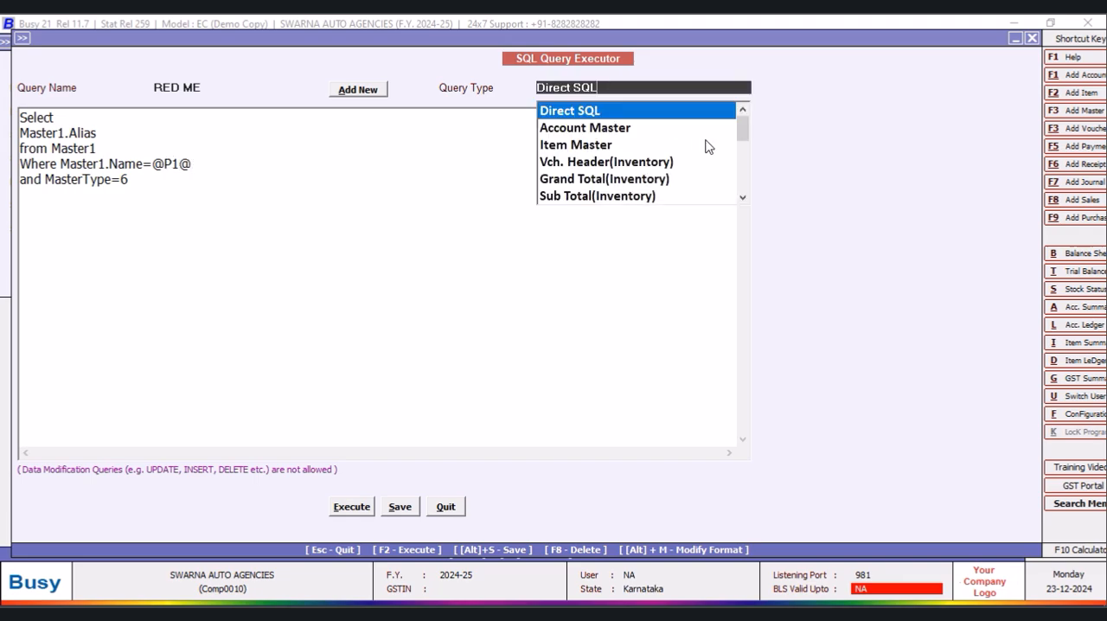
{"action": "left_click_drag", "start_coordinate": [741, 124], "coordinate": [741, 189]}
{"action": "left_click", "coordinate": [627, 196]}
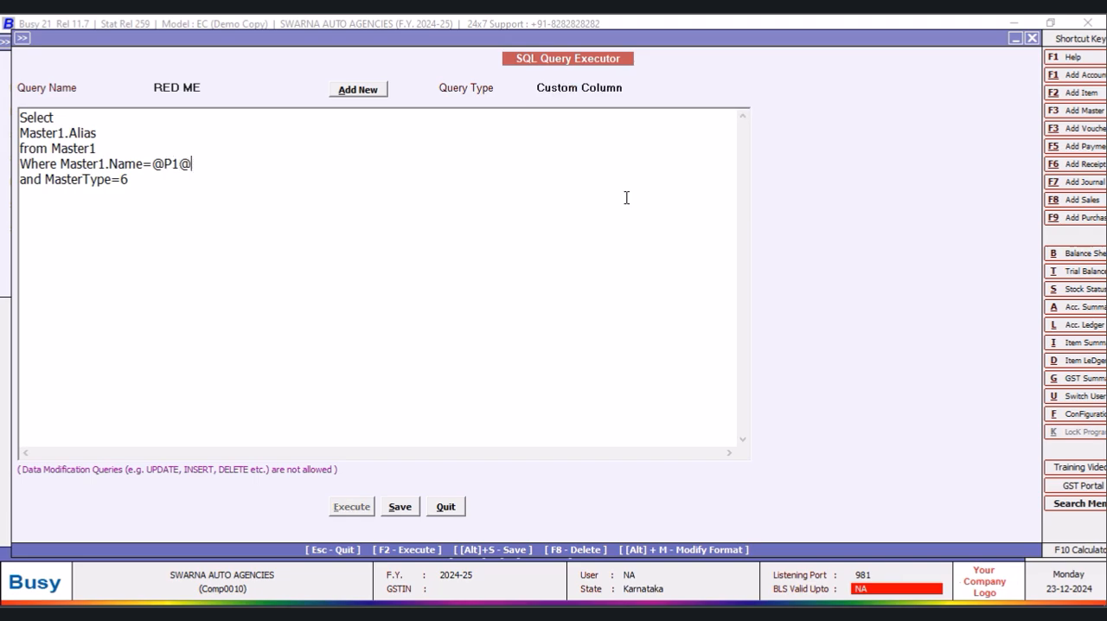
{"action": "left_click", "coordinate": [399, 511]}
{"action": "left_click", "coordinate": [647, 349]}
{"action": "left_click", "coordinate": [446, 508]}
- Open the NEW DESIGN stock status report's custom columns and add a text column headed ALIAS NAME after F1
{"action": "left_click", "coordinate": [187, 127]}
{"action": "left_click", "coordinate": [169, 267]}
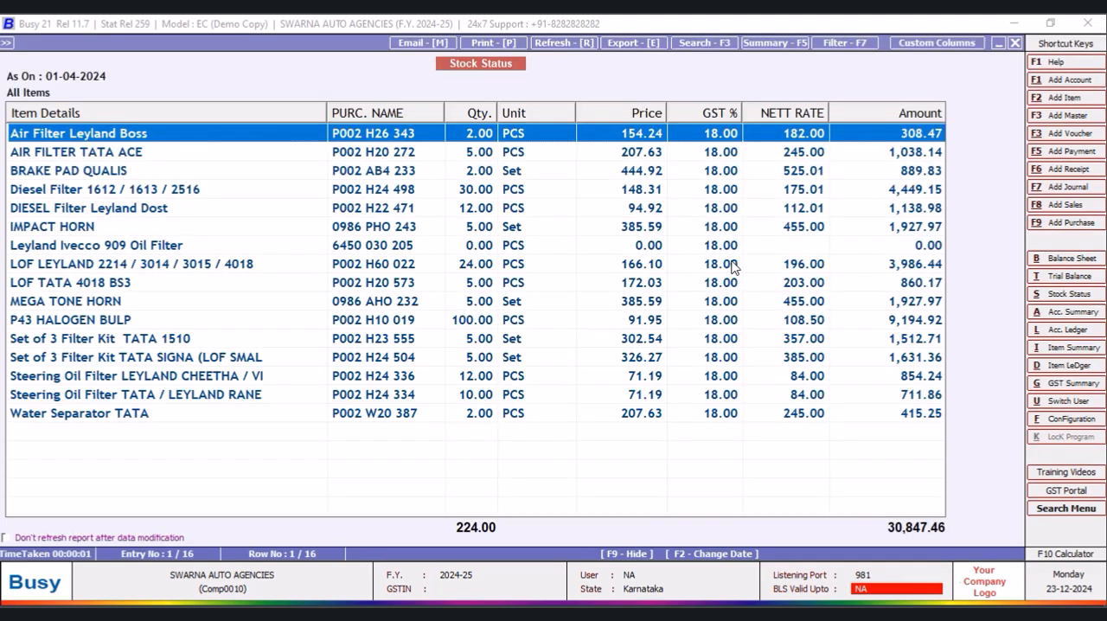
{"action": "left_click", "coordinate": [937, 42]}
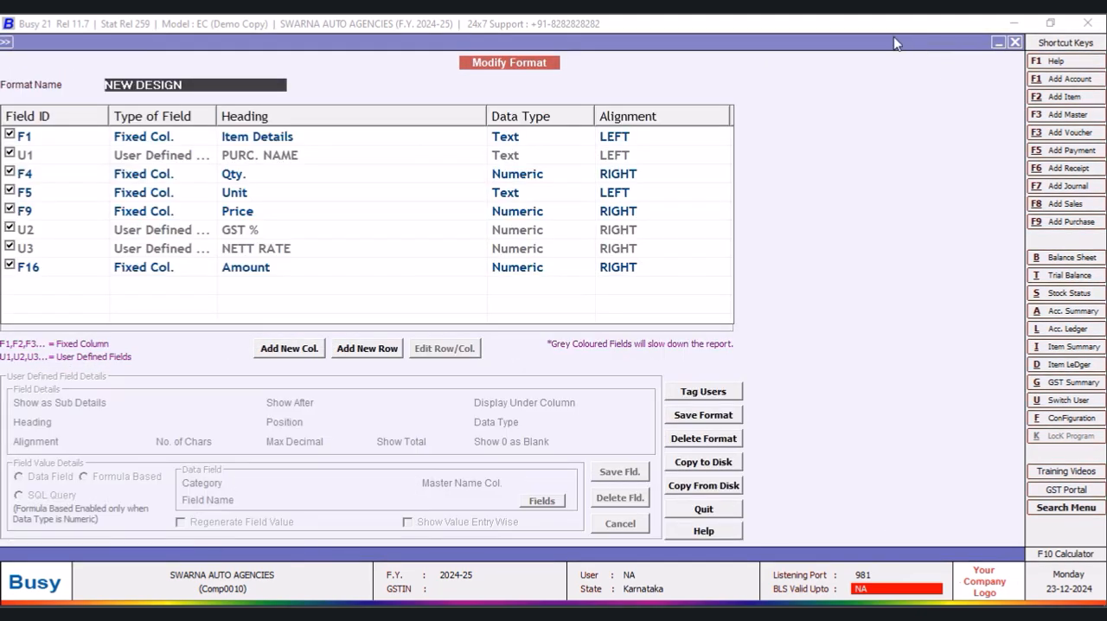
{"action": "left_click", "coordinate": [306, 351]}
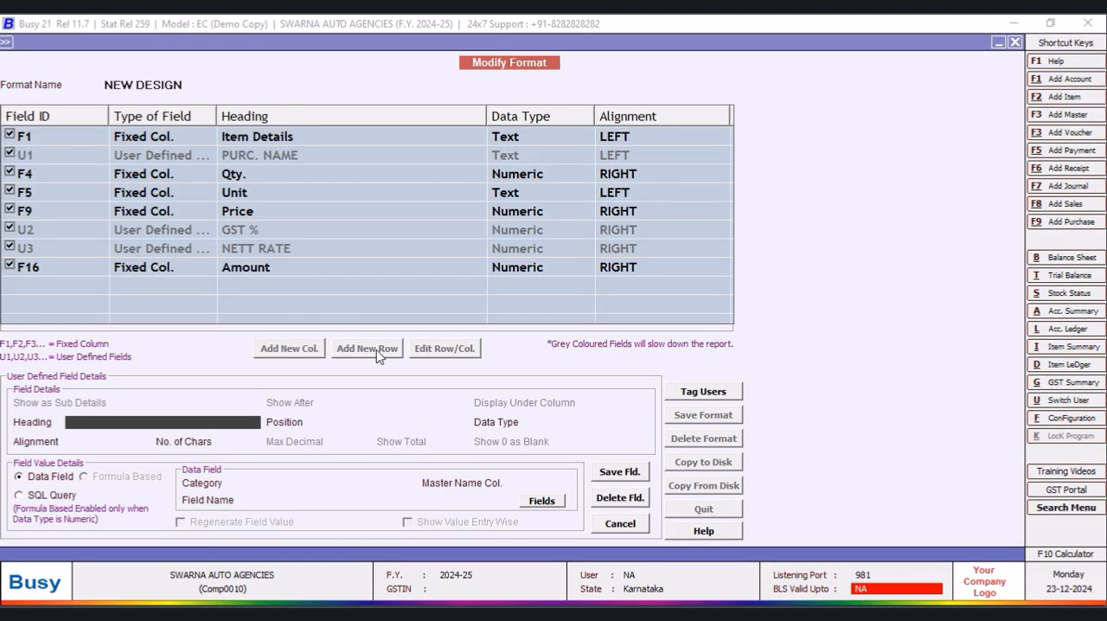
{"action": "type", "text": "ALIAS NAME"}
{"action": "key", "text": "Return"}
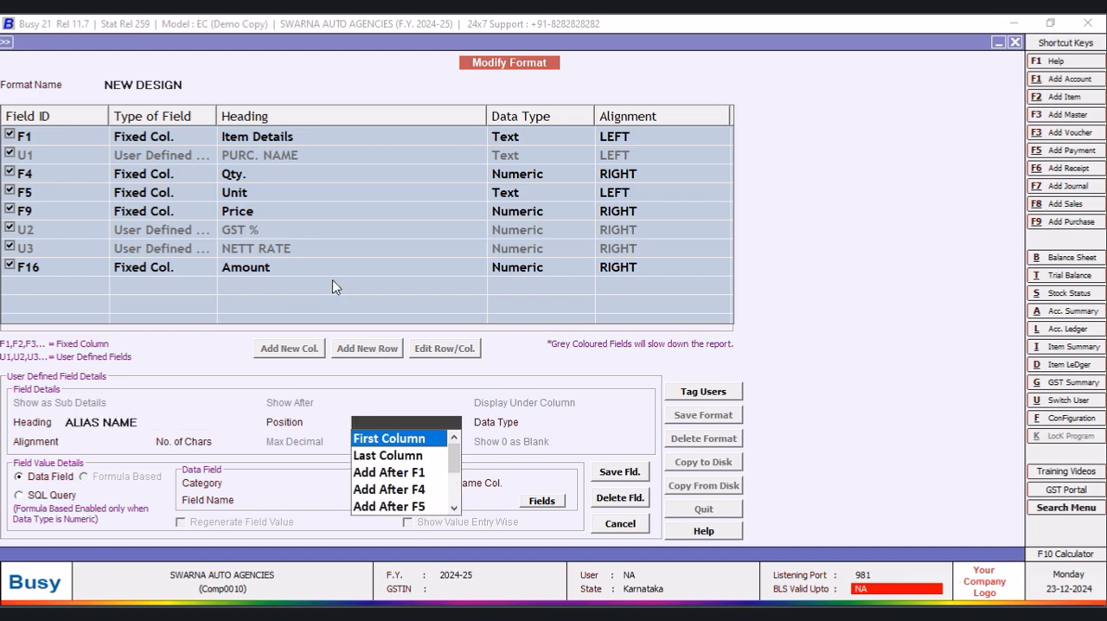
{"action": "left_click", "coordinate": [407, 475]}
{"action": "key", "text": "Return"}
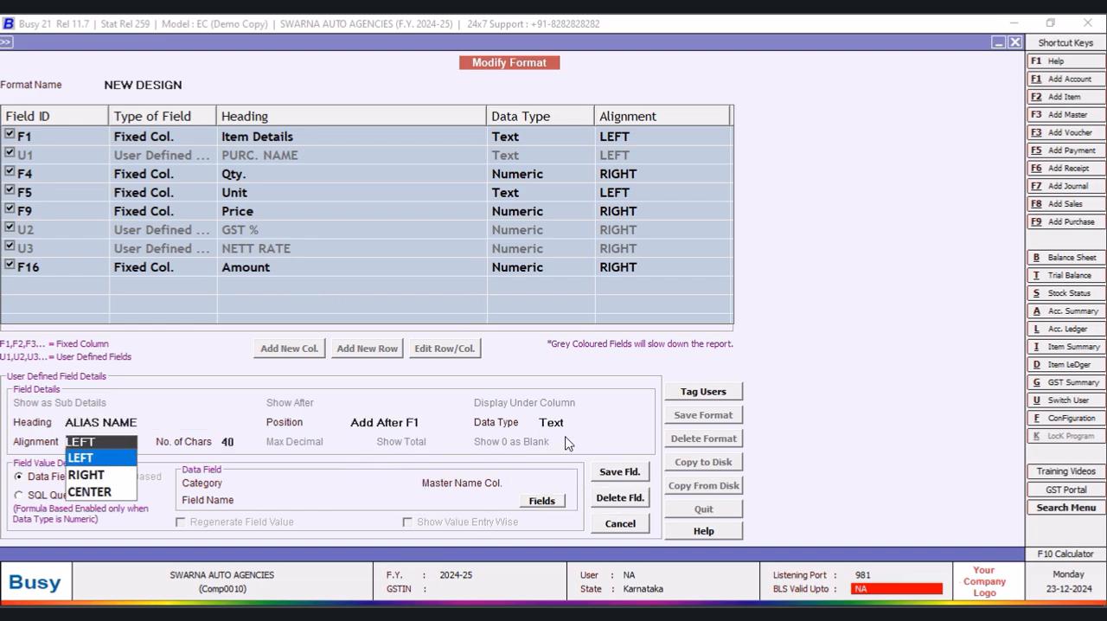
- Source the ALIAS NAME column from the SQL query RED ME with parameter F1, and save the field and the format
{"action": "left_click", "coordinate": [34, 500]}
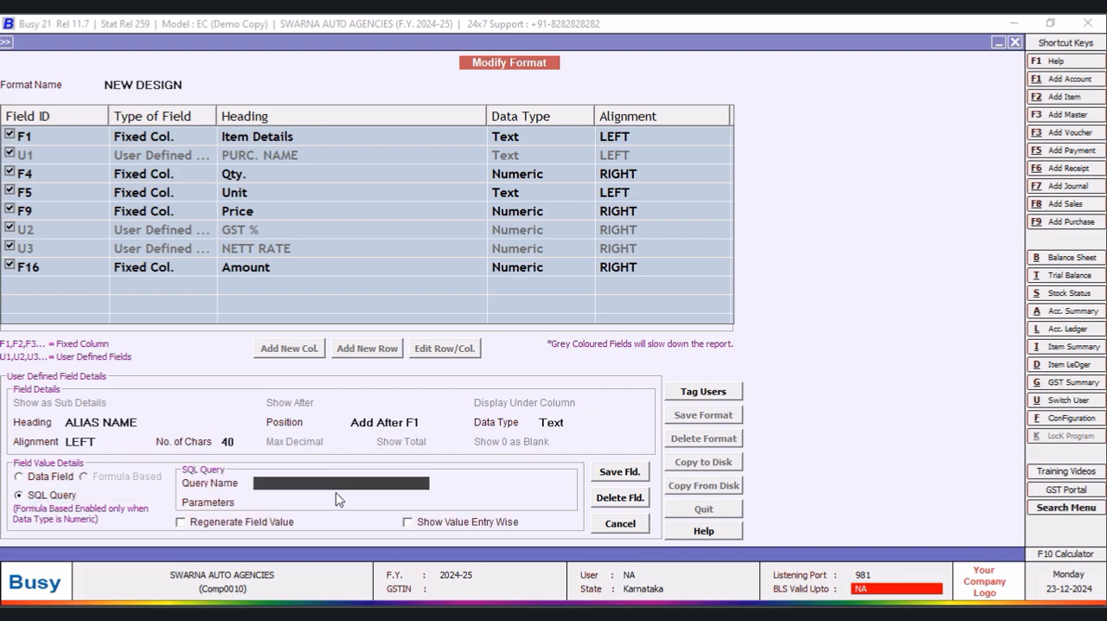
{"action": "type", "text": "RED ME"}
{"action": "key", "text": "Return"}
{"action": "type", "text": "F1"}
{"action": "key", "text": "Return"}
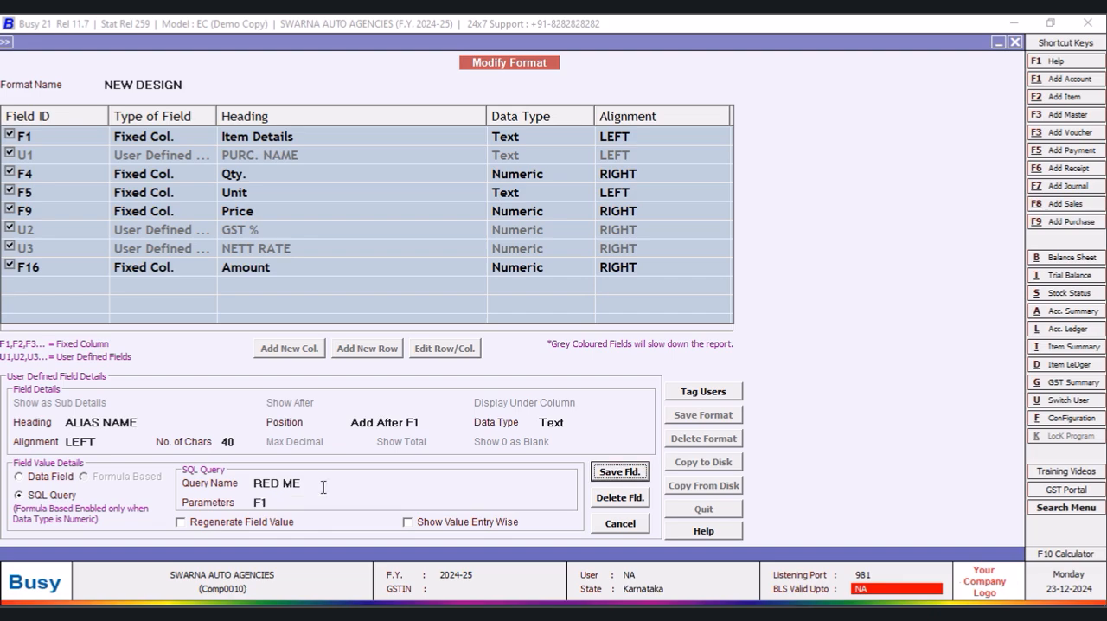
{"action": "left_click", "coordinate": [625, 474]}
{"action": "left_click", "coordinate": [595, 354]}
{"action": "left_click", "coordinate": [703, 415]}
{"action": "left_click", "coordinate": [592, 355]}
{"action": "left_click", "coordinate": [645, 357]}
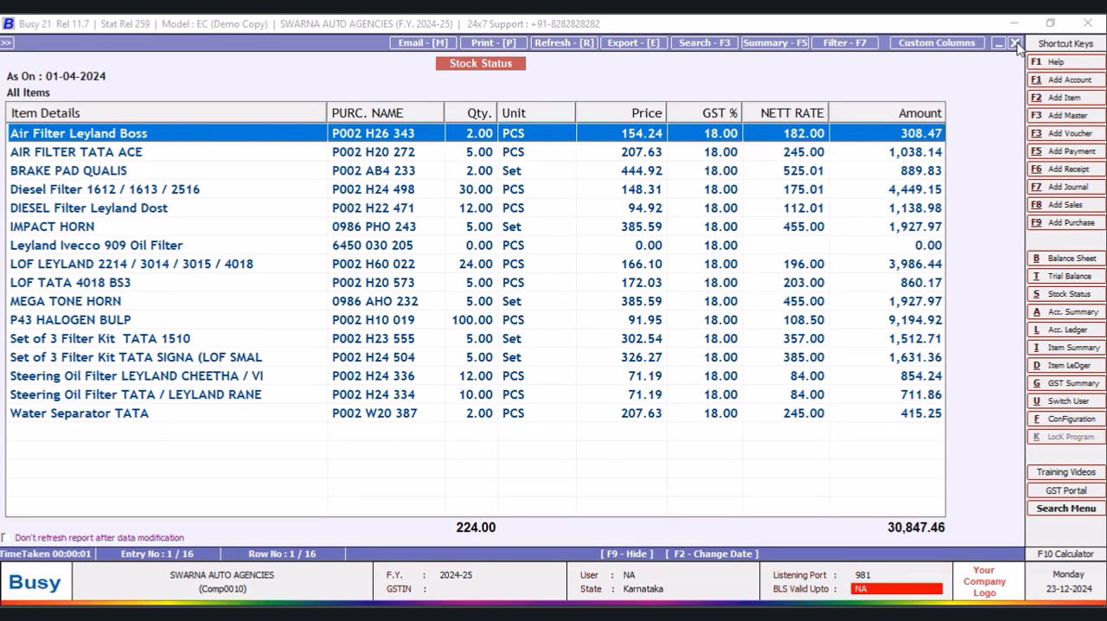
- Regenerate the stock status report in NEW DESIGN format and check the ALIAS NAME column through to Amount
{"action": "left_click", "coordinate": [1016, 43]}
{"action": "left_click", "coordinate": [183, 270]}
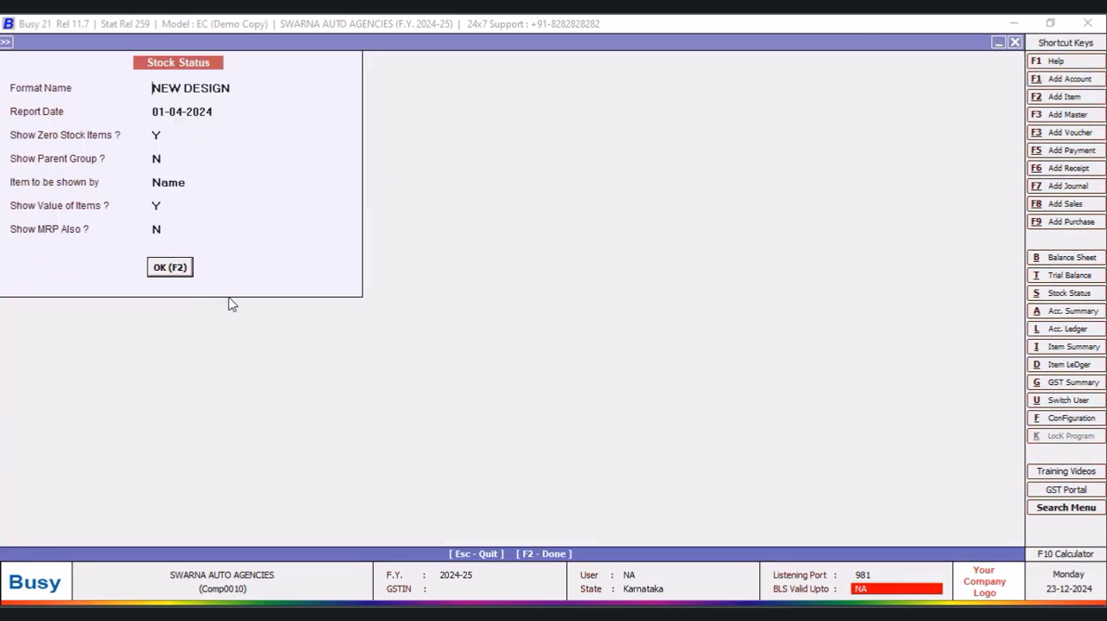
{"action": "left_click_drag", "start_coordinate": [541, 110], "coordinate": [449, 111]}
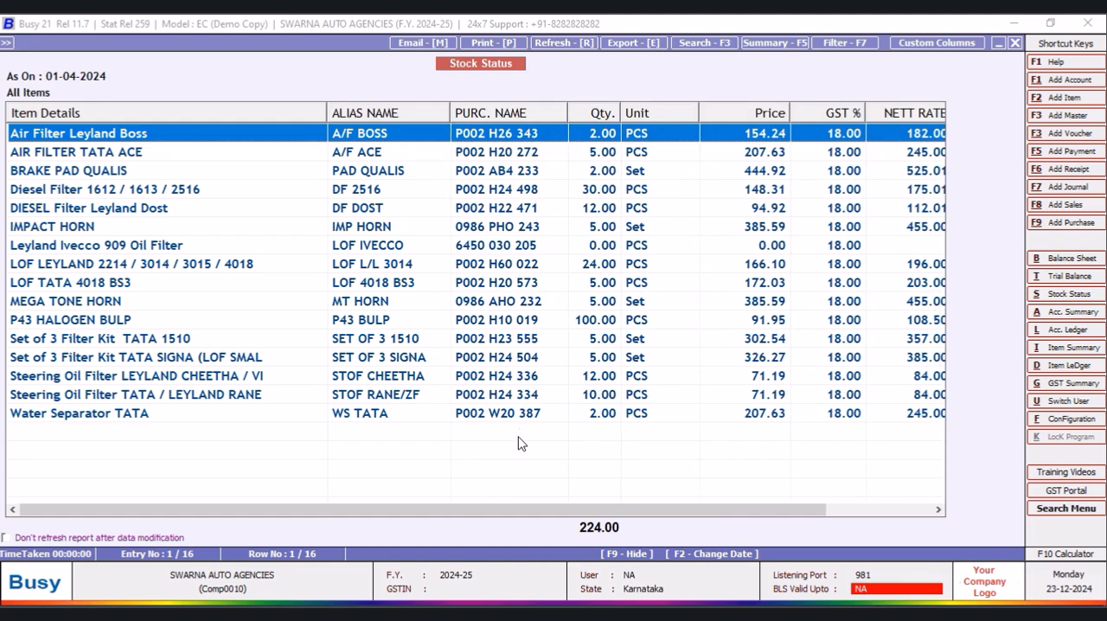
{"action": "left_click_drag", "start_coordinate": [460, 513], "coordinate": [596, 513]}
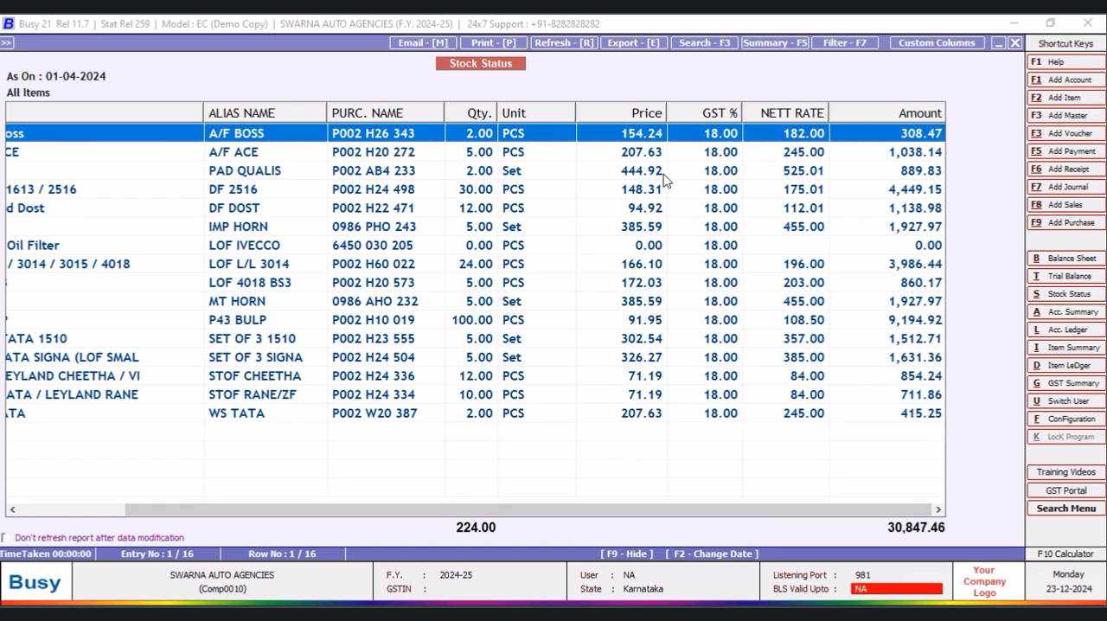
- Exclude the GST % column from the NEW DESIGN format and save the format
{"action": "left_click", "coordinate": [934, 43]}
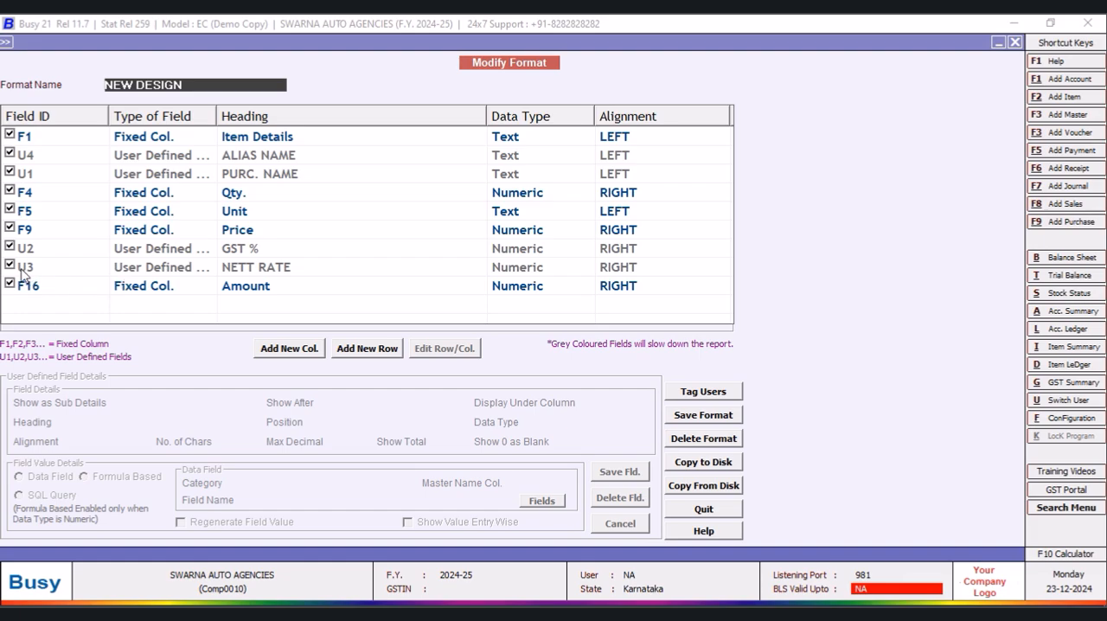
{"action": "left_click", "coordinate": [10, 248]}
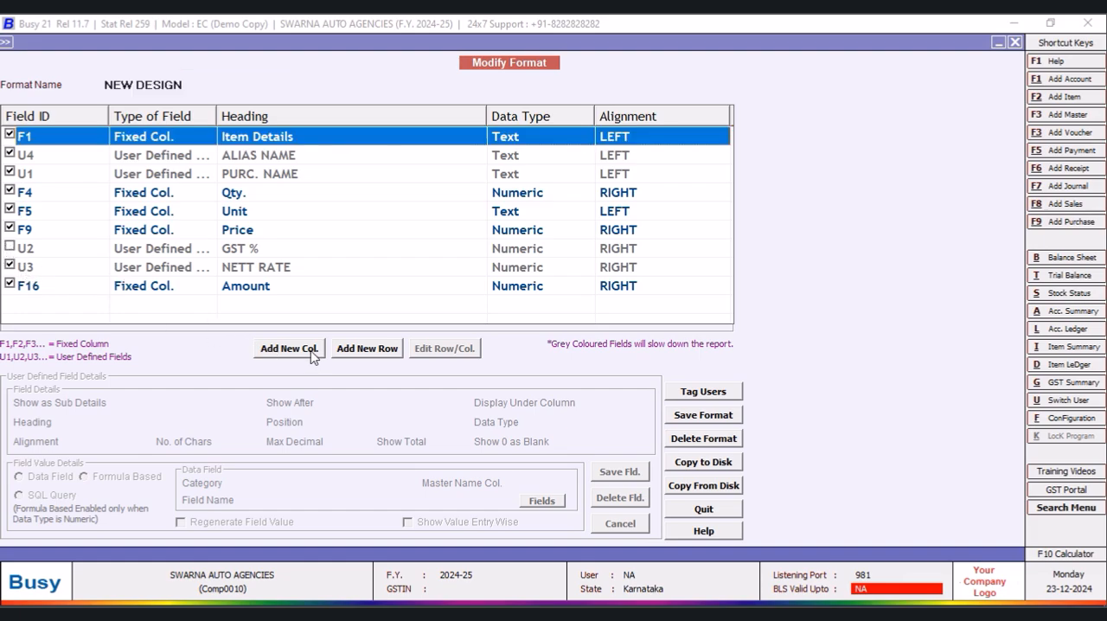
{"action": "left_click", "coordinate": [716, 420]}
{"action": "left_click", "coordinate": [594, 352]}
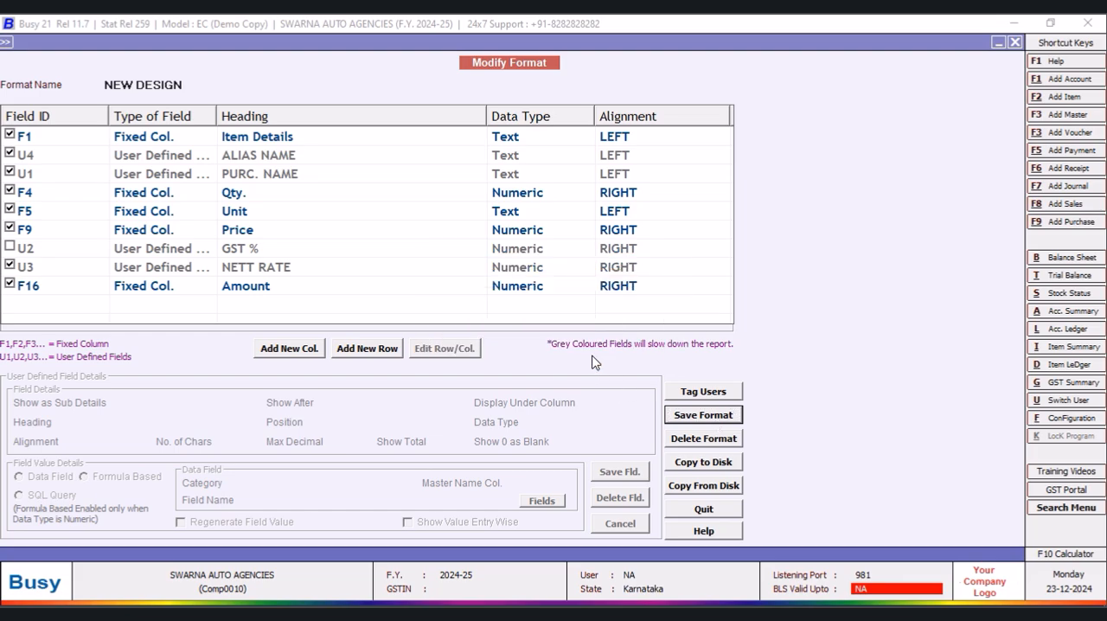
- Rerun the stock status report and review its columns without GST %
{"action": "left_click", "coordinate": [1016, 43]}
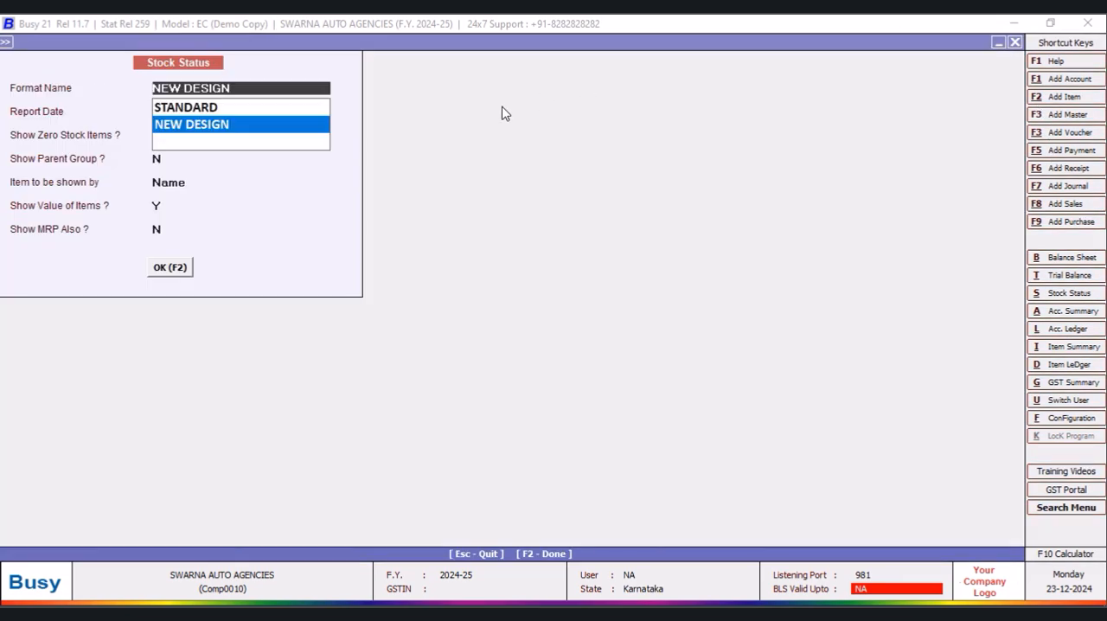
{"action": "left_click", "coordinate": [165, 269]}
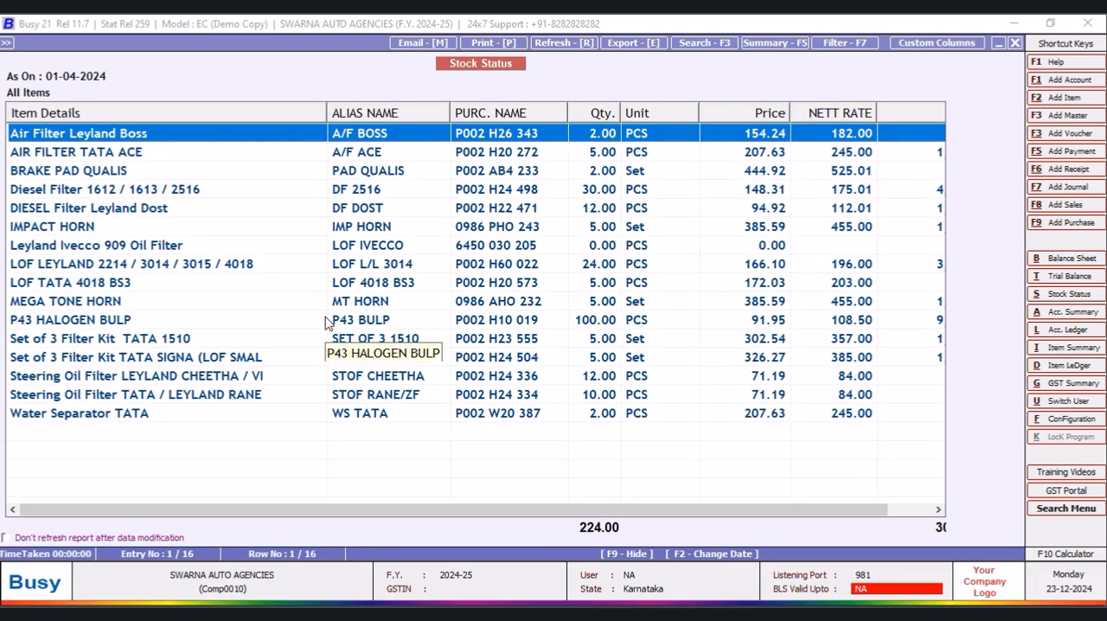
{"action": "left_click_drag", "start_coordinate": [443, 515], "coordinate": [610, 520]}
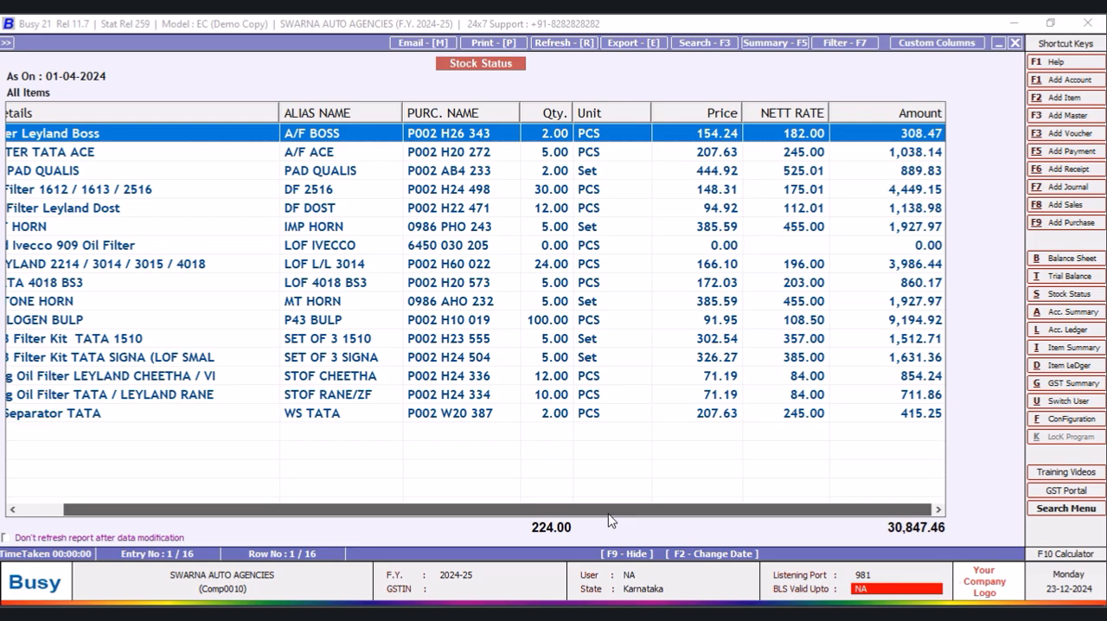
{"action": "left_click_drag", "start_coordinate": [610, 520], "coordinate": [341, 525]}
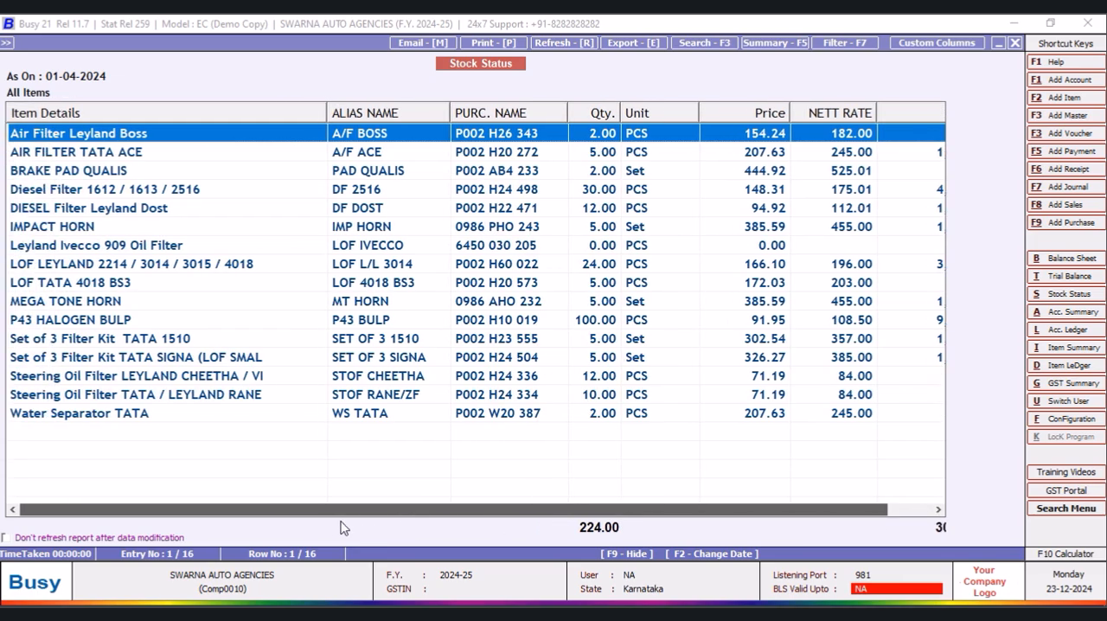
- Close the stock status report and add a new query named BEST in the SQL Query Executor
{"action": "left_click", "coordinate": [1015, 45]}
{"action": "key", "text": "Escape"}
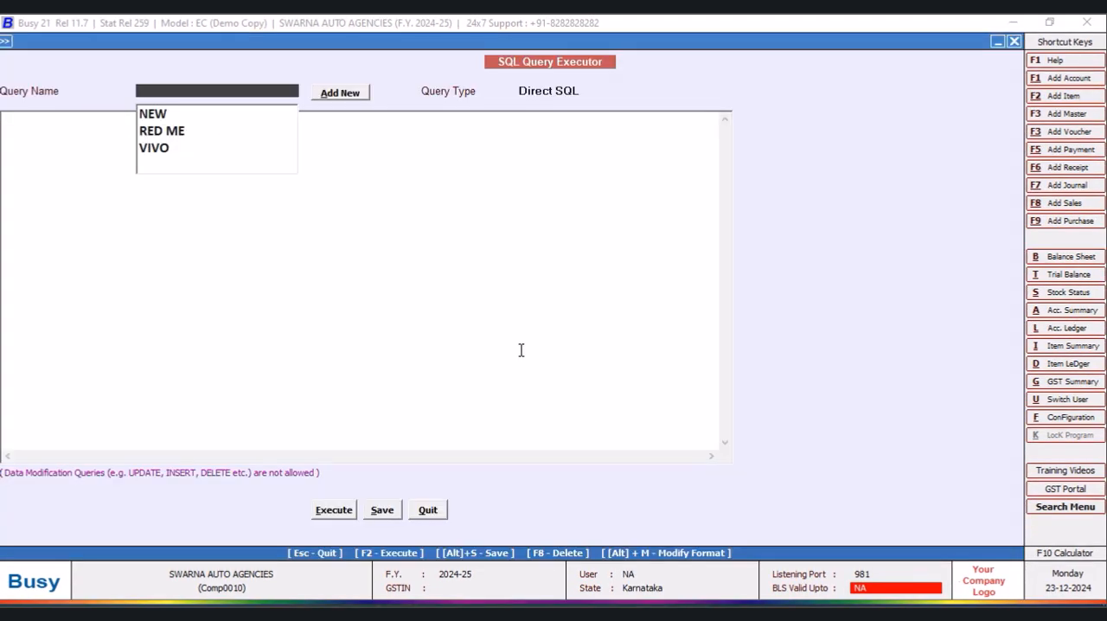
{"action": "left_click", "coordinate": [349, 96]}
{"action": "type", "text": "BEST"}
{"action": "left_click", "coordinate": [251, 215]}
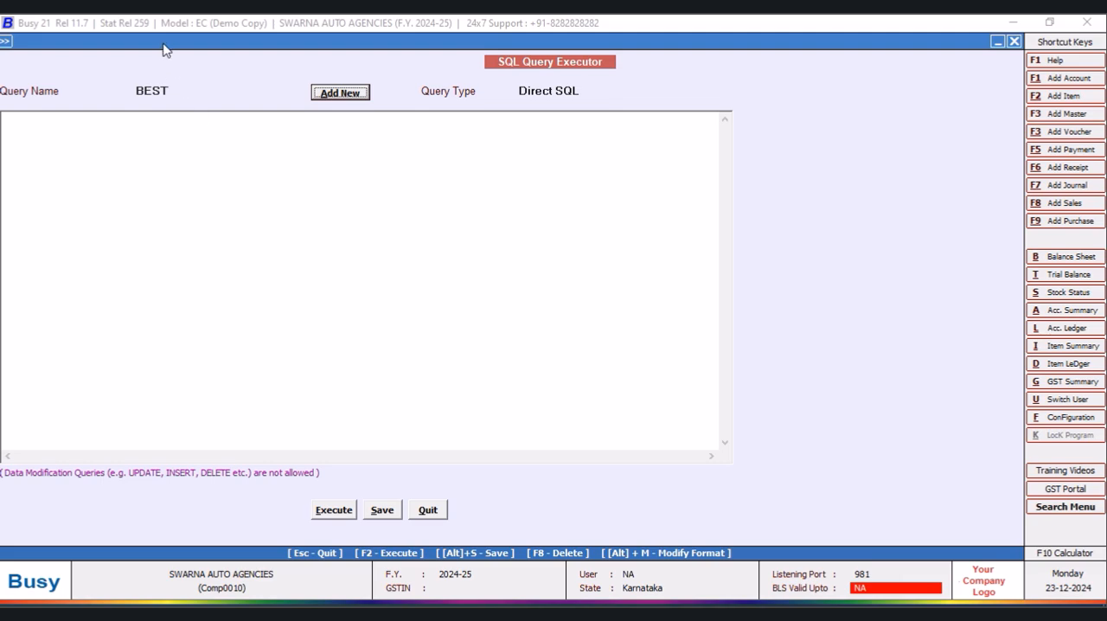
- Write the opening of the BEST query as "Select Tran2.D5/Tran2.D1 from Tran2"
{"action": "left_click", "coordinate": [98, 123]}
{"action": "type", "text": "S"}
{"action": "type", "text": "elect "}
{"action": "type", "text": "Tran"}
{"action": "type", "text": "2.D5"}
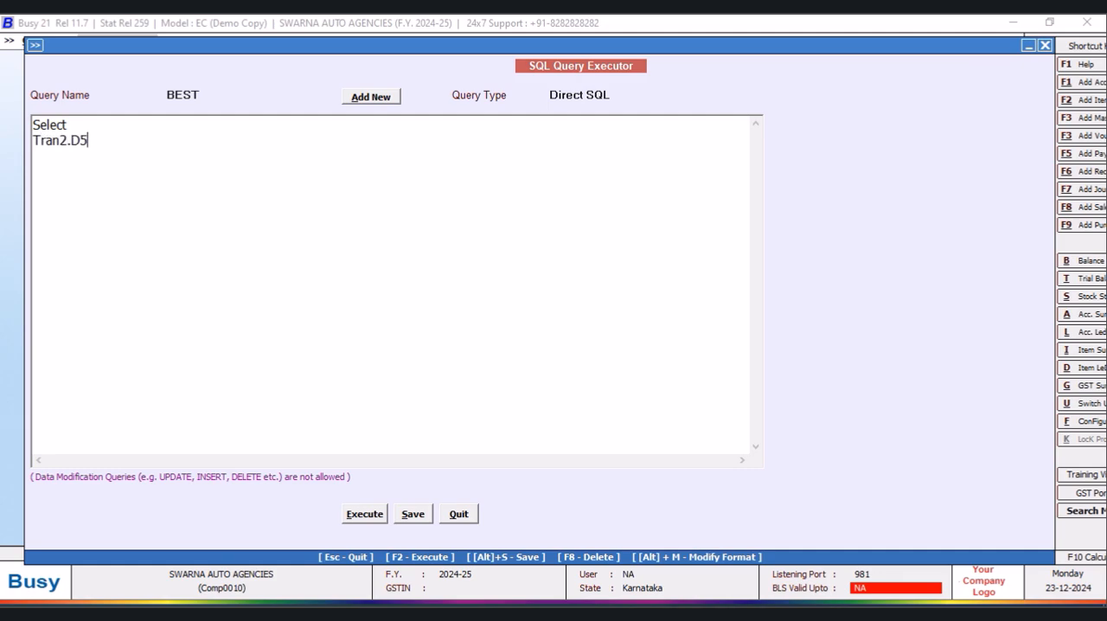
{"action": "type", "text": "/Tran"}
{"action": "type", "text": "m"}
{"action": "type", "text": " Tra"}
{"action": "type", "text": "n2"}
{"action": "key", "text": "Return"}
- Add the condition "Where Tran2.VchType=2 and Tran2.RecType=2" to the BEST query
{"action": "type", "text": "Where Tran2"}
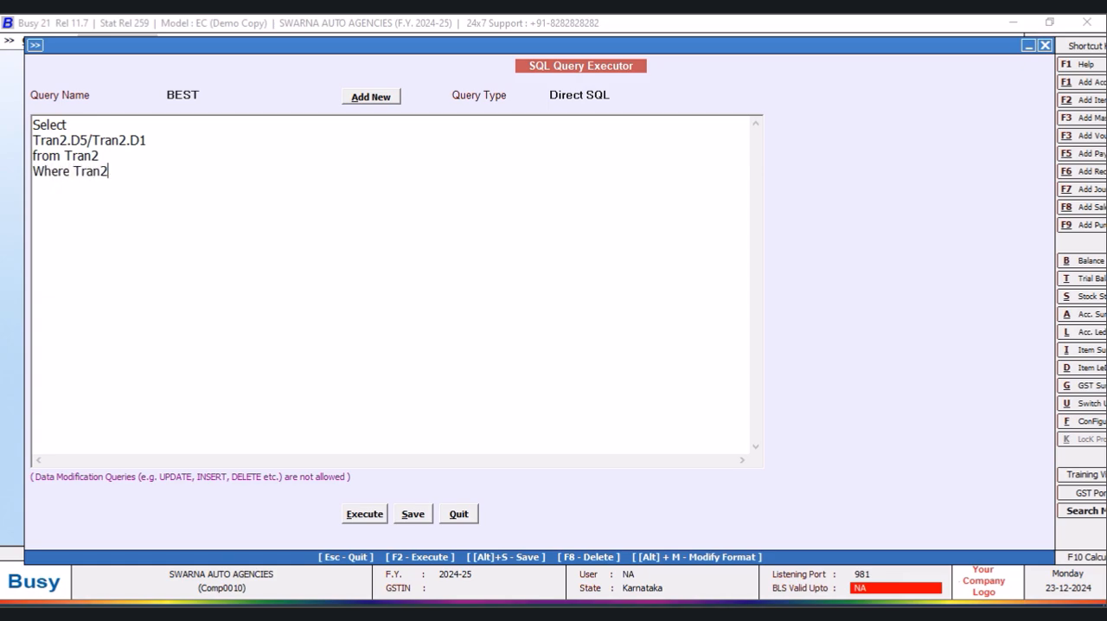
{"action": "type", "text": ".VchType=2 and "}
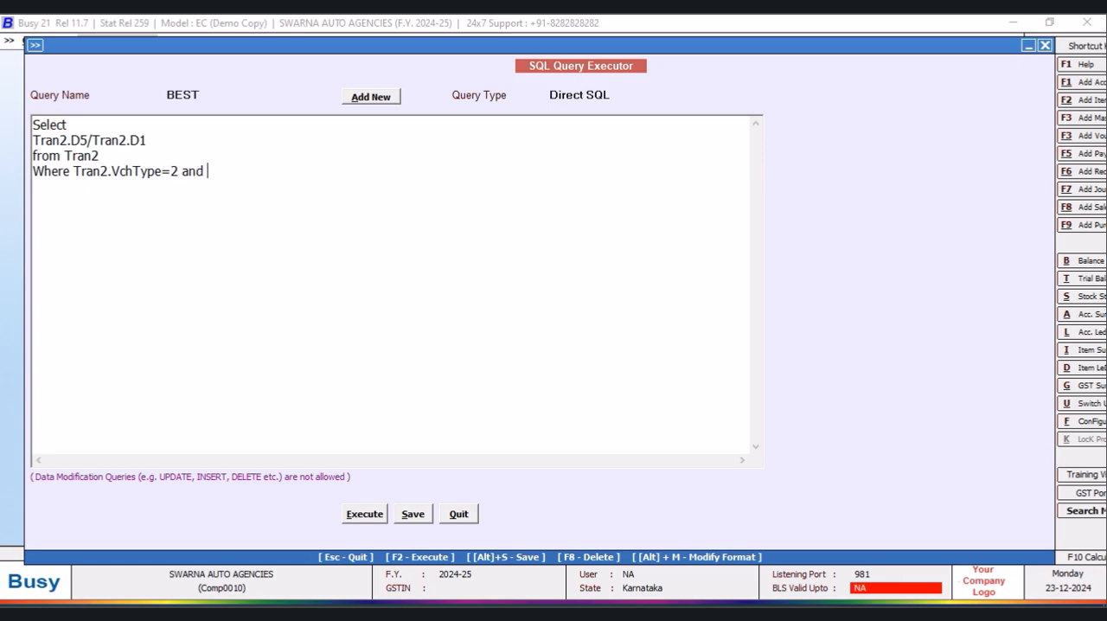
{"action": "type", "text": "Tran2.Re"}
{"action": "key", "text": "BackSpace"}
{"action": "key", "text": "BackSpace"}
{"action": "key", "text": "BackSpace"}
{"action": "type", "text": "ype=2"}
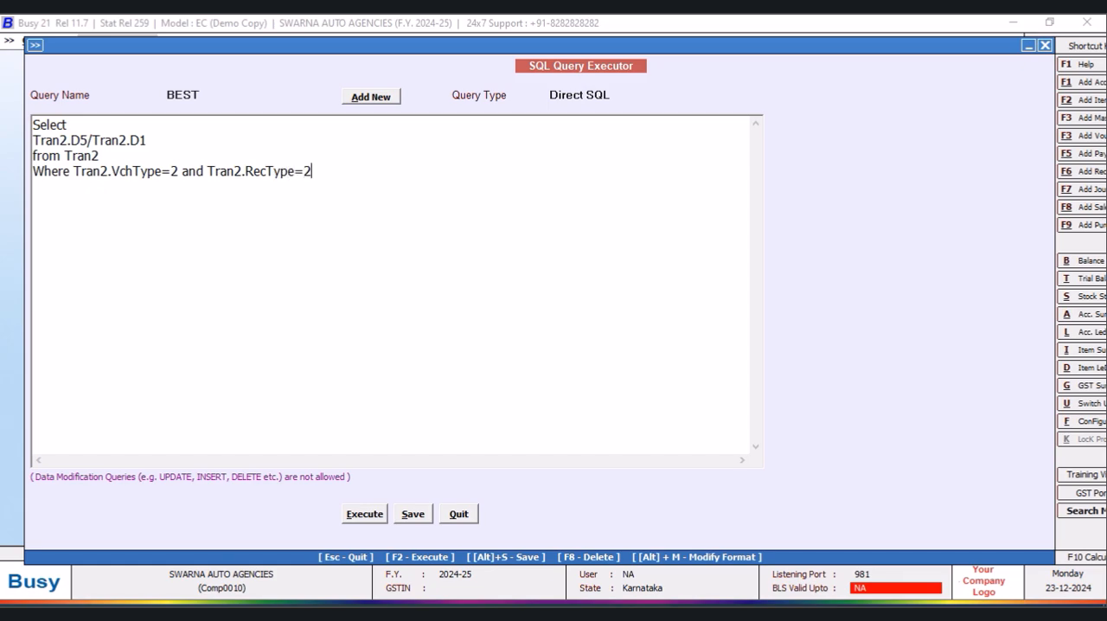
- Limit the BEST query to one record by inserting "Top 1" below Select
{"action": "left_click", "coordinate": [69, 125]}
{"action": "key", "text": "Return"}
{"action": "type", "text": "Top 1"}
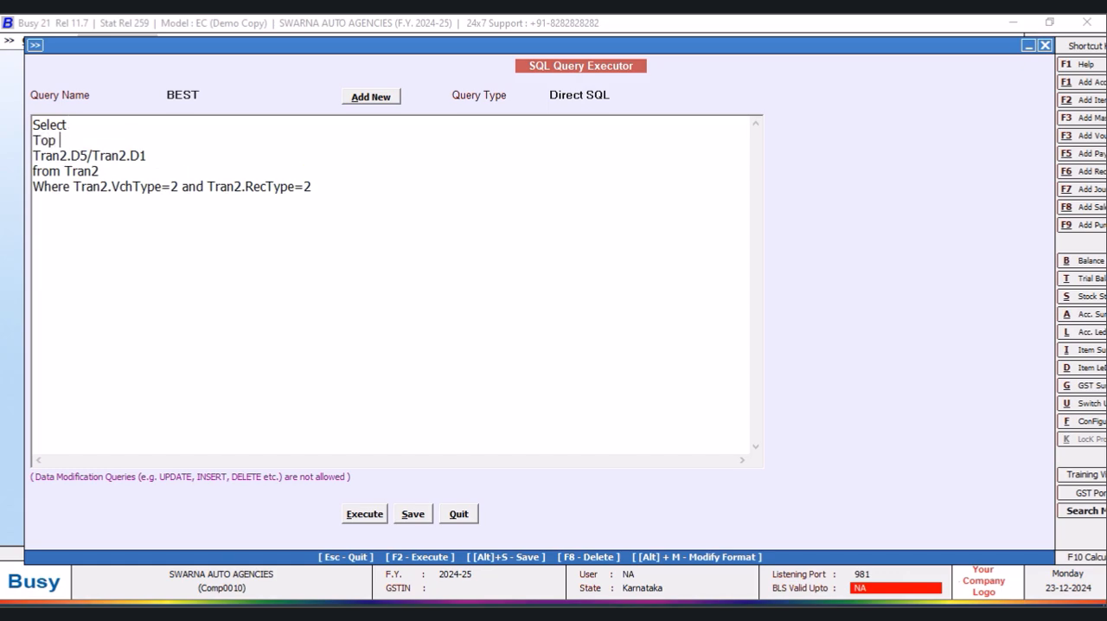
{"action": "left_click", "coordinate": [74, 186]}
{"action": "key", "text": "Return"}
{"action": "type", "text": "and"}
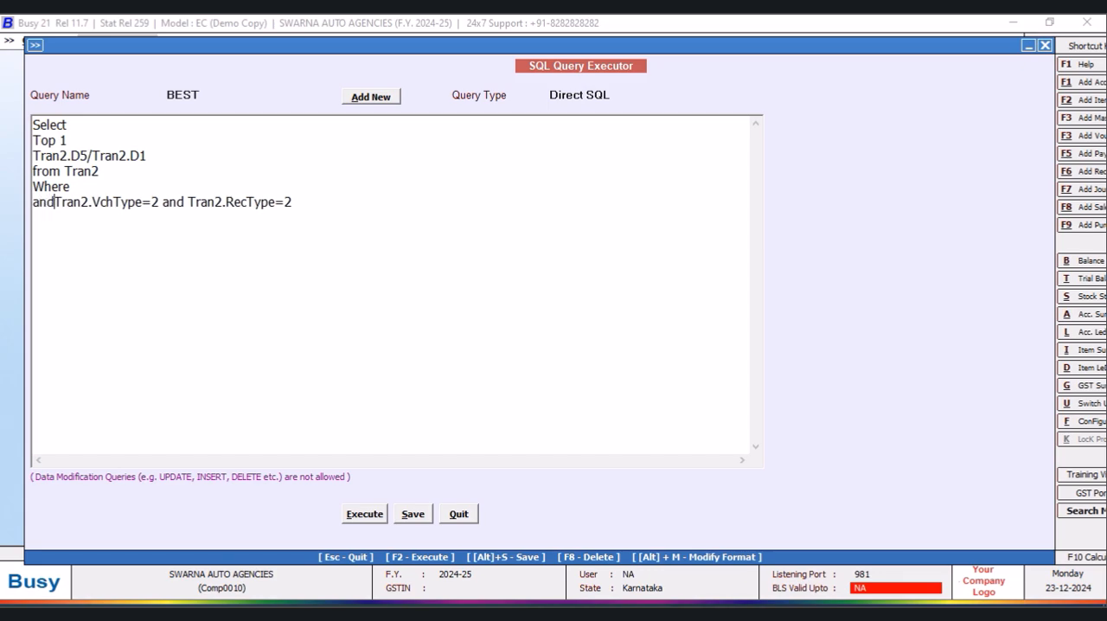
{"action": "left_click", "coordinate": [85, 186]}
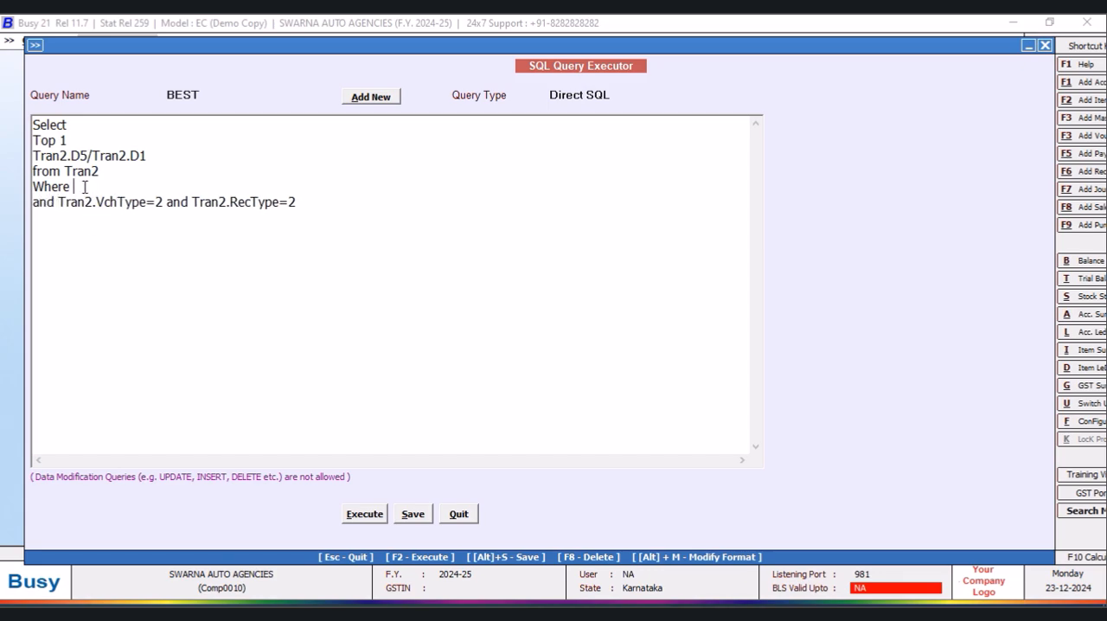
{"action": "type", "text": "(Select Name from "}
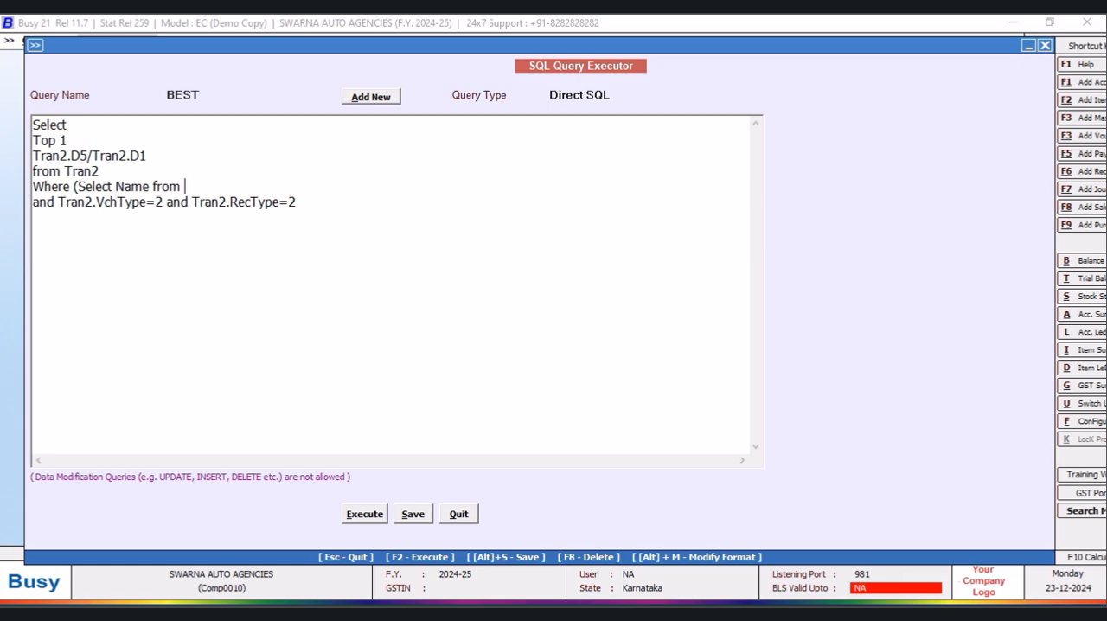
{"action": "type", "text": "Maser"}
{"action": "key", "text": "BackSpace"}
{"action": "type", "text": "ter1 Where Code=Tran"}
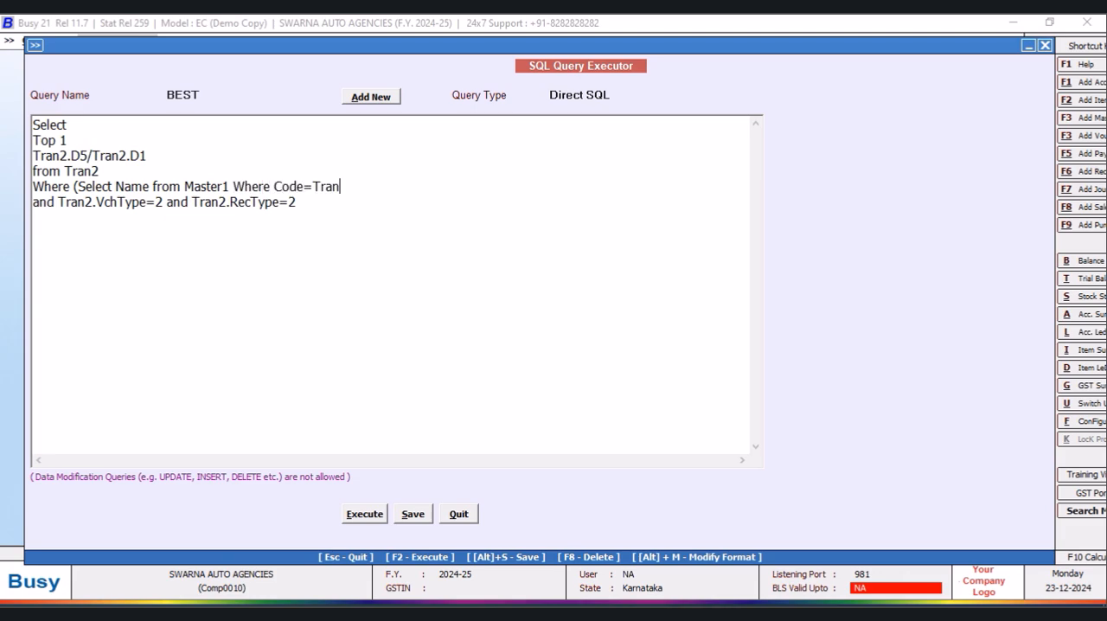
{"action": "type", "text": "2.MasterCode1"}
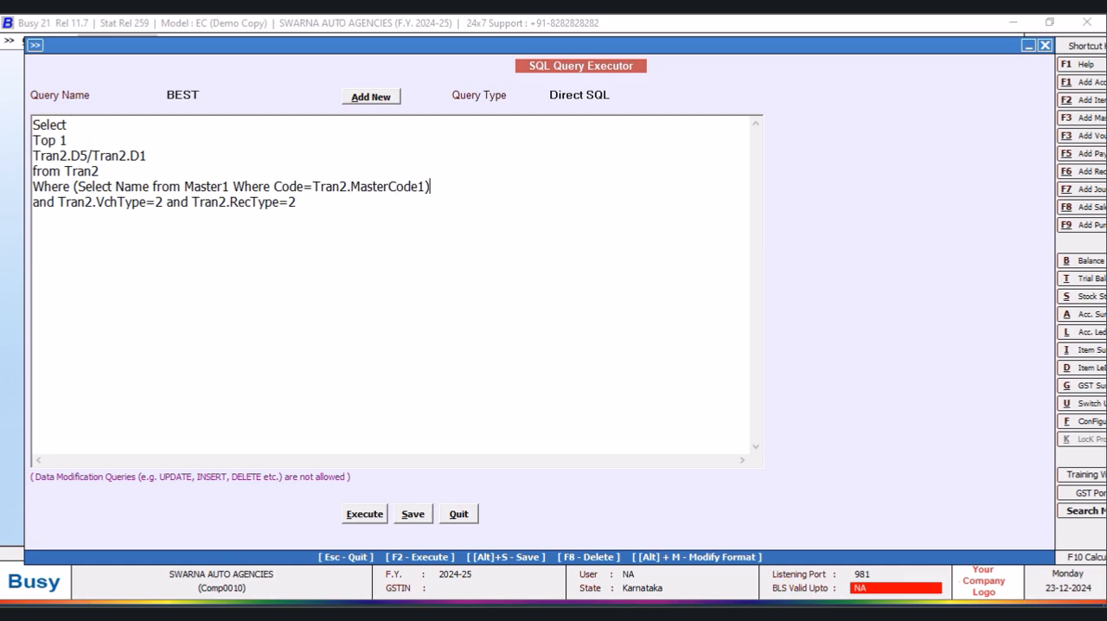
{"action": "type", "text": ")=@P1@"}
- Add the line "Order by Tran2.Date Desc" at the end of the BEST query
{"action": "left_click", "coordinate": [300, 202]}
{"action": "type", "text": "oRDER"}
{"action": "key", "text": "BackSpace"}
{"action": "key", "text": "BackSpace"}
{"action": "key", "text": "BackSpace"}
{"action": "key", "text": "BackSpace"}
{"action": "key", "text": "BackSpace"}
{"action": "type", "text": "Order by Tran2.Date Desc"}
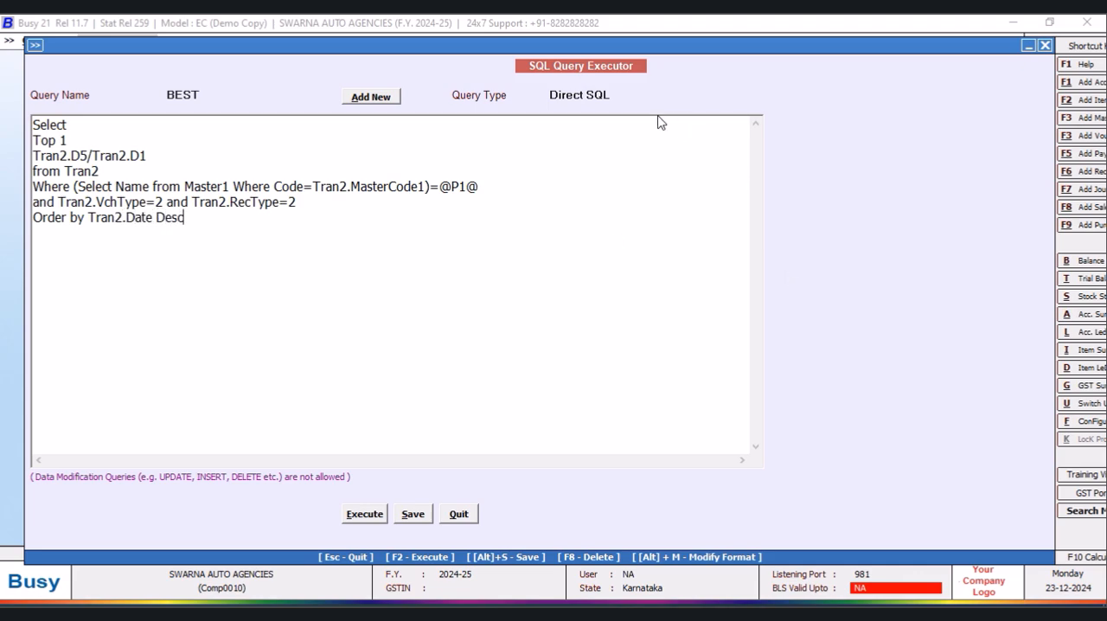
- Set the BEST query's type to Custom Column, save the query and leave the query editor
{"action": "left_click", "coordinate": [616, 96]}
{"action": "left_click_drag", "start_coordinate": [758, 141], "coordinate": [758, 203]}
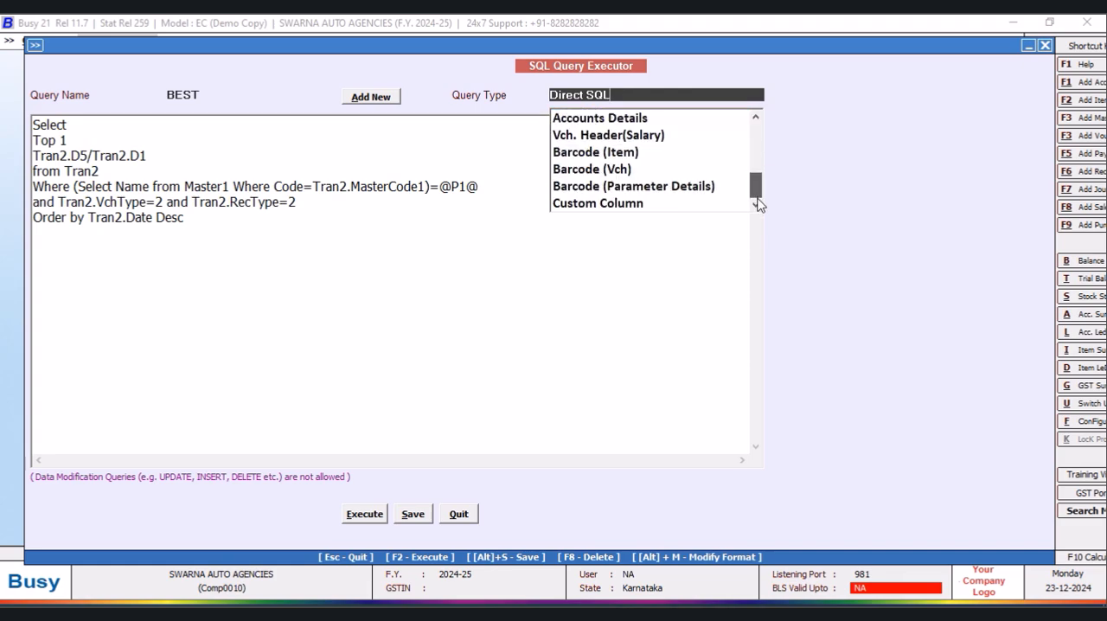
{"action": "left_click", "coordinate": [636, 208]}
{"action": "left_click", "coordinate": [416, 517]}
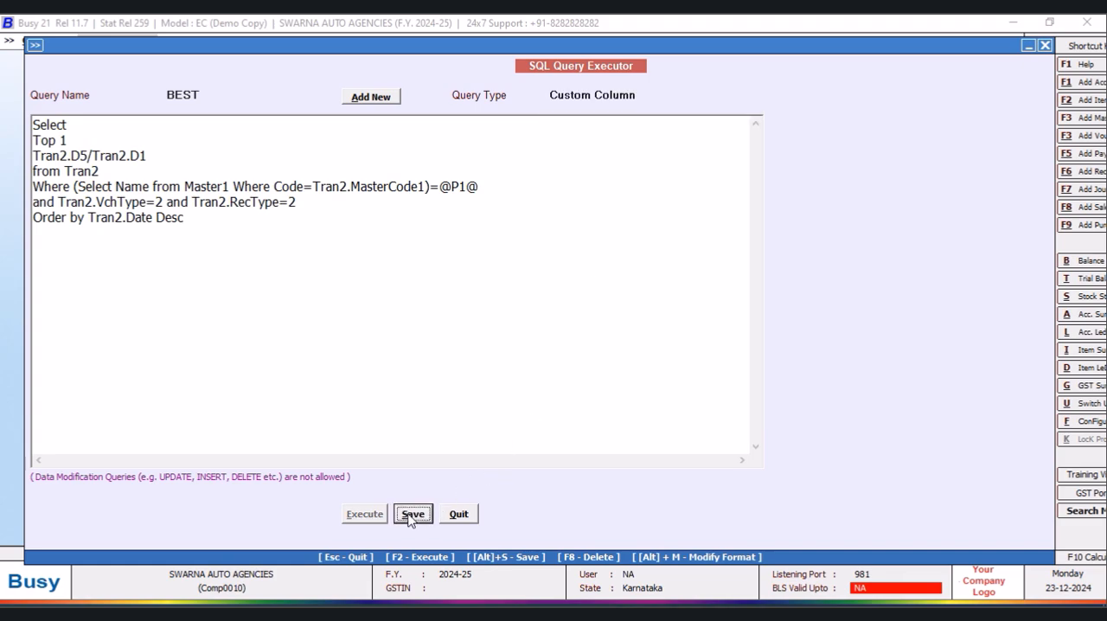
{"action": "left_click", "coordinate": [634, 359]}
{"action": "left_click", "coordinate": [457, 522]}
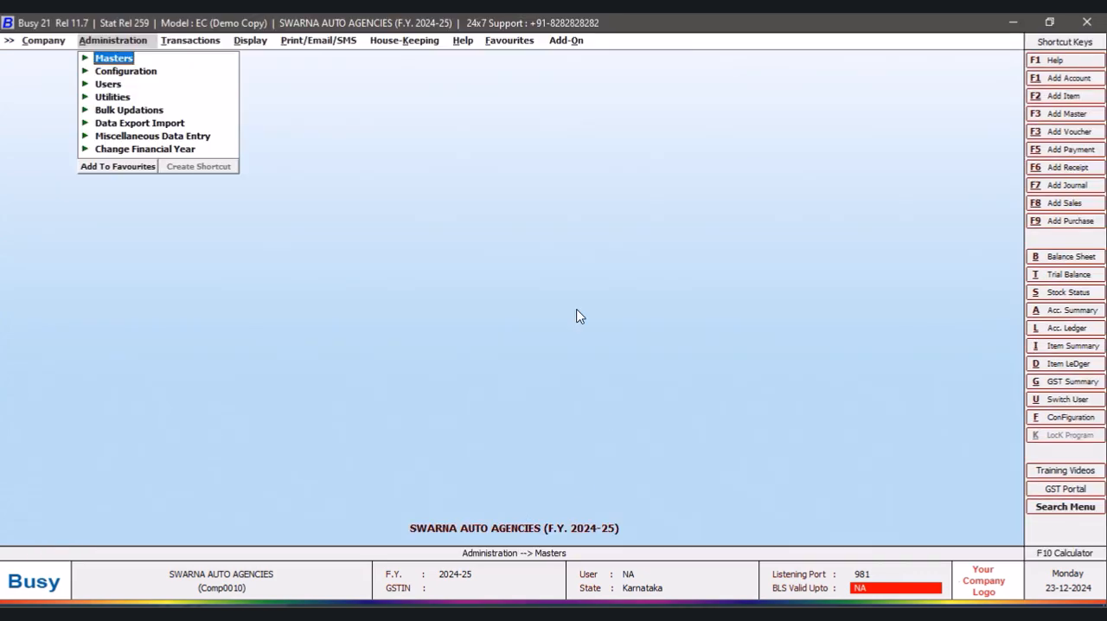
- Display the alphabetical closing stock report, balances only, for all items in the NEW DESIGN format
{"action": "left_click", "coordinate": [248, 43]}
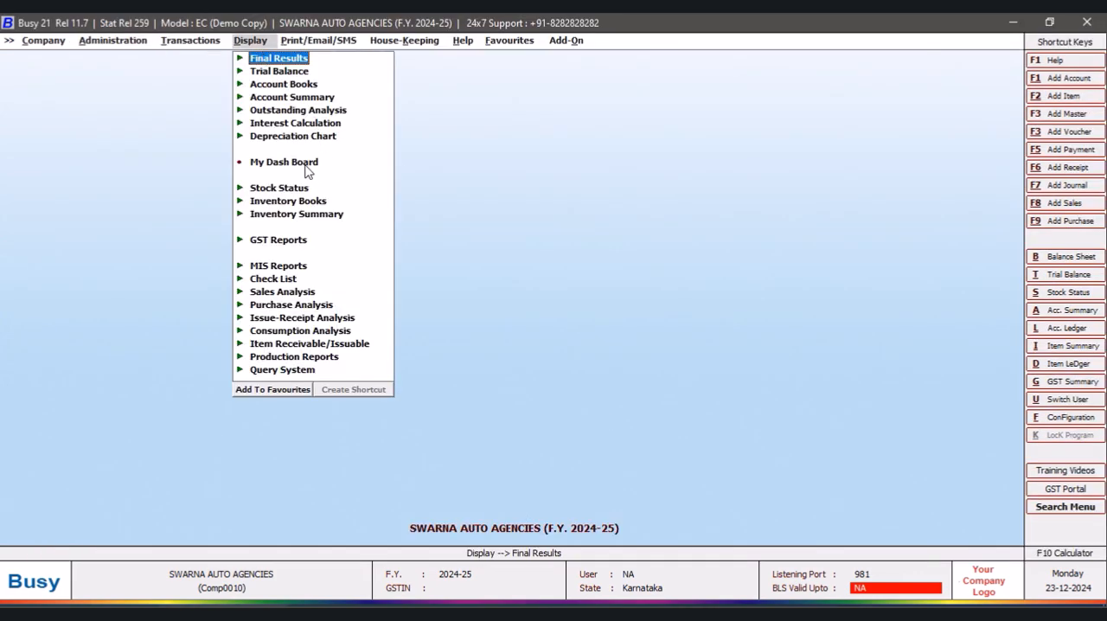
{"action": "left_click", "coordinate": [299, 189]}
{"action": "left_click", "coordinate": [391, 204]}
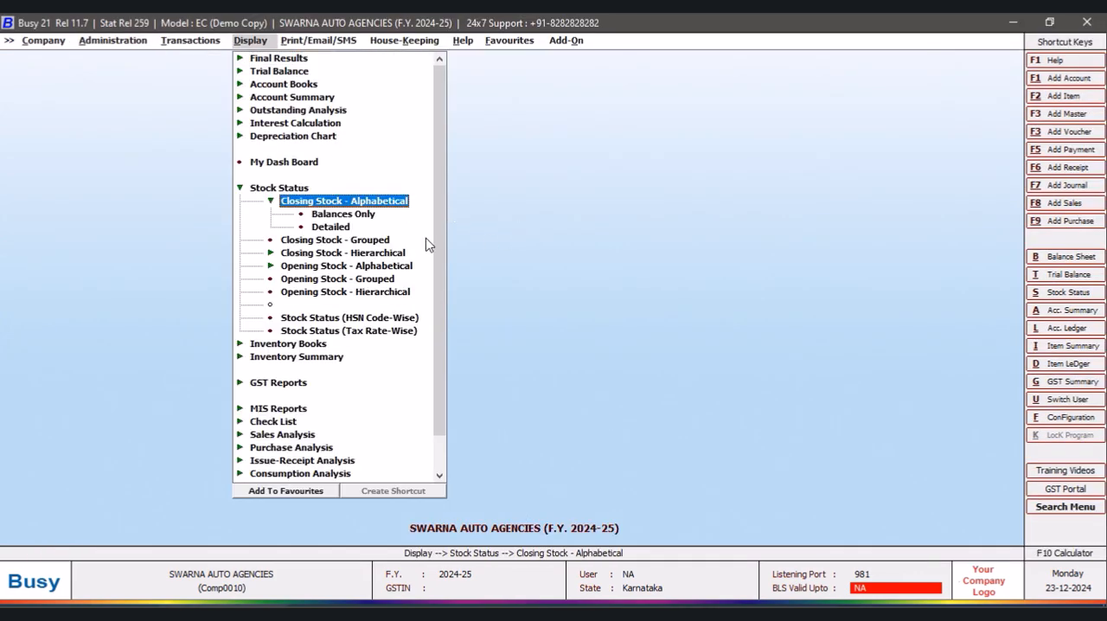
{"action": "left_click", "coordinate": [346, 214]}
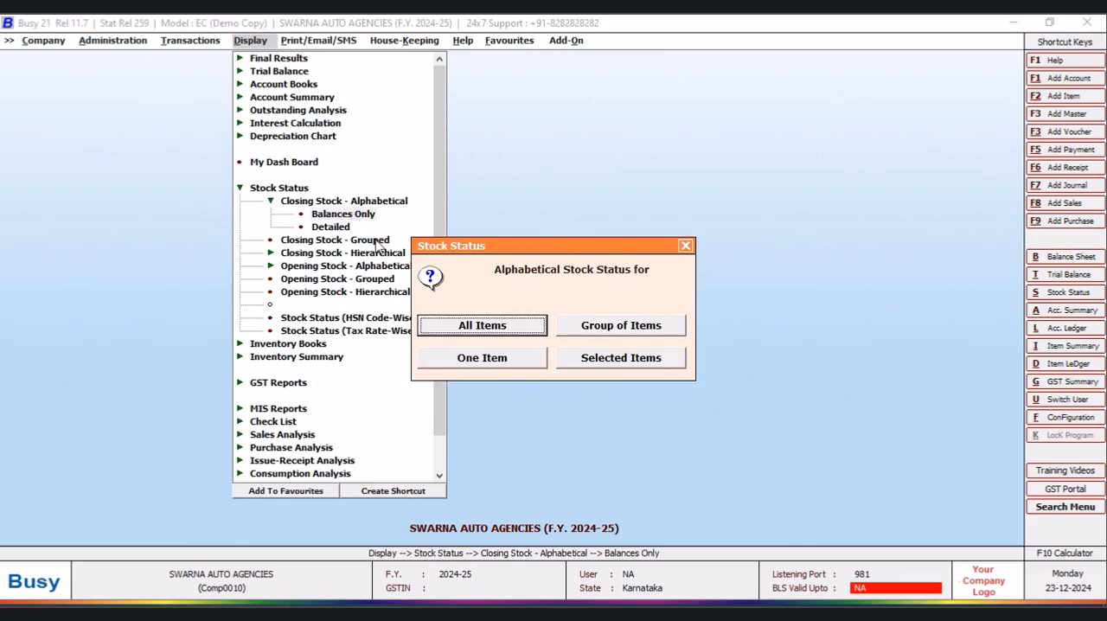
{"action": "left_click", "coordinate": [506, 326]}
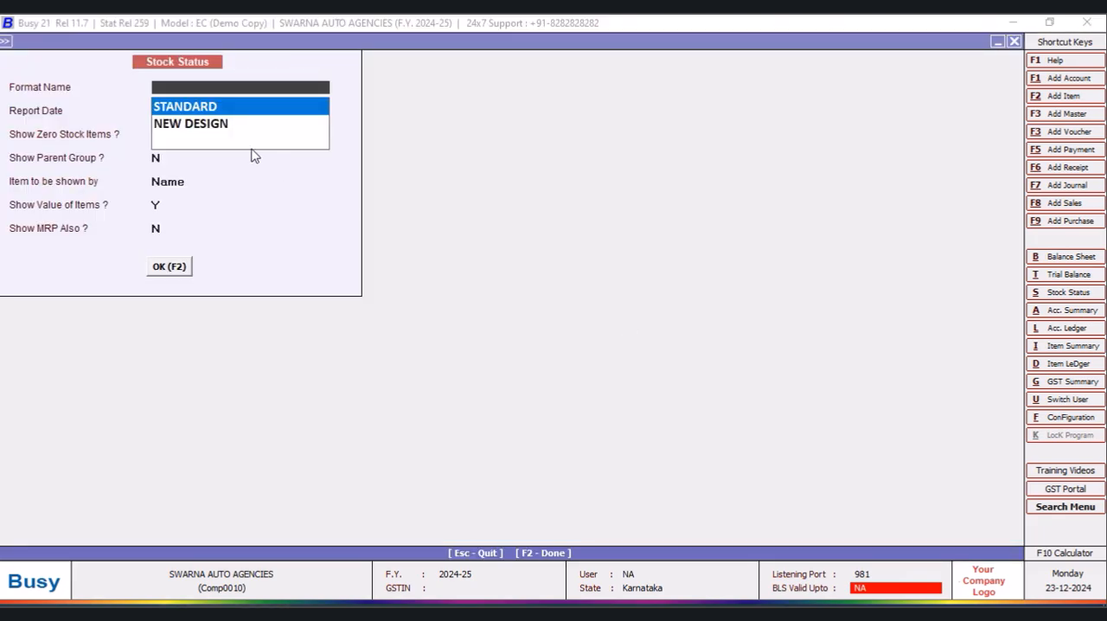
{"action": "left_click", "coordinate": [227, 124]}
{"action": "left_click", "coordinate": [167, 275]}
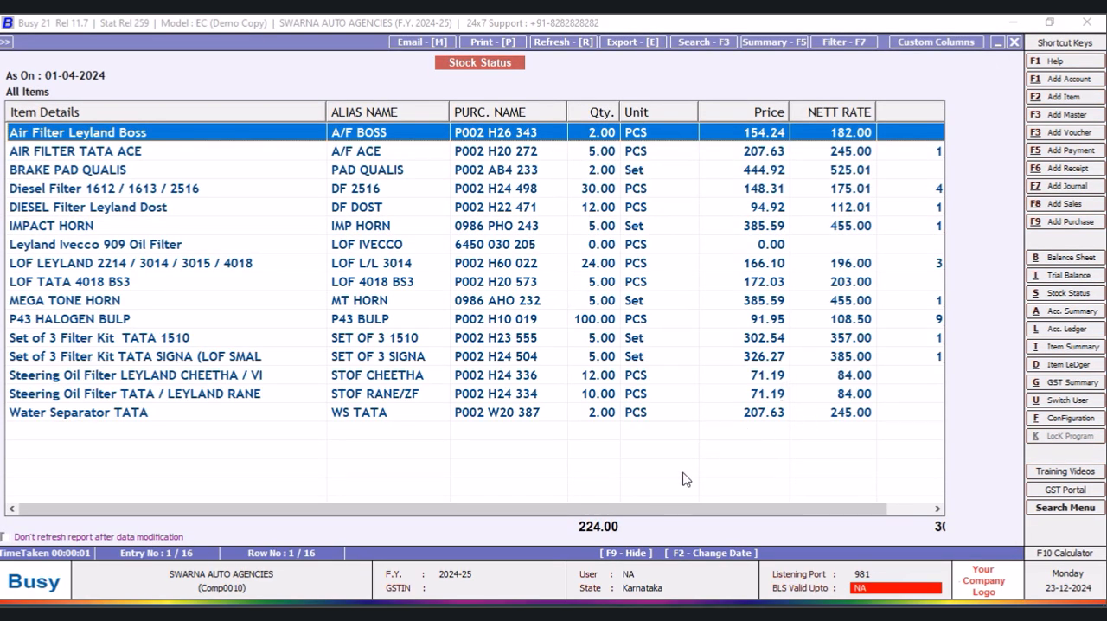
{"action": "left_click_drag", "start_coordinate": [618, 510], "coordinate": [823, 510]}
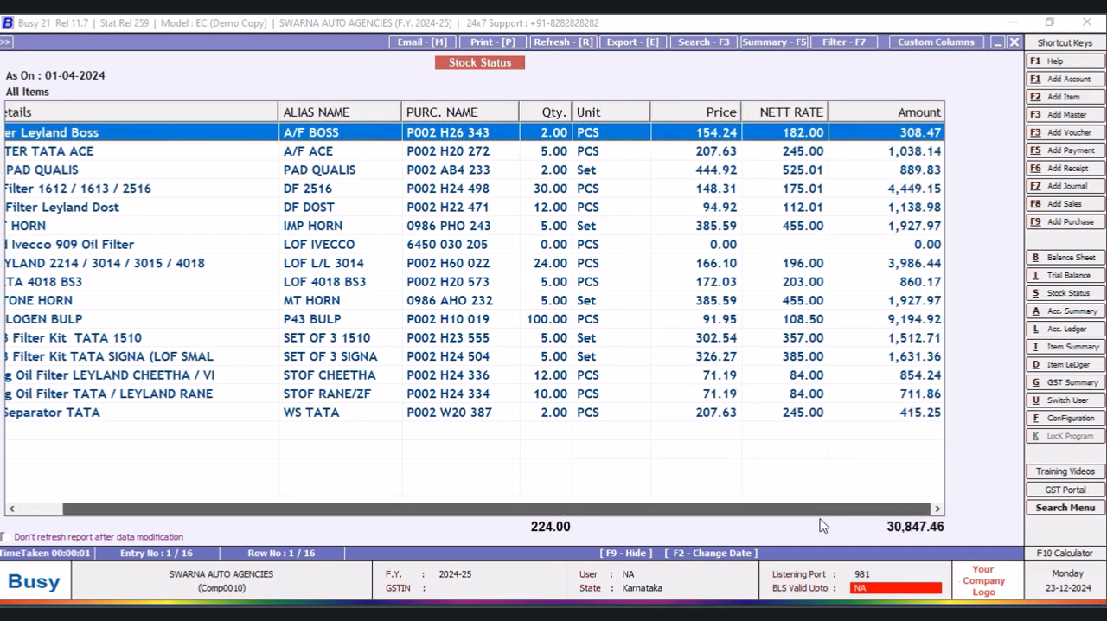
- Add a custom column headed "Last Purchase Rate" to the report format, positioned as Last Column with data type Numeric
{"action": "left_click", "coordinate": [936, 42]}
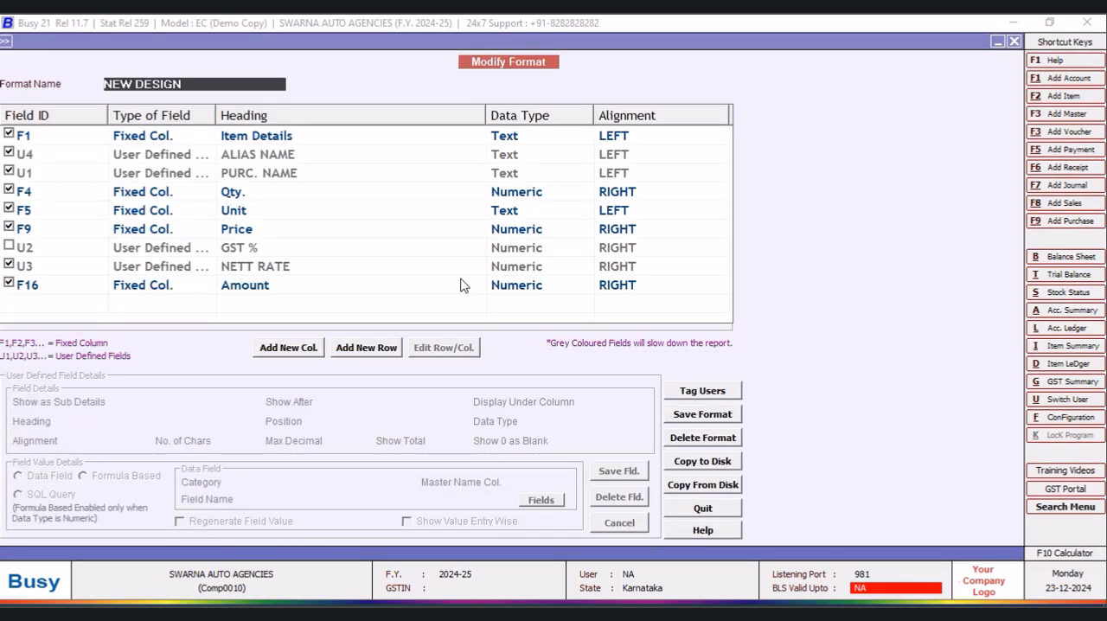
{"action": "left_click", "coordinate": [305, 348]}
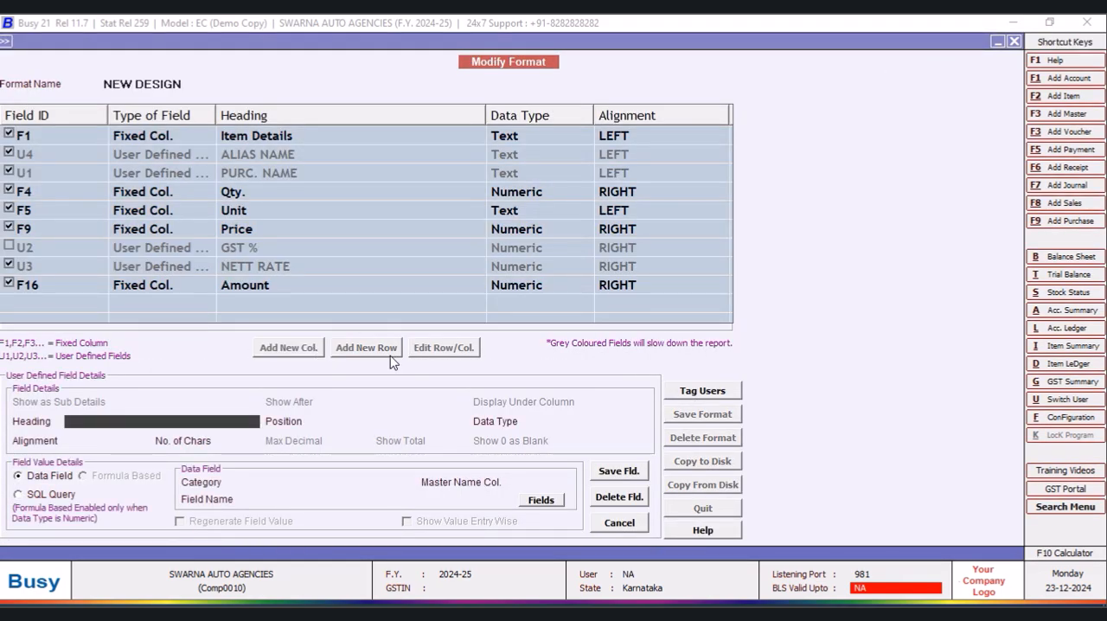
{"action": "type", "text": "Last Purchase Rate"}
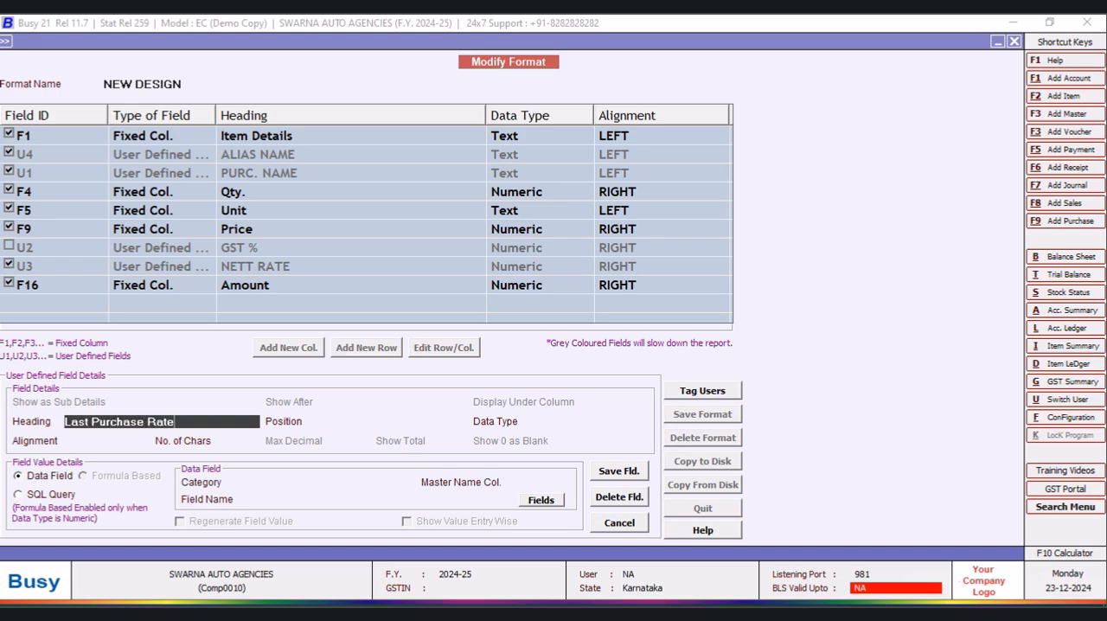
{"action": "key", "text": "Return"}
{"action": "key", "text": "Down"}
{"action": "key", "text": "Return"}
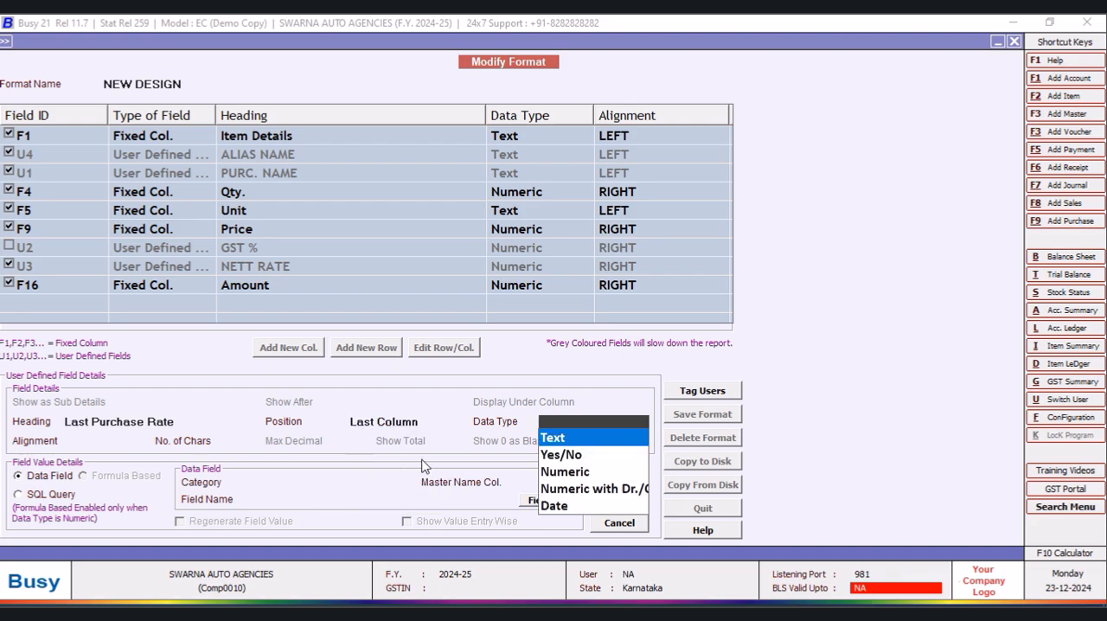
{"action": "left_click", "coordinate": [550, 474]}
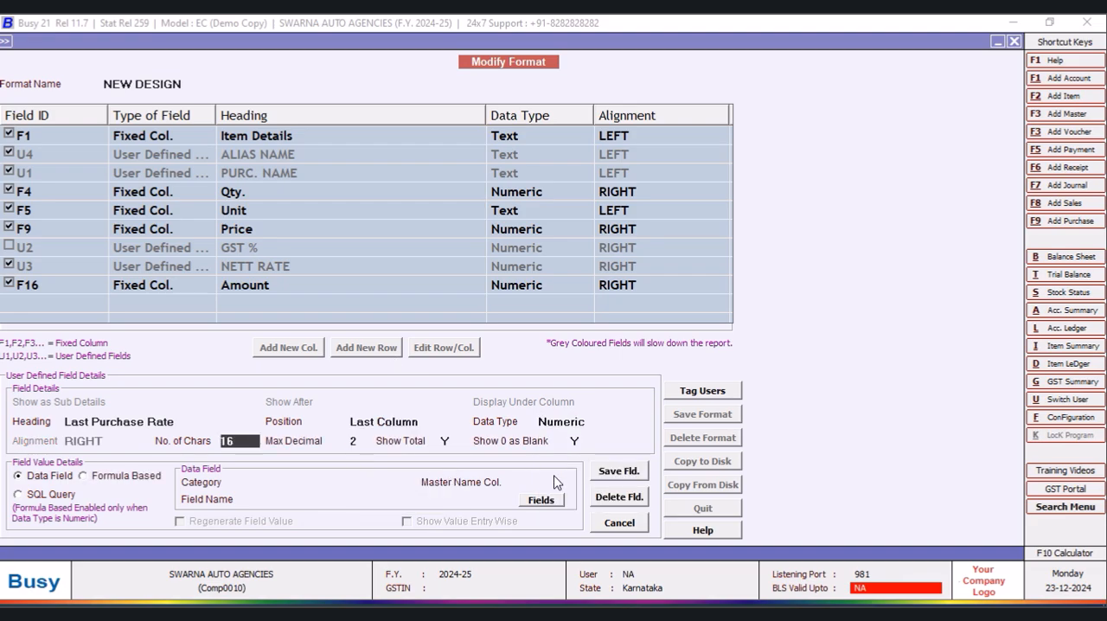
- Make the new column take its value from the SQL query BEST with parameter F1
{"action": "left_click", "coordinate": [19, 496]}
{"action": "key", "text": "F3"}
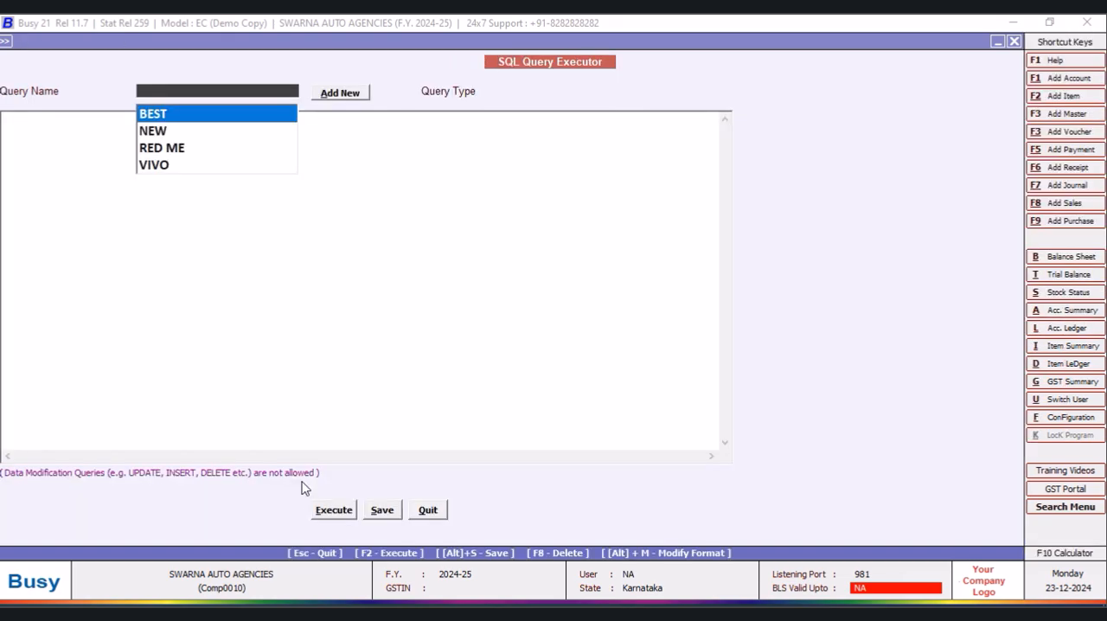
{"action": "key", "text": "Escape"}
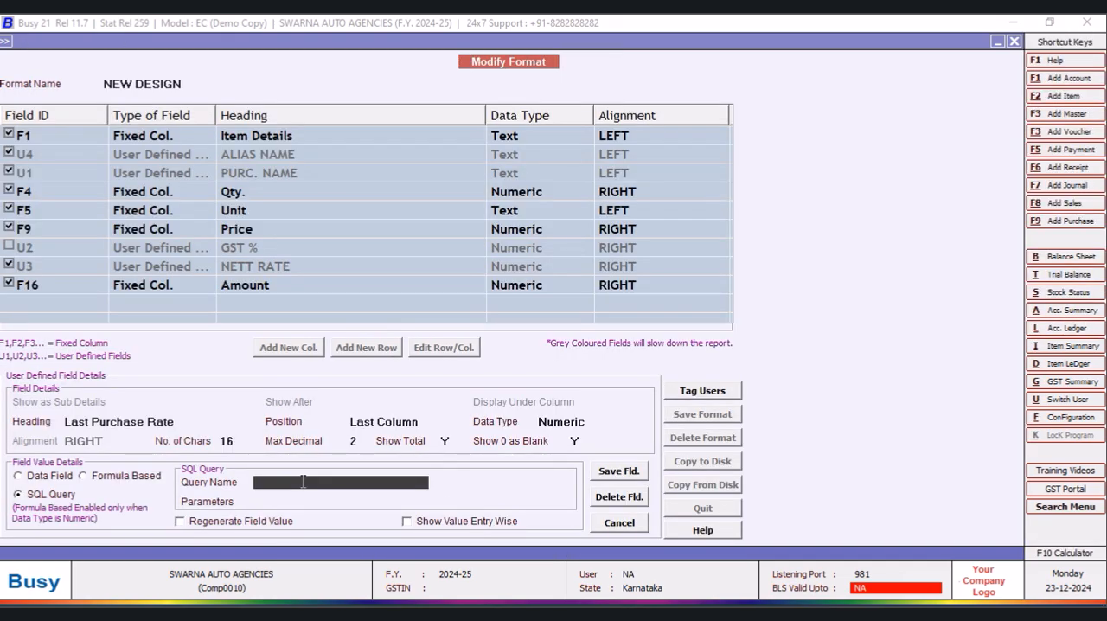
{"action": "type", "text": "bEST"}
{"action": "key", "text": "Return"}
{"action": "type", "text": "F1"}
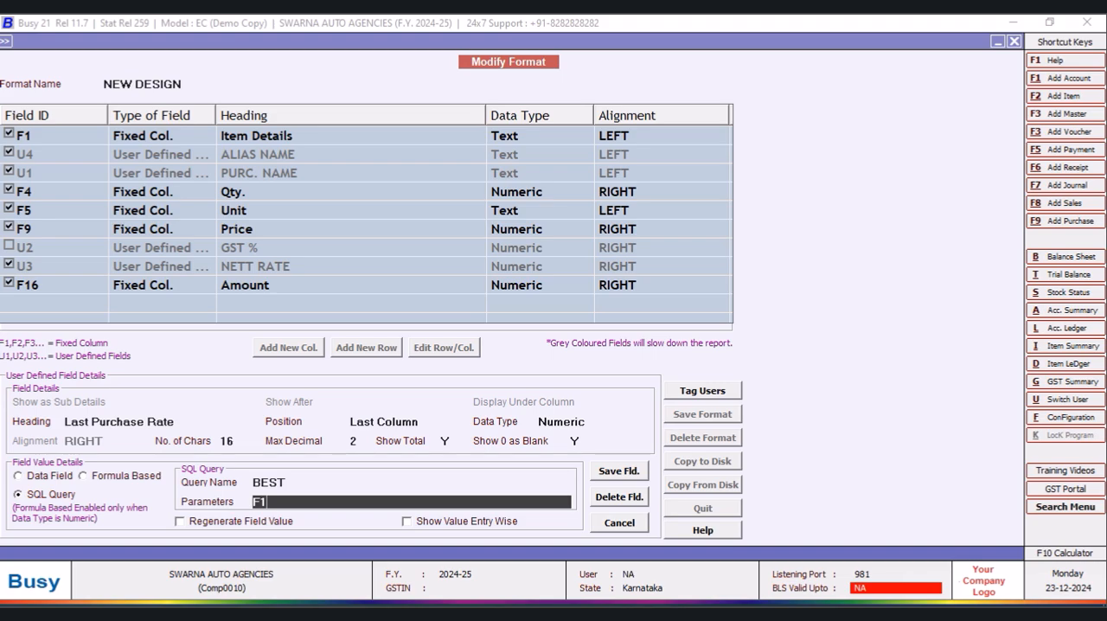
- Save the new column field and the NEW DESIGN report format
{"action": "left_click", "coordinate": [616, 473]}
{"action": "left_click", "coordinate": [592, 351]}
{"action": "left_click", "coordinate": [702, 415]}
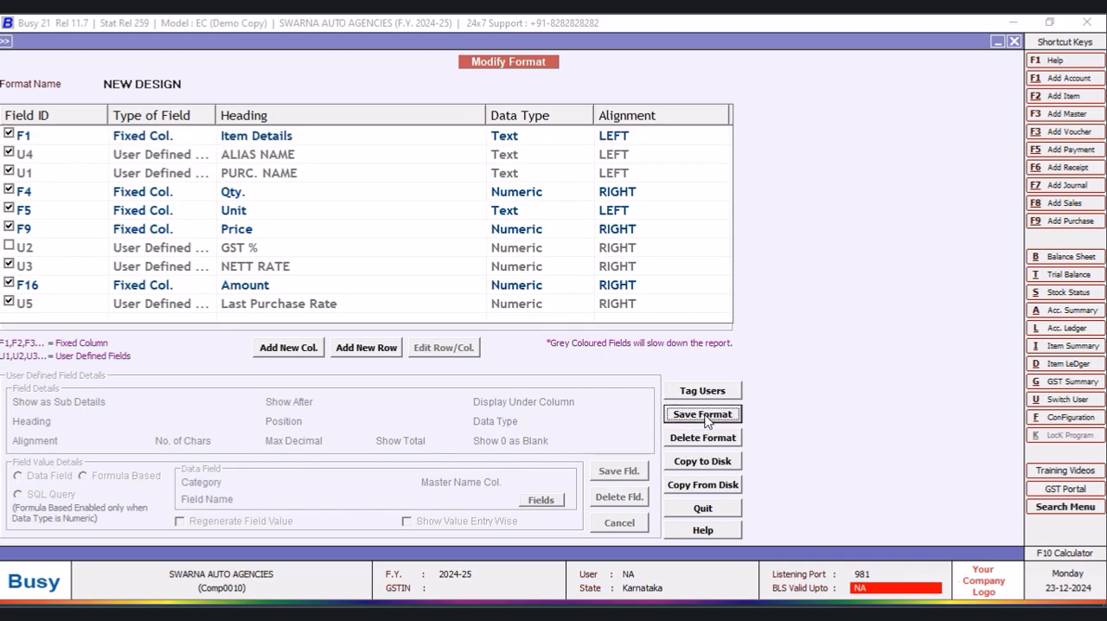
{"action": "left_click", "coordinate": [592, 352]}
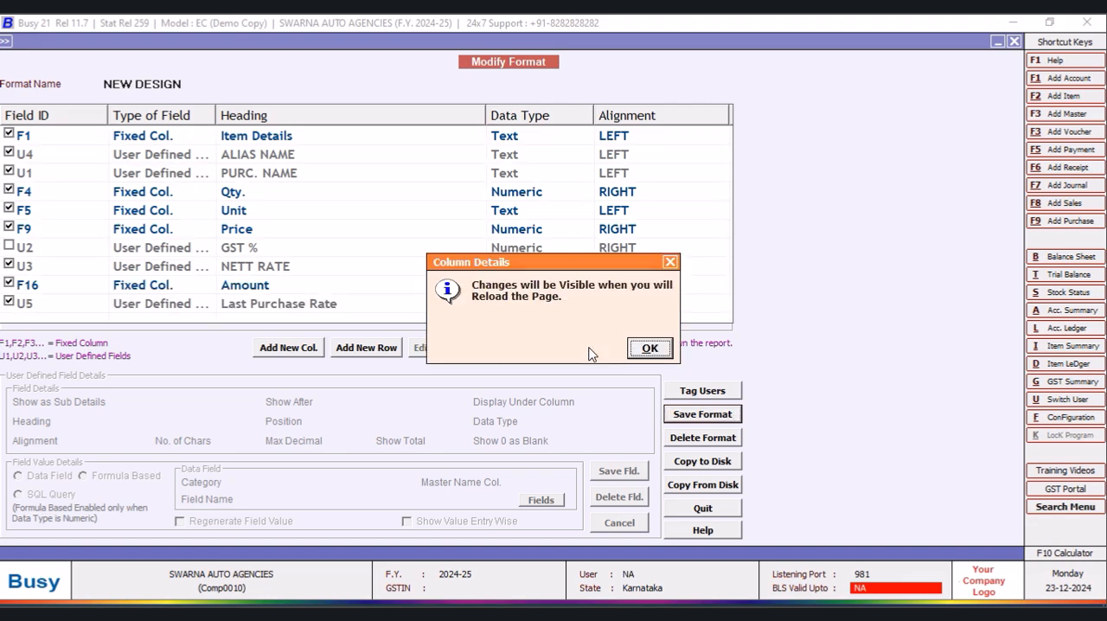
{"action": "left_click", "coordinate": [650, 349]}
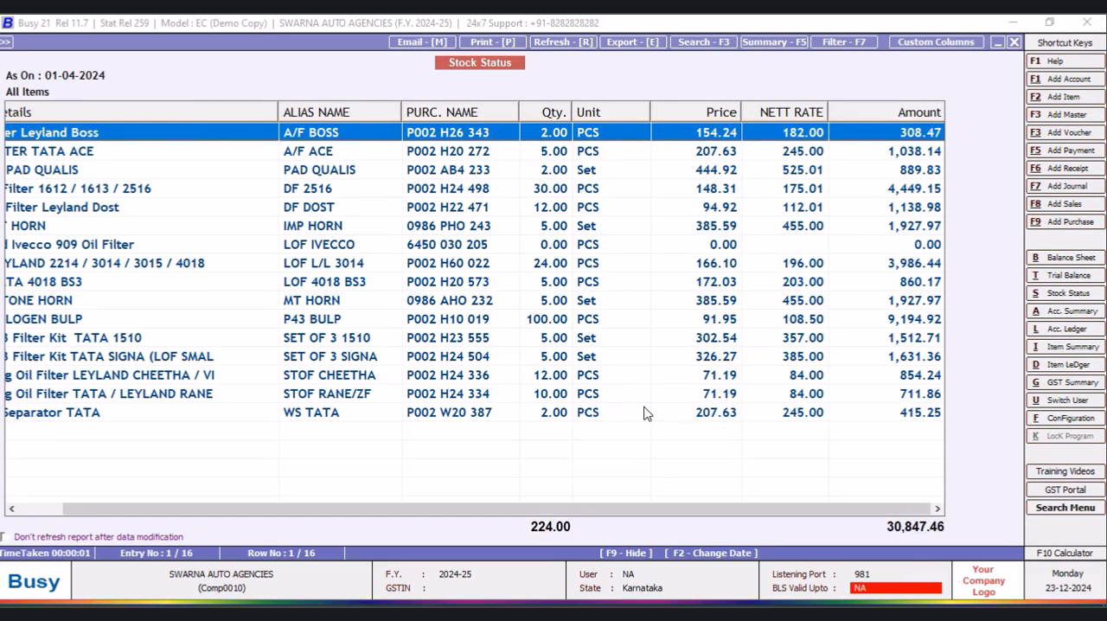
- Reload the stock status report with the NEW DESIGN format and examine the Last Purchase Rate column
{"action": "left_click", "coordinate": [1015, 41]}
{"action": "key", "text": "Return"}
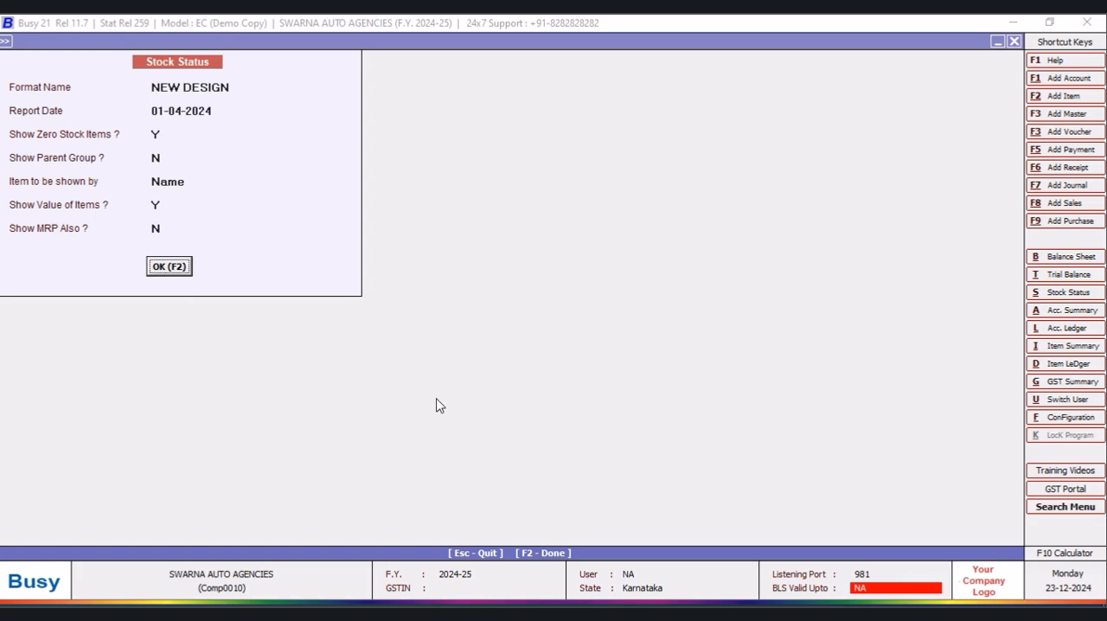
{"action": "key", "text": "F2"}
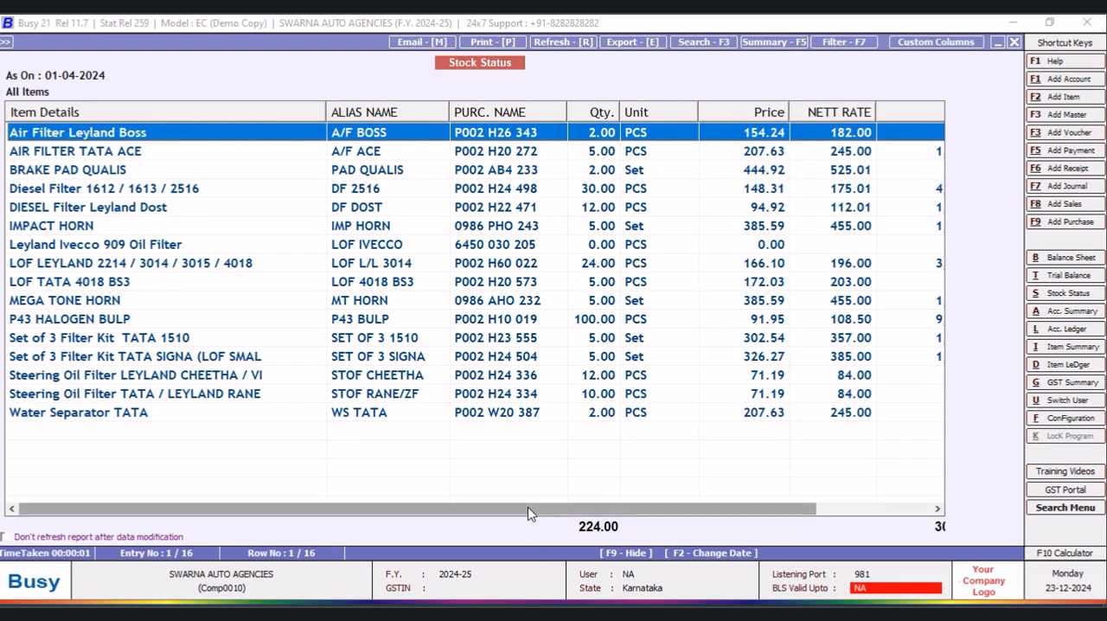
{"action": "left_click_drag", "start_coordinate": [528, 507], "coordinate": [756, 494]}
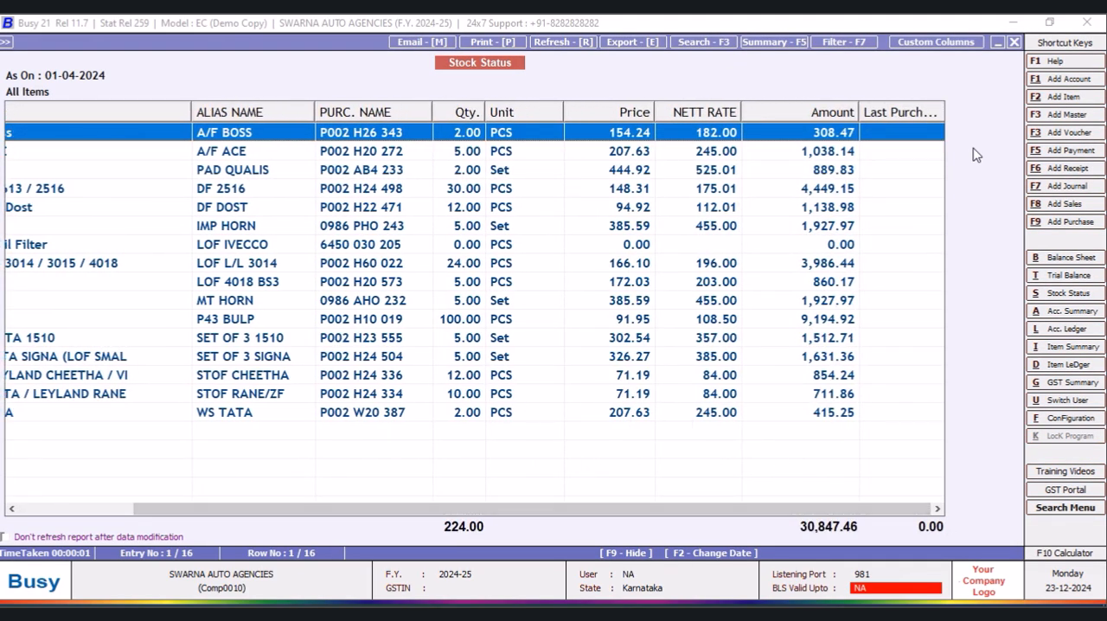
{"action": "left_click_drag", "start_coordinate": [423, 509], "coordinate": [303, 511]}
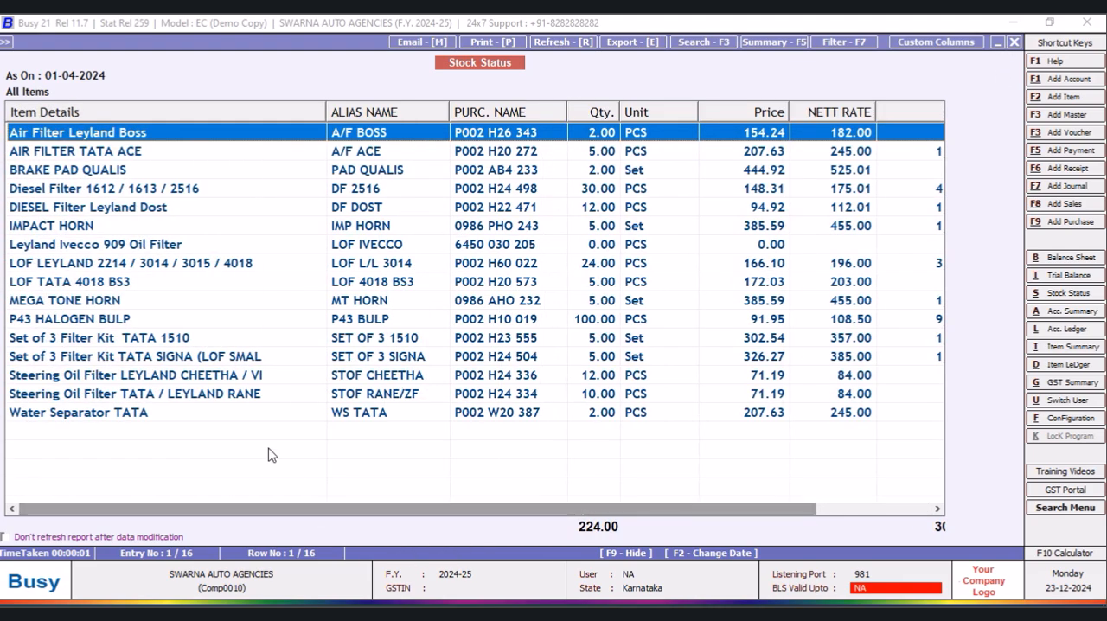
- Check the ledger of P43 HALOGEN BULP from the stock status report, and close both reports
{"action": "left_click", "coordinate": [114, 320]}
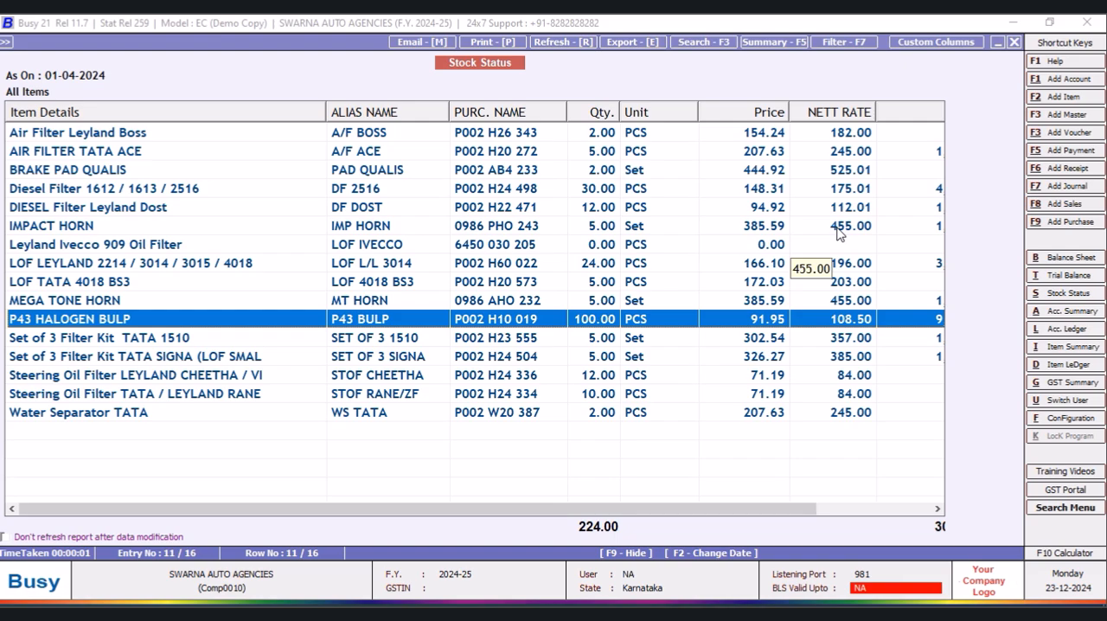
{"action": "key", "text": "Return"}
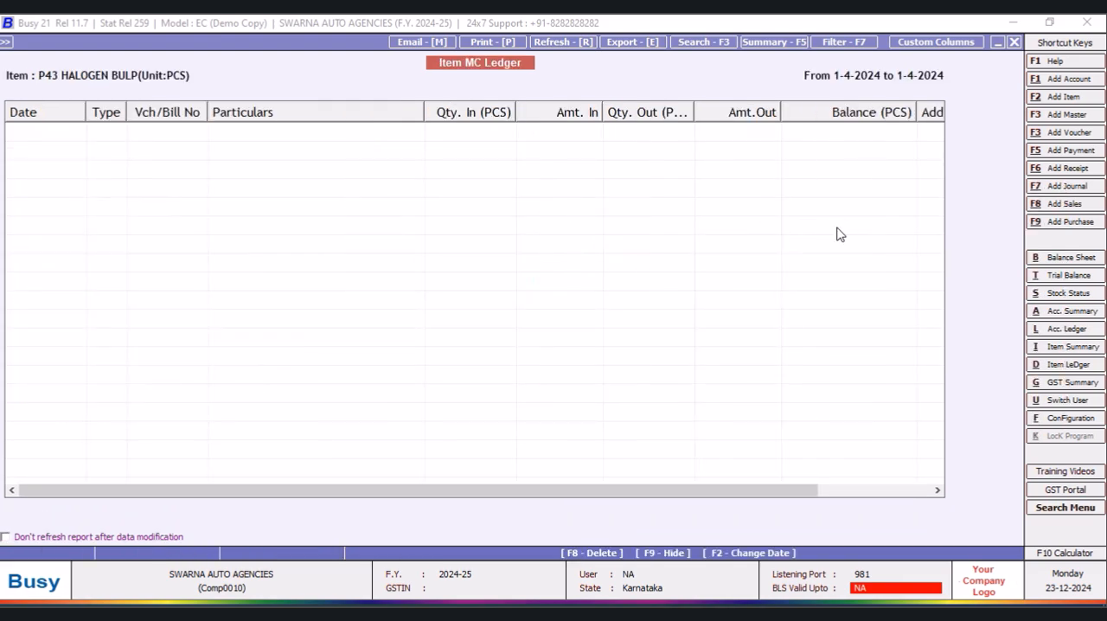
{"action": "left_click", "coordinate": [1015, 43]}
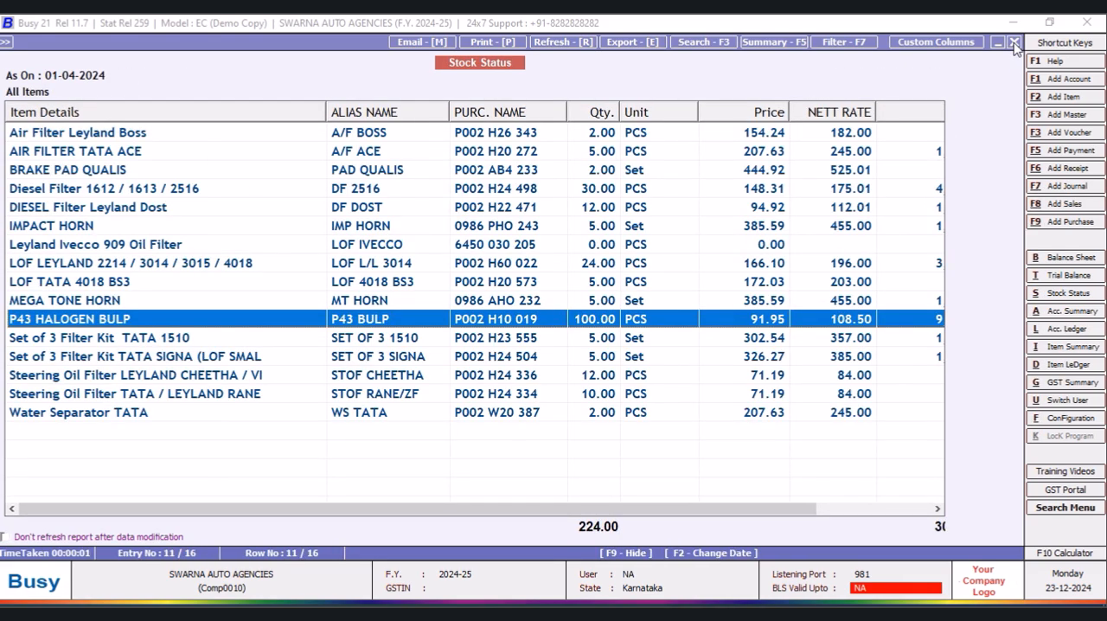
{"action": "left_click", "coordinate": [1015, 43]}
{"action": "left_click", "coordinate": [1015, 43]}
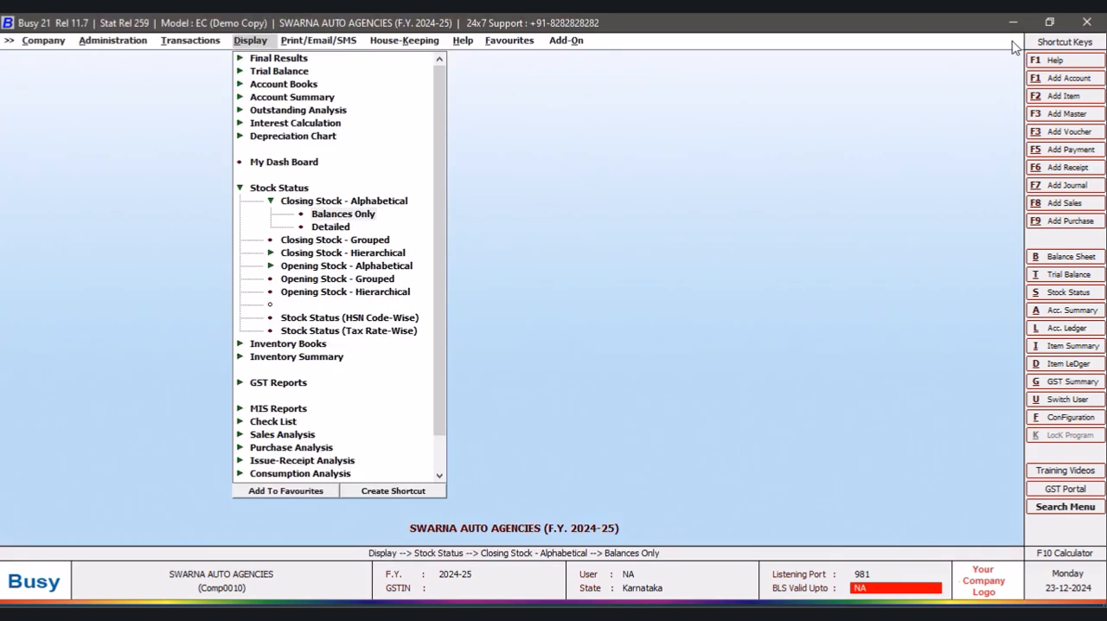
{"action": "left_click", "coordinate": [686, 246]}
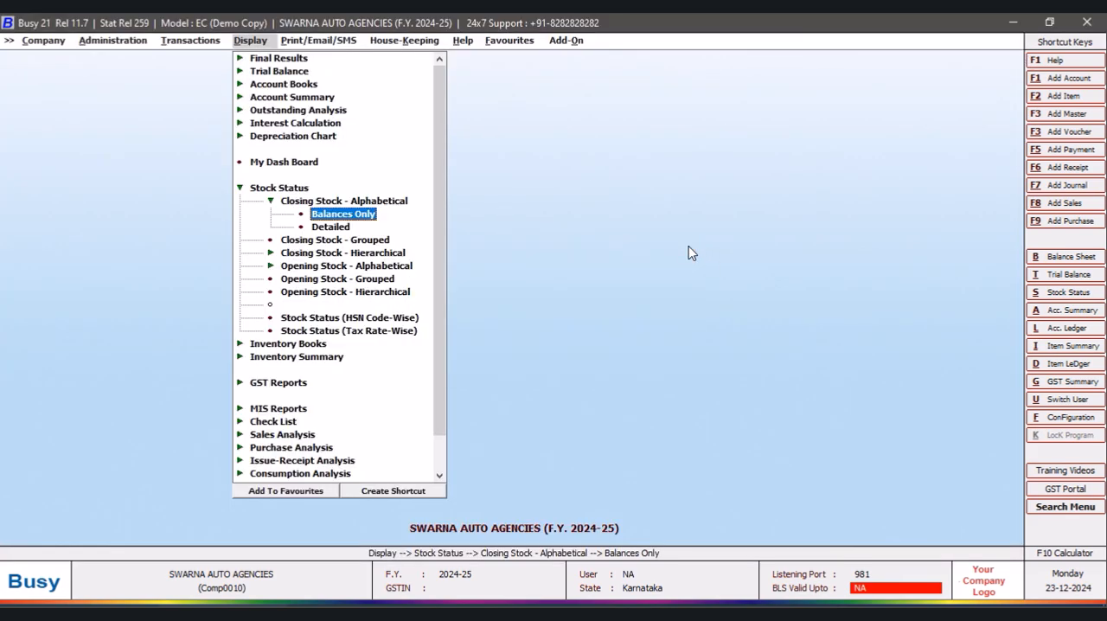
- Start a new purchase voucher dated 02-04-2024 with voucher number "Purchase No1"
{"action": "left_click", "coordinate": [177, 45]}
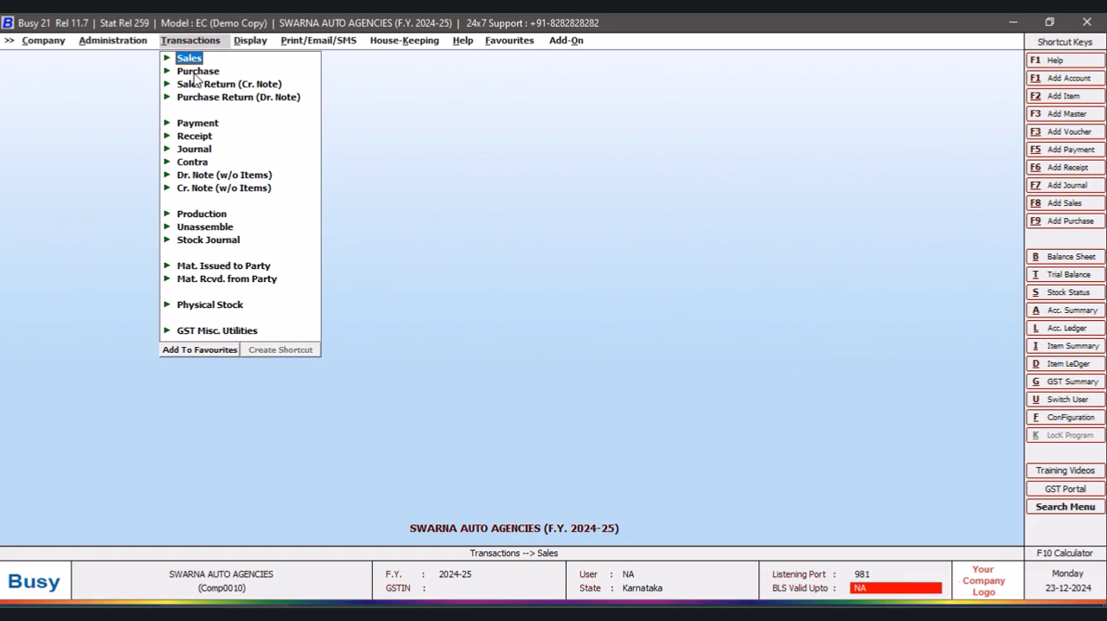
{"action": "left_click", "coordinate": [198, 71]}
{"action": "left_click", "coordinate": [216, 84]}
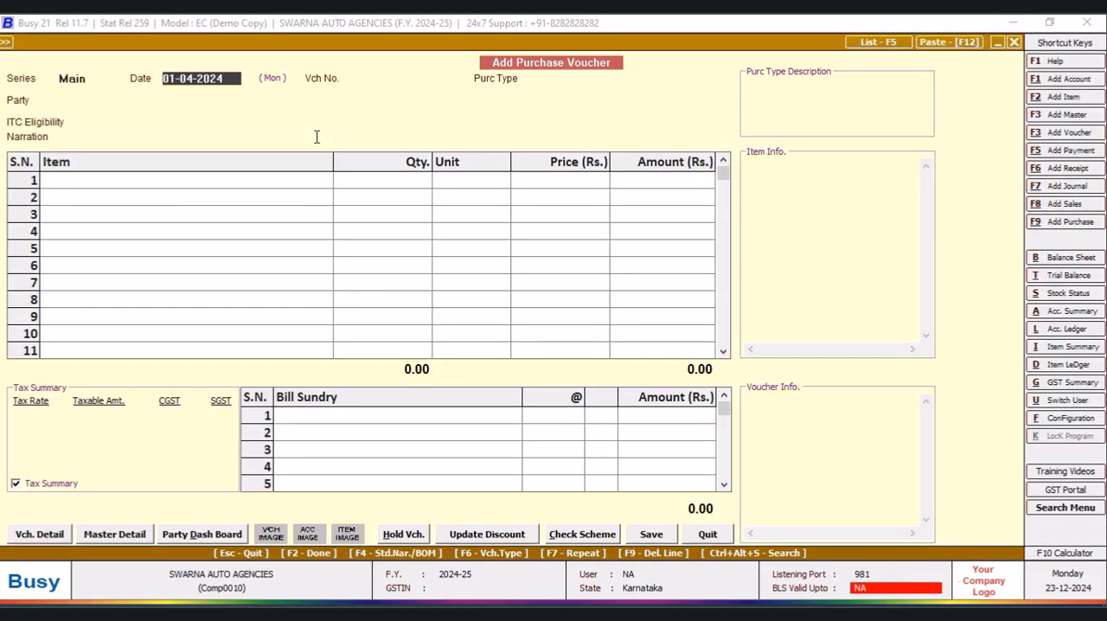
{"action": "type", "text": "2/4"}
{"action": "key", "text": "Return"}
{"action": "type", "text": "p"}
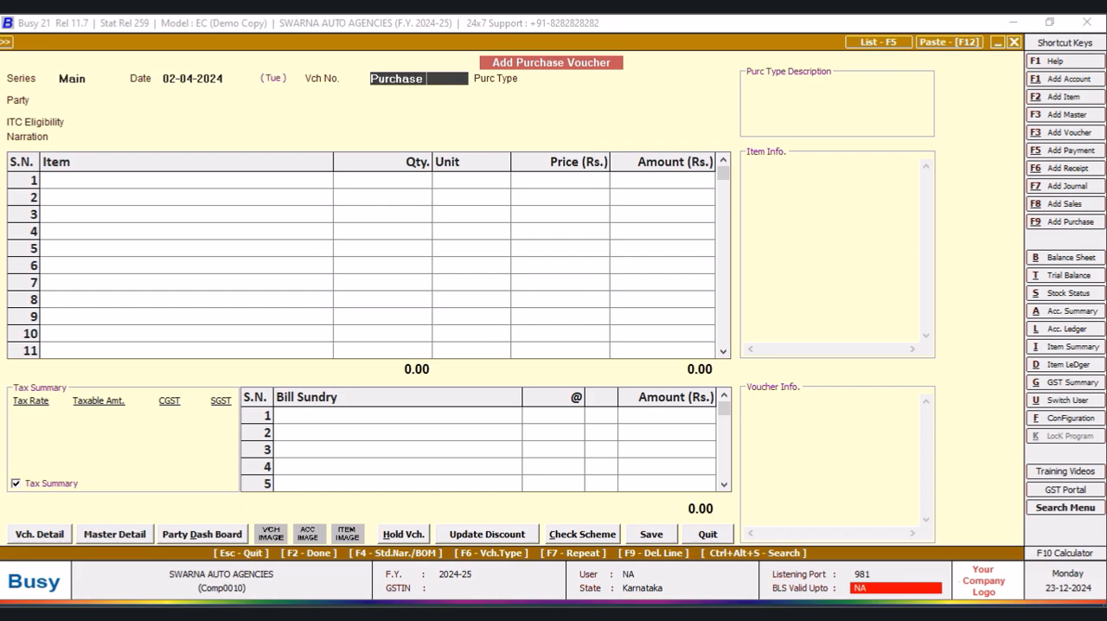
{"action": "key", "text": "Return"}
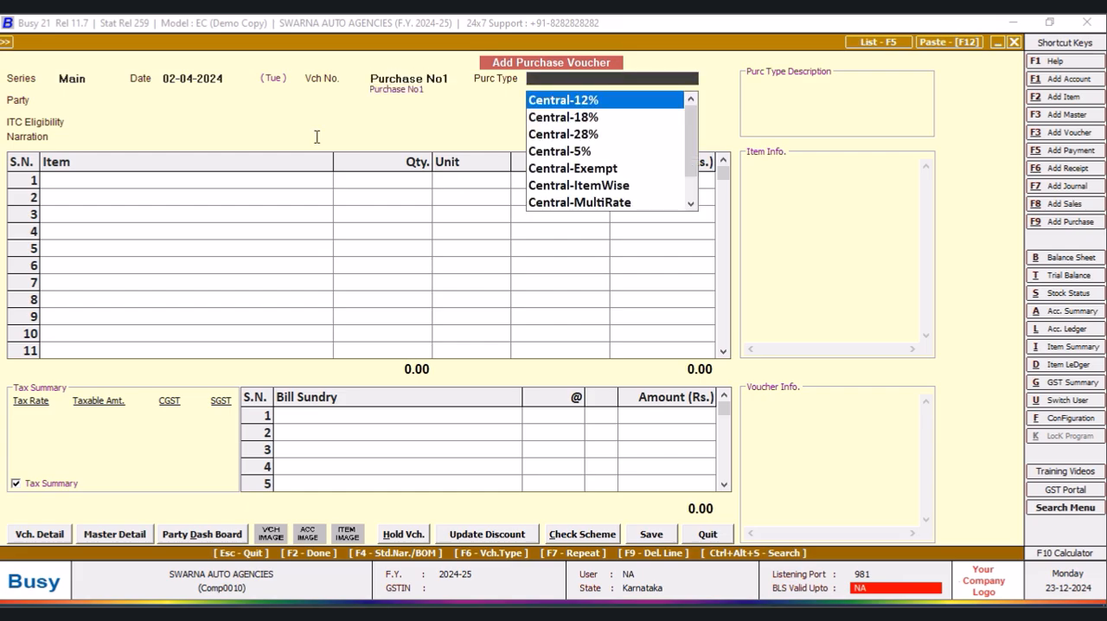
- Set the voucher's purchase type to Local-ItemWise
{"action": "type", "text": "item"}
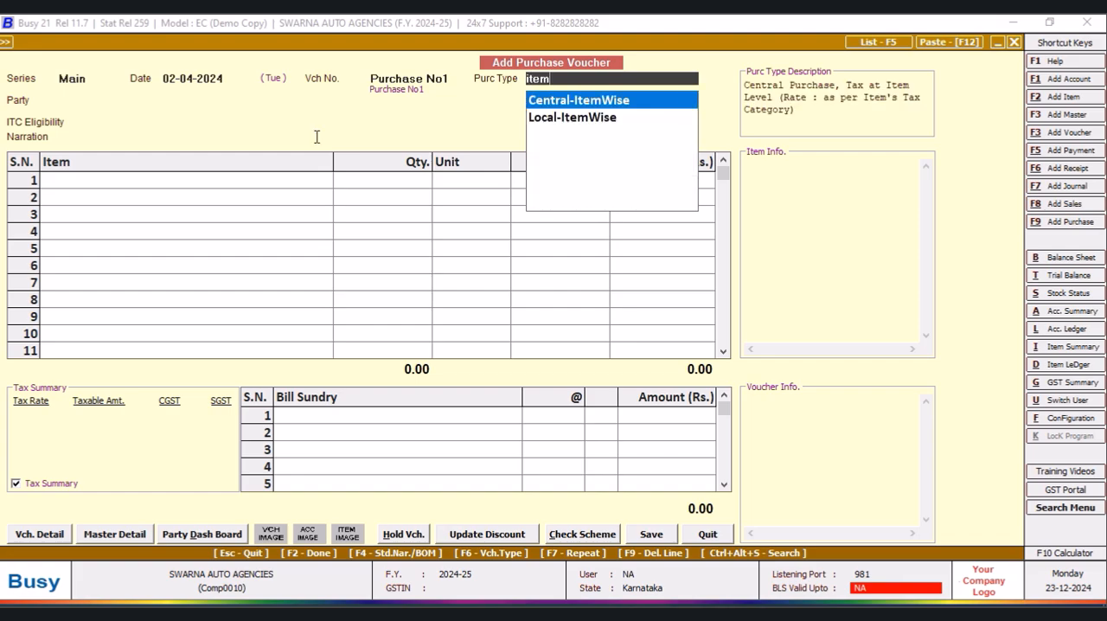
{"action": "key", "text": "Down"}
{"action": "key", "text": "Return"}
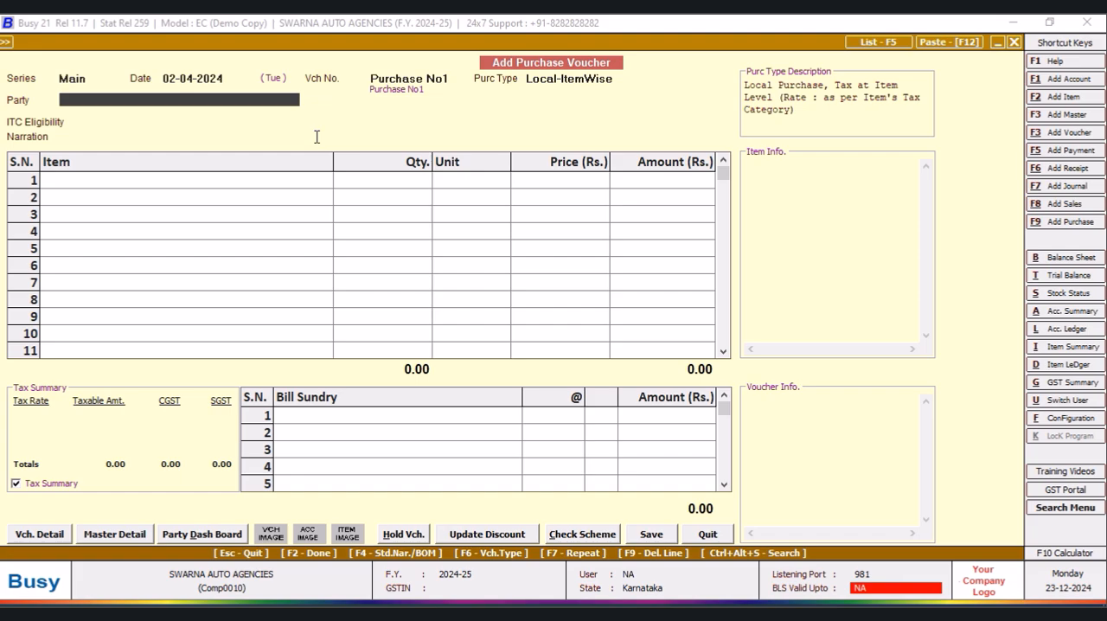
- Create a party account named "Bombay Auto Center" from the voucher and place it in the Sundry Creditors group
{"action": "key", "text": "space"}
{"action": "key", "text": "F3"}
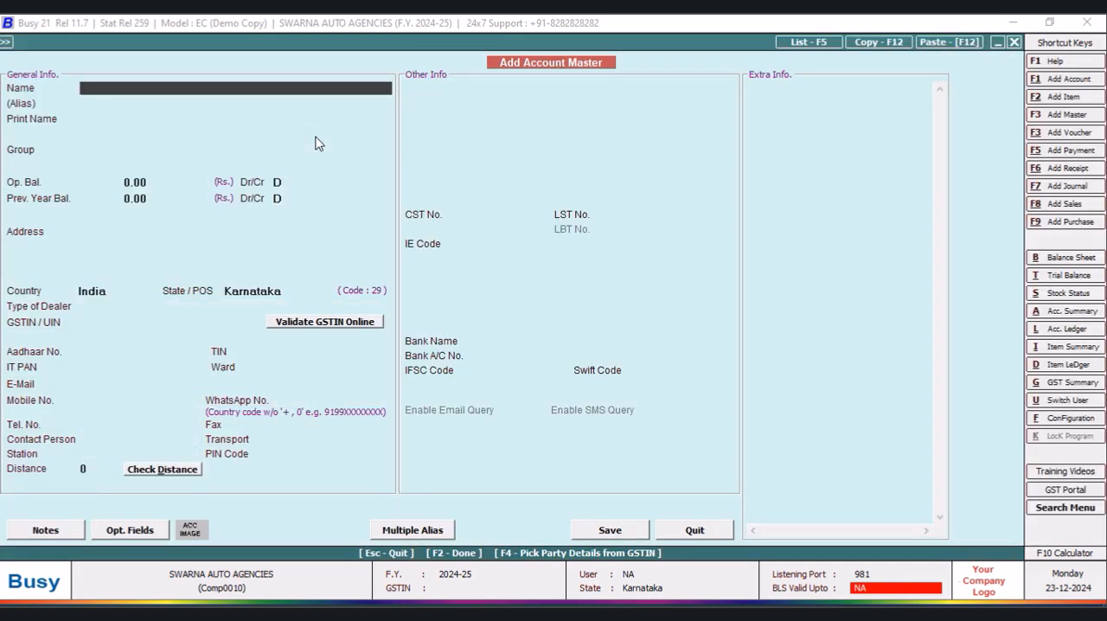
{"action": "type", "text": "Bombay Auto Center"}
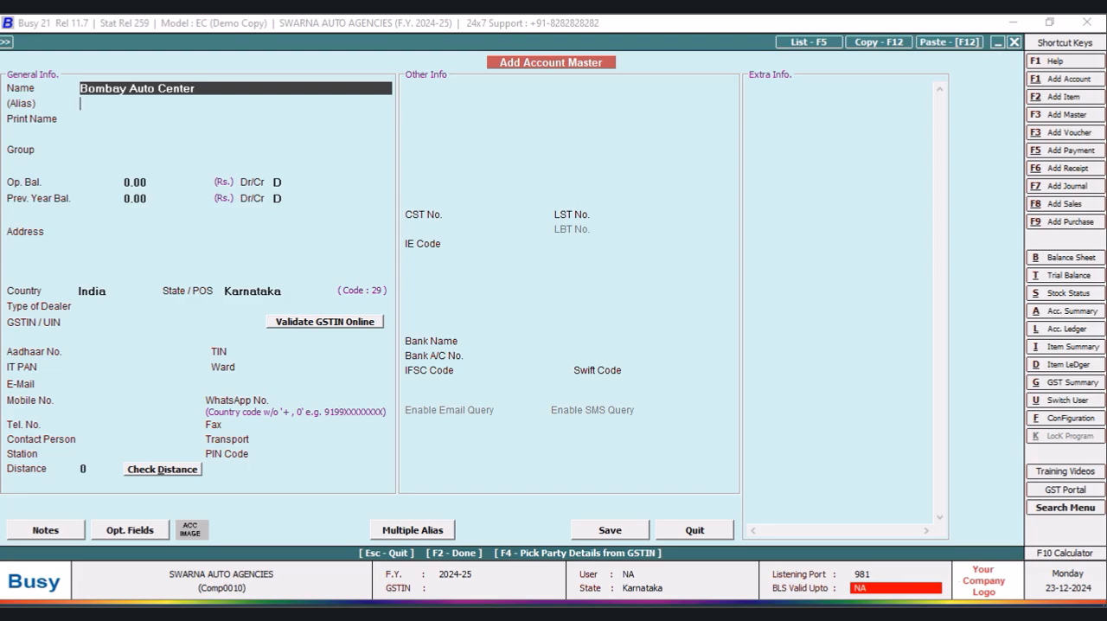
{"action": "key", "text": "Return"}
{"action": "key", "text": "Return"}
{"action": "type", "text": "sun"}
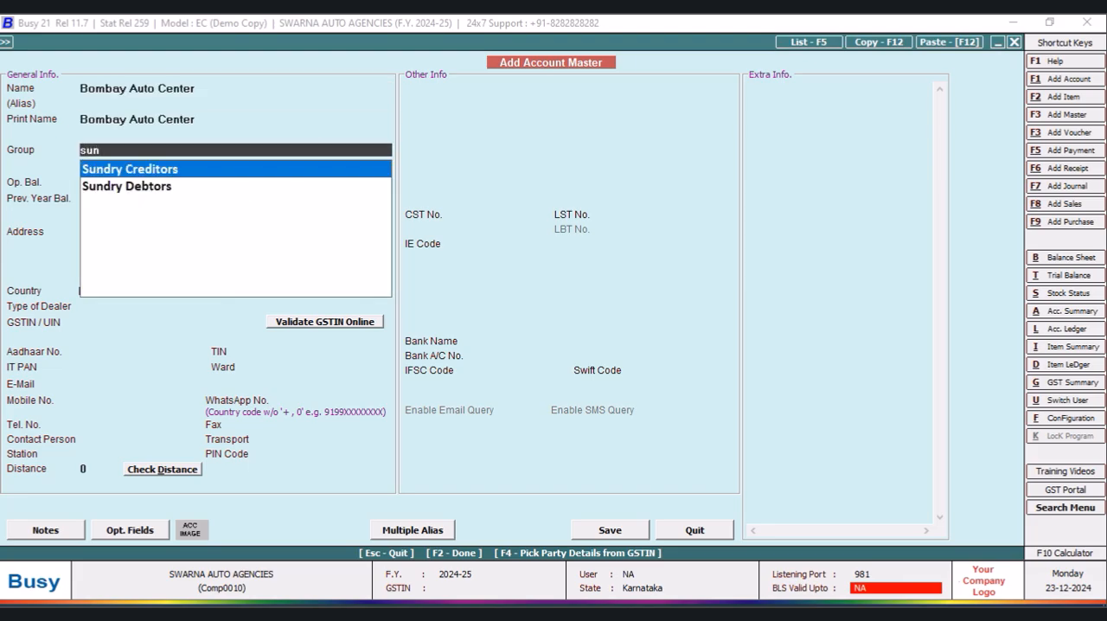
{"action": "key", "text": "Return"}
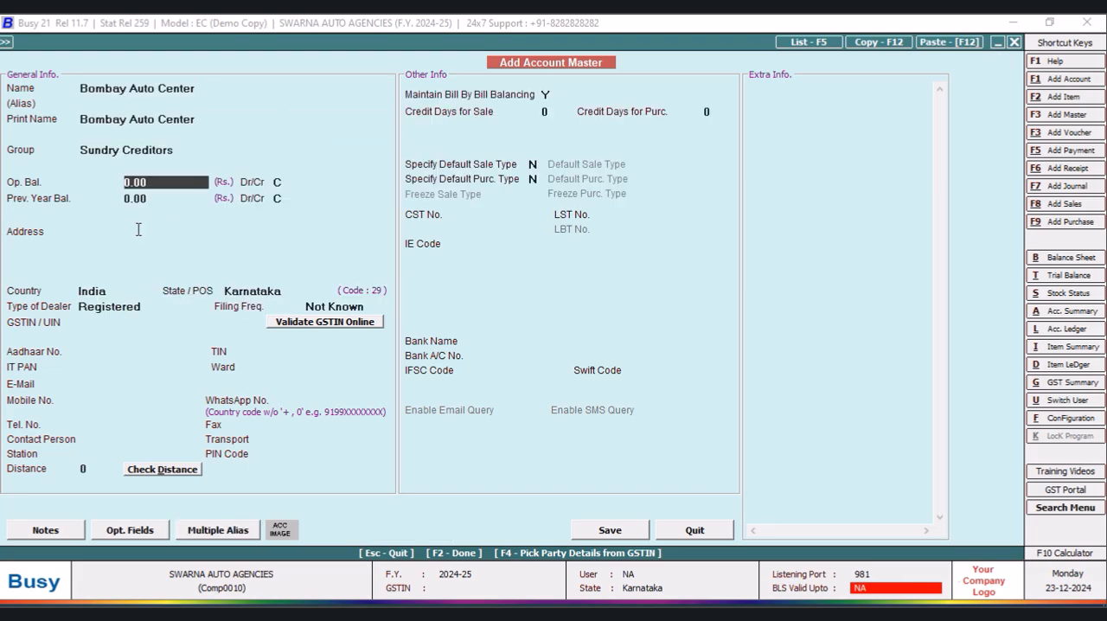
- Fill in the new account's address and save it as an un-registered dealer, accepting it as the voucher's party
{"action": "left_click", "coordinate": [138, 229]}
{"action": "type", "text": "MainR"}
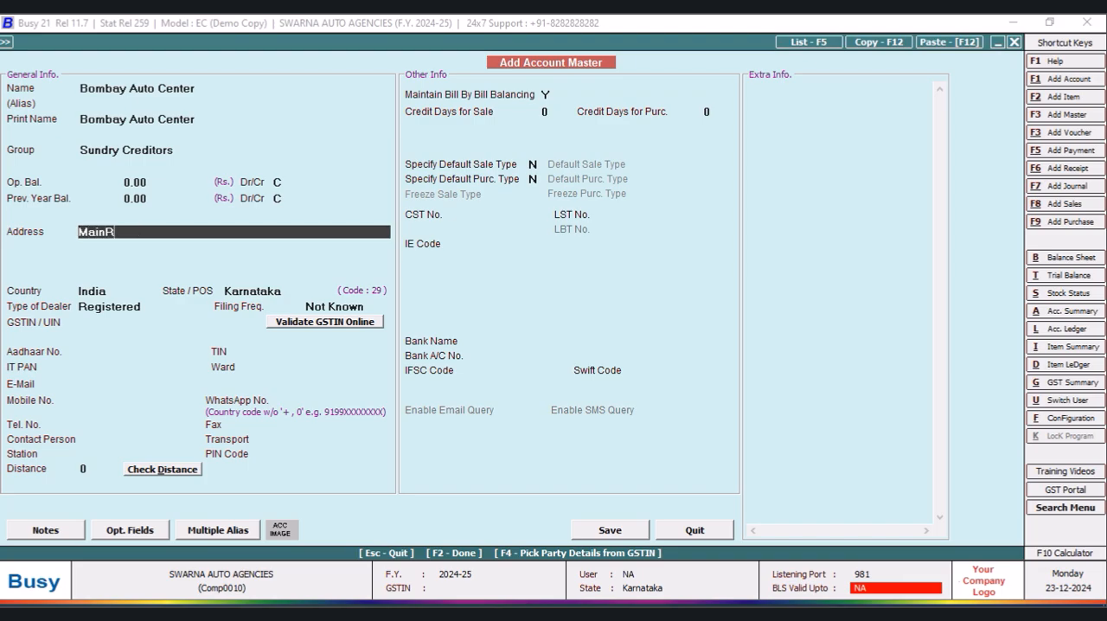
{"action": "key", "text": "BackSpace"}
{"action": "type", "text": " Road"}
{"action": "key", "text": "Return"}
{"action": "type", "text": "Bangalore"}
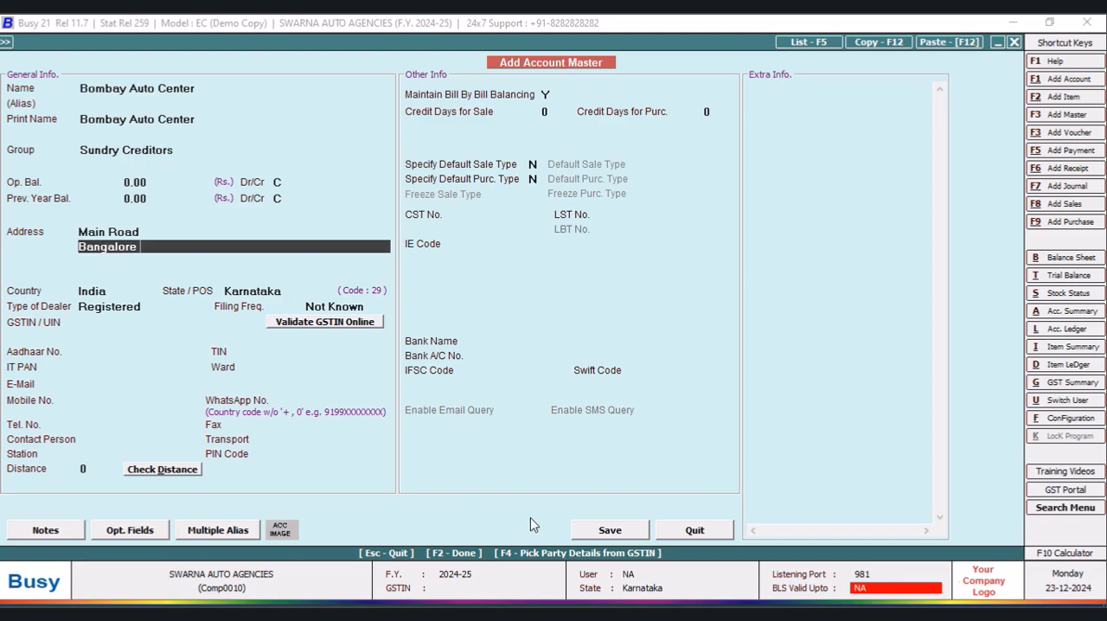
{"action": "left_click", "coordinate": [606, 531]}
{"action": "left_click", "coordinate": [593, 351]}
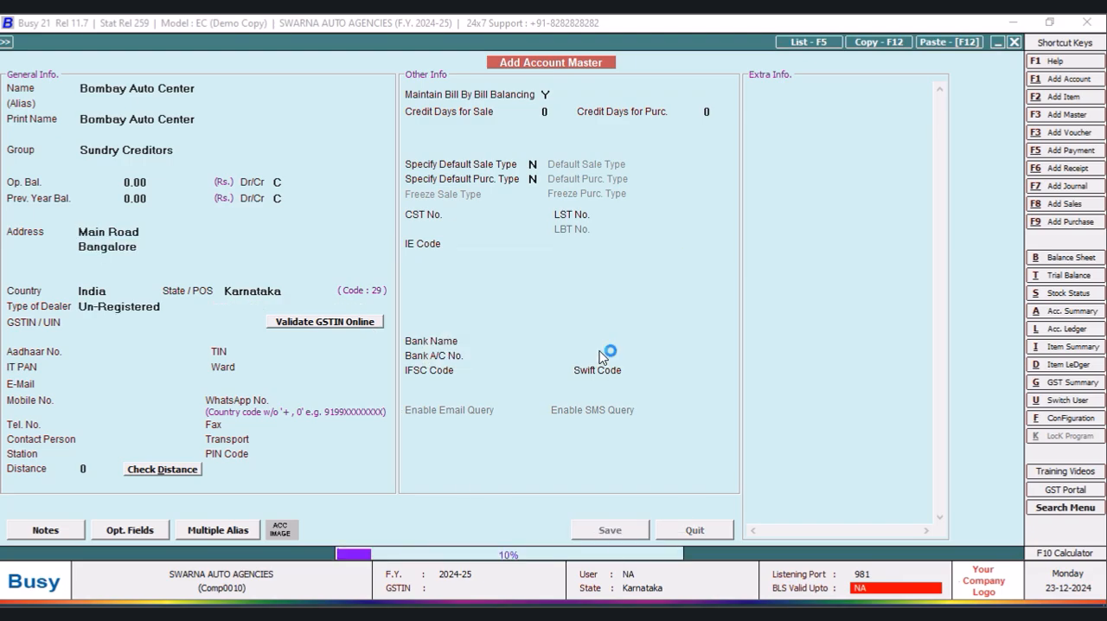
{"action": "left_click", "coordinate": [593, 351]}
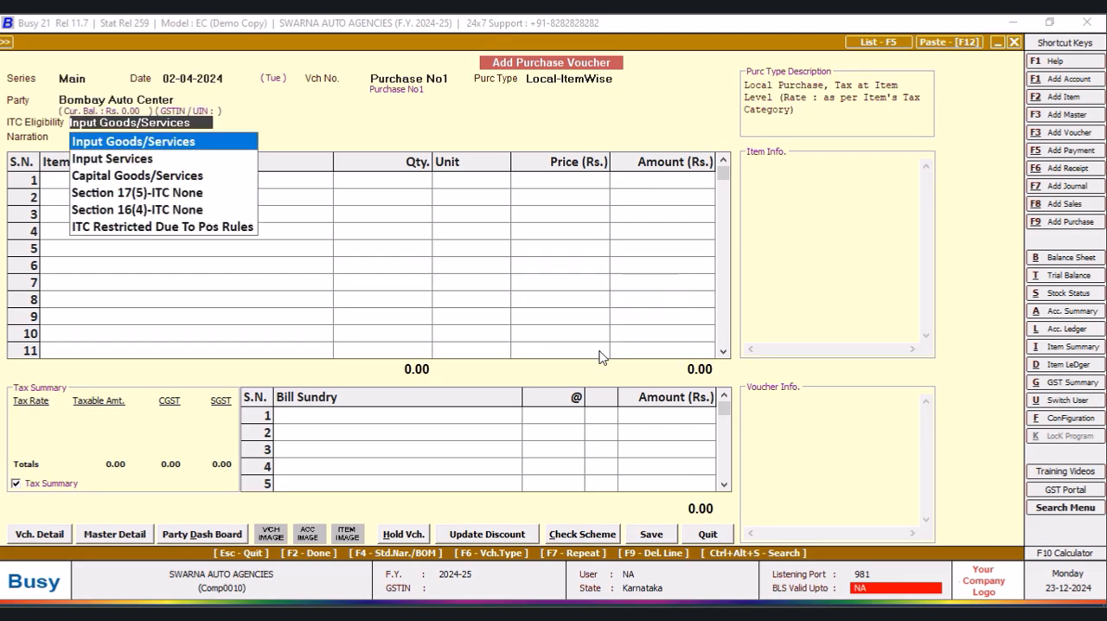
- Keep ITC eligibility as Input Goods/Services and add 150 PCS of P43 HALOGEN BULP at 85.38 to the voucher
{"action": "key", "text": "Return"}
{"action": "key", "text": "Return"}
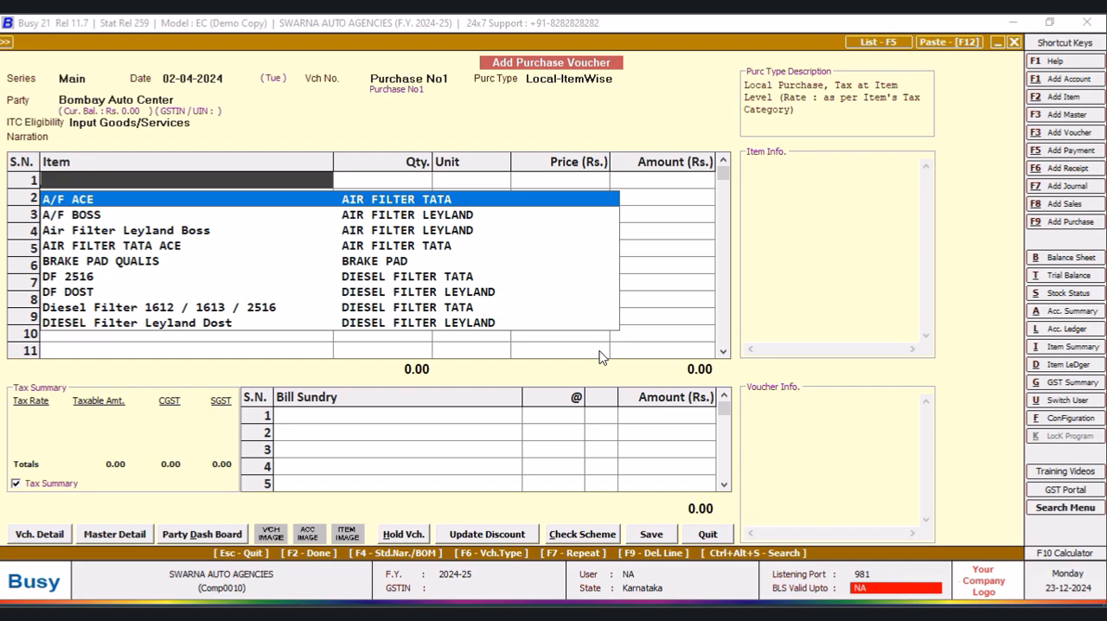
{"action": "type", "text": "p"}
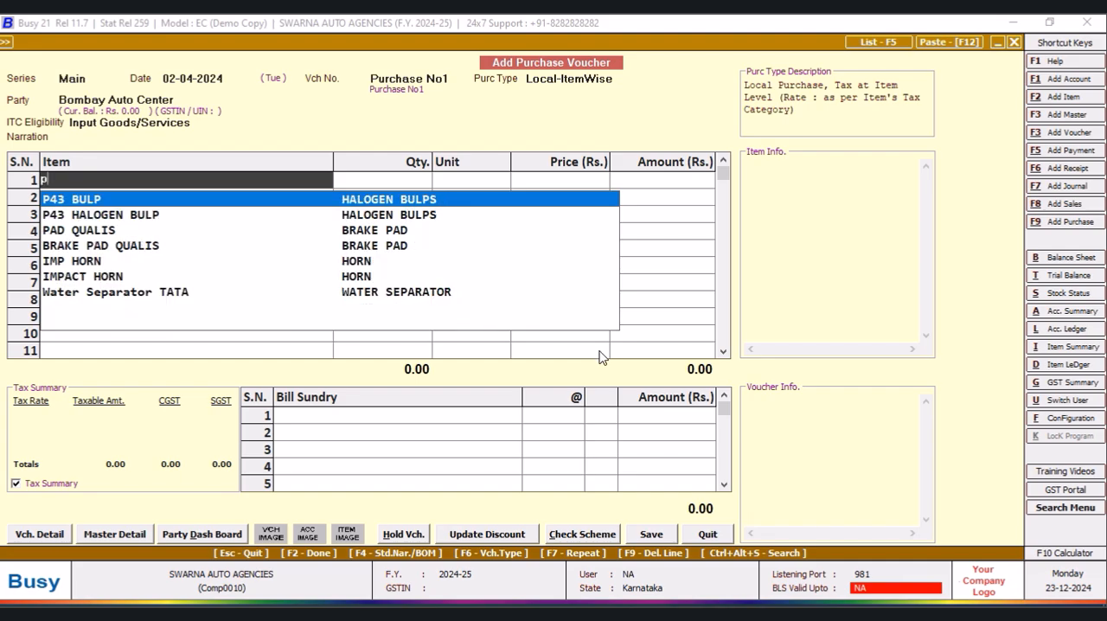
{"action": "key", "text": "Down"}
{"action": "key", "text": "Return"}
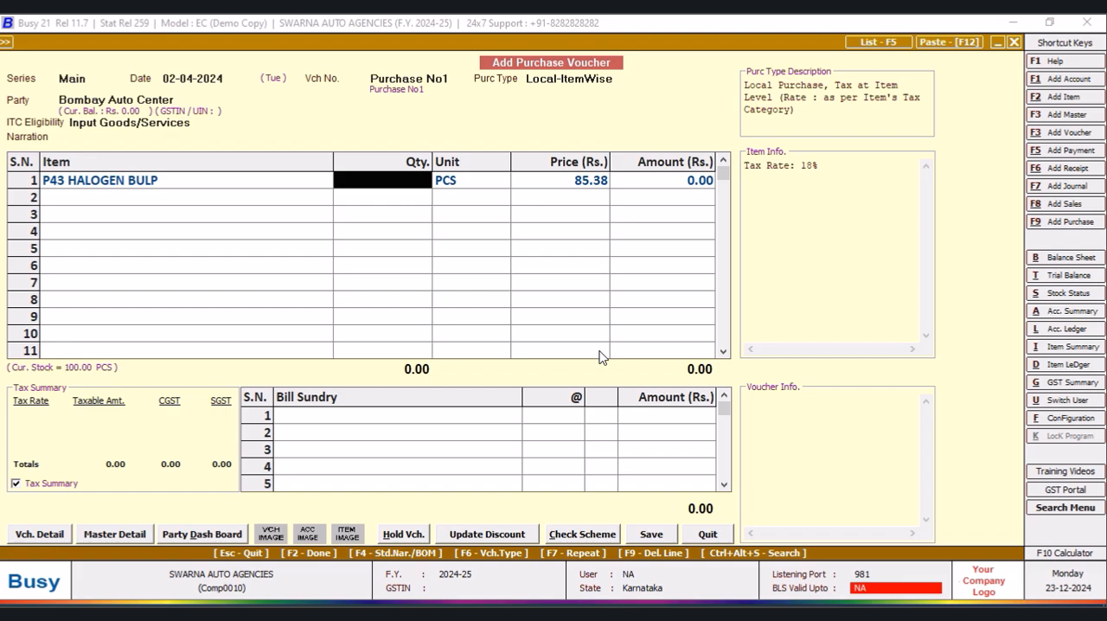
{"action": "type", "text": "150"}
{"action": "key", "text": "Return"}
{"action": "key", "text": "Return"}
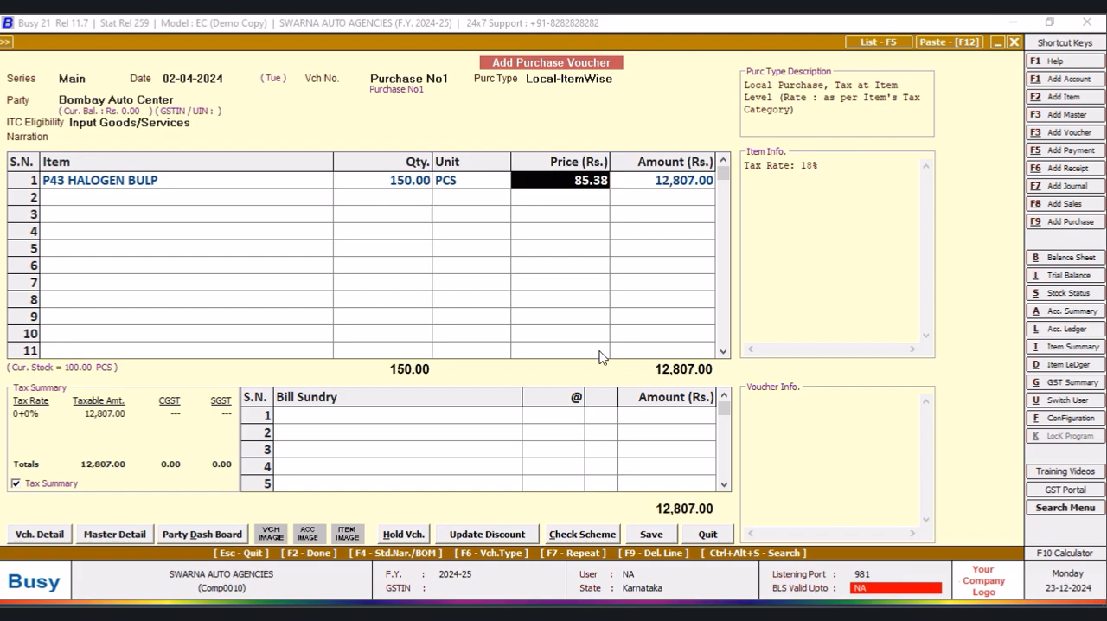
{"action": "key", "text": "Return"}
{"action": "key", "text": "Return"}
{"action": "key", "text": "Return"}
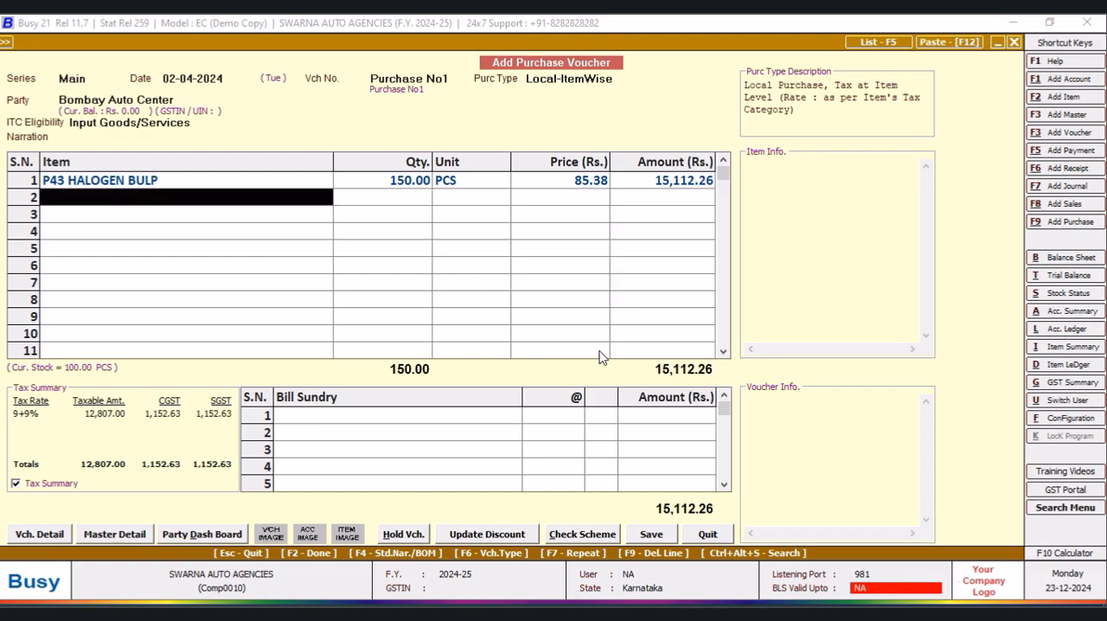
- Add a Rounded Off (-) bill sundry of 0.26, and quit the purchase voucher without saving
{"action": "left_click", "coordinate": [481, 416]}
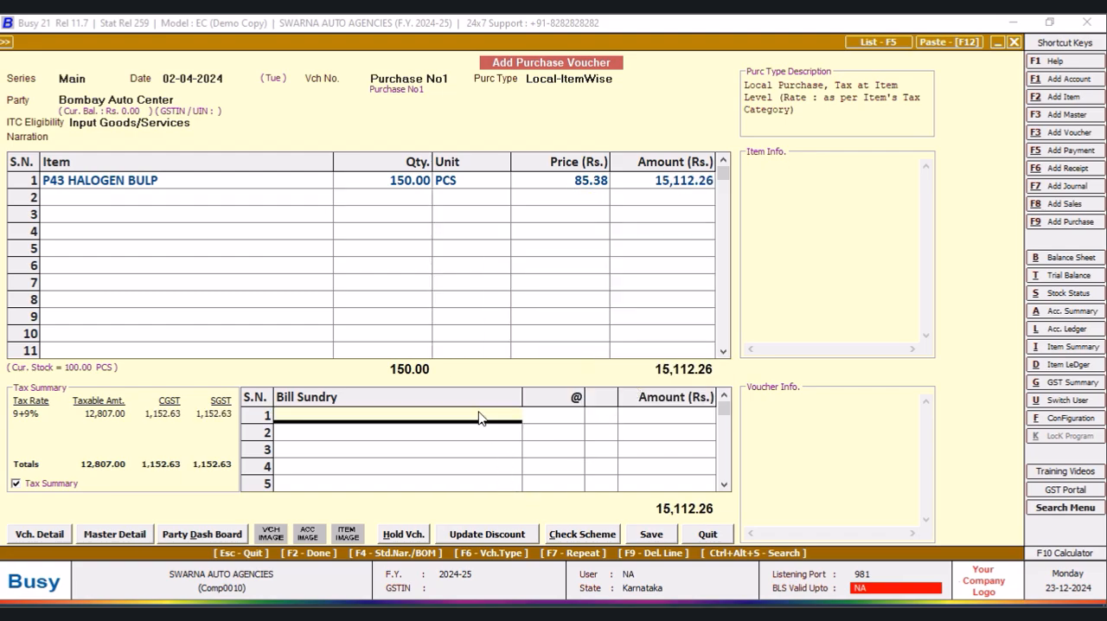
{"action": "left_click", "coordinate": [368, 294]}
{"action": "left_click", "coordinate": [692, 418]}
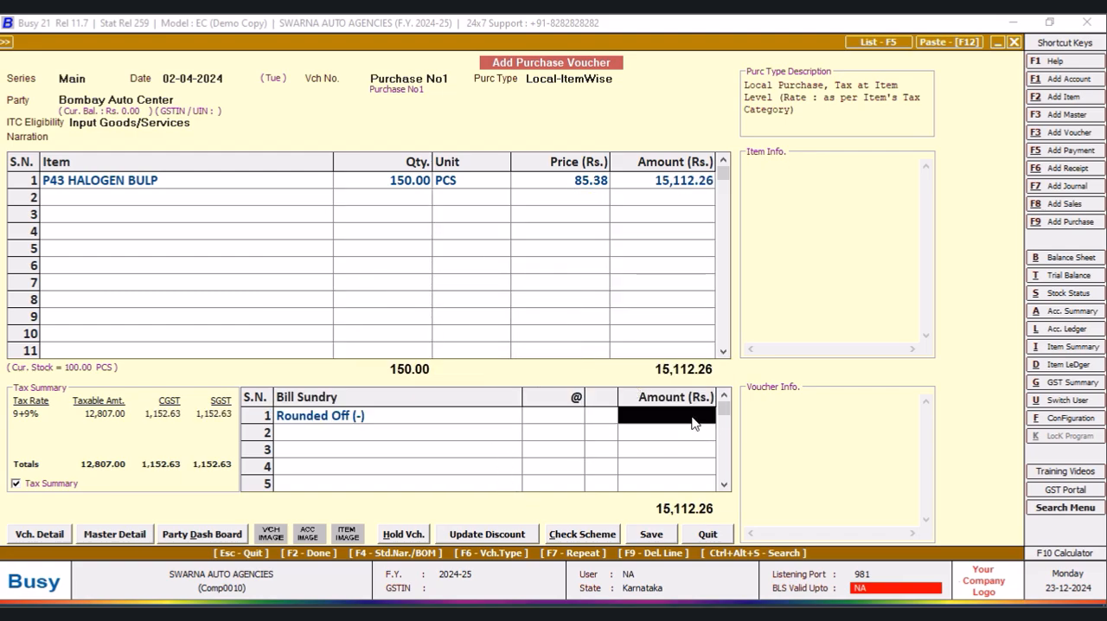
{"action": "type", "text": ".26"}
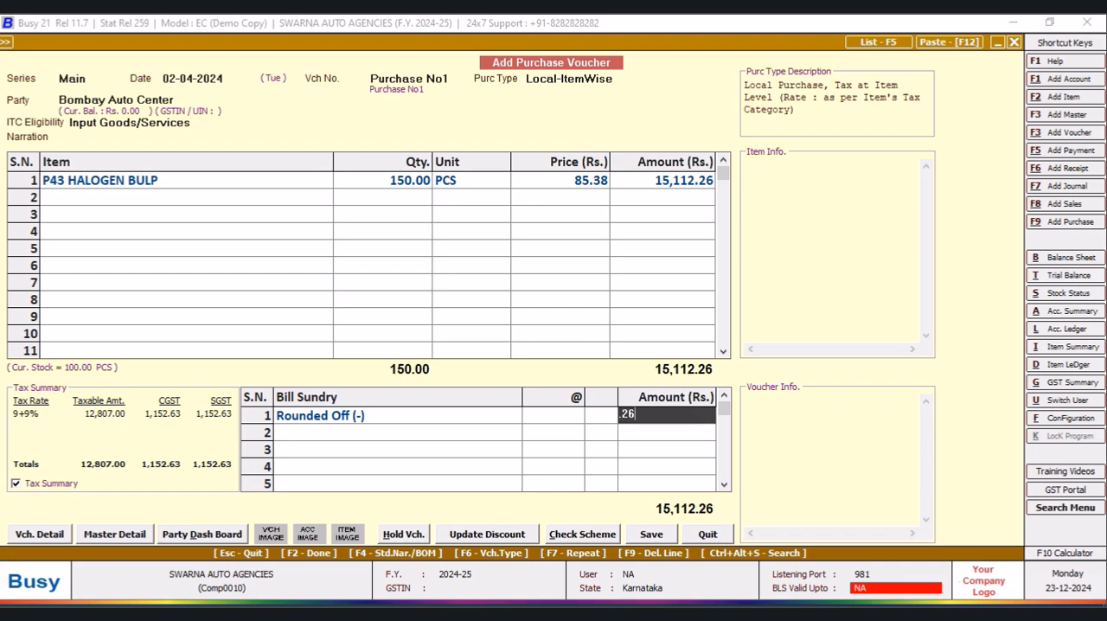
{"action": "key", "text": "Return"}
{"action": "left_click", "coordinate": [702, 535]}
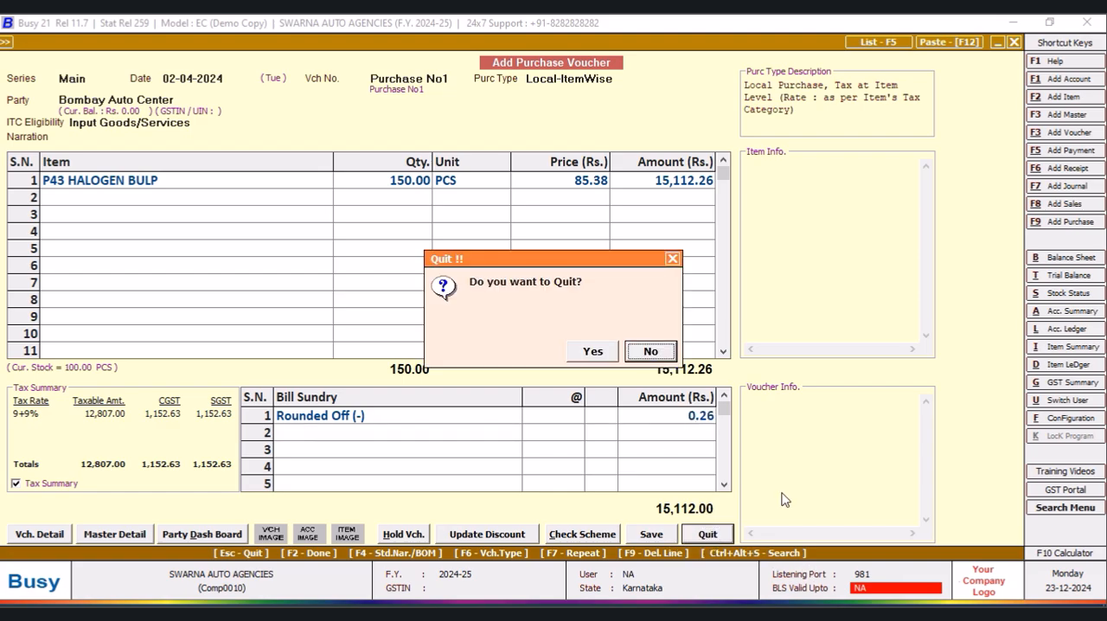
{"action": "left_click", "coordinate": [595, 350]}
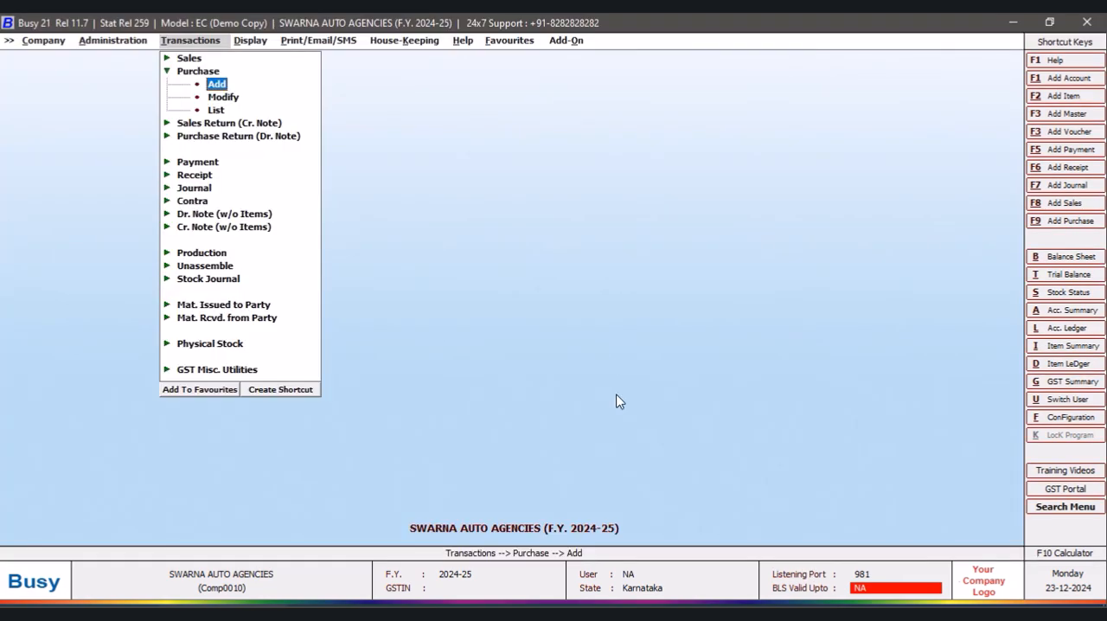
- Open the voucher series configuration for the Main series of Purchase and enable item-wise discount
{"action": "left_click", "coordinate": [93, 43]}
{"action": "left_click", "coordinate": [115, 71]}
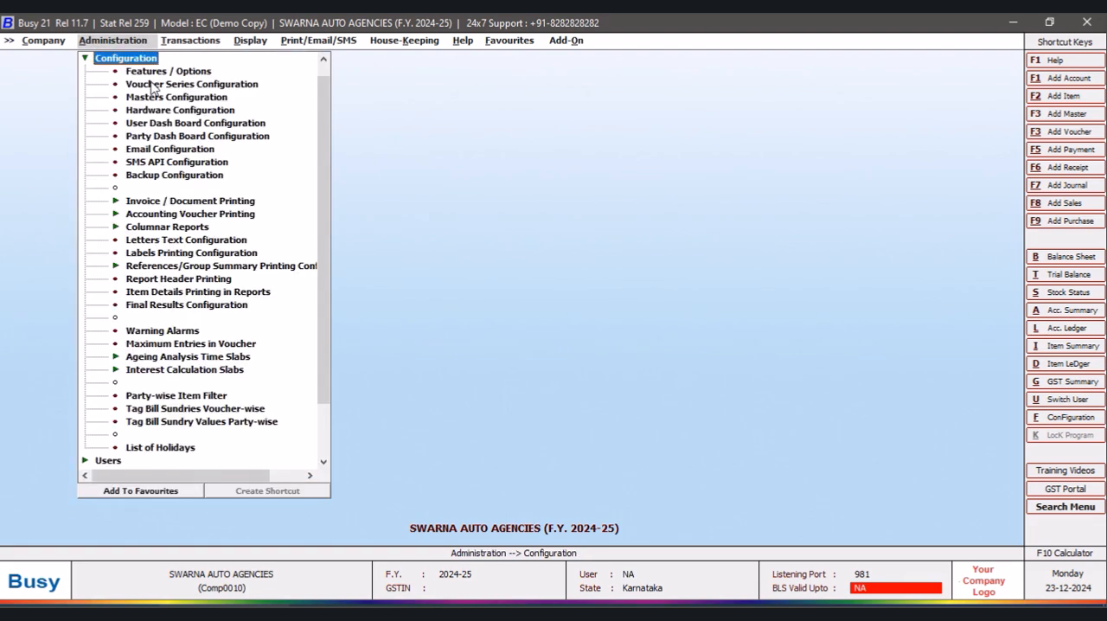
{"action": "left_click", "coordinate": [153, 84]}
{"action": "left_click", "coordinate": [27, 136]}
{"action": "left_click", "coordinate": [69, 151]}
{"action": "left_click", "coordinate": [381, 222]}
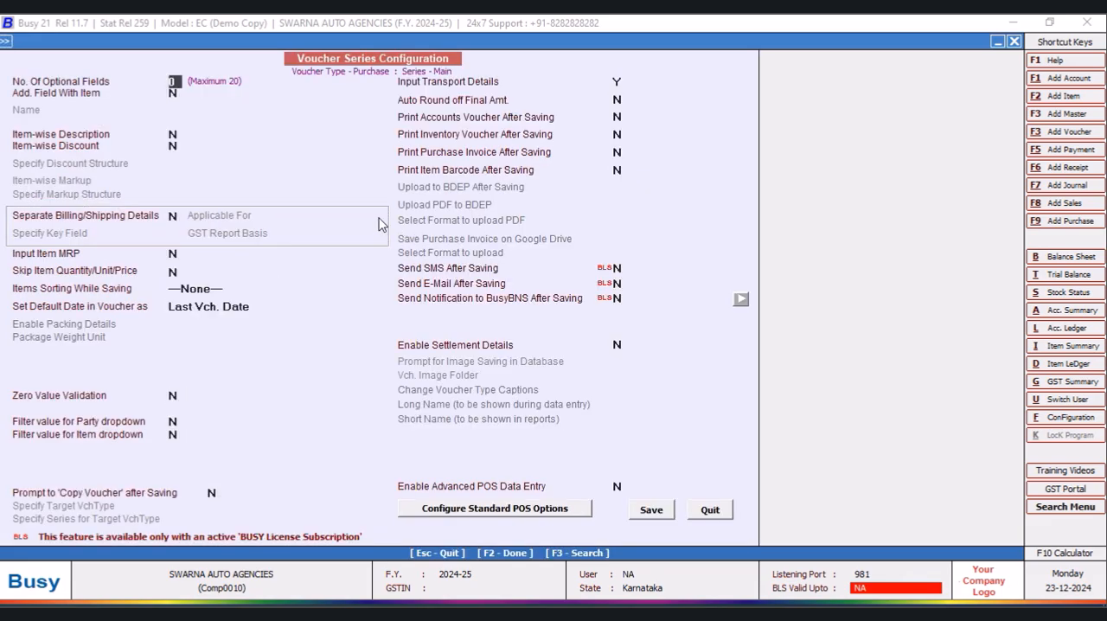
{"action": "left_click", "coordinate": [175, 145]}
{"action": "key", "text": "y"}
- Enable auto round off of the final amount in Automatic mode with round-off bill sundries, and save the series configuration
{"action": "left_click", "coordinate": [620, 100]}
{"action": "key", "text": "y"}
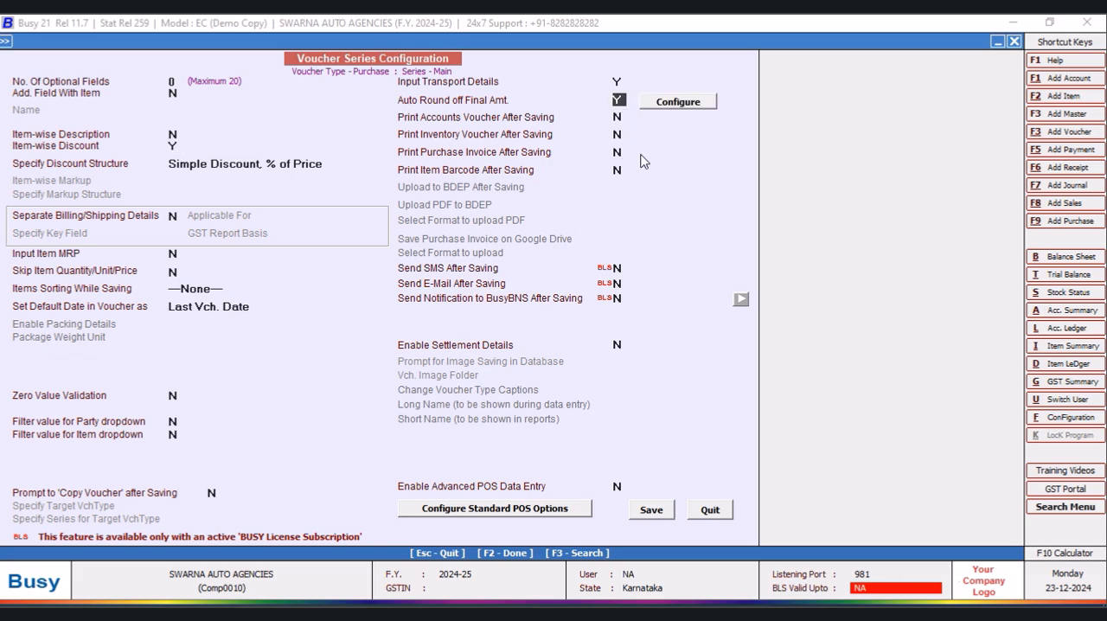
{"action": "left_click", "coordinate": [694, 108]}
{"action": "key", "text": "Return"}
{"action": "key", "text": "Return"}
{"action": "key", "text": "Return"}
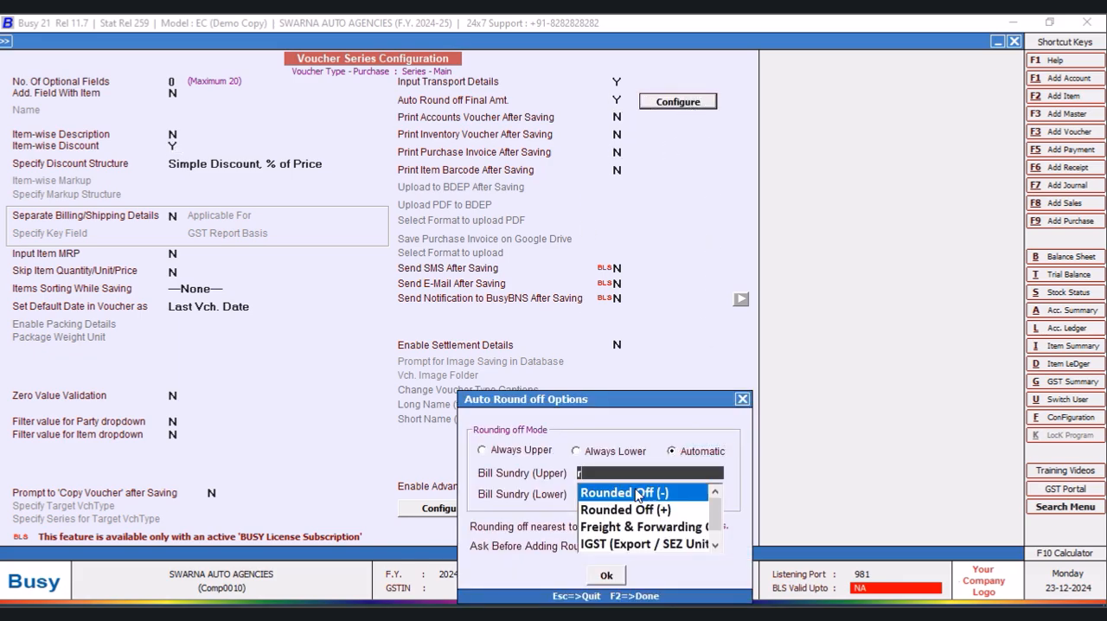
{"action": "left_click", "coordinate": [606, 576]}
{"action": "left_click", "coordinate": [651, 510]}
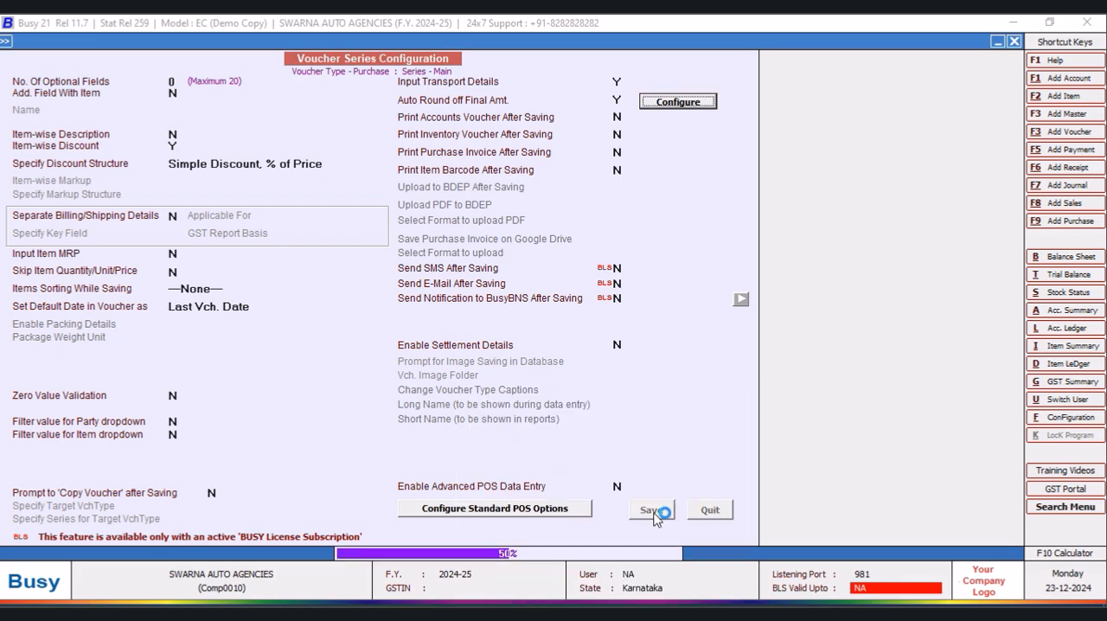
{"action": "left_click", "coordinate": [339, 293]}
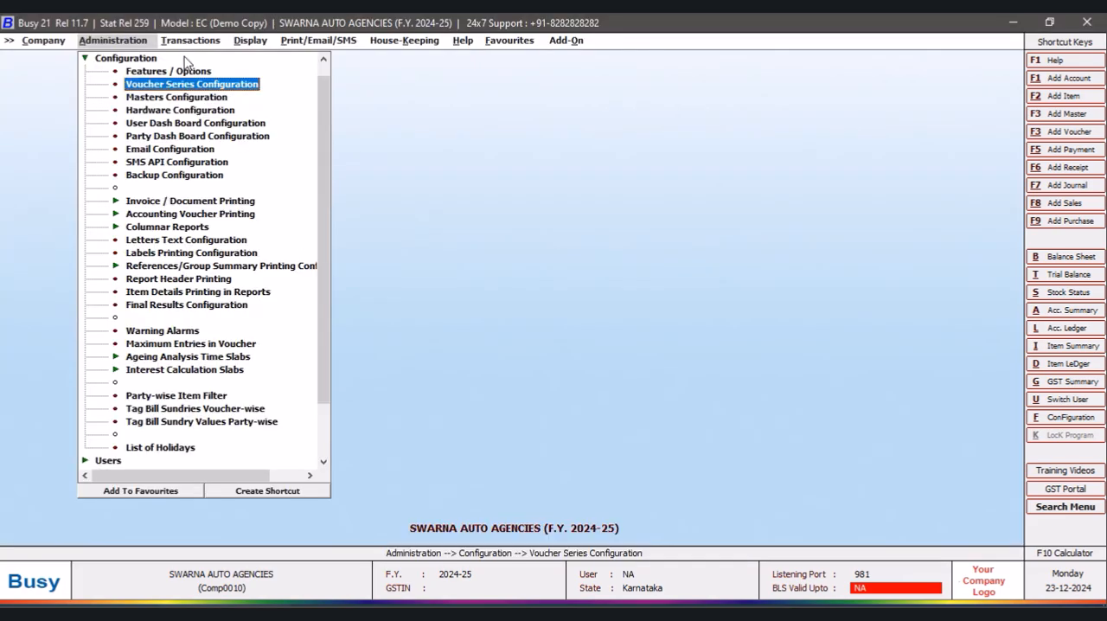
- Start a new purchase voucher dated 02-04-2024 with voucher number "Purchase 1"
{"action": "left_click", "coordinate": [190, 41]}
{"action": "left_click", "coordinate": [217, 85]}
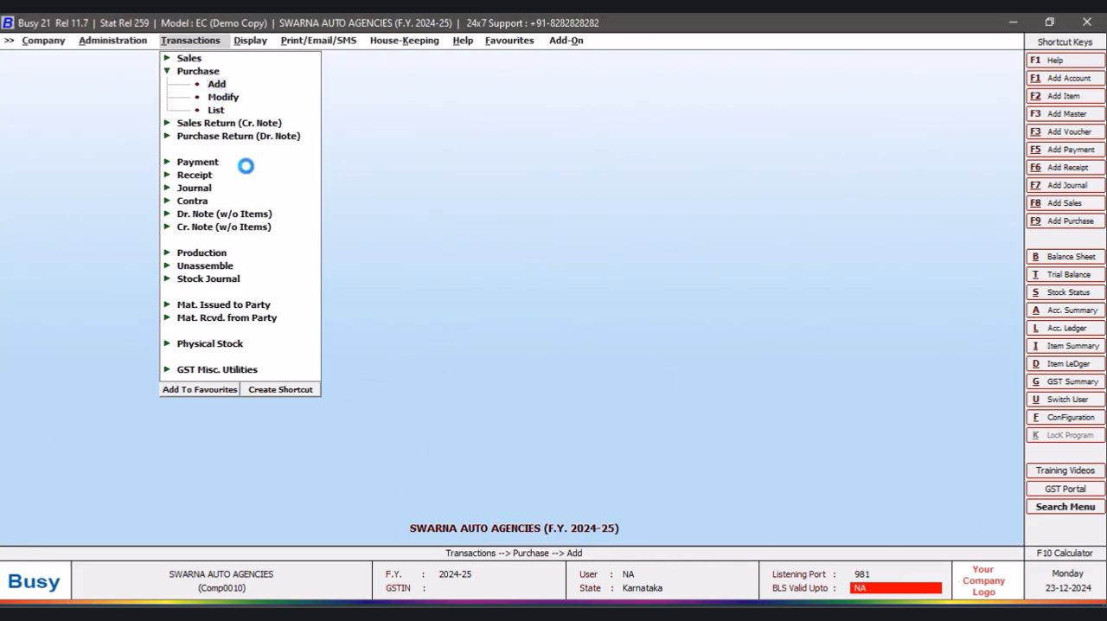
{"action": "type", "text": "2/4"}
{"action": "key", "text": "Return"}
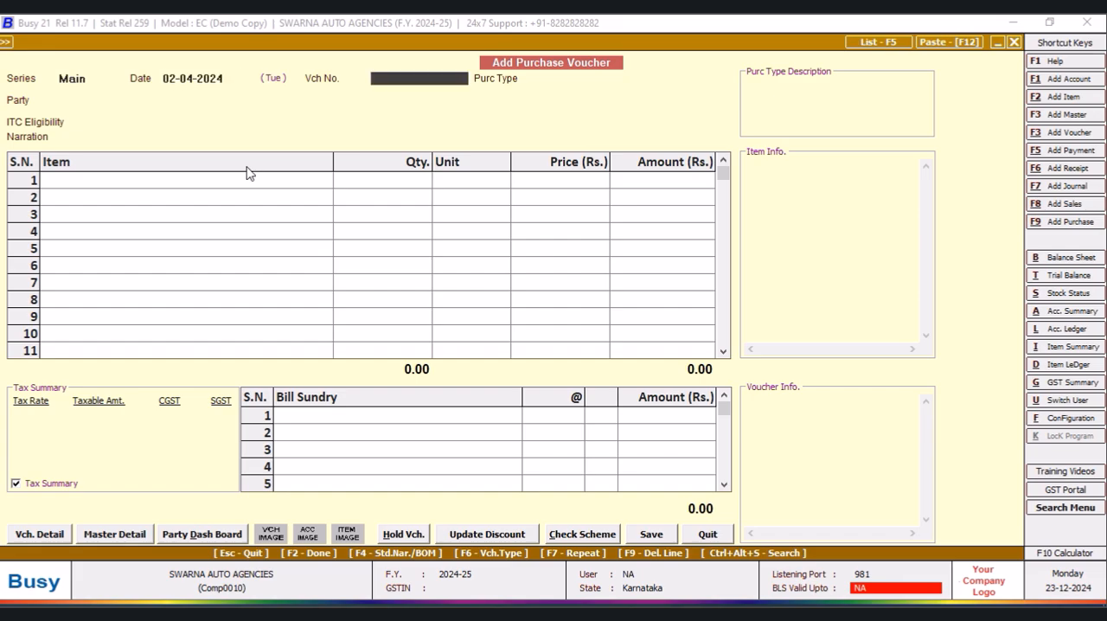
{"action": "type", "text": "purchase 1"}
{"action": "key", "text": "Return"}
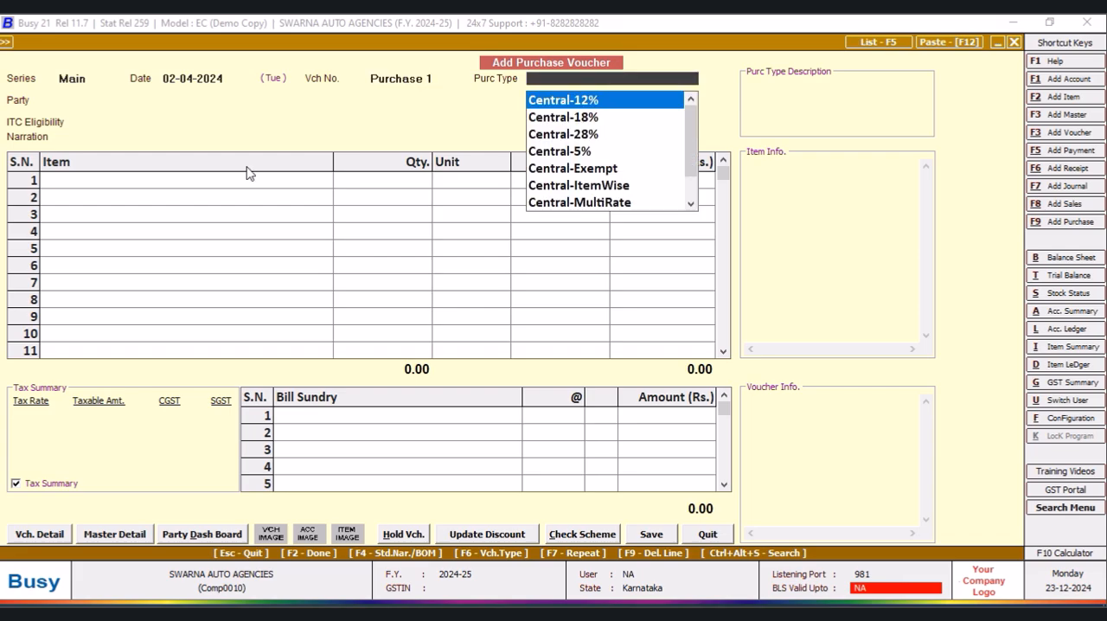
- Set the purchase type to Local-ItemWise and the party to Bombay Auto Center, continuing despite the unregistered party
{"action": "type", "text": "item"}
{"action": "key", "text": "Down"}
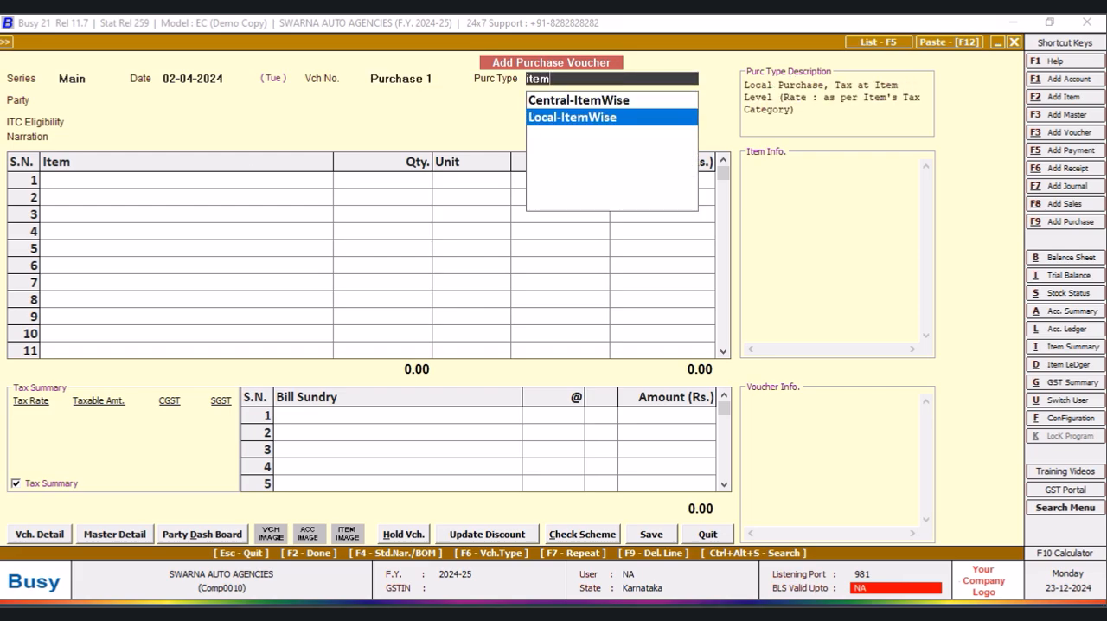
{"action": "key", "text": "Return"}
{"action": "key", "text": "Down"}
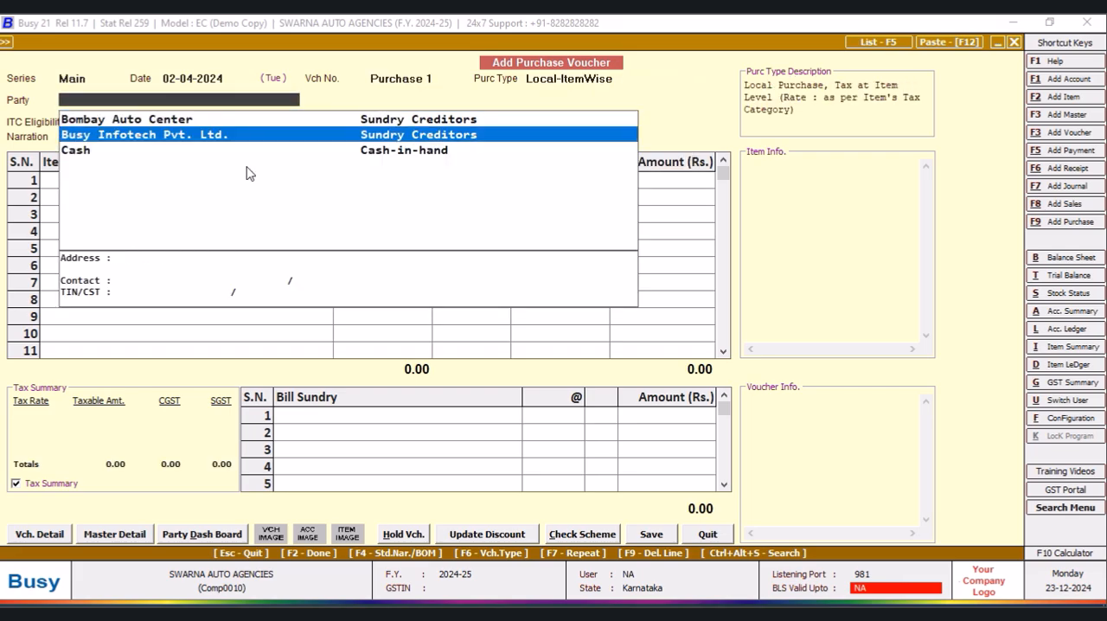
{"action": "key", "text": "Up"}
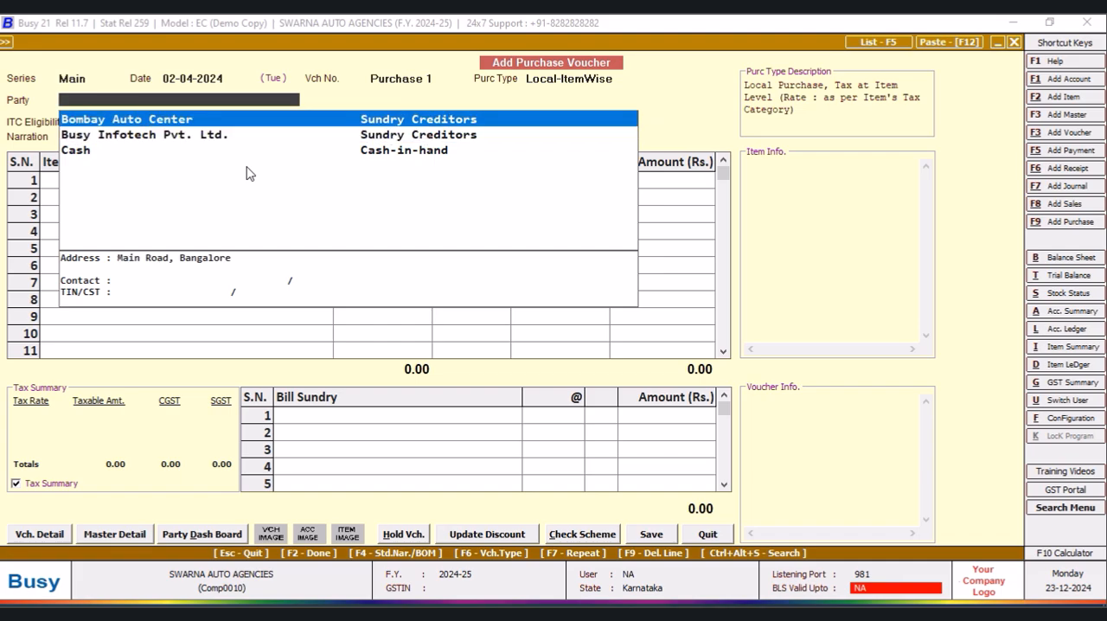
{"action": "key", "text": "Return"}
{"action": "key", "text": "Left"}
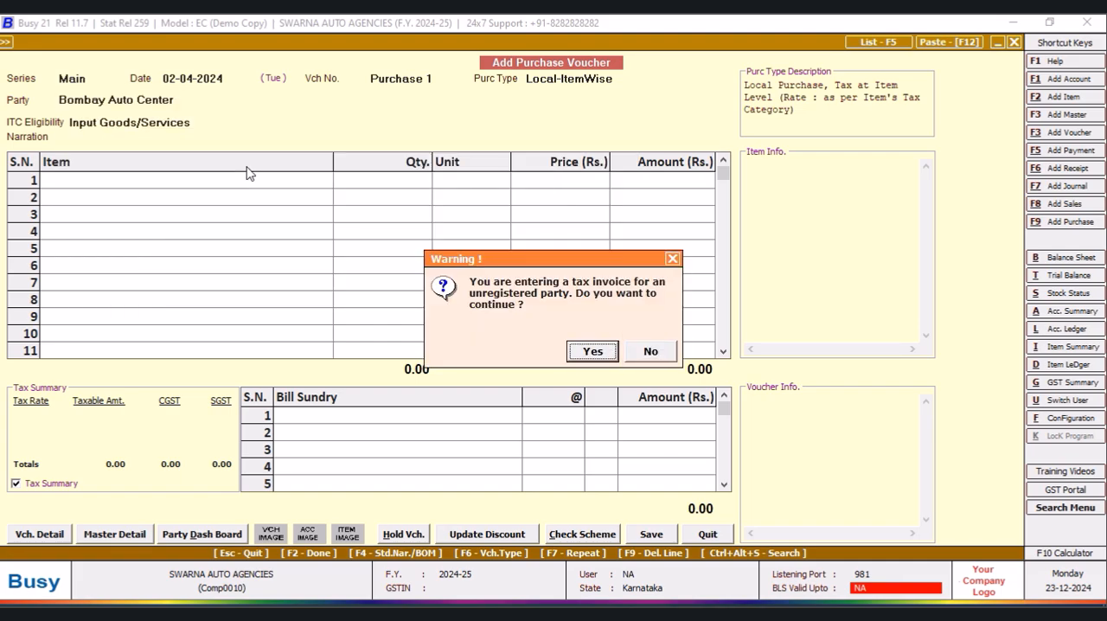
{"action": "key", "text": "Return"}
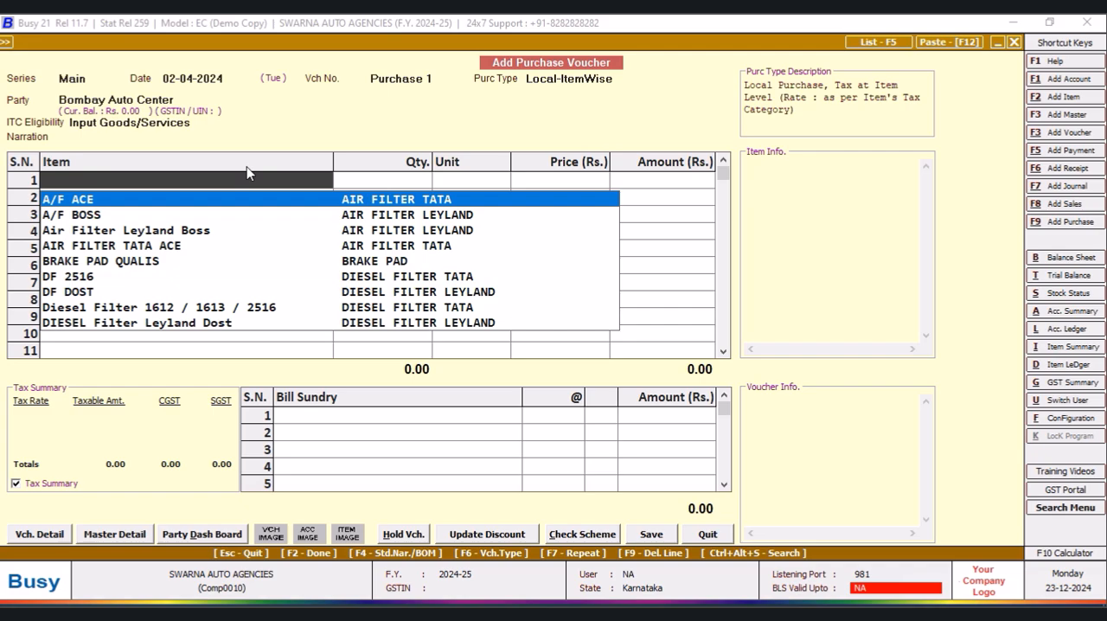
- Add 50 PCS of P43 HALOGEN BULP at 85.38 as the voucher's first item line
{"action": "type", "text": "p"}
{"action": "key", "text": "Down"}
{"action": "key", "text": "Return"}
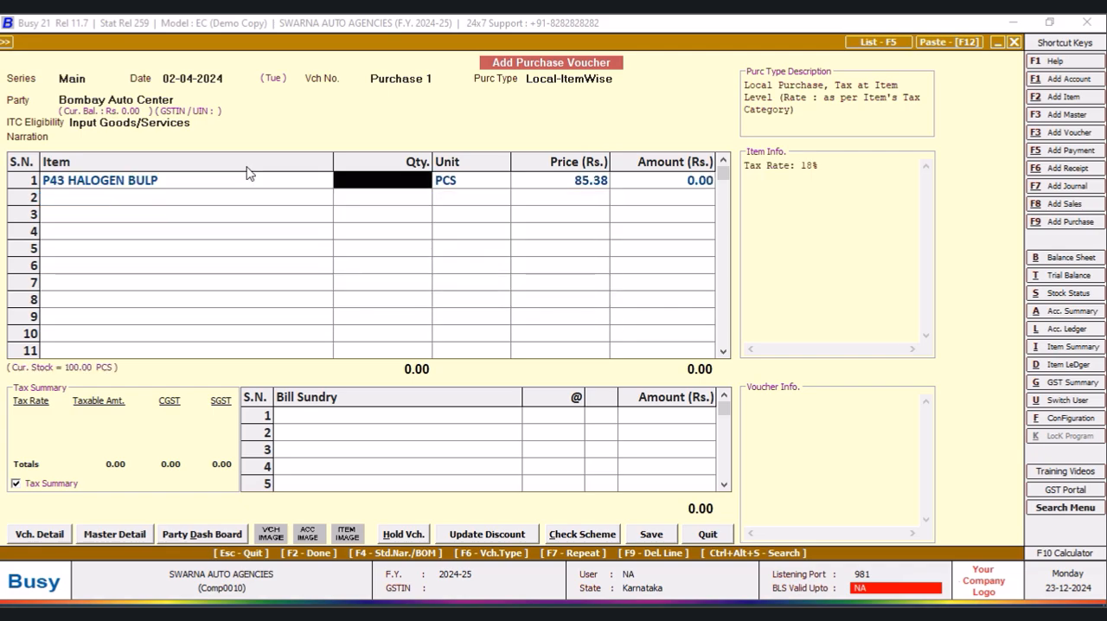
{"action": "type", "text": "50"}
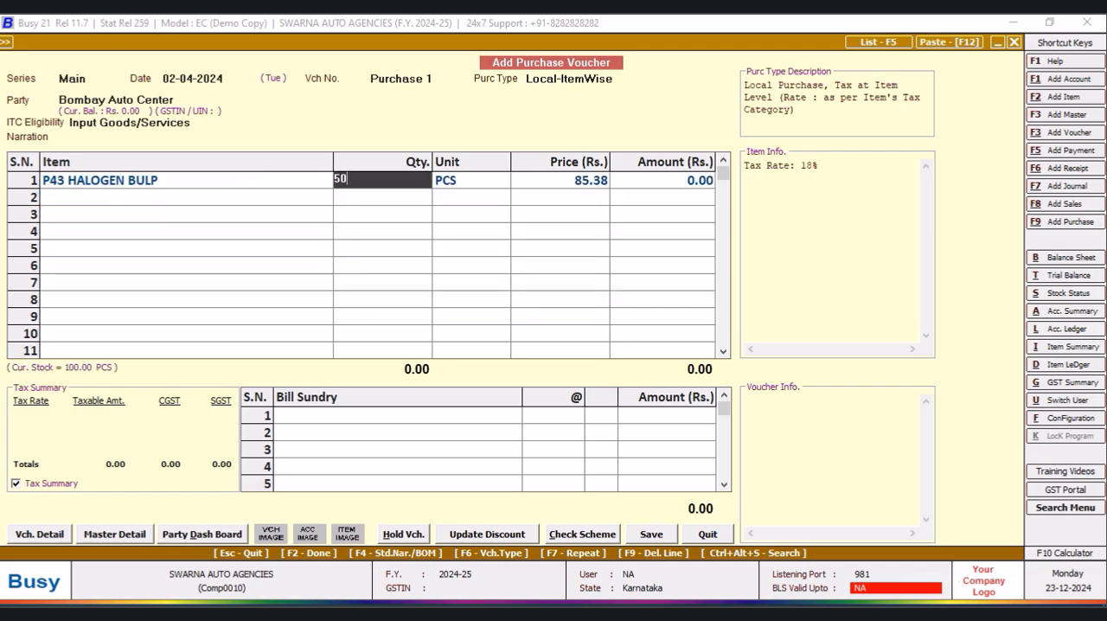
{"action": "key", "text": "Return"}
{"action": "key", "text": "Return"}
{"action": "key", "text": "Return"}
{"action": "key", "text": "Return"}
{"action": "key", "text": "Return"}
{"action": "key", "text": "Return"}
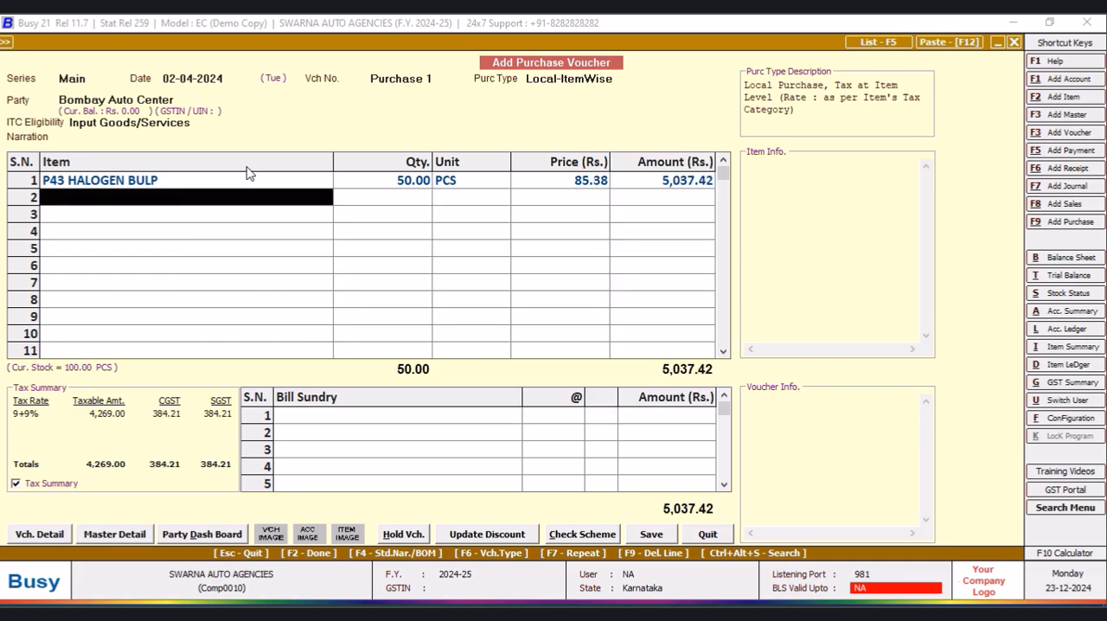
- Save the Purchase 1 voucher with its voucher number accepted as entered, and leave purchase entry
{"action": "left_click", "coordinate": [650, 536]}
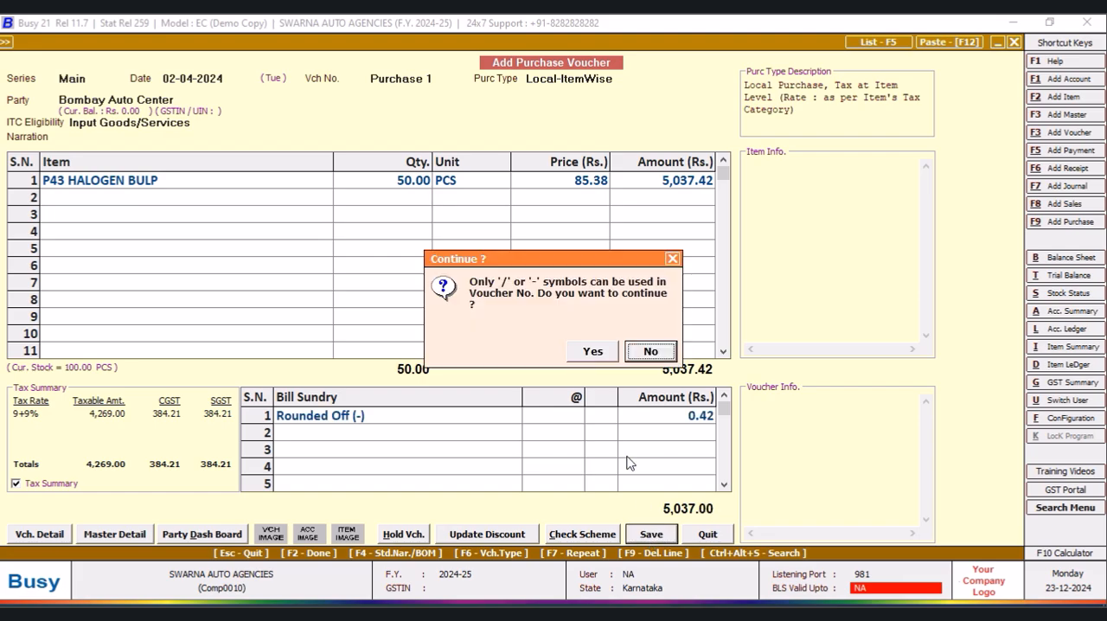
{"action": "left_click", "coordinate": [593, 351]}
{"action": "left_click", "coordinate": [593, 351]}
{"action": "left_click", "coordinate": [545, 377]}
{"action": "left_click", "coordinate": [550, 446]}
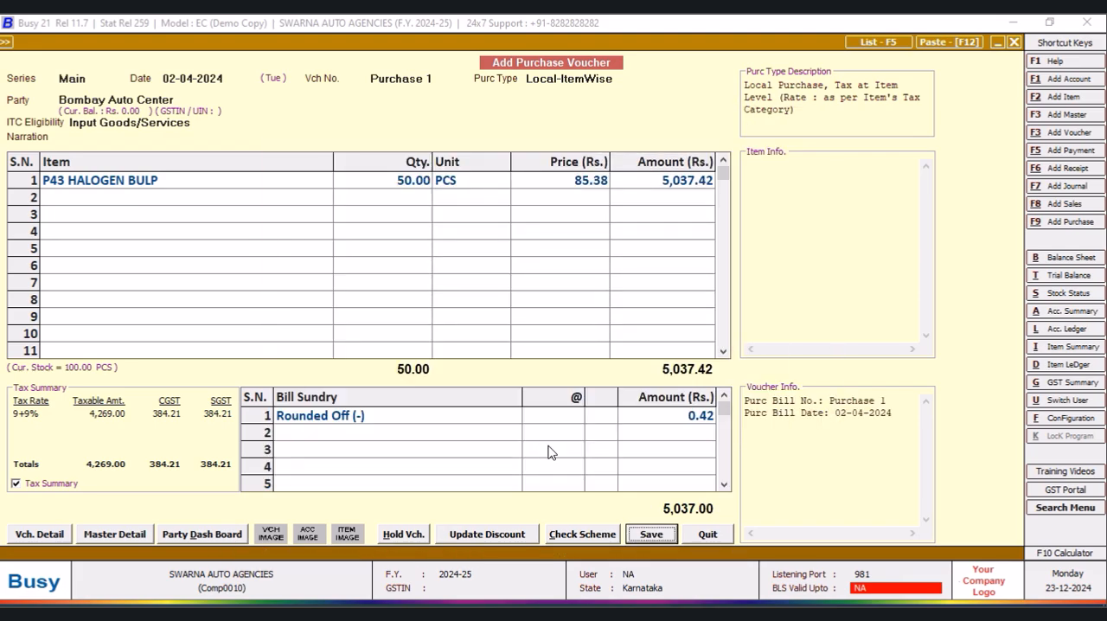
{"action": "left_click", "coordinate": [711, 536]}
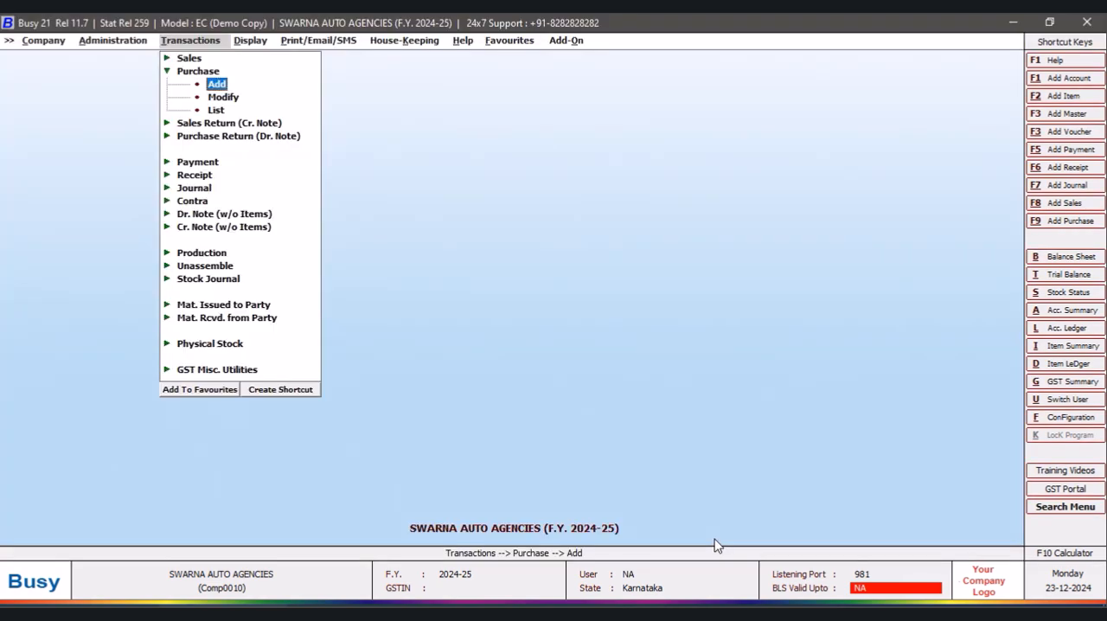
- Open the alphabetical closing stock balances for all items in the NEW DESIGN format and check P43 HALOGEN BULP's last purchase rate
{"action": "left_click", "coordinate": [250, 41]}
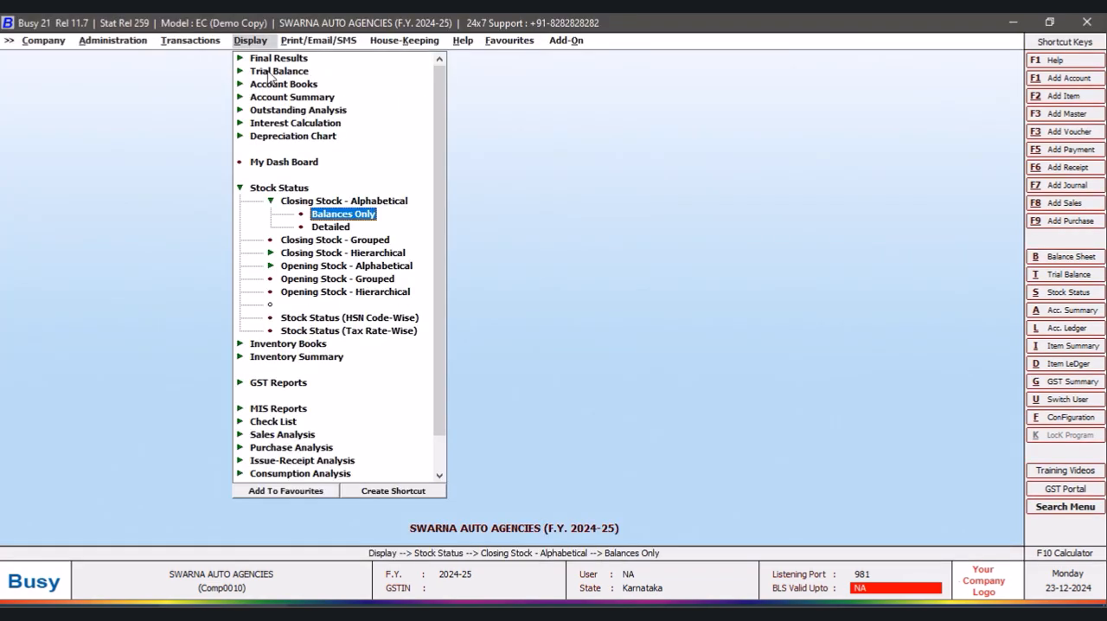
{"action": "left_click", "coordinate": [343, 216]}
{"action": "key", "text": "Escape"}
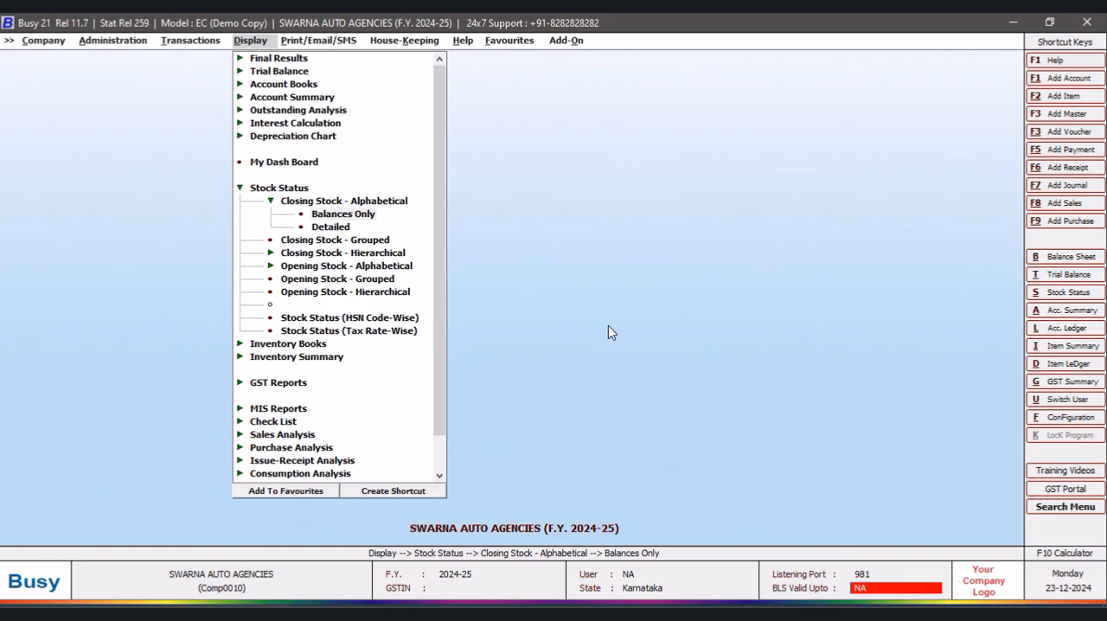
{"action": "left_click", "coordinate": [343, 214]}
{"action": "left_click", "coordinate": [174, 268]}
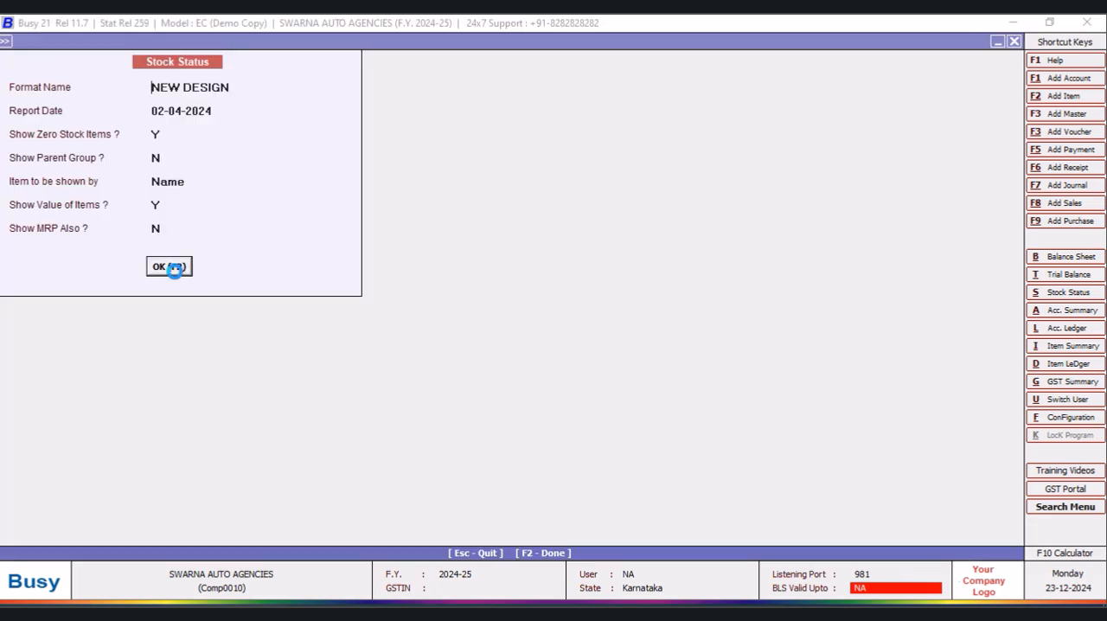
{"action": "left_click_drag", "start_coordinate": [401, 511], "coordinate": [724, 522]}
{"action": "left_click", "coordinate": [927, 320]}
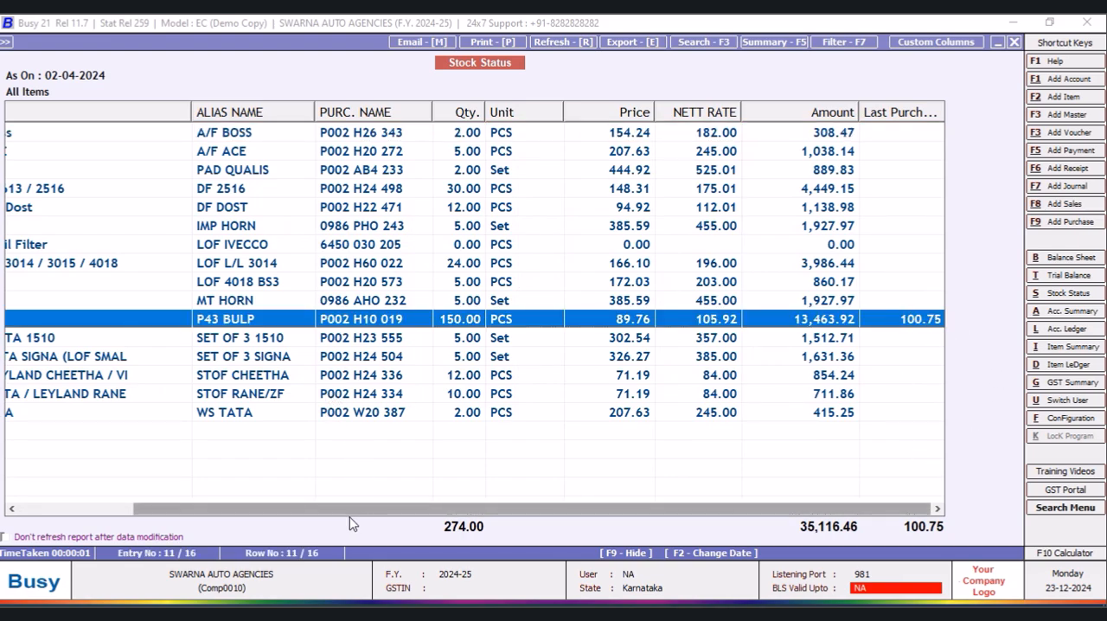
{"action": "mouse_move", "coordinate": [186, 524]}
{"action": "left_mouse_down"}
{"action": "mouse_move", "coordinate": [54, 514]}
{"action": "mouse_move", "coordinate": [173, 515]}
{"action": "left_mouse_up"}
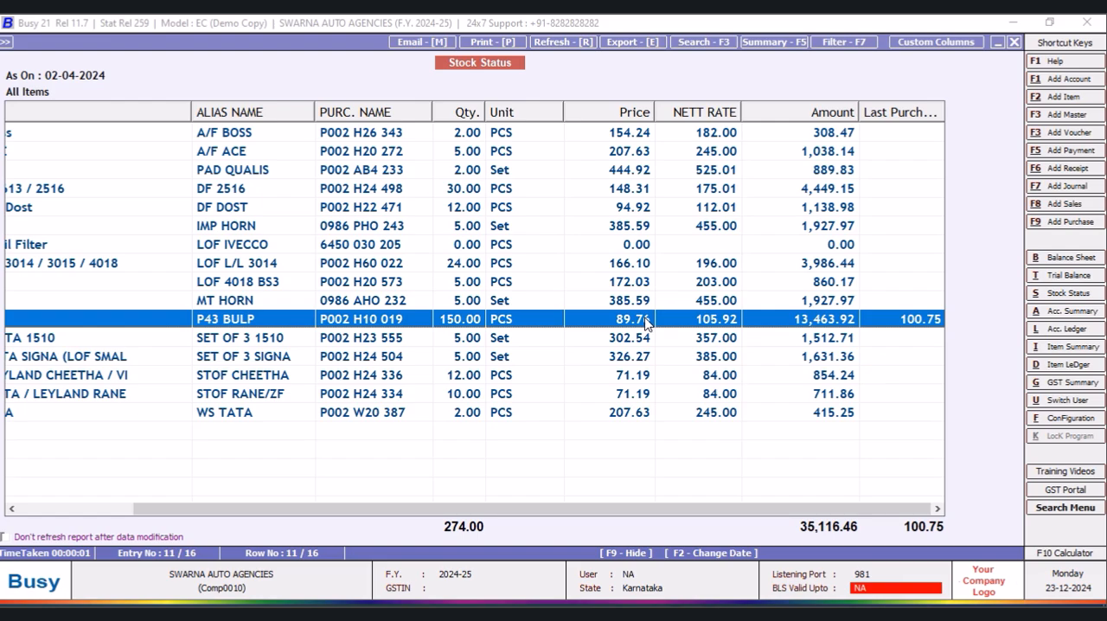
{"action": "left_click", "coordinate": [1014, 41]}
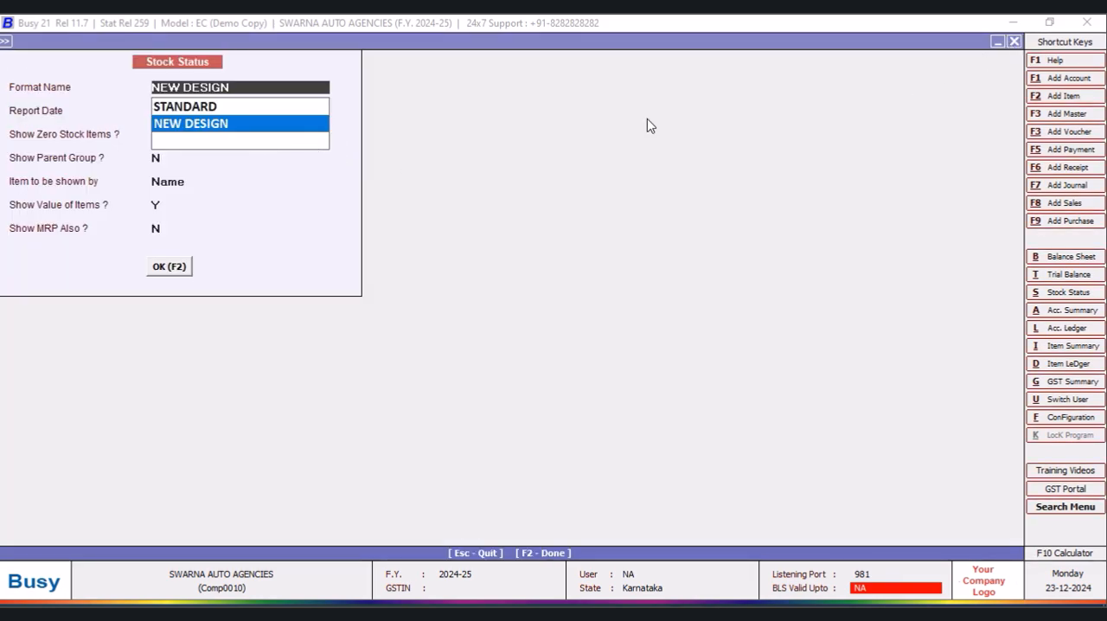
{"action": "left_click", "coordinate": [1014, 42]}
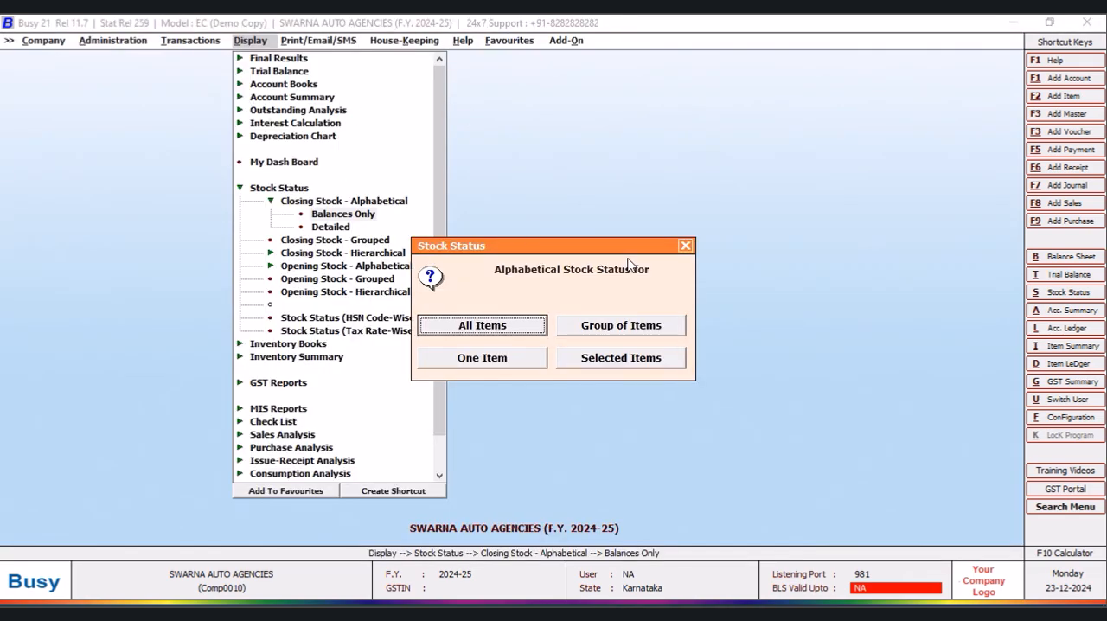
{"action": "left_click", "coordinate": [685, 246]}
- Open voucher Purchase 1 of the Main series for modification
{"action": "left_click", "coordinate": [171, 42]}
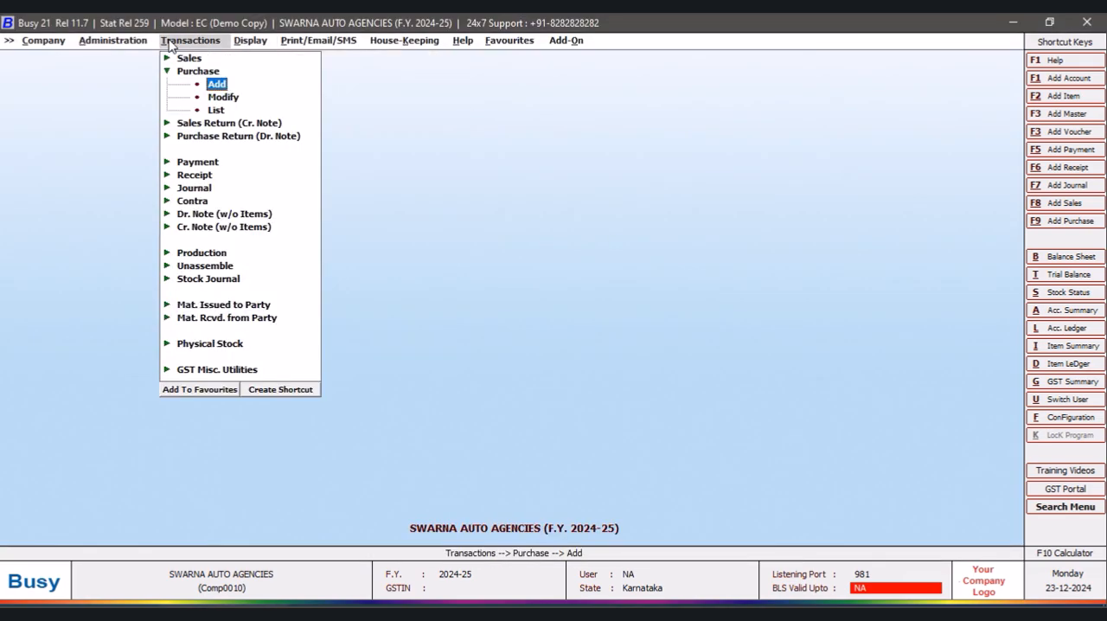
{"action": "left_click", "coordinate": [232, 99]}
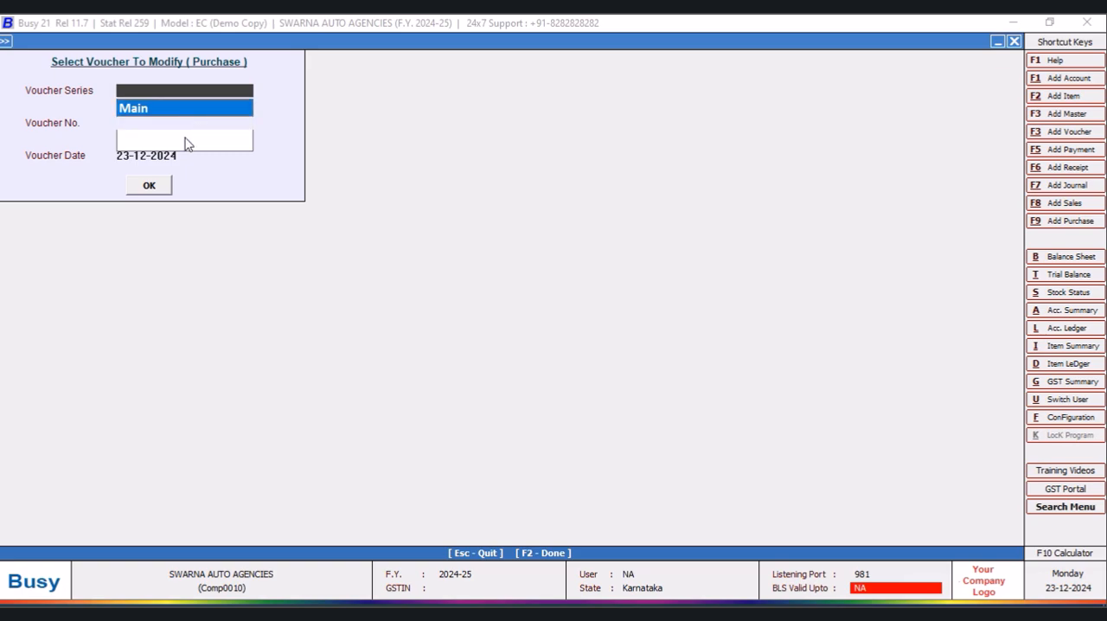
{"action": "left_click", "coordinate": [187, 114]}
{"action": "left_click", "coordinate": [150, 187]}
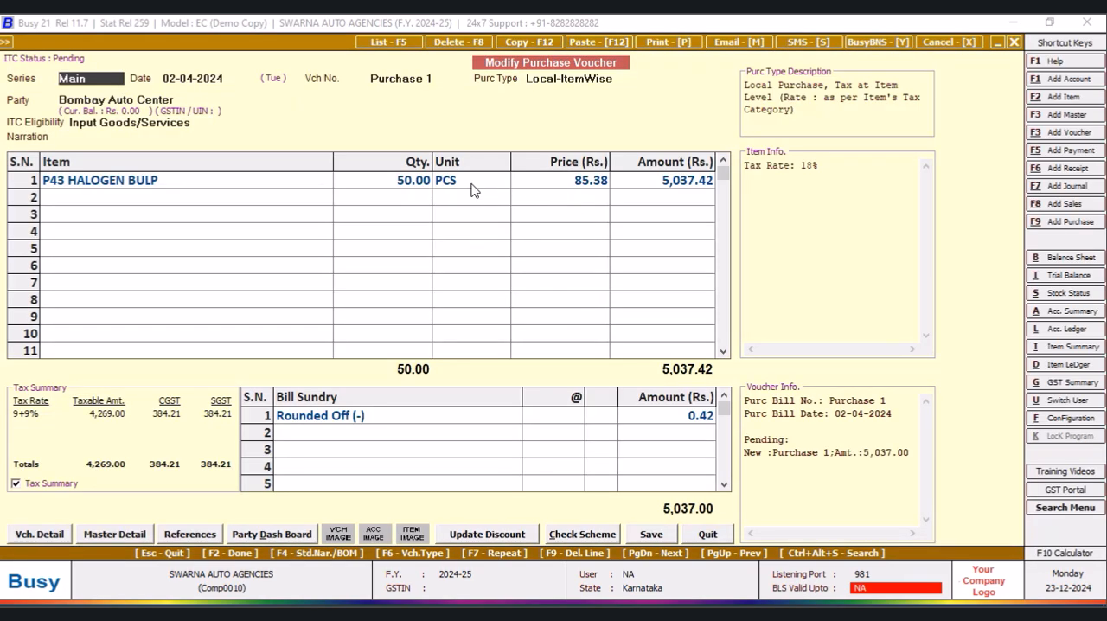
- Inspect the purchase price and tax category in P43 HALOGEN BULP's item master from the voucher line, and leave both without saving
{"action": "left_click", "coordinate": [463, 185]}
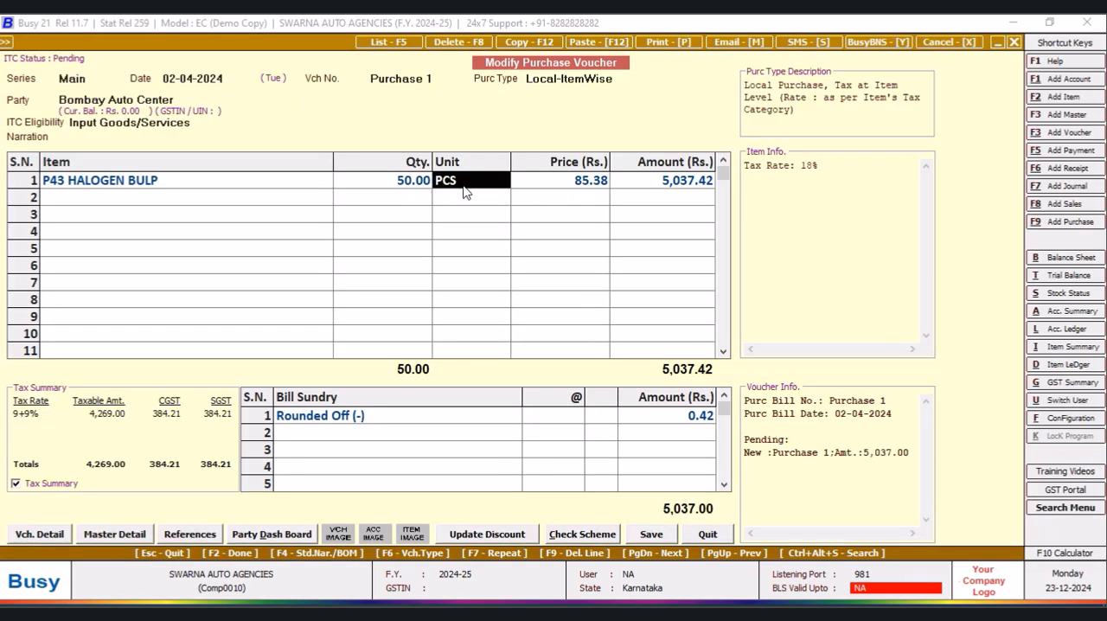
{"action": "left_click", "coordinate": [227, 186]}
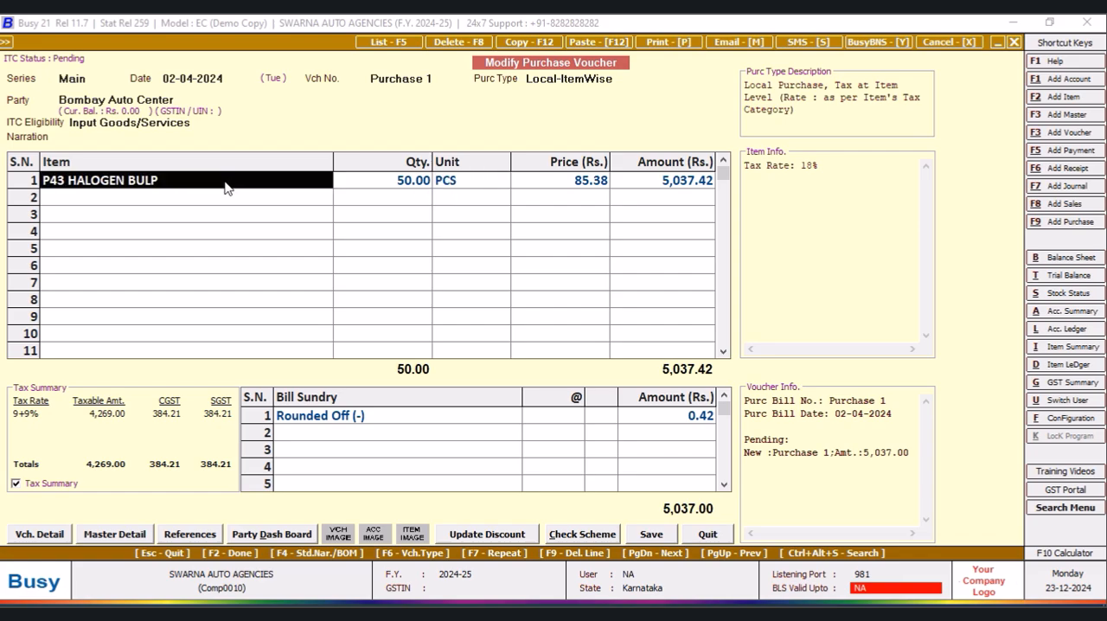
{"action": "key", "text": "alt+m"}
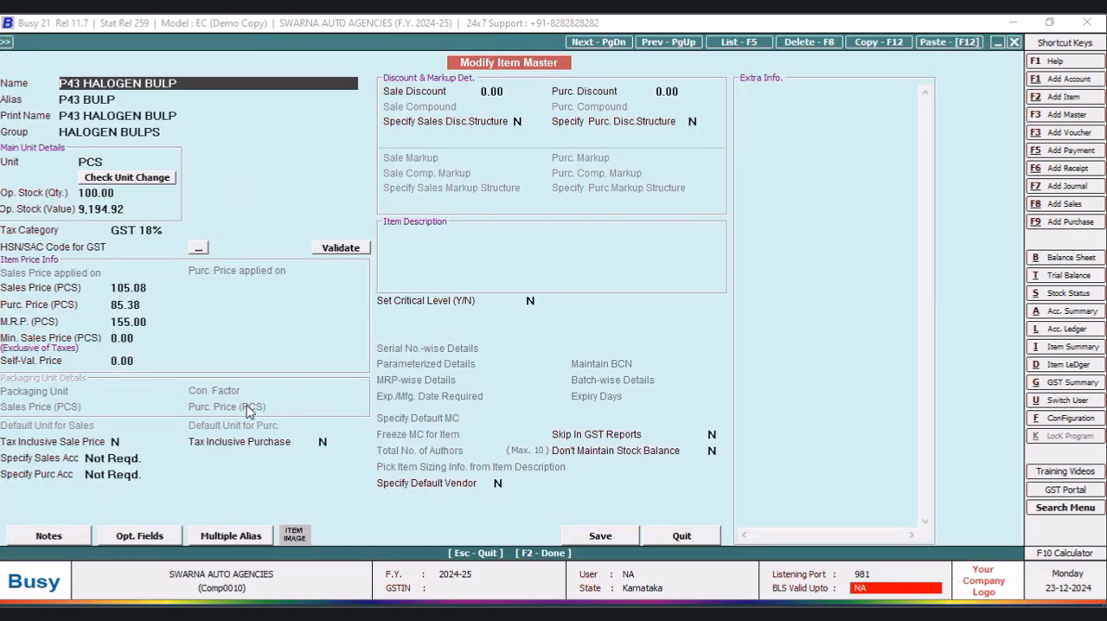
{"action": "left_click", "coordinate": [160, 305]}
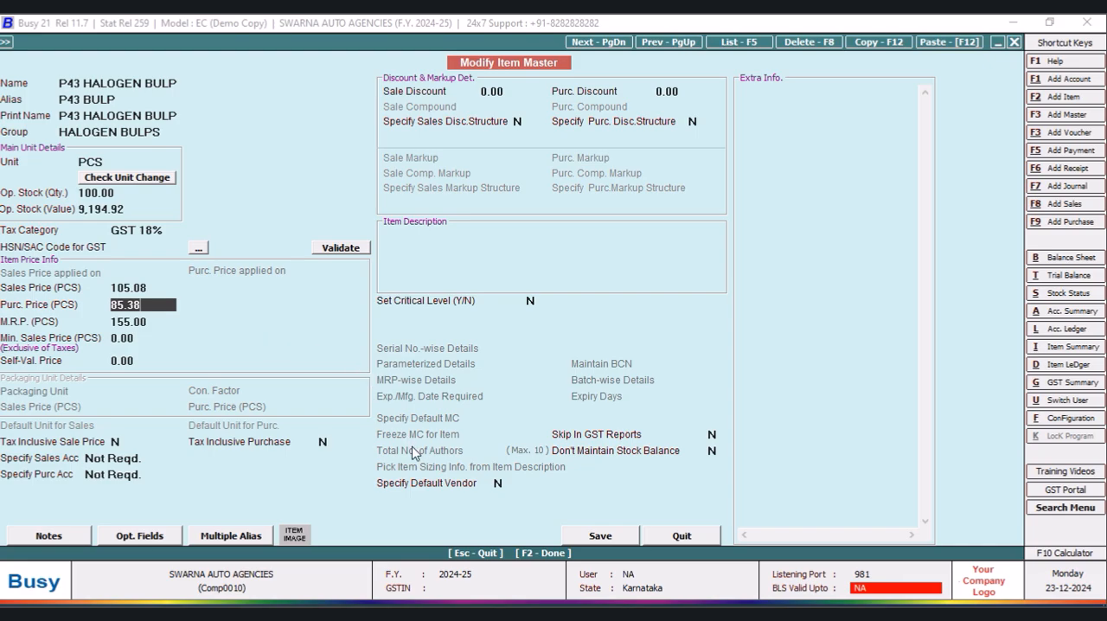
{"action": "left_click", "coordinate": [173, 230]}
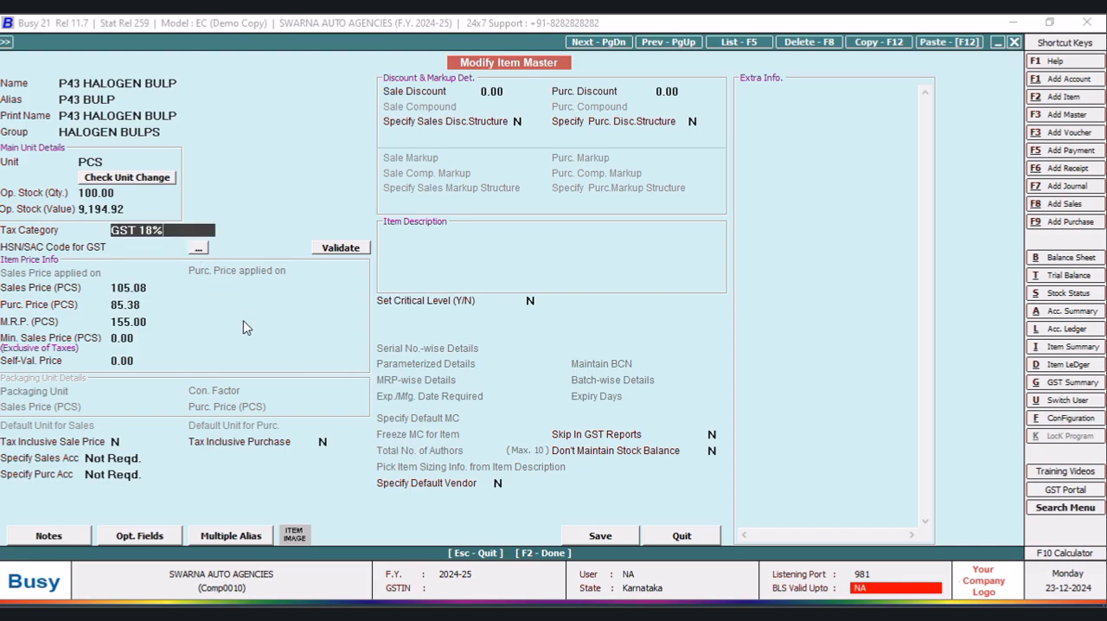
{"action": "left_click", "coordinate": [687, 542]}
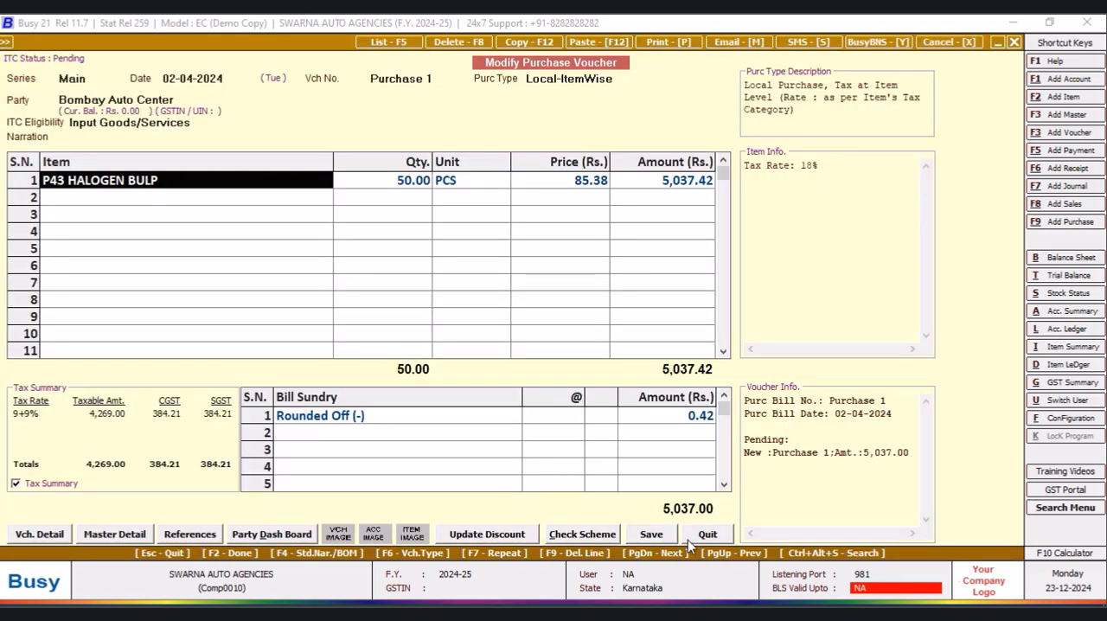
{"action": "left_click", "coordinate": [1016, 43]}
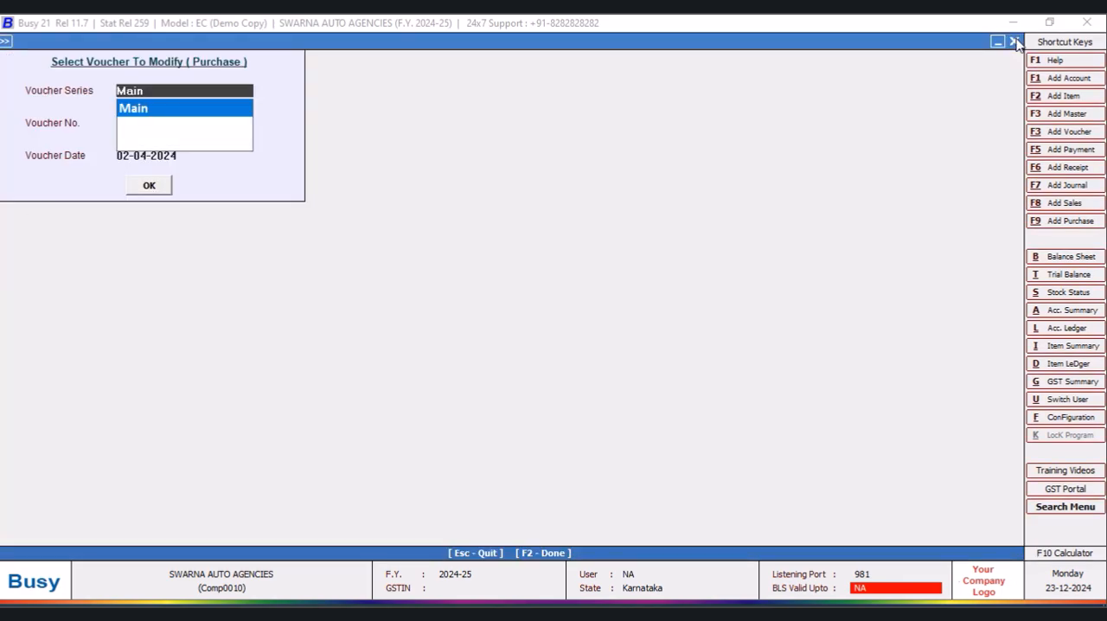
{"action": "left_click", "coordinate": [1015, 42]}
{"action": "key", "text": "ctrl+q"}
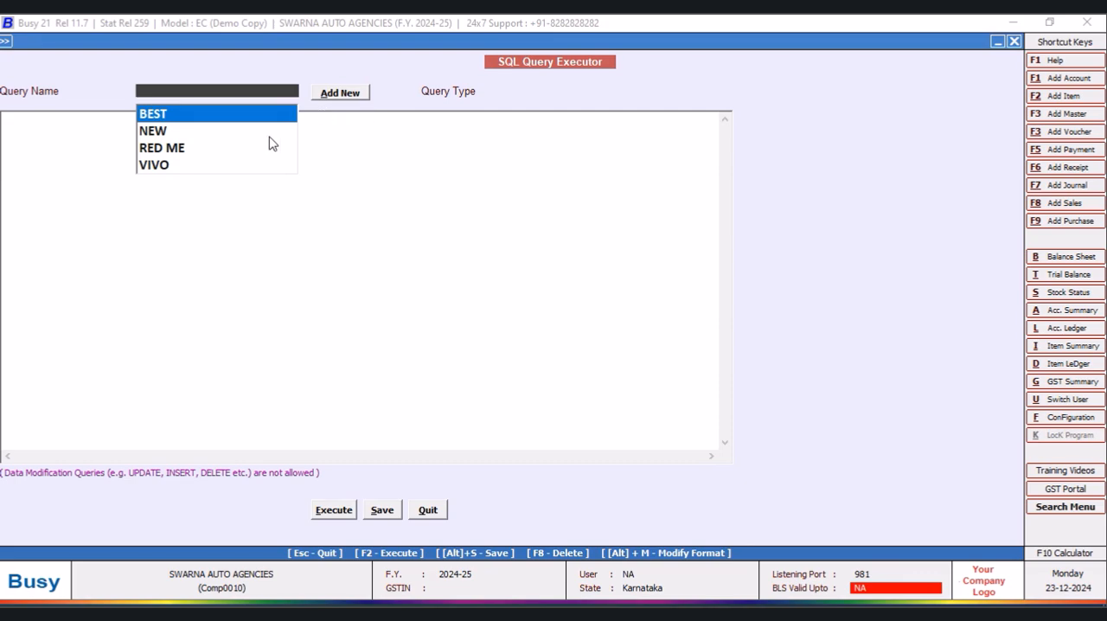
{"action": "left_click", "coordinate": [441, 514]}
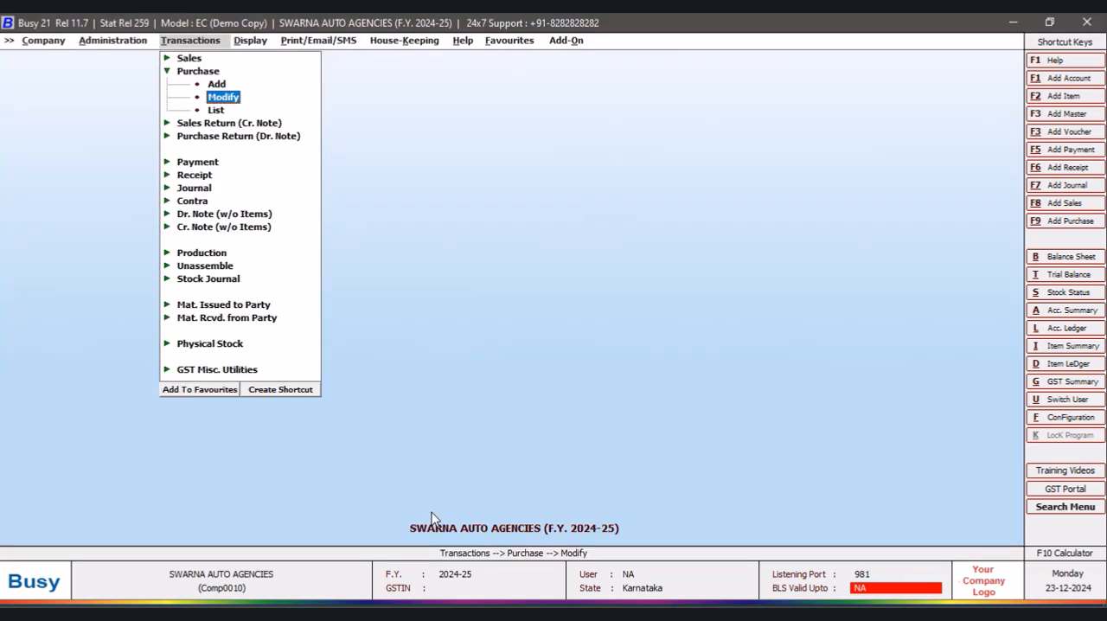
- Reopen the closing stock balances for all items in the NEW DESIGN format and sort the report by Price
{"action": "left_click", "coordinate": [250, 44]}
{"action": "left_click", "coordinate": [347, 218]}
{"action": "left_click", "coordinate": [523, 333]}
{"action": "left_click", "coordinate": [193, 125]}
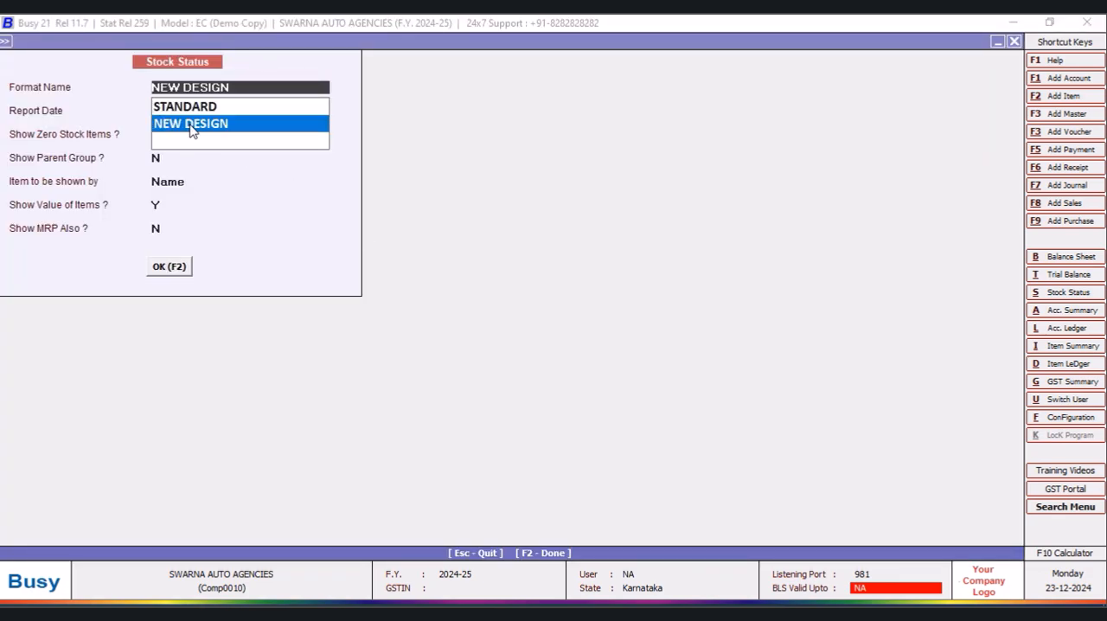
{"action": "left_click", "coordinate": [170, 266]}
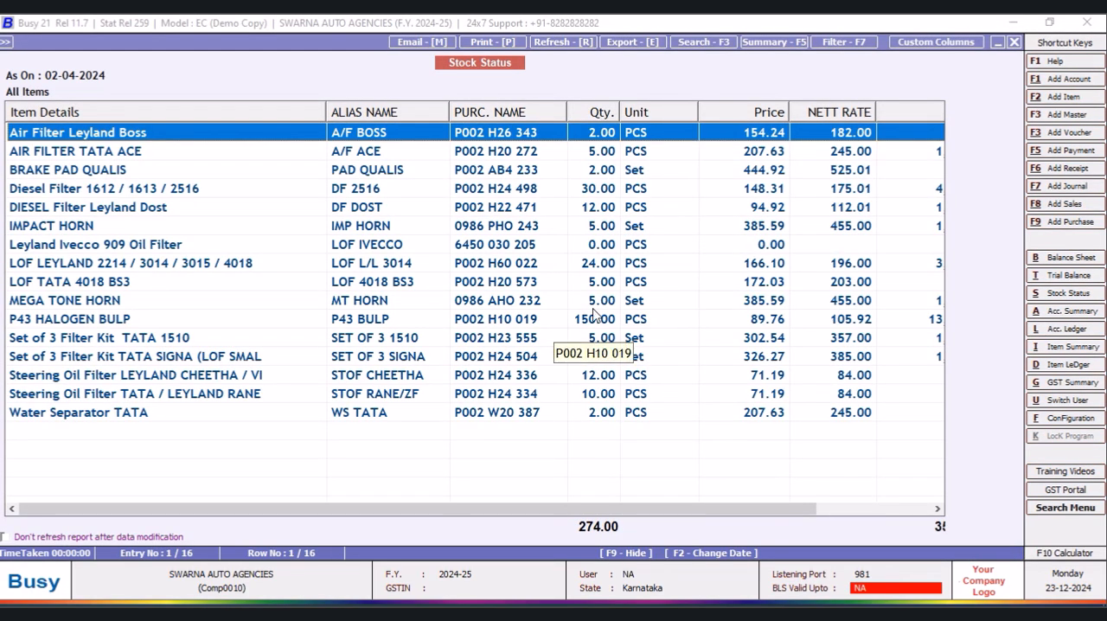
{"action": "left_click", "coordinate": [773, 117]}
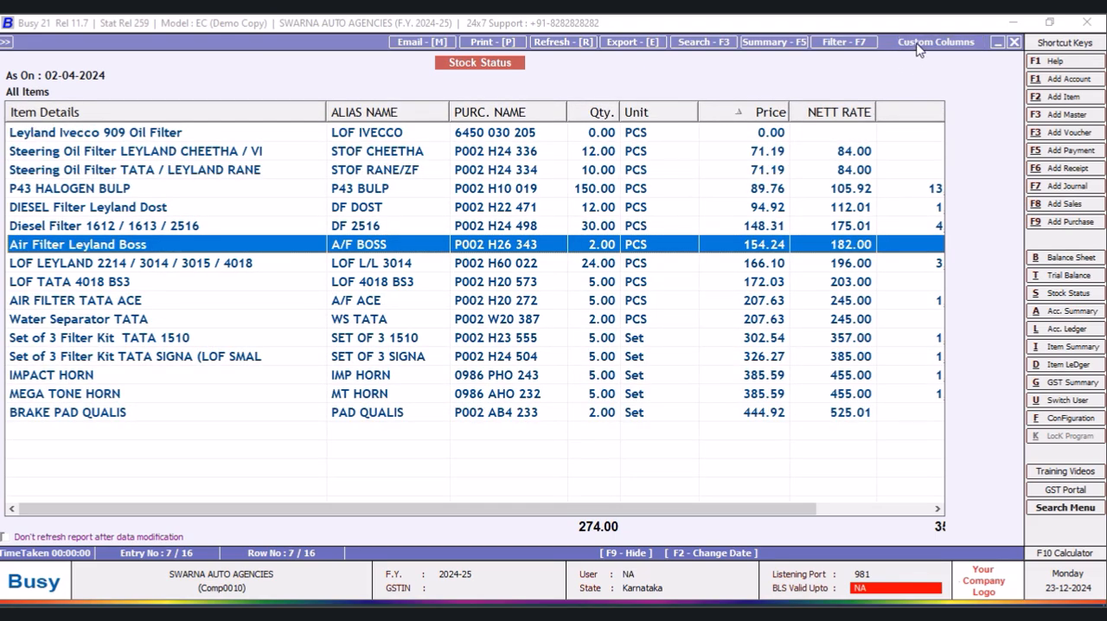
- Check the Price column's definition in the NEW DESIGN report format and leave the format without changes
{"action": "left_click", "coordinate": [919, 43]}
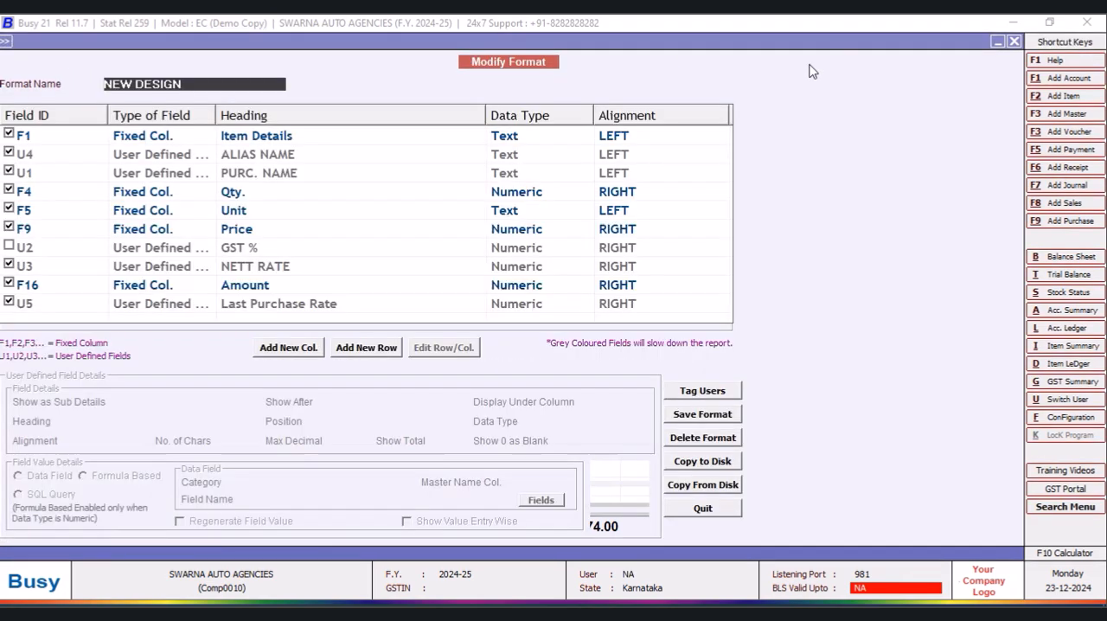
{"action": "left_click", "coordinate": [245, 234]}
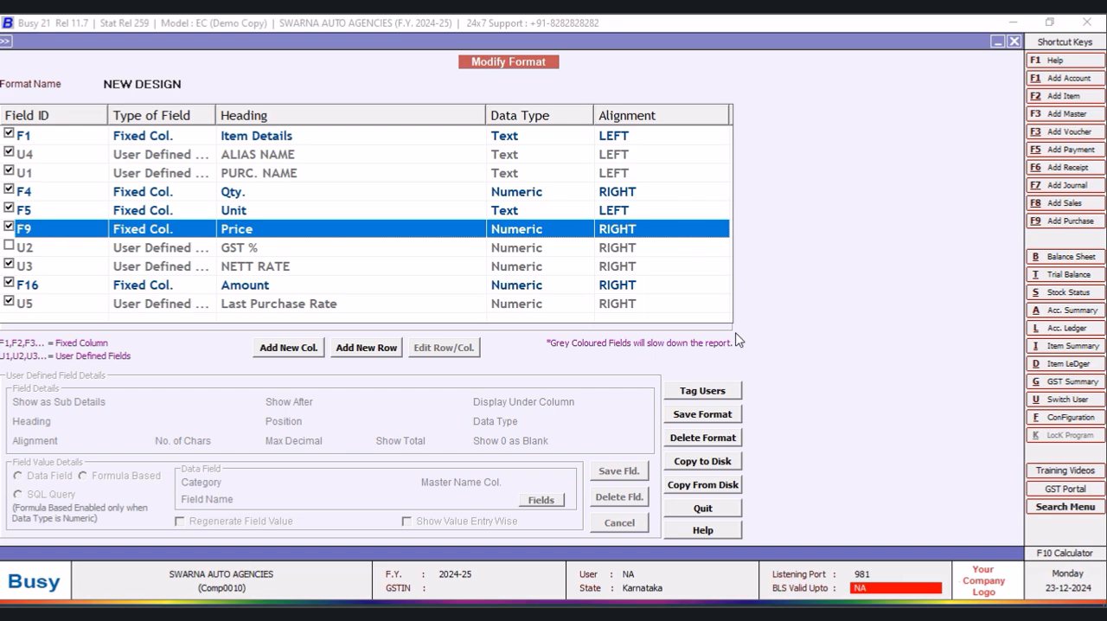
{"action": "left_click", "coordinate": [706, 512]}
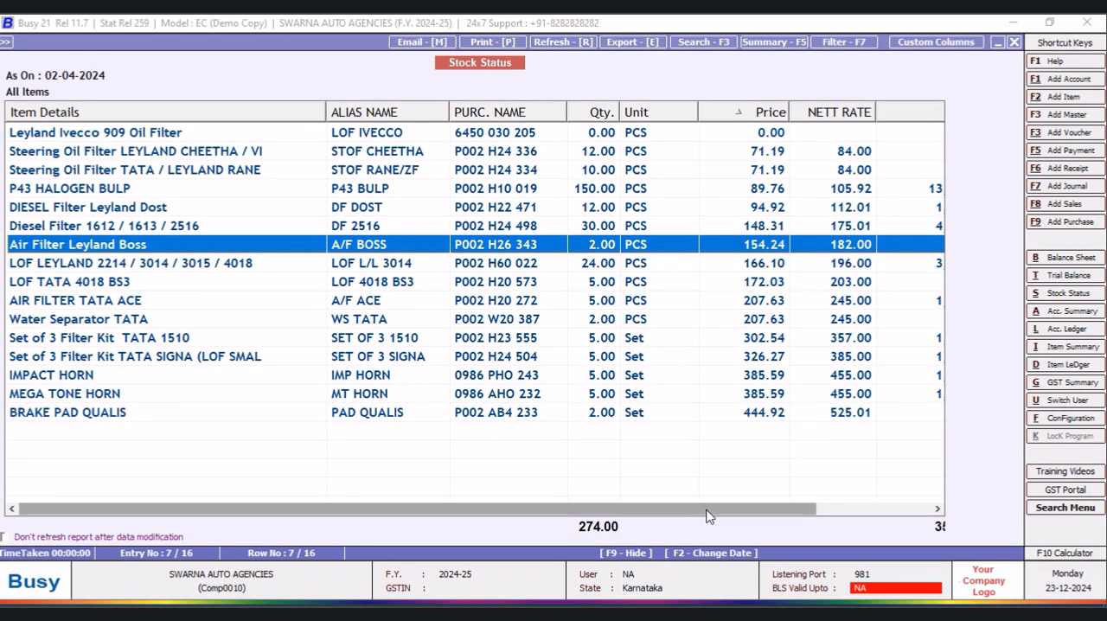
- Compare P43 HALOGEN BULP's price and nett rate with its last purchase rate, and close the stock status report
{"action": "left_click_drag", "start_coordinate": [717, 515], "coordinate": [852, 517]}
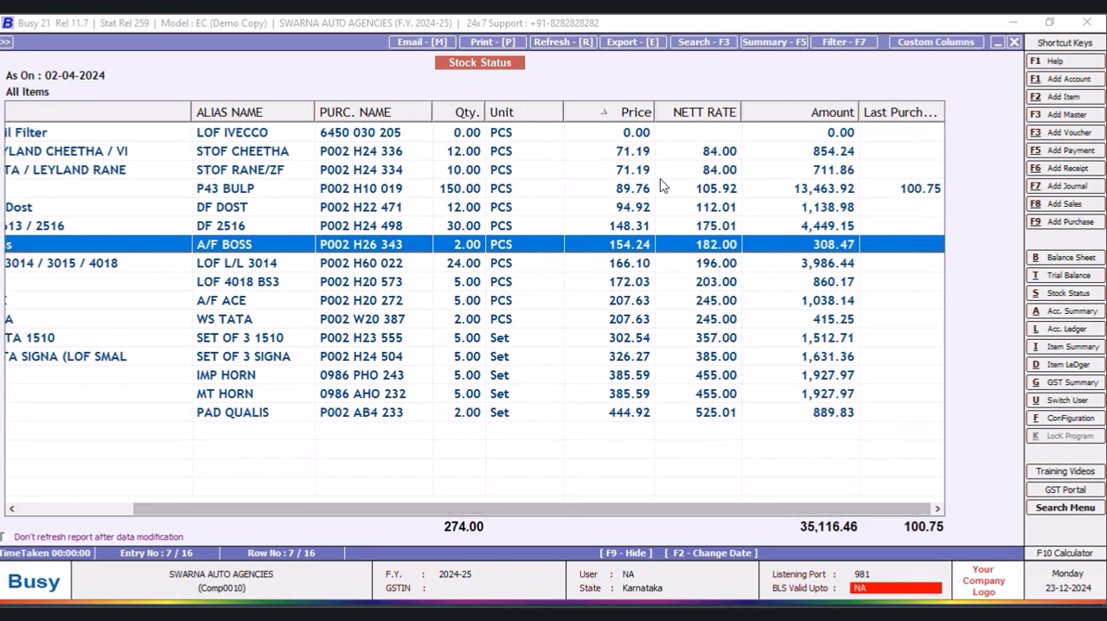
{"action": "left_click", "coordinate": [634, 192]}
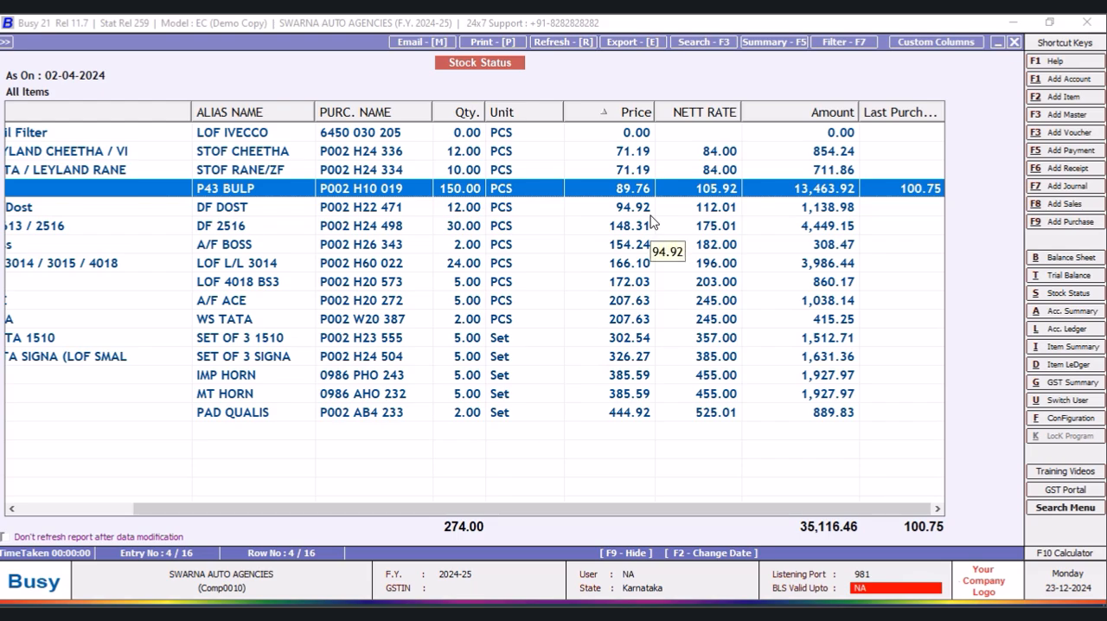
{"action": "left_click_drag", "start_coordinate": [609, 513], "coordinate": [690, 519]}
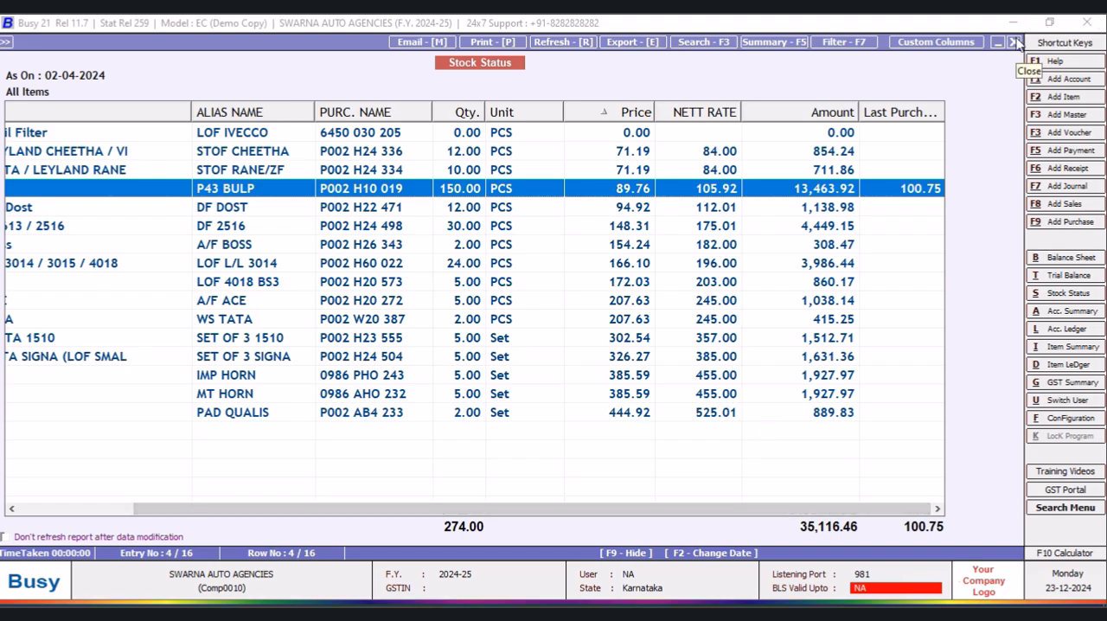
{"action": "left_click", "coordinate": [1017, 44]}
{"action": "left_click", "coordinate": [1018, 43]}
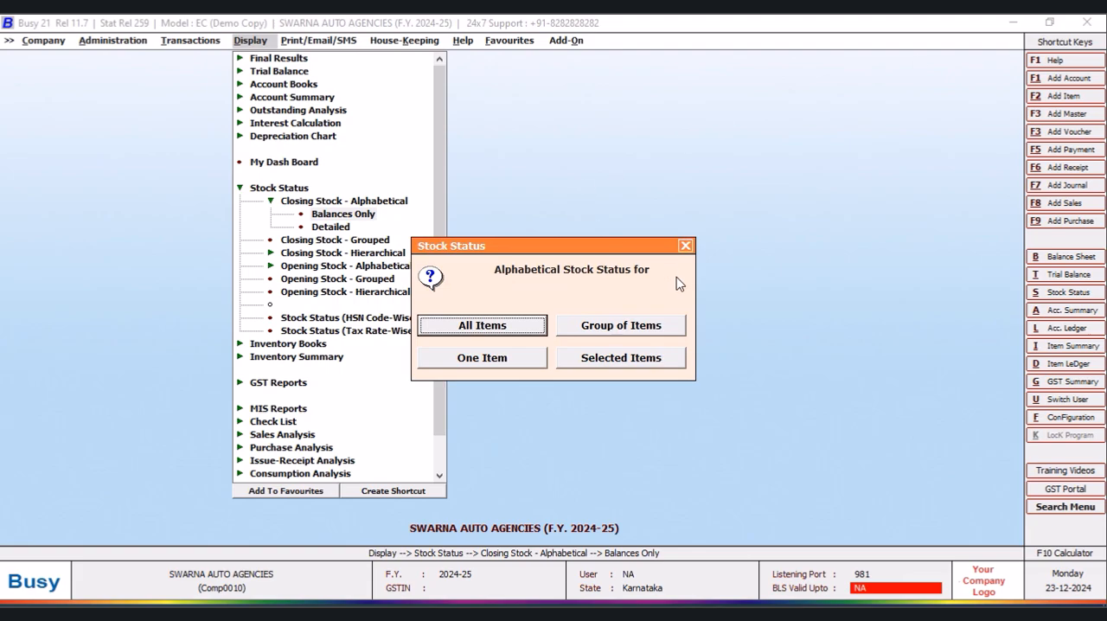
{"action": "left_click", "coordinate": [685, 246]}
- Find P43 HALOGEN BULP among the item masters by searching for "p43" and open it for modification
{"action": "left_click", "coordinate": [114, 43]}
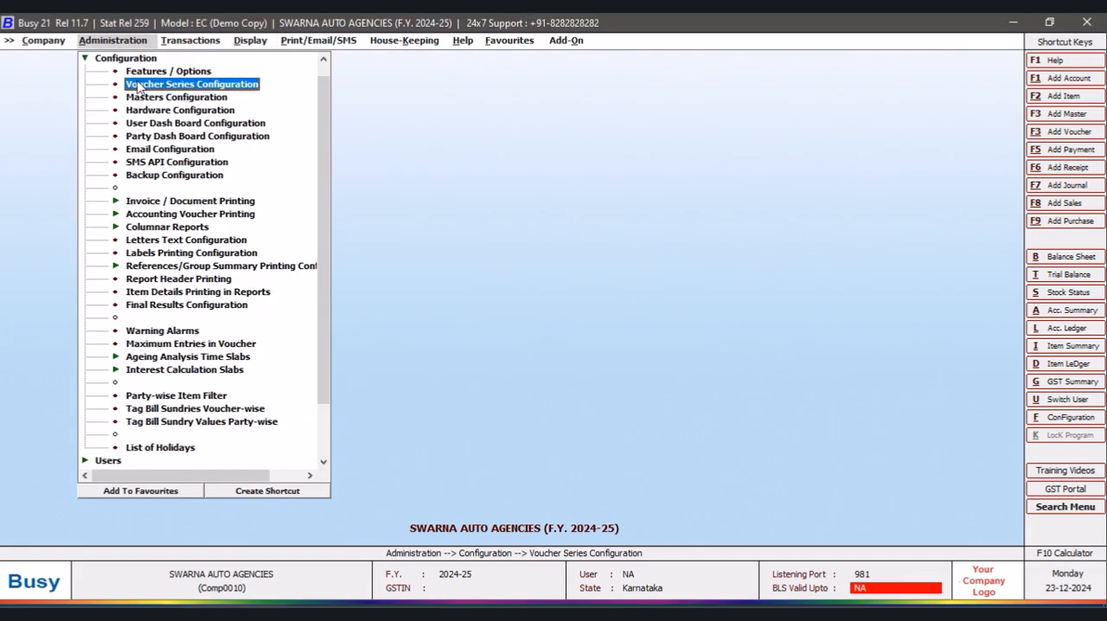
{"action": "left_click", "coordinate": [84, 58]}
{"action": "left_click", "coordinate": [100, 60]}
{"action": "left_click", "coordinate": [136, 123]}
{"action": "left_click", "coordinate": [178, 151]}
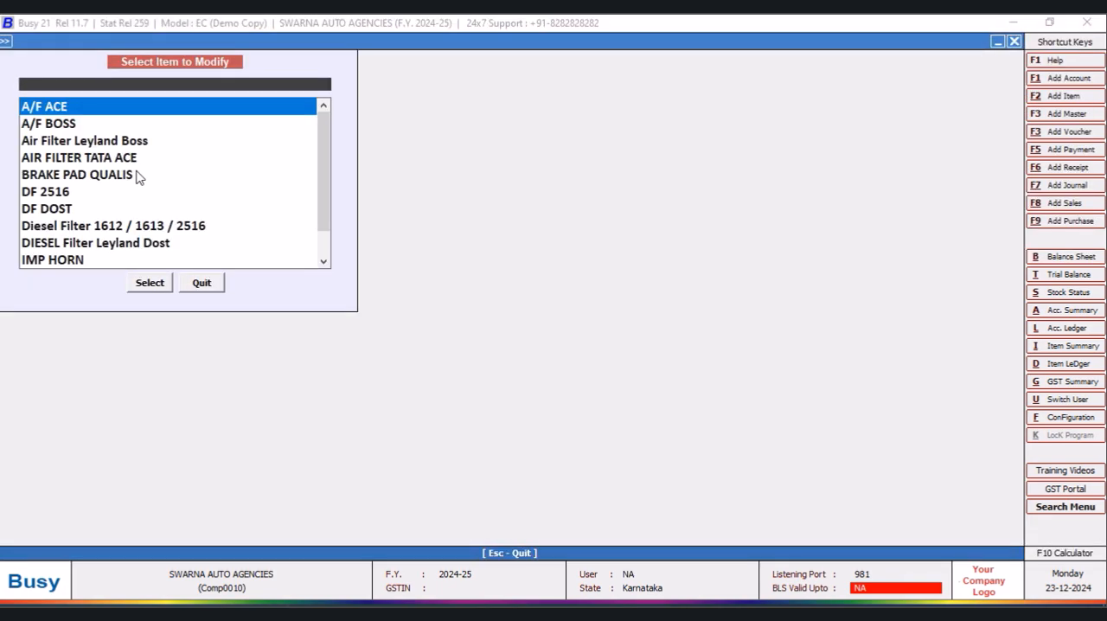
{"action": "type", "text": "p43"}
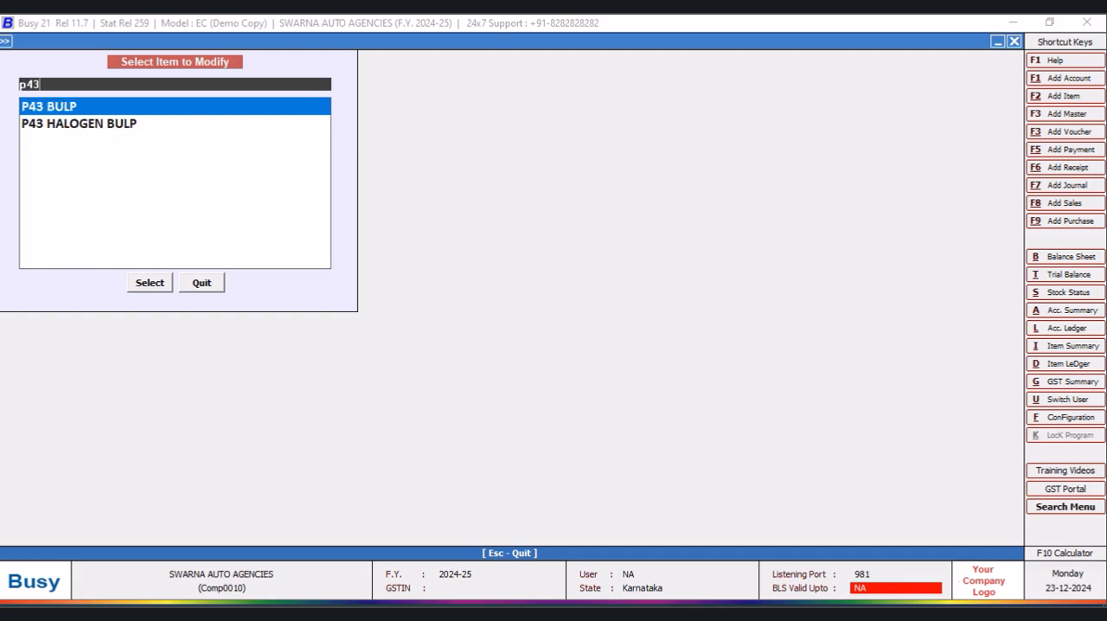
{"action": "key", "text": "Return"}
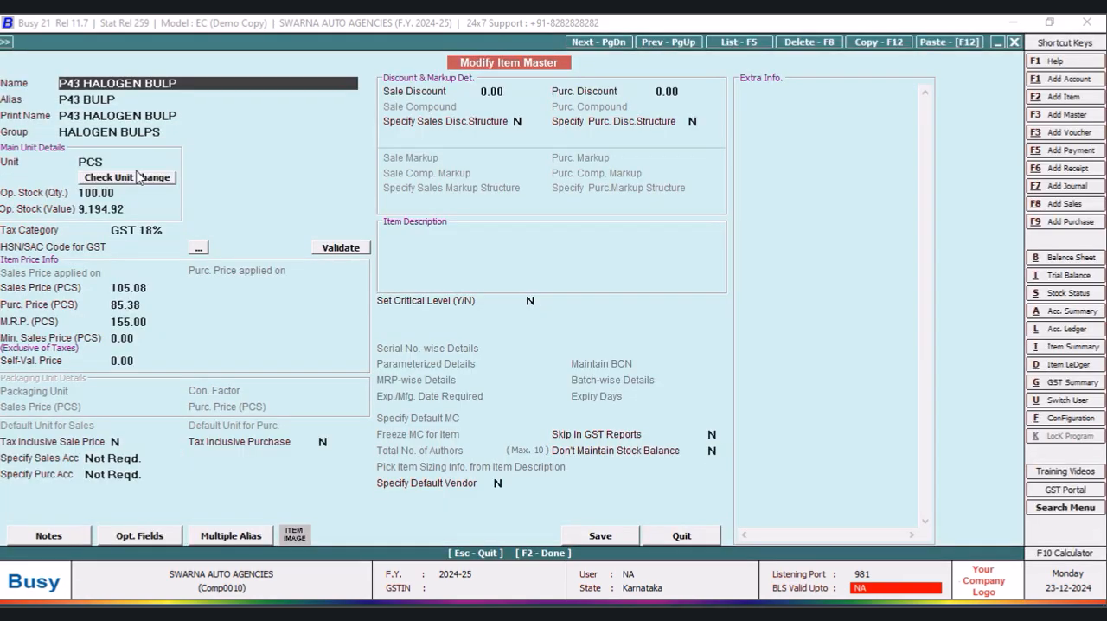
- Browse the neighbouring item masters from P43 HALOGEN BULP back to BRAKE PAD QUALIS, and leave the item form without changes
{"action": "key", "text": "Page_Down"}
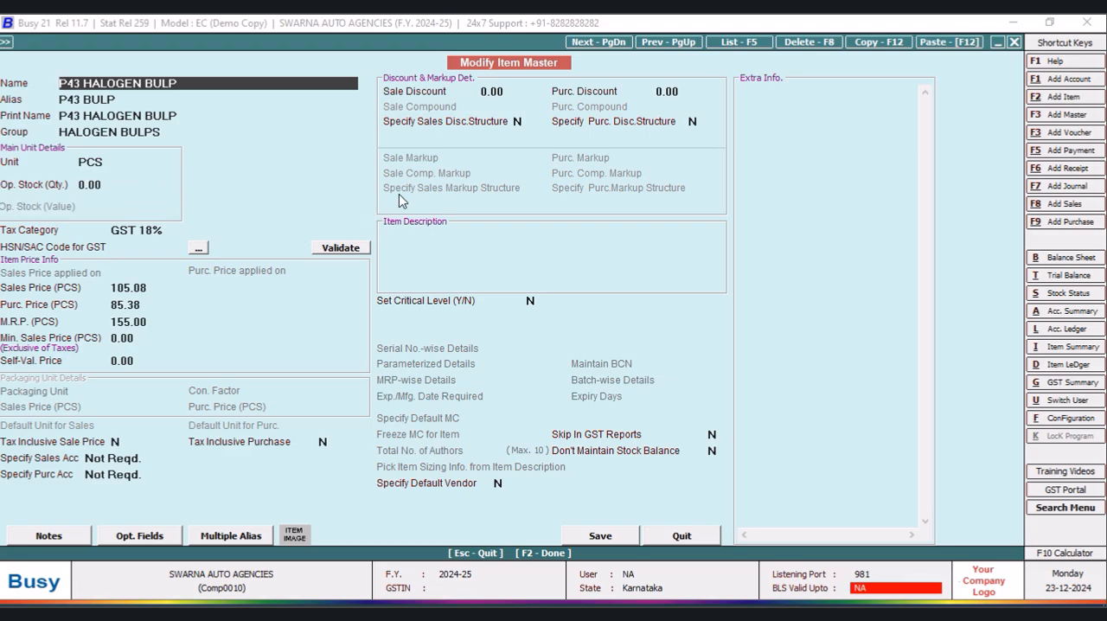
{"action": "key", "text": "Page_Up"}
{"action": "key", "text": "Page_Up"}
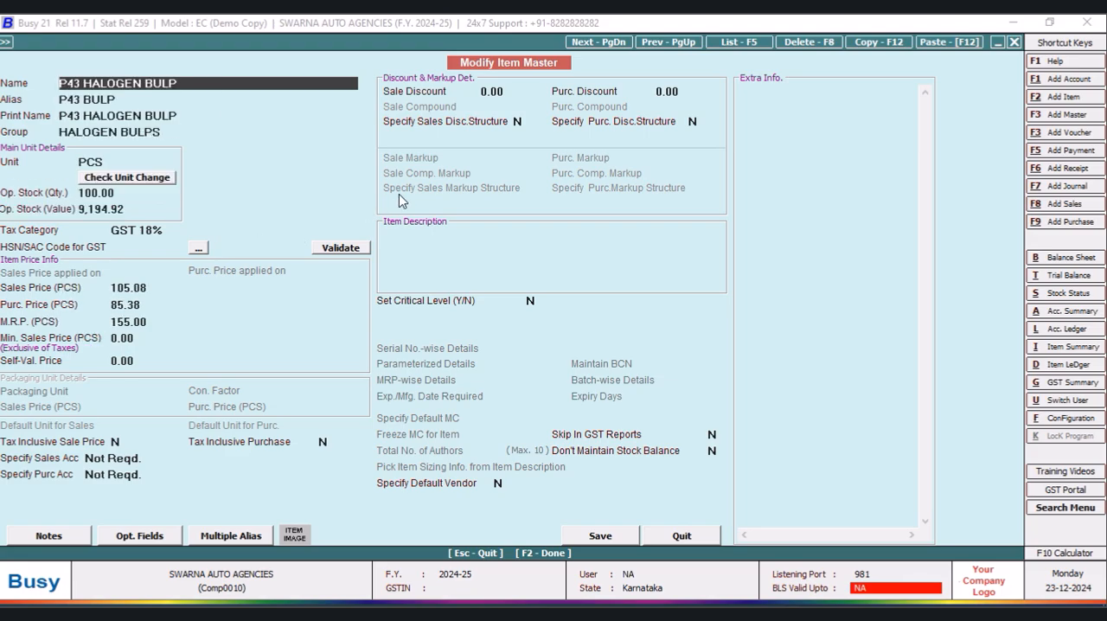
{"action": "key", "text": "Page_Up"}
{"action": "key", "text": "Page_Up"}
{"action": "key", "text": "Page_Up"}
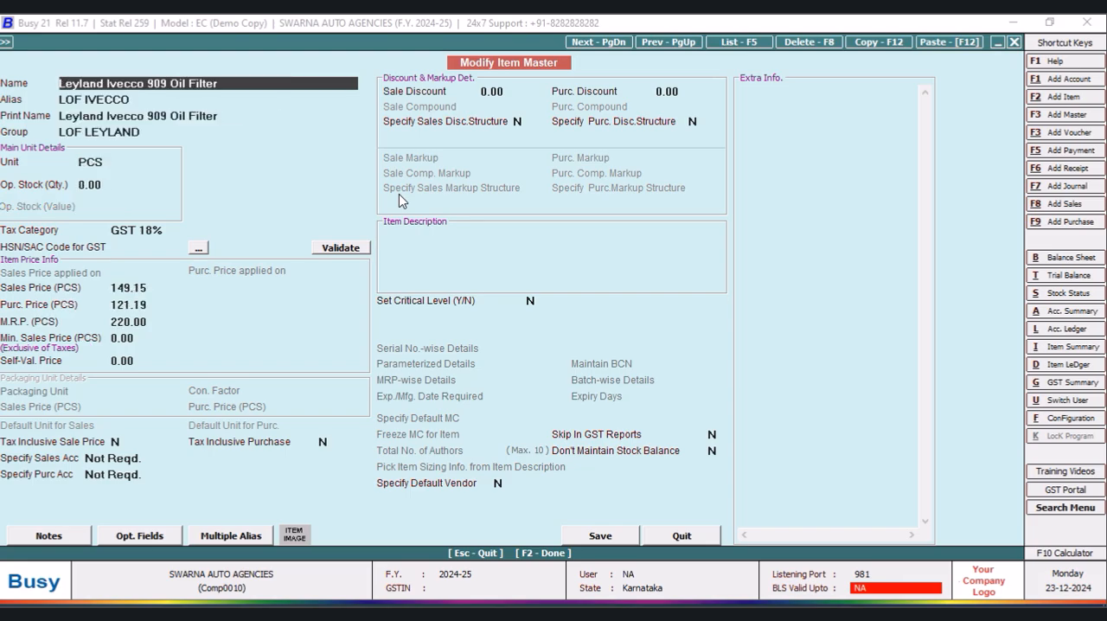
{"action": "key", "text": "Page_Up"}
{"action": "key", "text": "Page_Up"}
{"action": "key", "text": "Page_Up"}
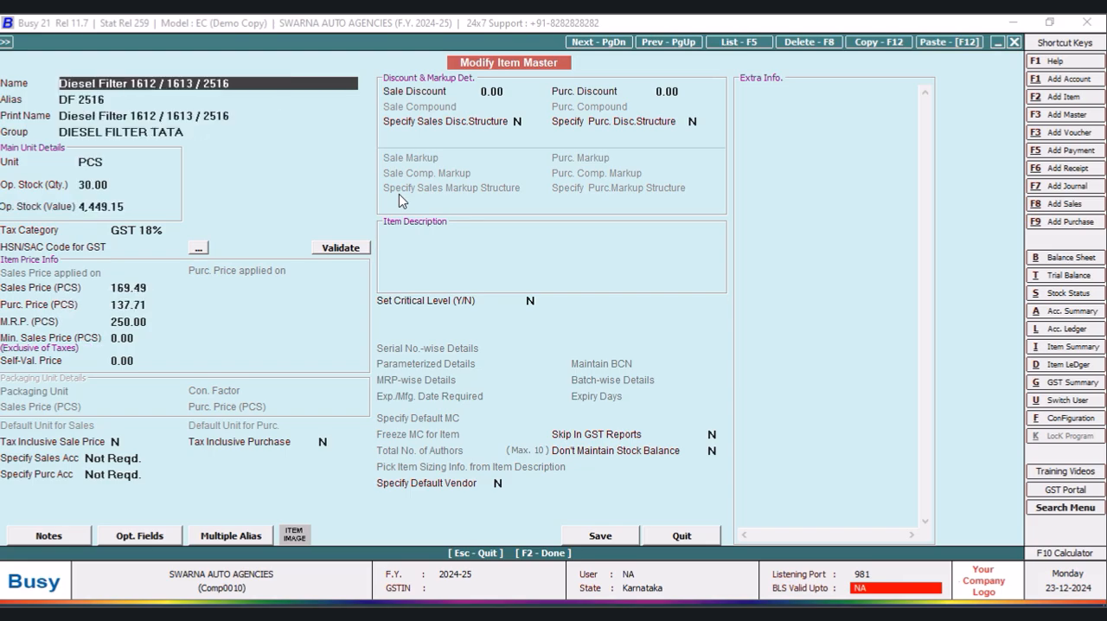
{"action": "key", "text": "Page_Up"}
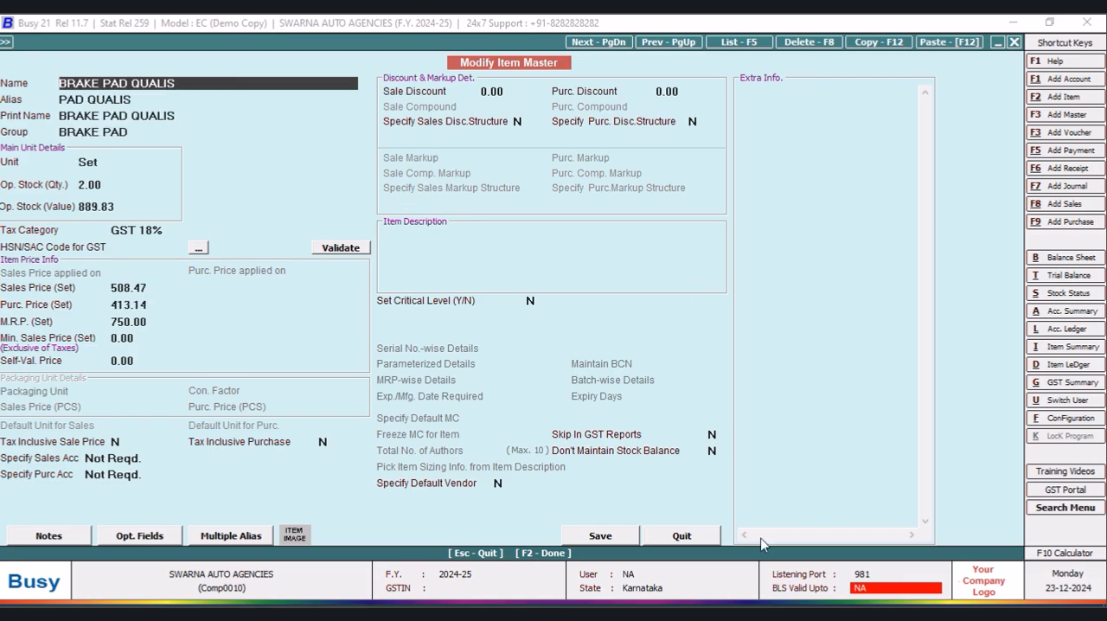
{"action": "left_click", "coordinate": [713, 541]}
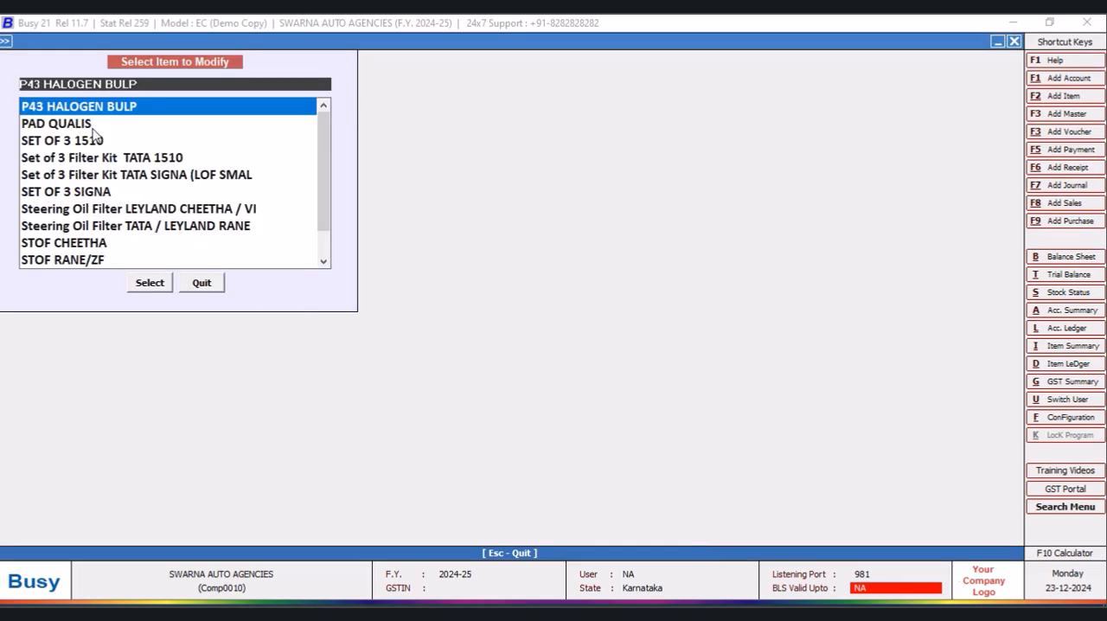
- Reopen the P43 HALOGEN BULP item master, check its purchase price and opening stock value, and leave item modification
{"action": "left_click", "coordinate": [142, 283]}
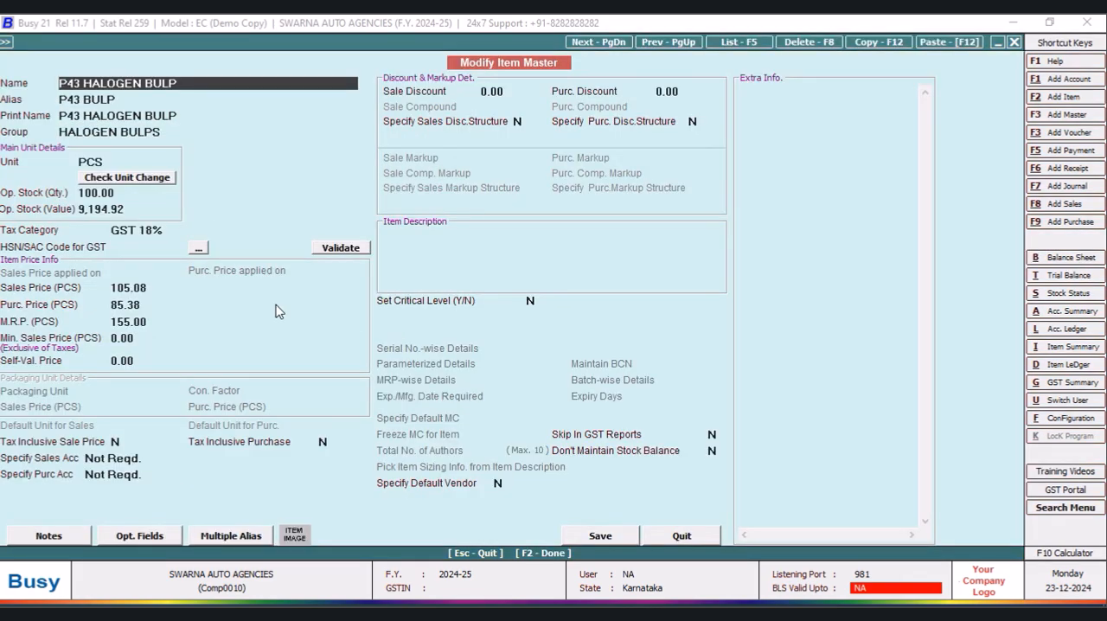
{"action": "key", "text": "Page_Down"}
{"action": "key", "text": "Page_Up"}
{"action": "key", "text": "Page_Up"}
{"action": "key", "text": "Page_Down"}
{"action": "left_click", "coordinate": [172, 308]}
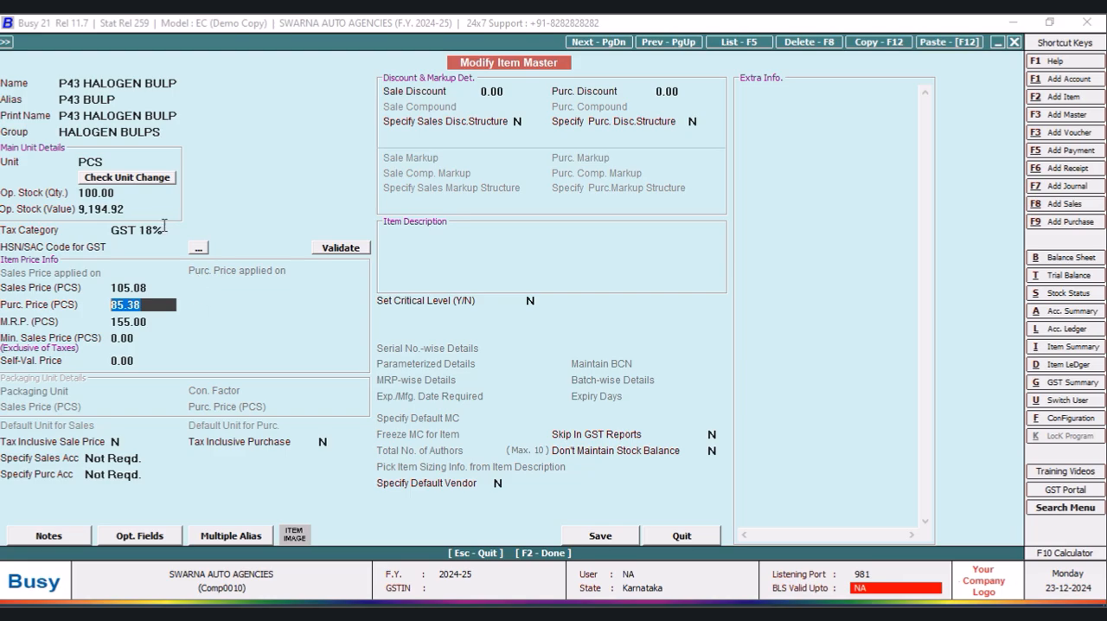
{"action": "left_click", "coordinate": [143, 209]}
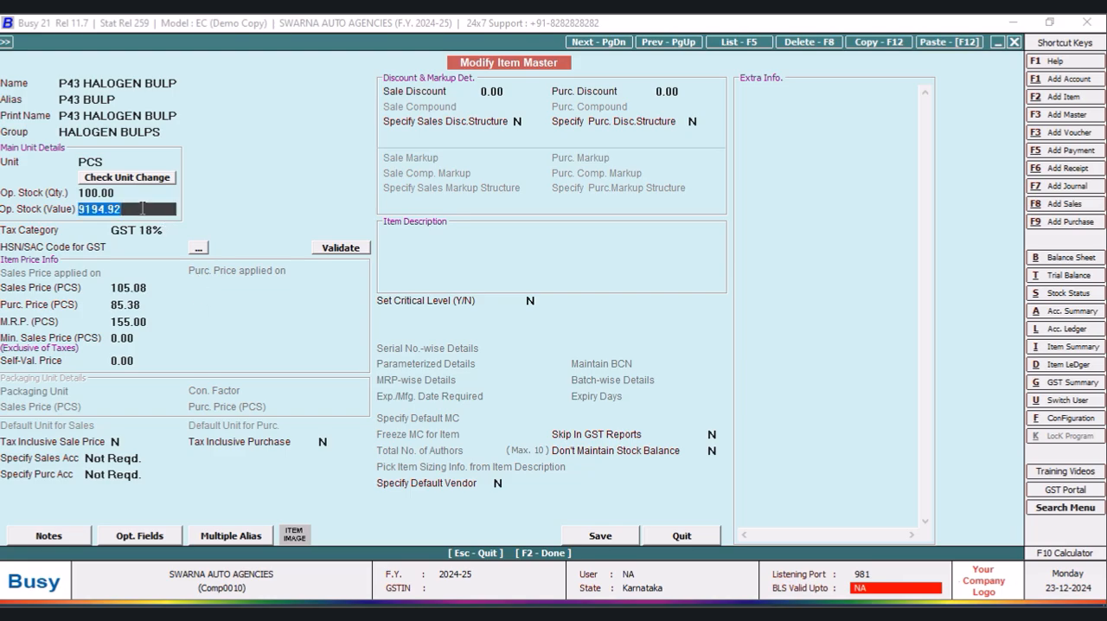
{"action": "left_click", "coordinate": [691, 538]}
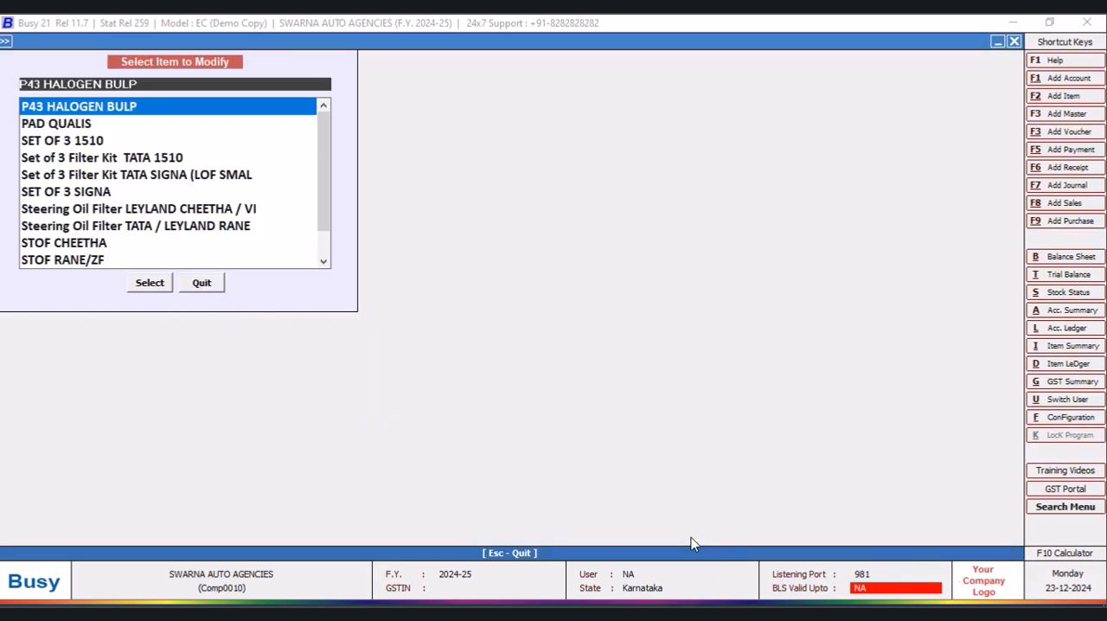
{"action": "left_click", "coordinate": [196, 284]}
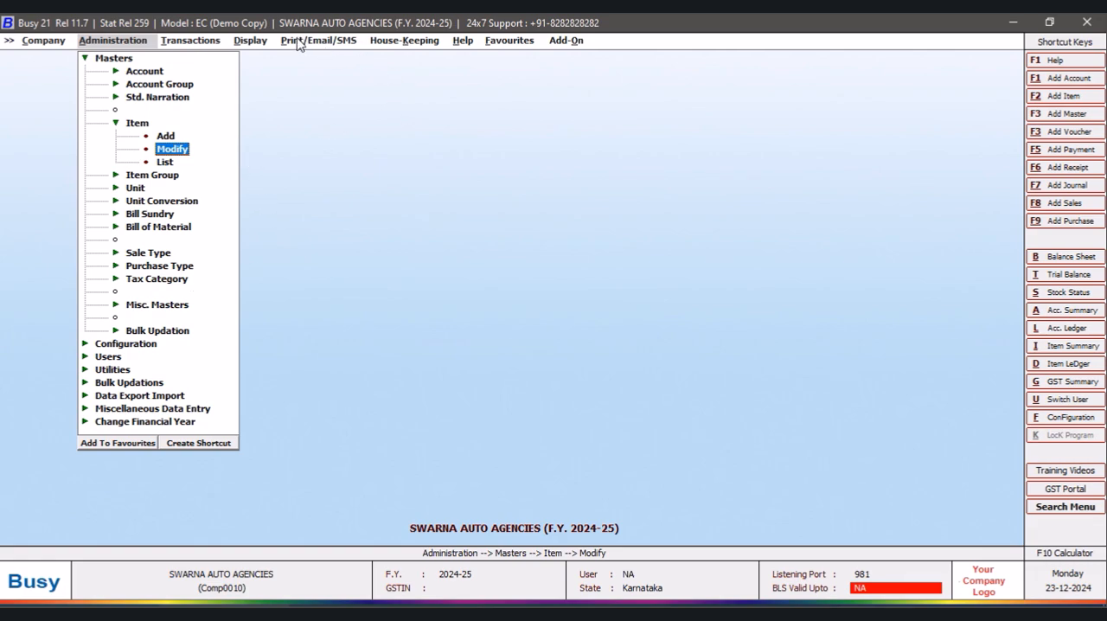
- Check P43 HALOGEN BULP's quantity, price and amount in the all-items closing stock balances without the custom columns, and close the report
{"action": "left_click", "coordinate": [250, 40]}
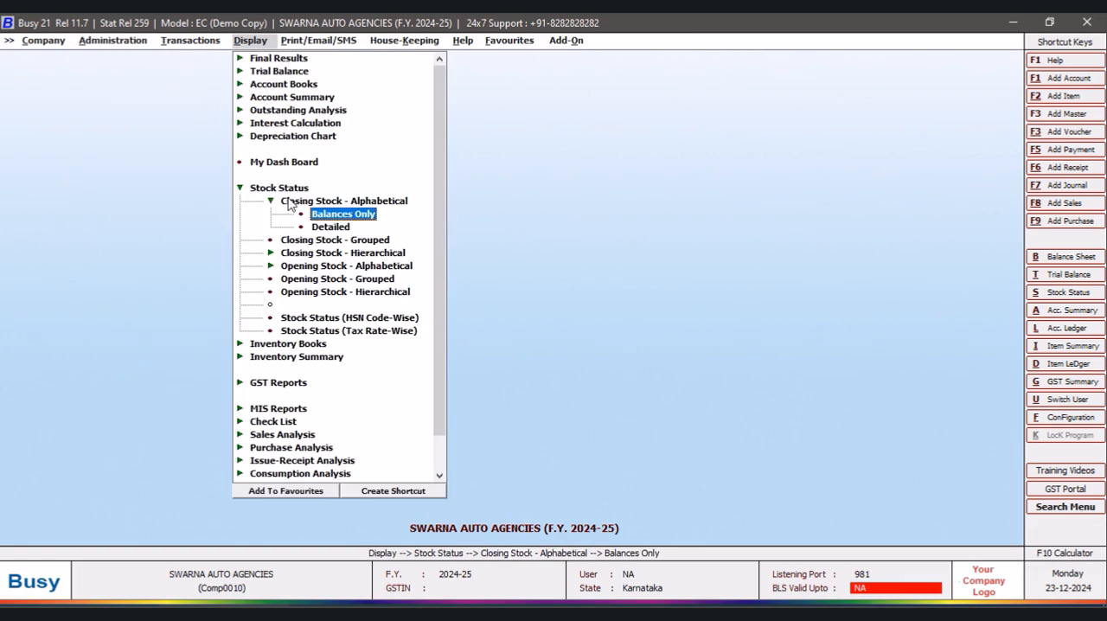
{"action": "left_click", "coordinate": [355, 216]}
{"action": "left_click", "coordinate": [523, 335]}
{"action": "left_click", "coordinate": [171, 270]}
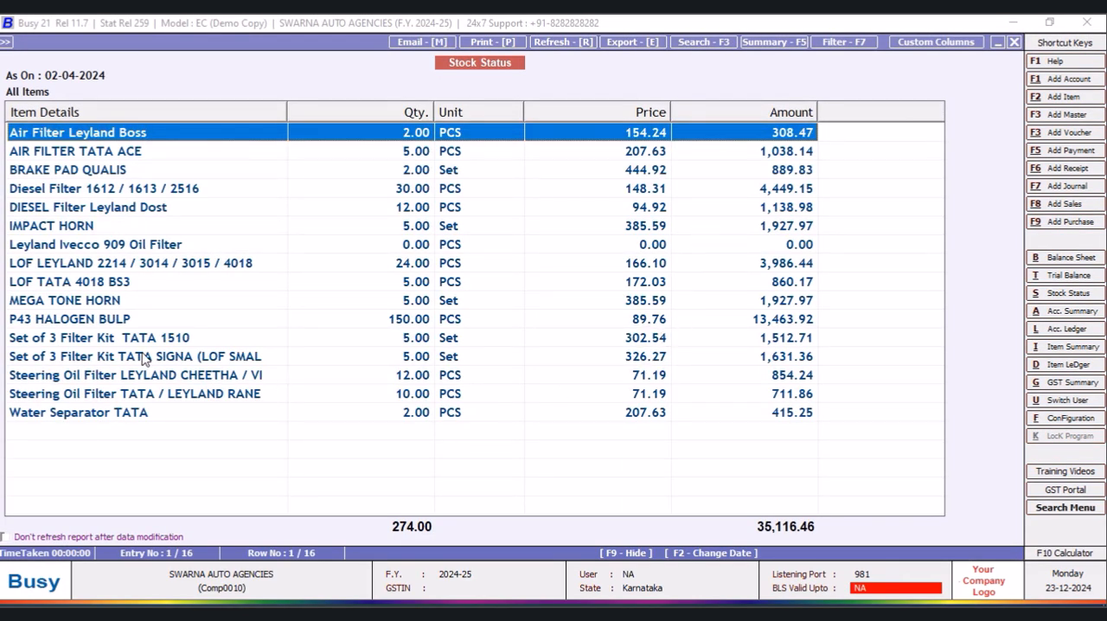
{"action": "left_click", "coordinate": [66, 322]}
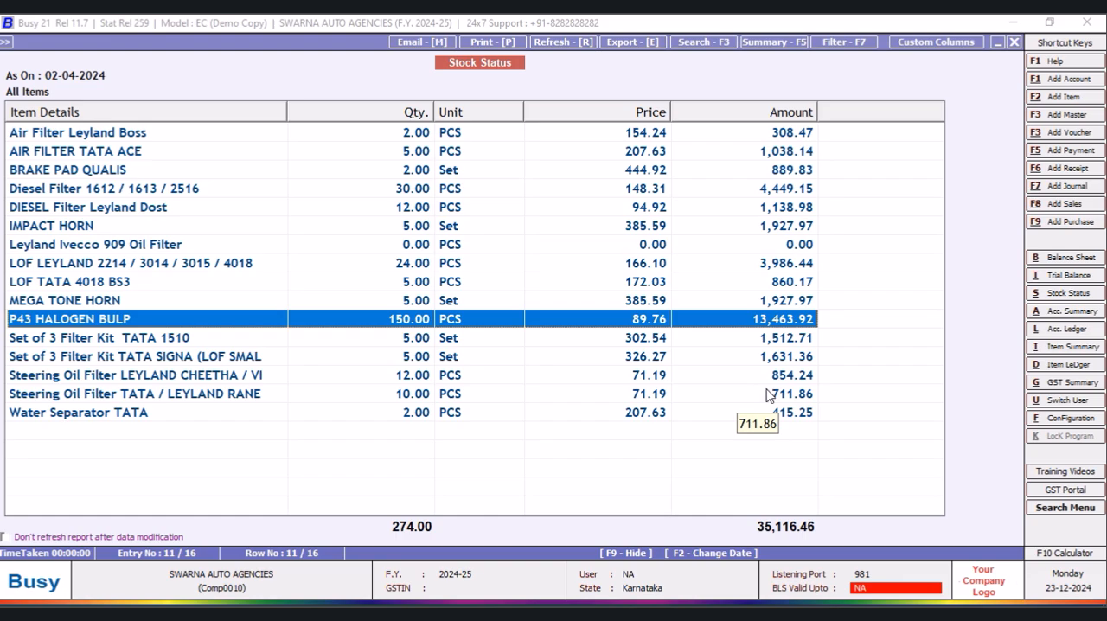
{"action": "left_click", "coordinate": [1015, 43]}
{"action": "left_click", "coordinate": [1015, 43]}
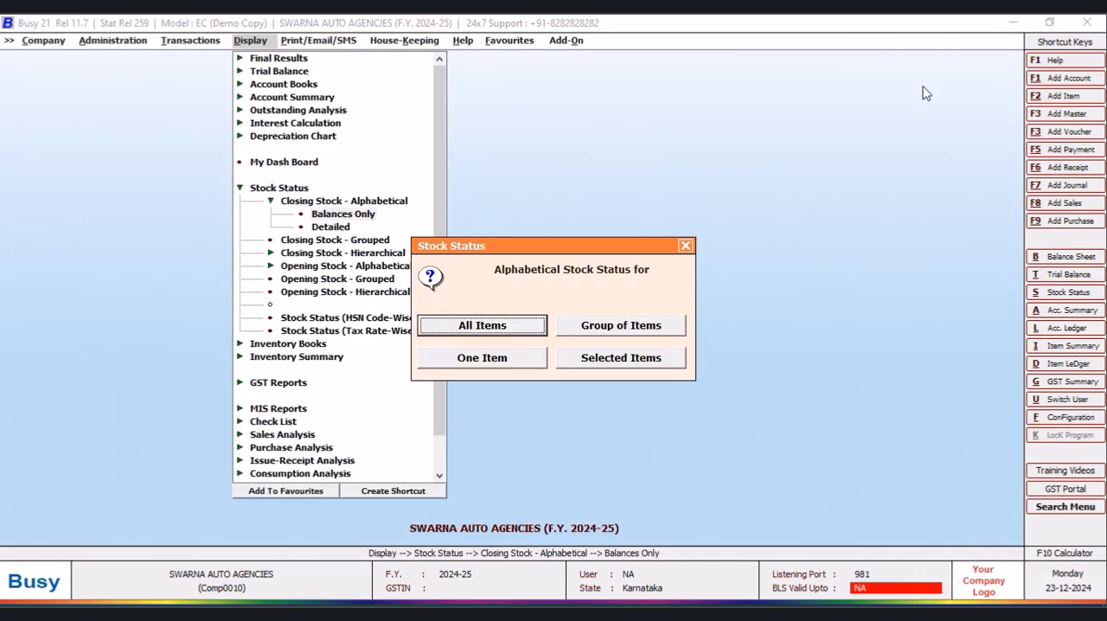
{"action": "left_click", "coordinate": [688, 247]}
- Bring back the all-items stock status in the NEW DESIGN format, view its column definitions and leave them unsaved
{"action": "left_click", "coordinate": [389, 42]}
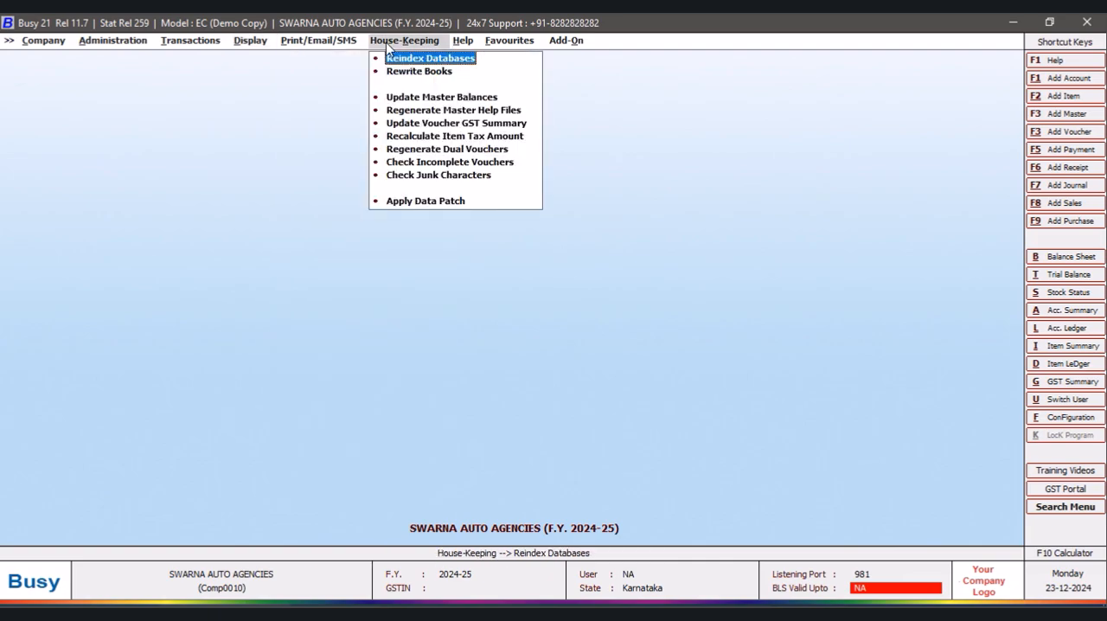
{"action": "left_click", "coordinate": [406, 58]}
{"action": "left_click", "coordinate": [457, 329]}
{"action": "left_click", "coordinate": [665, 358]}
{"action": "left_click", "coordinate": [596, 350]}
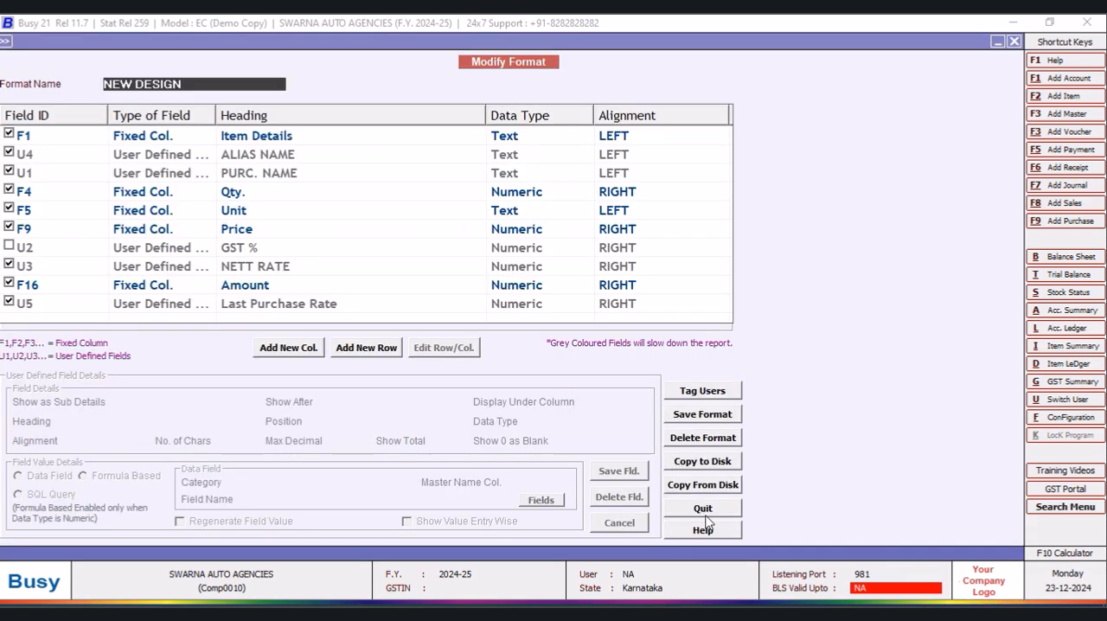
{"action": "left_click", "coordinate": [711, 511]}
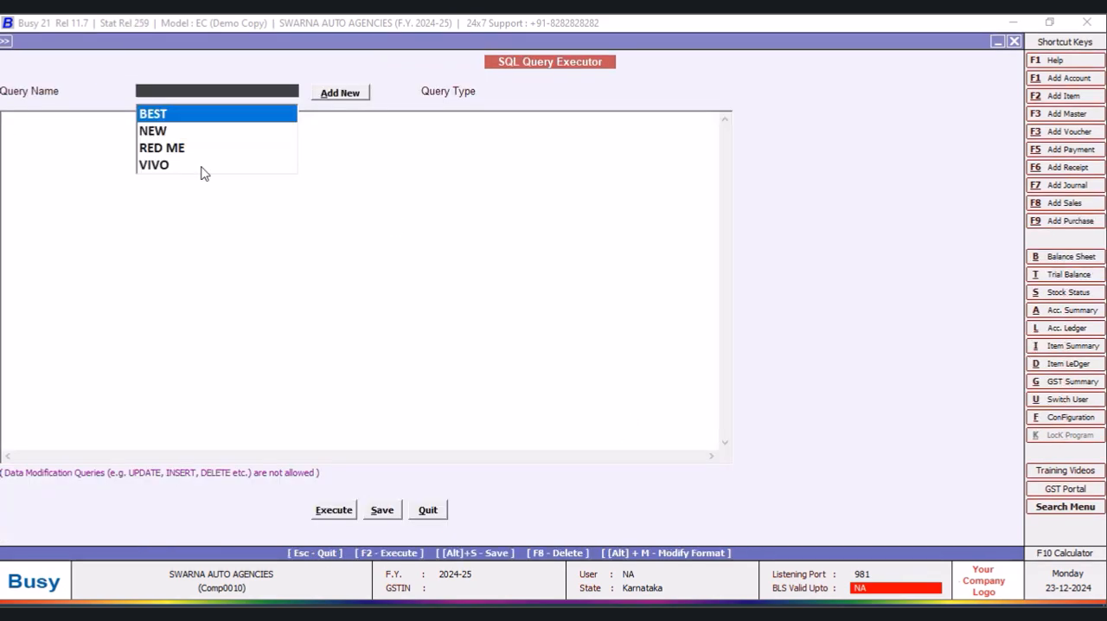
- Review the SQL text of the BEST query, close the query executor, and open the stock report's custom column definitions
{"action": "left_click", "coordinate": [171, 117]}
{"action": "left_click", "coordinate": [181, 263]}
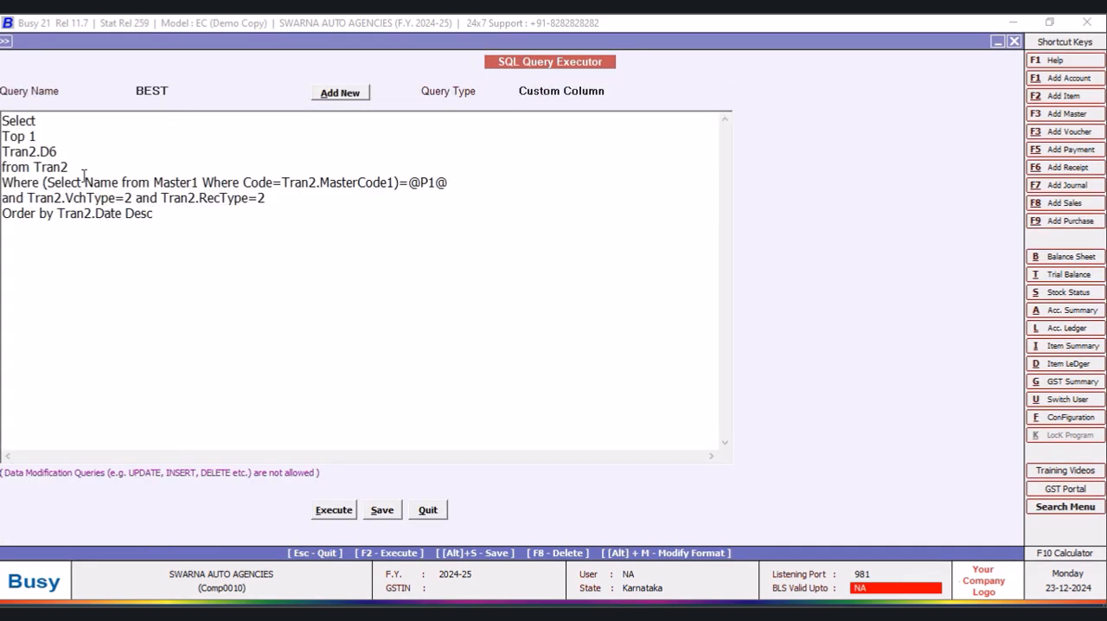
{"action": "left_click", "coordinate": [439, 514]}
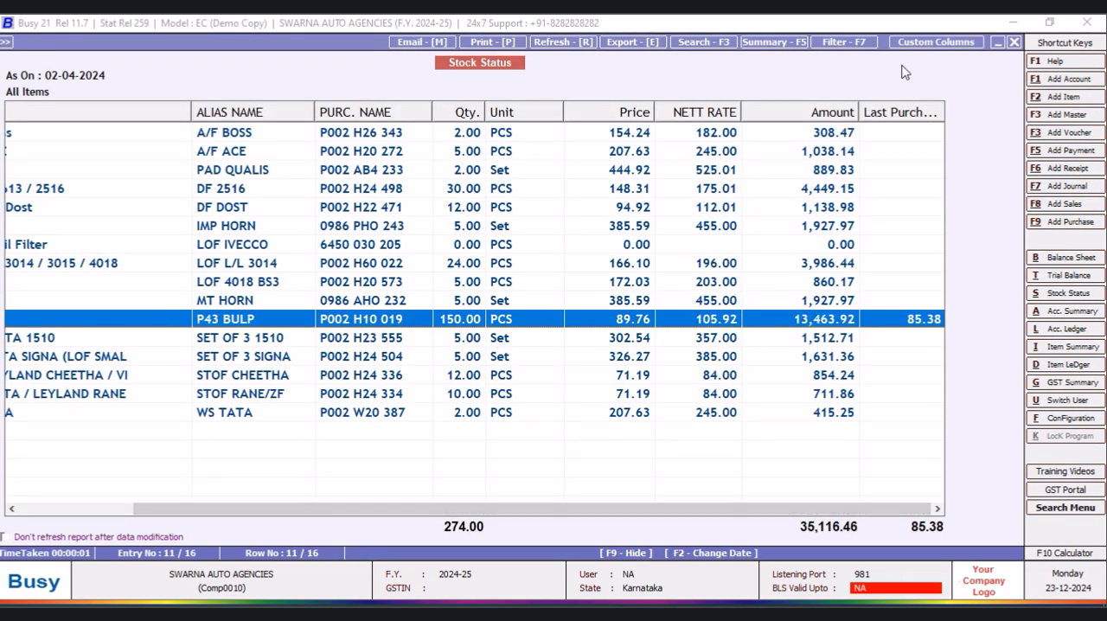
{"action": "left_click", "coordinate": [934, 42]}
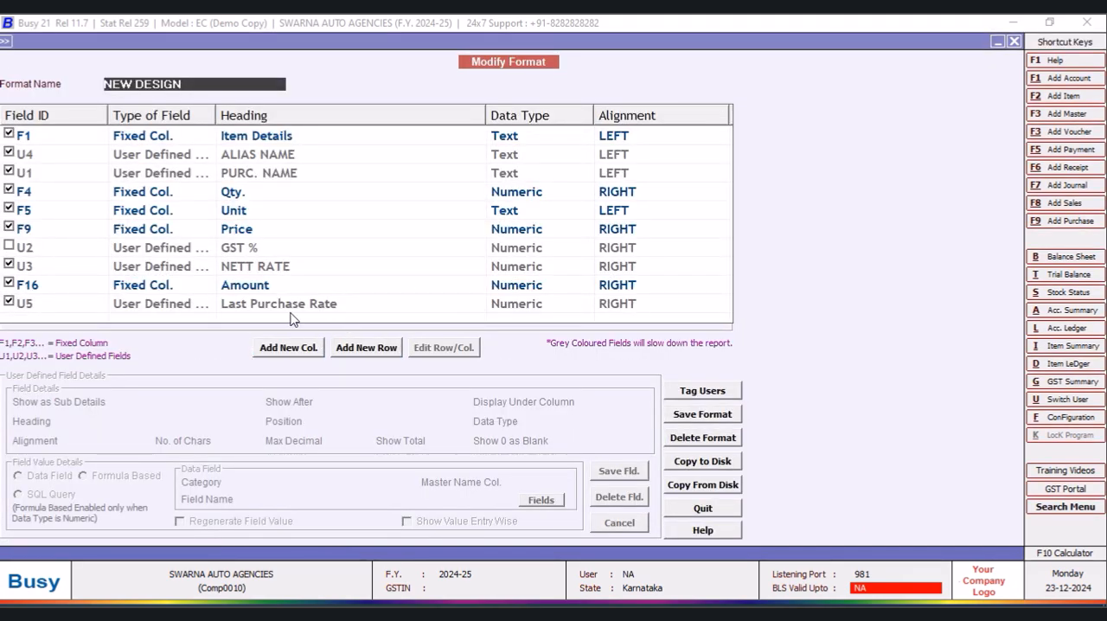
- Start a new numeric column headed LAST PUR RATE, positioned as the last column of the NEW DESIGN format
{"action": "left_click", "coordinate": [8, 302]}
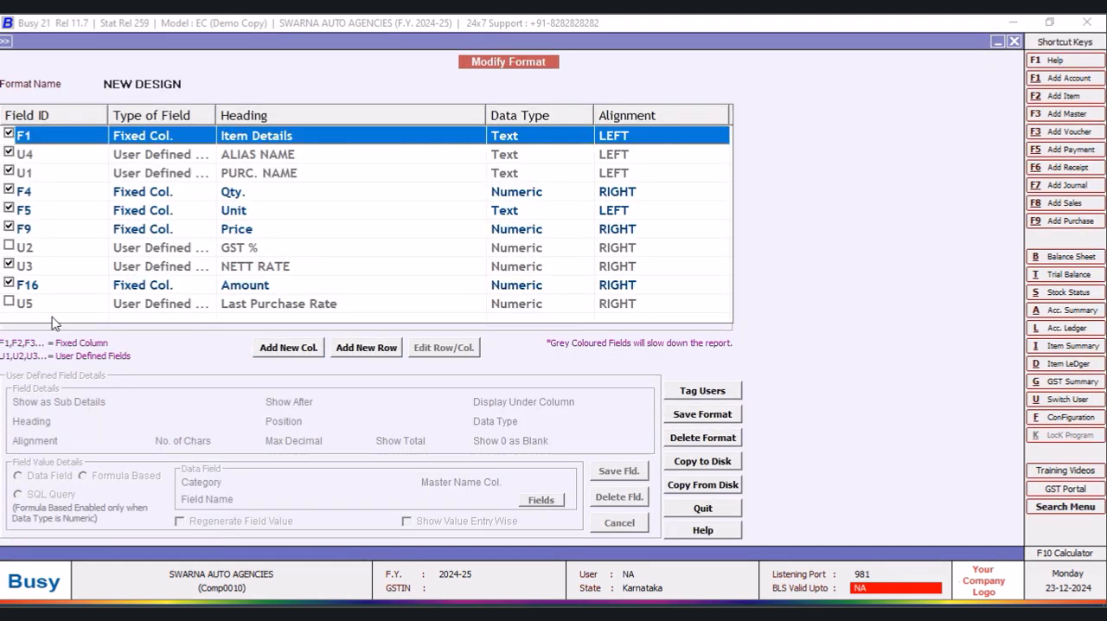
{"action": "left_click", "coordinate": [278, 355]}
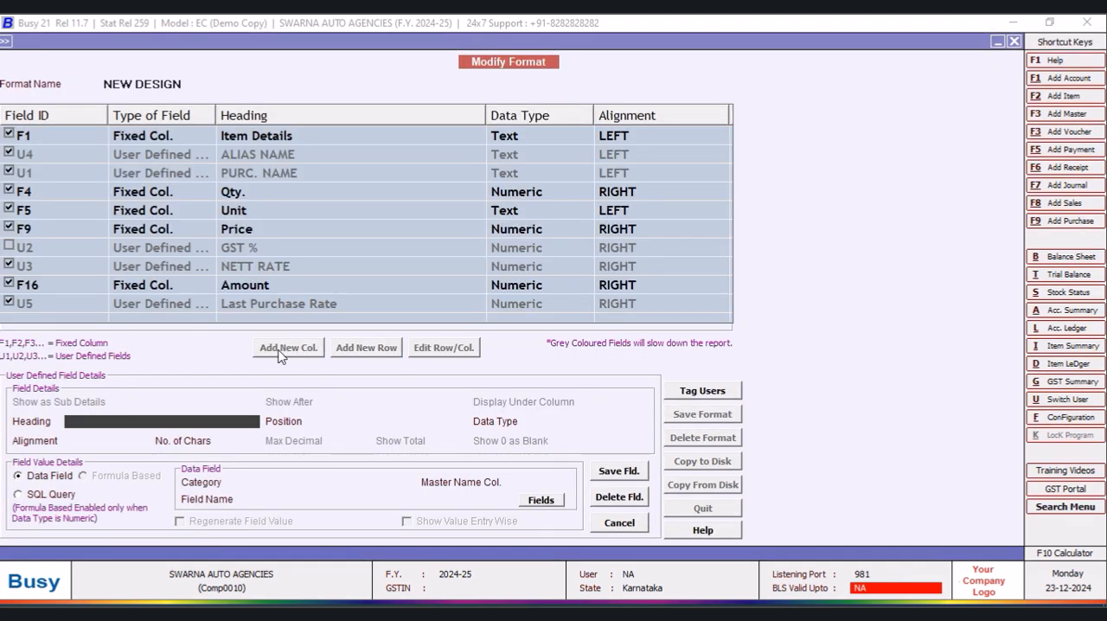
{"action": "type", "text": "LAST PUR RARTE"}
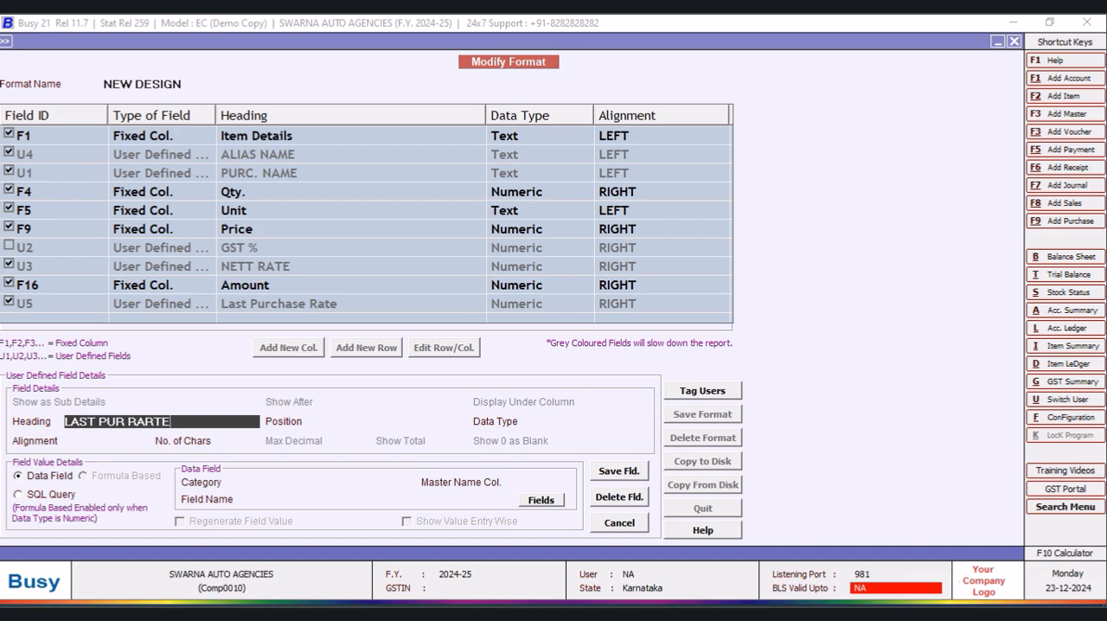
{"action": "key", "text": "BackSpace"}
{"action": "key", "text": "BackSpace"}
{"action": "key", "text": "BackSpace"}
{"action": "key", "text": "Return"}
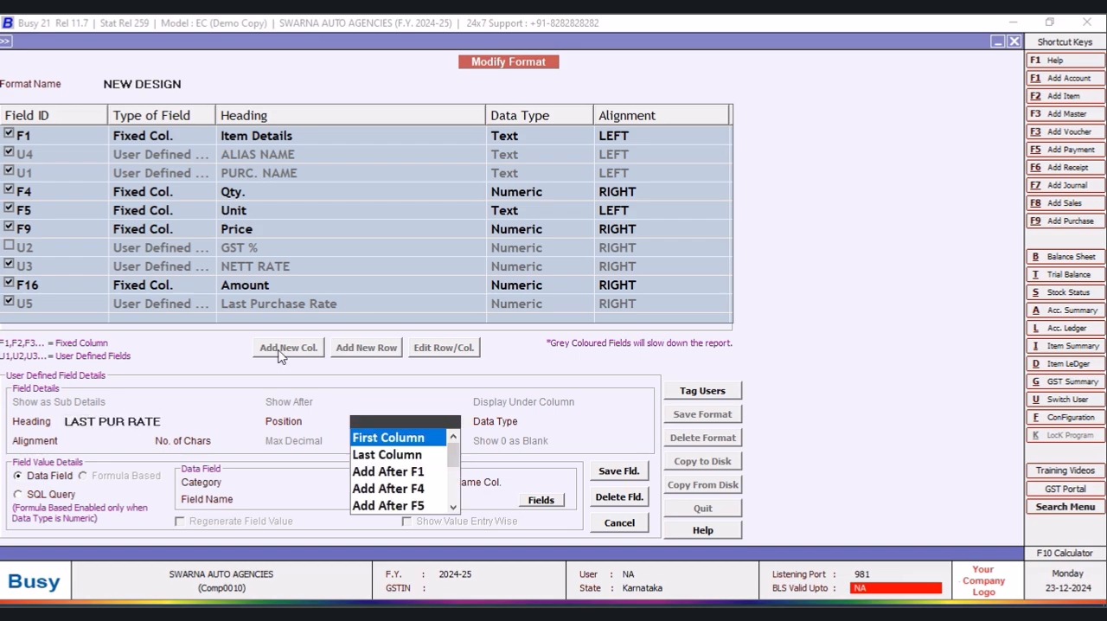
{"action": "left_click", "coordinate": [407, 455]}
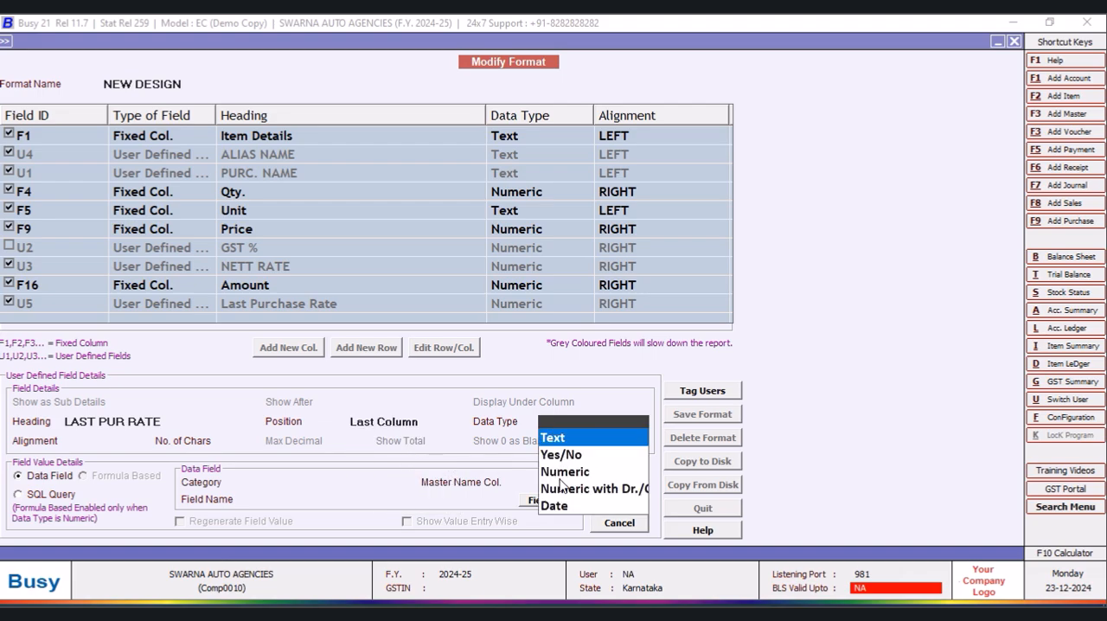
{"action": "left_click", "coordinate": [560, 474]}
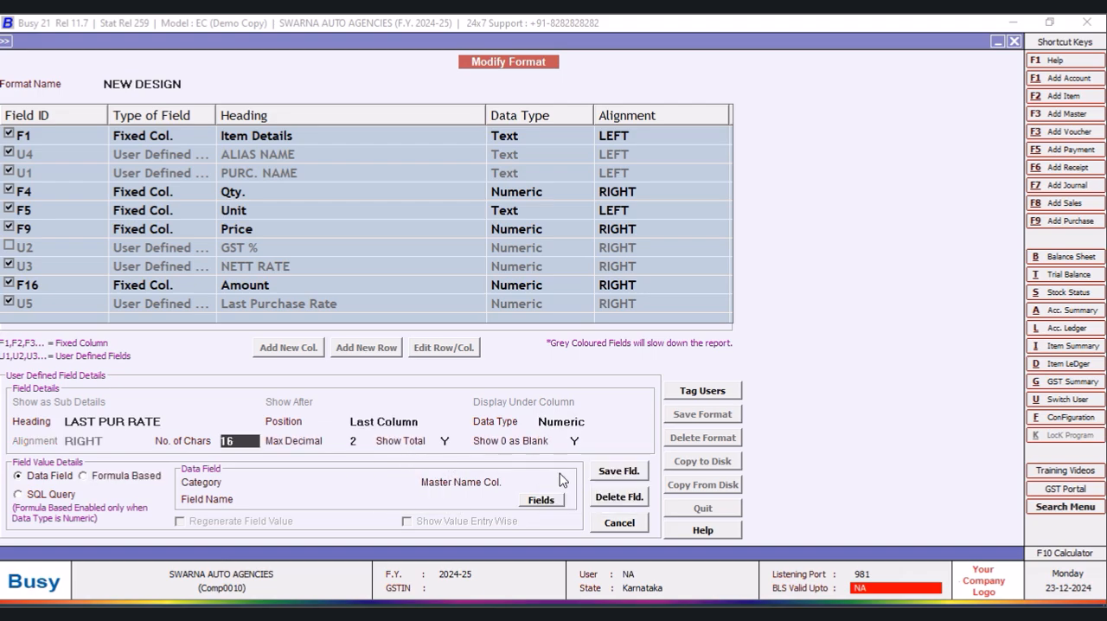
- Try to save the LAST PUR RATE column with the formula (U5*U2/100+U5), and abandon the new column
{"action": "left_click", "coordinate": [82, 476]}
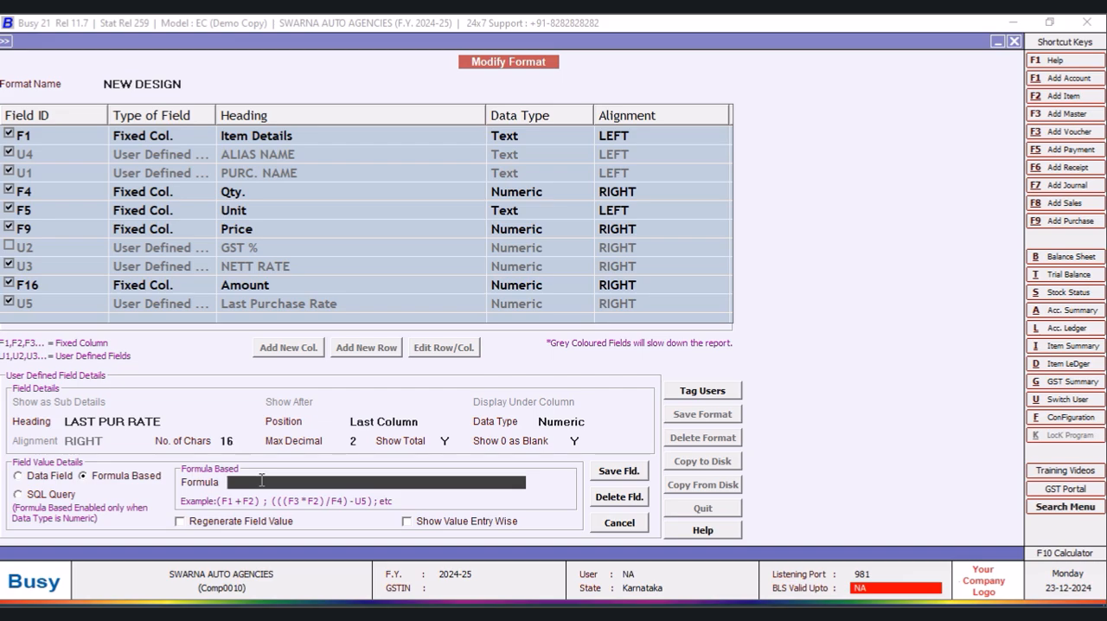
{"action": "type", "text": "U5*U2/100+U5"}
{"action": "key", "text": "Return"}
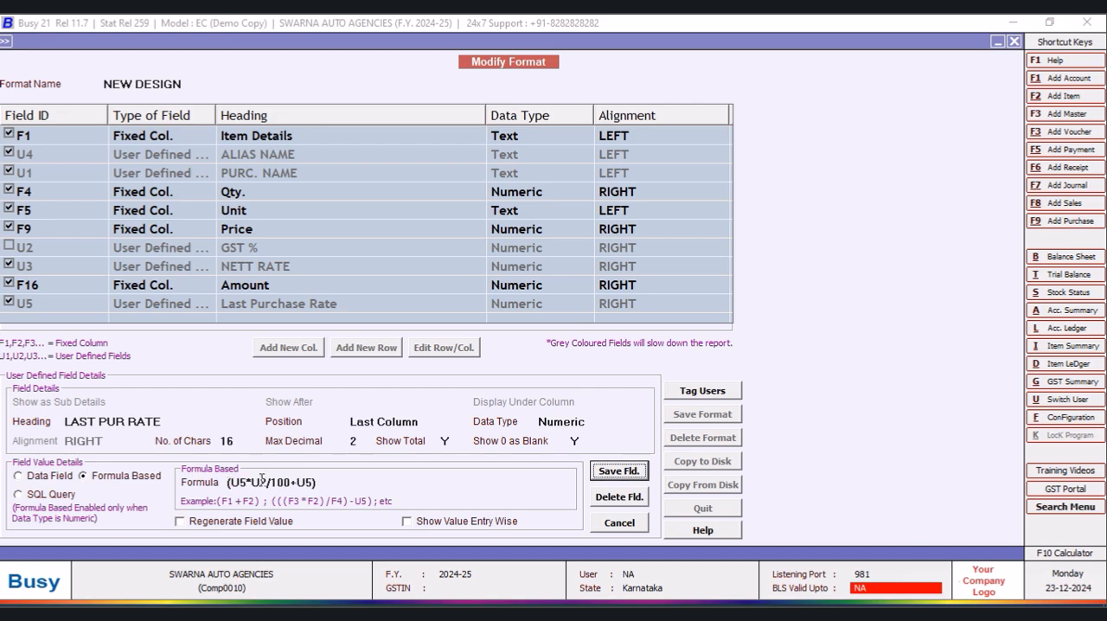
{"action": "left_click", "coordinate": [631, 477]}
{"action": "left_click", "coordinate": [595, 358]}
{"action": "left_click", "coordinate": [650, 349]}
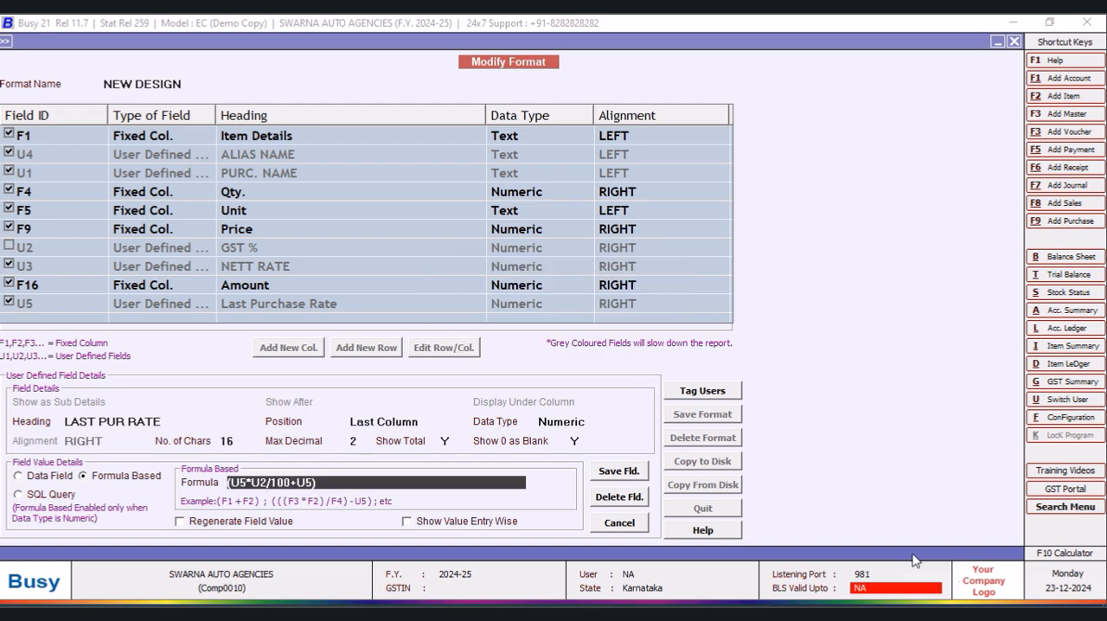
{"action": "key", "text": "Escape"}
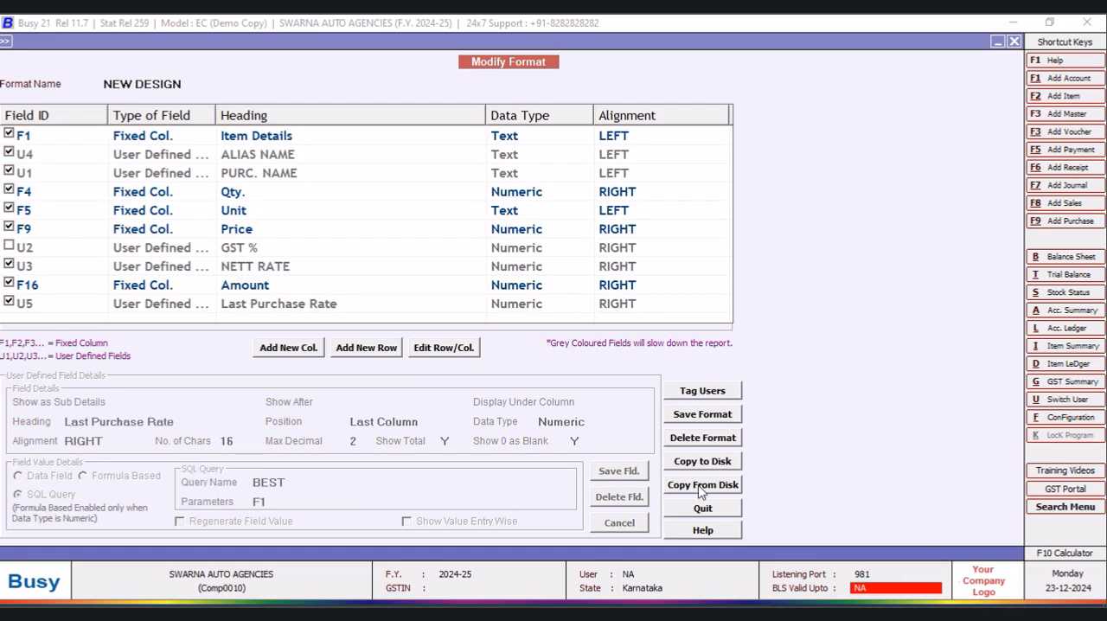
- Reposition the Last Purchase Rate column to follow F16, keep its data type Numeric, and save the field
{"action": "left_click", "coordinate": [465, 353]}
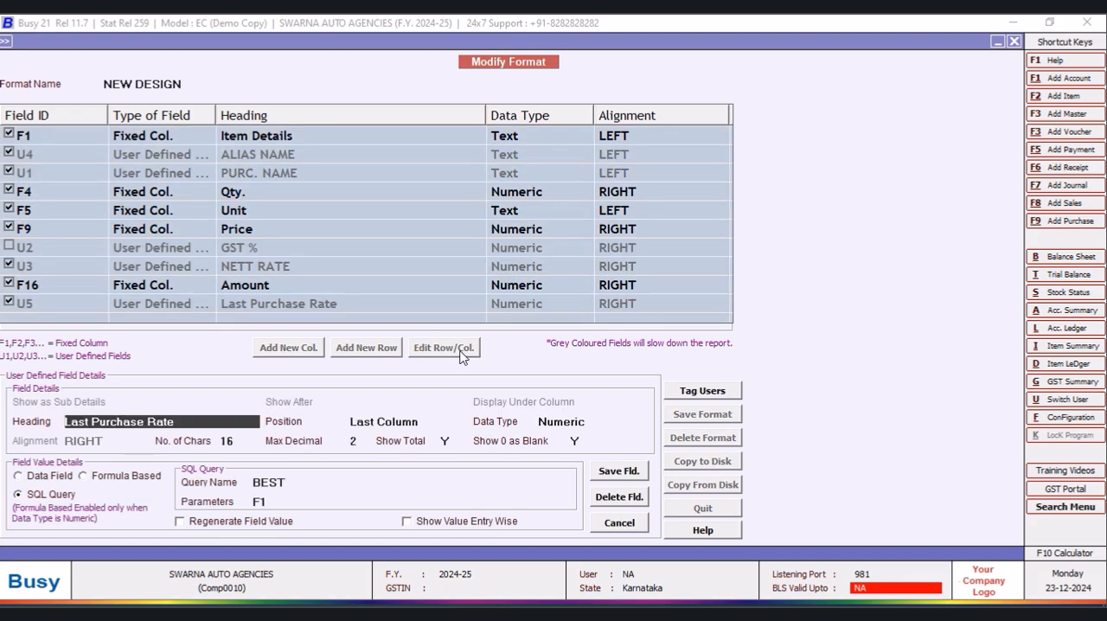
{"action": "left_click", "coordinate": [428, 422]}
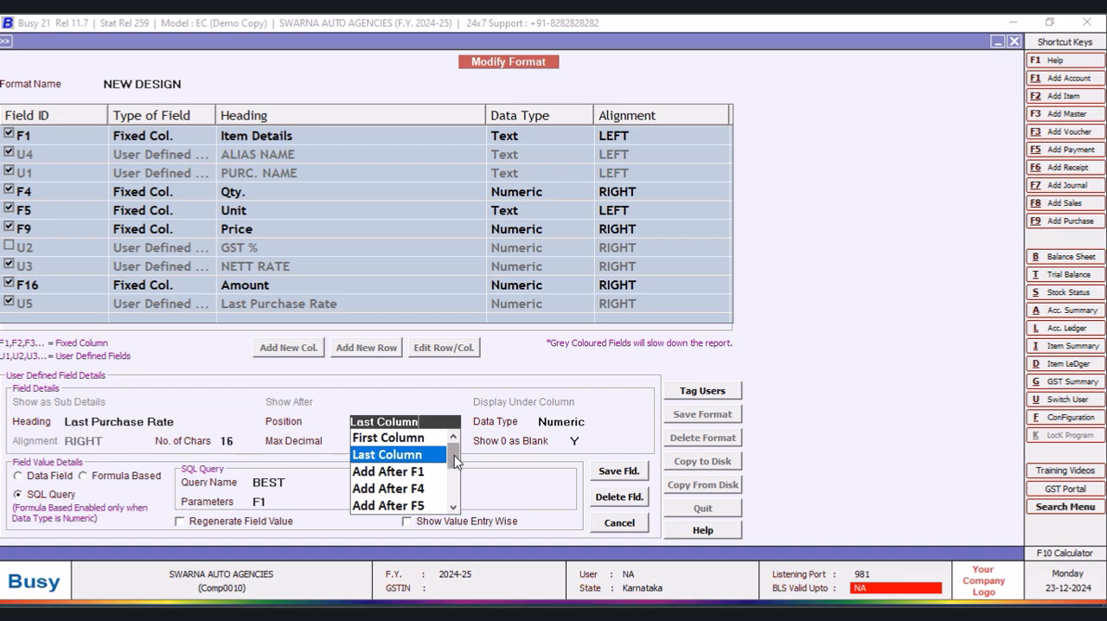
{"action": "scroll", "coordinate": [455, 457], "scroll_direction": "down", "scroll_amount": 1}
{"action": "left_click", "coordinate": [441, 490]}
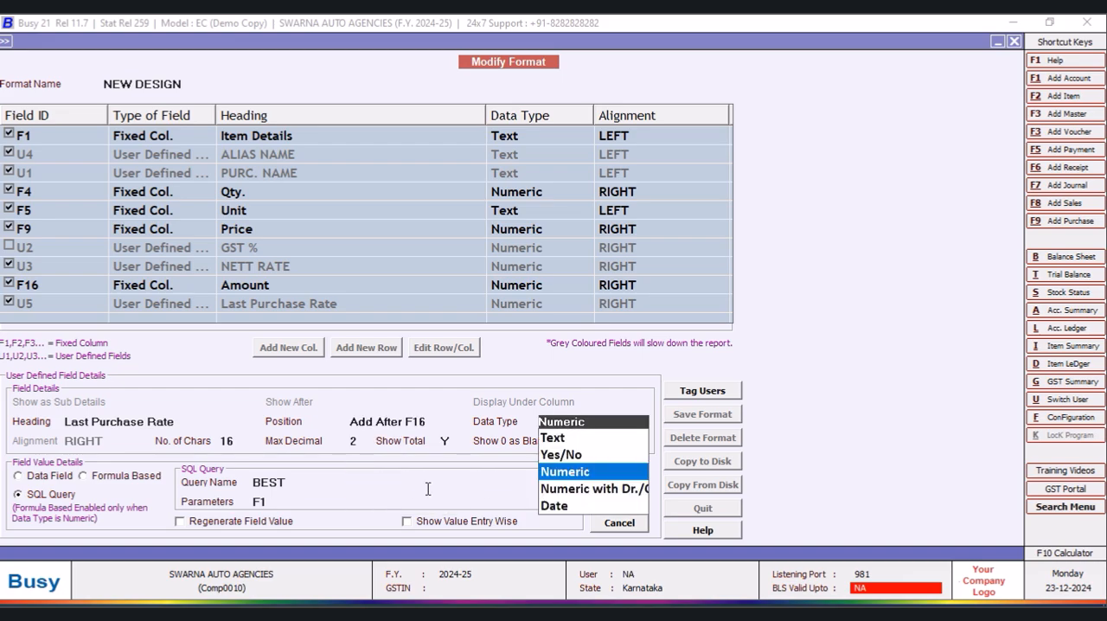
{"action": "left_click", "coordinate": [563, 476]}
{"action": "left_click", "coordinate": [624, 474]}
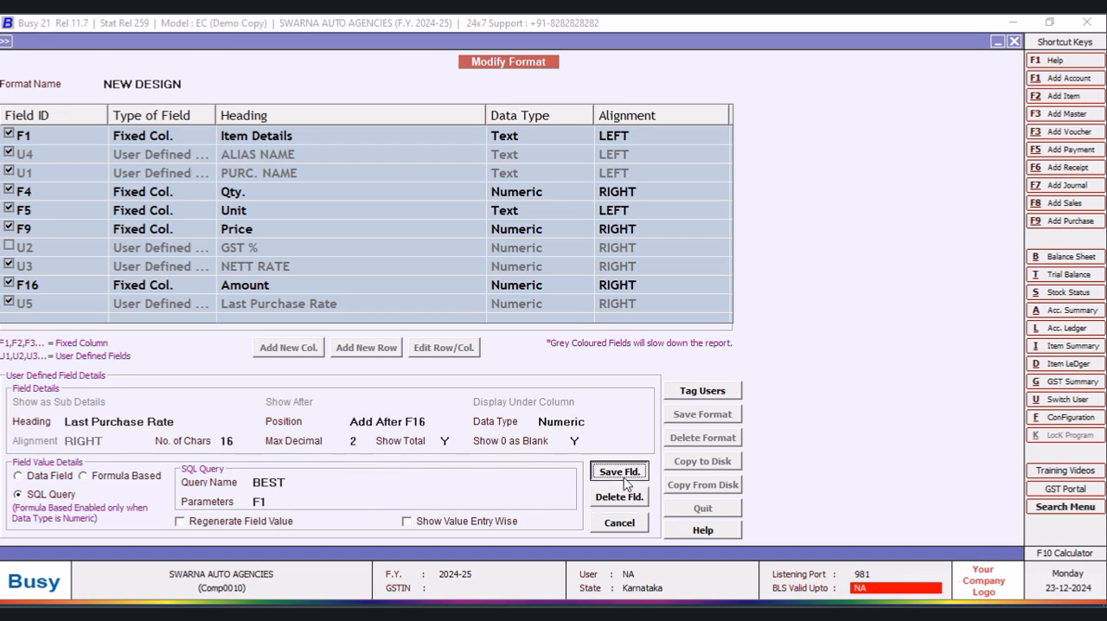
{"action": "left_click", "coordinate": [593, 352]}
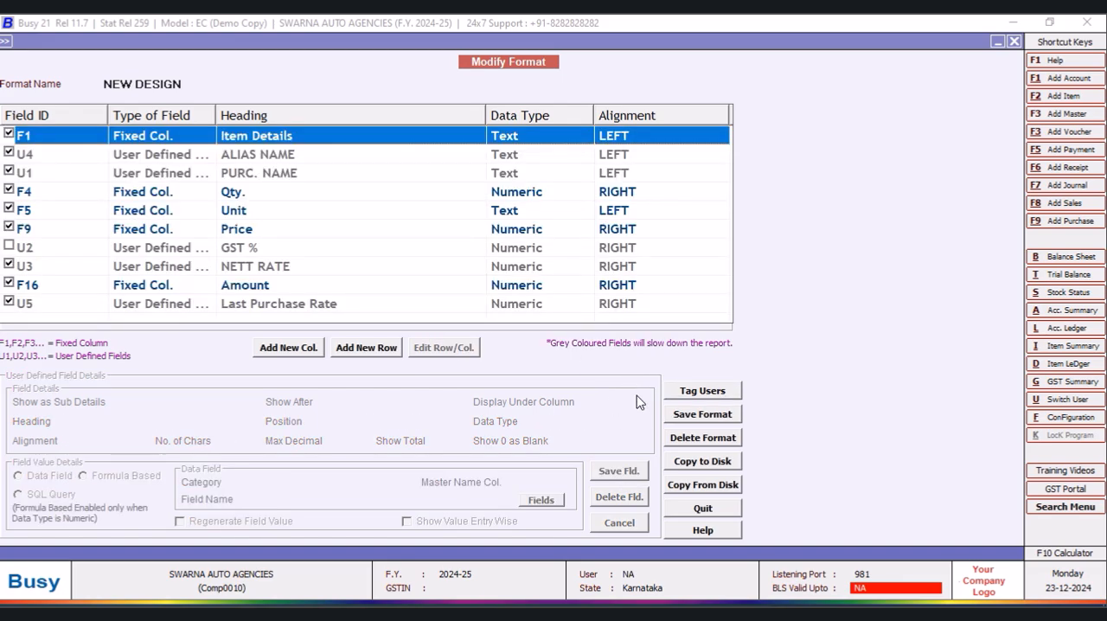
- Edit the Last Purchase Rate column and replace its heading with LPPRICE
{"action": "left_click", "coordinate": [297, 307]}
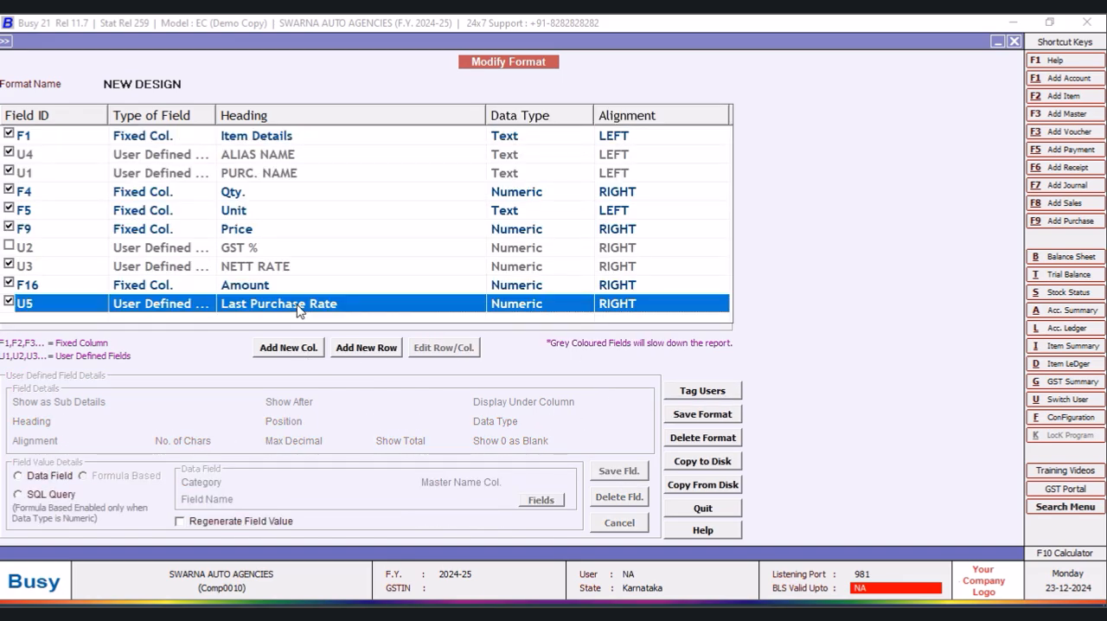
{"action": "left_click", "coordinate": [437, 350]}
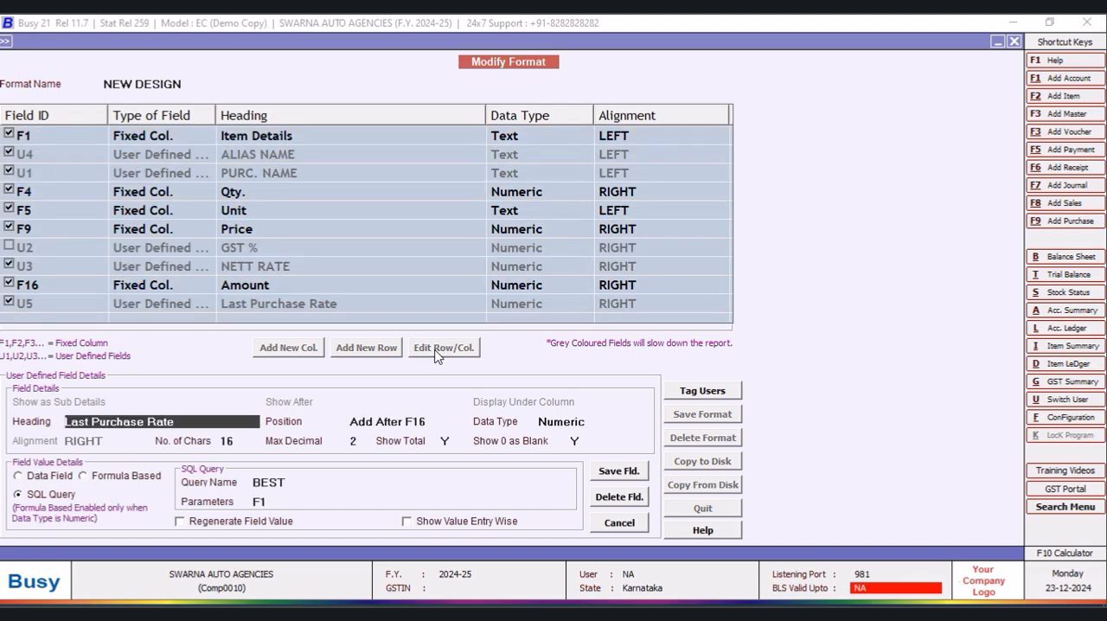
{"action": "left_click_drag", "start_coordinate": [187, 427], "coordinate": [67, 419]}
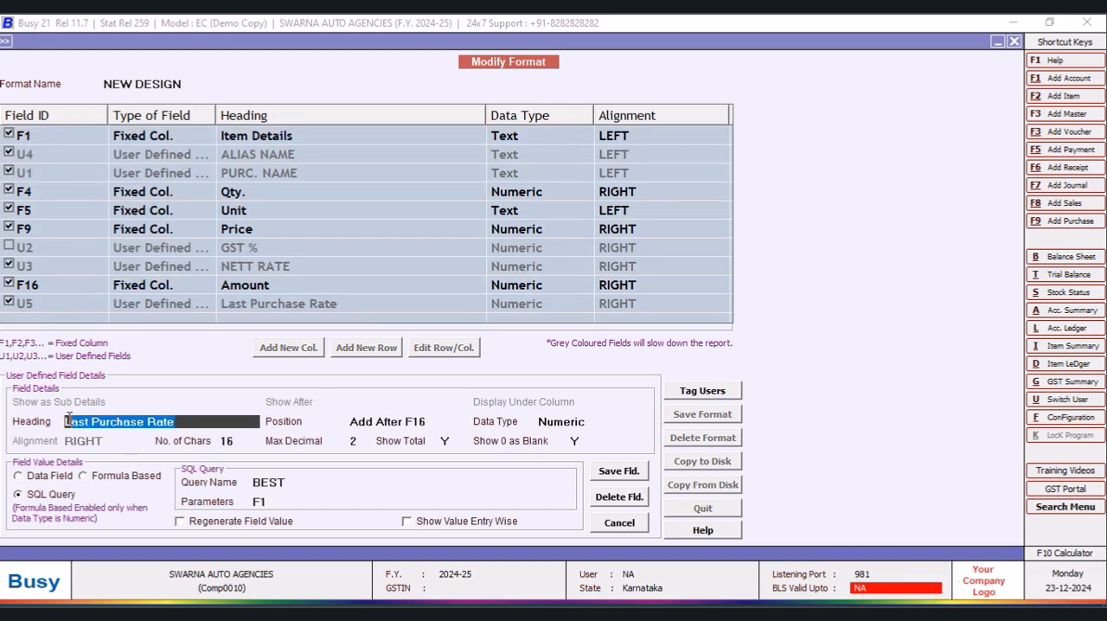
{"action": "key", "text": "BackSpace"}
{"action": "type", "text": "LPP"}
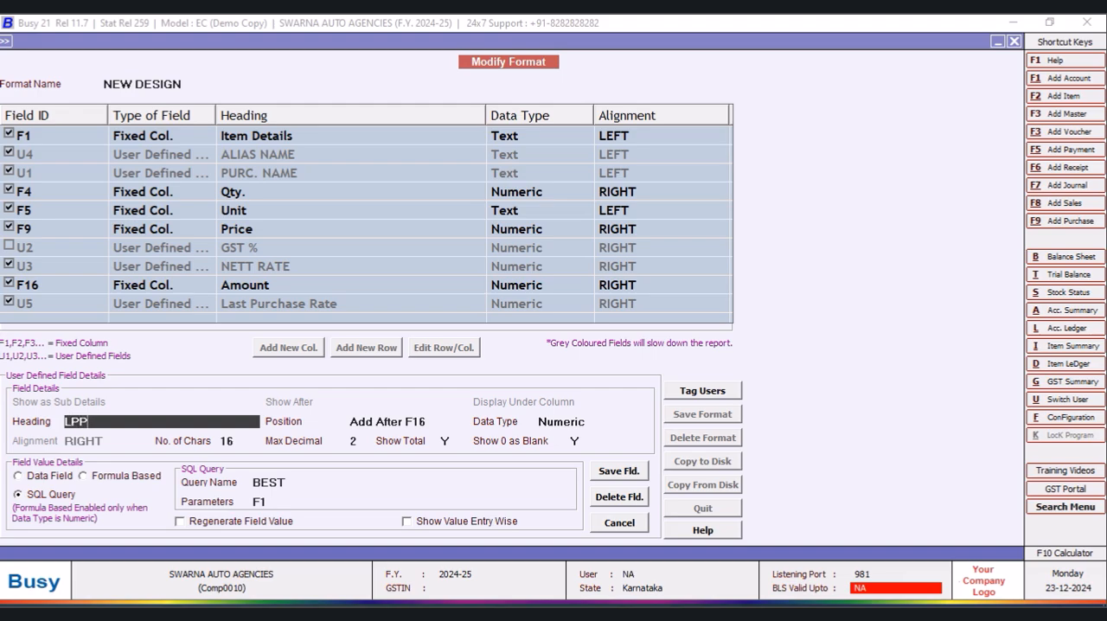
{"action": "type", "text": "RICE"}
{"action": "key", "text": "Return"}
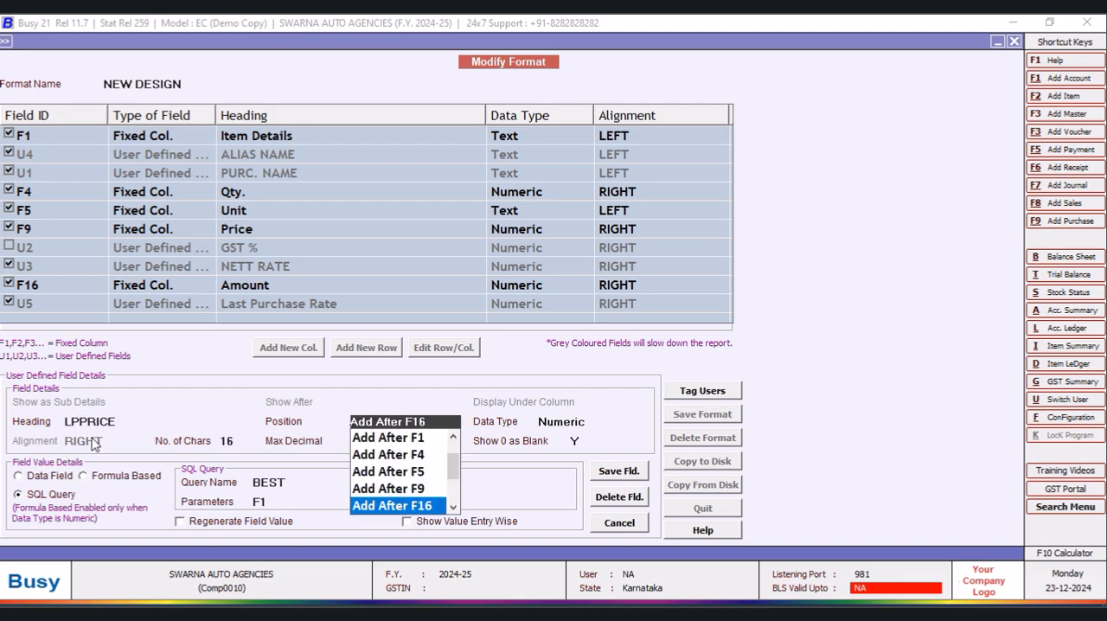
- Amend the U5 column's heading to L PURC.PRICE and save the field
{"action": "key", "text": "Escape"}
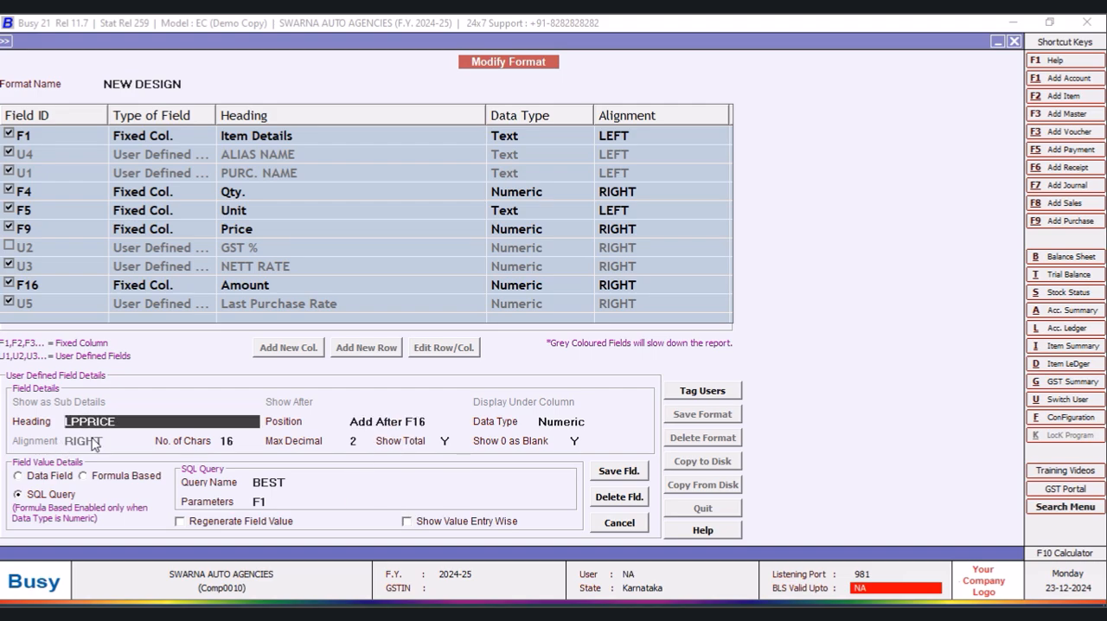
{"action": "type", "text": "PURC."}
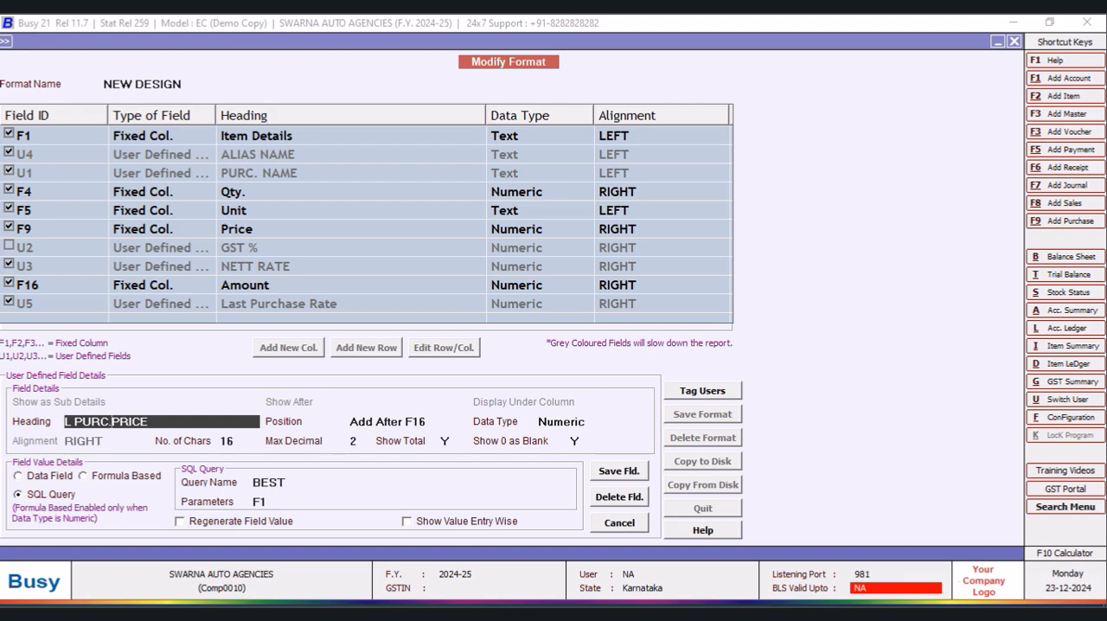
{"action": "key", "text": "Return"}
{"action": "key", "text": "Return"}
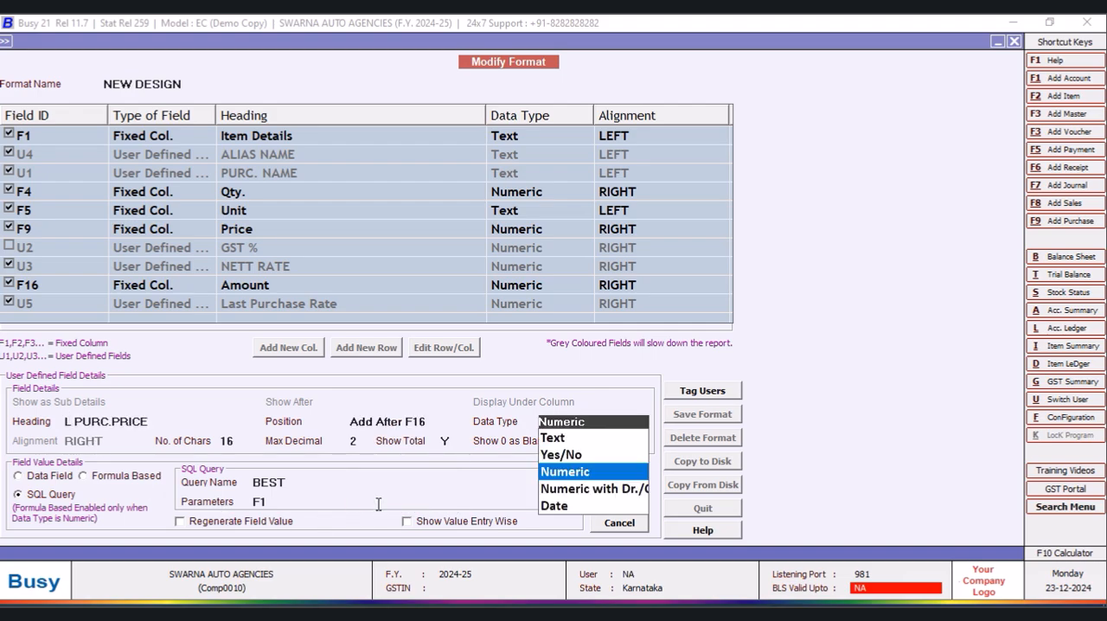
{"action": "key", "text": "Return"}
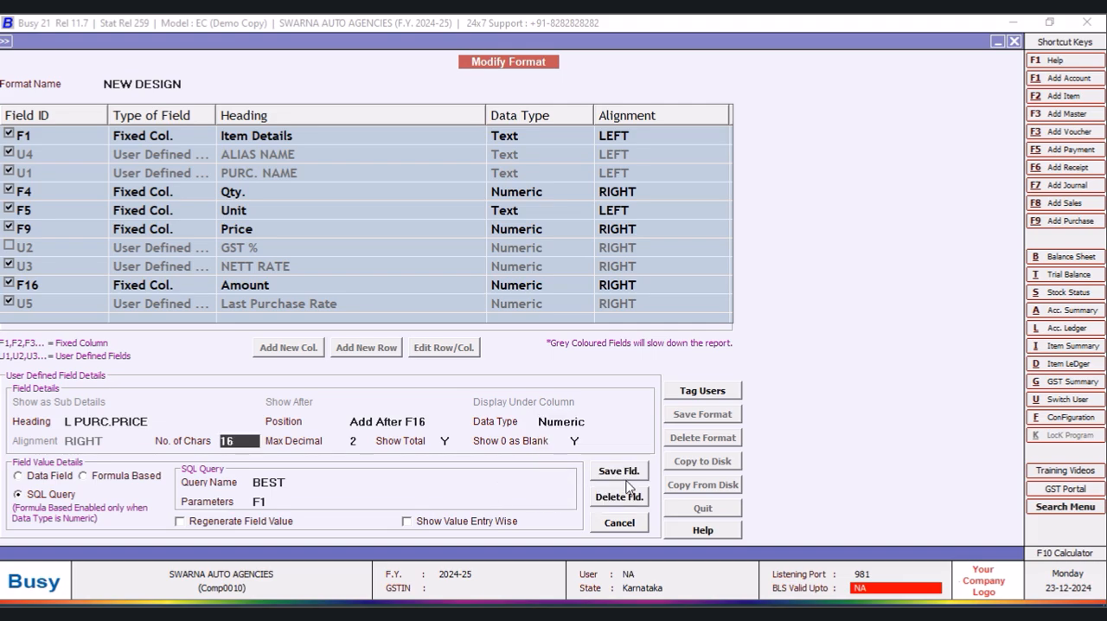
{"action": "left_click", "coordinate": [627, 477]}
{"action": "left_click", "coordinate": [588, 354]}
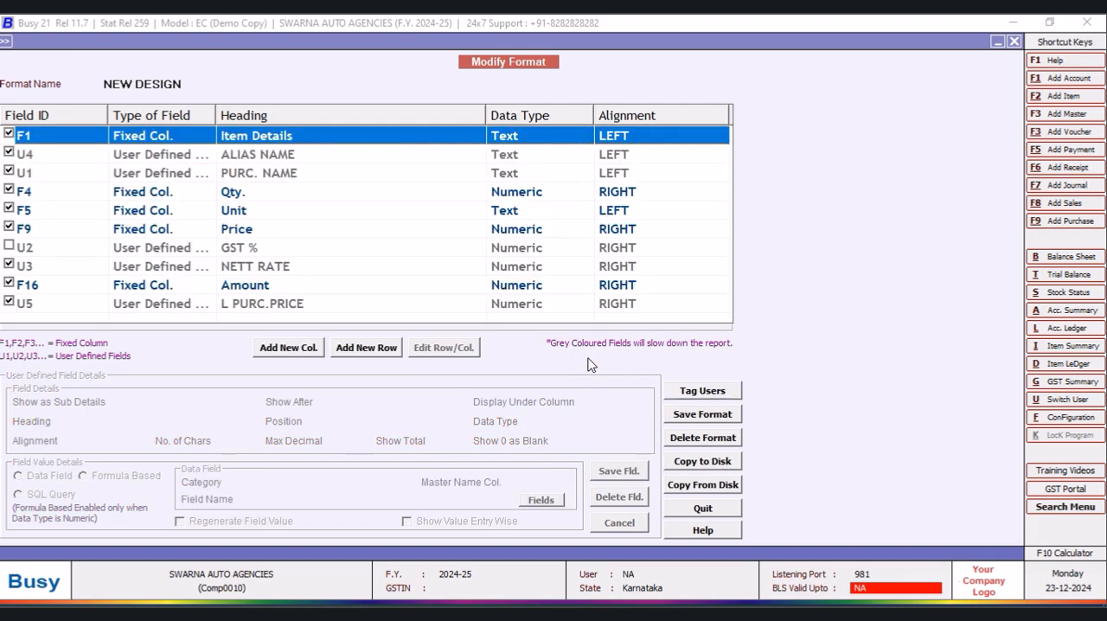
- Start a new column definition in the NEW DESIGN format
{"action": "left_click", "coordinate": [8, 302]}
{"action": "left_click", "coordinate": [289, 349]}
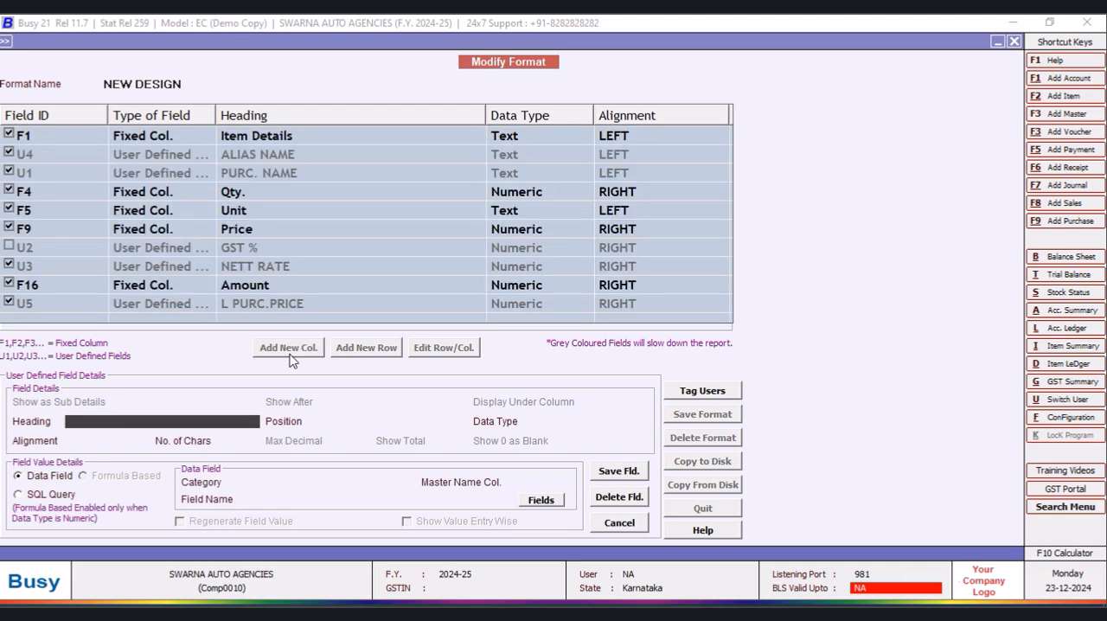
{"action": "type", "text": "L"}
{"action": "type", "text": "ast Purchase rate"}
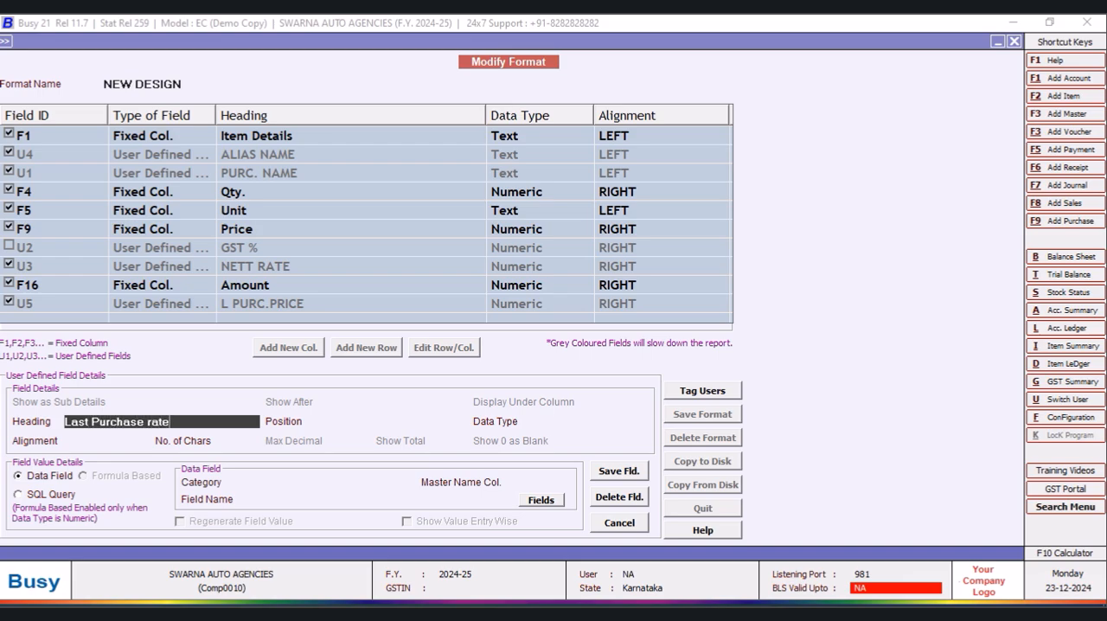
{"action": "key", "text": "BackSpace"}
{"action": "key", "text": "BackSpace"}
{"action": "key", "text": "BackSpace"}
{"action": "key", "text": "BackSpace"}
{"action": "key", "text": "BackSpace"}
{"action": "key", "text": "BackSpace"}
{"action": "key", "text": "BackSpace"}
{"action": "key", "text": "BackSpace"}
{"action": "key", "text": "BackSpace"}
{"action": "key", "text": "BackSpace"}
{"action": "key", "text": "BackSpace"}
{"action": "key", "text": "BackSpace"}
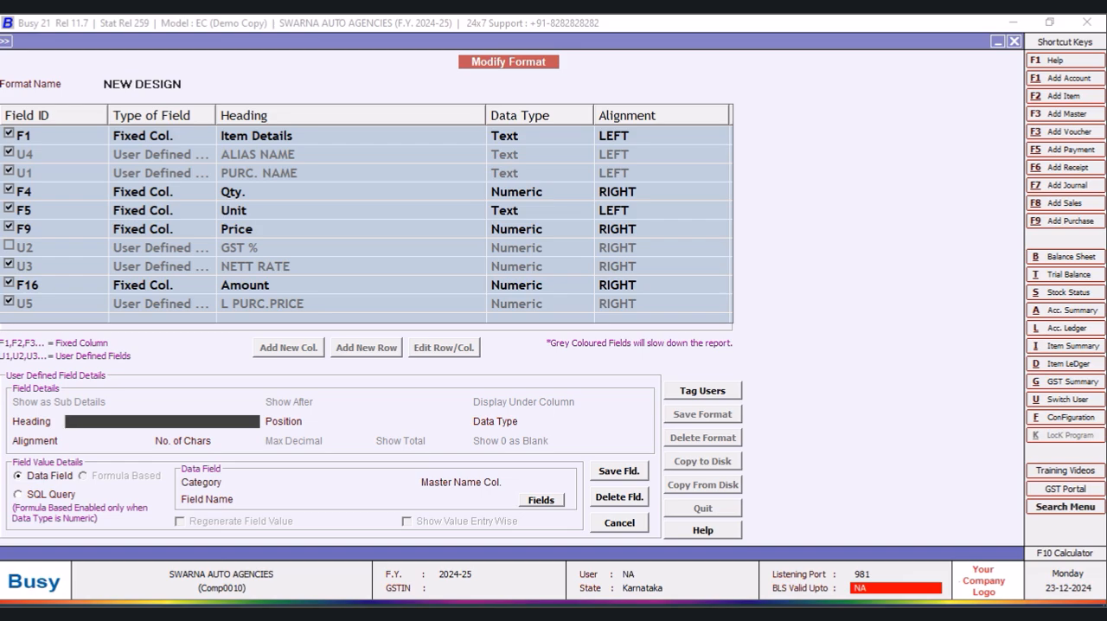
- Head the new column LAST PUR RATE, place it as the last column, and make it Numeric
{"action": "type", "text": "AST PUR RATE"}
{"action": "key", "text": "Return"}
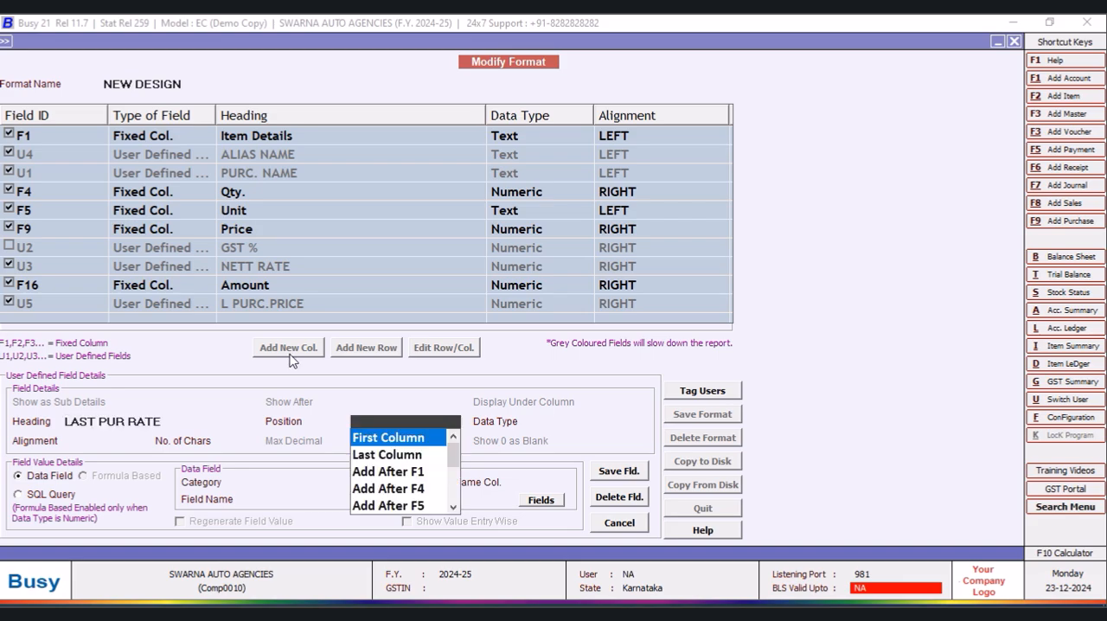
{"action": "left_click", "coordinate": [403, 454]}
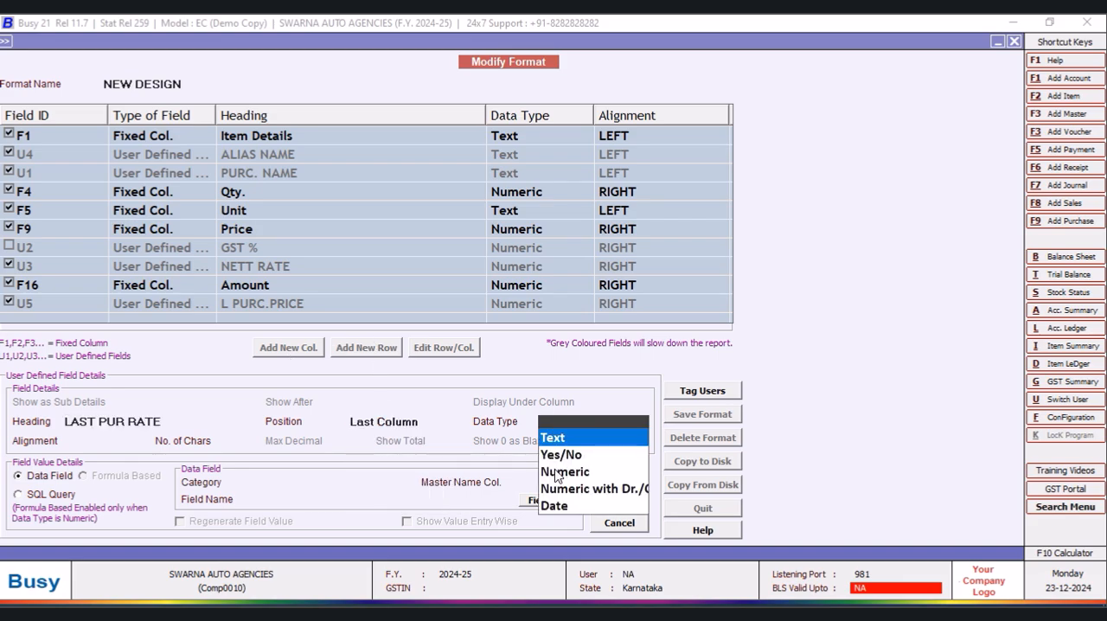
{"action": "left_click", "coordinate": [558, 472]}
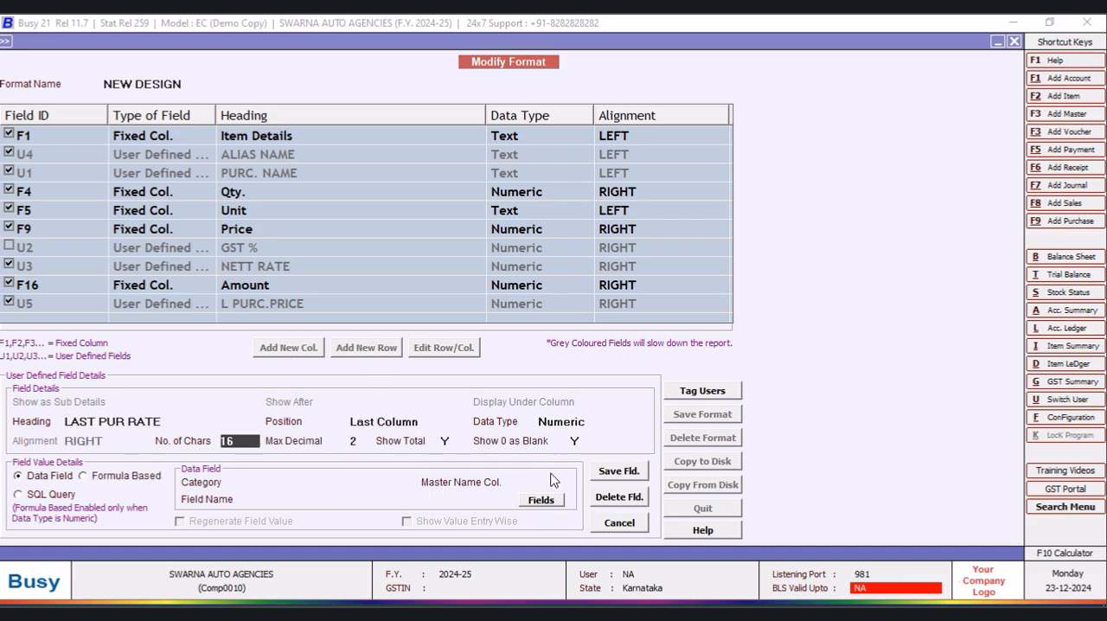
- Make the LAST PUR RATE column formula-based with (U5*U2/100+U5) and save the field
{"action": "left_click", "coordinate": [83, 475]}
{"action": "left_click", "coordinate": [285, 483]}
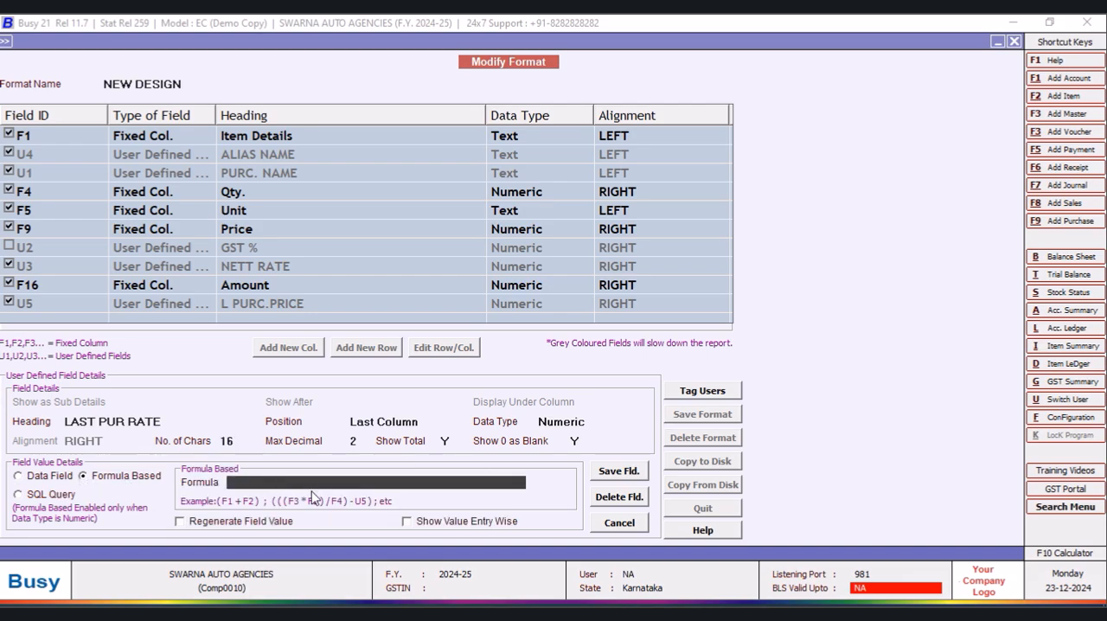
{"action": "type", "text": "U5*U2/100+U5"}
{"action": "key", "text": "Return"}
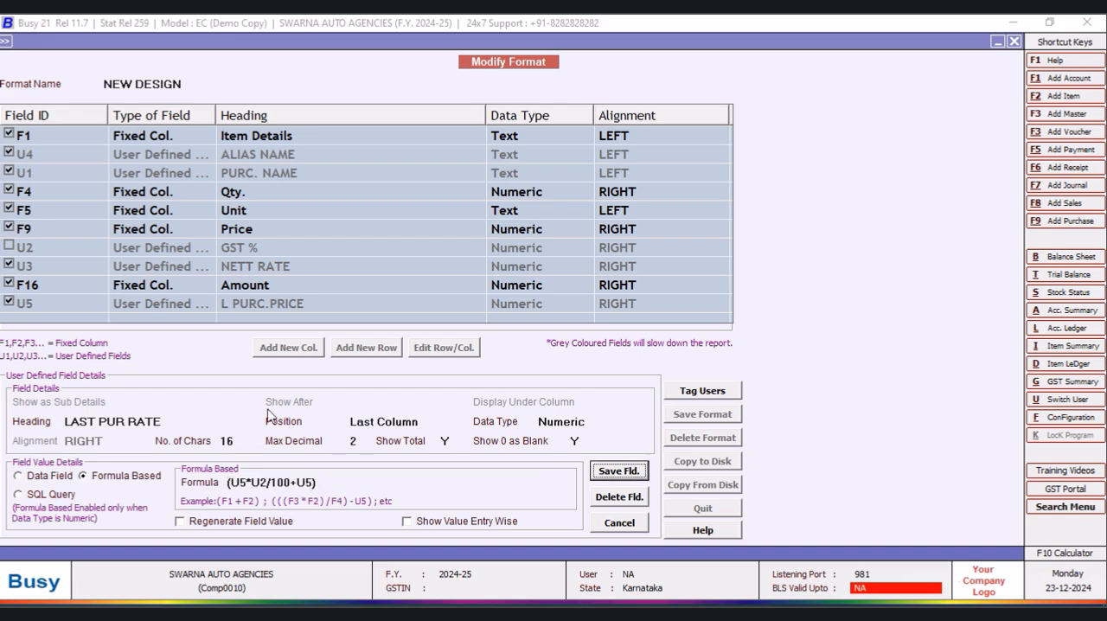
{"action": "left_click", "coordinate": [609, 470]}
{"action": "left_click", "coordinate": [593, 352]}
- Save the NEW DESIGN format with its updated columns
{"action": "left_click", "coordinate": [704, 418]}
{"action": "left_click", "coordinate": [606, 357]}
{"action": "left_click", "coordinate": [651, 350]}
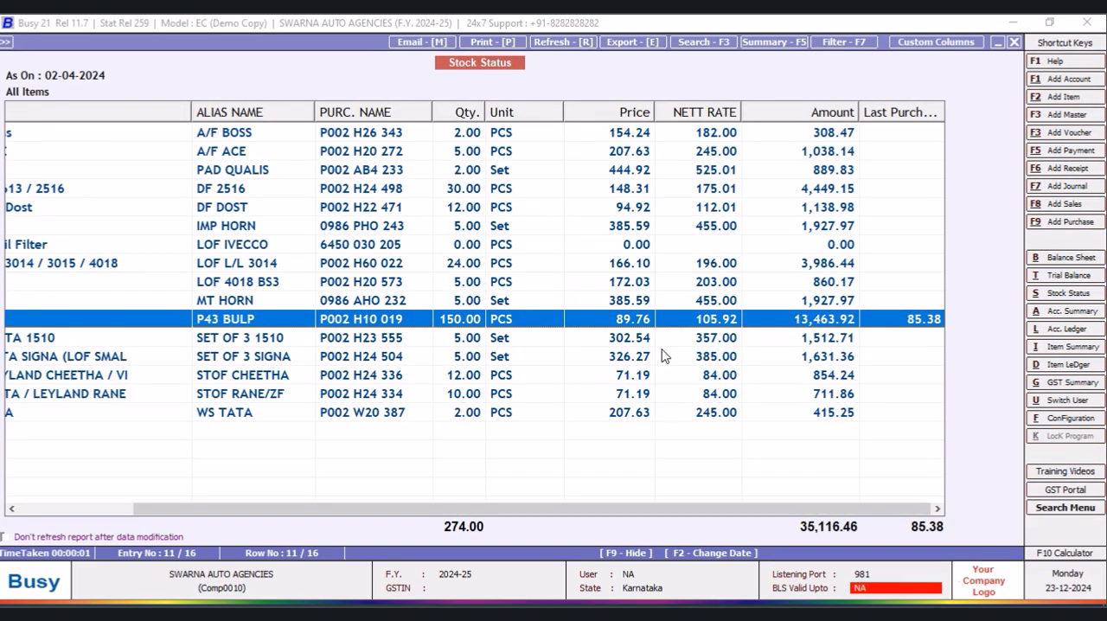
- Rerun the all-items stock status in the NEW DESIGN format and examine the two last-purchase columns for P43 BULP
{"action": "left_click", "coordinate": [1014, 41]}
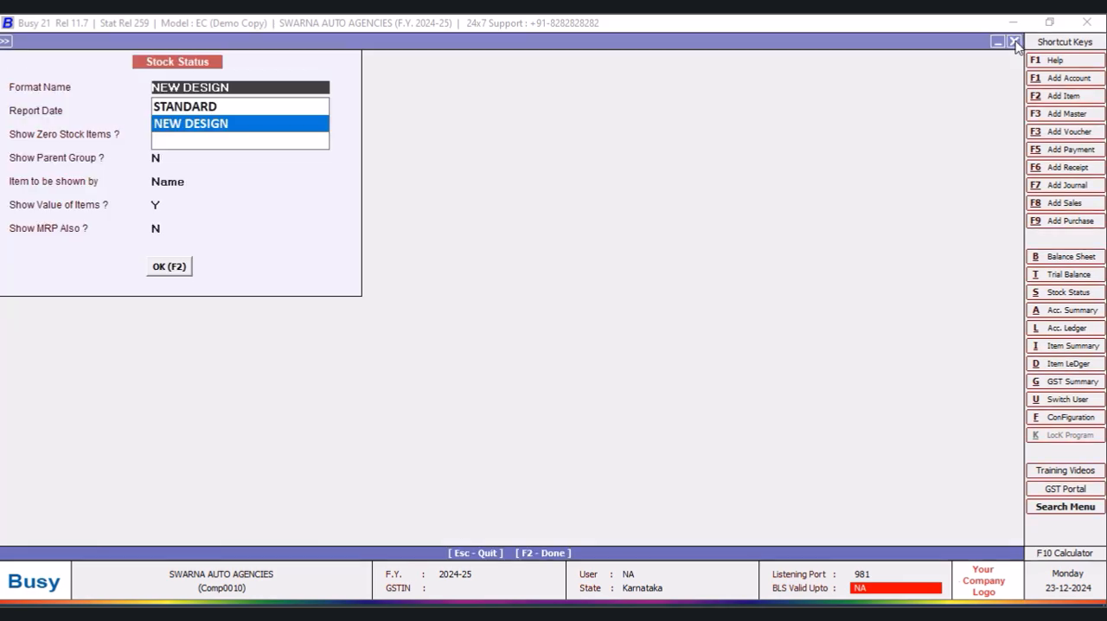
{"action": "key", "text": "Return"}
{"action": "key", "text": "F2"}
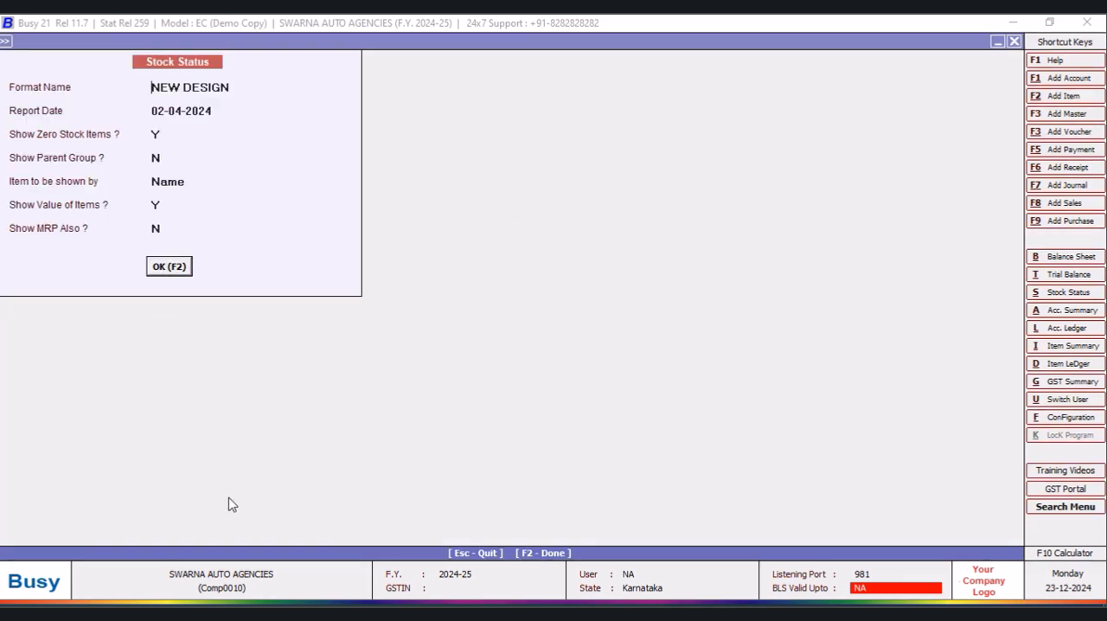
{"action": "left_click_drag", "start_coordinate": [553, 510], "coordinate": [846, 509]}
{"action": "left_click", "coordinate": [918, 322]}
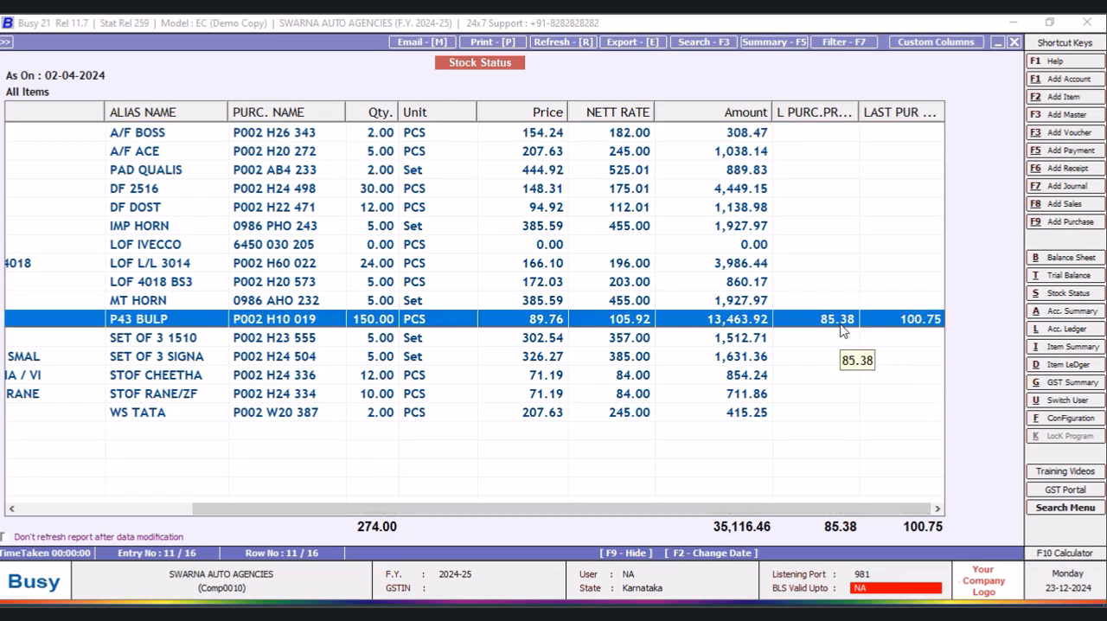
- Exclude the L PURC.PRICE column from the NEW DESIGN format and save the format
{"action": "left_click", "coordinate": [937, 41]}
{"action": "scroll", "coordinate": [724, 229], "scroll_direction": "down", "scroll_amount": 2}
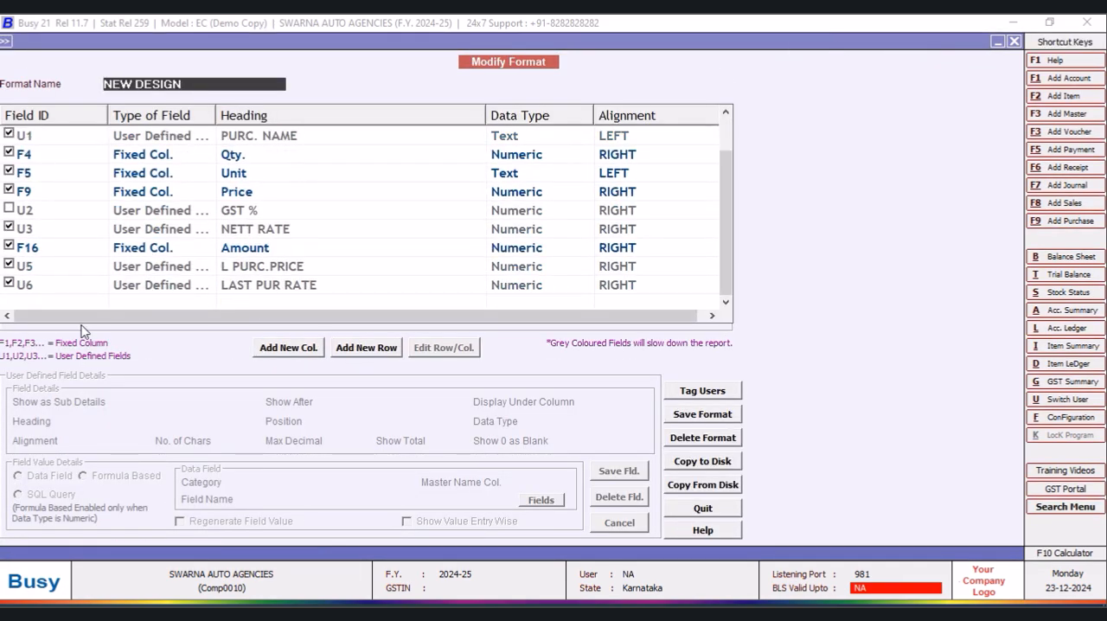
{"action": "left_click", "coordinate": [8, 266]}
{"action": "left_click", "coordinate": [701, 417]}
{"action": "left_click", "coordinate": [593, 353]}
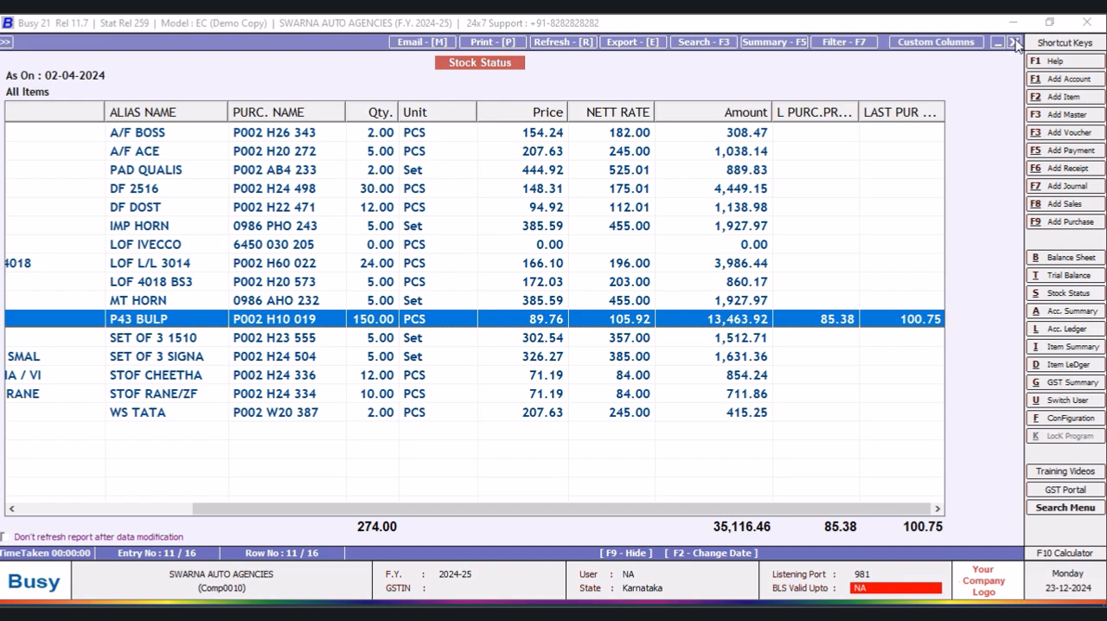
- Exclude the Amount column from the NEW DESIGN format and save the format
{"action": "left_click", "coordinate": [960, 46]}
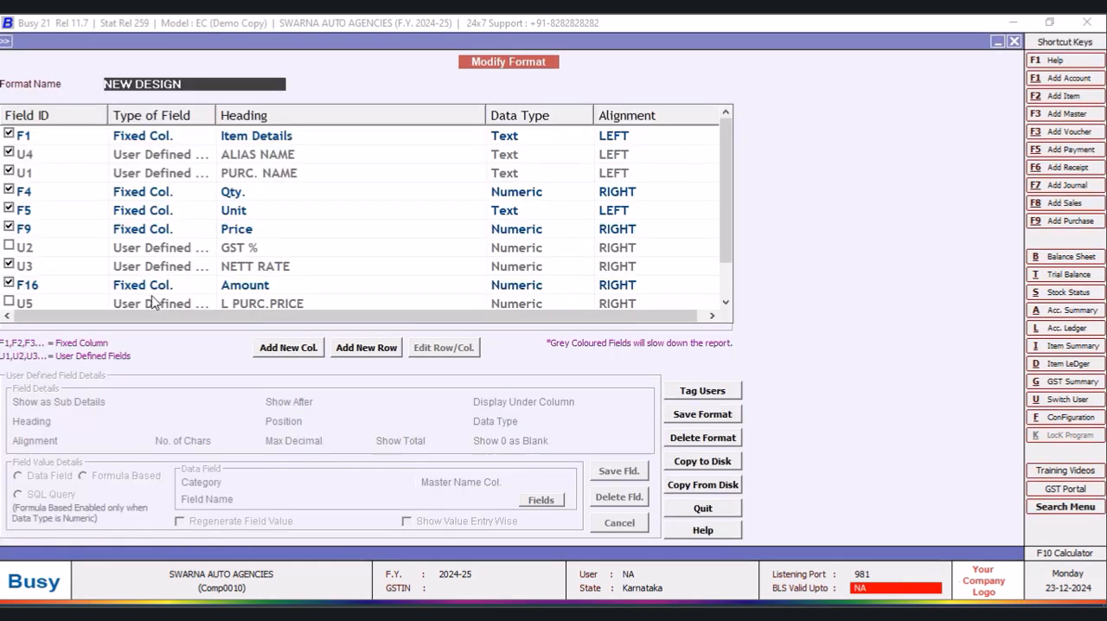
{"action": "left_click", "coordinate": [10, 283]}
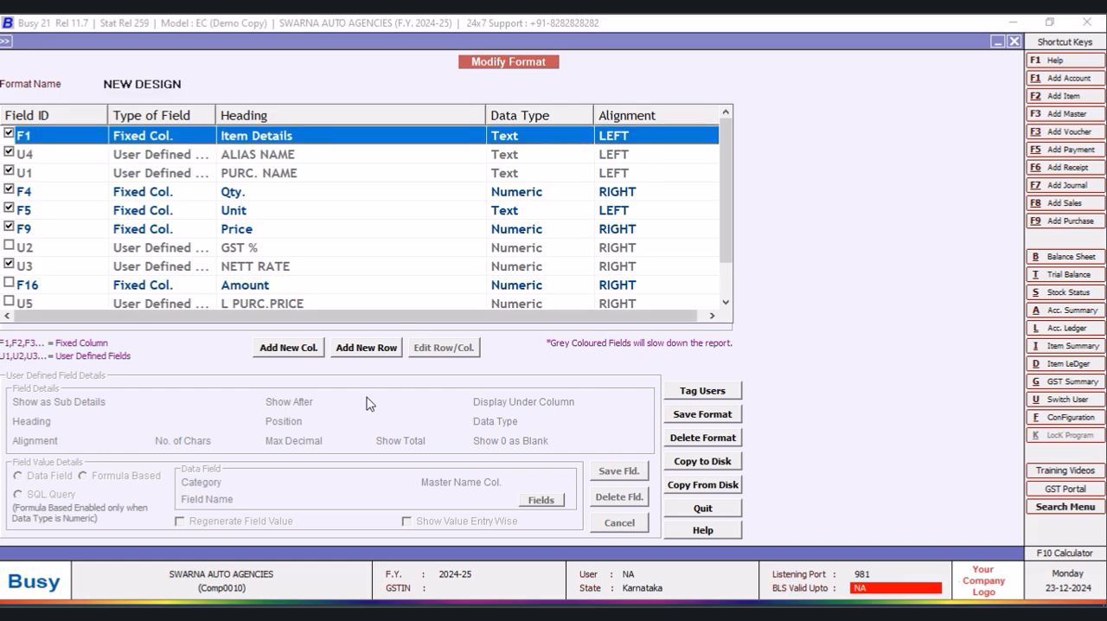
{"action": "left_click", "coordinate": [699, 415]}
{"action": "left_click", "coordinate": [614, 358]}
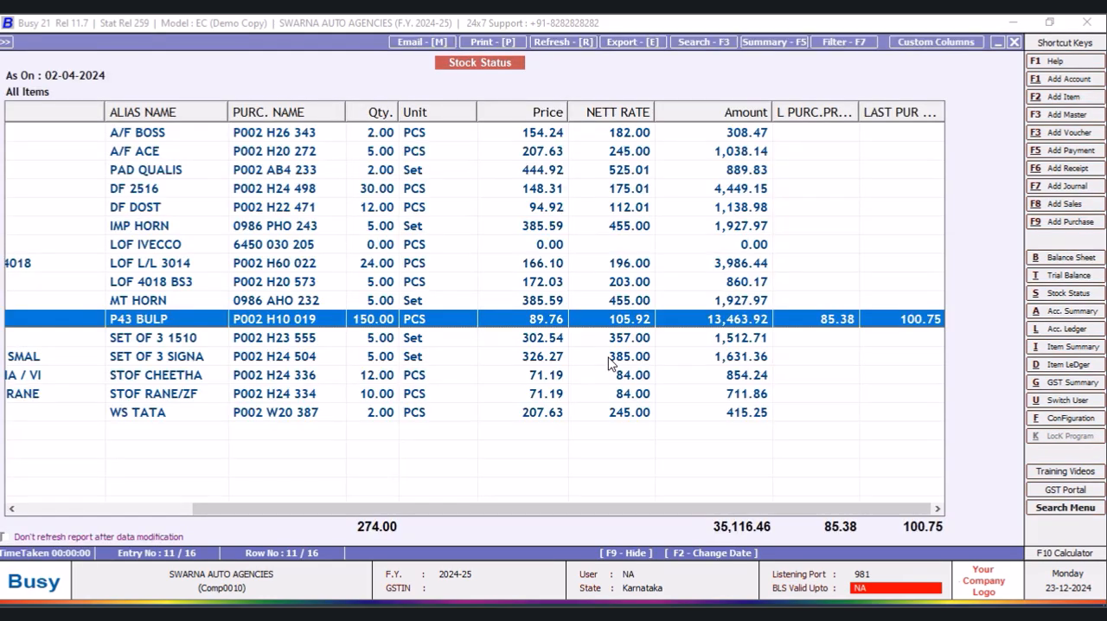
- Close the stock status report and quit its options, returning to the Stock Status report choices
{"action": "left_click", "coordinate": [1014, 43]}
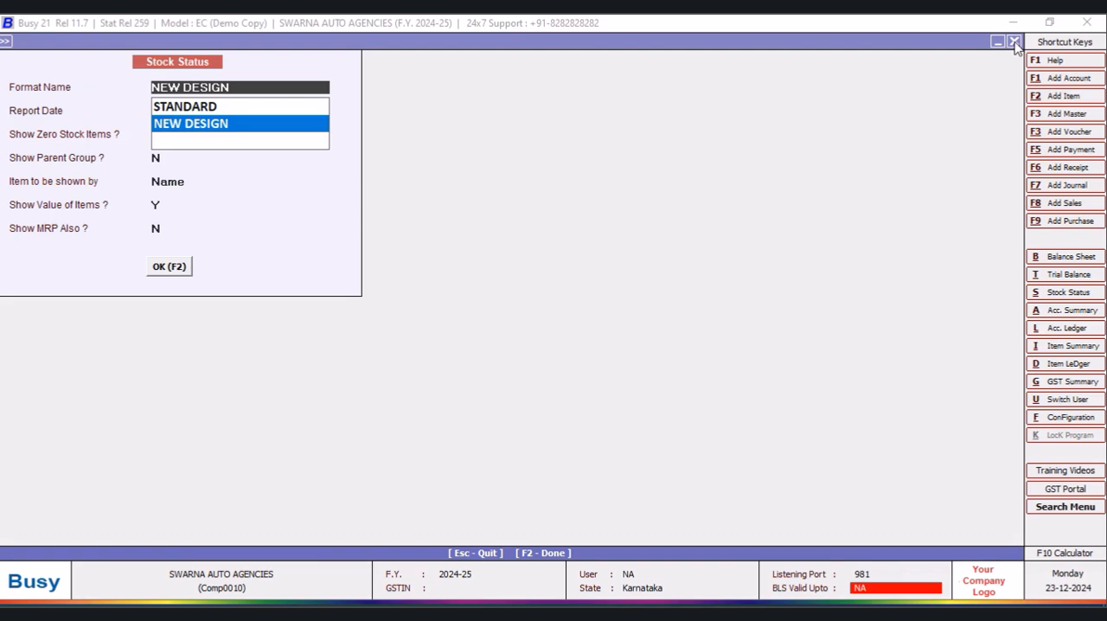
{"action": "left_click", "coordinate": [1015, 42]}
{"action": "left_click", "coordinate": [502, 329]}
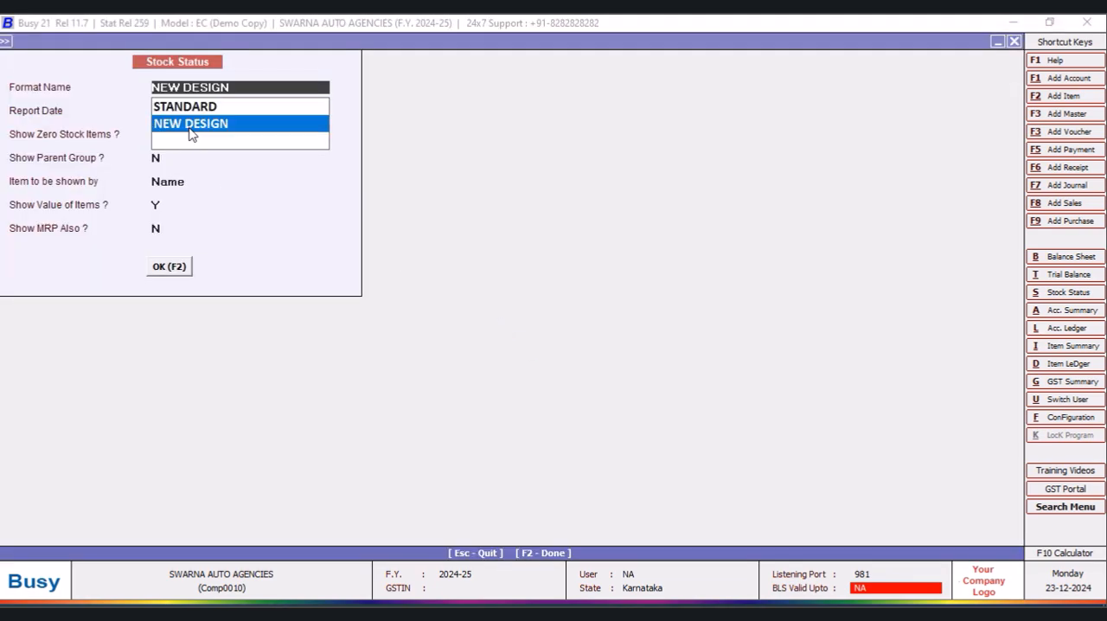
- Run the all-items stock status in the NEW DESIGN format, exclude its Price column and save the format
{"action": "left_click", "coordinate": [175, 269]}
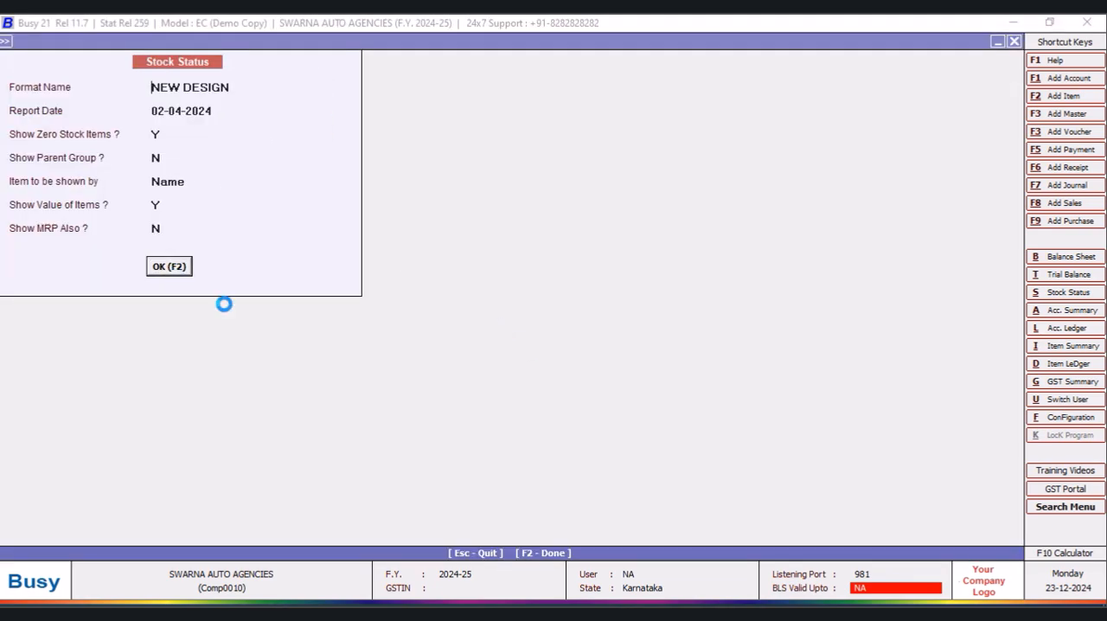
{"action": "left_click_drag", "start_coordinate": [667, 511], "coordinate": [833, 517]}
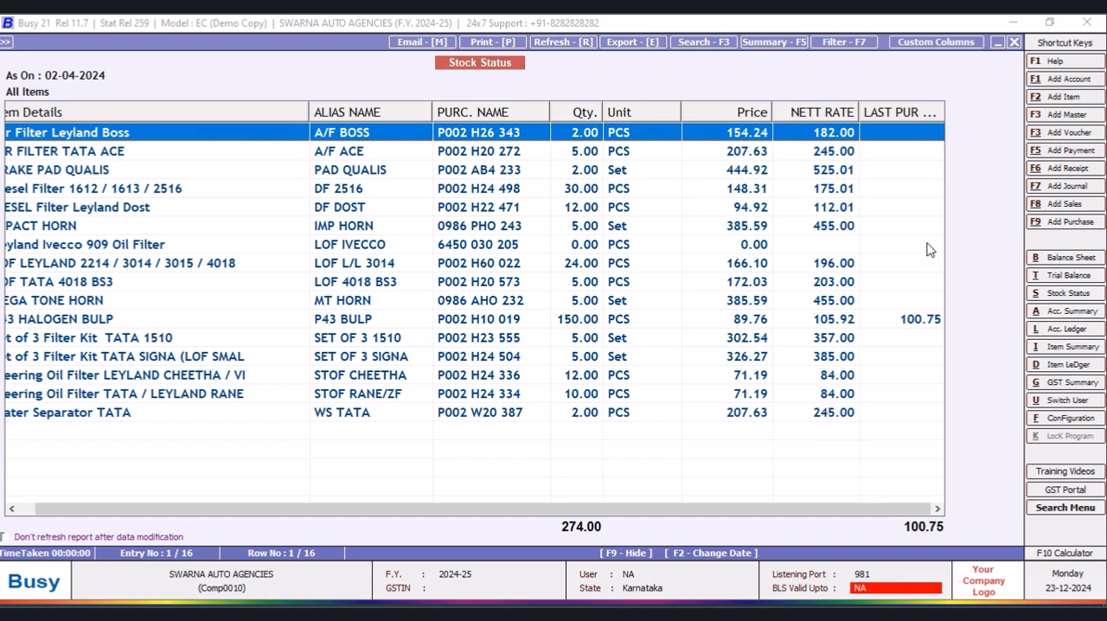
{"action": "left_click", "coordinate": [909, 45]}
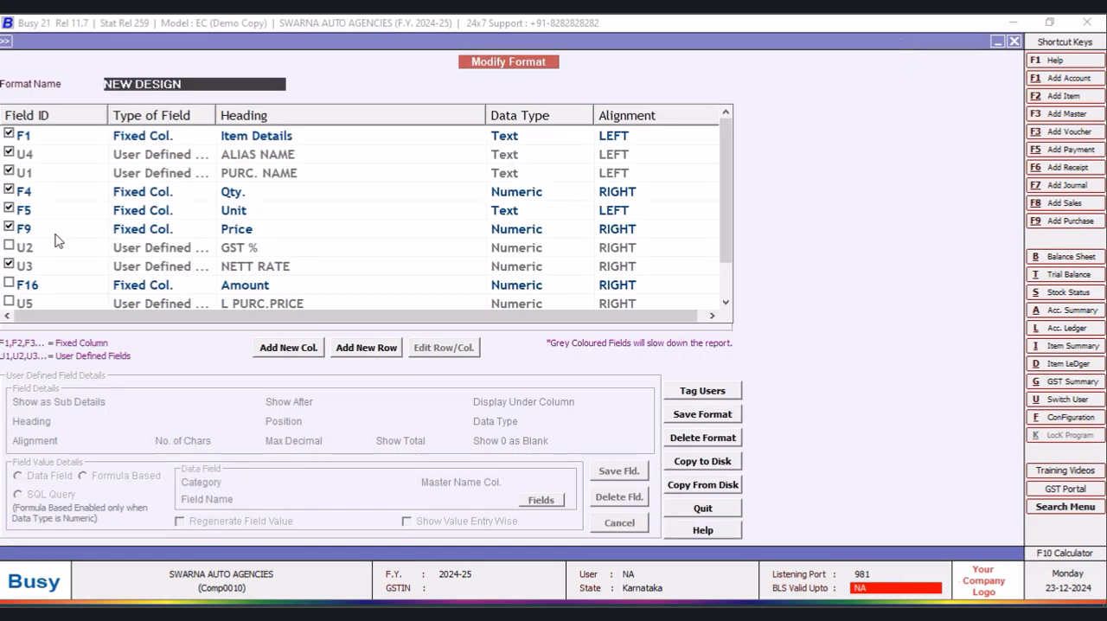
{"action": "left_click", "coordinate": [11, 227]}
{"action": "left_click", "coordinate": [700, 415]}
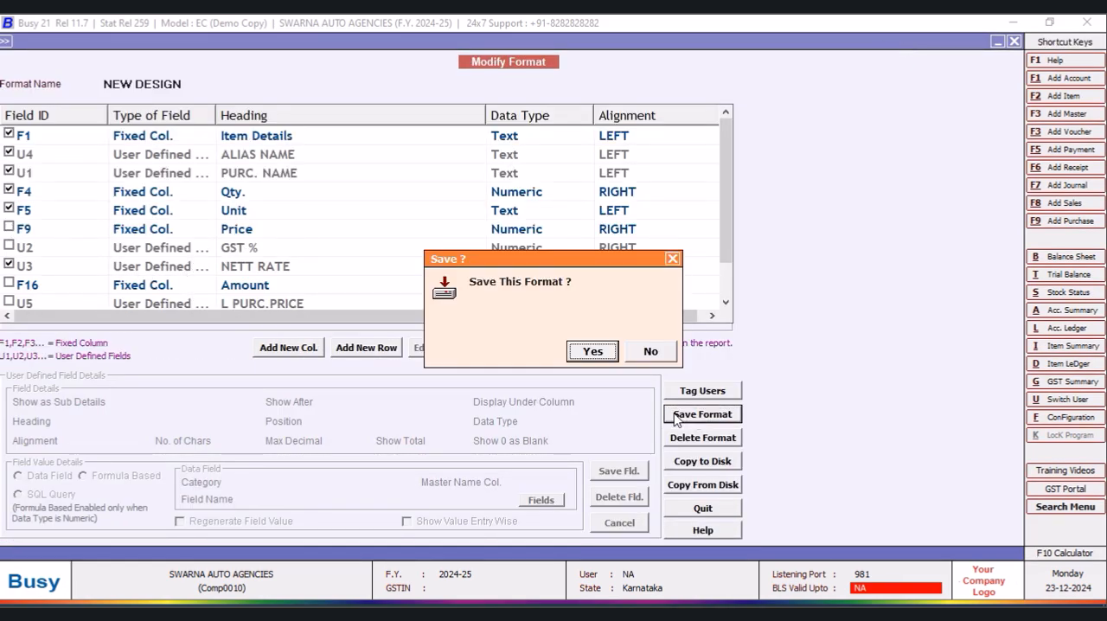
{"action": "left_click", "coordinate": [592, 352]}
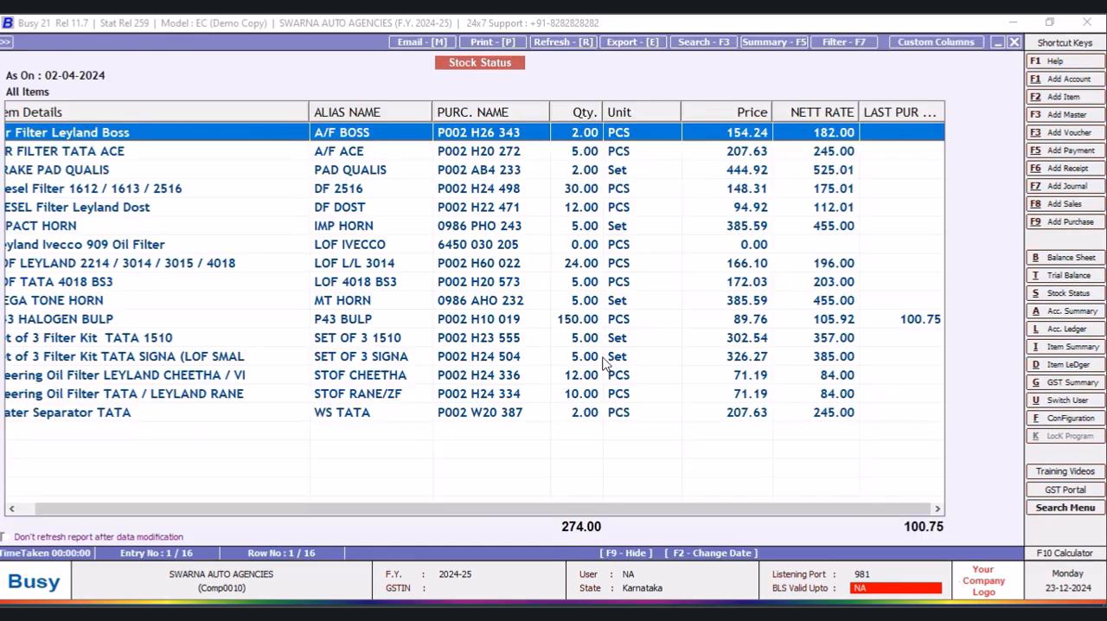
- Close the current stock status report and rerun it in the NEW DESIGN format
{"action": "left_click", "coordinate": [1014, 42]}
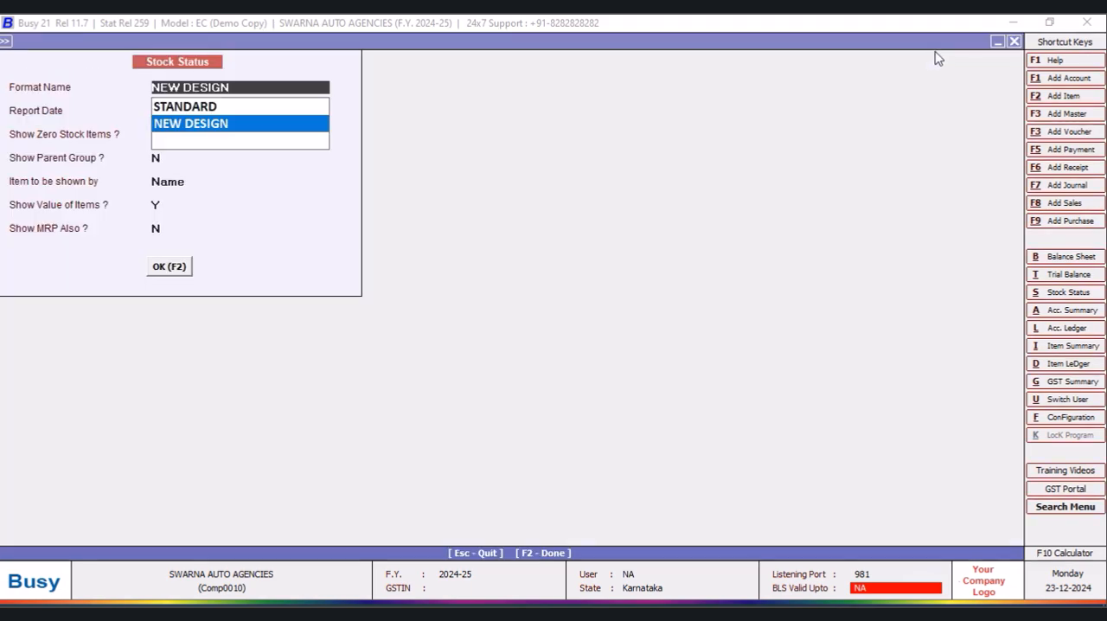
{"action": "left_click", "coordinate": [164, 267]}
{"action": "key", "text": "F2"}
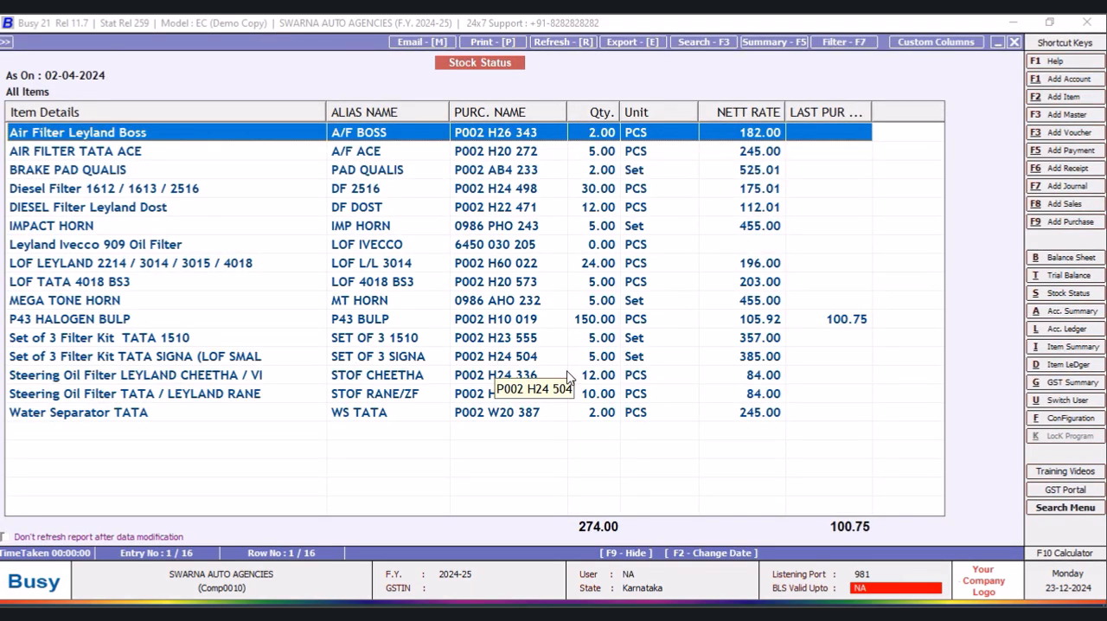
- Adjust the Unit, NETT RATE and LAST PUR RATE column widths to fit the full headings, and select the P43 HALOGEN BULP row
{"action": "left_click_drag", "start_coordinate": [789, 109], "coordinate": [797, 110]}
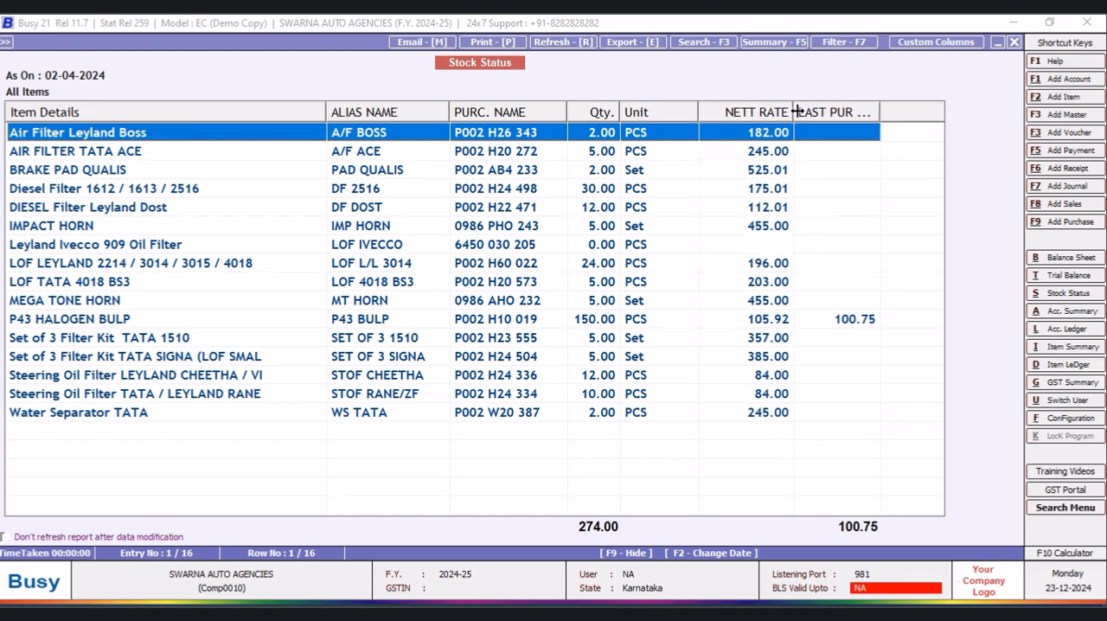
{"action": "left_click_drag", "start_coordinate": [700, 110], "coordinate": [679, 110]}
{"action": "left_click_drag", "start_coordinate": [860, 109], "coordinate": [882, 110]}
{"action": "left_click", "coordinate": [853, 326]}
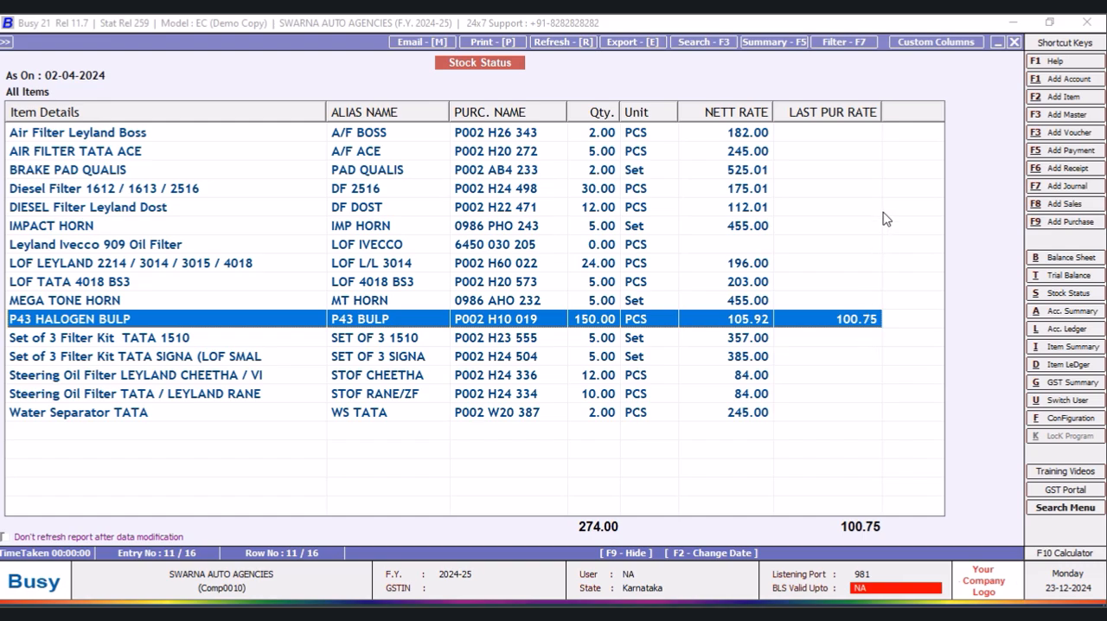
- Close the stock status report, its options and the Stock Status report choices
{"action": "left_click", "coordinate": [1015, 44]}
{"action": "left_click", "coordinate": [1016, 43]}
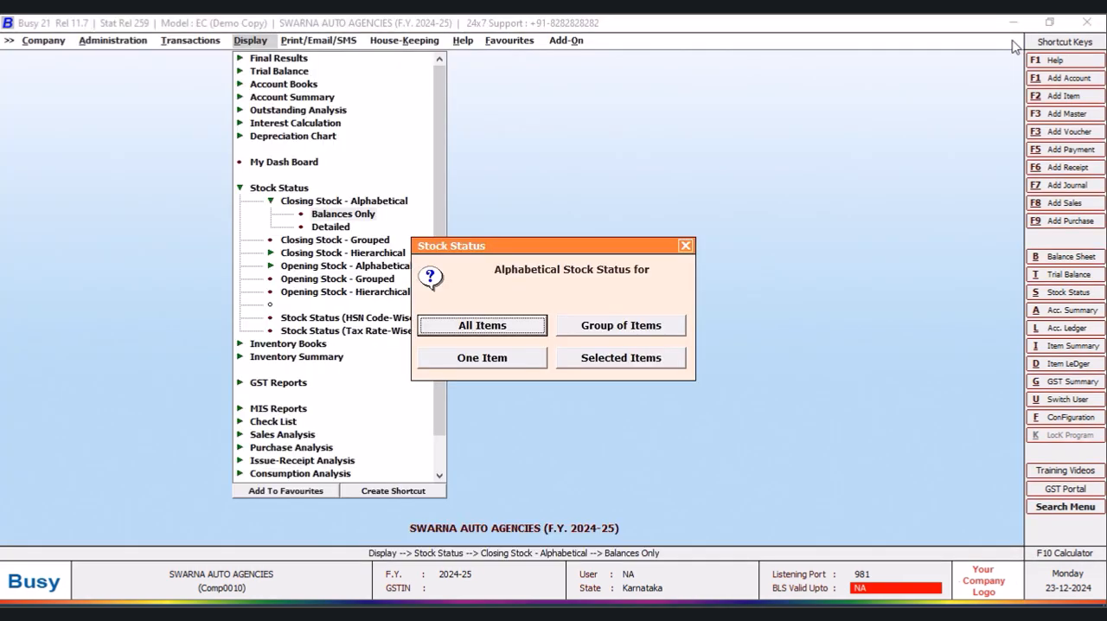
{"action": "left_click", "coordinate": [685, 246]}
- Start a new purchase voucher in the Main series dated 05-04-2024
{"action": "left_click", "coordinate": [179, 42]}
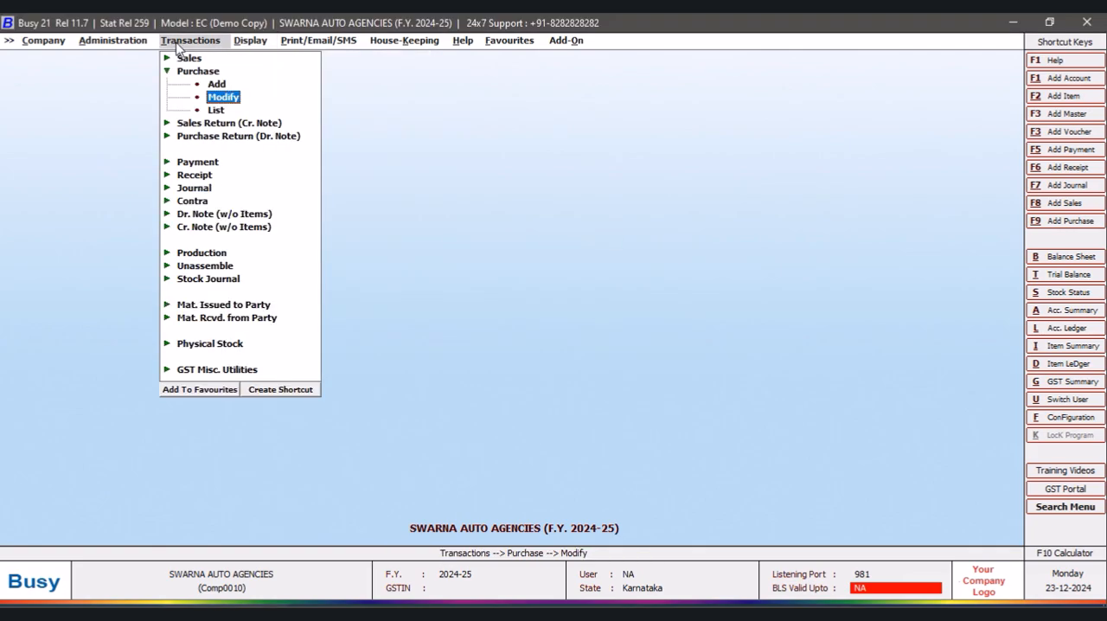
{"action": "left_click", "coordinate": [216, 83]}
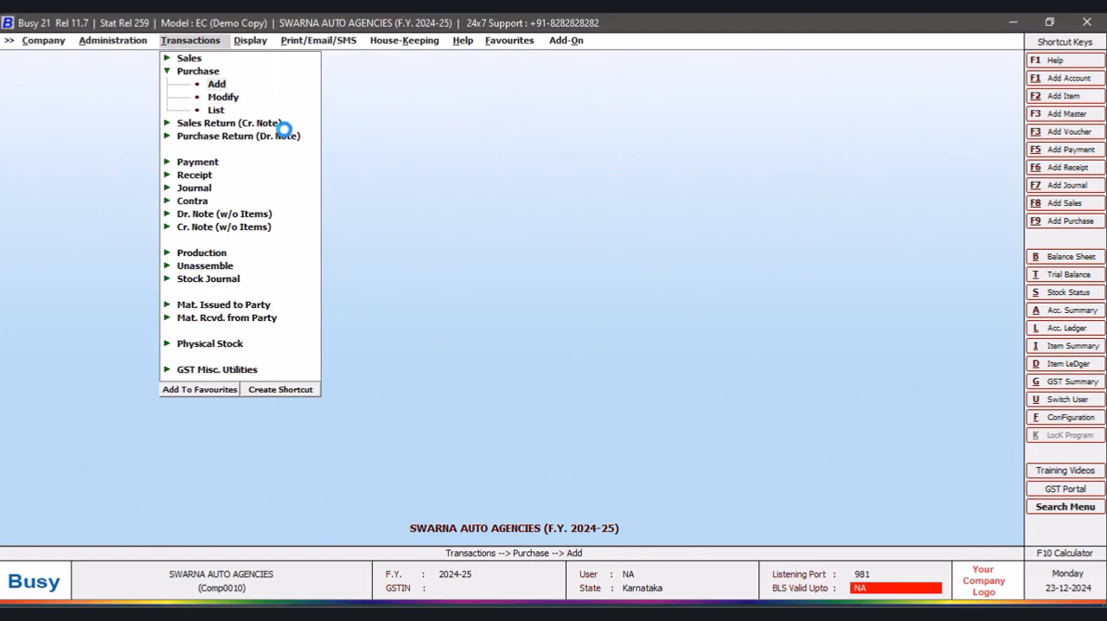
{"action": "type", "text": "5-04-2024"}
{"action": "key", "text": "Return"}
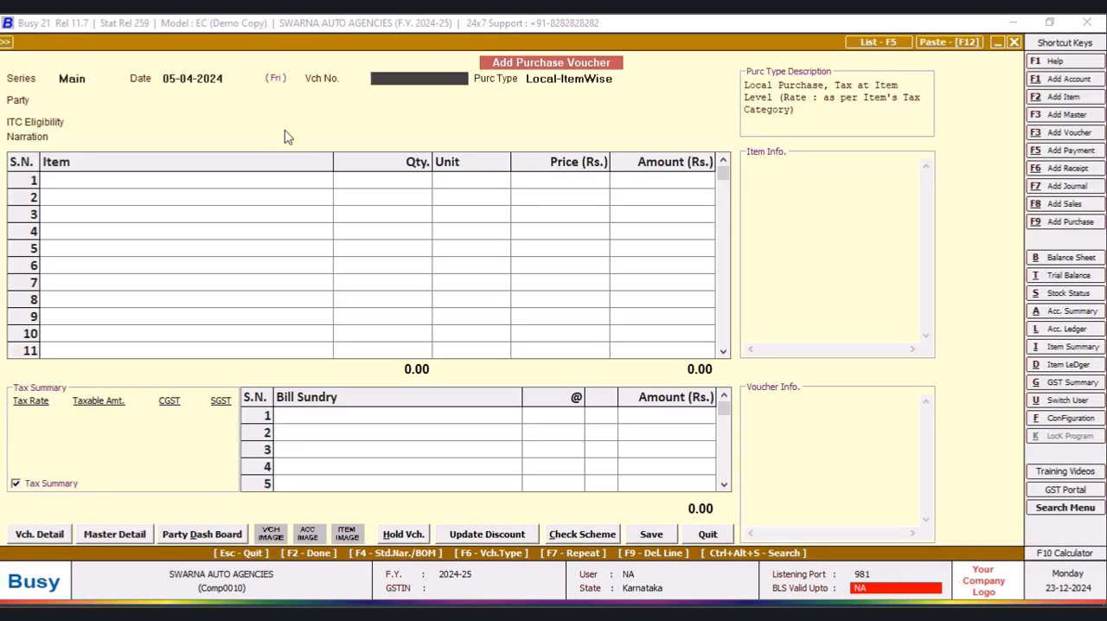
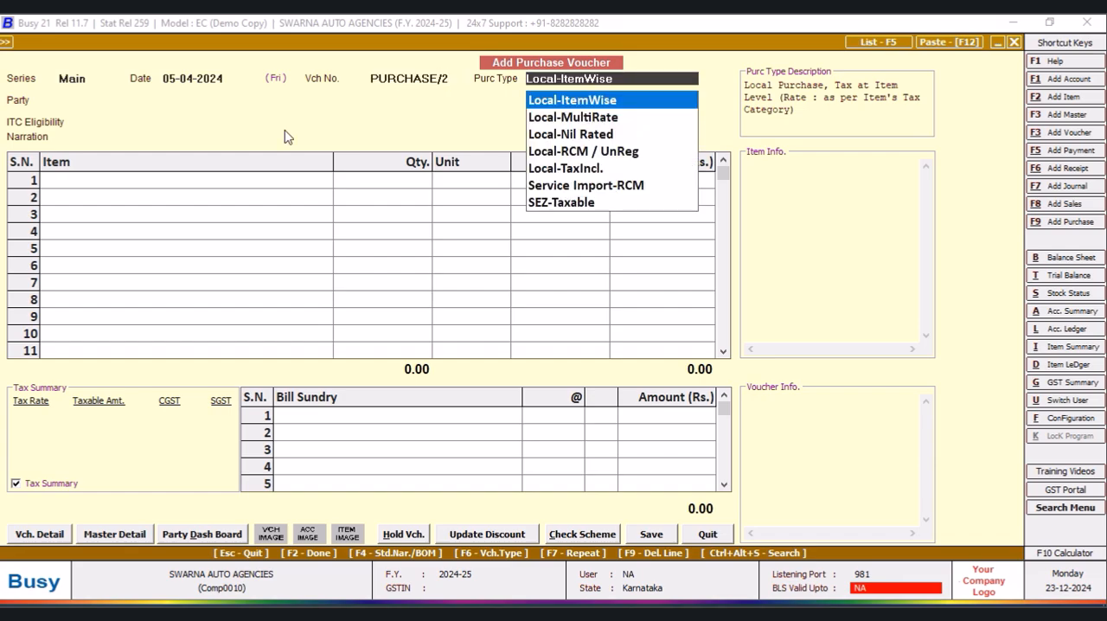
- Set the purchase type to Local-ItemWise and the party to Bombay Auto Center, keeping ITC eligibility as Input Goods/Services
{"action": "key", "text": "Return"}
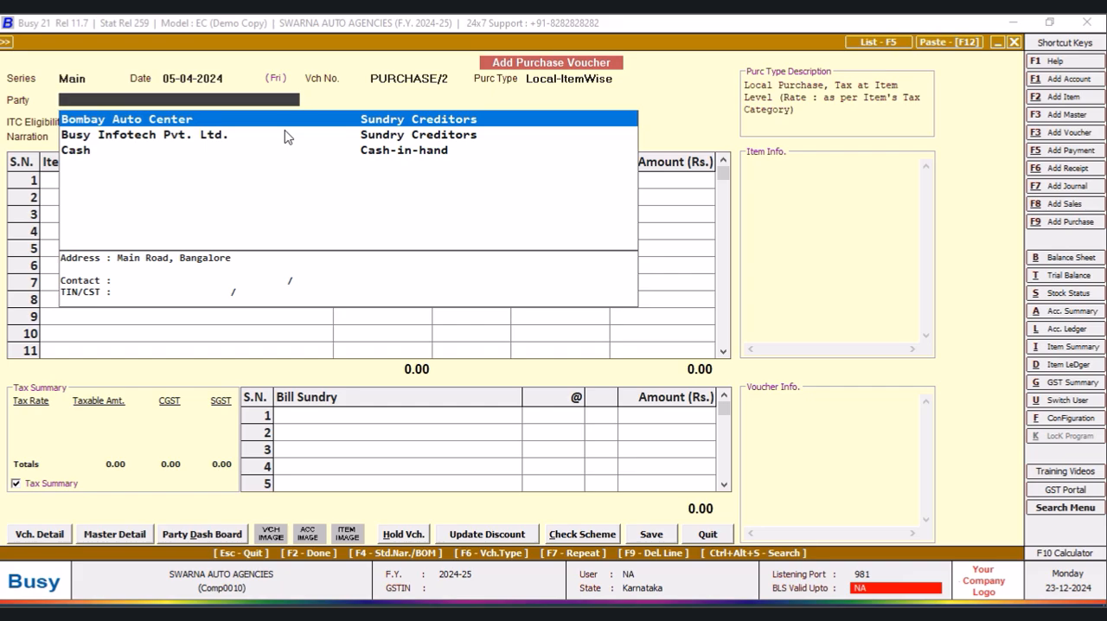
{"action": "key", "text": "Return"}
{"action": "key", "text": "Left"}
{"action": "key", "text": "Return"}
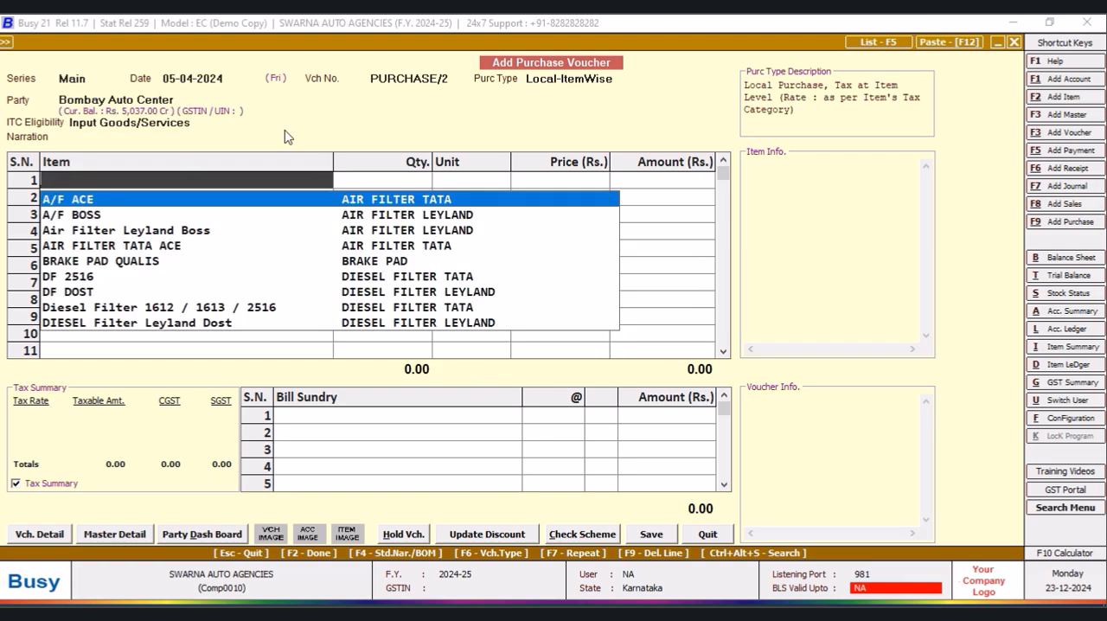
- Enter BRAKE PAD QUALIS as the first item with a quantity of 5 sets, accepting the default price and no discount
{"action": "key", "text": "Down"}
{"action": "key", "text": "Down"}
{"action": "key", "text": "Down"}
{"action": "key", "text": "Down"}
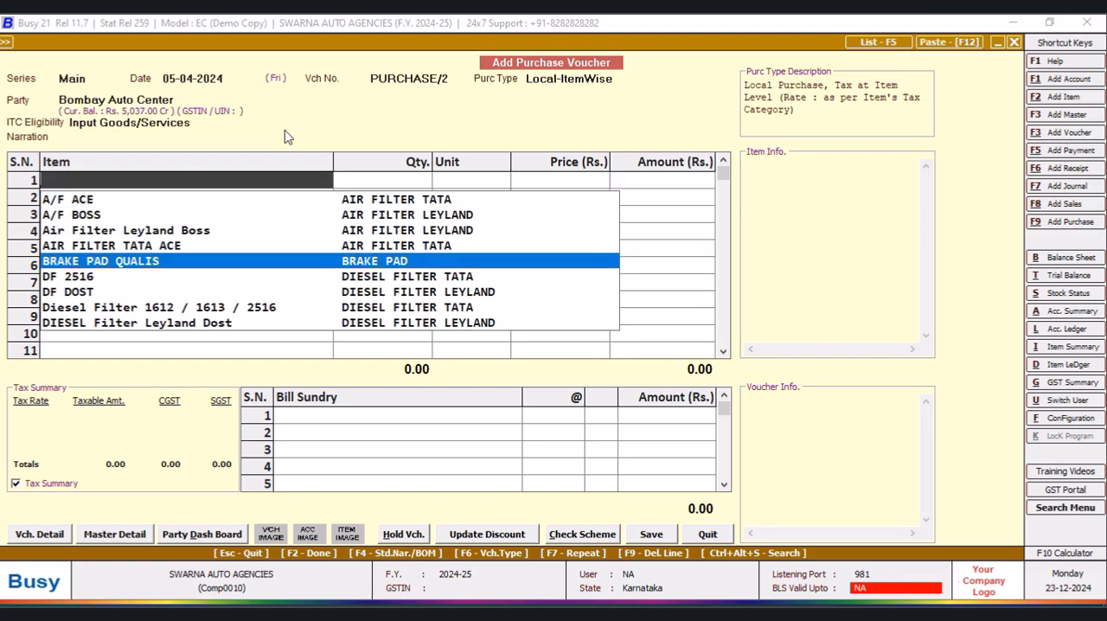
{"action": "key", "text": "Return"}
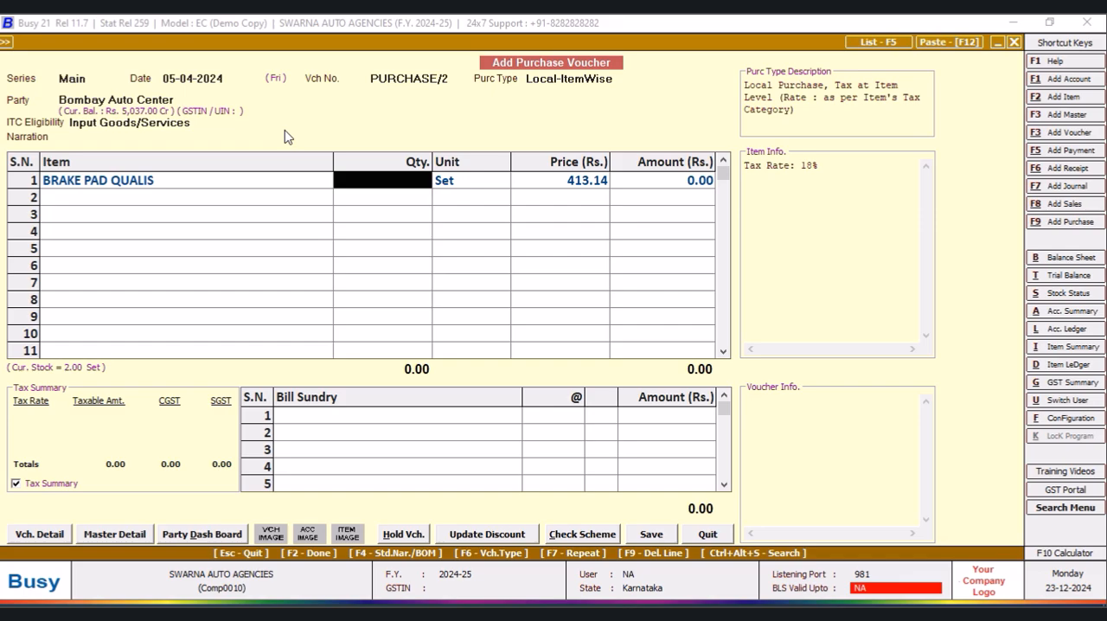
{"action": "type", "text": "5"}
{"action": "key", "text": "Return"}
{"action": "key", "text": "Return"}
{"action": "key", "text": "Return"}
{"action": "key", "text": "Return"}
{"action": "key", "text": "Return"}
{"action": "key", "text": "Return"}
{"action": "key", "text": "Return"}
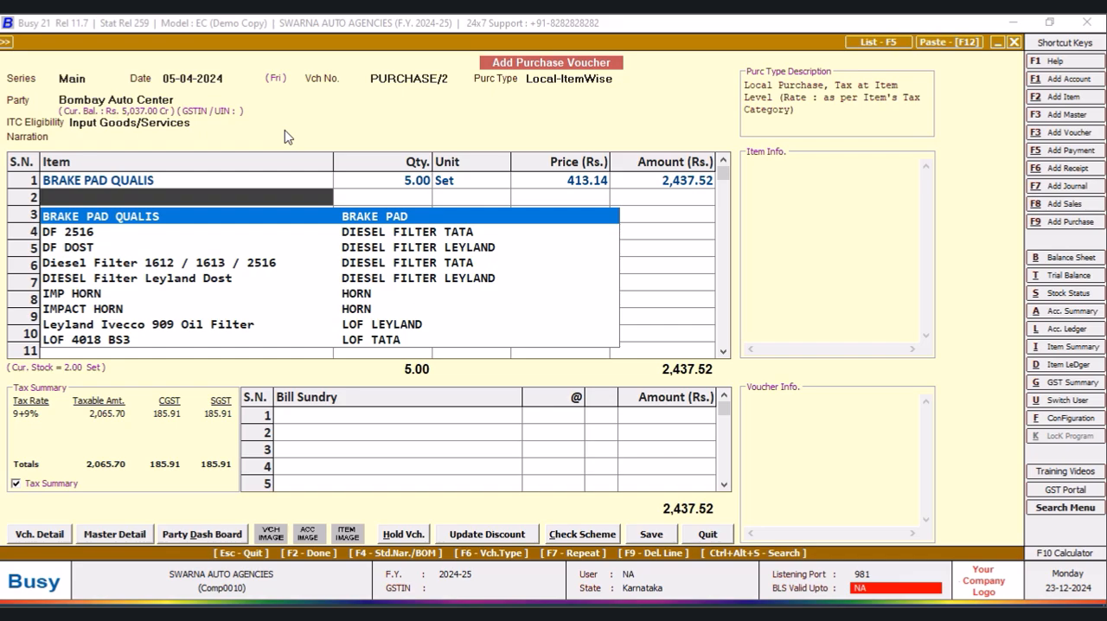
- Enter IMPACT HORN as the second item with a quantity of 4 sets, accepting the default price and no discount
{"action": "key", "text": "Down"}
{"action": "key", "text": "Down"}
{"action": "key", "text": "Down"}
{"action": "key", "text": "Down"}
{"action": "key", "text": "Down"}
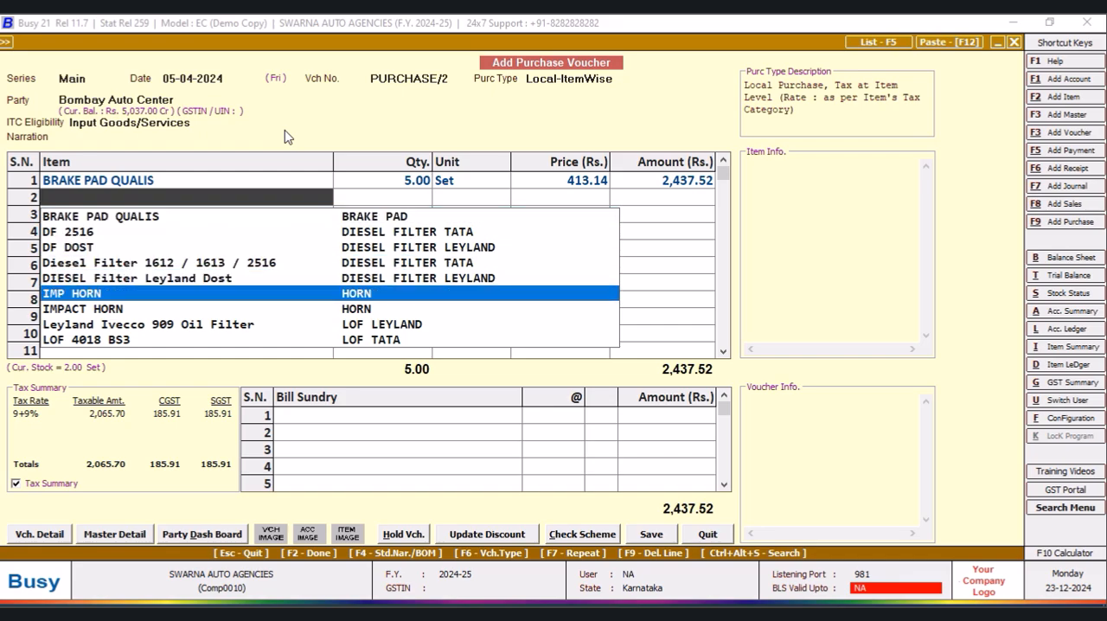
{"action": "key", "text": "Down"}
{"action": "key", "text": "Return"}
{"action": "type", "text": "4"}
{"action": "key", "text": "Return"}
{"action": "key", "text": "Return"}
{"action": "key", "text": "Return"}
{"action": "key", "text": "Return"}
{"action": "key", "text": "Return"}
{"action": "key", "text": "Return"}
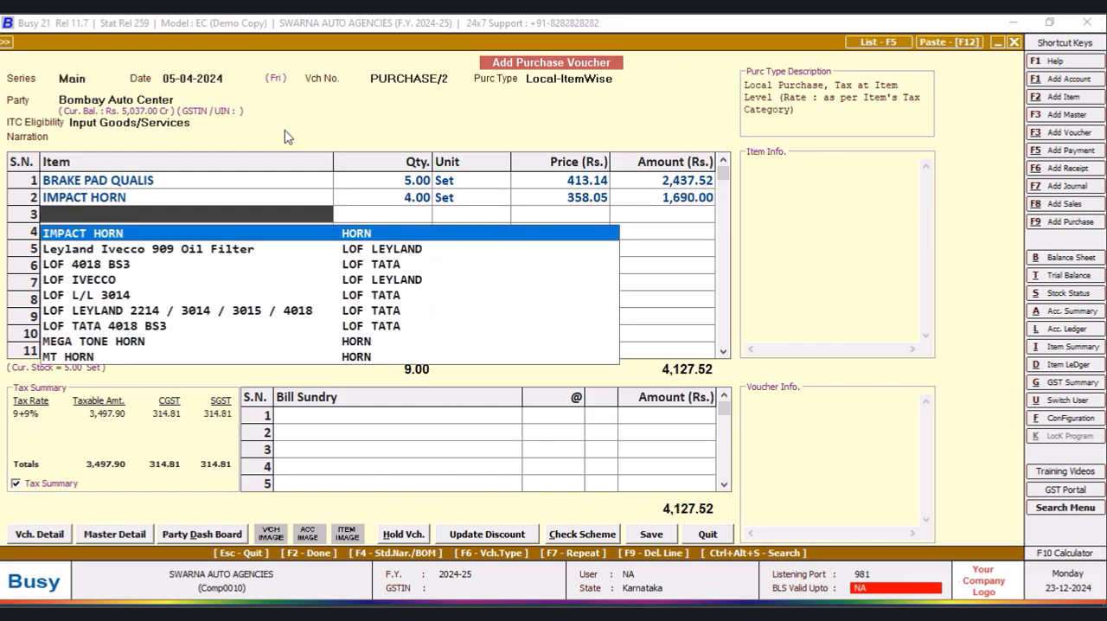
- Enter P43 HALOGEN BULP as the third item with a quantity of 100 PCS and a 5% discount
{"action": "key", "text": "Down"}
{"action": "key", "text": "Down"}
{"action": "key", "text": "Down"}
{"action": "key", "text": "Down"}
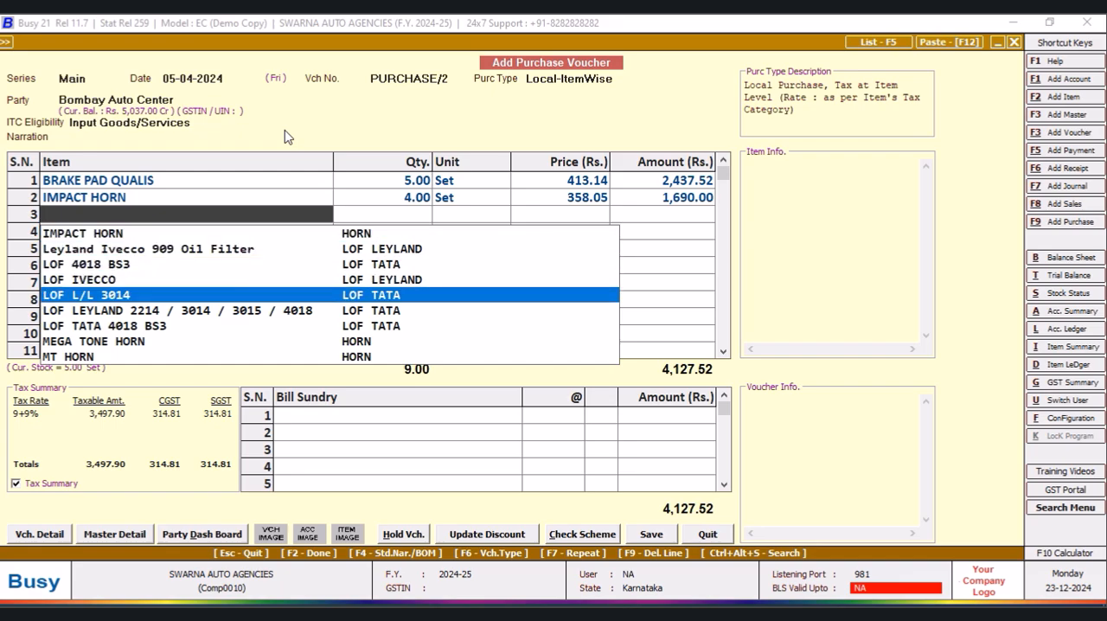
{"action": "type", "text": "P"}
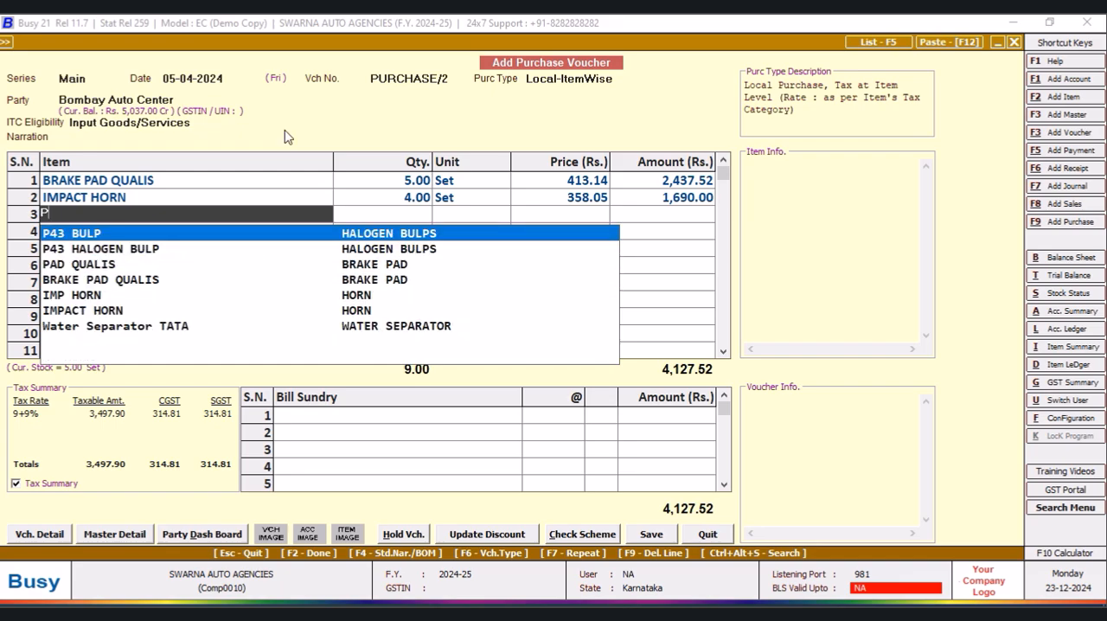
{"action": "key", "text": "Down"}
{"action": "key", "text": "Return"}
{"action": "type", "text": "100"}
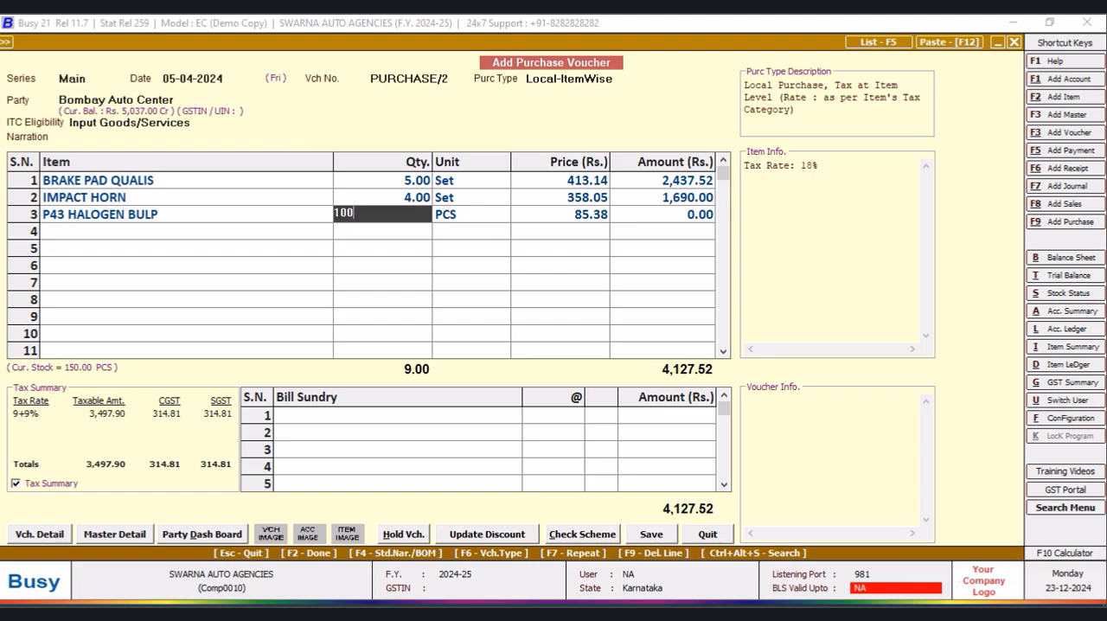
{"action": "key", "text": "Return"}
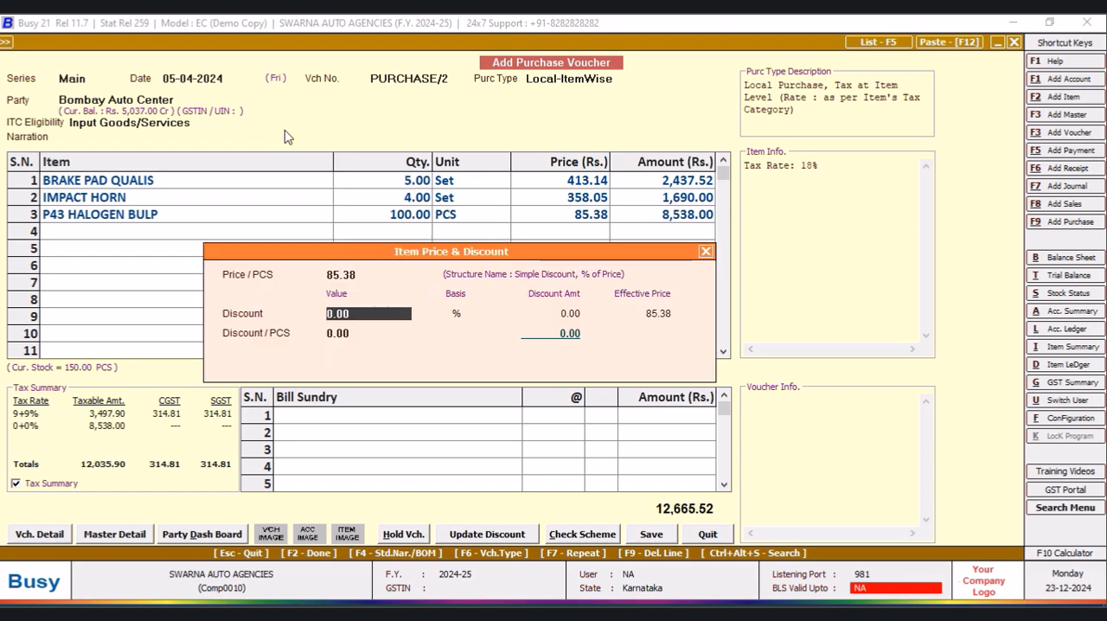
{"action": "type", "text": "5"}
{"action": "key", "text": "Return"}
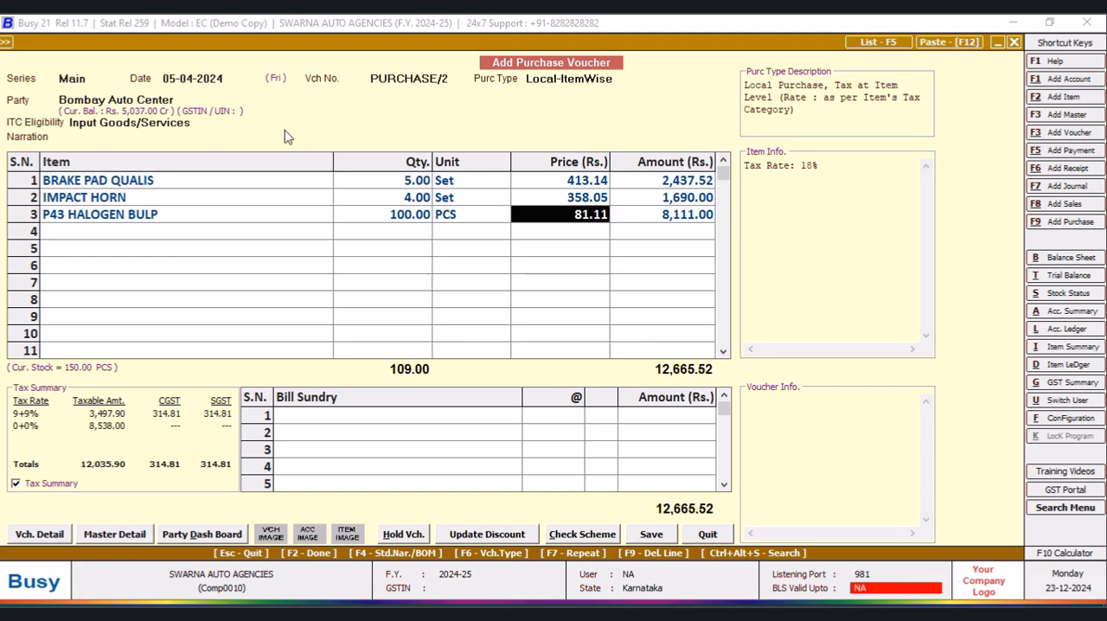
{"action": "key", "text": "Return"}
{"action": "key", "text": "Return"}
{"action": "key", "text": "Return"}
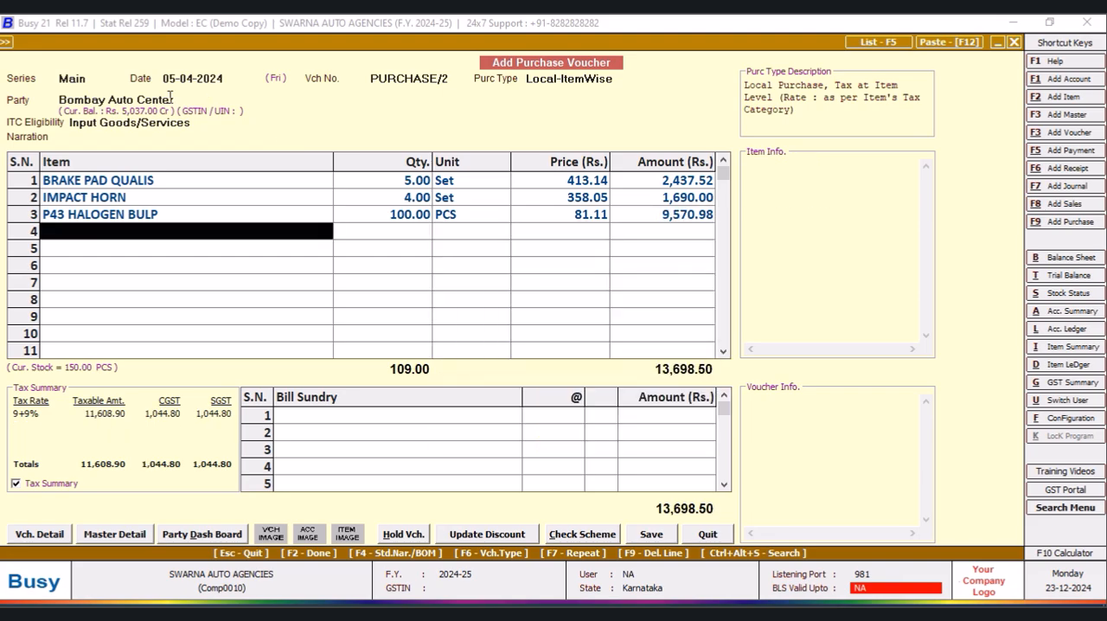
- Save the purchase voucher despite the unregistered party, accept the GST bill details, and exit voucher entry
{"action": "left_click", "coordinate": [653, 534]}
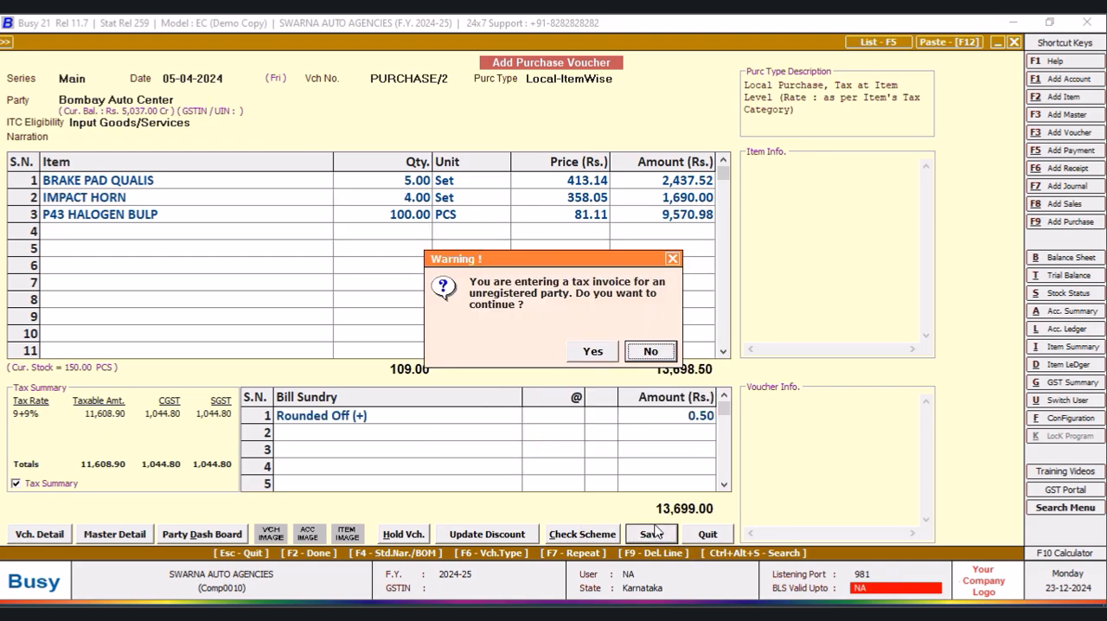
{"action": "left_click", "coordinate": [593, 352]}
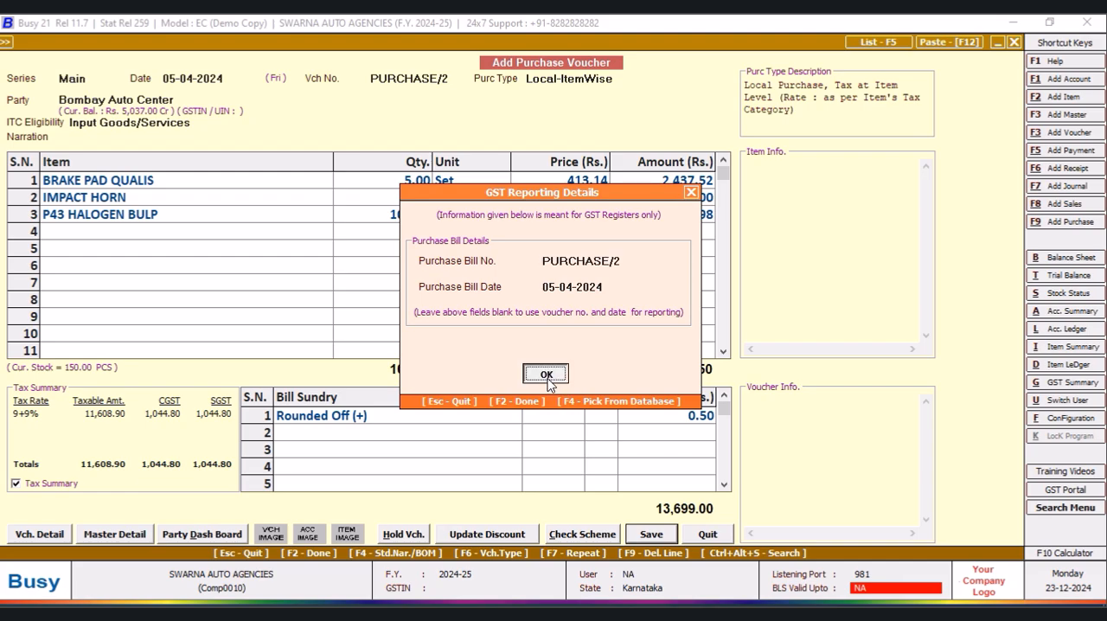
{"action": "left_click", "coordinate": [547, 374]}
{"action": "left_click", "coordinate": [550, 444]}
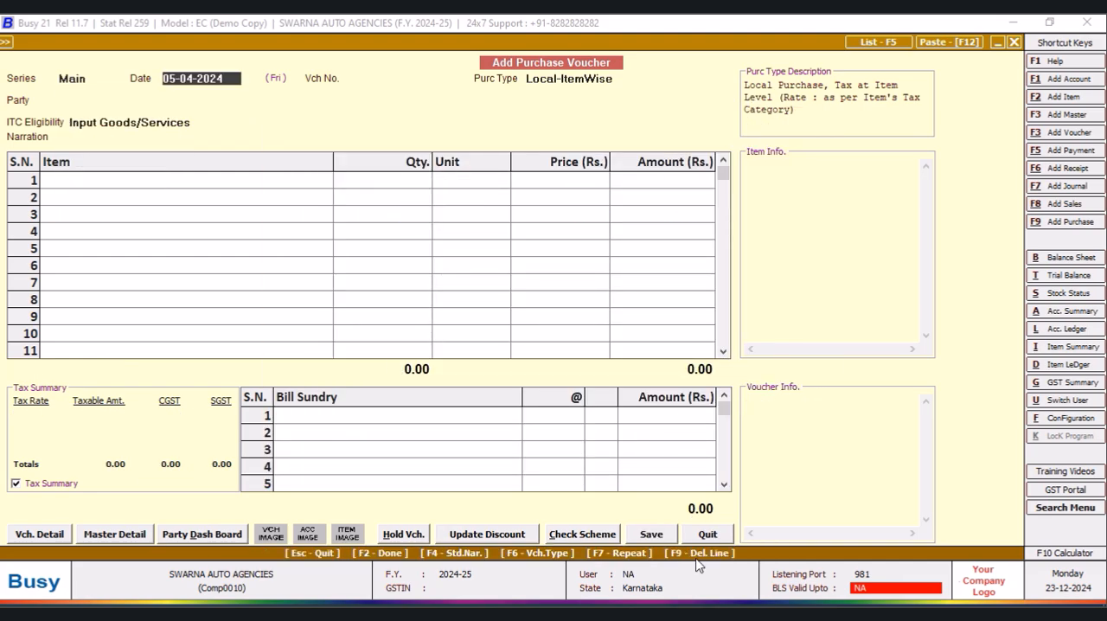
{"action": "left_click", "coordinate": [705, 534]}
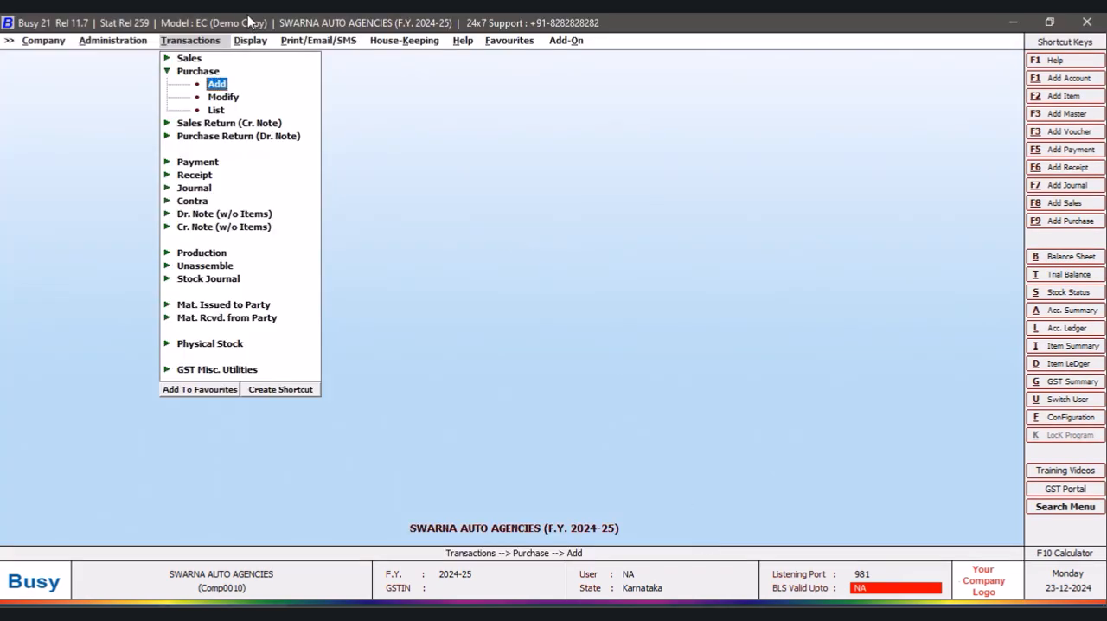
- Run the alphabetical closing stock report with balances only in the NEW DESIGN format
{"action": "left_click", "coordinate": [249, 41]}
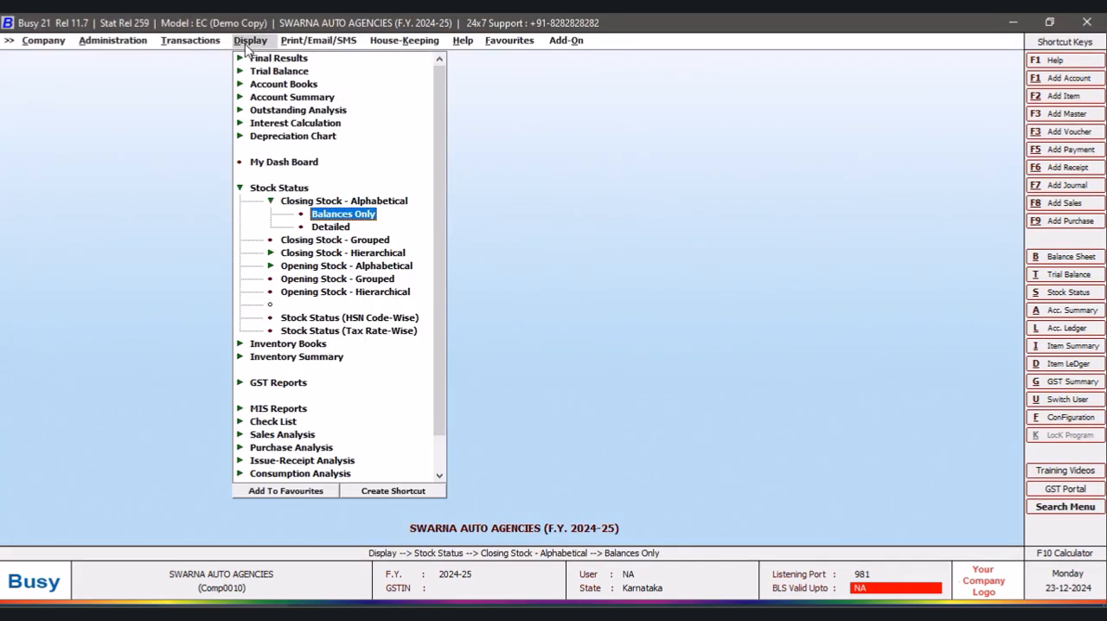
{"action": "left_click", "coordinate": [369, 220]}
{"action": "left_click", "coordinate": [520, 326]}
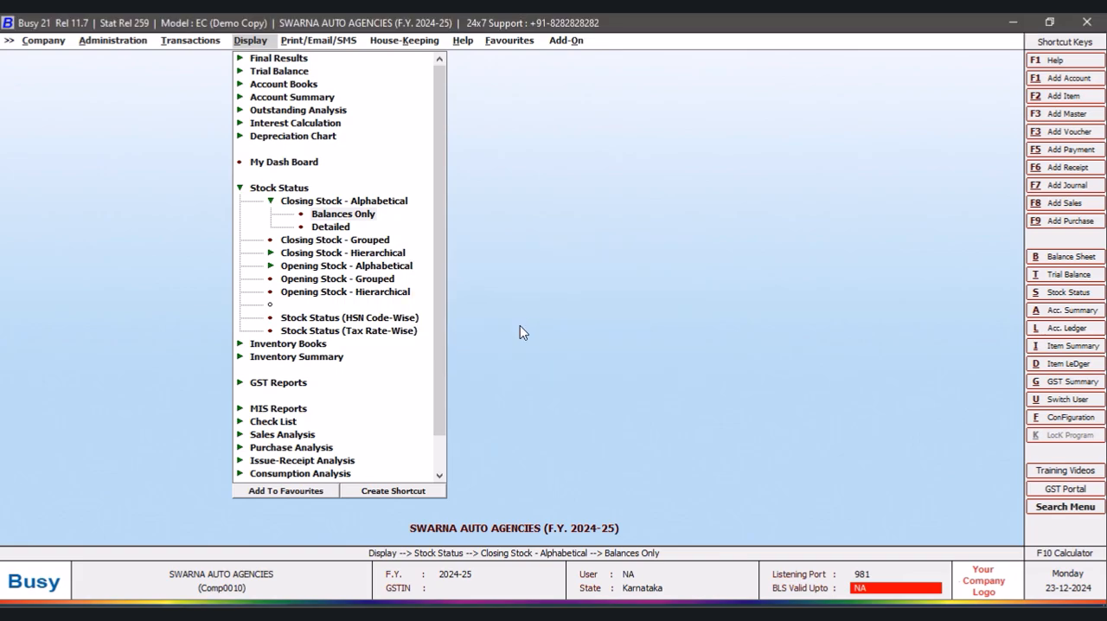
{"action": "left_click", "coordinate": [219, 129]}
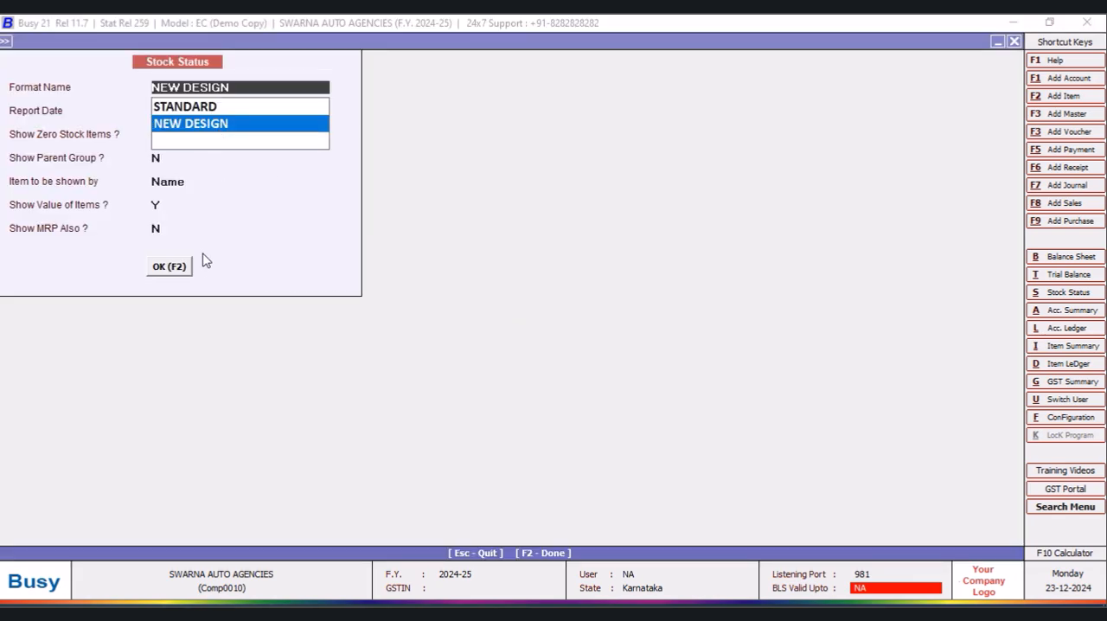
{"action": "left_click", "coordinate": [150, 271]}
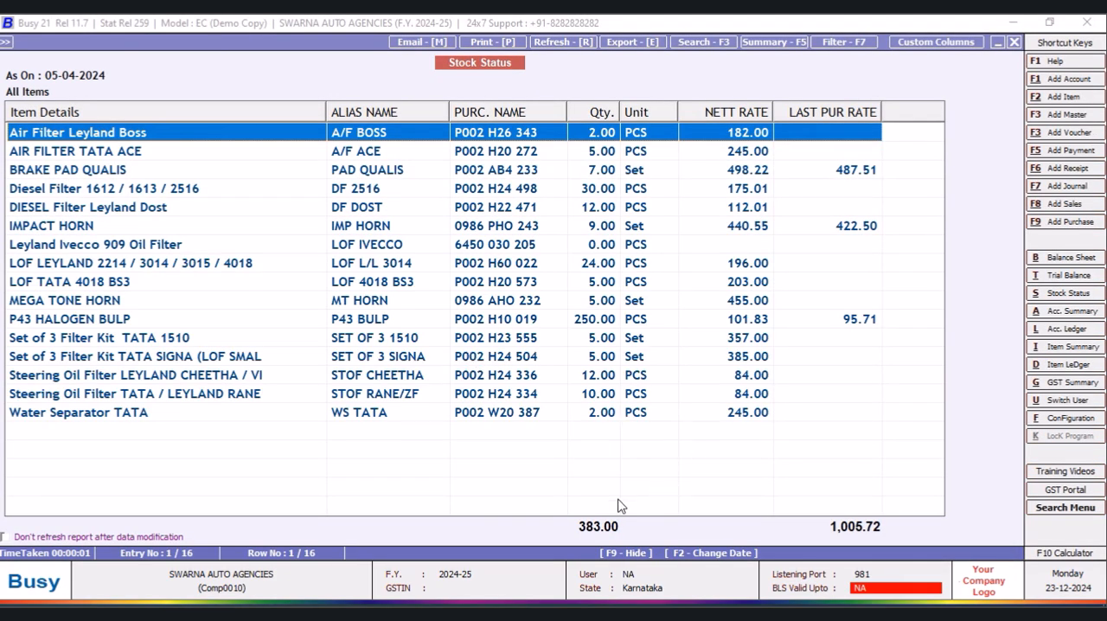
- Widen the LAST PUR RATE and NETT RATE columns and check the rates for BRAKE PAD QUALIS, IMPACT HORN and P43 HALOGEN BULP
{"action": "left_click", "coordinate": [868, 326]}
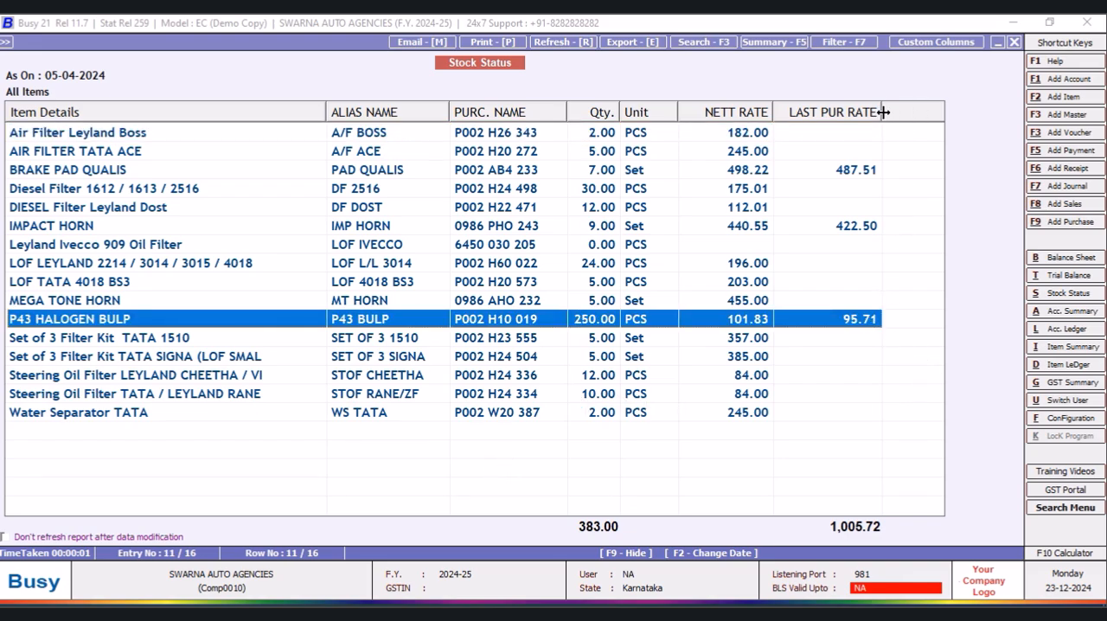
{"action": "left_click_drag", "start_coordinate": [883, 113], "coordinate": [942, 113]}
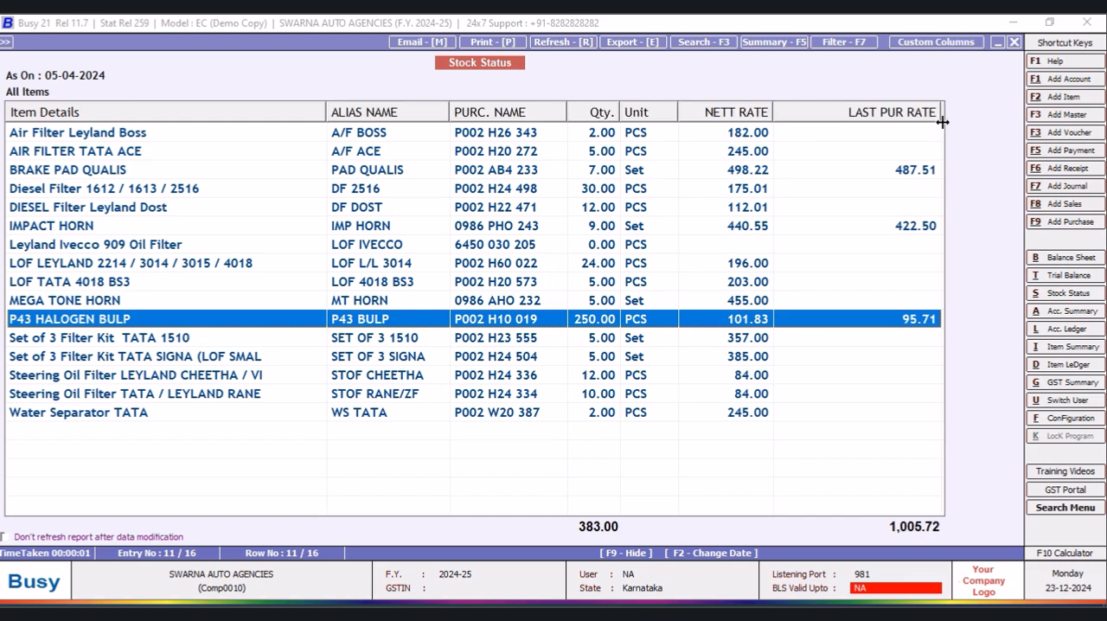
{"action": "left_click", "coordinate": [916, 228]}
{"action": "left_click", "coordinate": [905, 174]}
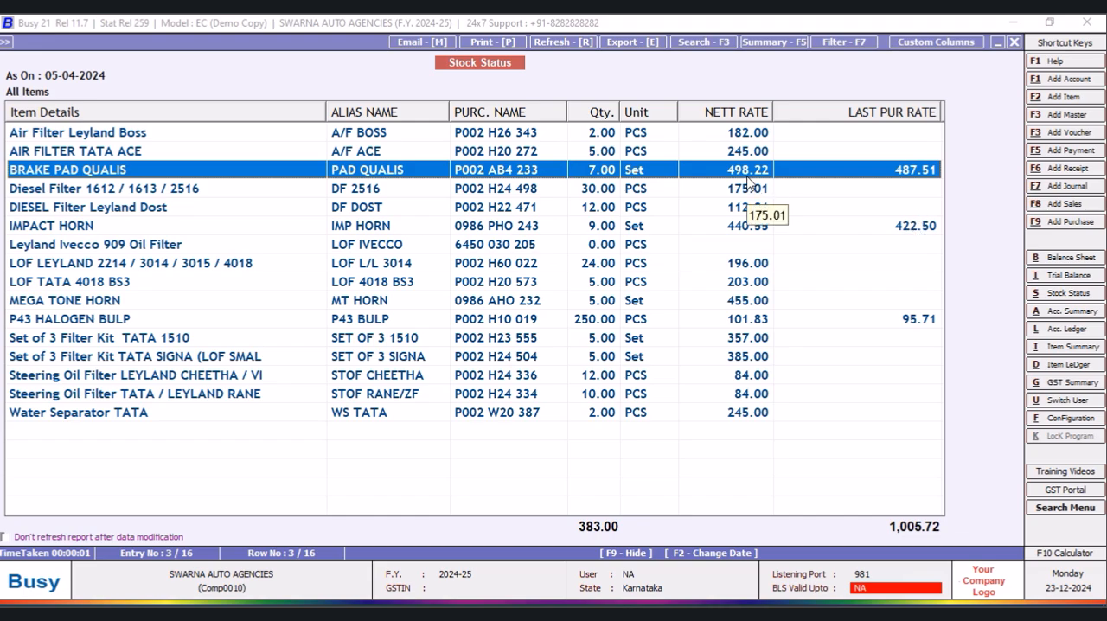
{"action": "mouse_move", "coordinate": [773, 113]}
{"action": "left_mouse_down"}
{"action": "mouse_move", "coordinate": [788, 117]}
{"action": "mouse_move", "coordinate": [773, 113]}
{"action": "left_mouse_up"}
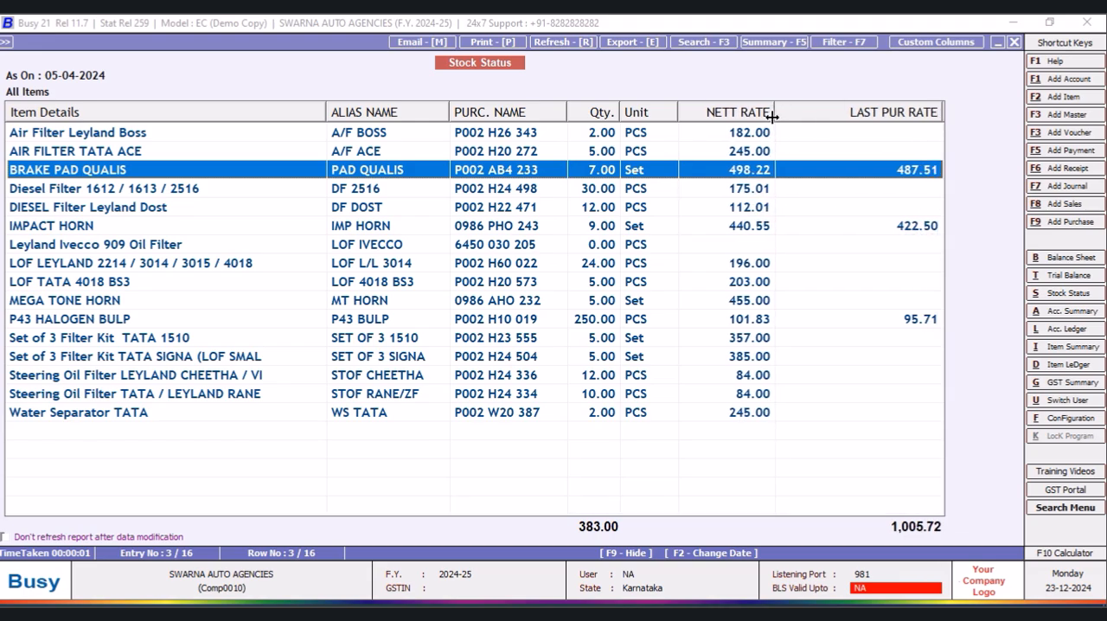
{"action": "left_click", "coordinate": [932, 230]}
{"action": "left_click", "coordinate": [922, 324]}
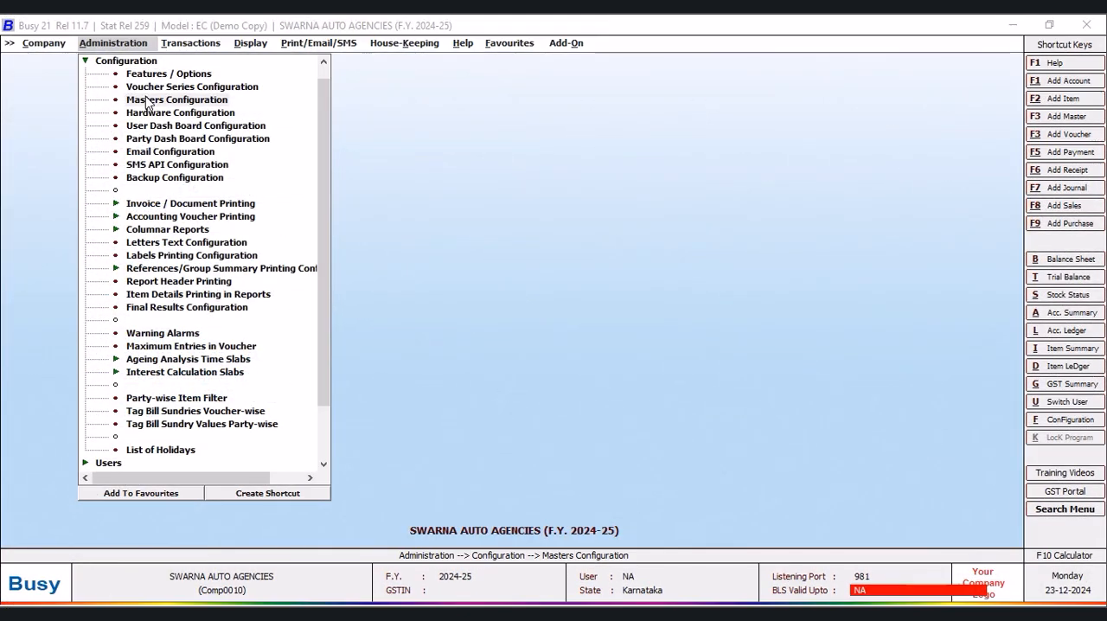
- In the Item masters configuration, add one optional Text field named Extended Item Name without a master database
{"action": "left_click", "coordinate": [141, 100]}
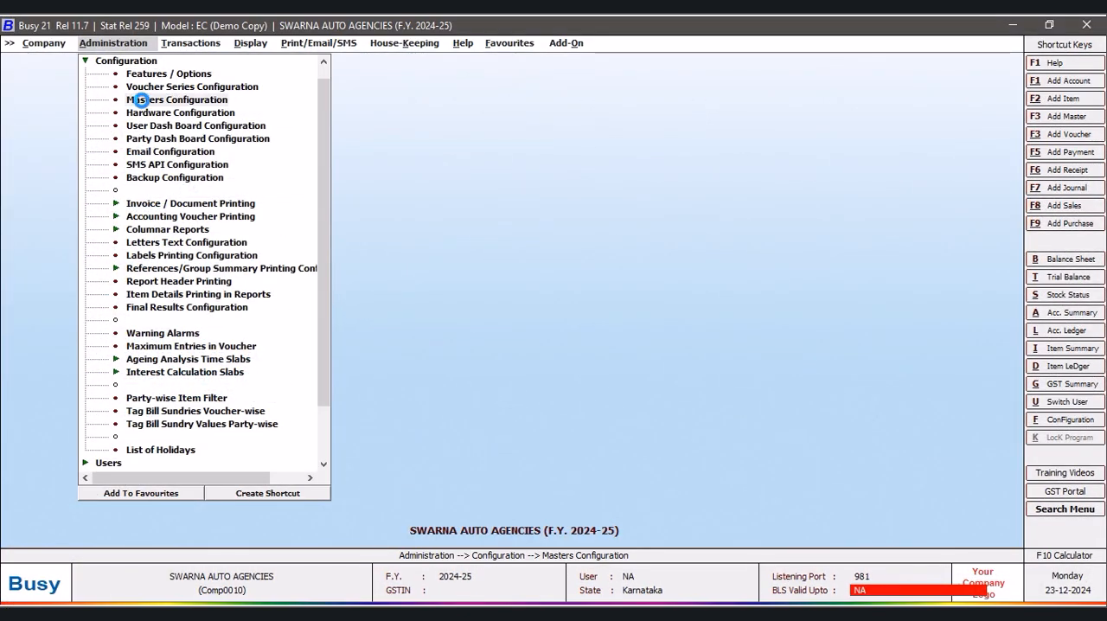
{"action": "key", "text": "Return"}
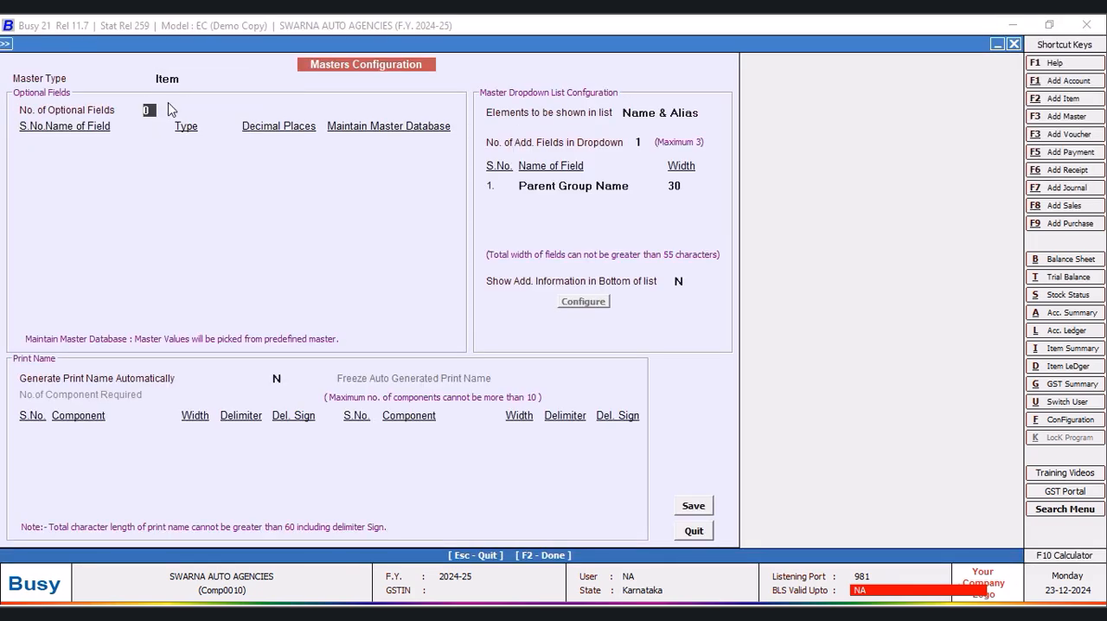
{"action": "type", "text": "1"}
{"action": "key", "text": "Return"}
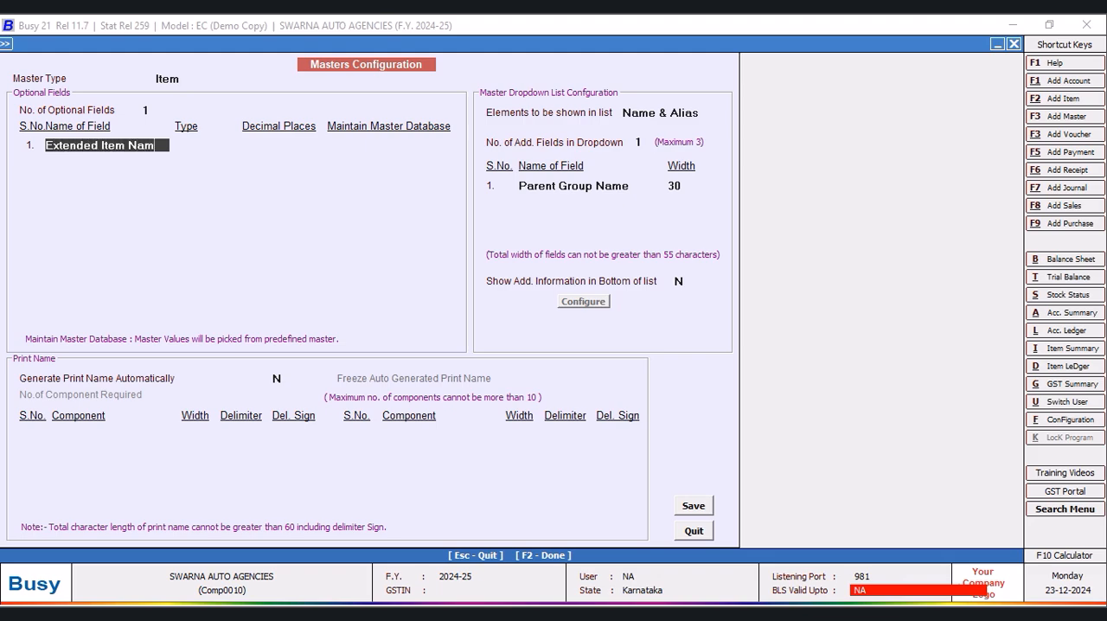
{"action": "key", "text": "Return"}
{"action": "key", "text": "Return"}
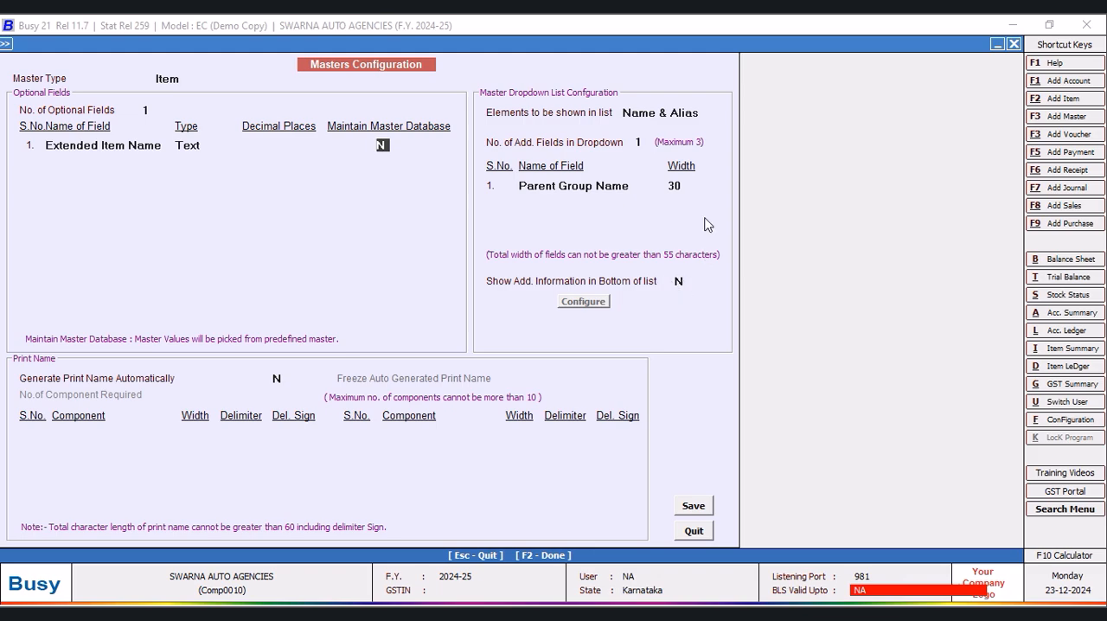
{"action": "key", "text": "Return"}
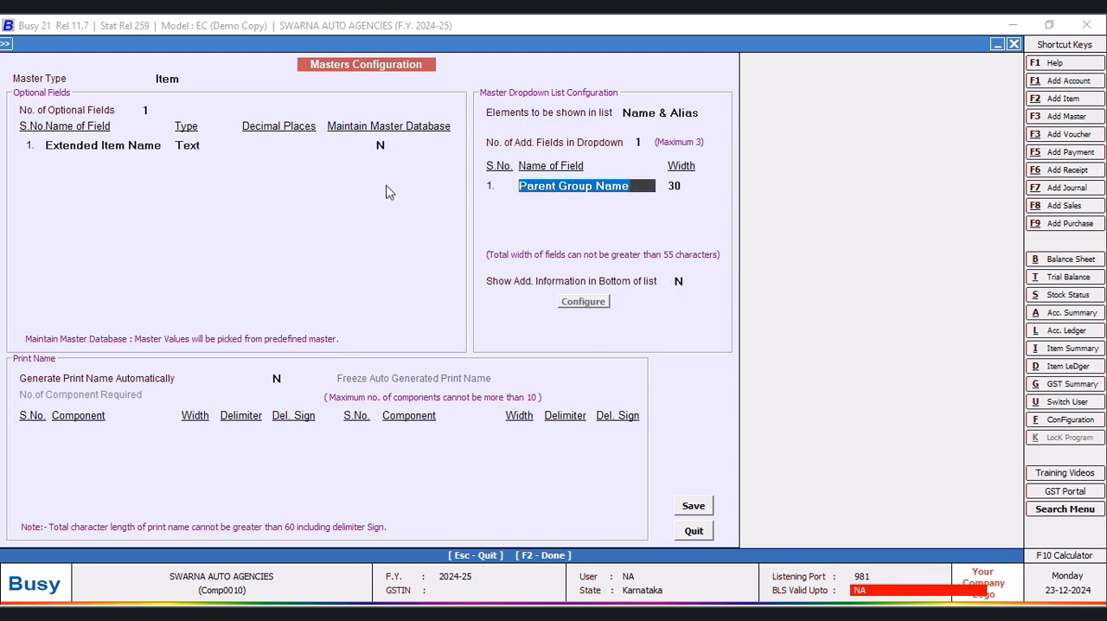
- Choose Optional Field1 as the first additional field of the item dropdown list and edit its width
{"action": "type", "text": "item"}
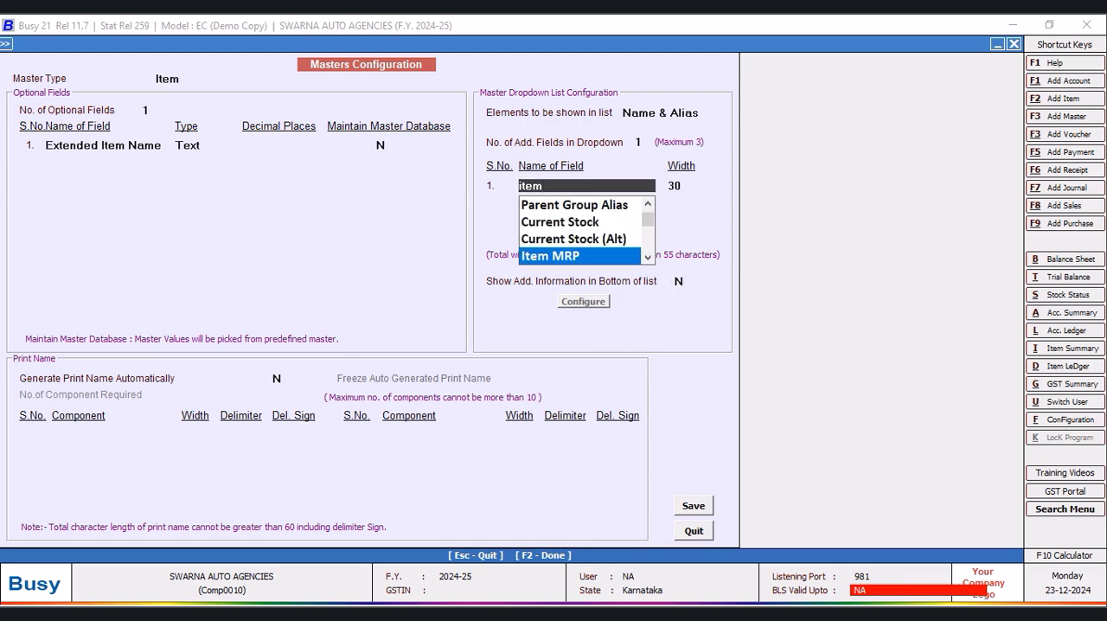
{"action": "key", "text": "Down"}
{"action": "key", "text": "Down"}
{"action": "key", "text": "Down"}
{"action": "key", "text": "Up"}
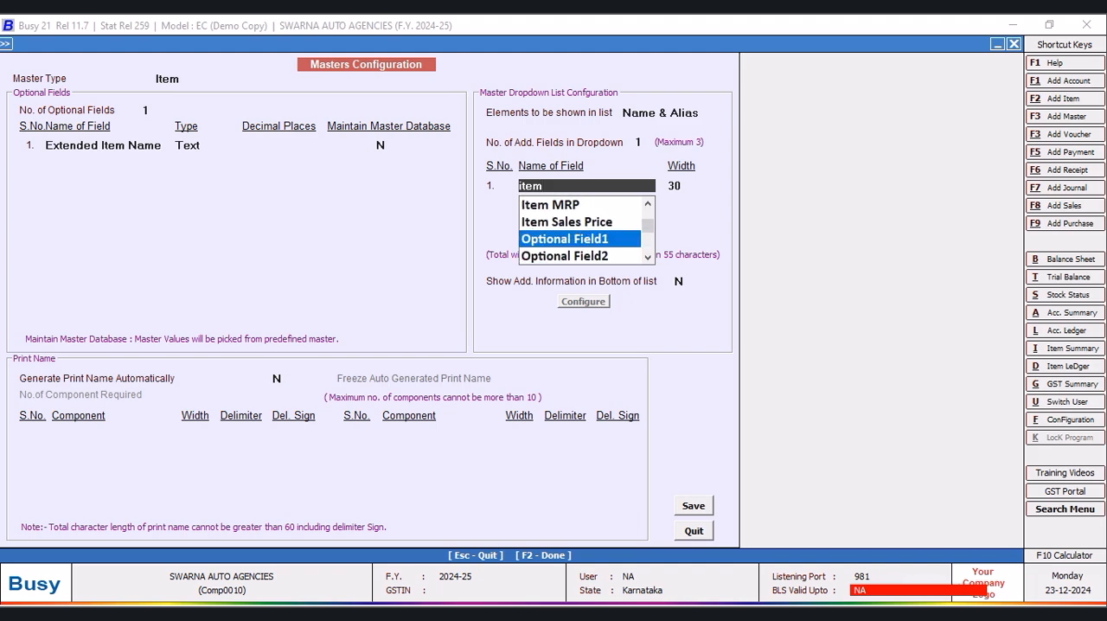
{"action": "key", "text": "Return"}
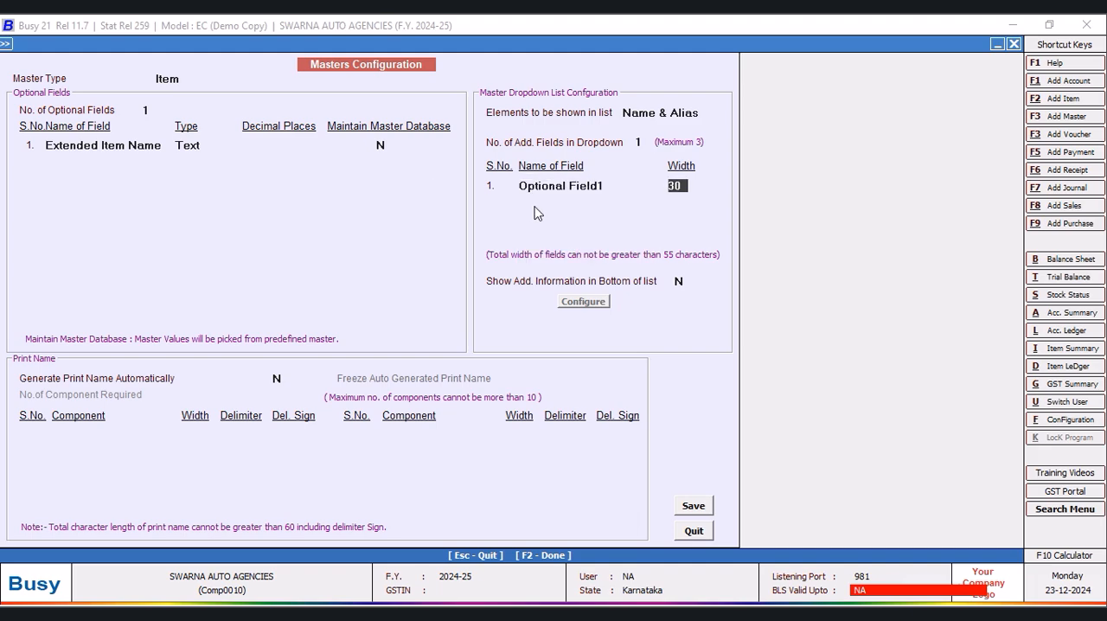
{"action": "type", "text": "2"}
{"action": "key", "text": "Return"}
- Configure two additional item dropdown fields: Optional Field1 with width 20 and Current Stock with width 15
{"action": "left_click", "coordinate": [641, 142]}
{"action": "type", "text": "2"}
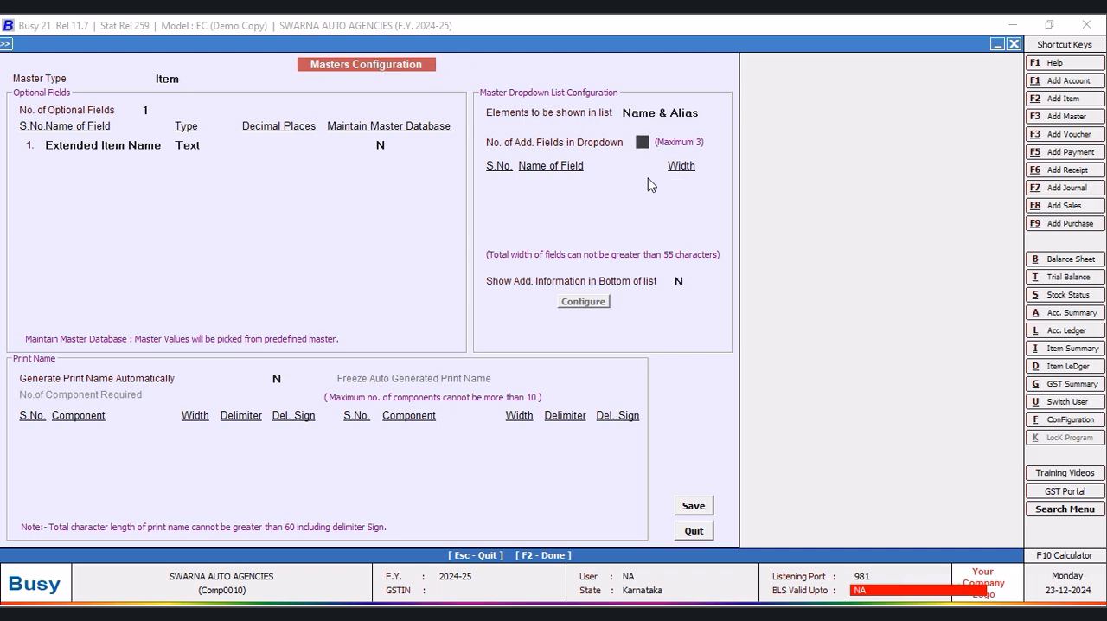
{"action": "key", "text": "Return"}
{"action": "key", "text": "Return"}
{"action": "key", "text": "Return"}
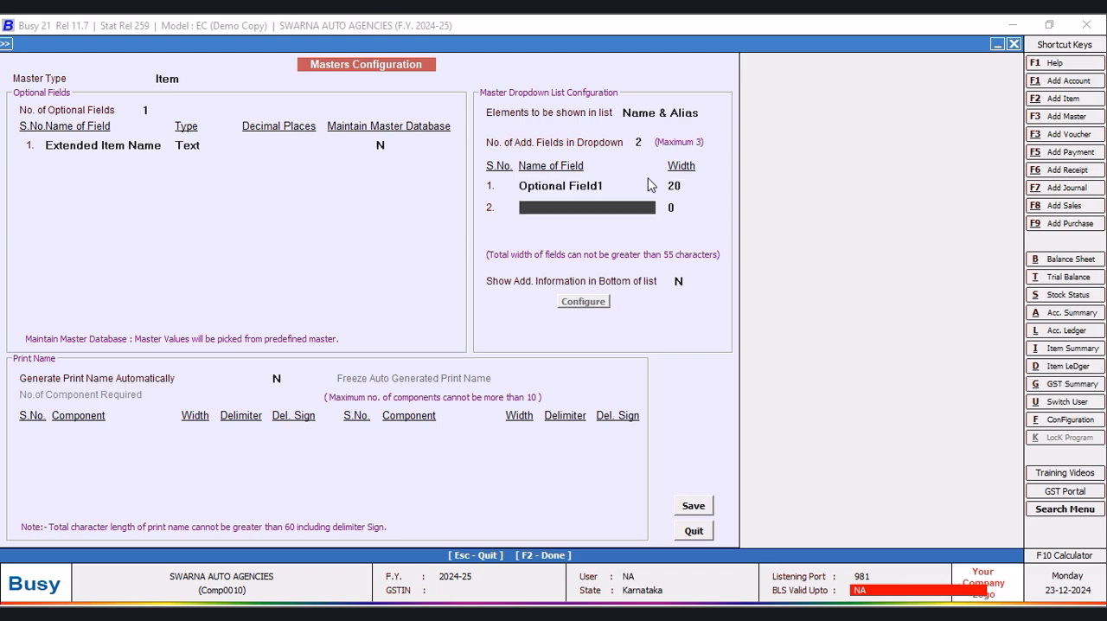
{"action": "type", "text": "c"}
{"action": "key", "text": "Return"}
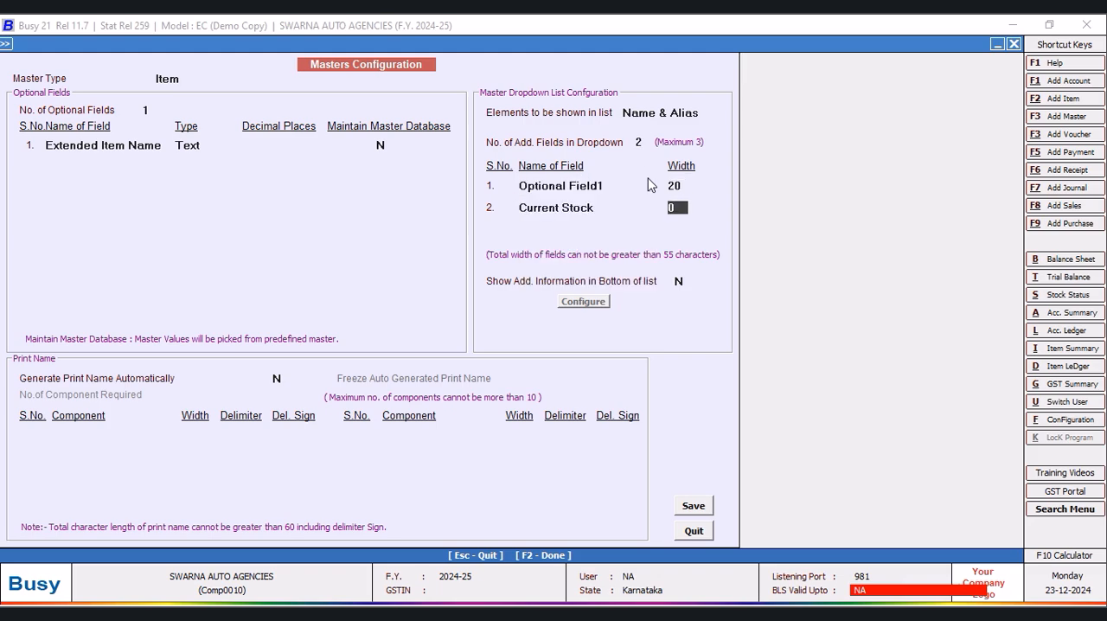
{"action": "type", "text": "15"}
{"action": "key", "text": "Return"}
- Save the Item masters configuration, regenerate the master help files and close the configuration
{"action": "left_click", "coordinate": [693, 507]}
{"action": "left_click", "coordinate": [608, 361]}
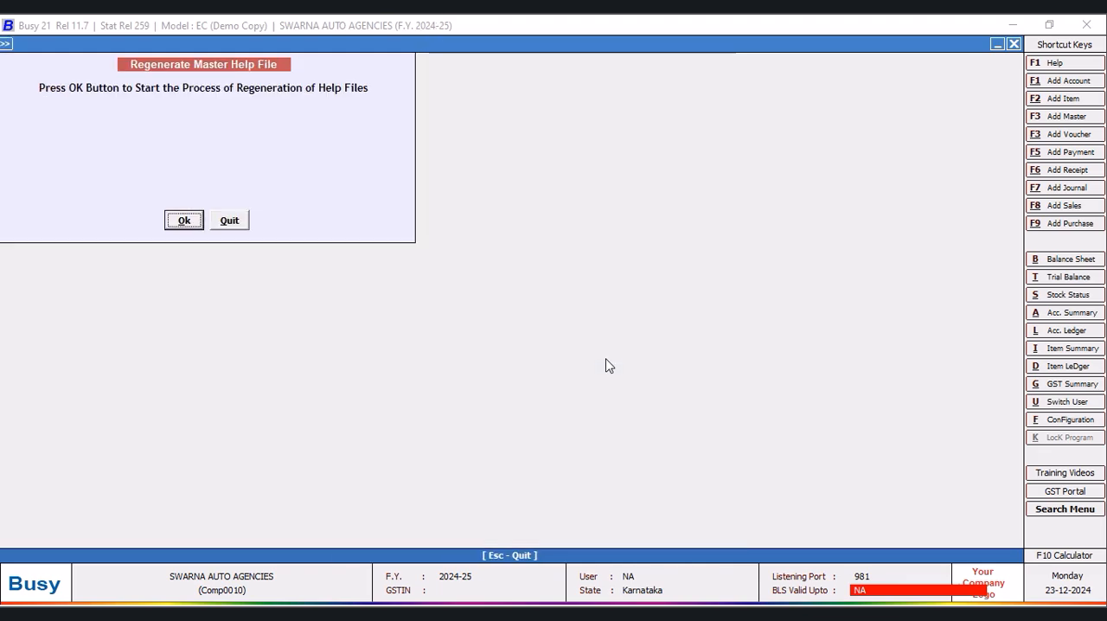
{"action": "left_click", "coordinate": [184, 222]}
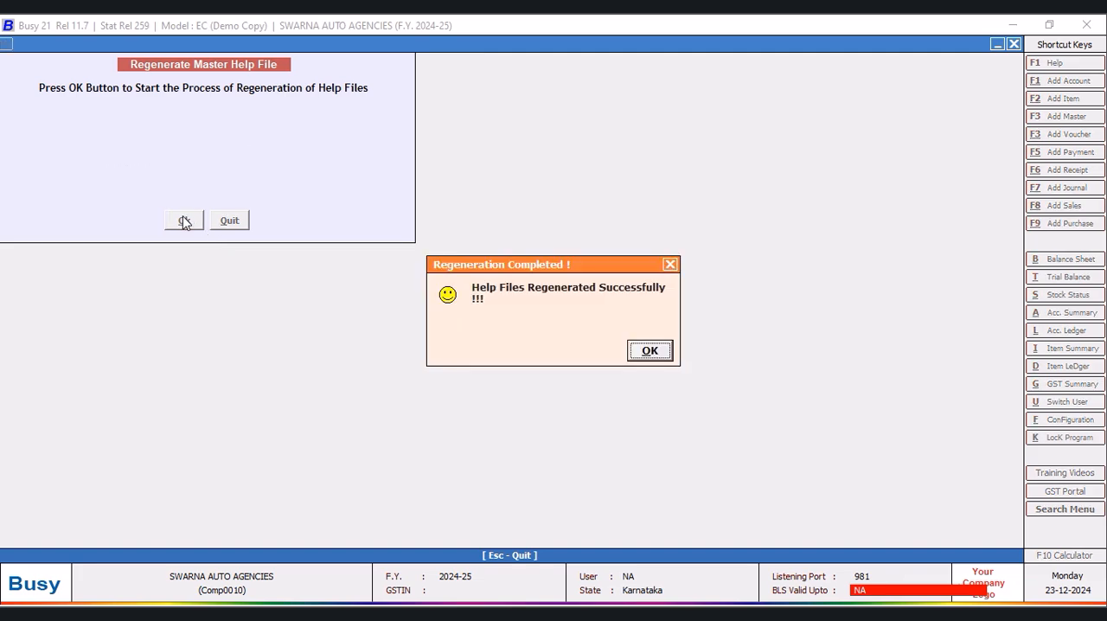
{"action": "left_click", "coordinate": [649, 353]}
{"action": "left_click", "coordinate": [706, 537]}
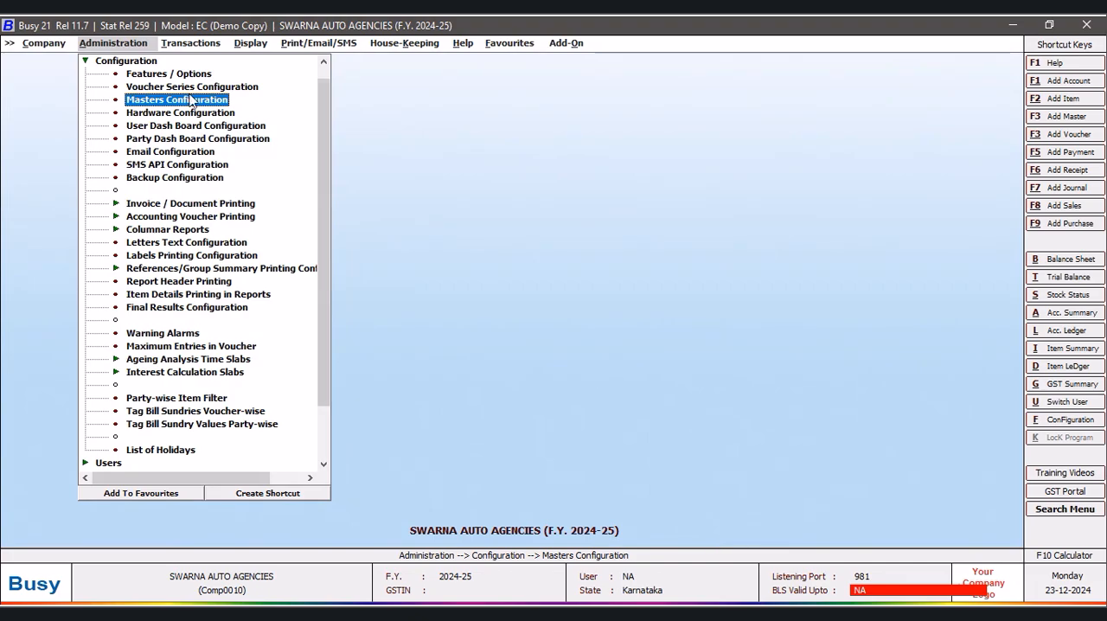
- Open the item master Steering Oil Filter LEYLAND CHEETHA / VI for modification
{"action": "left_click", "coordinate": [84, 61]}
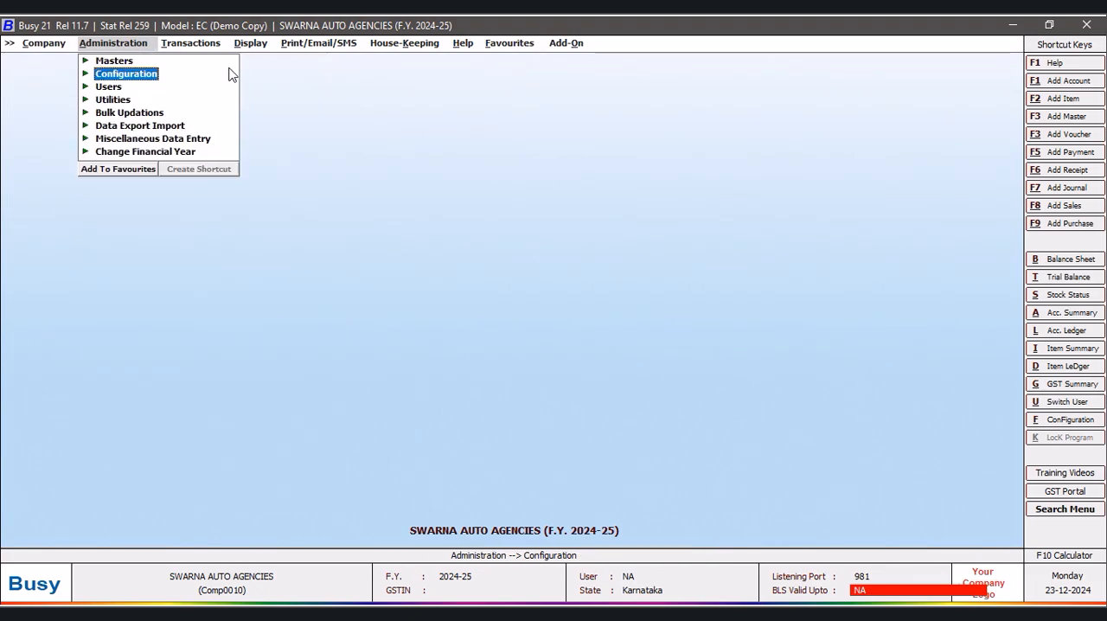
{"action": "double_click", "coordinate": [108, 62]}
{"action": "double_click", "coordinate": [172, 152]}
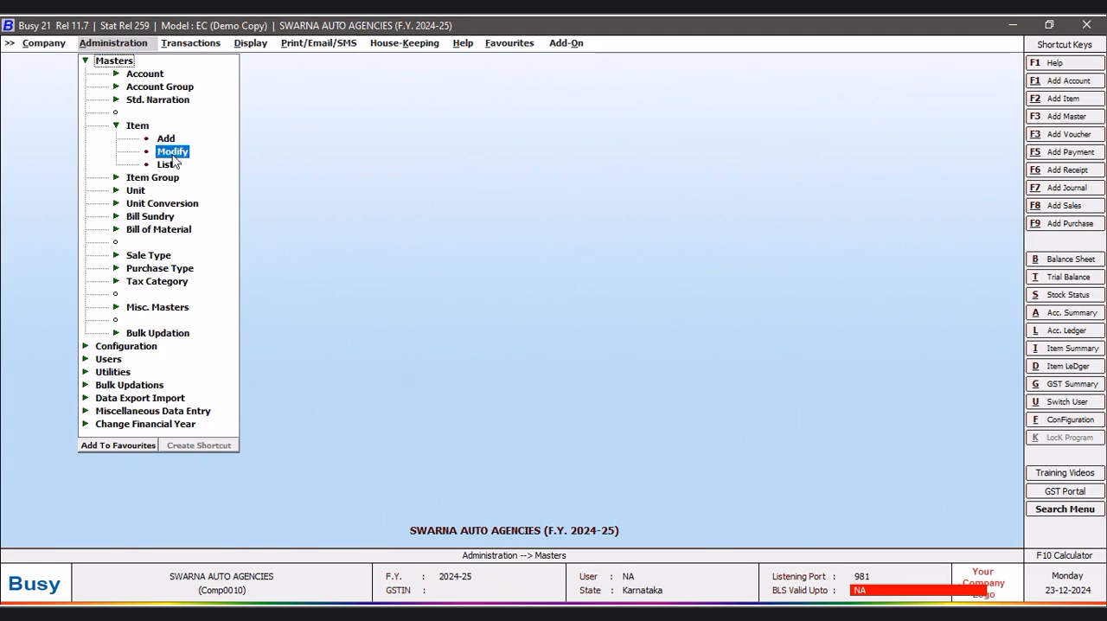
{"action": "type", "text": "st"}
{"action": "key", "text": "Return"}
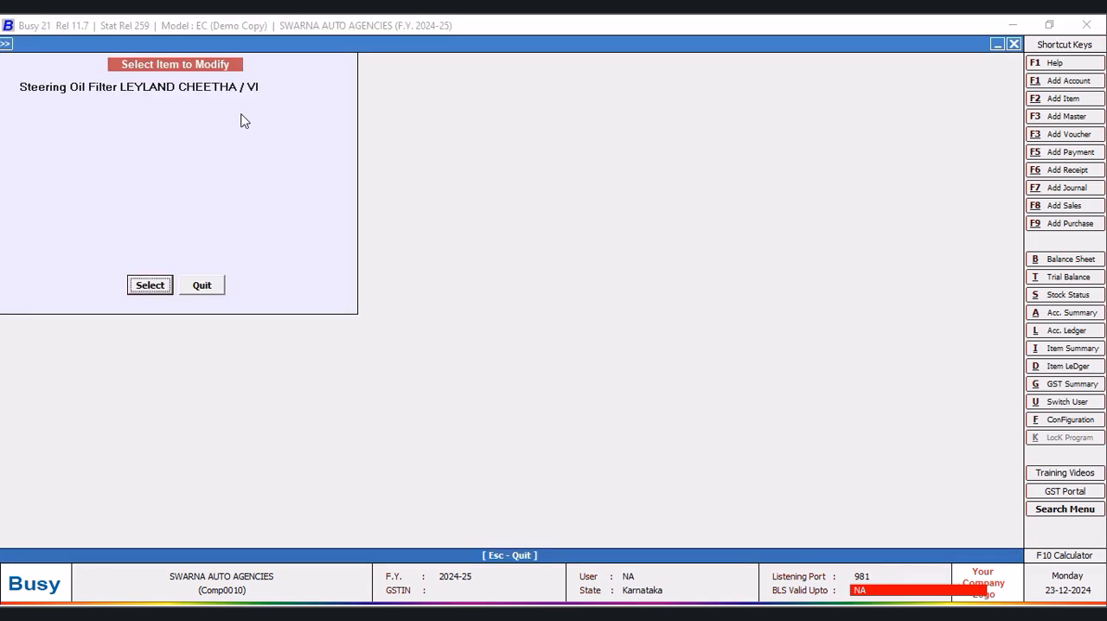
{"action": "left_click", "coordinate": [149, 290]}
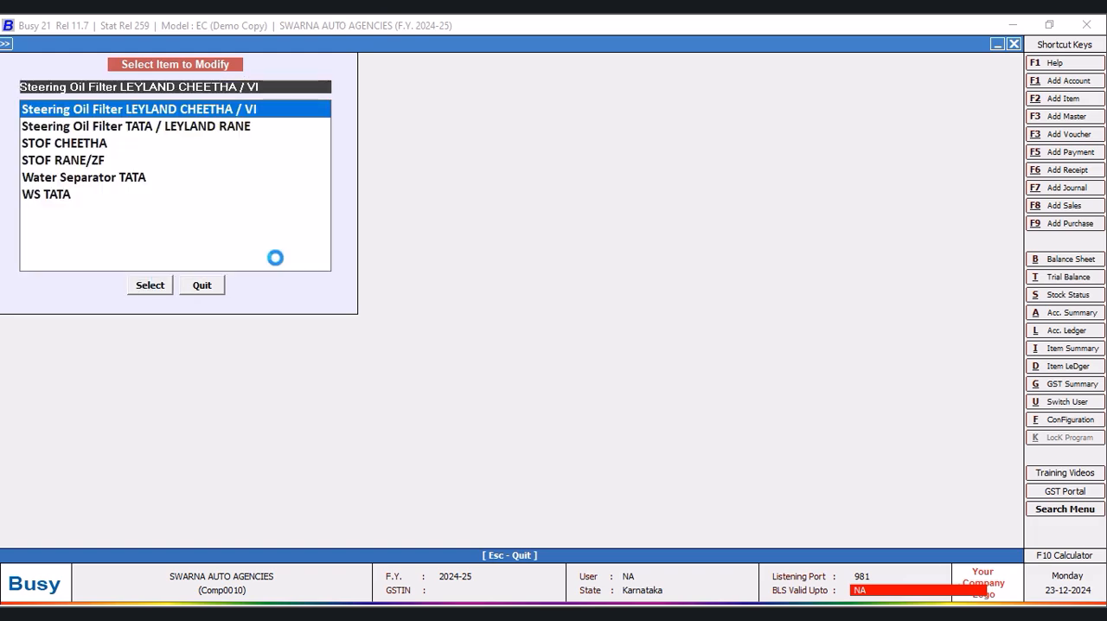
{"action": "key", "text": "Return"}
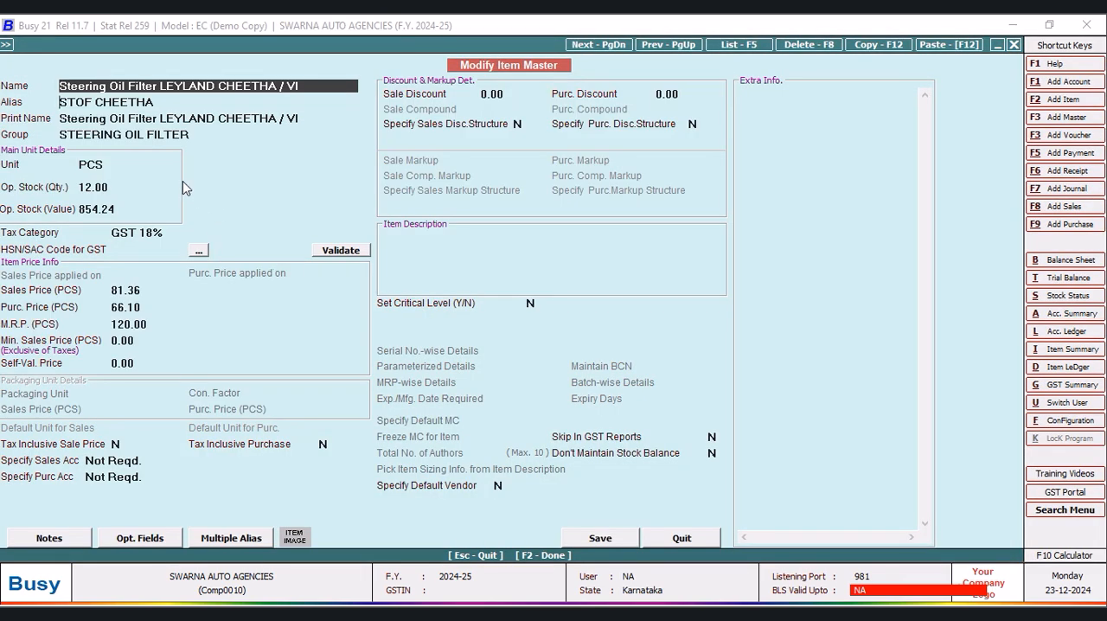
- Set the item's Extended Item Name to KING and save the item master
{"action": "key", "text": "Return"}
{"action": "key", "text": "Return"}
{"action": "key", "text": "Return"}
{"action": "key", "text": "Return"}
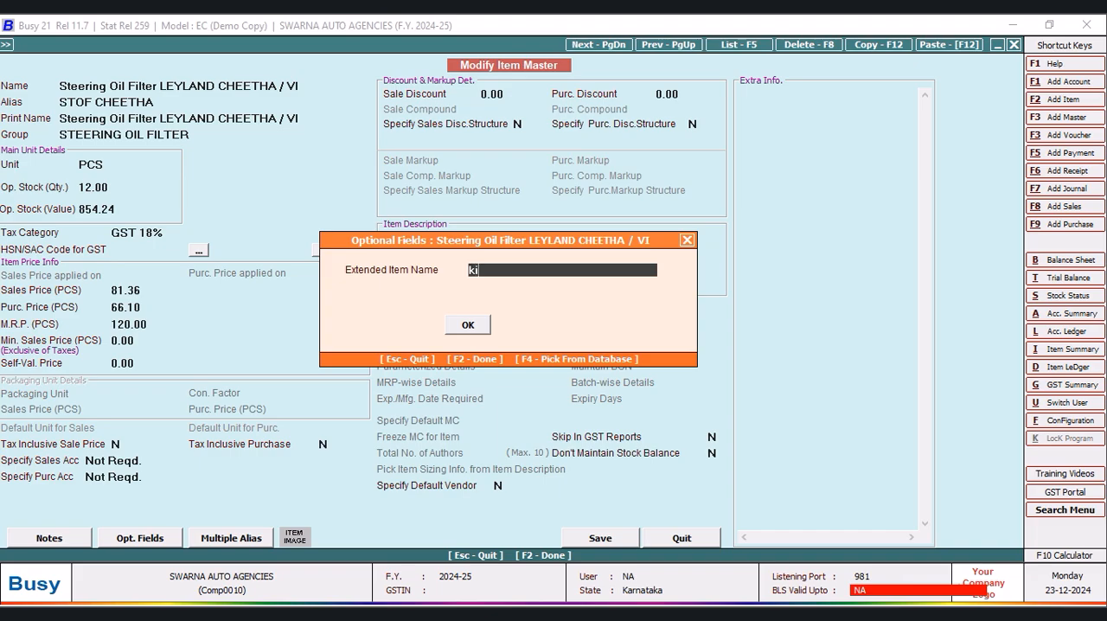
{"action": "type", "text": "KING"}
{"action": "key", "text": "Return"}
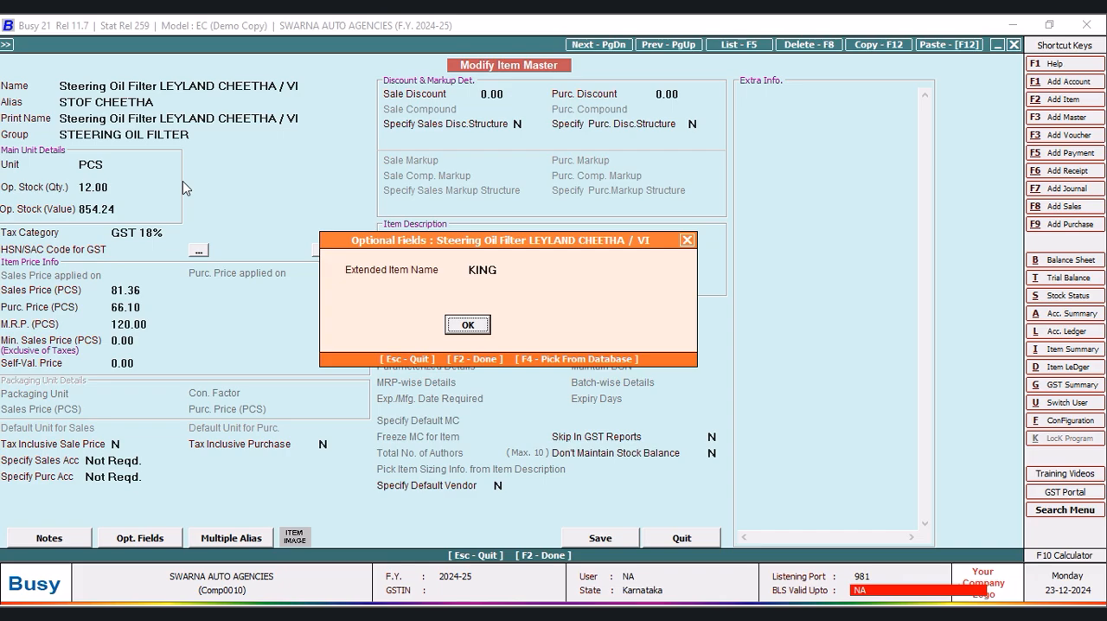
{"action": "left_click", "coordinate": [481, 325]}
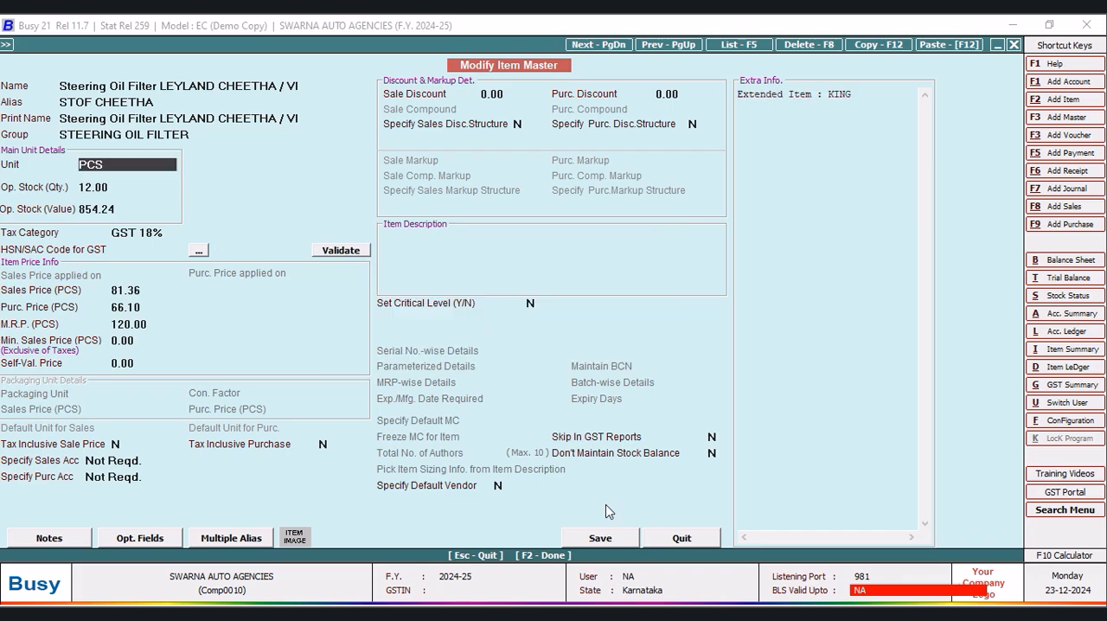
{"action": "left_click", "coordinate": [605, 540]}
{"action": "left_click", "coordinate": [594, 355]}
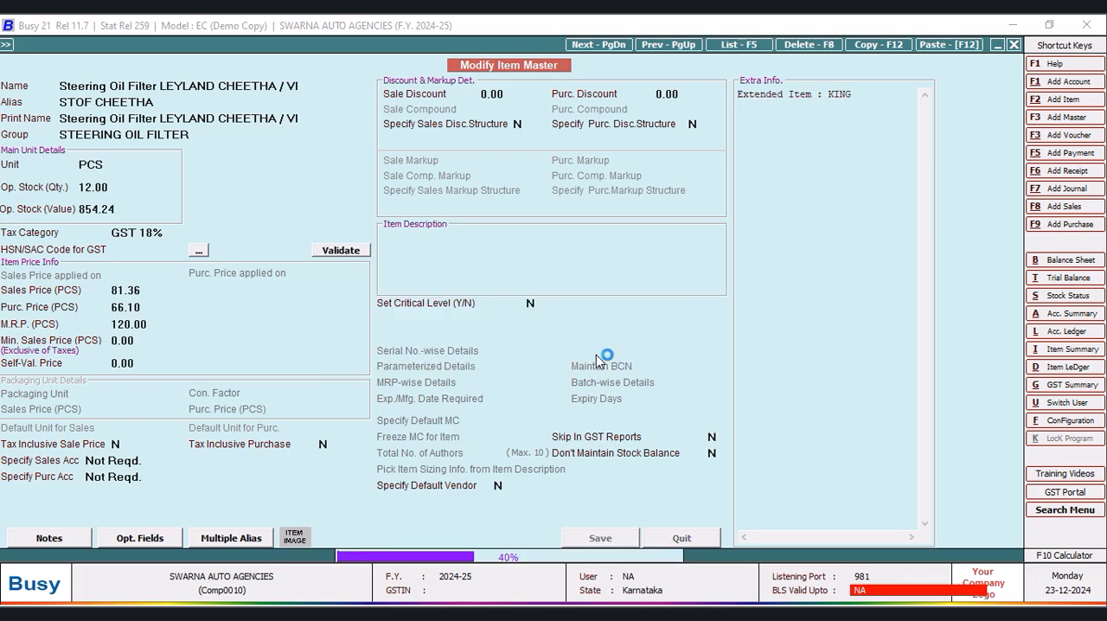
- Set the Extended Item Name of Steering Oil Filter TATA / LEYLAND RANE to /ZF, save it and leave item modification
{"action": "left_click", "coordinate": [232, 130]}
{"action": "left_click", "coordinate": [161, 287]}
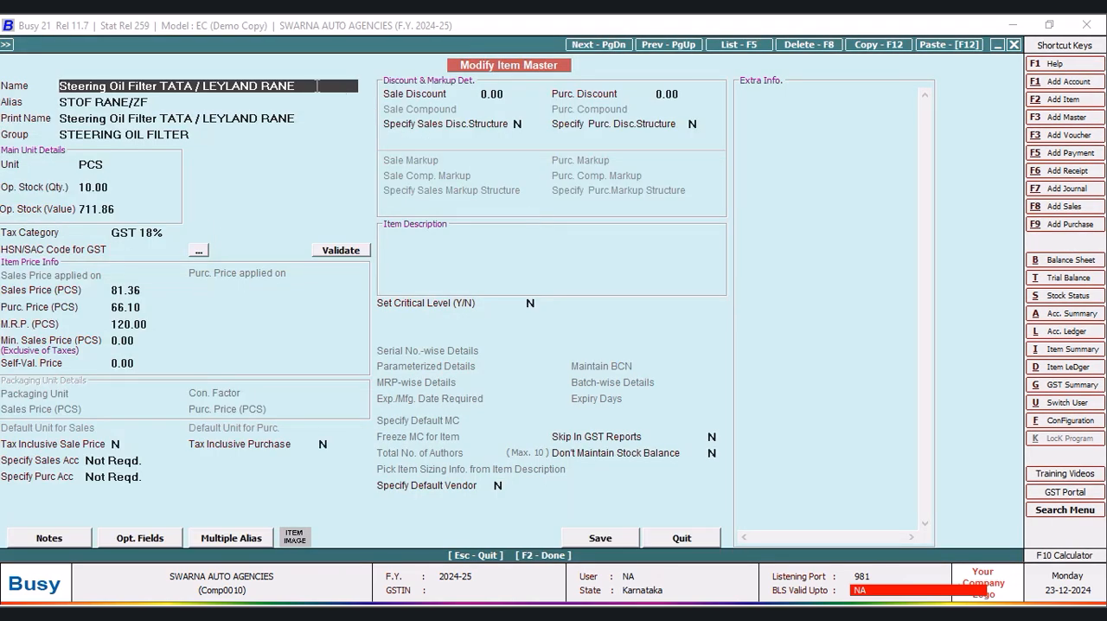
{"action": "key", "text": "Return"}
{"action": "key", "text": "Return"}
{"action": "key", "text": "Return"}
{"action": "key", "text": "Return"}
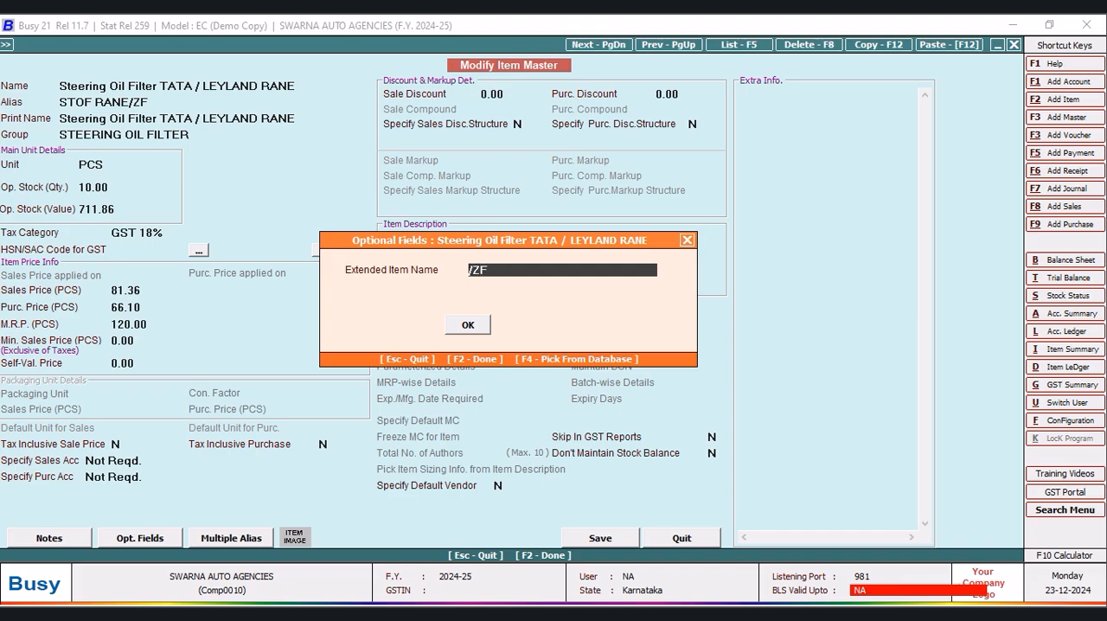
{"action": "left_click", "coordinate": [465, 325]}
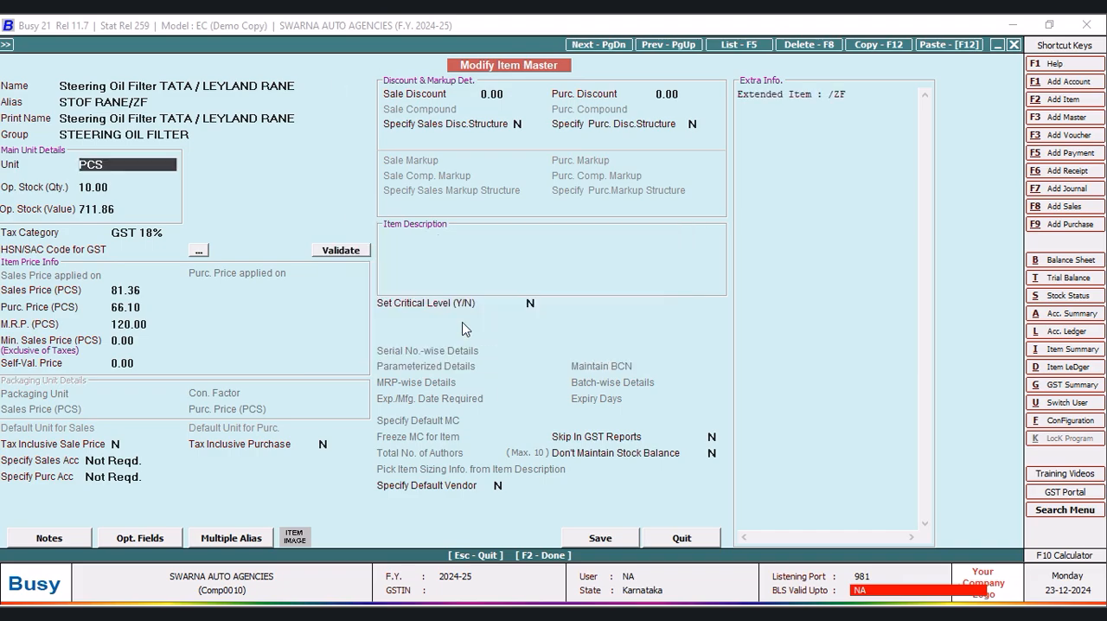
{"action": "left_click", "coordinate": [608, 539]}
{"action": "left_click", "coordinate": [606, 355]}
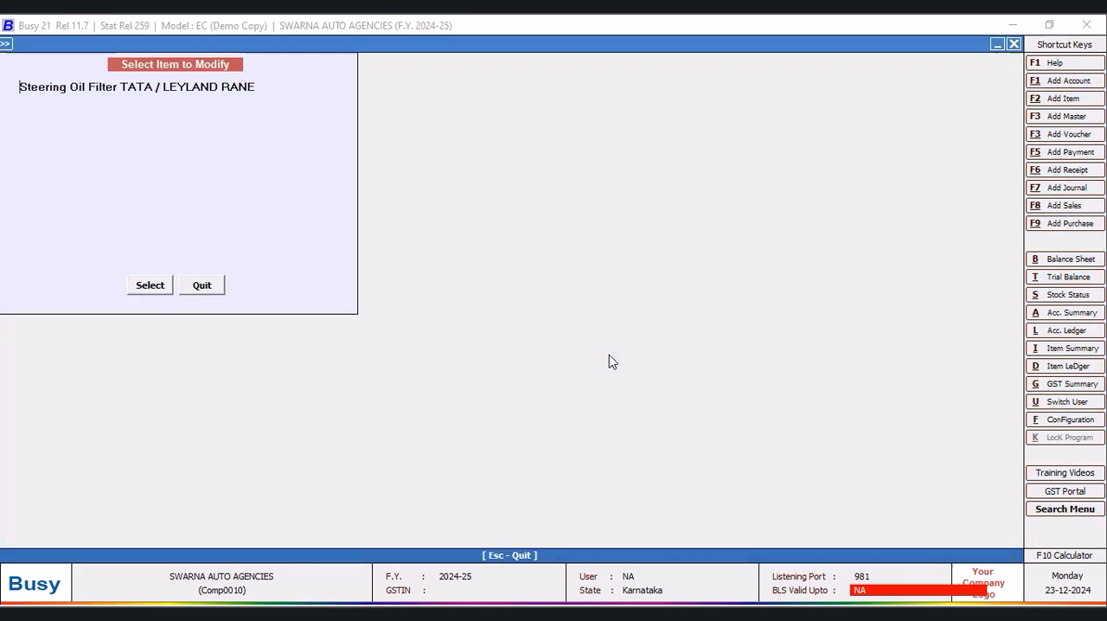
{"action": "left_click", "coordinate": [202, 286]}
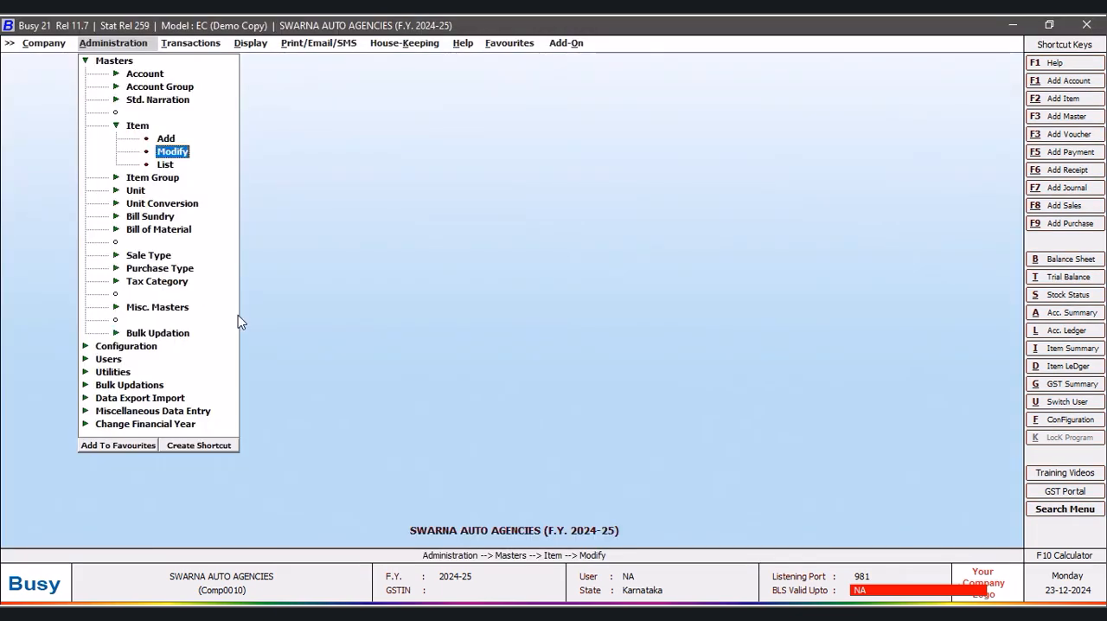
- Show the list of items on screen in Standard Format, check it for cut-off item names and close it
{"action": "left_click", "coordinate": [166, 164]}
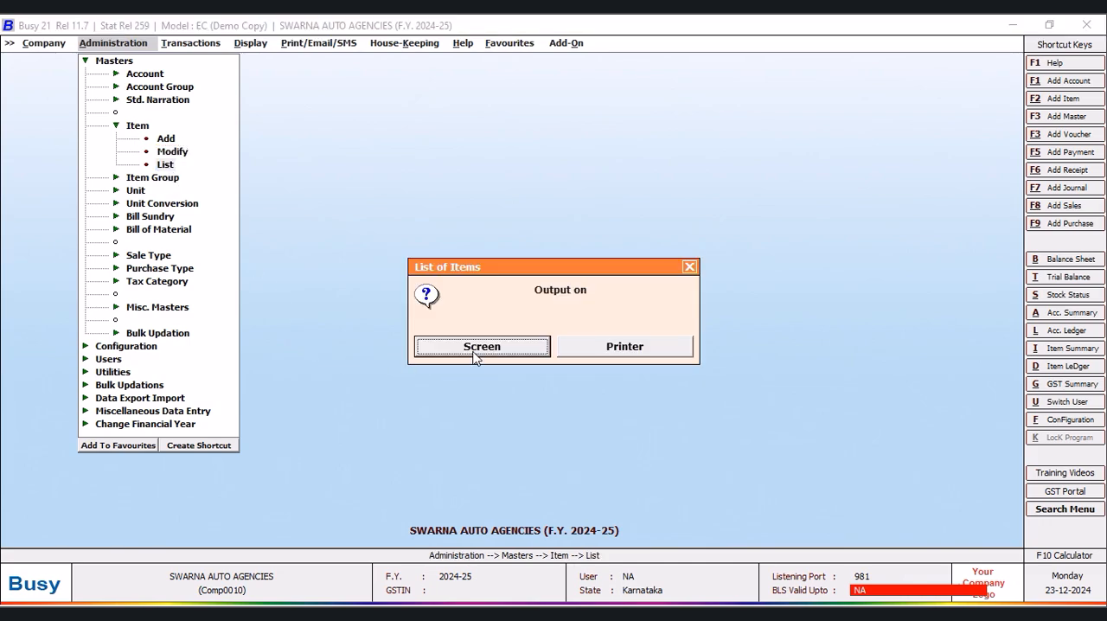
{"action": "left_click", "coordinate": [477, 349]}
{"action": "left_click", "coordinate": [473, 348]}
{"action": "left_click", "coordinate": [473, 348]}
{"action": "left_click", "coordinate": [204, 184]}
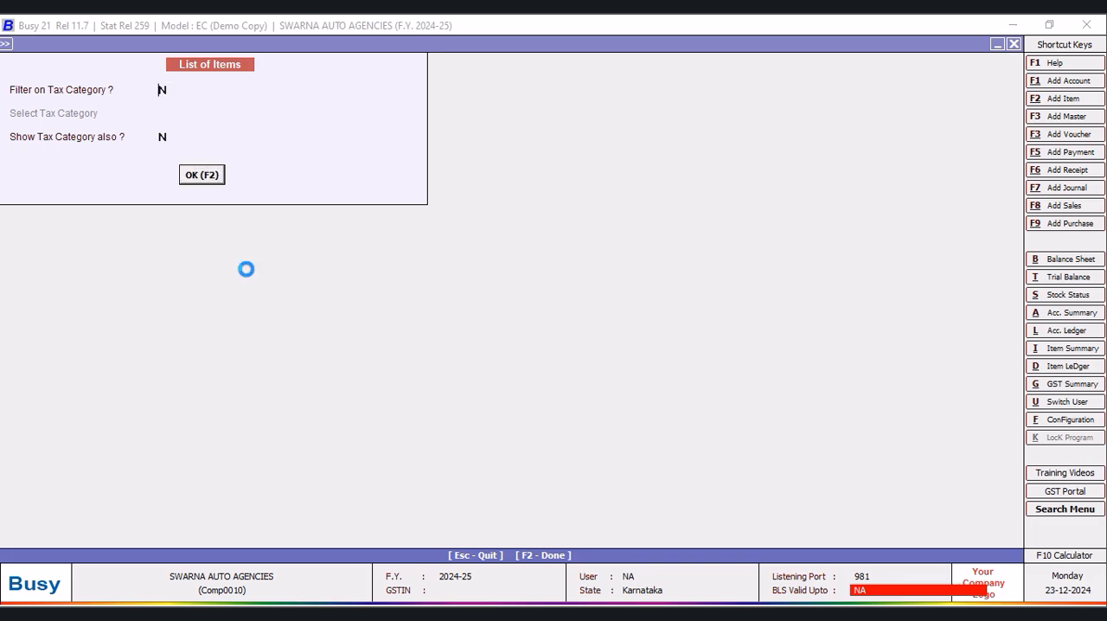
{"action": "key", "text": "Return"}
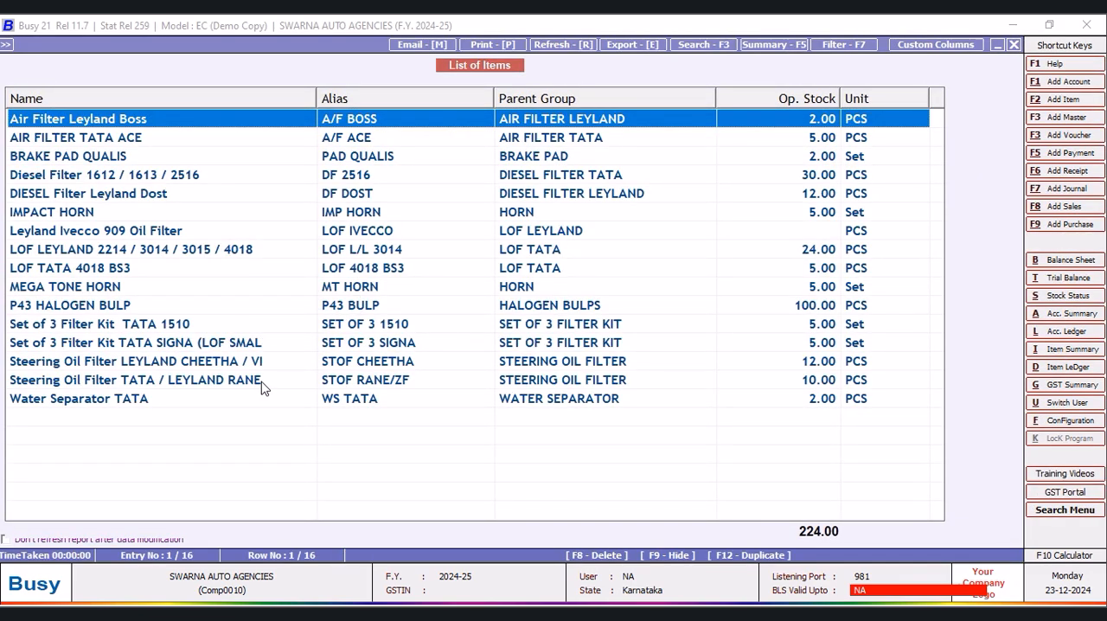
{"action": "left_click", "coordinate": [249, 346]}
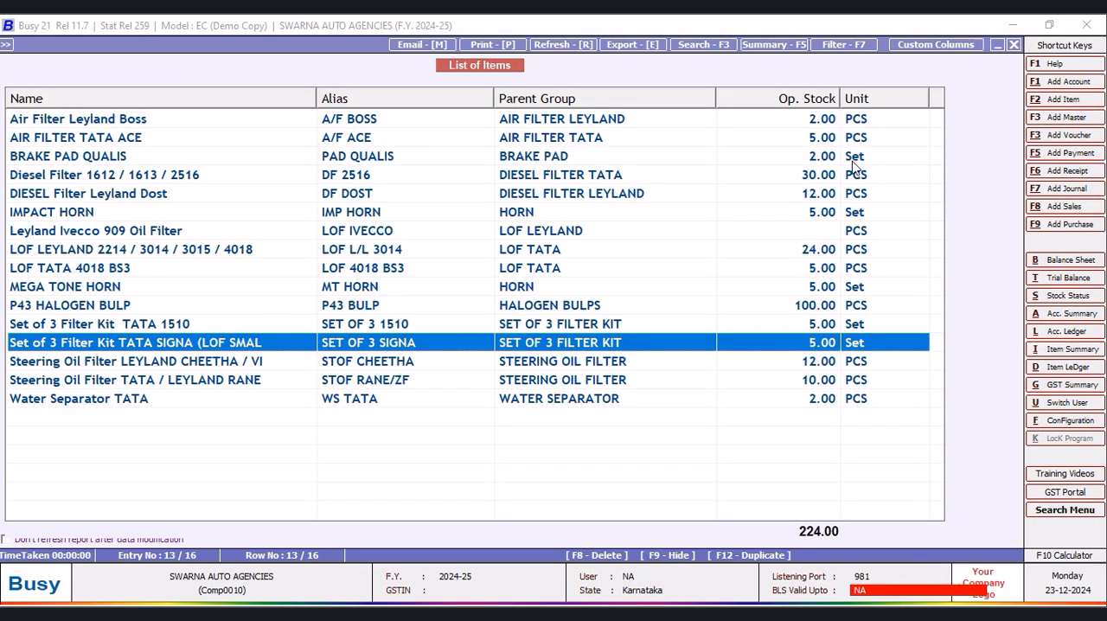
{"action": "left_click", "coordinate": [1016, 45]}
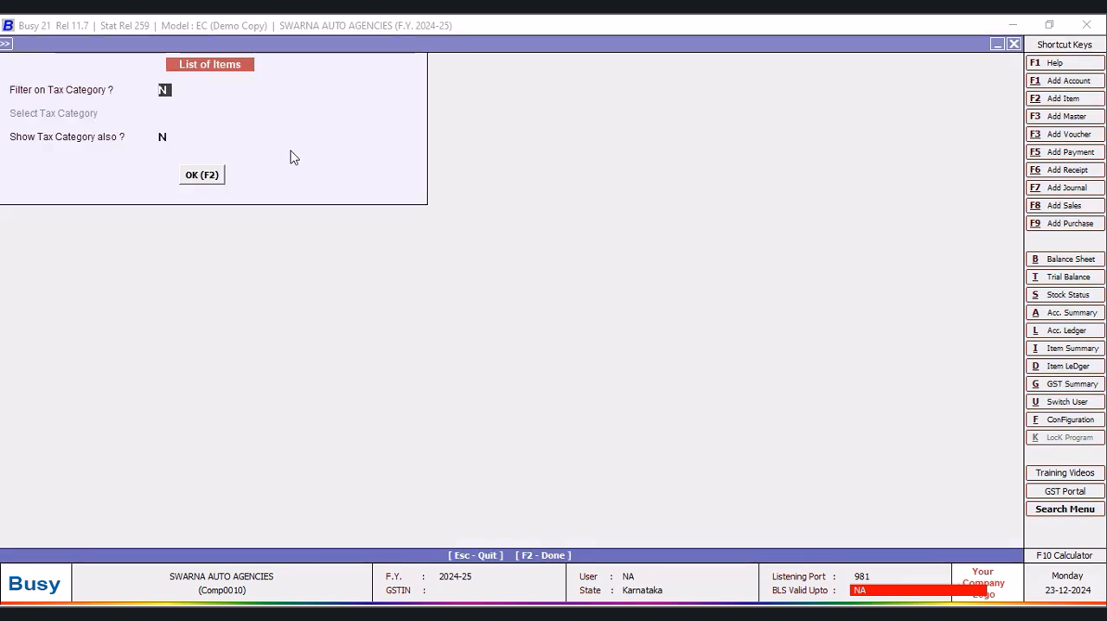
{"action": "left_click", "coordinate": [1016, 45]}
{"action": "left_click", "coordinate": [725, 271]}
{"action": "left_click", "coordinate": [691, 270]}
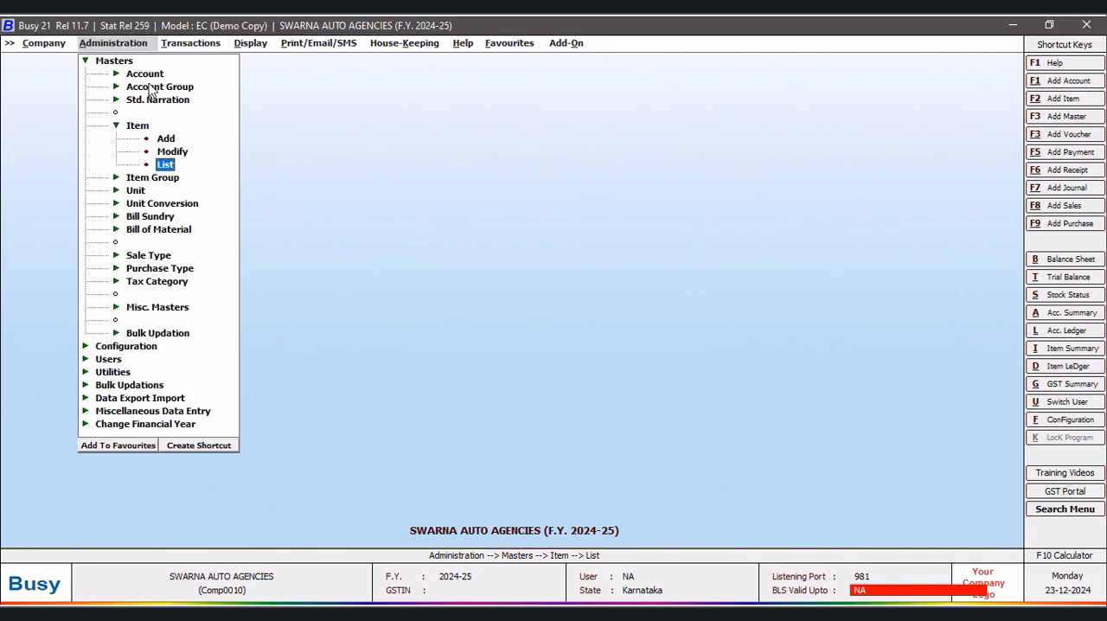
- Set the Extended Item Name of Set of 3 Filter Kit TATA SIGNA (LOF SMAL to "L HOLE)", save it and leave item modification
{"action": "left_click", "coordinate": [172, 152]}
{"action": "type", "text": "SET"}
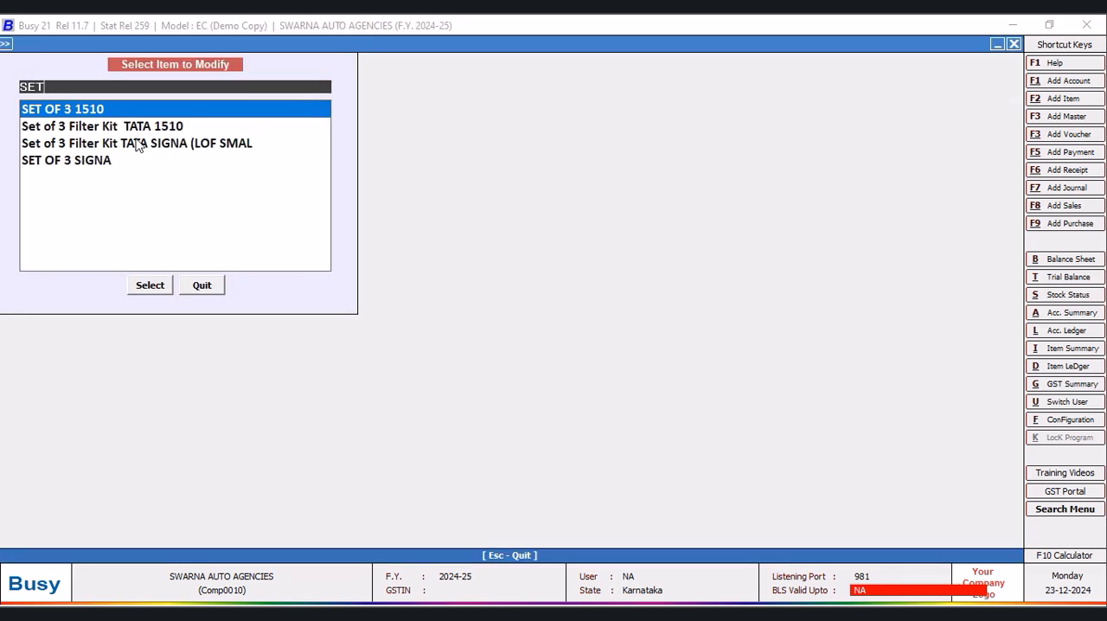
{"action": "left_click", "coordinate": [223, 145]}
{"action": "left_click", "coordinate": [161, 286]}
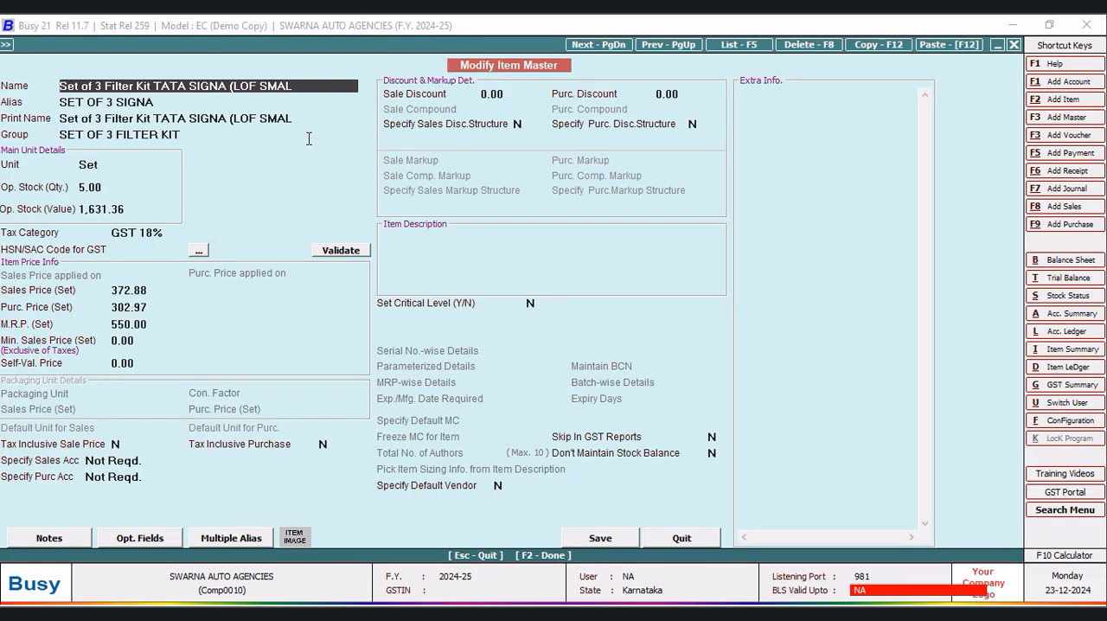
{"action": "key", "text": "Return"}
{"action": "key", "text": "Return"}
{"action": "key", "text": "Return"}
{"action": "key", "text": "Return"}
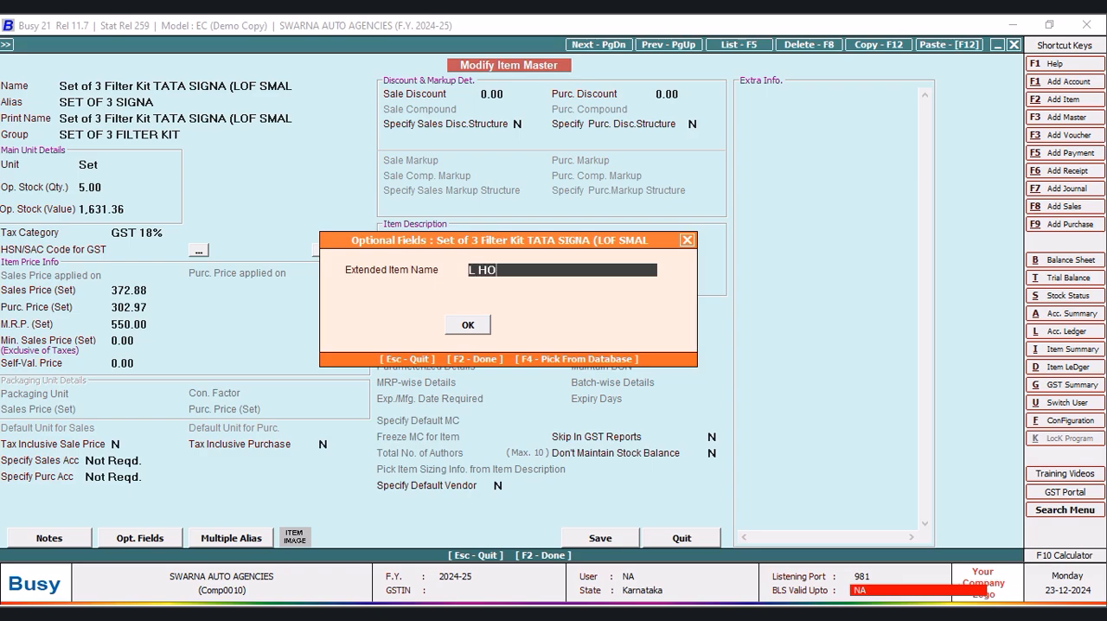
{"action": "key", "text": "Return"}
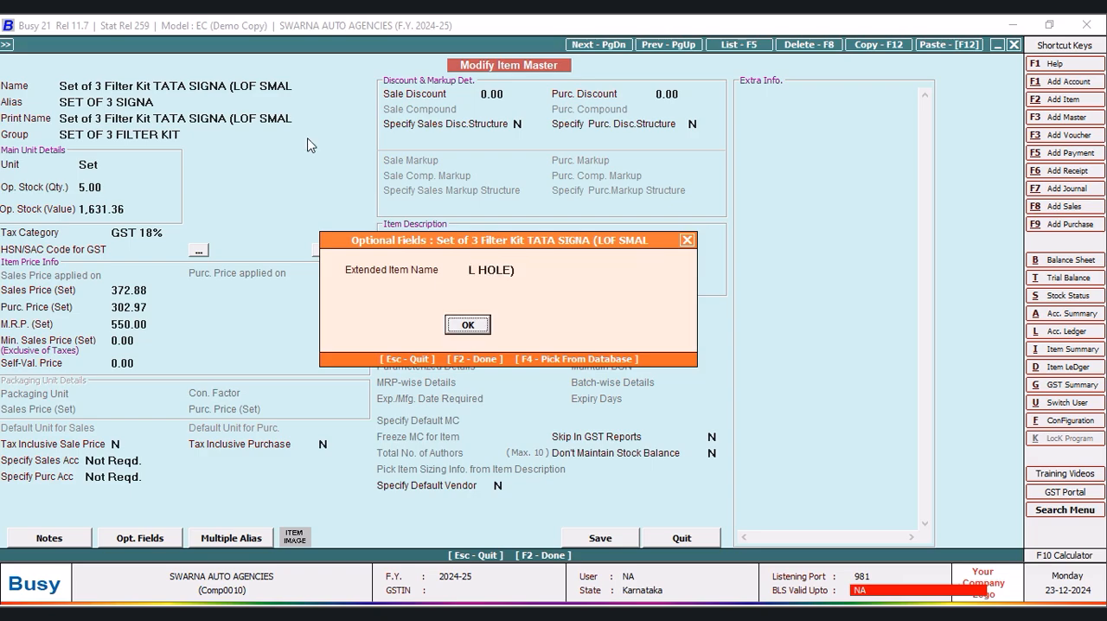
{"action": "left_click", "coordinate": [467, 329]}
{"action": "left_click", "coordinate": [603, 539]}
{"action": "left_click", "coordinate": [594, 355]}
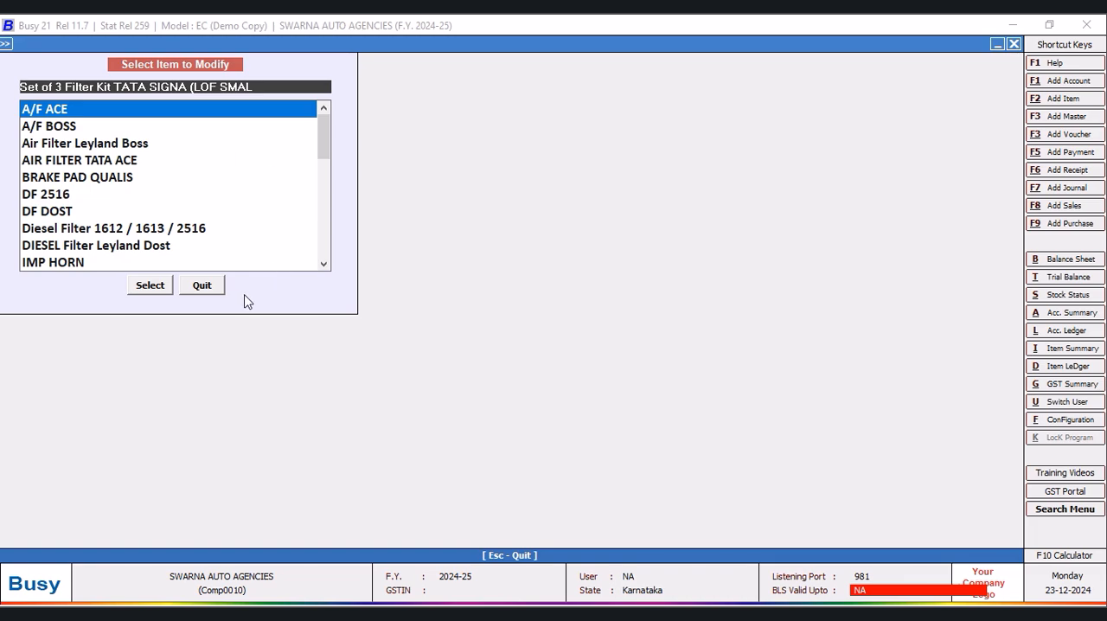
{"action": "left_click", "coordinate": [212, 287]}
- Show the list of items on screen in the Configurable (Alphabetical) format
{"action": "left_click", "coordinate": [164, 165]}
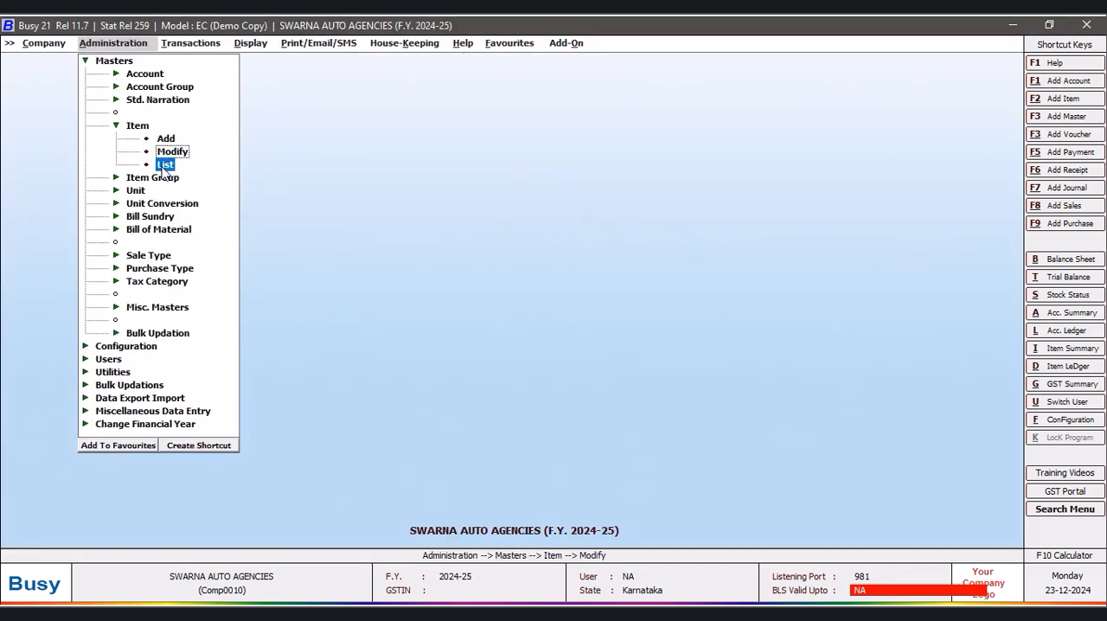
{"action": "left_click", "coordinate": [510, 351]}
{"action": "left_click", "coordinate": [449, 344]}
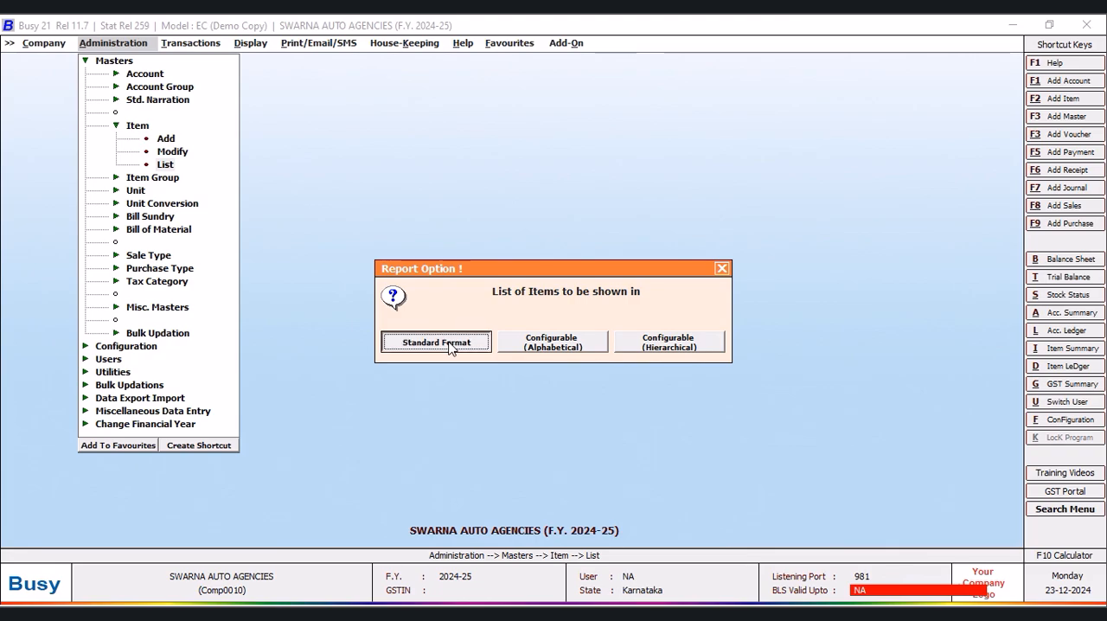
{"action": "left_click", "coordinate": [690, 266]}
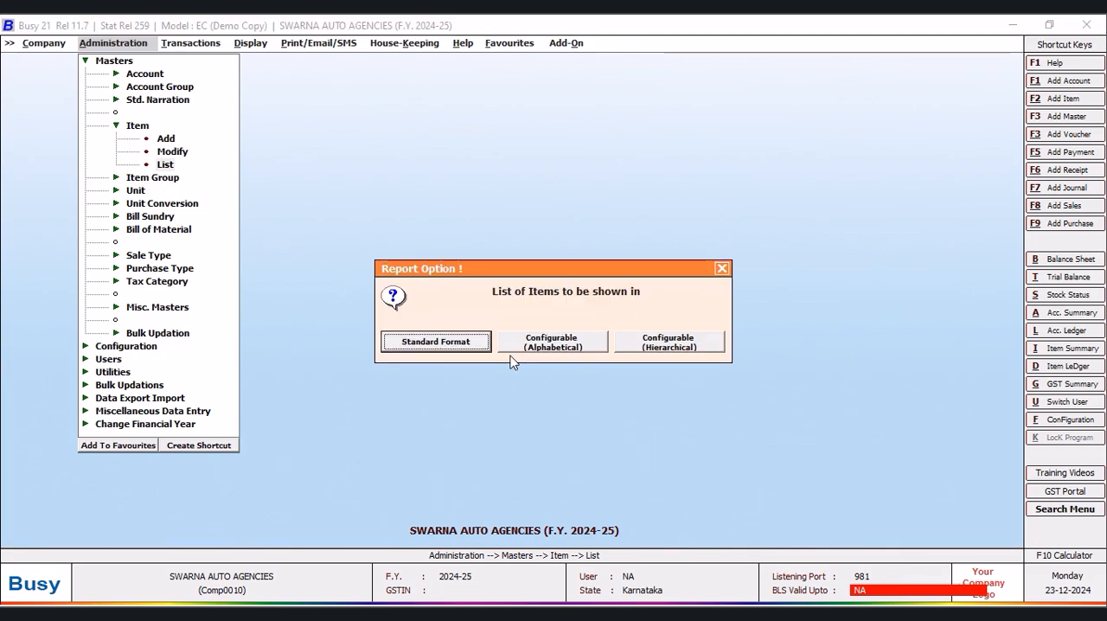
{"action": "left_click", "coordinate": [543, 348]}
{"action": "left_click", "coordinate": [519, 353]}
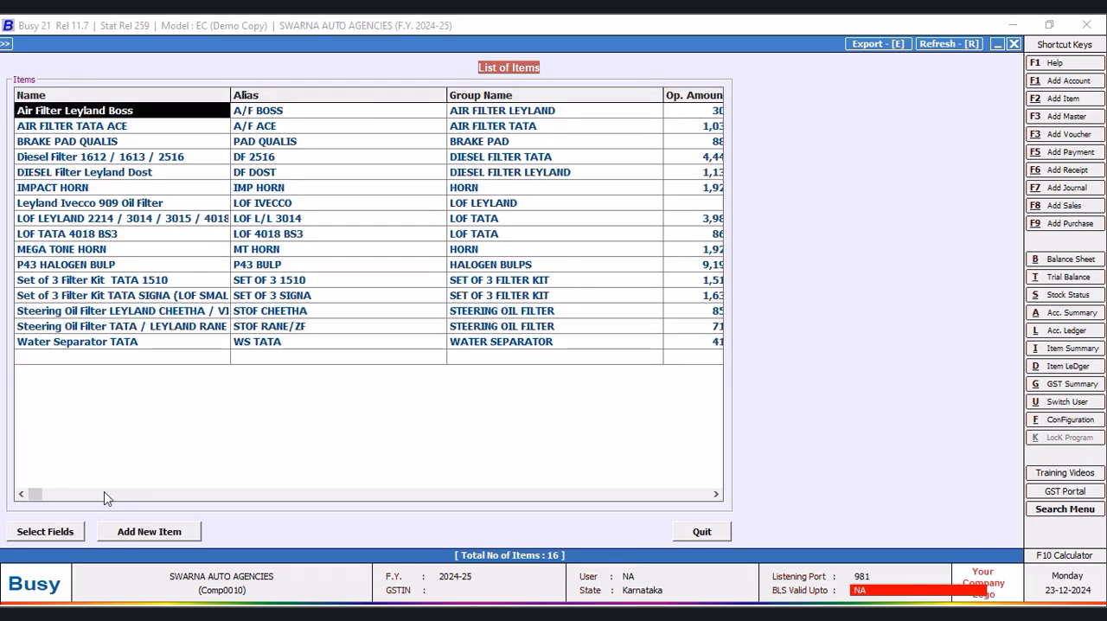
- Compare the item names with their Opt. Field 1 entries, widening the Name column to fit, and close the list of items
{"action": "left_click", "coordinate": [715, 494]}
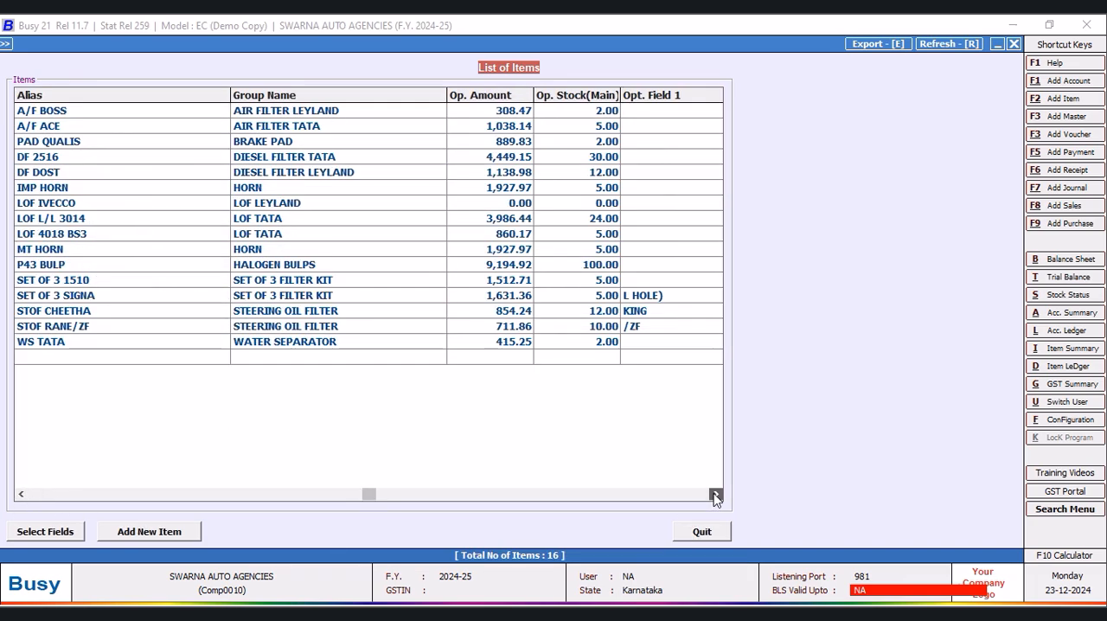
{"action": "left_click", "coordinate": [716, 494]}
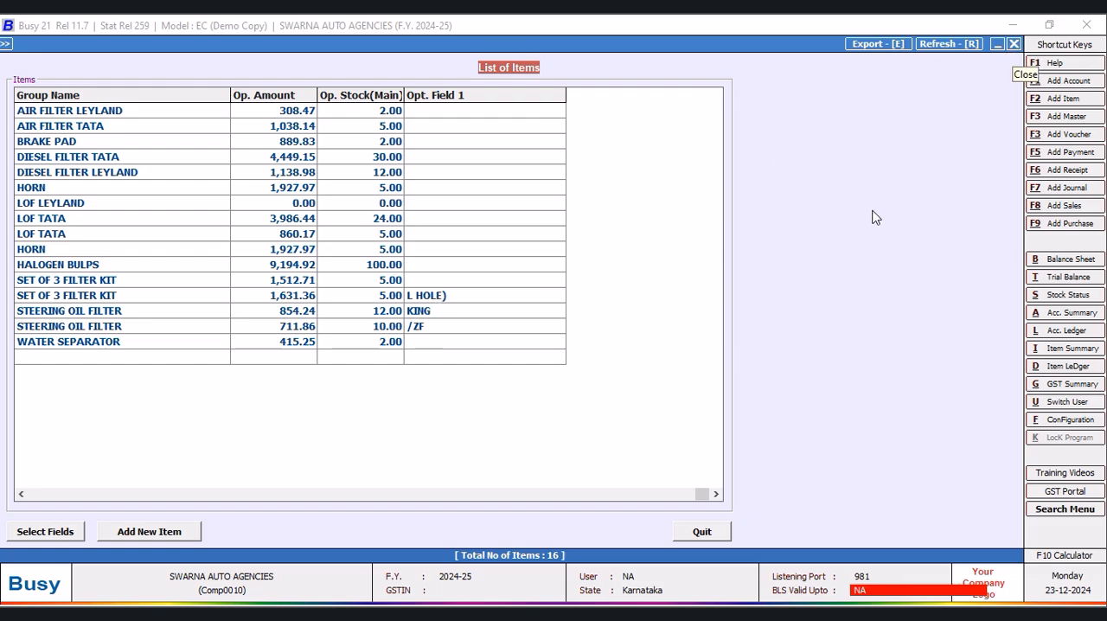
{"action": "left_click", "coordinate": [21, 494]}
{"action": "left_click", "coordinate": [21, 494]}
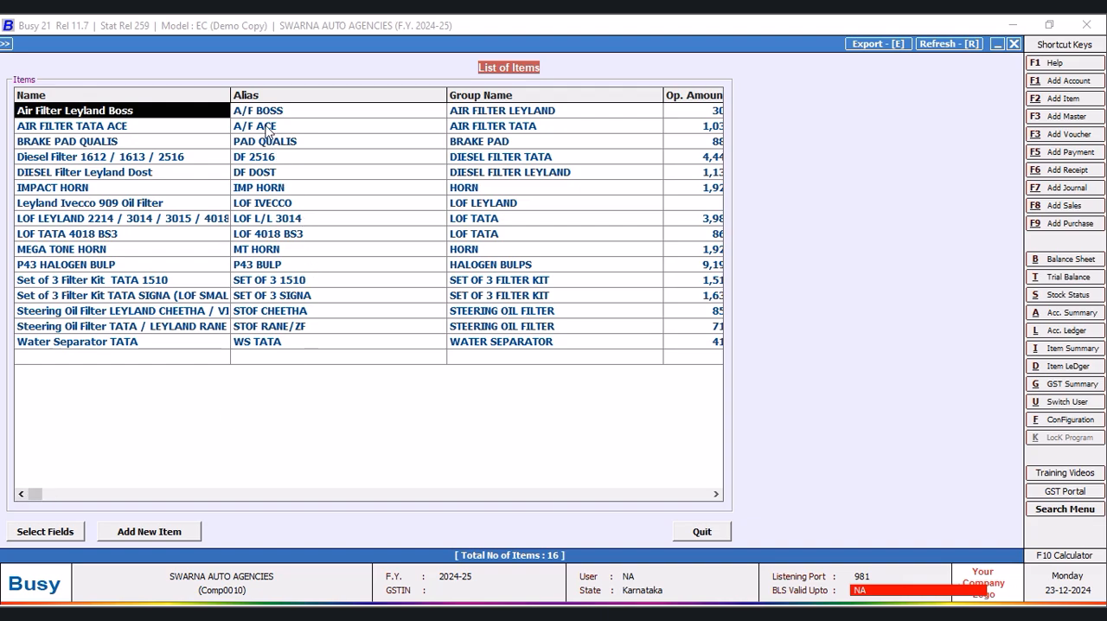
{"action": "left_click_drag", "start_coordinate": [230, 93], "coordinate": [253, 93]}
{"action": "left_click", "coordinate": [208, 296]}
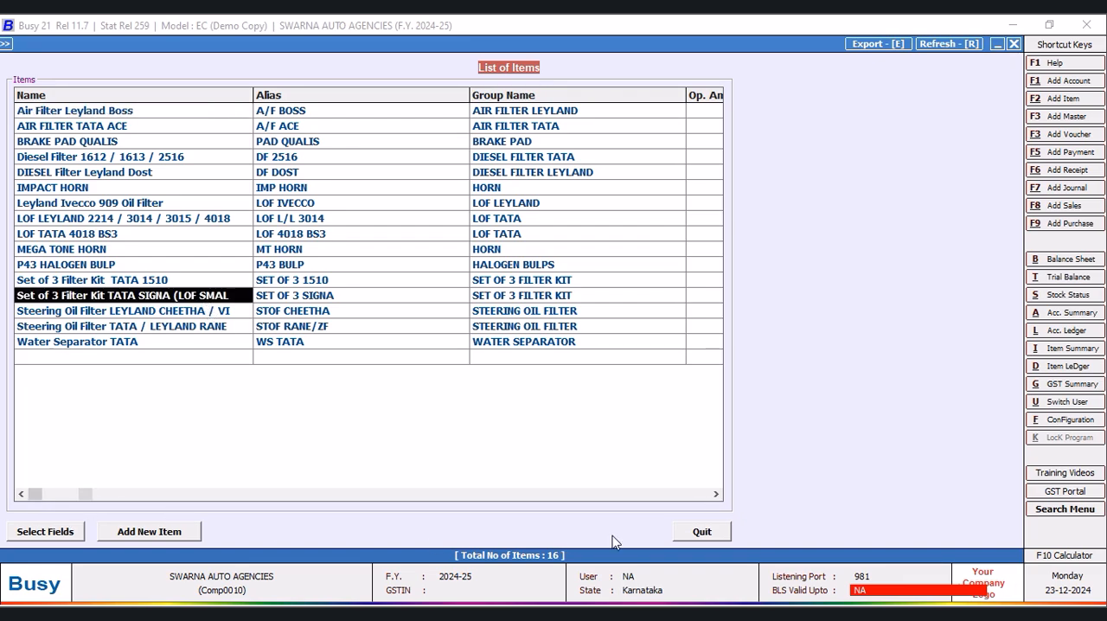
{"action": "left_click", "coordinate": [717, 494]}
{"action": "left_click", "coordinate": [716, 494]}
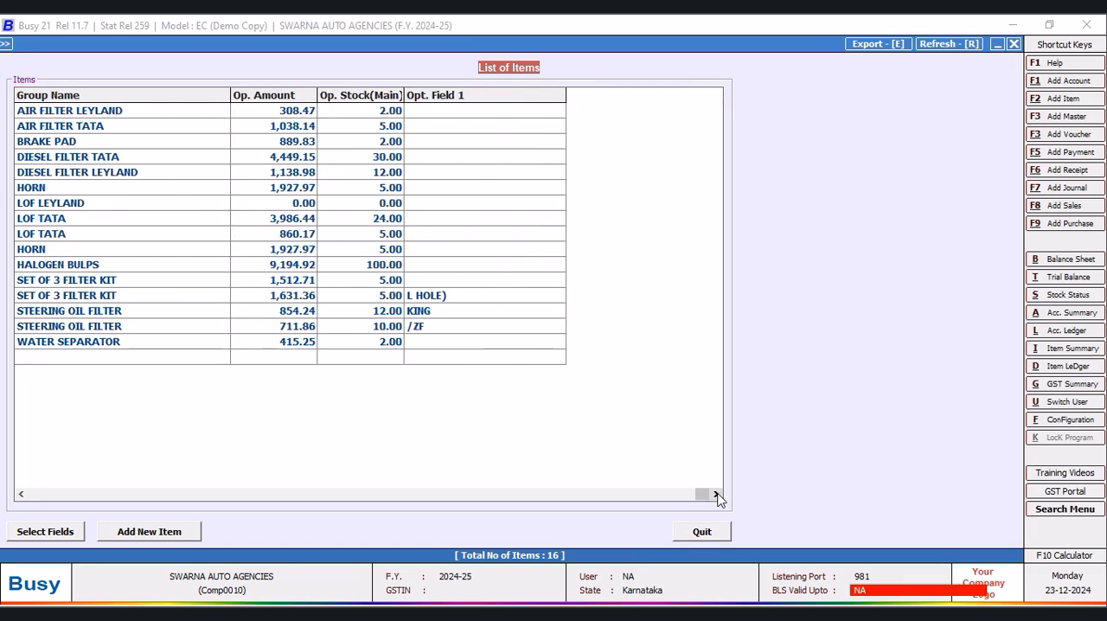
{"action": "left_click", "coordinate": [21, 494]}
{"action": "left_click", "coordinate": [21, 494]}
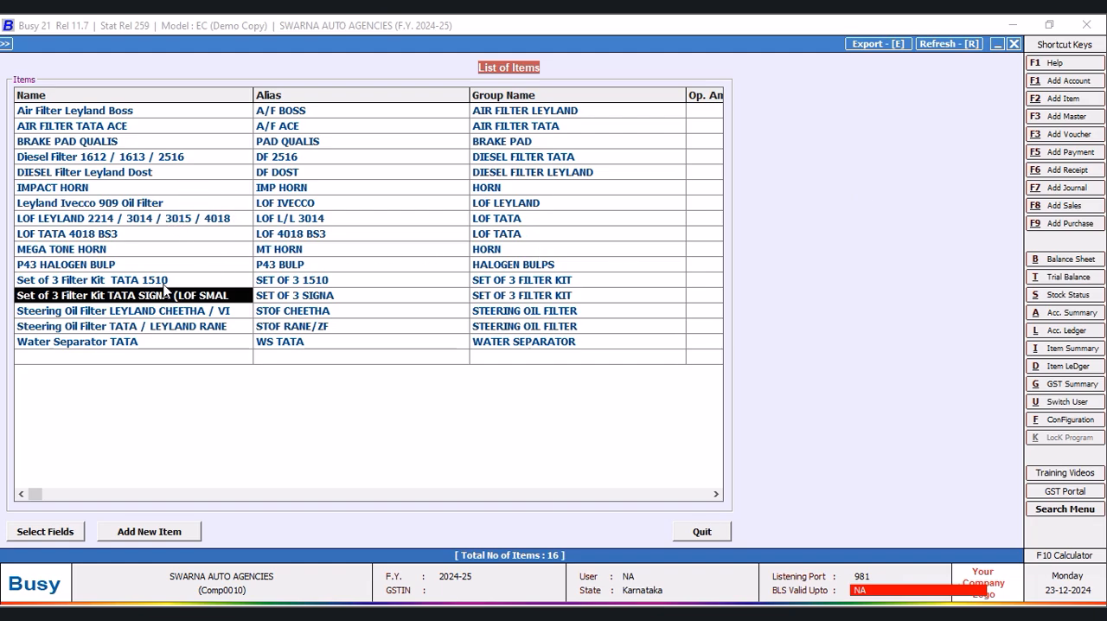
{"action": "left_click", "coordinate": [1015, 46]}
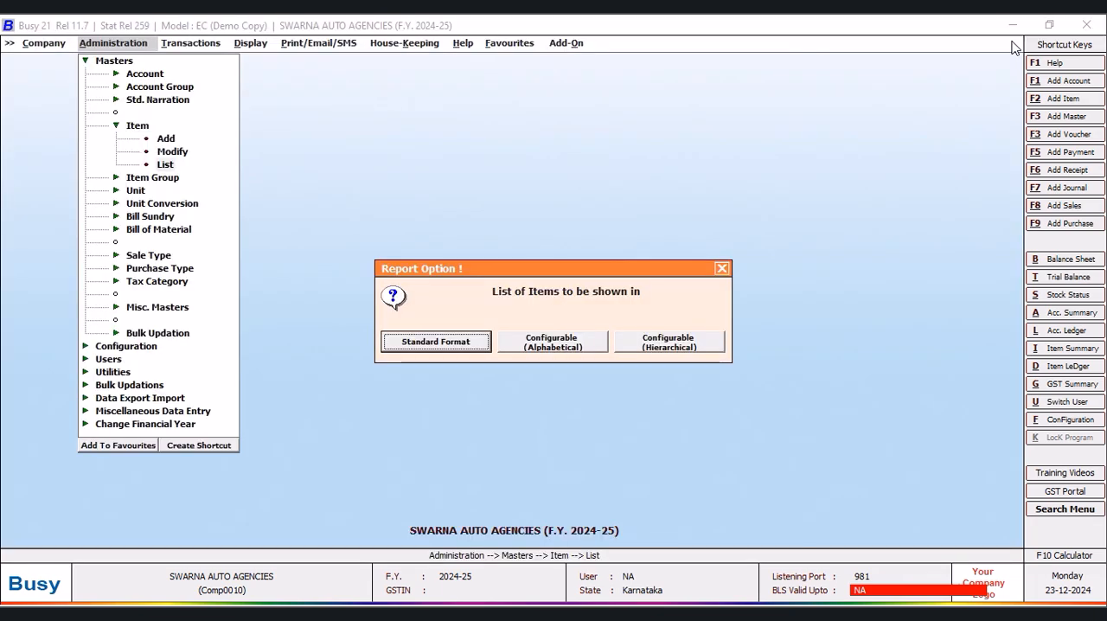
{"action": "key", "text": "Return"}
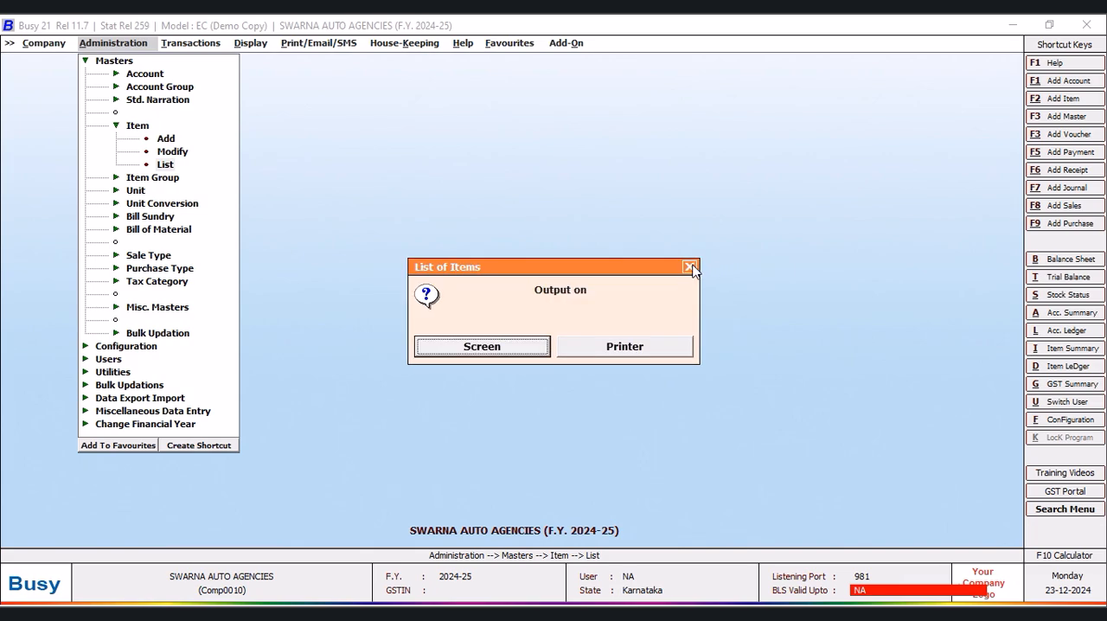
{"action": "left_click", "coordinate": [690, 267]}
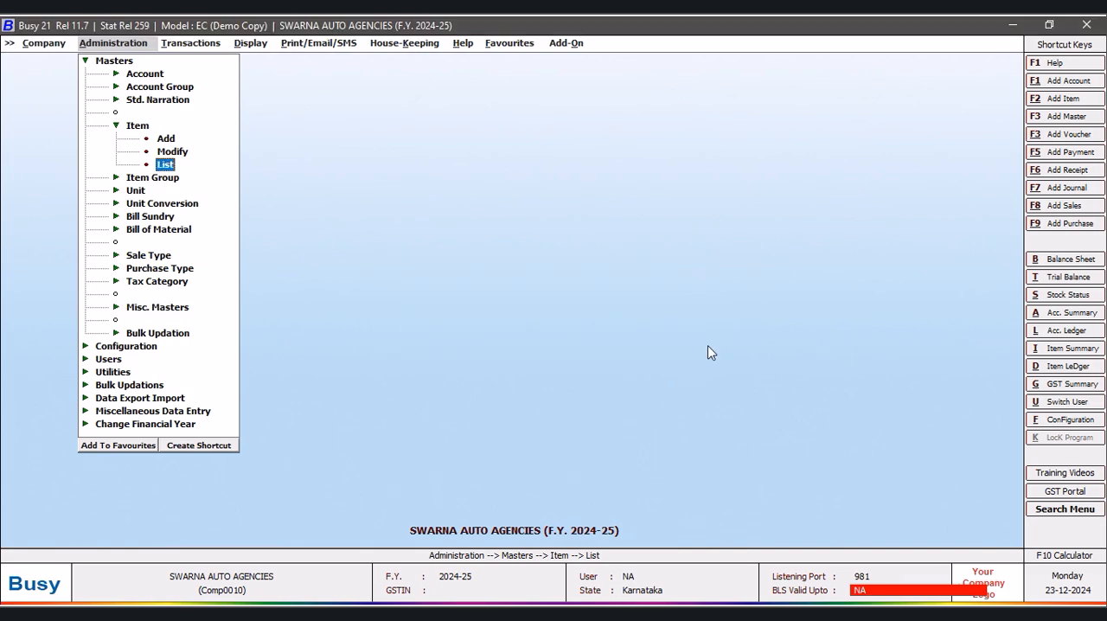
- Add a new SQL query named LONG without password protection in the Query System and begin its text with Select
{"action": "left_click", "coordinate": [244, 45]}
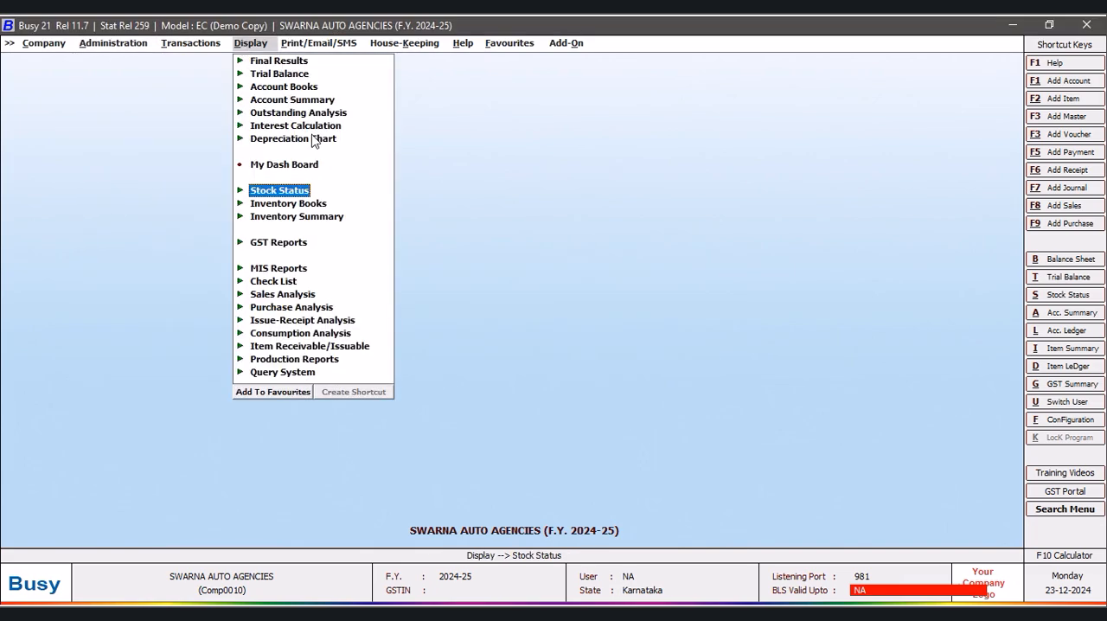
{"action": "left_click", "coordinate": [282, 372]}
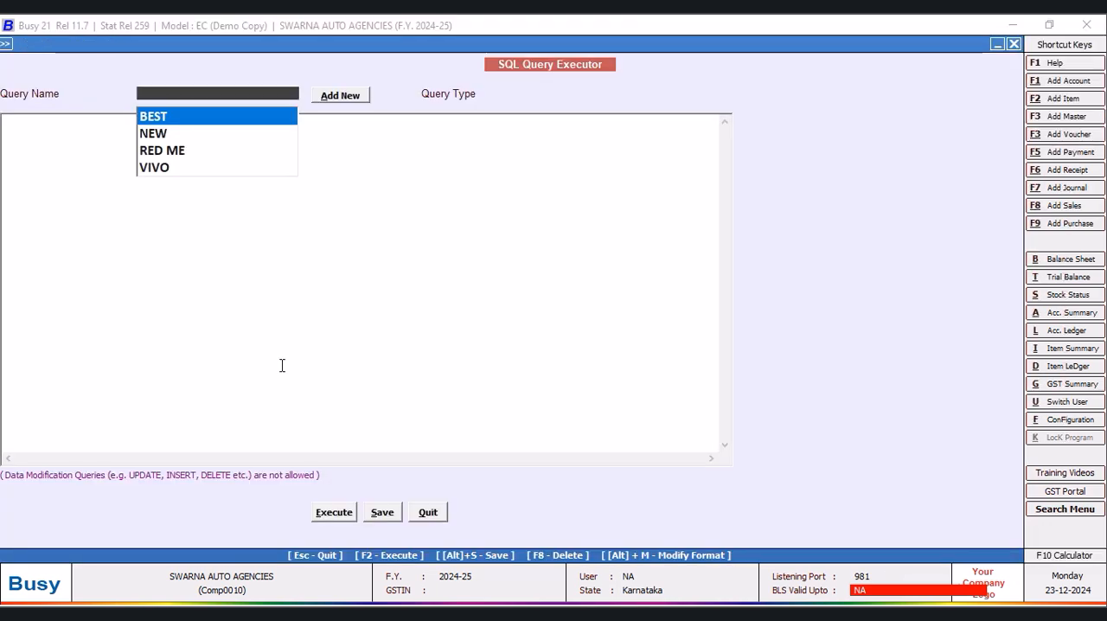
{"action": "left_click", "coordinate": [343, 99]}
{"action": "type", "text": "LONG"}
{"action": "left_click", "coordinate": [249, 217]}
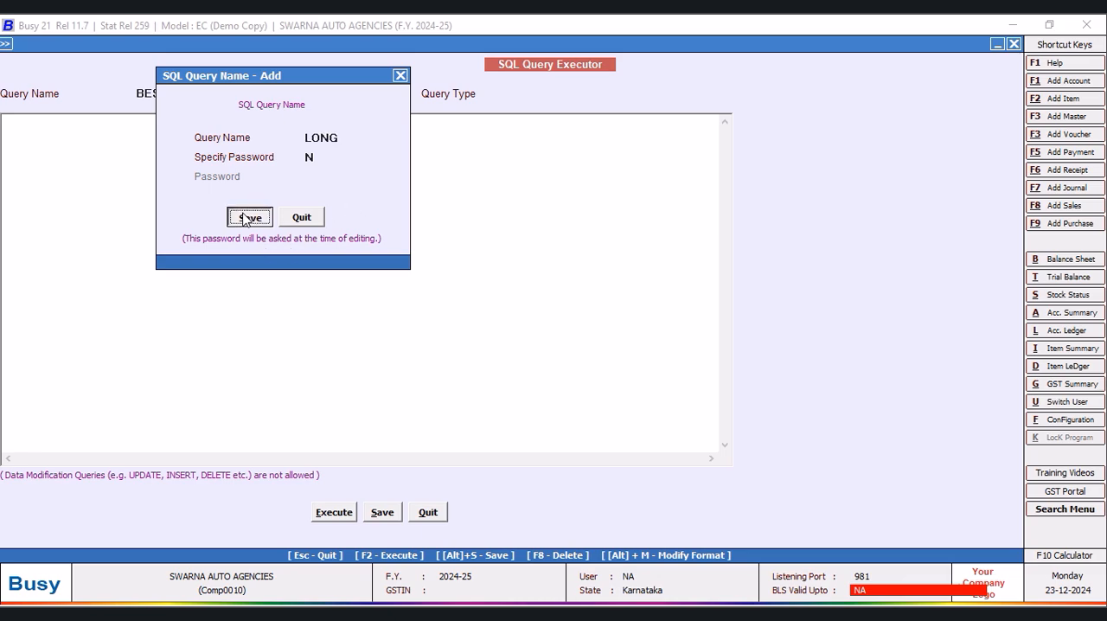
{"action": "left_click", "coordinate": [77, 143]}
{"action": "type", "text": "Select"}
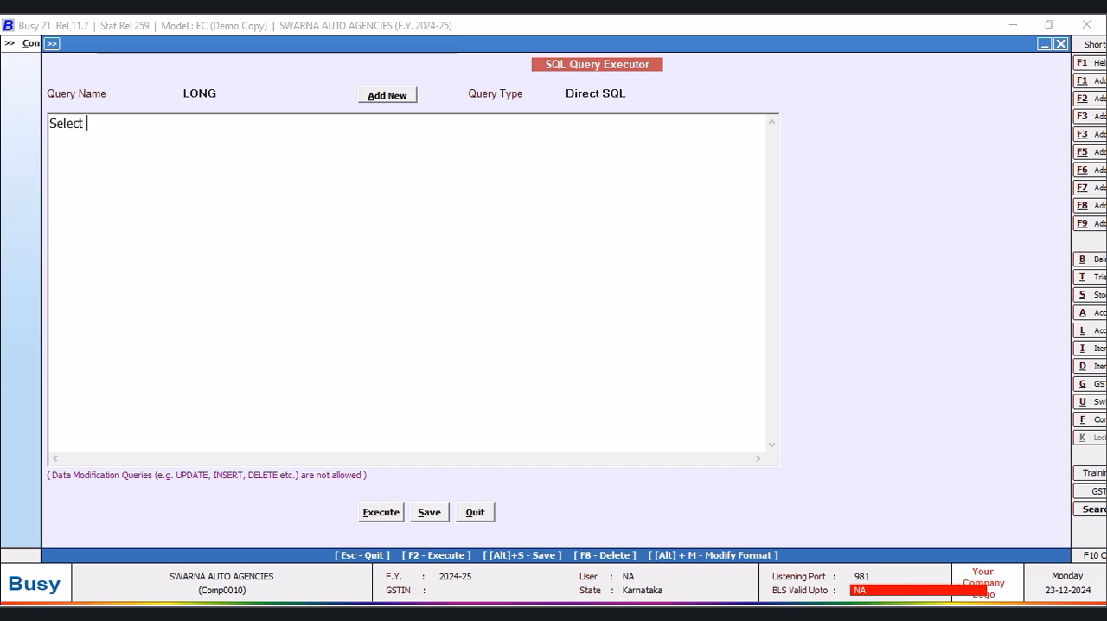
{"action": "key", "text": "Return"}
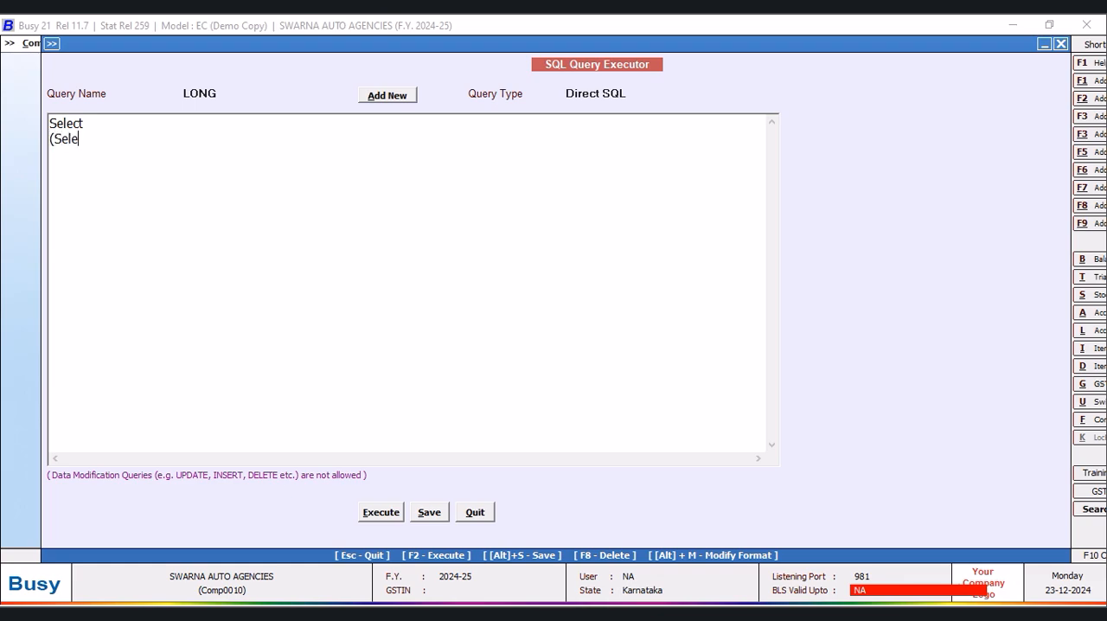
{"action": "type", "text": "(Select Name from Mast"}
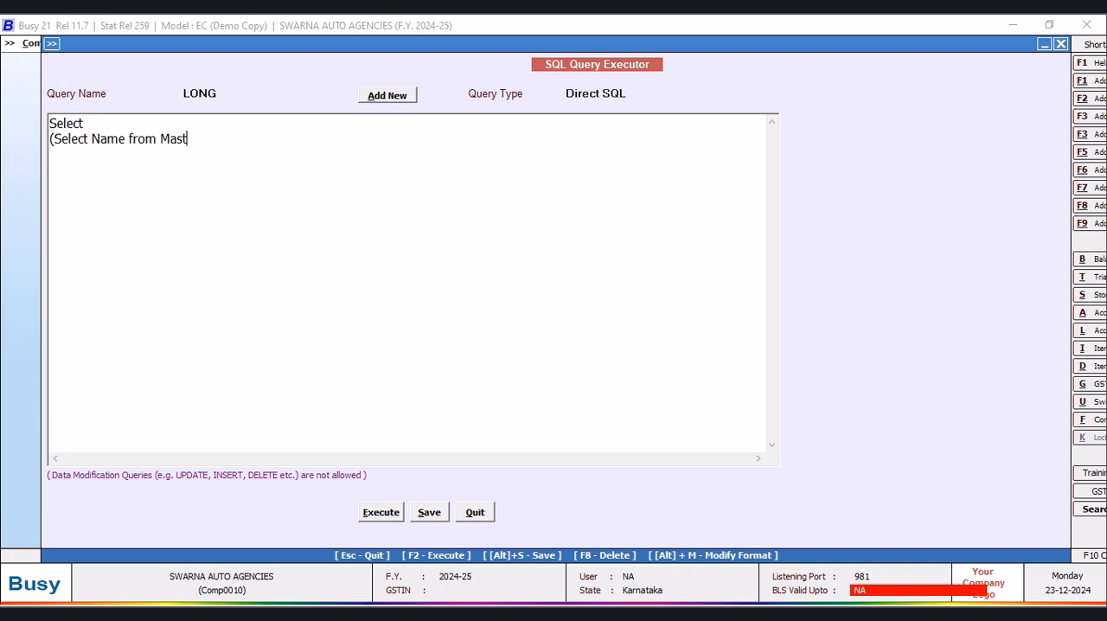
{"action": "key", "text": "BackSpace"}
{"action": "key", "text": "BackSpace"}
{"action": "key", "text": "BackSpace"}
{"action": "key", "text": "BackSpace"}
{"action": "key", "text": "BackSpace"}
{"action": "key", "text": "BackSpace"}
{"action": "key", "text": "BackSpace"}
{"action": "key", "text": "BackSpace"}
{"action": "key", "text": "BackSpace"}
{"action": "key", "text": "BackSpace"}
{"action": "key", "text": "BackSpace"}
{"action": "key", "text": "BackSpace"}
{"action": "key", "text": "BackSpace"}
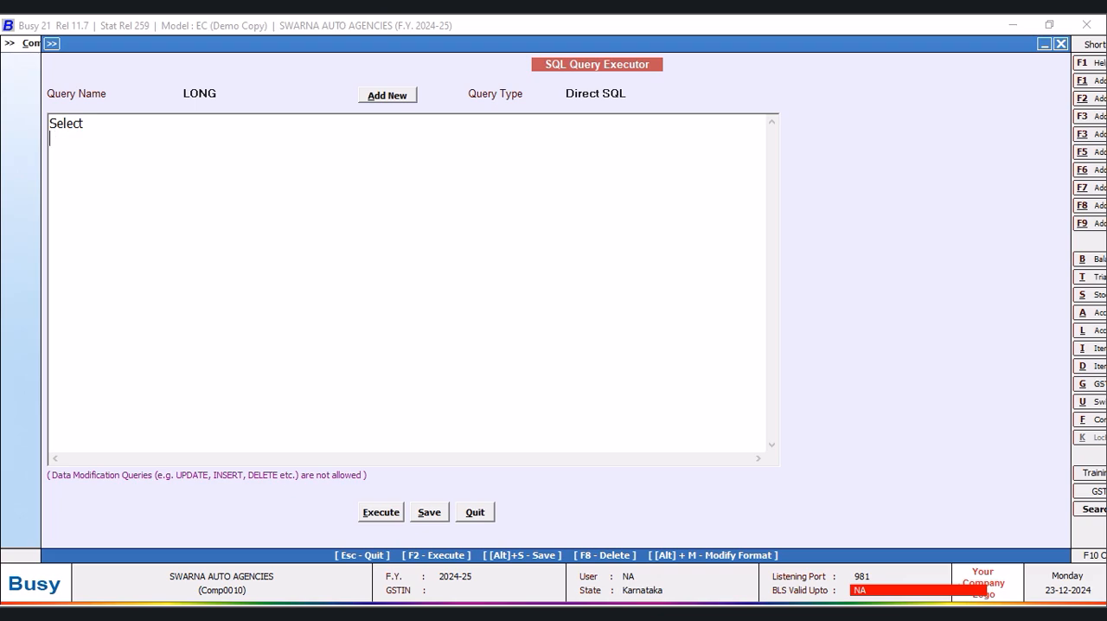
- Add the lines "Master1.Name,M2.Address1" and "from MasterAddressInfo as M2" to the query
{"action": "type", "text": "ser"}
{"action": "type", "text": "ter"}
{"action": "type", "text": "1.Name"}
{"action": "type", "text": ",M2.Address"}
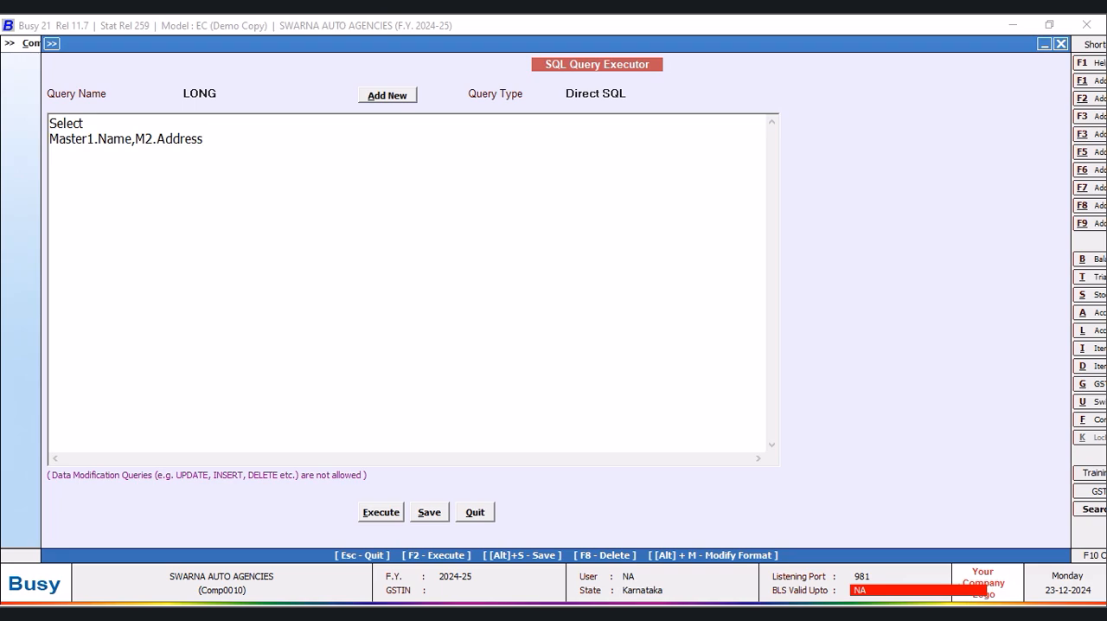
{"action": "type", "text": "rom MasterAddressI"}
{"action": "type", "text": "nfo as M2"}
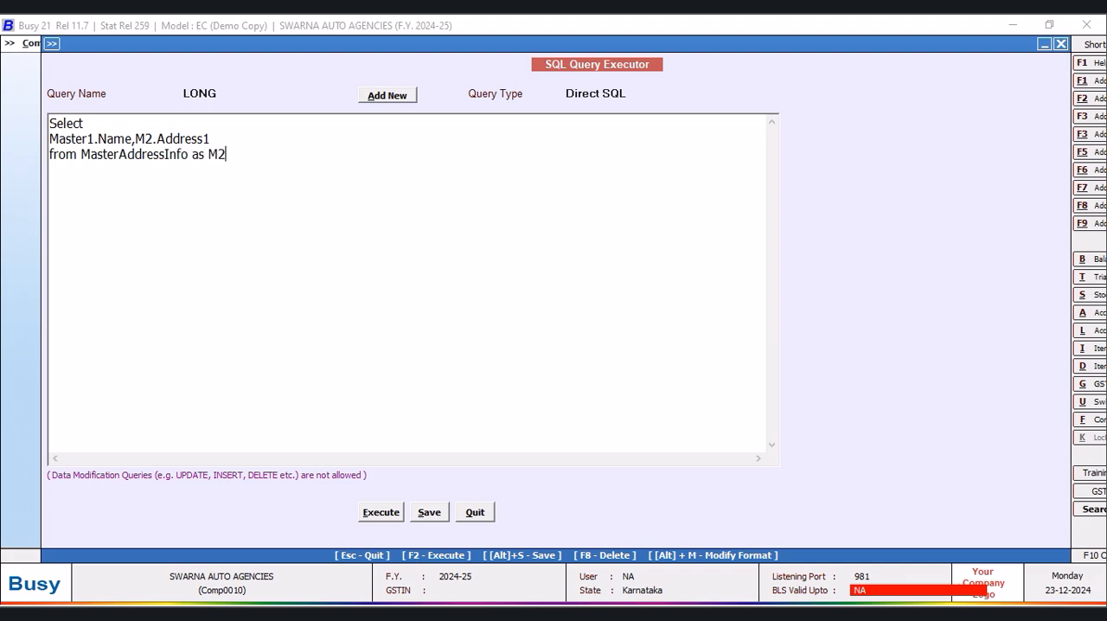
{"action": "type", "text": "ner Join Masetr"}
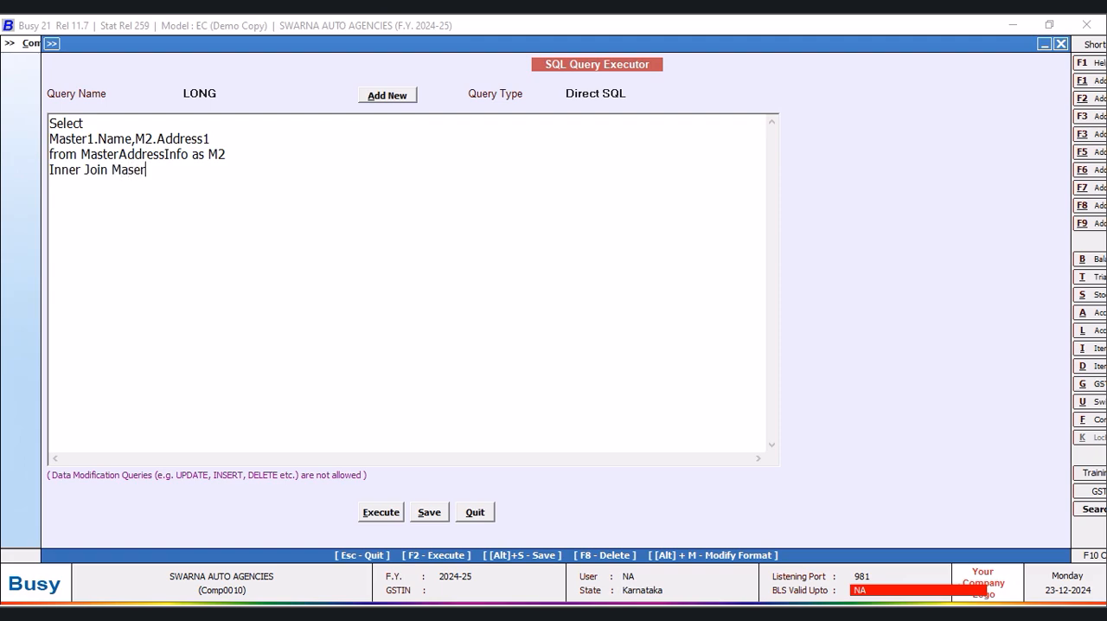
{"action": "type", "text": "ter1 on"}
- Add the join "Inner Join Master1 on Master1.Code=M2.MasterCode" to the query, with the condition on its own line
{"action": "key", "text": "Return"}
{"action": "type", "text": "Master1.Co"}
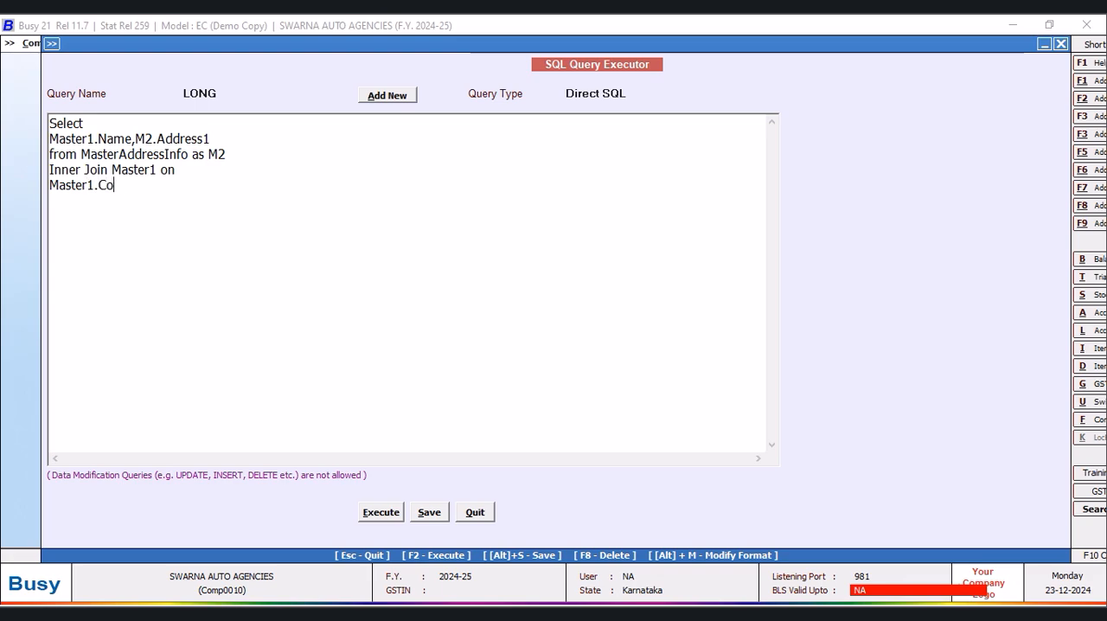
{"action": "type", "text": "de=M"}
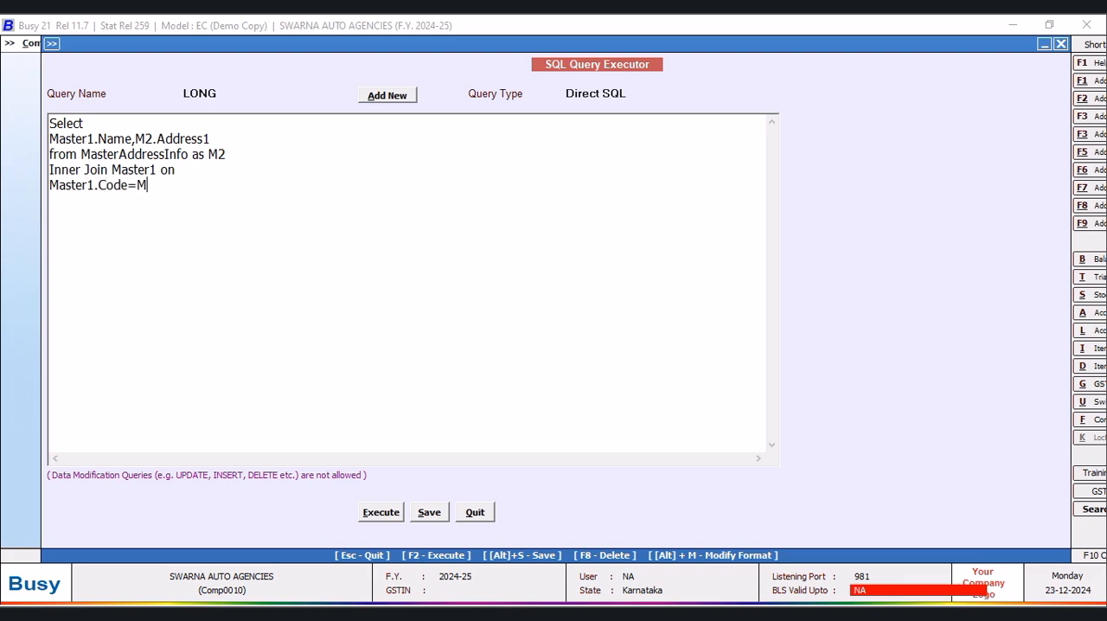
{"action": "type", "text": "2."}
{"action": "type", "text": "MasterCode"}
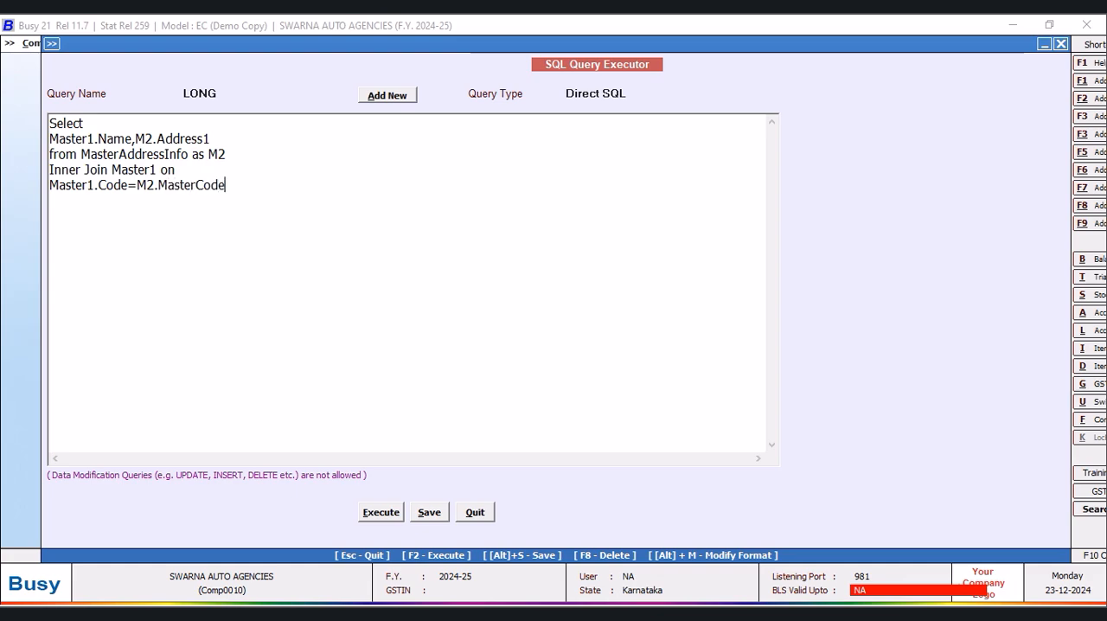
- Restrict the query to items with a final line "Where Master1.MasterType=6"
{"action": "key", "text": "Return"}
{"action": "type", "text": "Where Master1"}
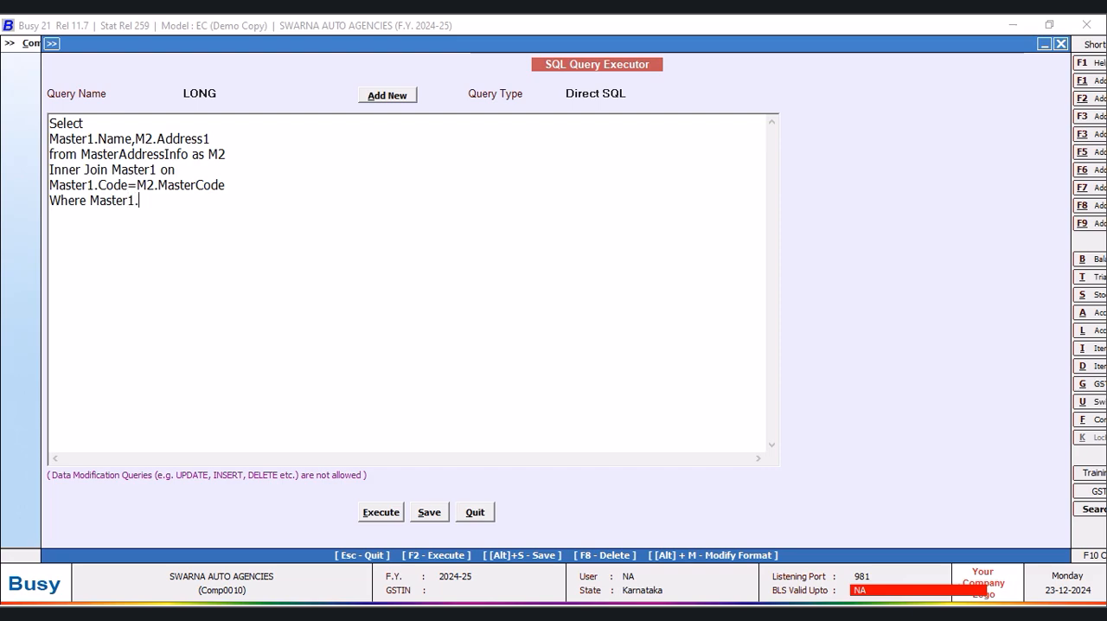
{"action": "type", "text": ".MasterType="}
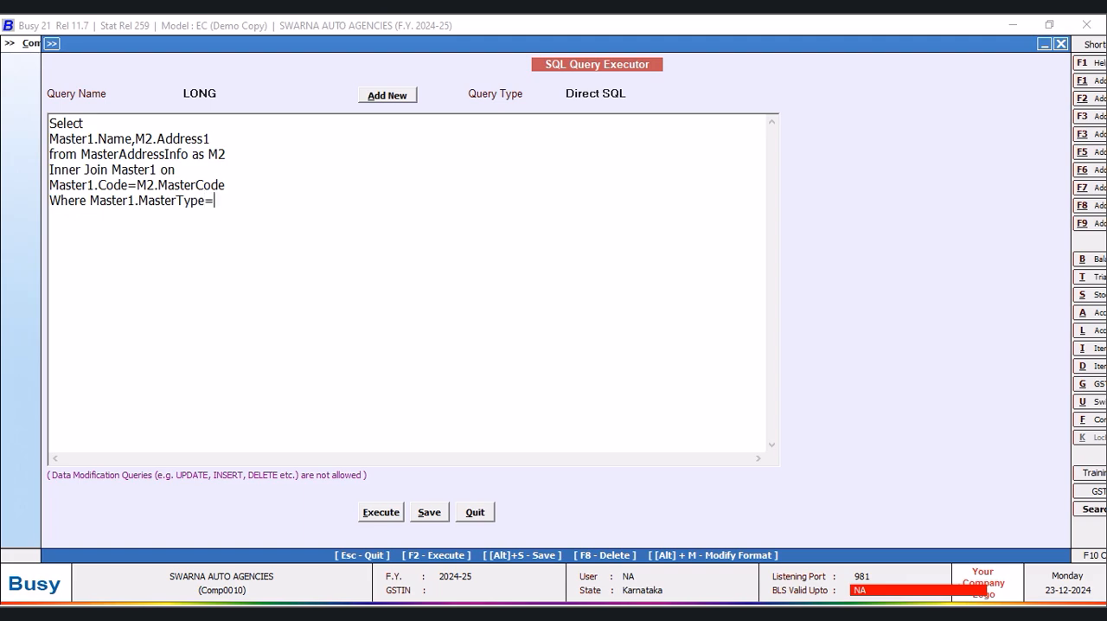
- Save and run the LONG query, adjust the widths of the Name and Address1 result columns and close the result
{"action": "left_click", "coordinate": [381, 512]}
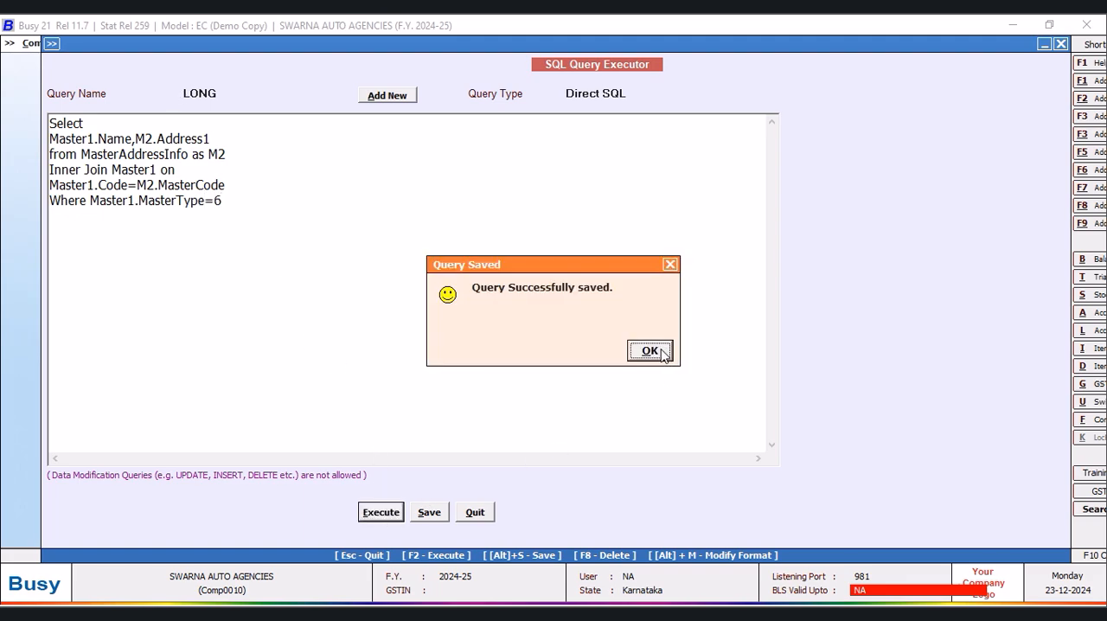
{"action": "left_click", "coordinate": [662, 350]}
{"action": "left_click_drag", "start_coordinate": [215, 97], "coordinate": [301, 105]}
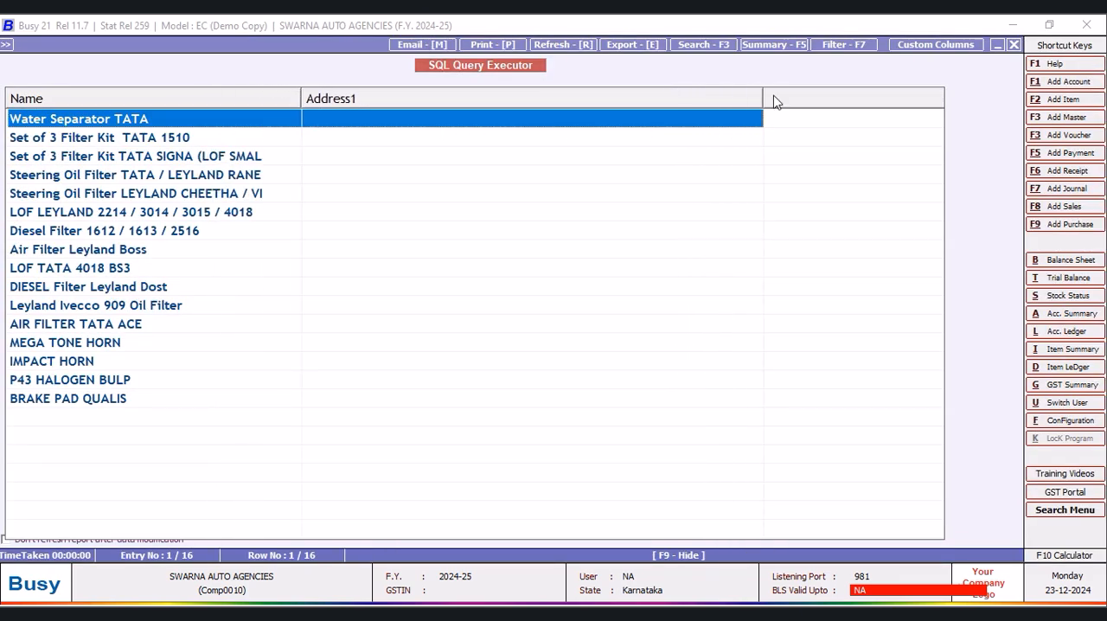
{"action": "left_click_drag", "start_coordinate": [764, 97], "coordinate": [641, 113]}
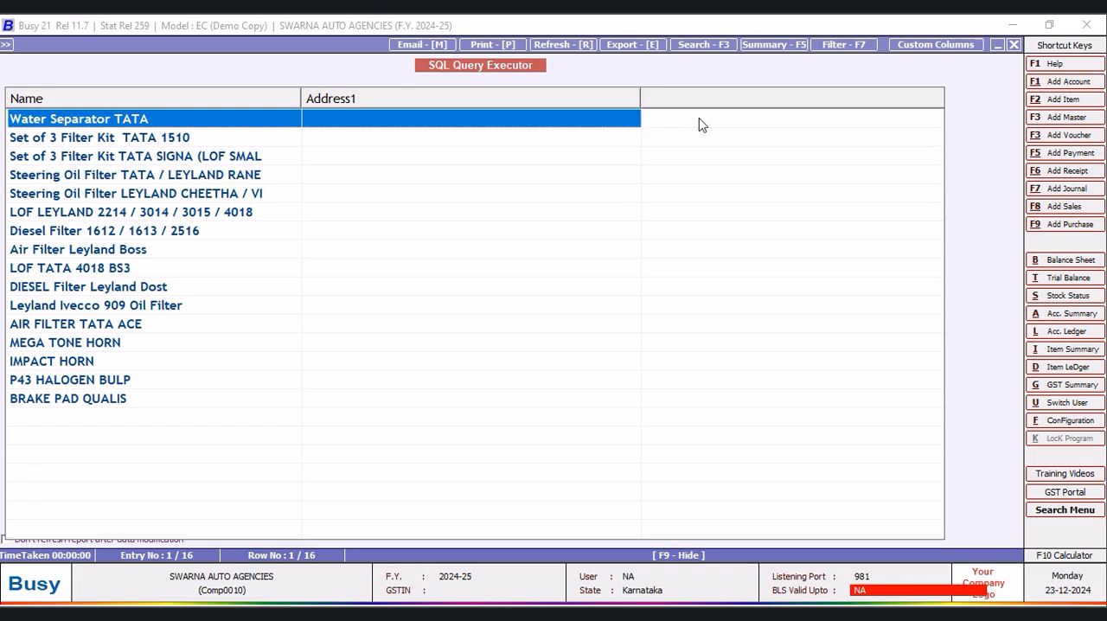
{"action": "left_click", "coordinate": [1014, 44]}
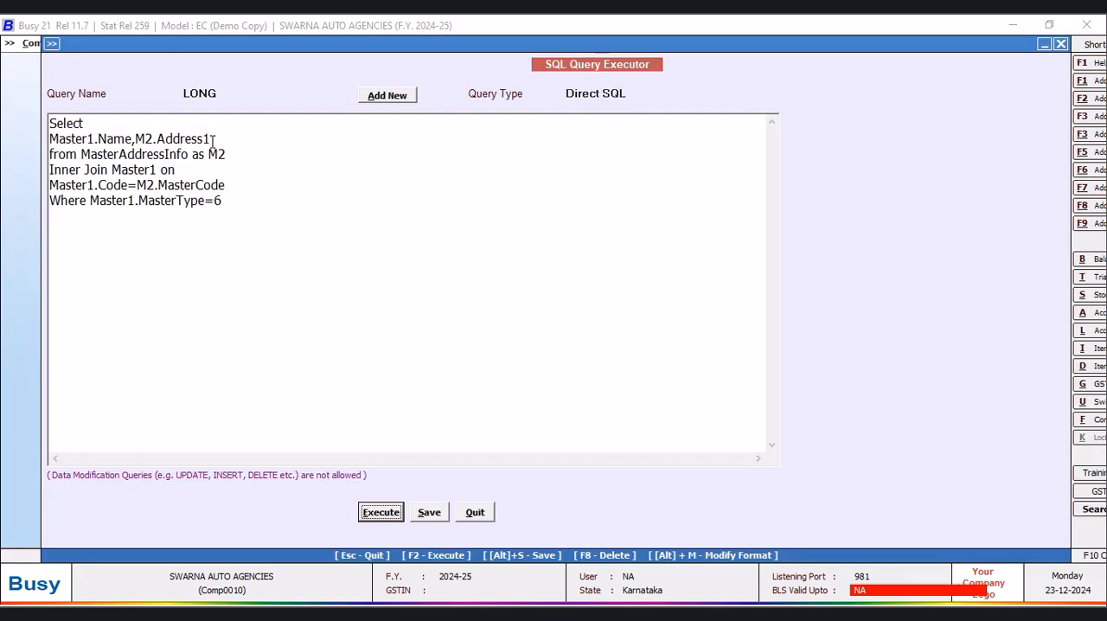
- Replace Address1 with OF1 in the query's field list and run the query
{"action": "key", "text": "BackSpace"}
{"action": "key", "text": "BackSpace"}
{"action": "key", "text": "BackSpace"}
{"action": "type", "text": "of"}
{"action": "key", "text": "BackSpace"}
{"action": "key", "text": "BackSpace"}
{"action": "type", "text": "OF1"}
{"action": "left_click", "coordinate": [377, 513]}
{"action": "left_click", "coordinate": [660, 353]}
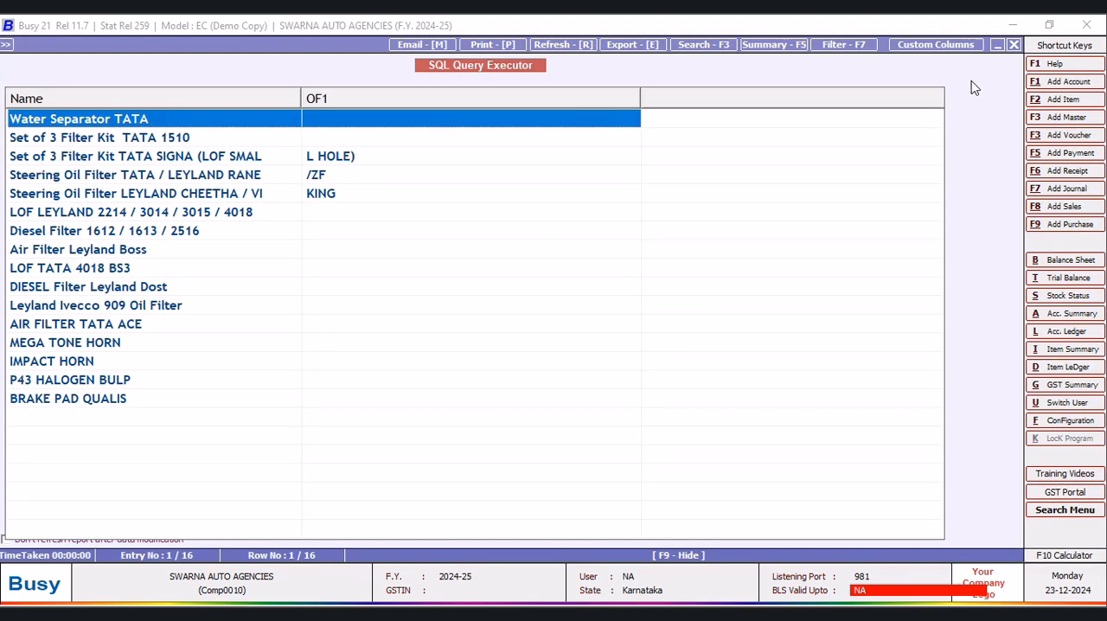
- Close the query result and save the LONG query
{"action": "left_click", "coordinate": [1015, 44]}
{"action": "left_click", "coordinate": [436, 519]}
{"action": "left_click", "coordinate": [651, 351]}
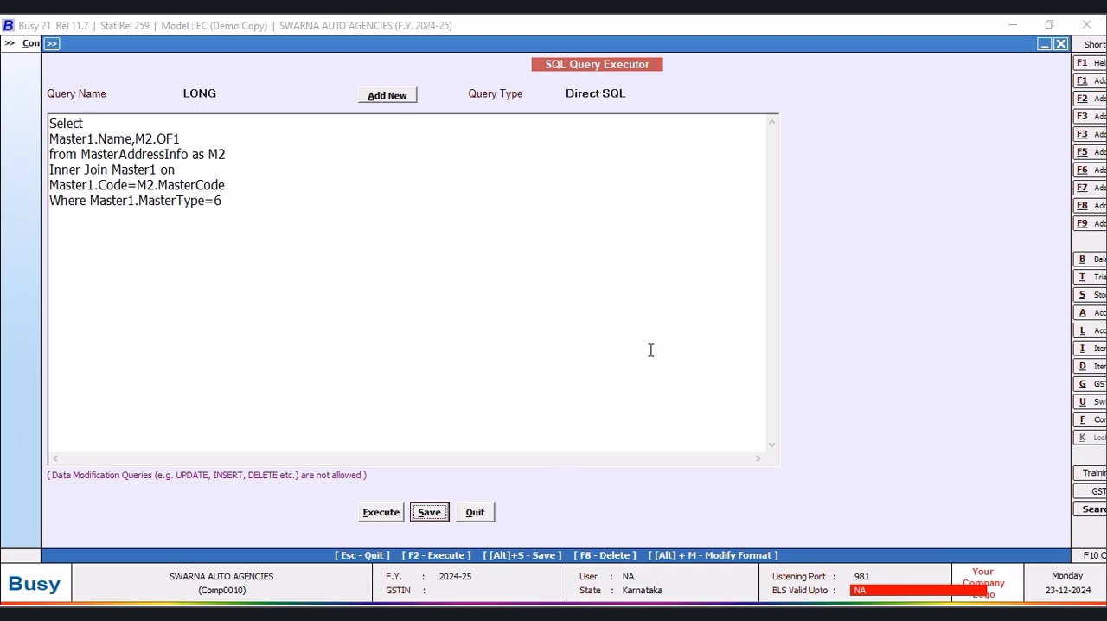
- Combine Master1.Name and M2.OF1 into one column by replacing the comma between them with +' '+
{"action": "left_click", "coordinate": [131, 139]}
{"action": "type", "text": ","}
{"action": "key", "text": "BackSpace"}
{"action": "type", "text": "+' "}
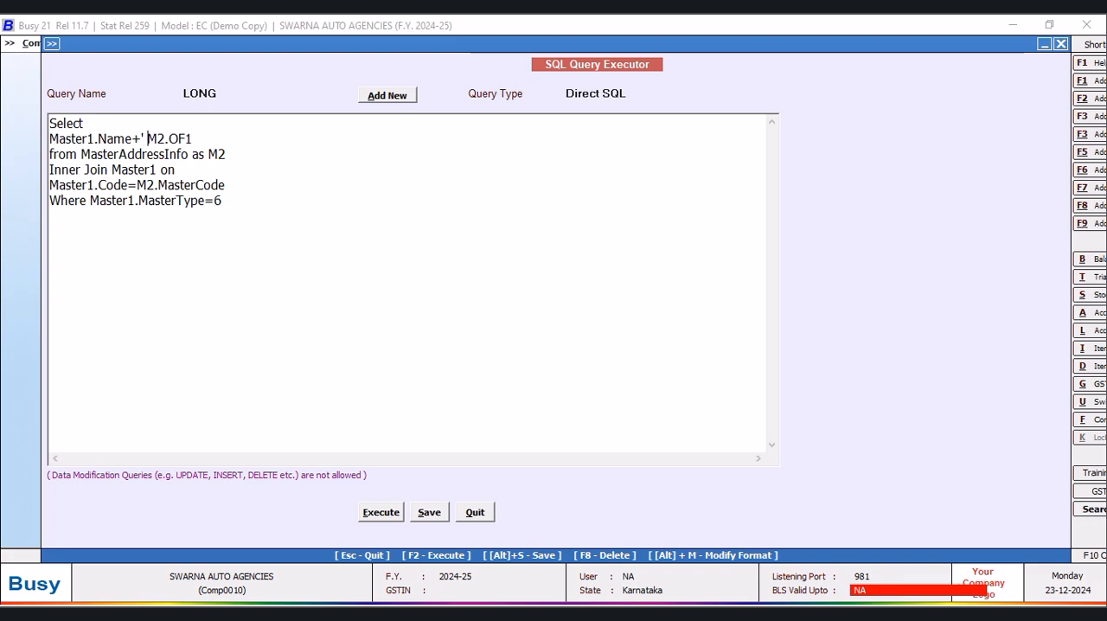
{"action": "type", "text": "'+"}
- Run the query with the combined name, widen the result column slightly and close the result
{"action": "left_click", "coordinate": [378, 518]}
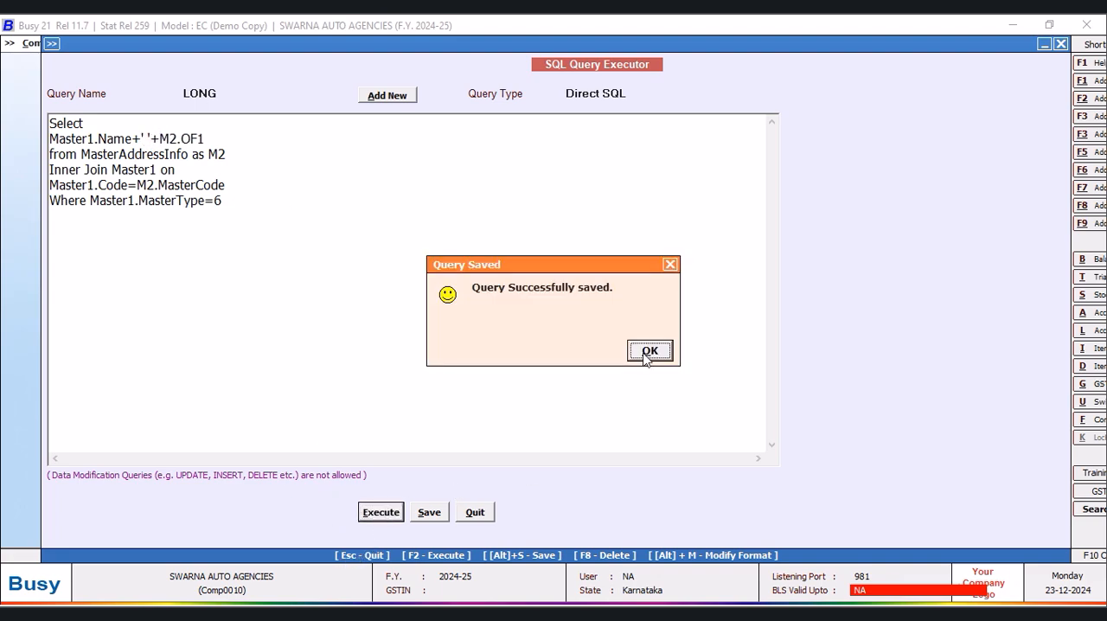
{"action": "left_click", "coordinate": [647, 349]}
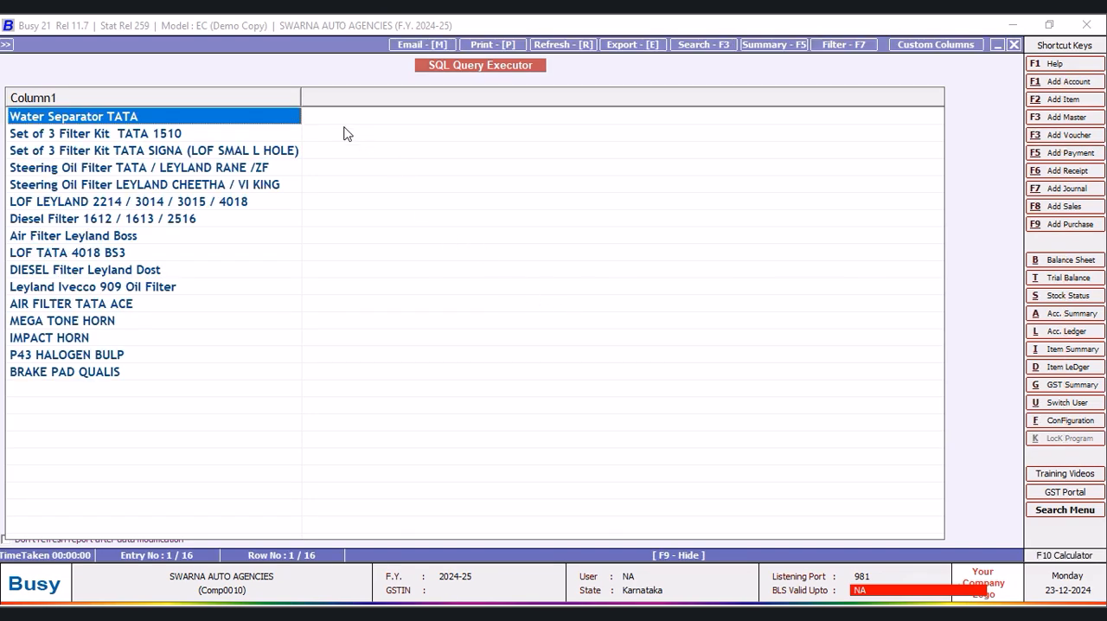
{"action": "left_click_drag", "start_coordinate": [303, 93], "coordinate": [313, 93]}
{"action": "left_click", "coordinate": [1015, 44]}
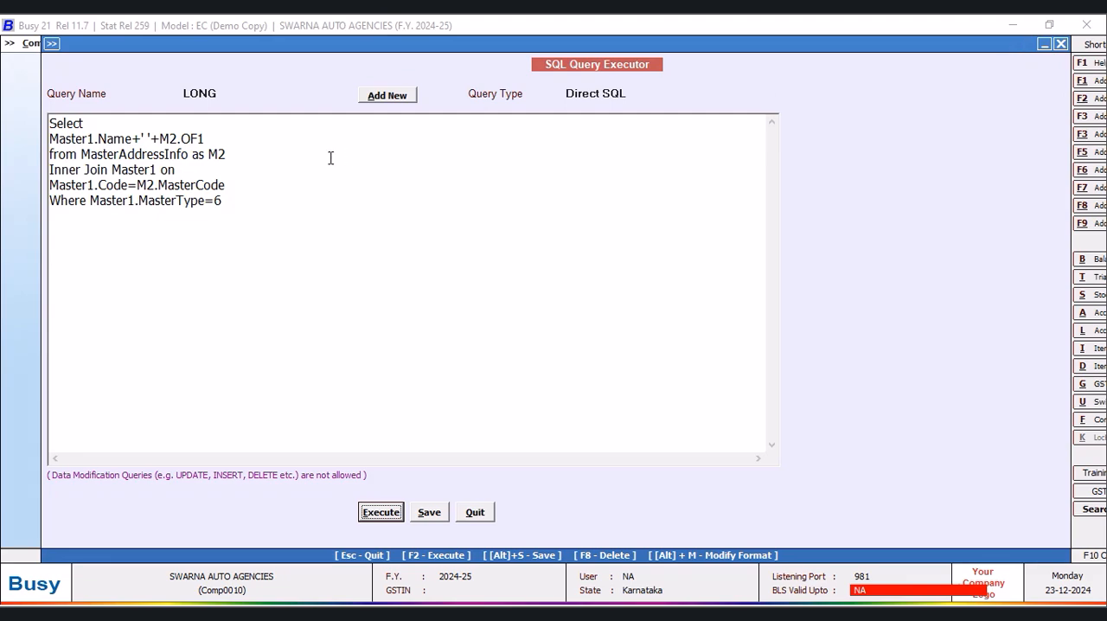
- Remove the space inside the quotes between Master1.Name and M2.OF1 and run the query
{"action": "left_click", "coordinate": [149, 137]}
{"action": "key", "text": "BackSpace"}
{"action": "left_click", "coordinate": [378, 512]}
{"action": "left_click", "coordinate": [653, 353]}
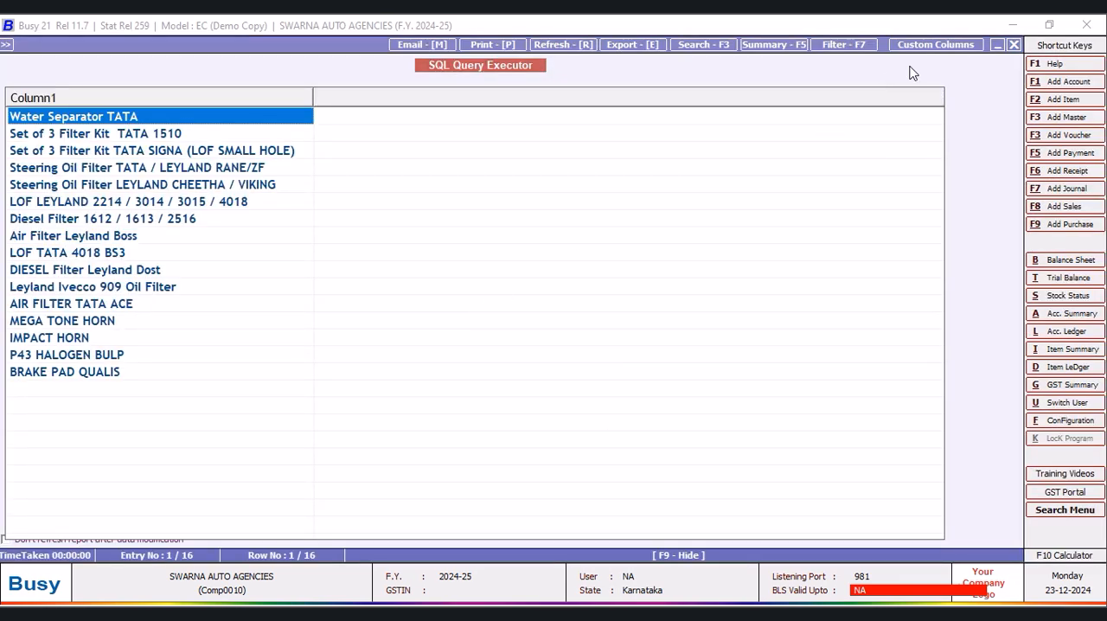
- Close the query result and save the LONG query
{"action": "left_click", "coordinate": [1016, 45]}
{"action": "left_click", "coordinate": [430, 513]}
{"action": "left_click", "coordinate": [649, 351]}
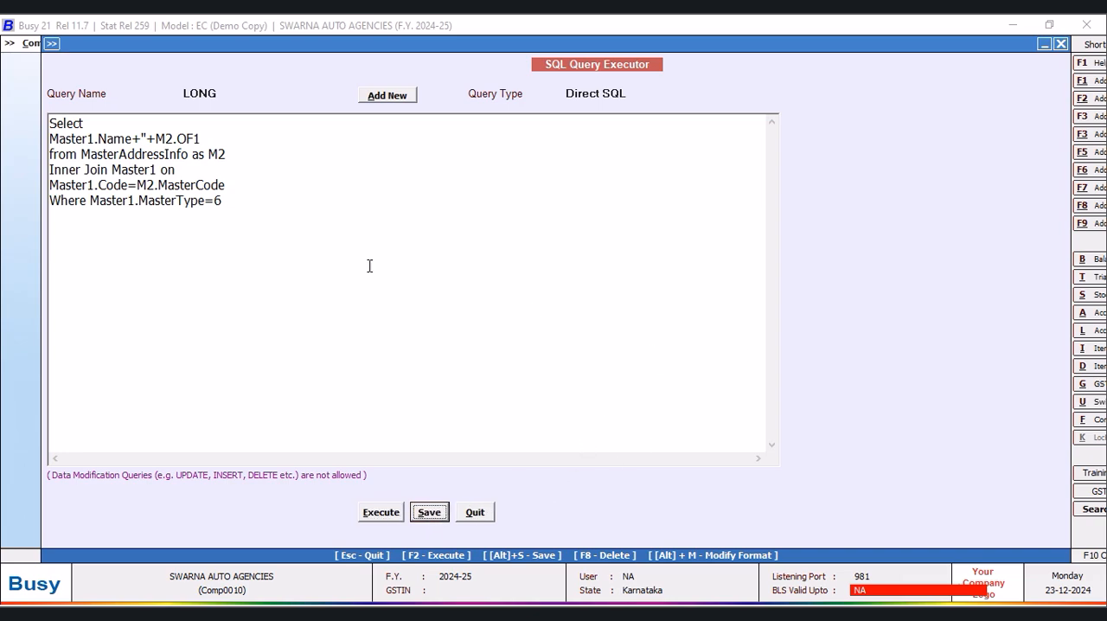
- Rewrite the selected name expression as CONCAT_WS(' ',Master1.Name,M2.OF1)
{"action": "left_click", "coordinate": [50, 138]}
{"action": "type", "text": "CONCAT"}
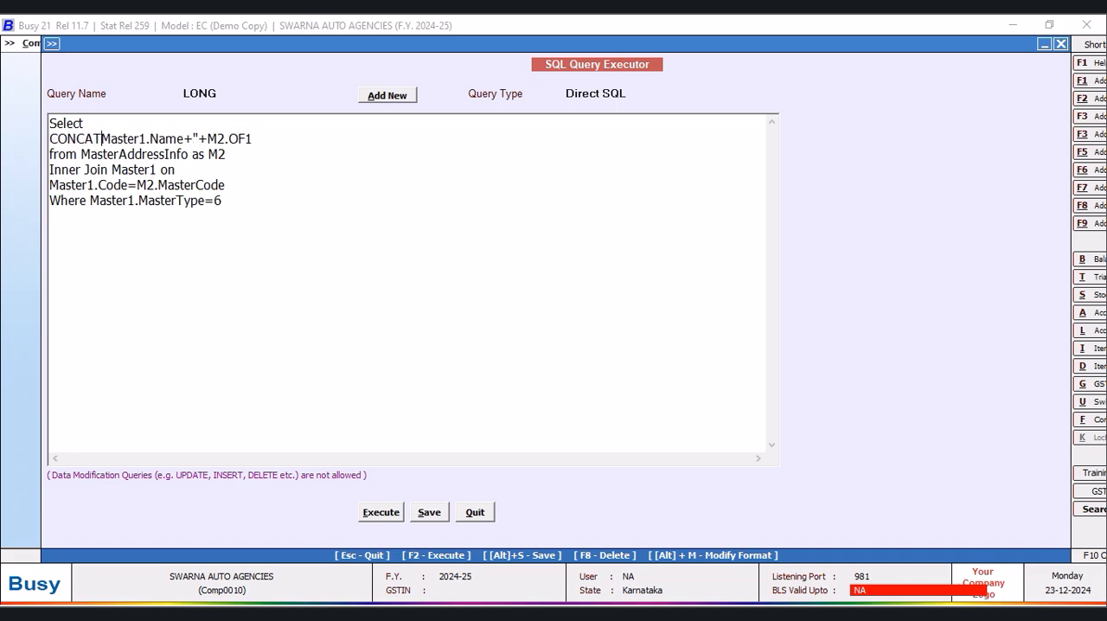
{"action": "type", "text": "_WS"}
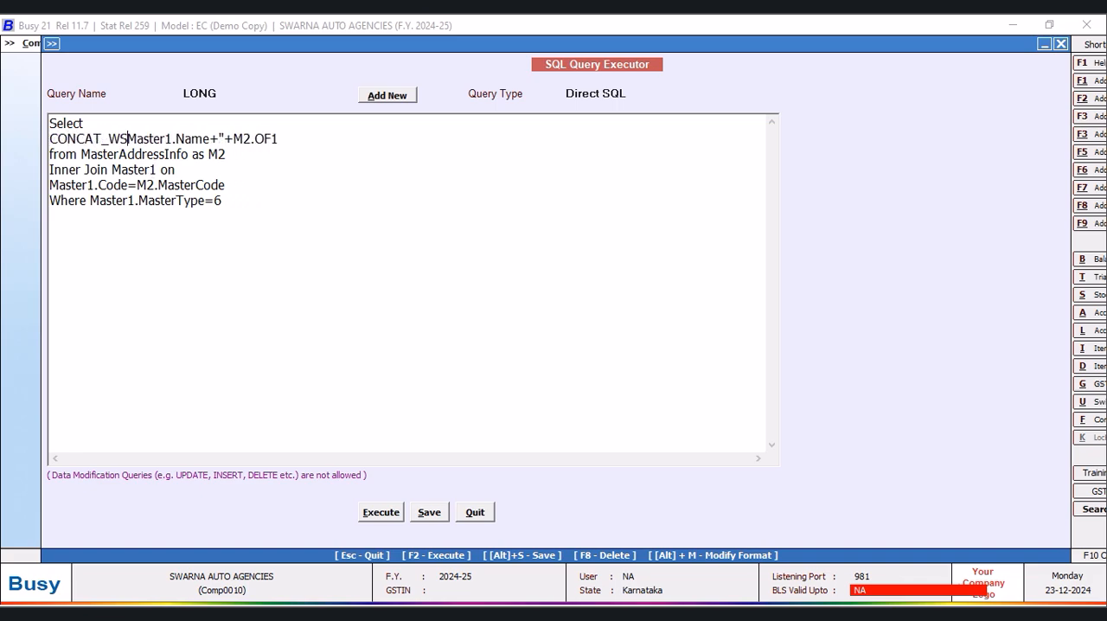
{"action": "type", "text": "("}
{"action": "type", "text": "' '"}
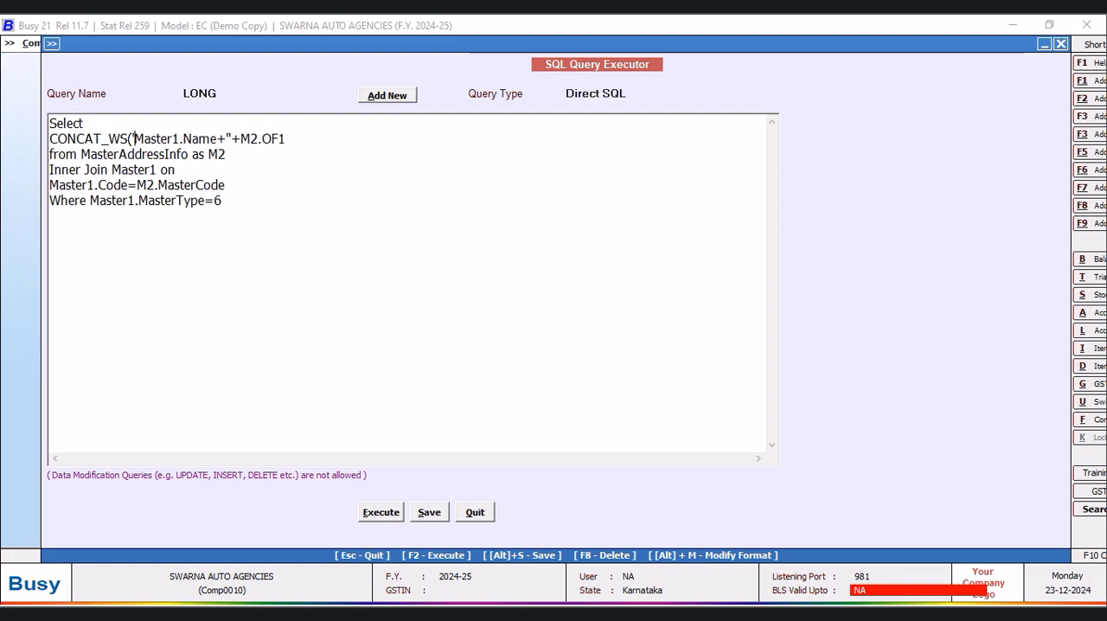
{"action": "type", "text": ","}
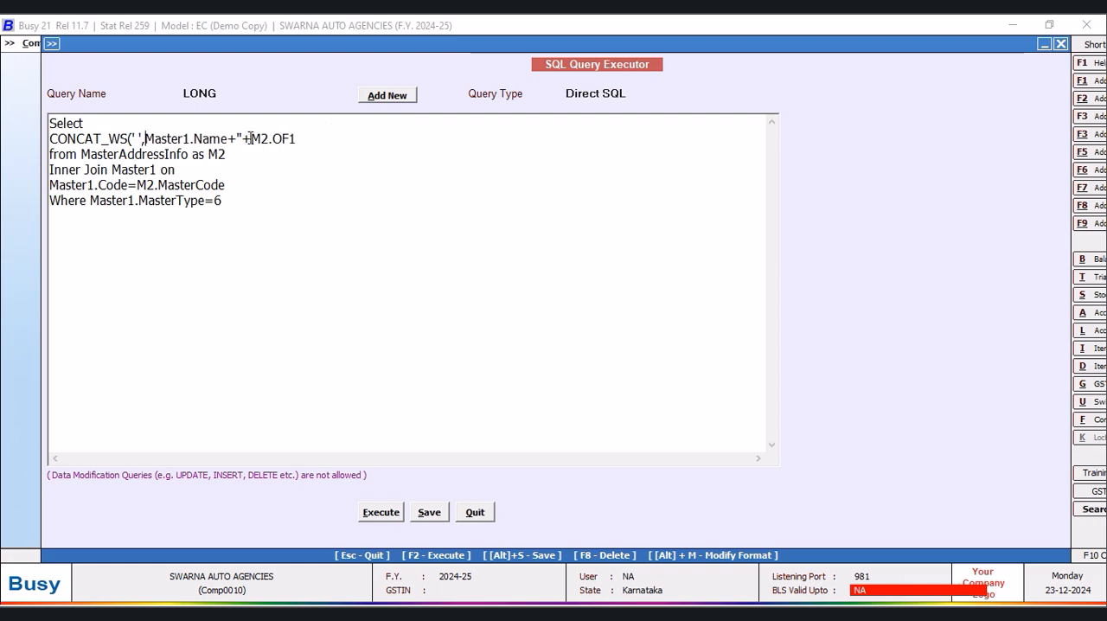
{"action": "left_click_drag", "start_coordinate": [252, 138], "coordinate": [229, 139]}
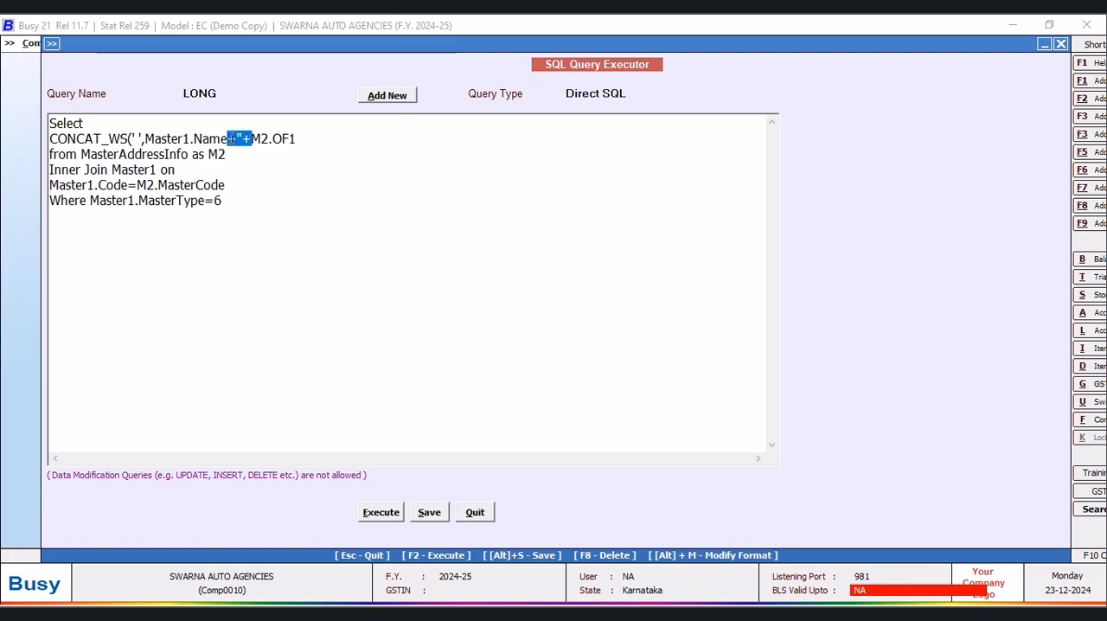
{"action": "right_click", "coordinate": [229, 139]}
{"action": "left_click", "coordinate": [272, 171]}
{"action": "type", "text": ","}
{"action": "left_click", "coordinate": [286, 142]}
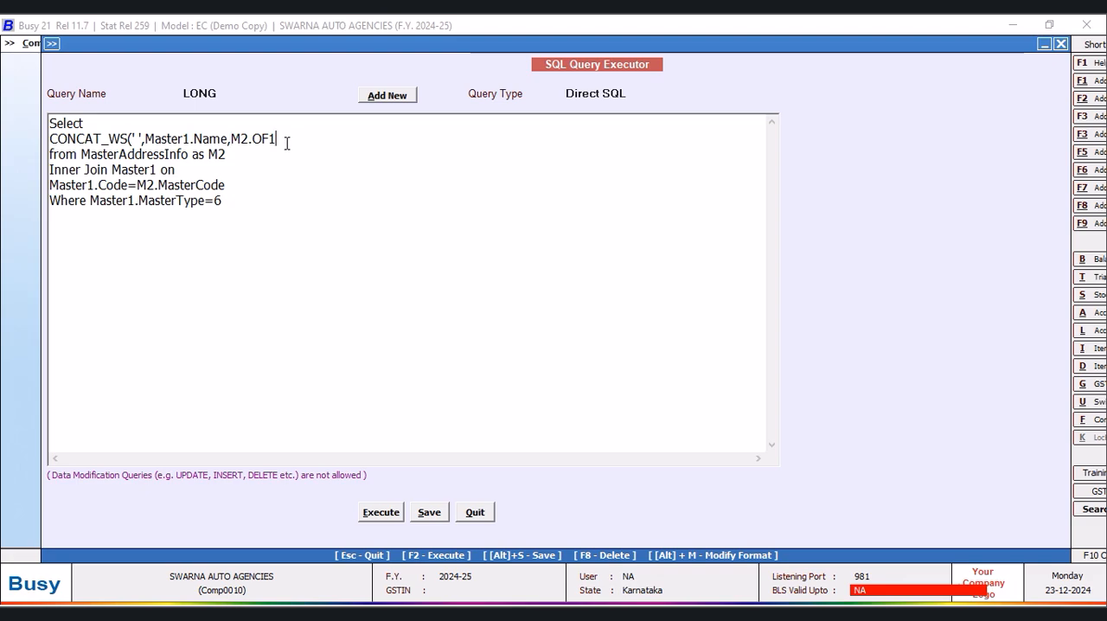
{"action": "type", "text": ")"}
- Run the query with the CONCAT_WS expression and close its result
{"action": "left_click", "coordinate": [381, 512]}
{"action": "left_click", "coordinate": [649, 351]}
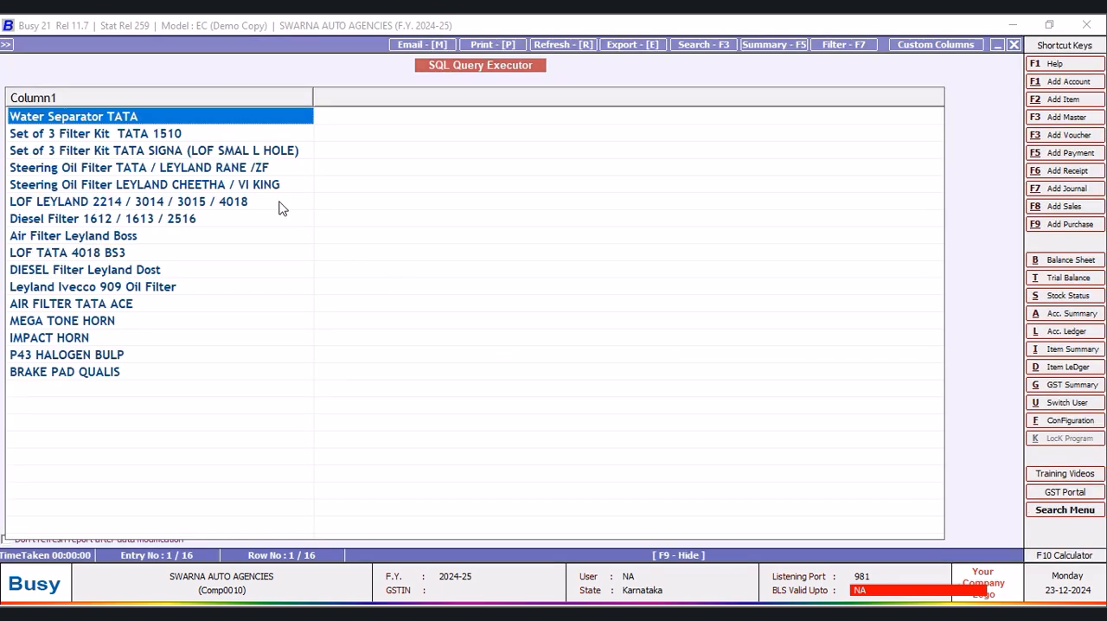
{"action": "left_click", "coordinate": [1014, 45]}
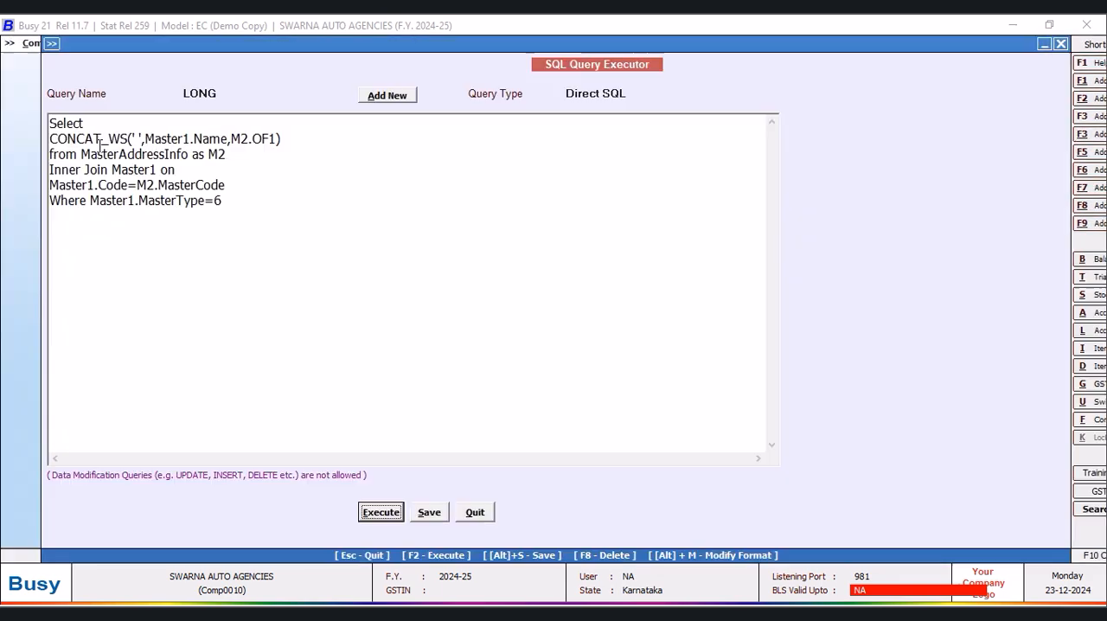
- Remove the space between the CONCAT_WS separator quotes, run the query again and close the result
{"action": "left_click", "coordinate": [141, 139]}
{"action": "type", "text": ","}
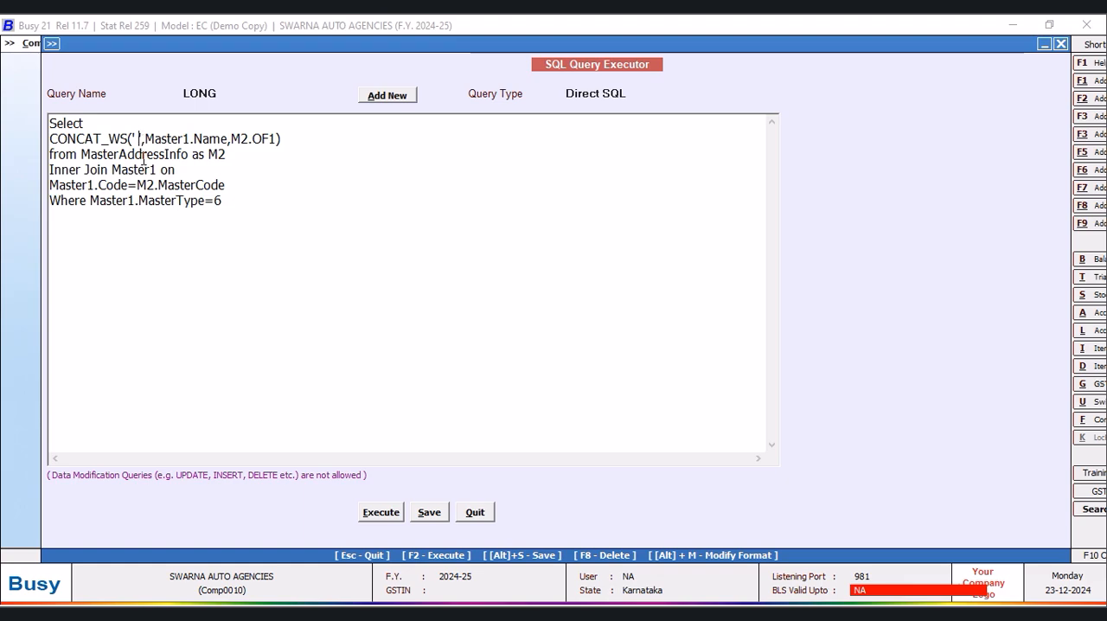
{"action": "key", "text": "BackSpace"}
{"action": "left_click", "coordinate": [388, 519]}
{"action": "left_click", "coordinate": [648, 349]}
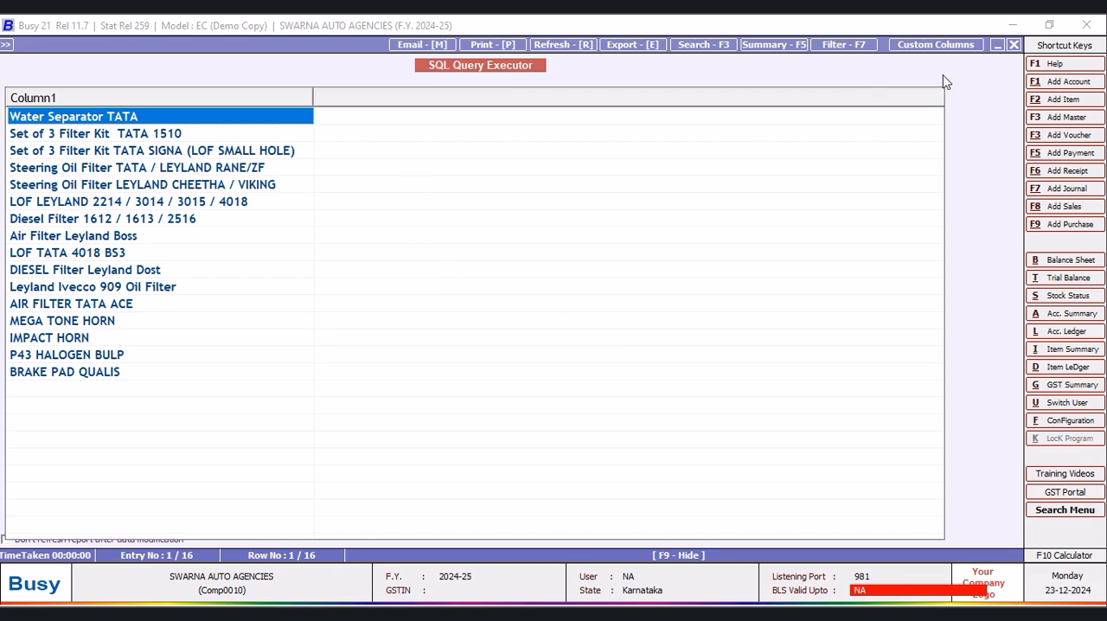
{"action": "left_click", "coordinate": [1014, 44]}
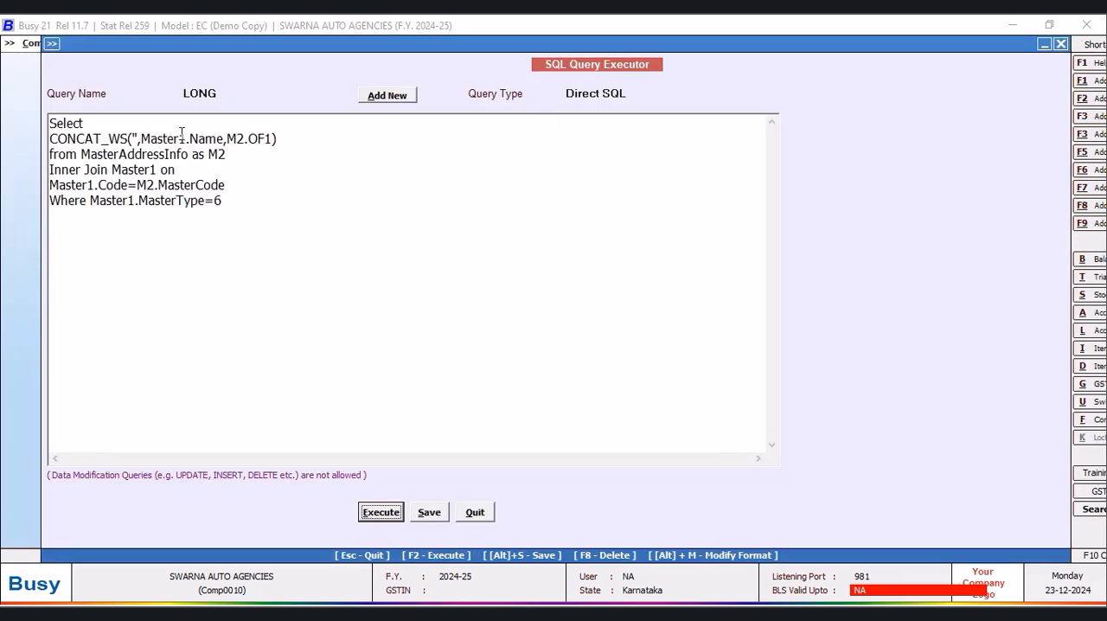
- Remove the CONCAT_WS wrapper and join Master1.Name and M2.OF1 with +''+, each part on its own line
{"action": "left_click_drag", "start_coordinate": [142, 139], "coordinate": [52, 139]}
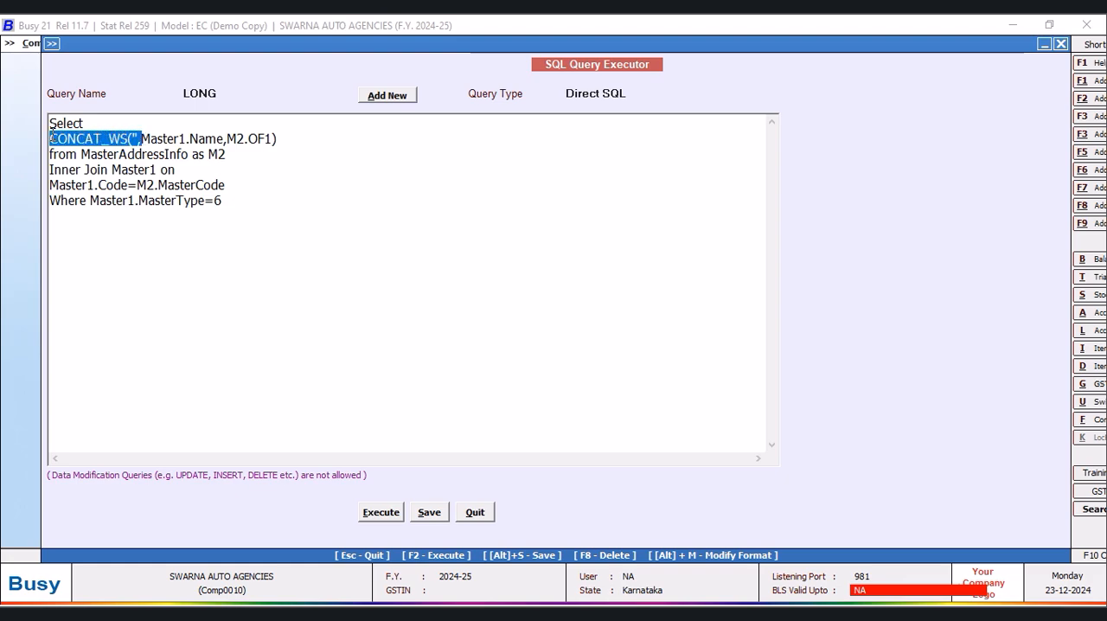
{"action": "key", "text": "Delete"}
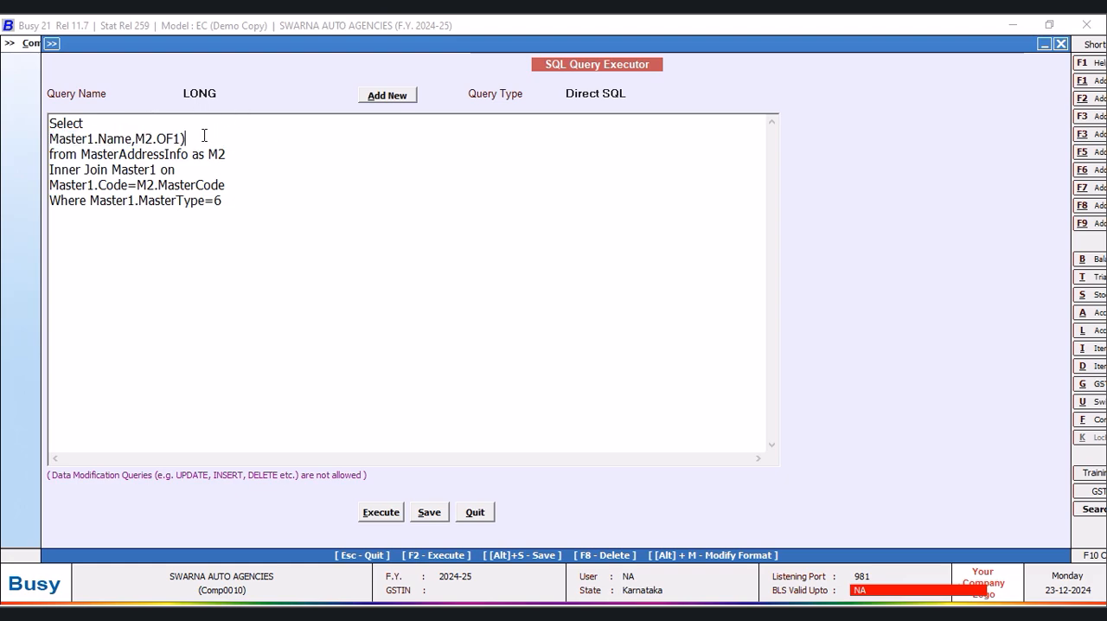
{"action": "key", "text": "BackSpace"}
{"action": "left_click", "coordinate": [136, 141]}
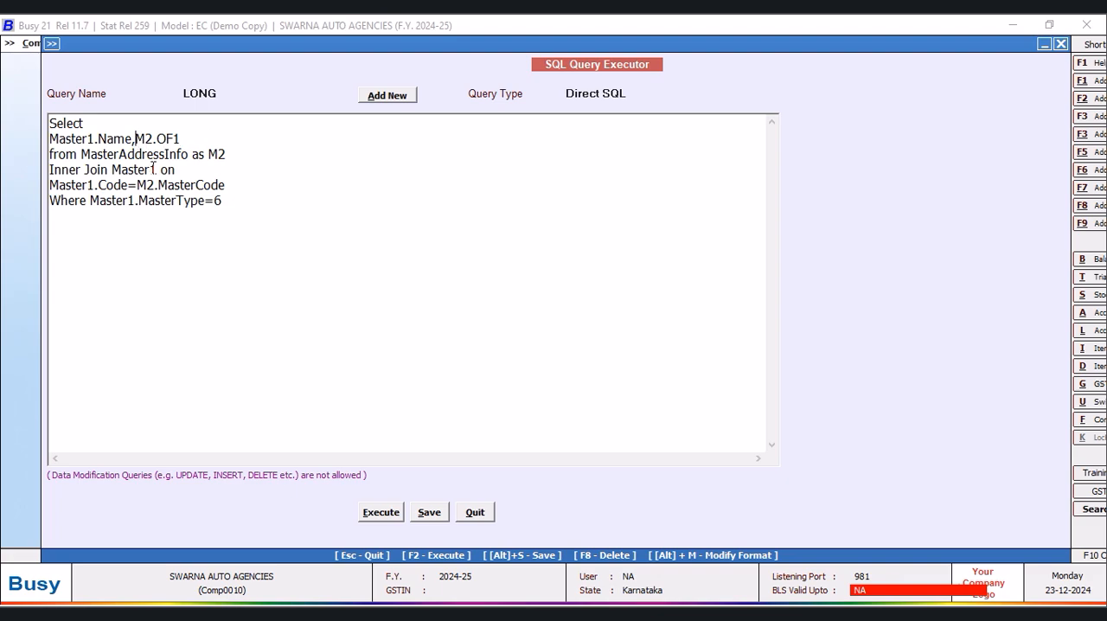
{"action": "key", "text": "Return"}
{"action": "key", "text": "Return"}
{"action": "key", "text": "Return"}
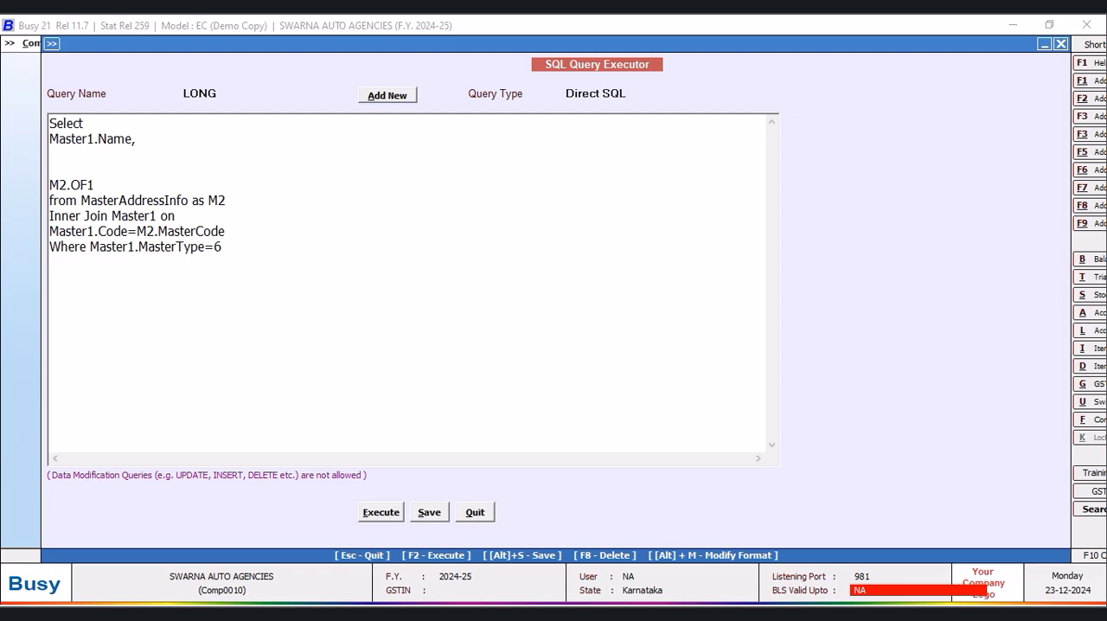
{"action": "left_click", "coordinate": [154, 141]}
{"action": "left_click", "coordinate": [65, 170]}
{"action": "key", "text": "BackSpace"}
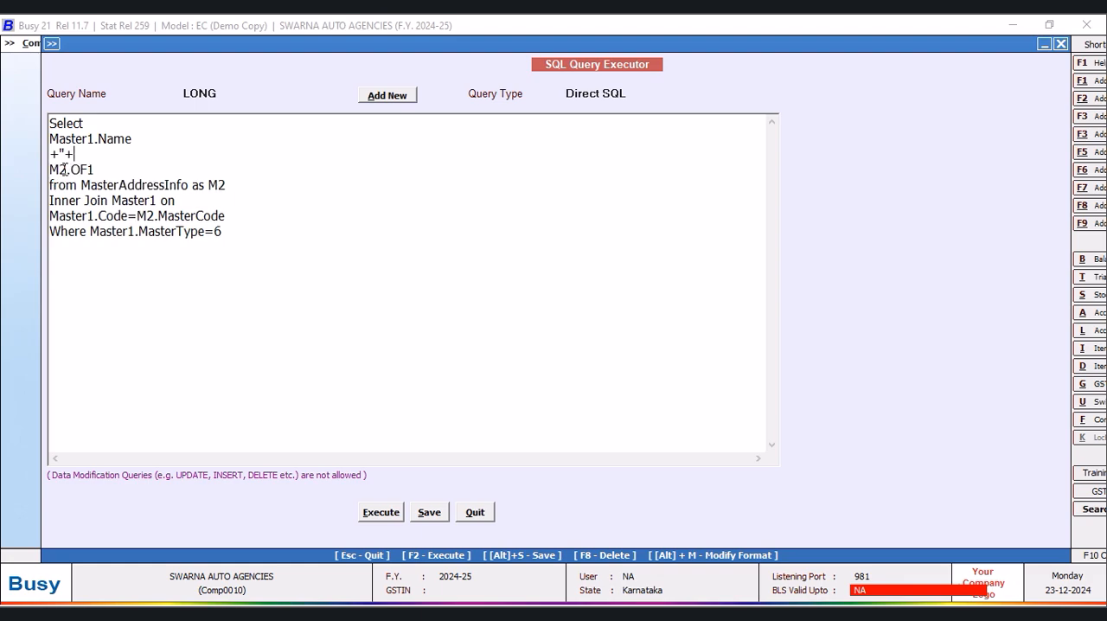
- Enclose the combined name expression in parentheses, each parenthesis on its own line
{"action": "left_click", "coordinate": [90, 124]}
{"action": "key", "text": "Return"}
{"action": "type", "text": "("}
{"action": "left_click", "coordinate": [100, 185]}
{"action": "key", "text": "Return"}
{"action": "type", "text": ")"}
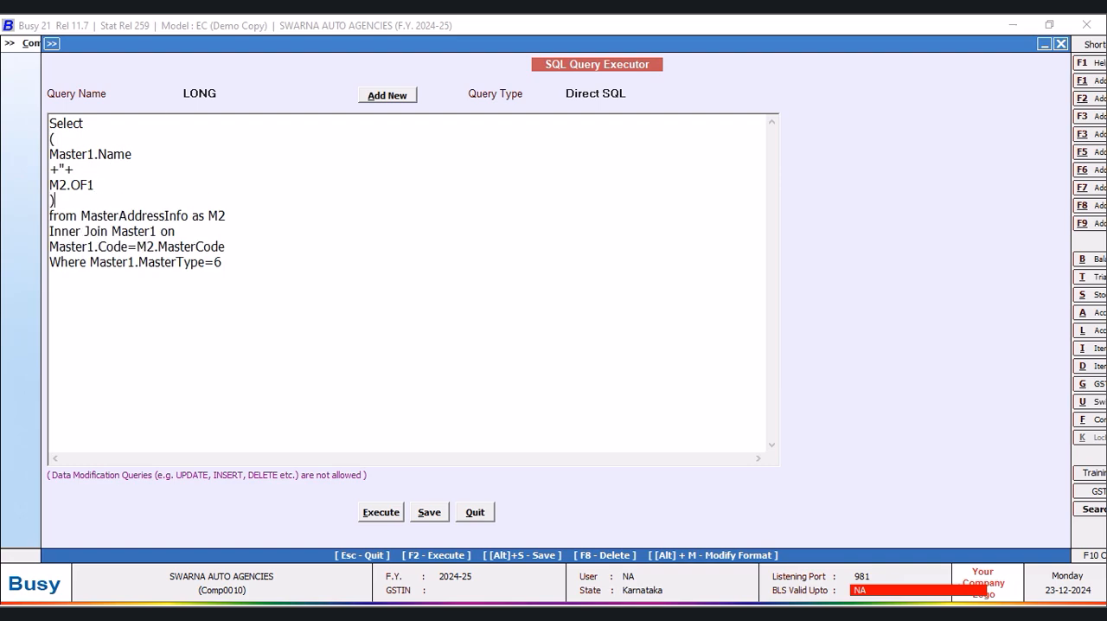
- Run the query with the parenthesised expression, close its result and save the LONG query
{"action": "left_click_drag", "start_coordinate": [143, 47], "coordinate": [207, 45]}
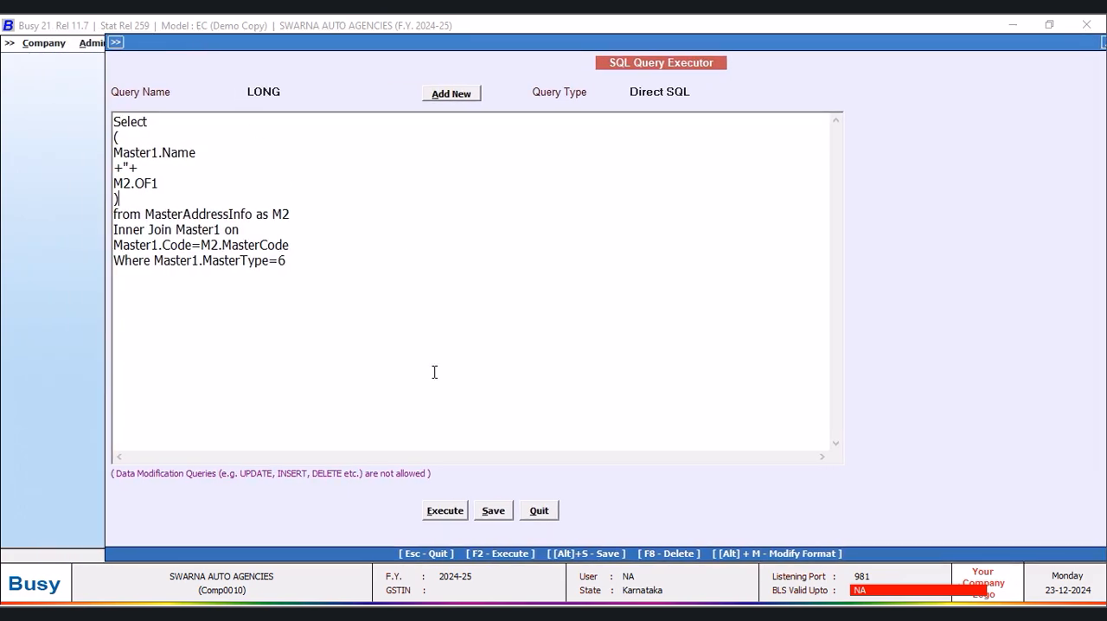
{"action": "left_click", "coordinate": [439, 512]}
{"action": "left_click", "coordinate": [655, 346]}
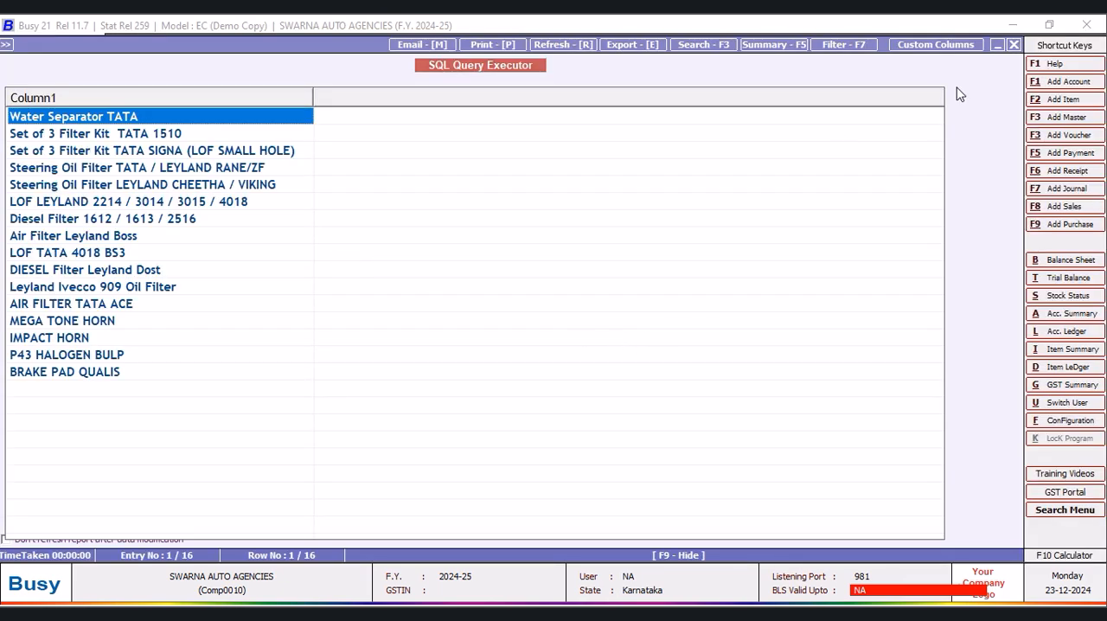
{"action": "left_click", "coordinate": [1016, 45]}
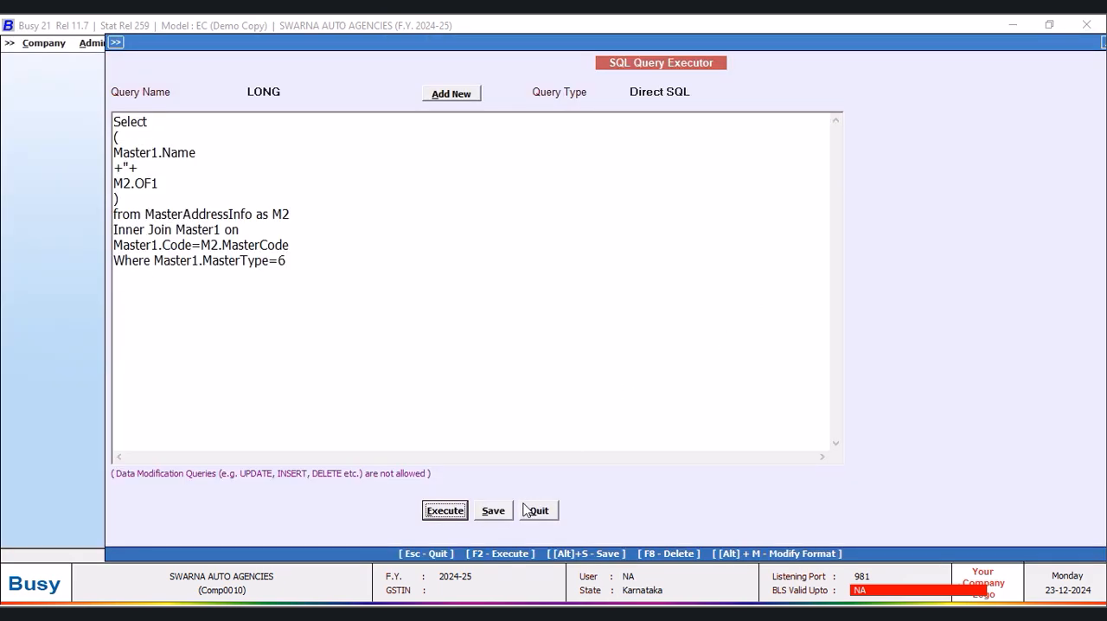
{"action": "left_click", "coordinate": [492, 511]}
{"action": "left_click", "coordinate": [650, 355]}
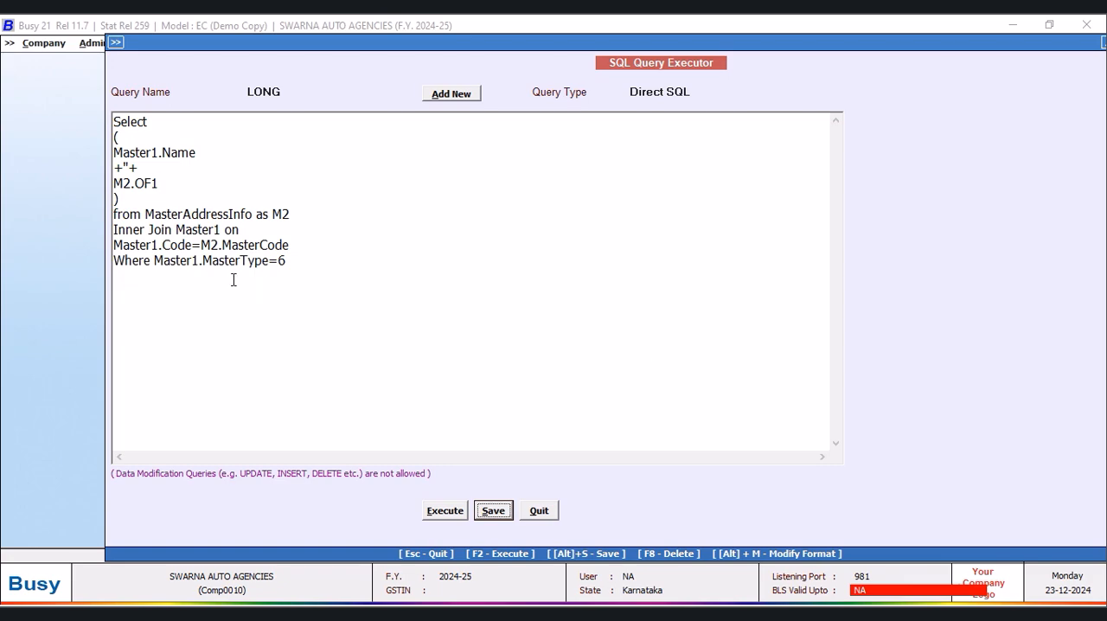
- Move the Master1.MasterType=6 condition to a new line below Where and put AND in front of it
{"action": "left_click", "coordinate": [152, 260]}
{"action": "key", "text": "Return"}
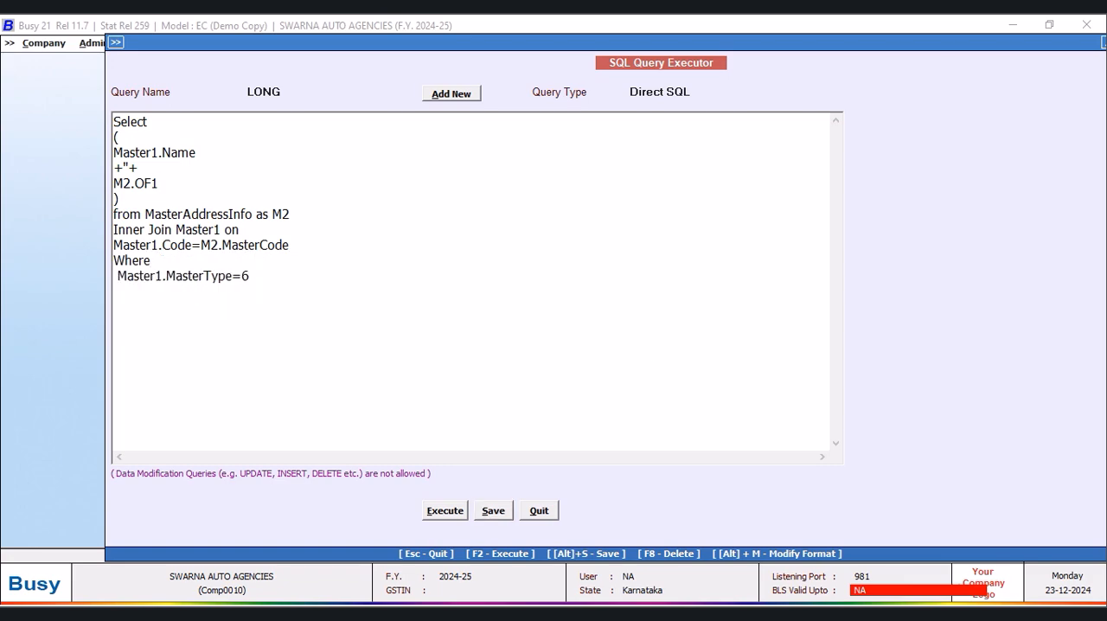
{"action": "type", "text": "AND"}
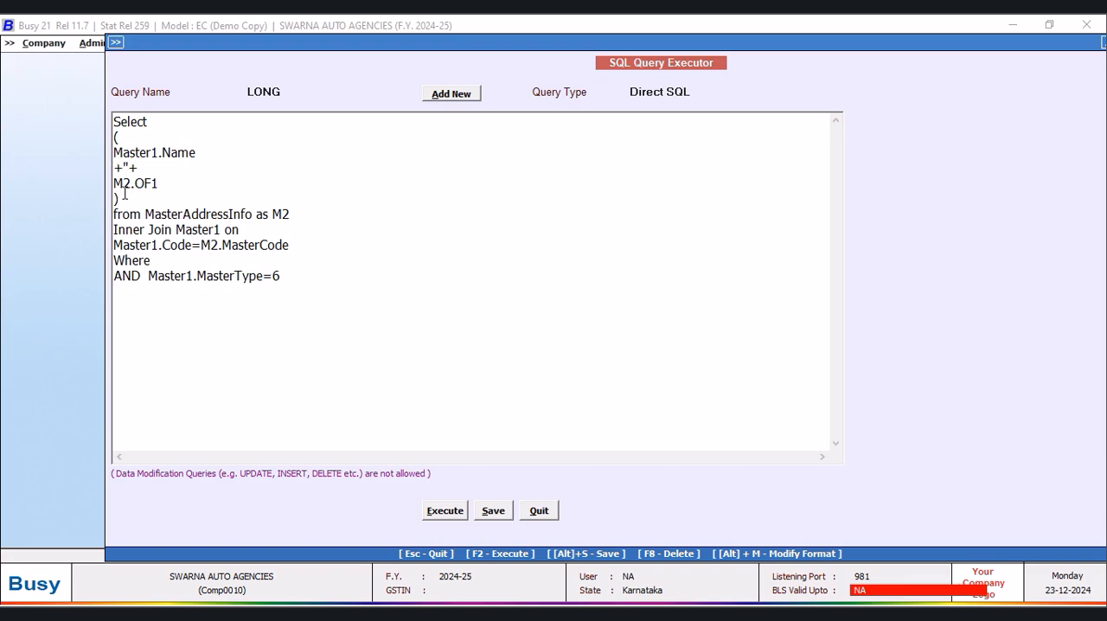
- Join the parenthesised name expression into the single line (Master1.Name+''+M2.OF1)
{"action": "key", "text": "BackSpace"}
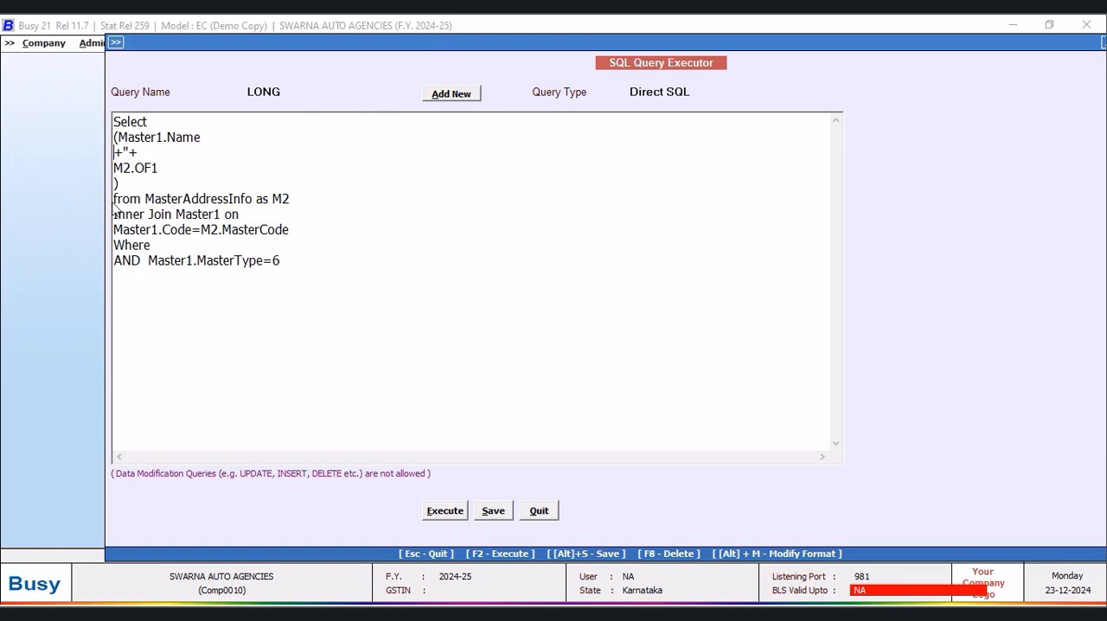
{"action": "key", "text": "BackSpace"}
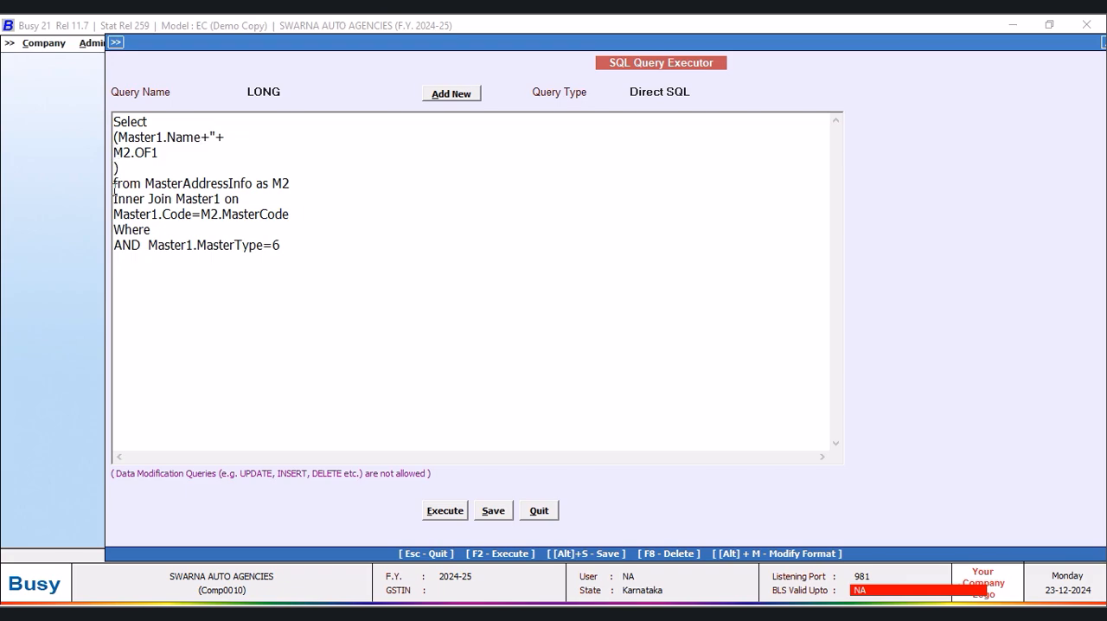
{"action": "key", "text": "Delete"}
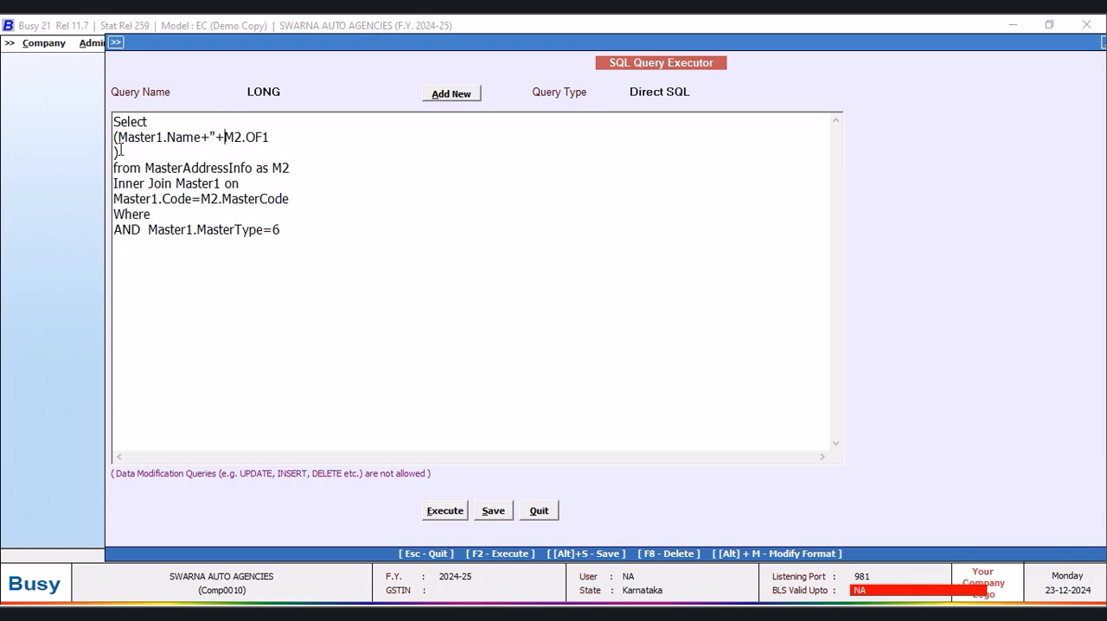
{"action": "key", "text": "Delete"}
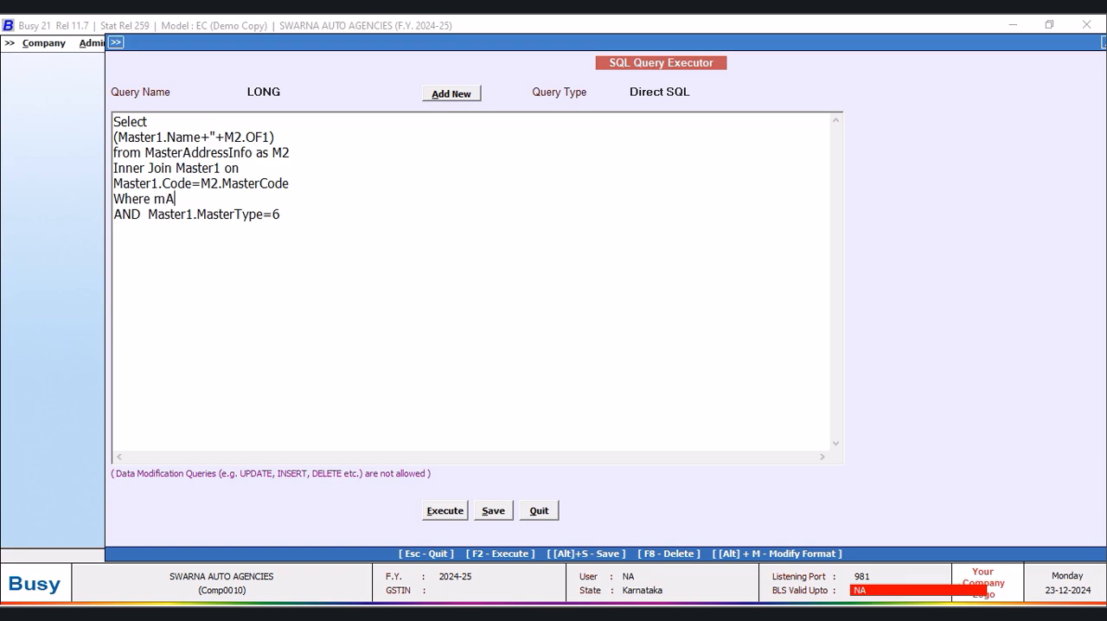
{"action": "type", "text": "setr"}
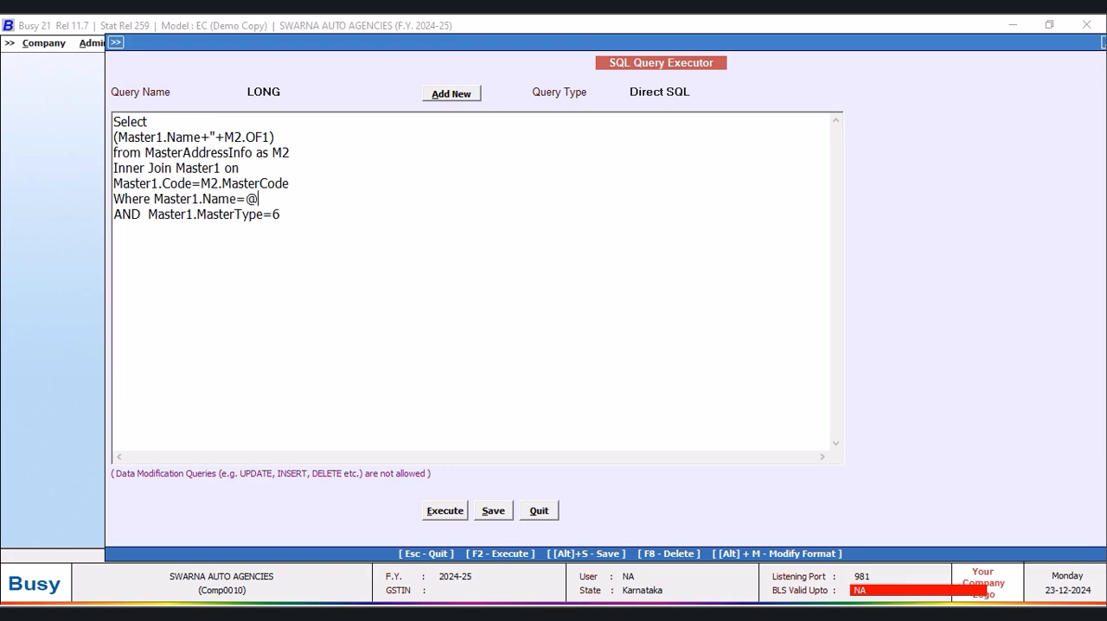
{"action": "type", "text": "@"}
{"action": "left_click", "coordinate": [702, 95]}
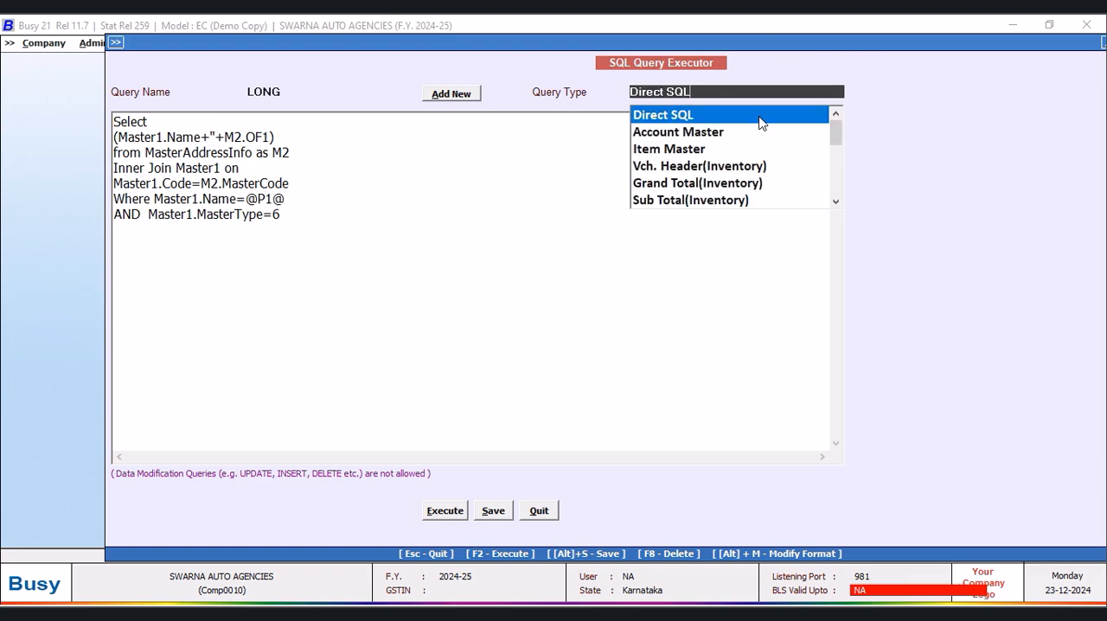
{"action": "left_click_drag", "start_coordinate": [836, 139], "coordinate": [837, 155]}
{"action": "scroll", "coordinate": [837, 155], "scroll_direction": "down", "scroll_amount": 3}
{"action": "left_click", "coordinate": [712, 200]}
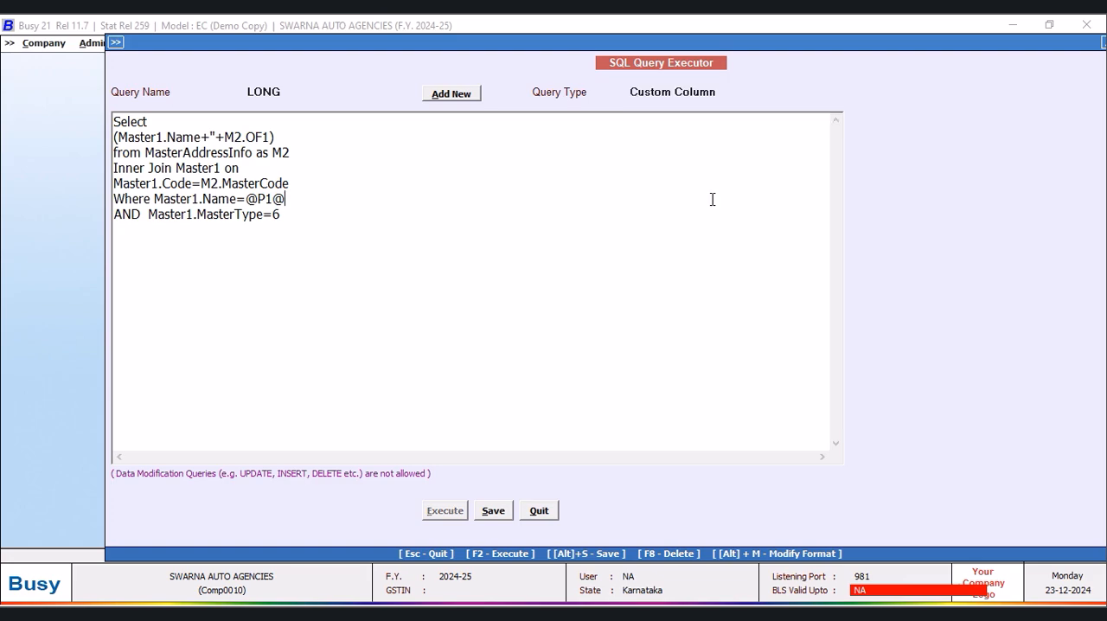
- Save the LONG query as a custom column query and quit the SQL Query Executor
{"action": "left_click", "coordinate": [498, 516]}
{"action": "left_click", "coordinate": [650, 349]}
{"action": "left_click", "coordinate": [539, 511]}
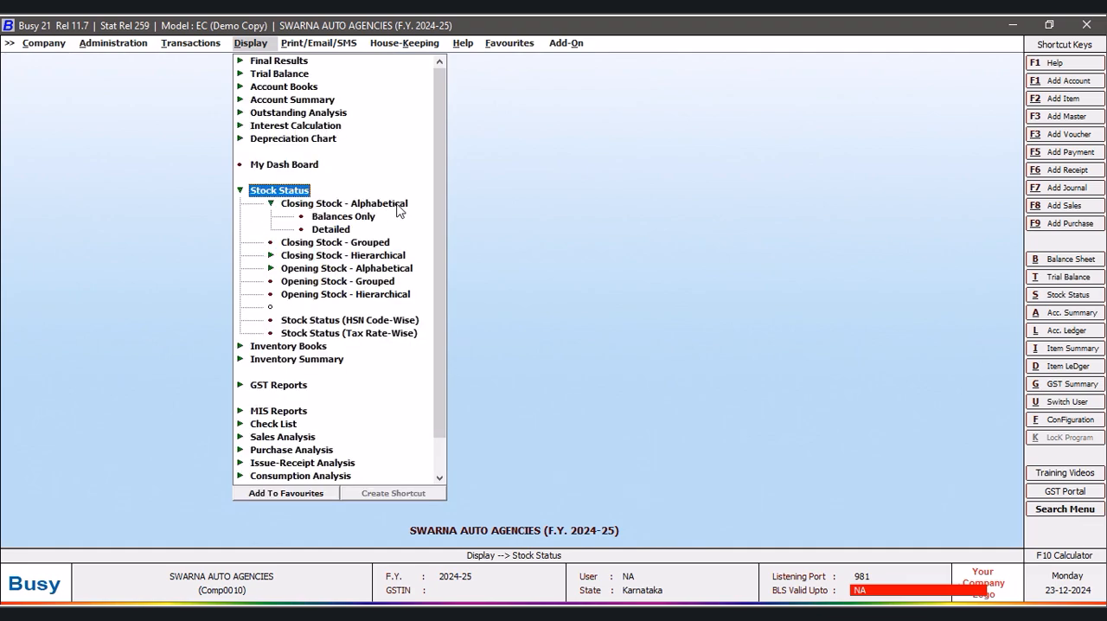
- Display the alphabetical closing stock report with balances only for all items, keeping the default report options
{"action": "left_click", "coordinate": [398, 206]}
{"action": "left_click", "coordinate": [394, 206]}
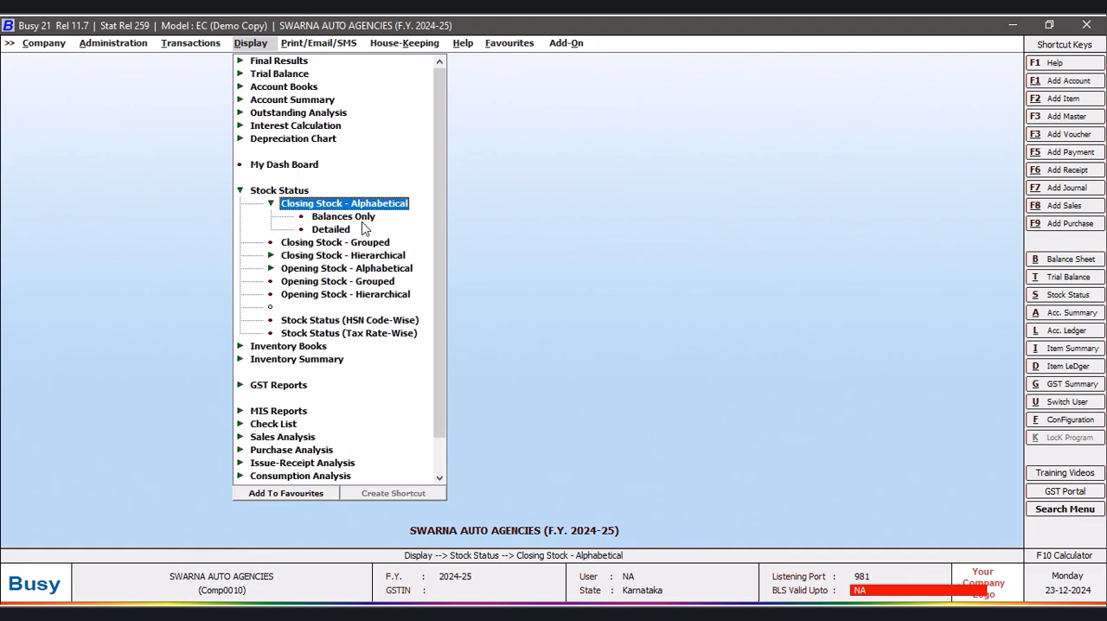
{"action": "left_click", "coordinate": [358, 218]}
{"action": "left_click", "coordinate": [474, 338]}
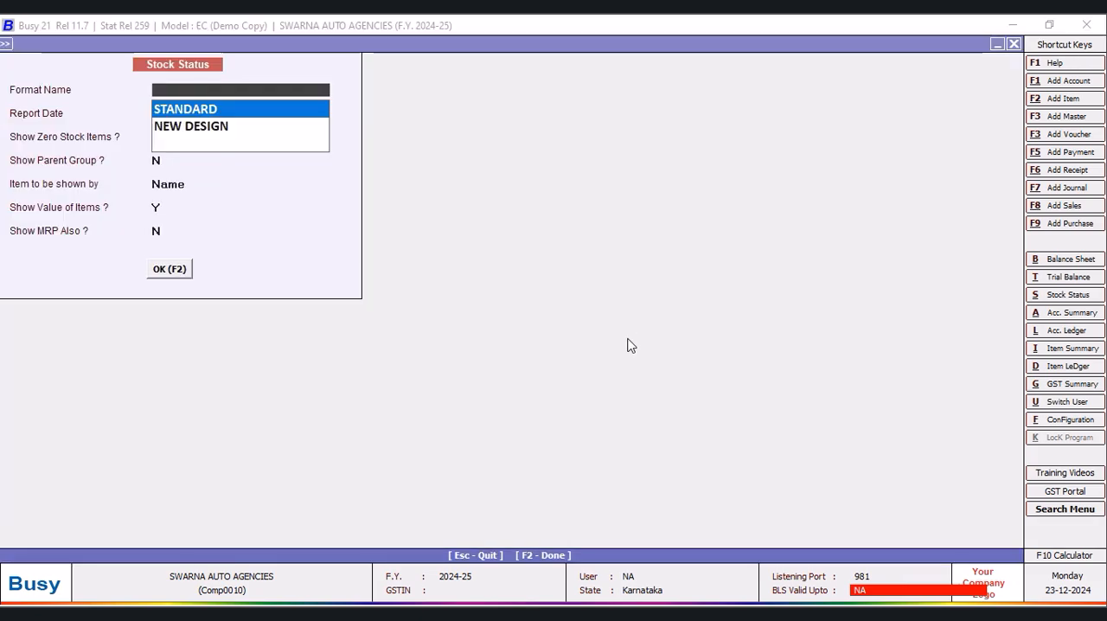
{"action": "left_click", "coordinate": [164, 269]}
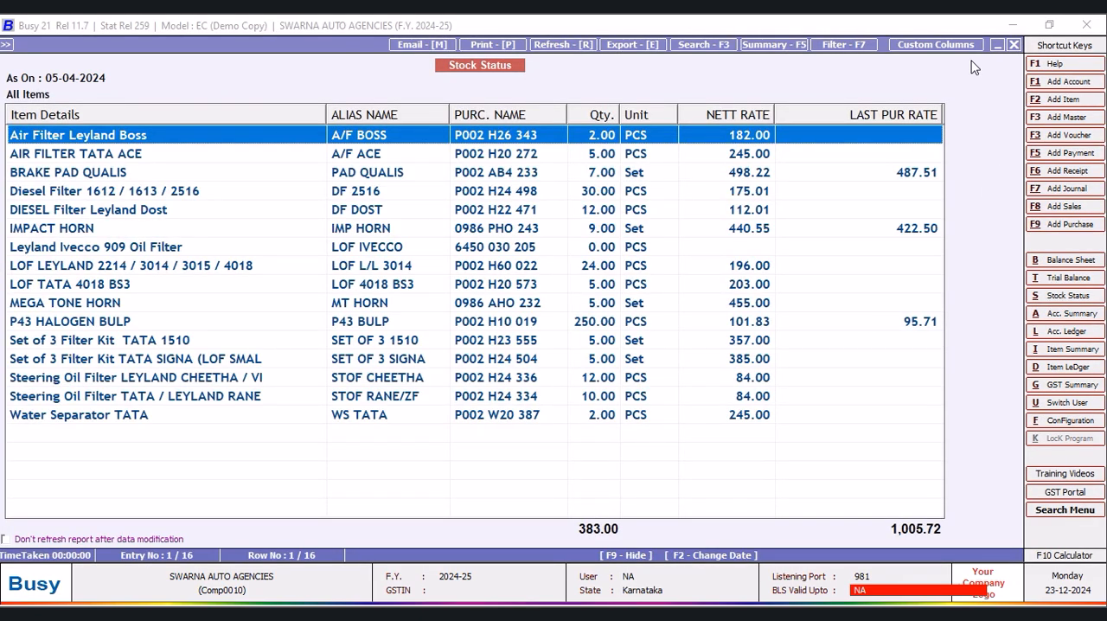
- Add a Text column headed PARTICULARS to the NEW DESIGN format, positioned as First Column, aligned LEFT with 40 characters
{"action": "left_click", "coordinate": [937, 47]}
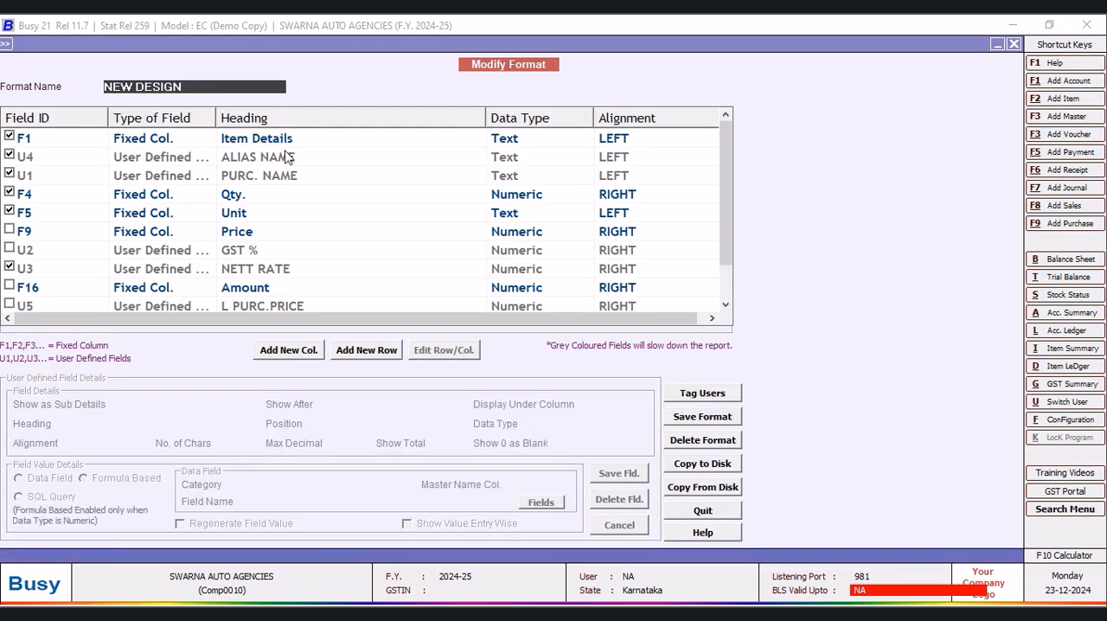
{"action": "left_click", "coordinate": [288, 350]}
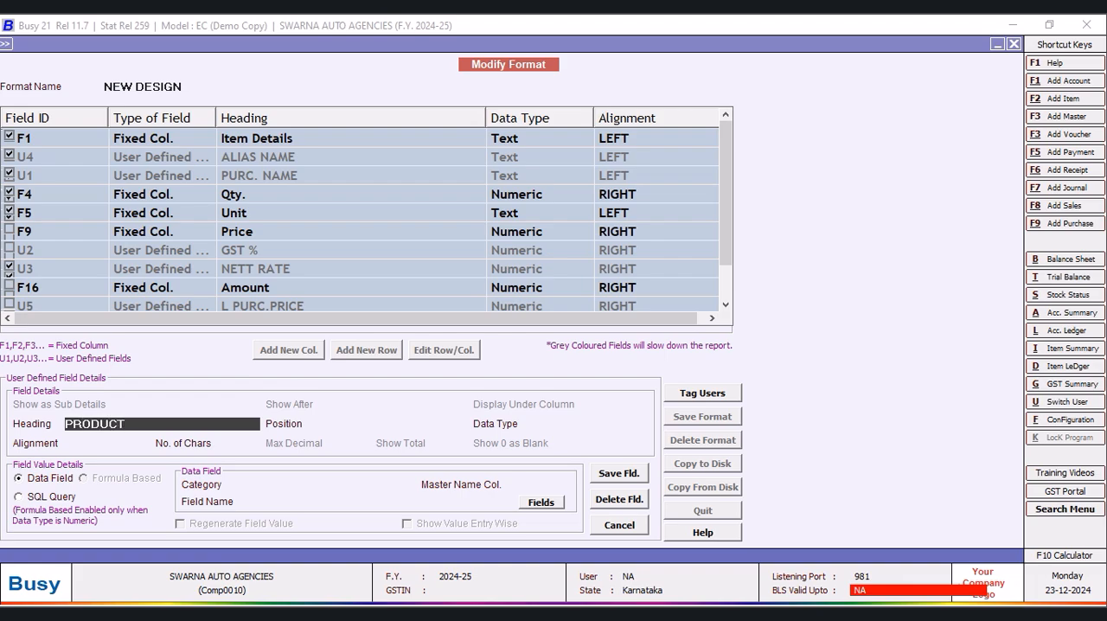
{"action": "key", "text": "Return"}
{"action": "left_click", "coordinate": [137, 424]}
{"action": "key", "text": "BackSpace"}
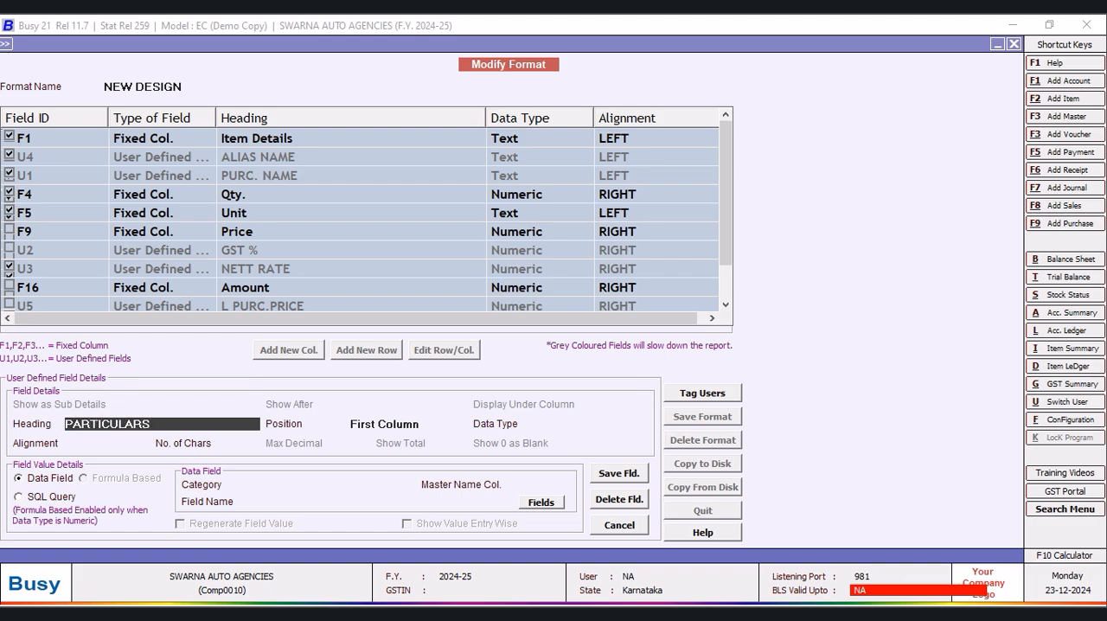
{"action": "type", "text": "PARTICULARS"}
{"action": "key", "text": "Return"}
{"action": "key", "text": "Return"}
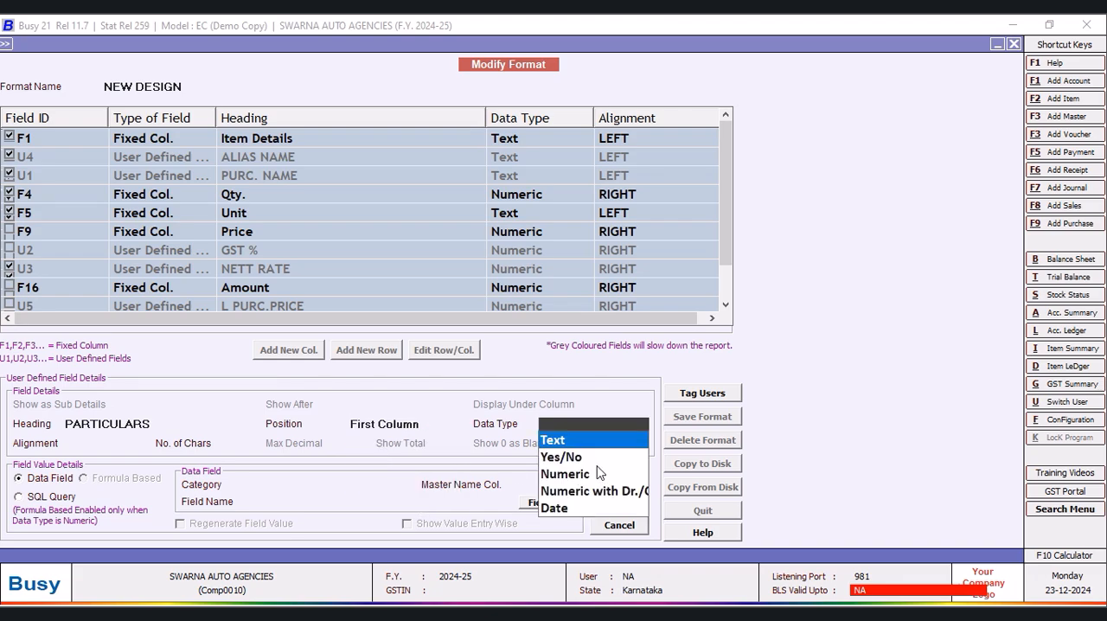
{"action": "key", "text": "Return"}
- Base the PARTICULARS column on the SQL query LONG with parameter F1, and save the field and the format
{"action": "left_click", "coordinate": [45, 499]}
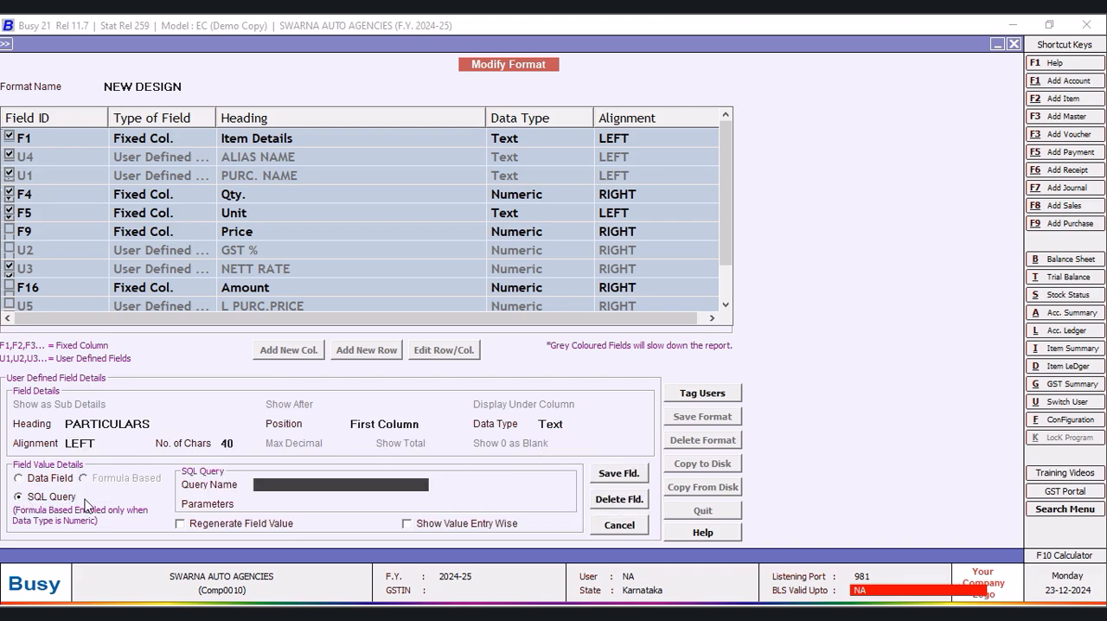
{"action": "left_click", "coordinate": [266, 484]}
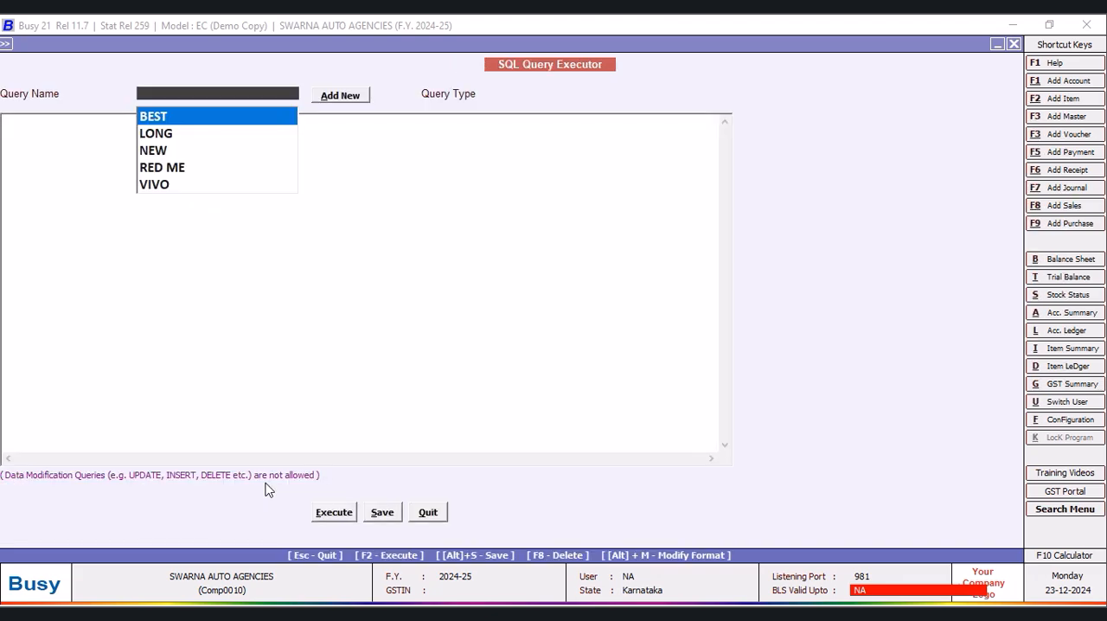
{"action": "left_click", "coordinate": [441, 516]}
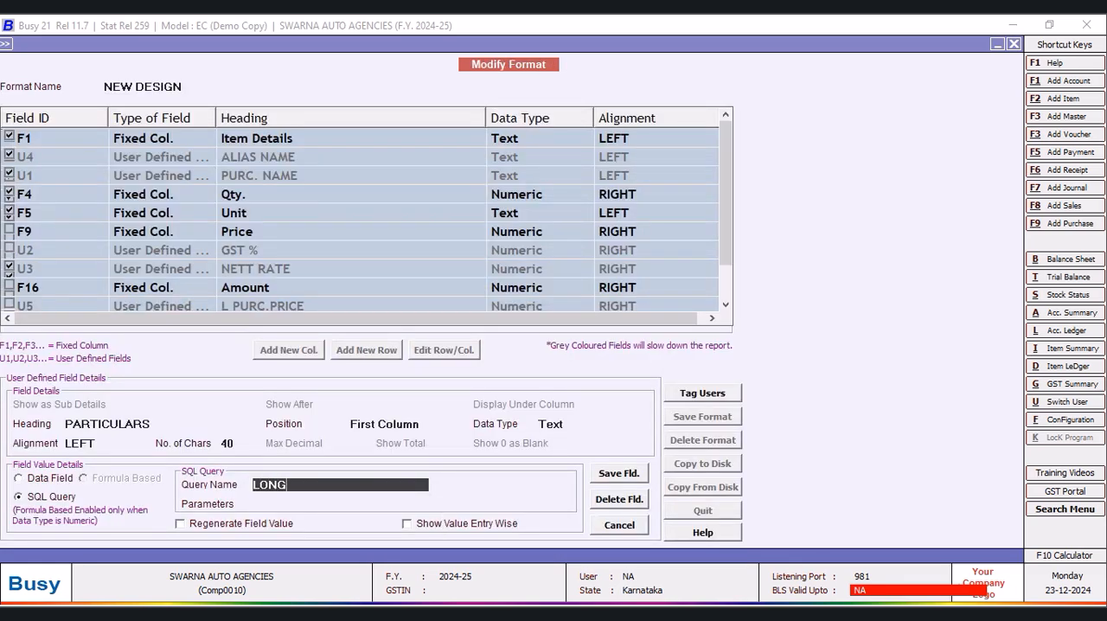
{"action": "key", "text": "Return"}
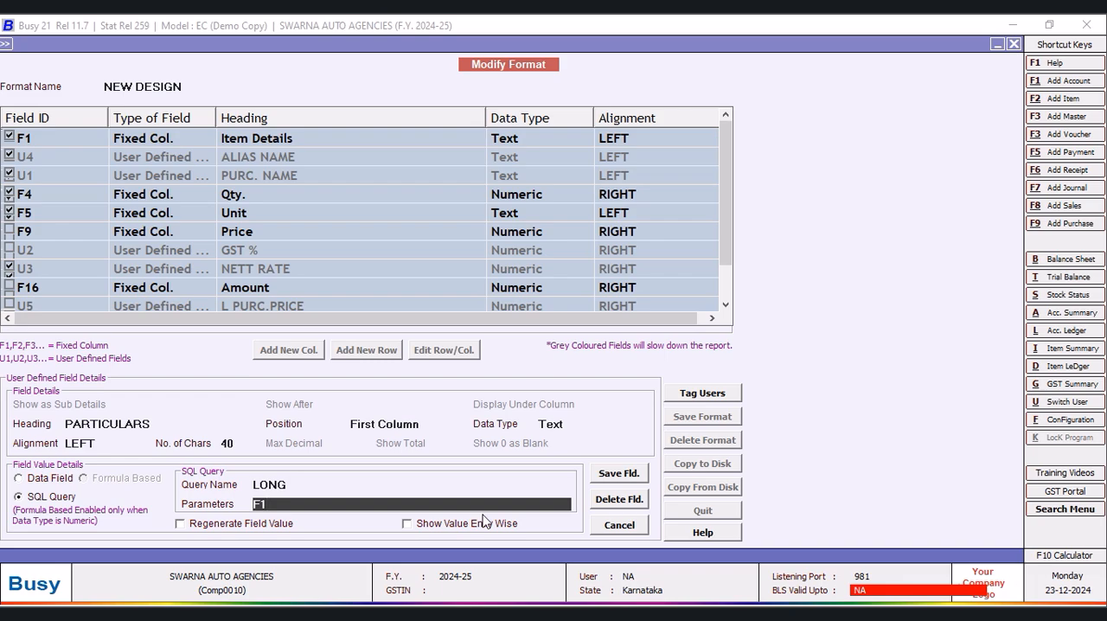
{"action": "left_click", "coordinate": [620, 476]}
{"action": "left_click", "coordinate": [582, 352]}
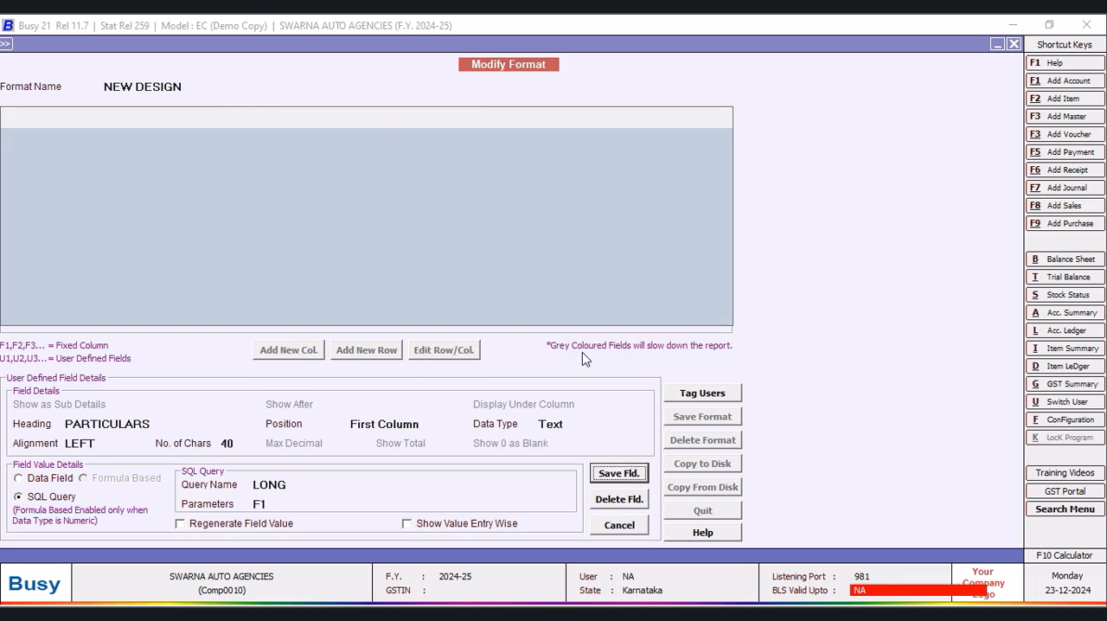
{"action": "left_click", "coordinate": [689, 420]}
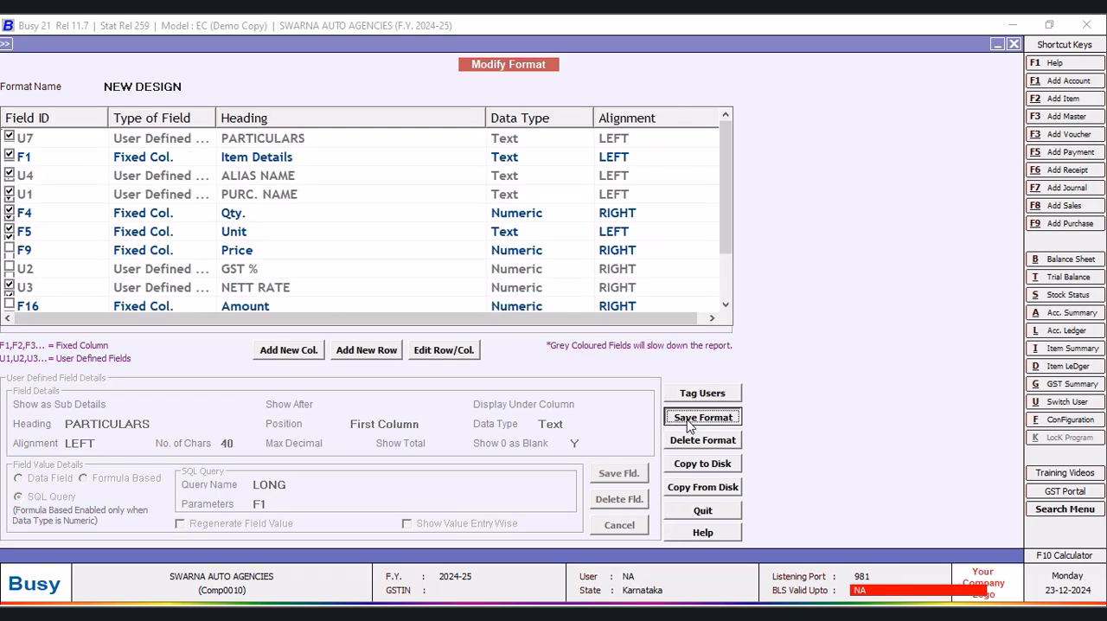
{"action": "left_click", "coordinate": [595, 354]}
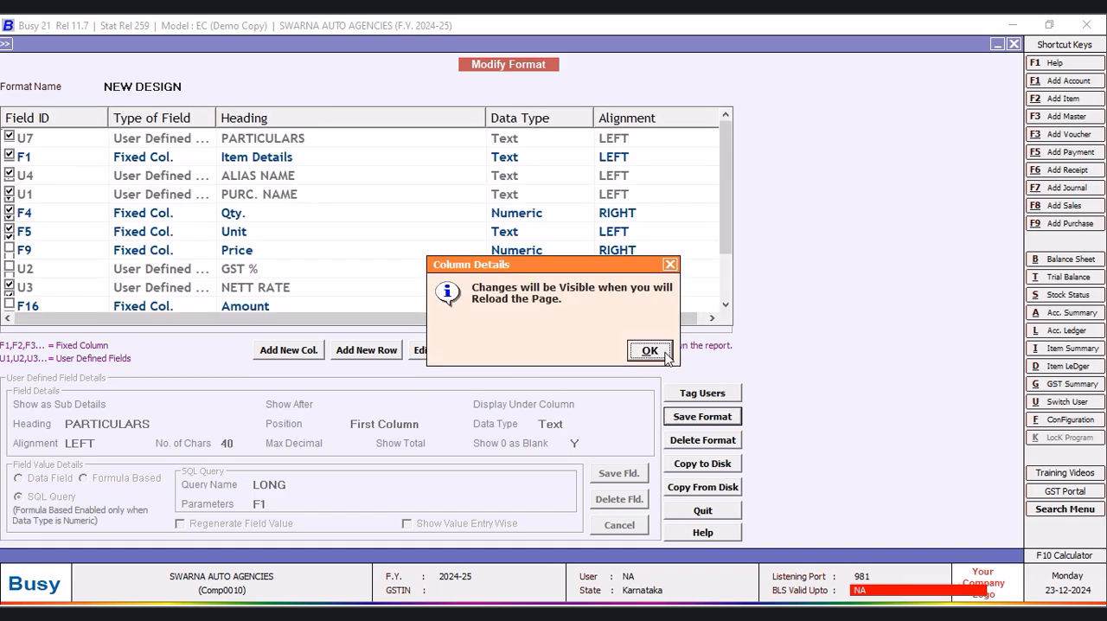
{"action": "left_click", "coordinate": [647, 352]}
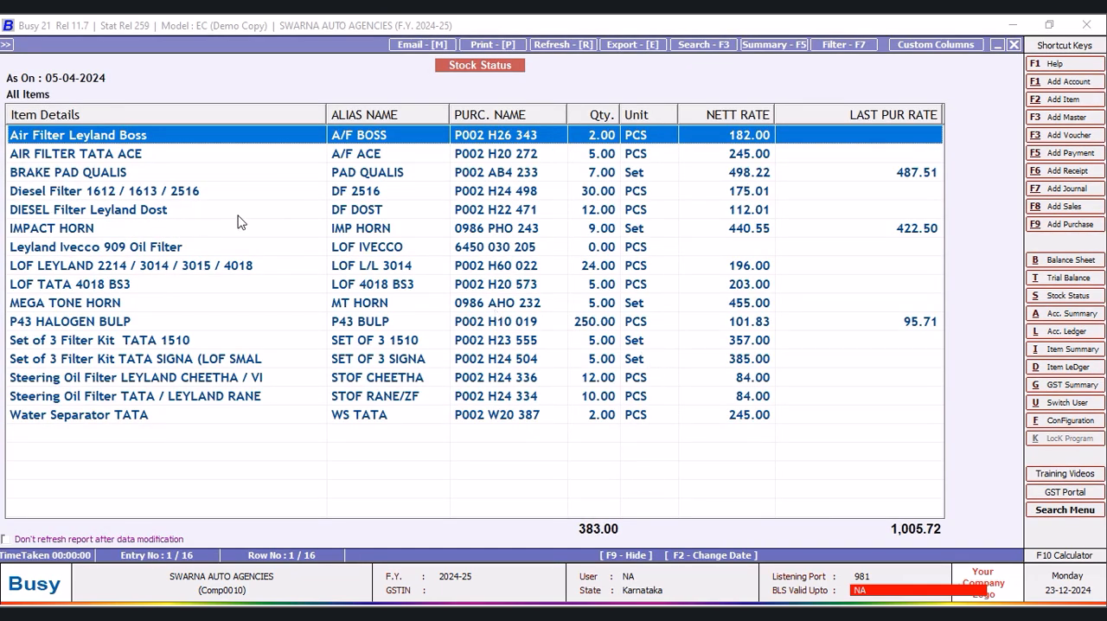
- Exclude the fixed Item Details column from the NEW DESIGN format and save the format
{"action": "left_click", "coordinate": [935, 44]}
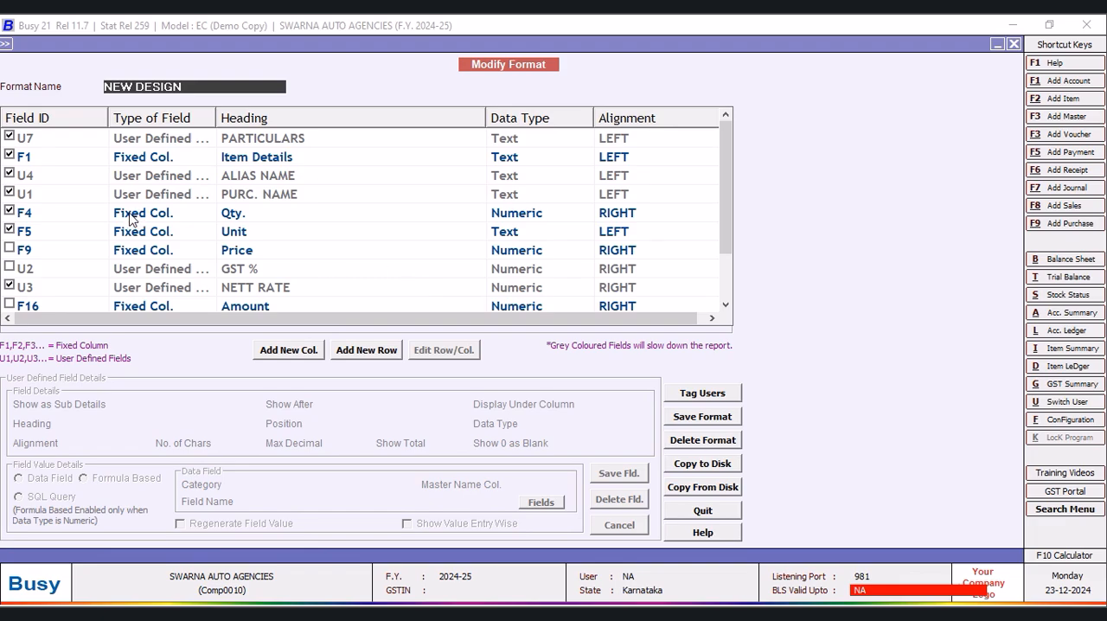
{"action": "left_click", "coordinate": [11, 156]}
{"action": "left_click", "coordinate": [703, 416]}
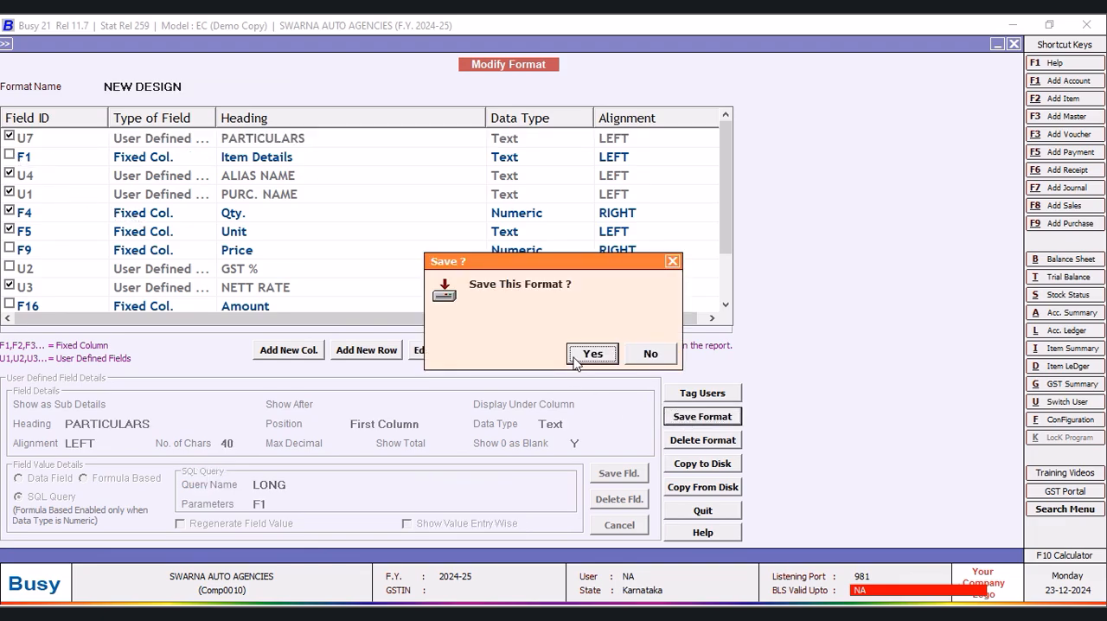
{"action": "left_click", "coordinate": [591, 353]}
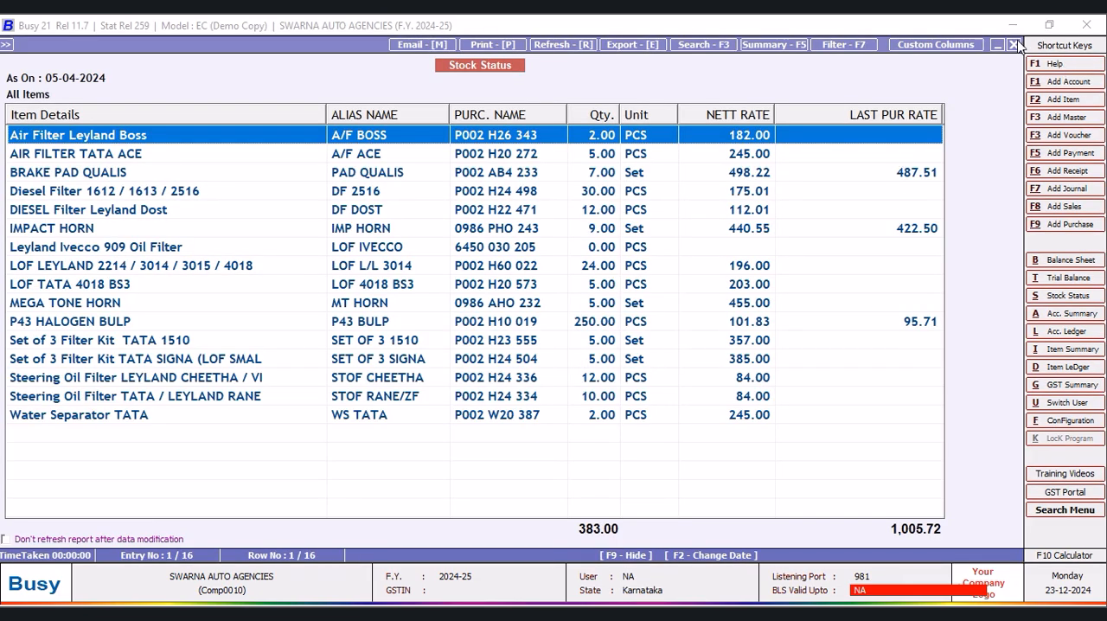
- Reload the stock status report with the NEW DESIGN format and widen the PARTICULARS column
{"action": "left_click", "coordinate": [1014, 44]}
{"action": "left_click", "coordinate": [165, 269]}
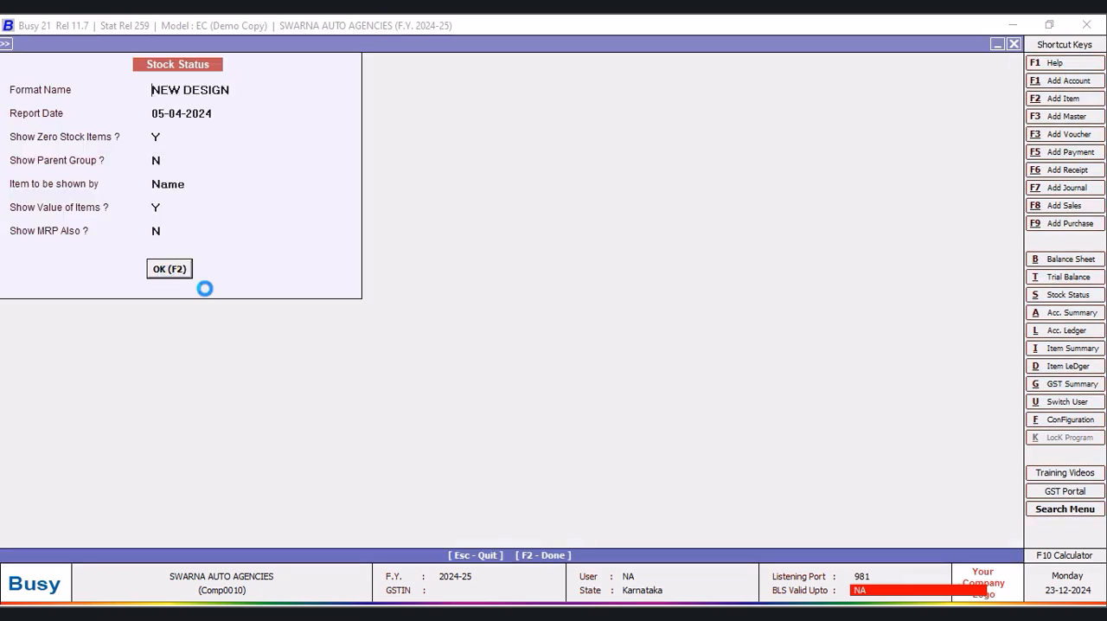
{"action": "left_click_drag", "start_coordinate": [221, 115], "coordinate": [341, 130]}
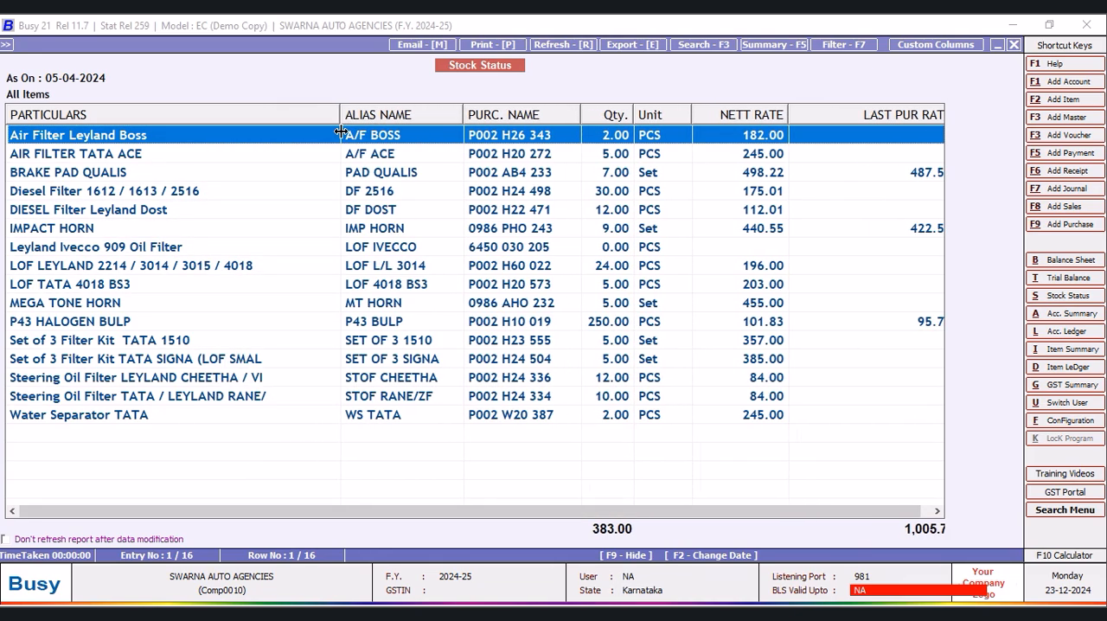
{"action": "left_click", "coordinate": [231, 379]}
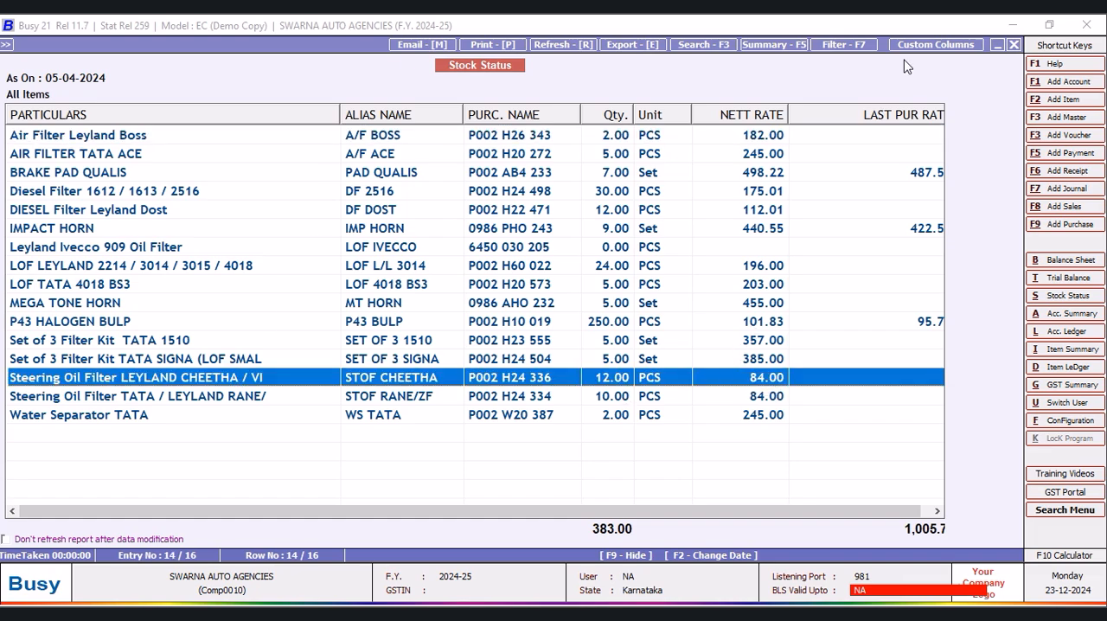
- Set the PARTICULARS column's number of characters to 60 and save the field and the format
{"action": "left_click", "coordinate": [948, 44]}
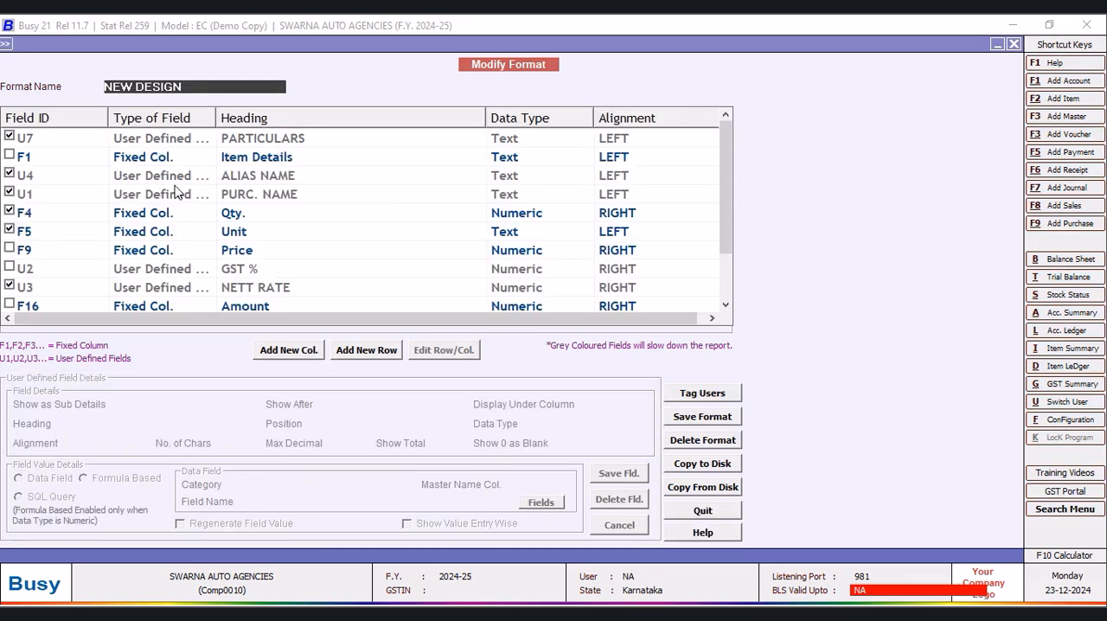
{"action": "left_click", "coordinate": [260, 141]}
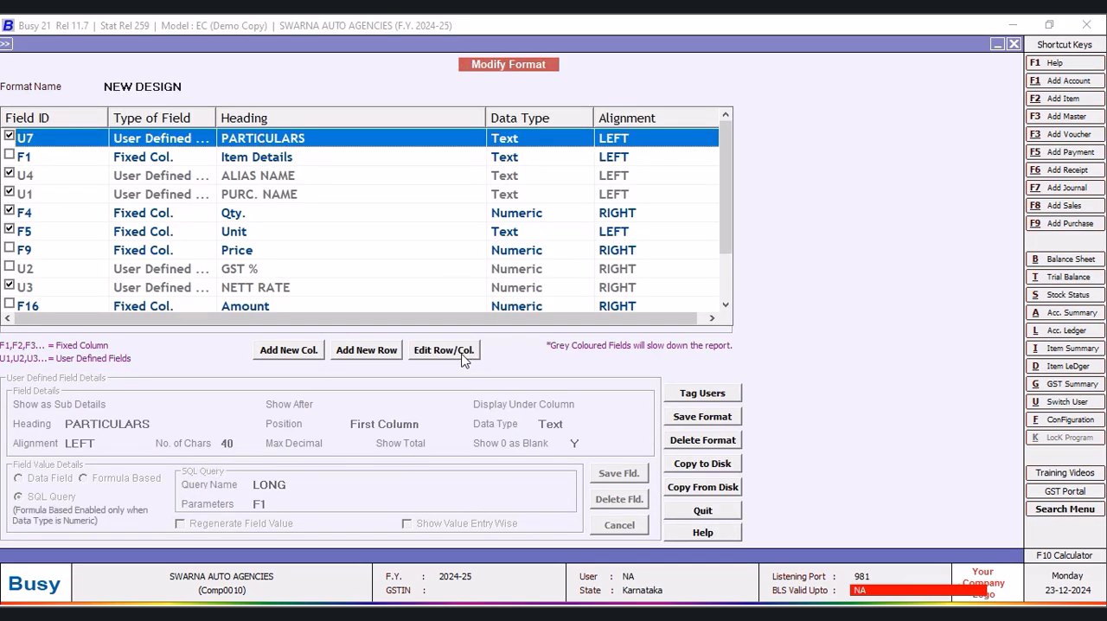
{"action": "left_click", "coordinate": [459, 351]}
{"action": "left_click", "coordinate": [245, 443]}
{"action": "type", "text": "4"}
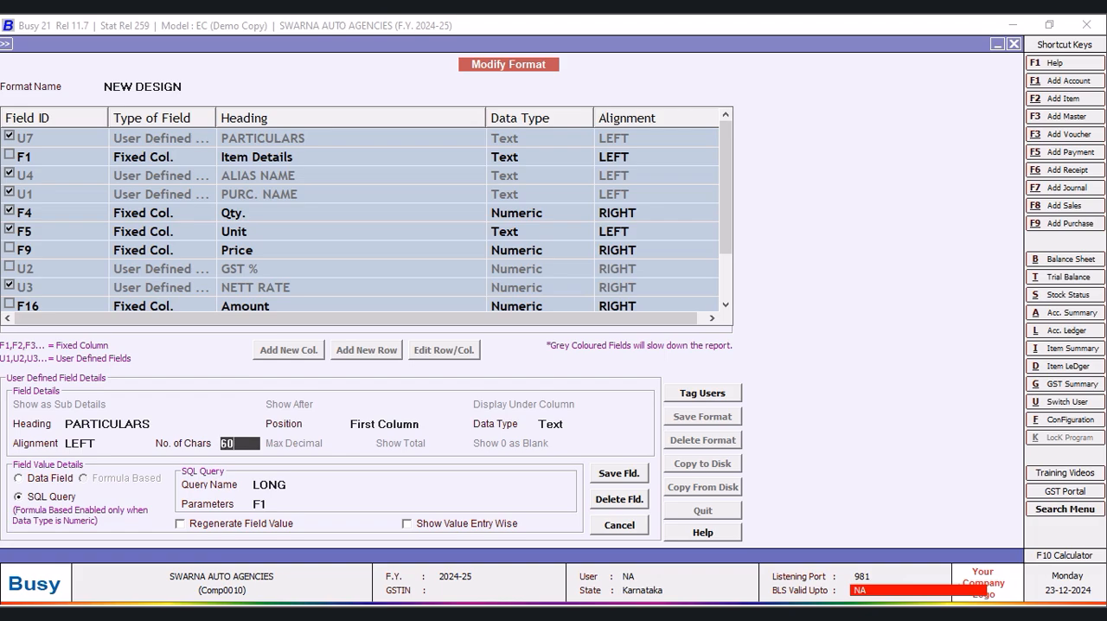
{"action": "left_click", "coordinate": [623, 478]}
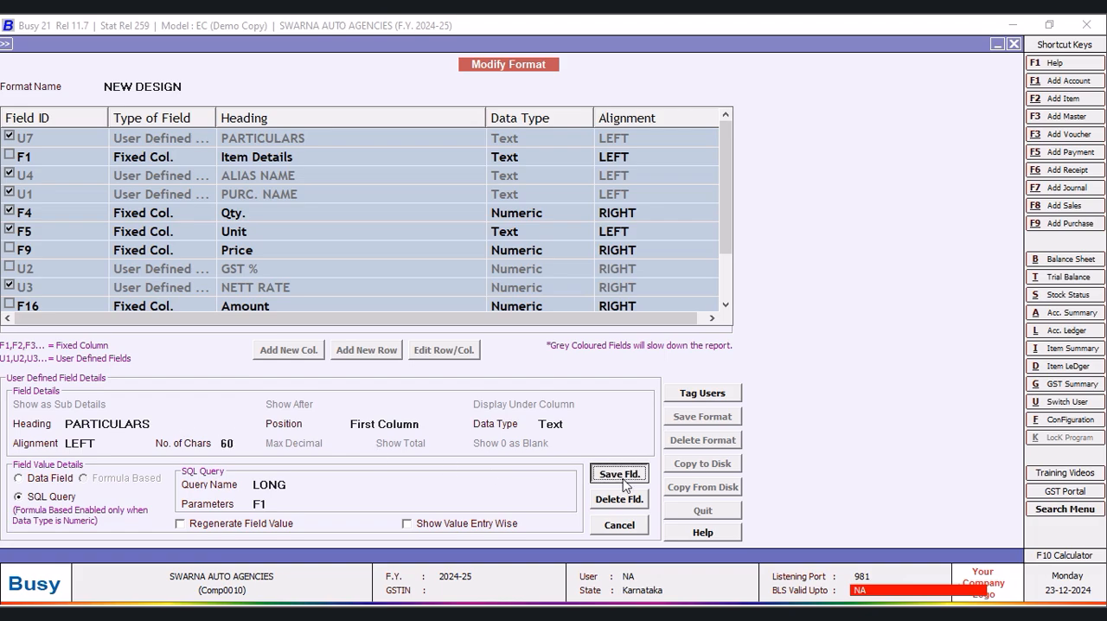
{"action": "left_click", "coordinate": [591, 355]}
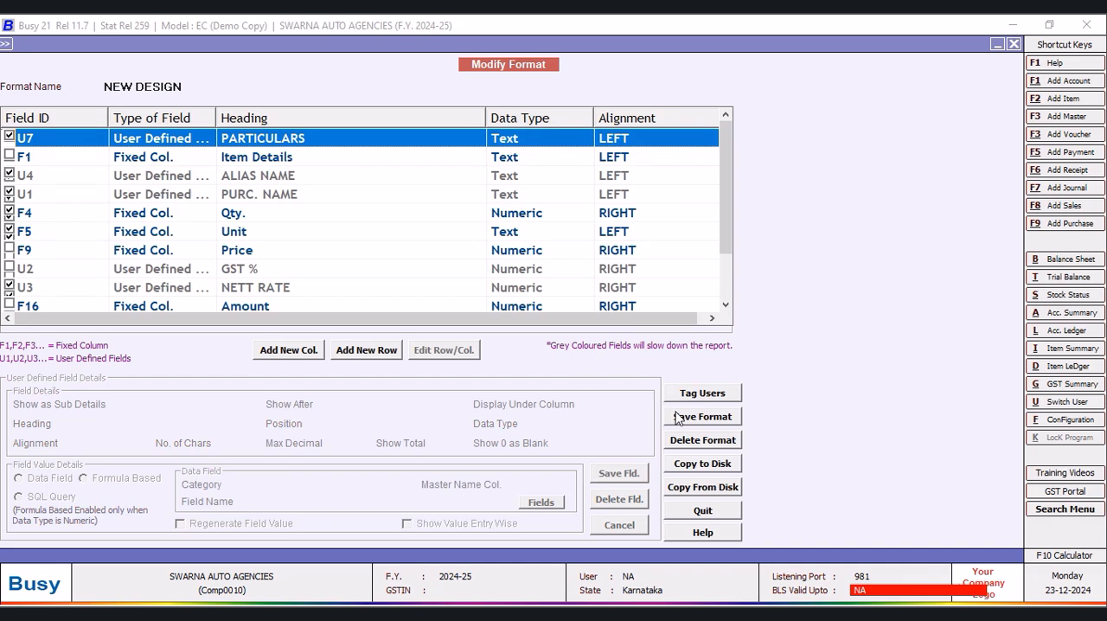
{"action": "left_click", "coordinate": [695, 419]}
{"action": "left_click", "coordinate": [594, 354]}
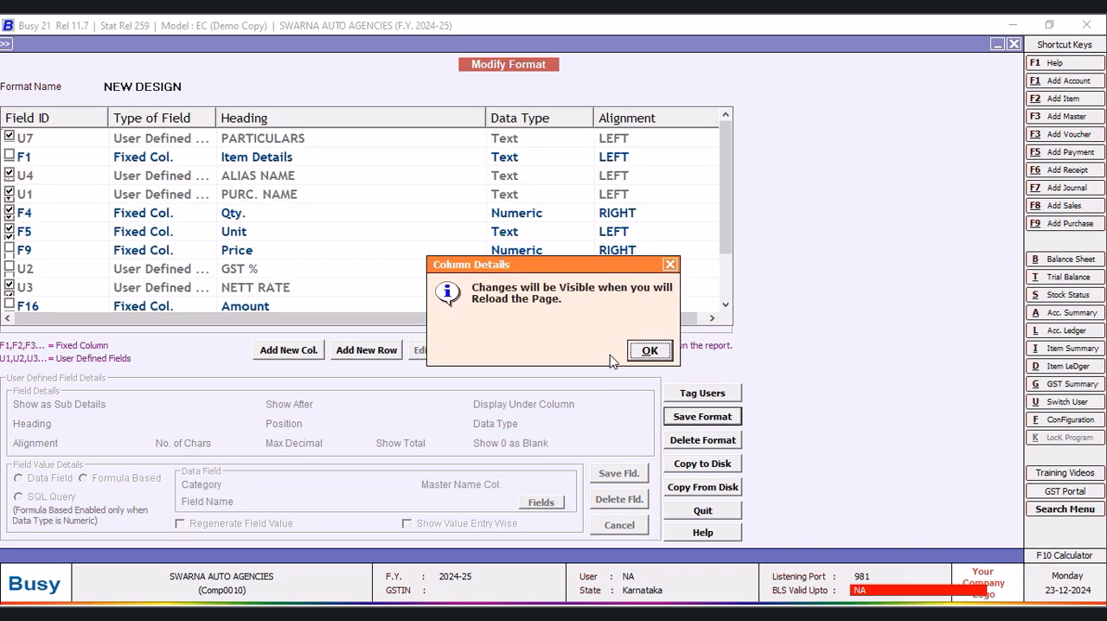
{"action": "left_click", "coordinate": [648, 349]}
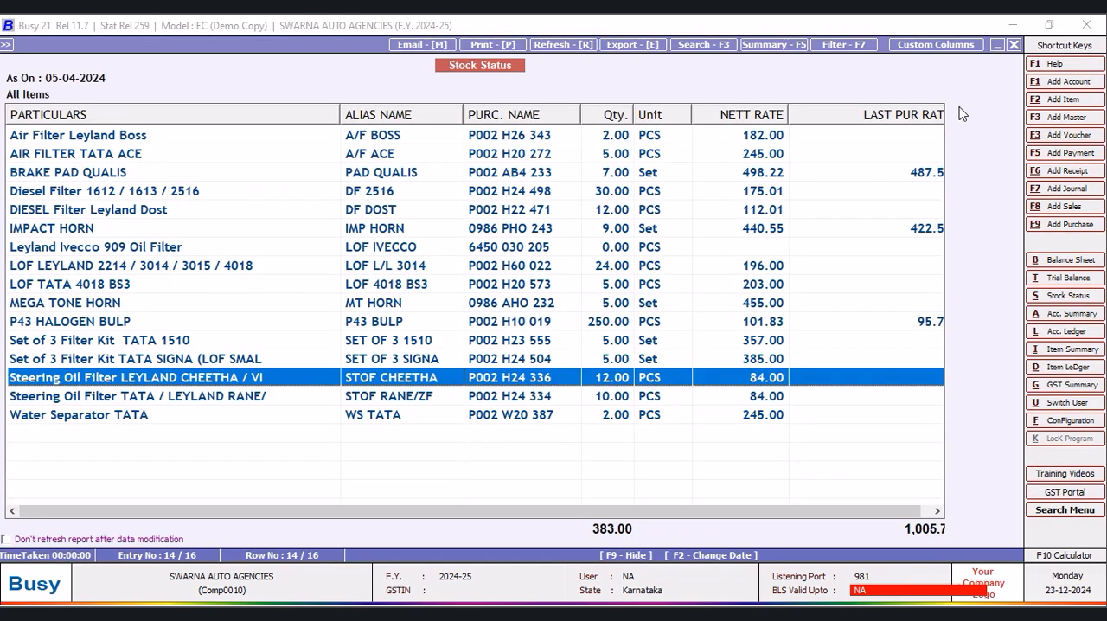
- Reload the stock status report and narrow the PARTICULARS column slightly so that the last purchase rate column fits
{"action": "left_click", "coordinate": [1014, 45]}
{"action": "left_click", "coordinate": [168, 268]}
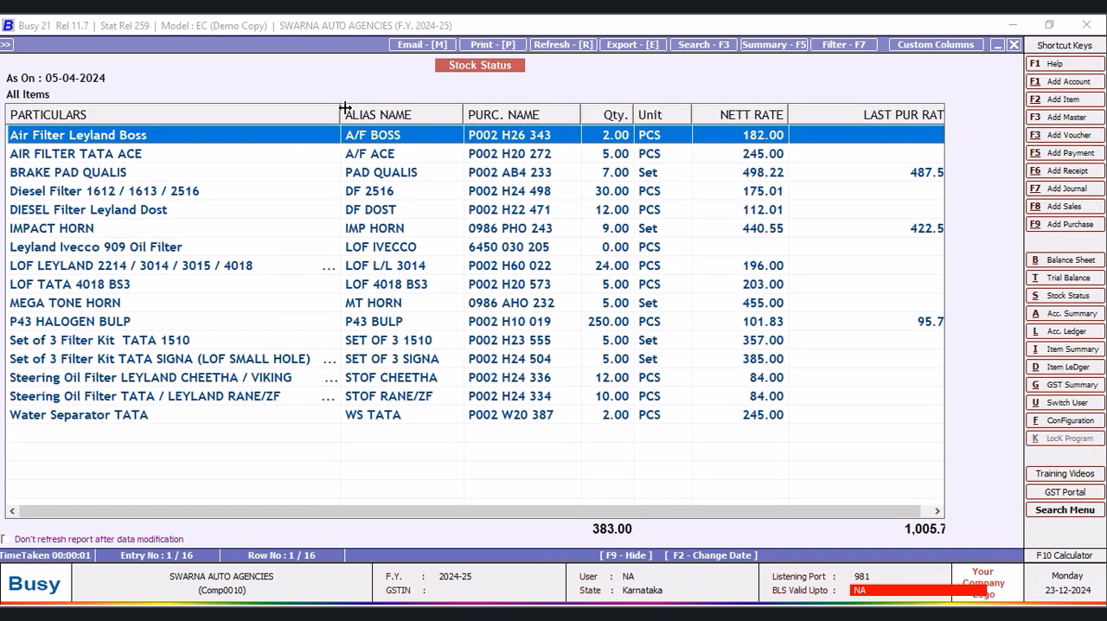
{"action": "mouse_move", "coordinate": [342, 108]}
{"action": "left_mouse_down"}
{"action": "mouse_move", "coordinate": [375, 109]}
{"action": "mouse_move", "coordinate": [332, 114]}
{"action": "left_mouse_up"}
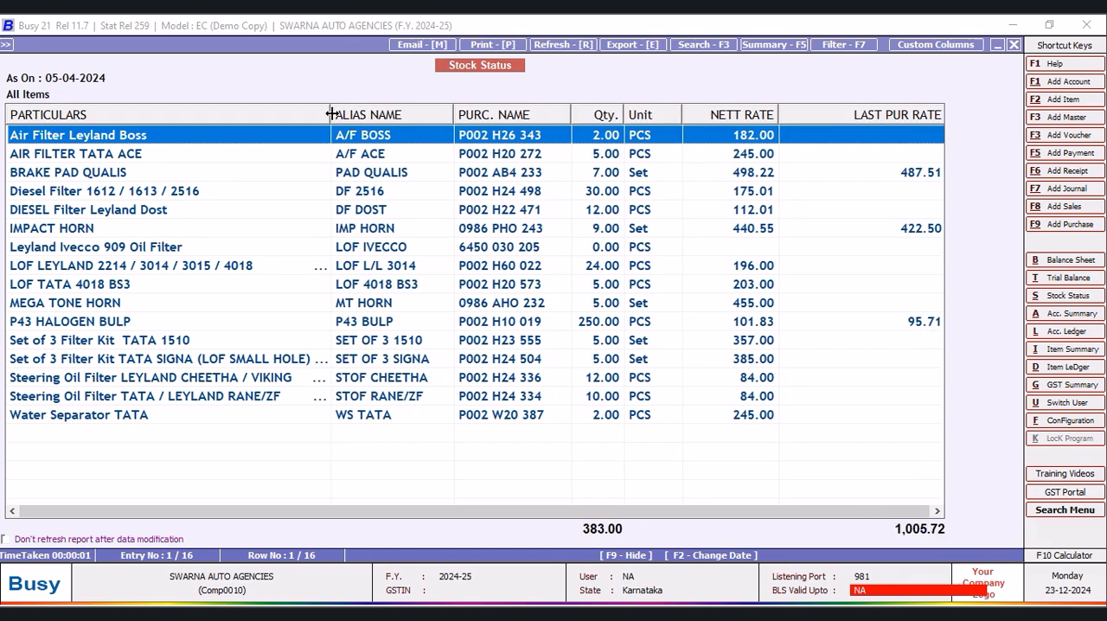
- Set the PARTICULARS column's number of characters to 50 and save the field and the NEW DESIGN format
{"action": "left_click", "coordinate": [904, 45]}
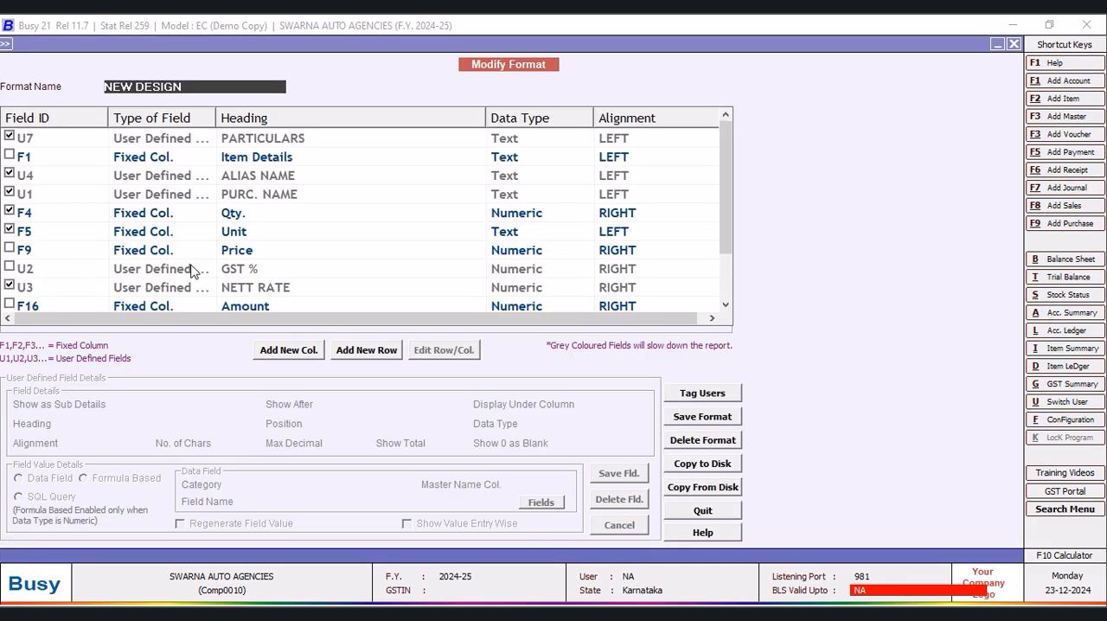
{"action": "left_click", "coordinate": [281, 143]}
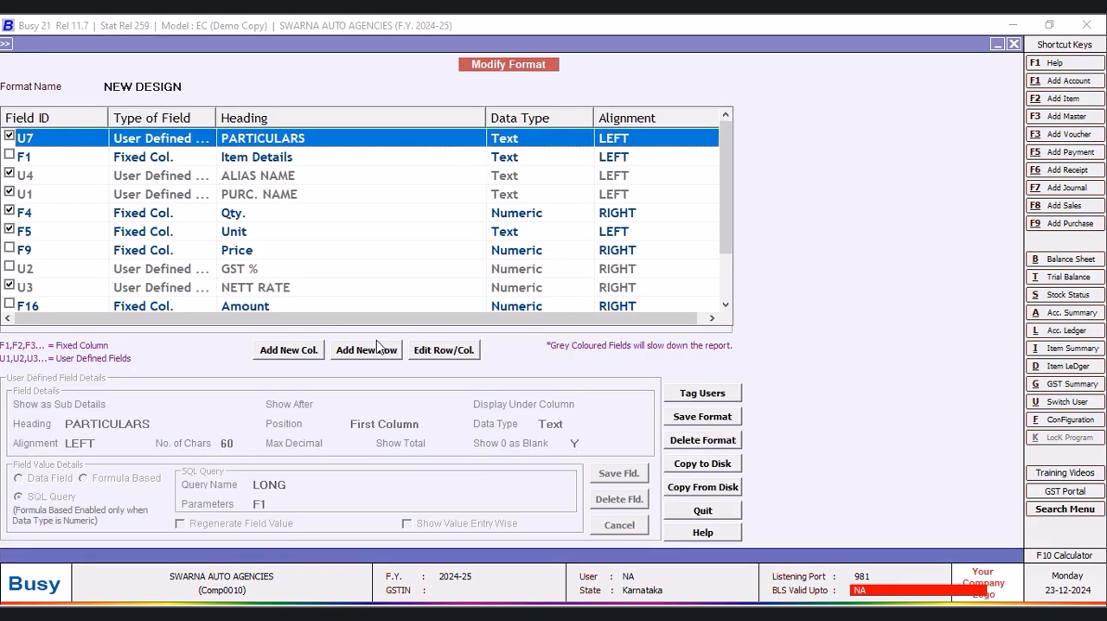
{"action": "left_click", "coordinate": [424, 351]}
{"action": "left_click", "coordinate": [236, 443]}
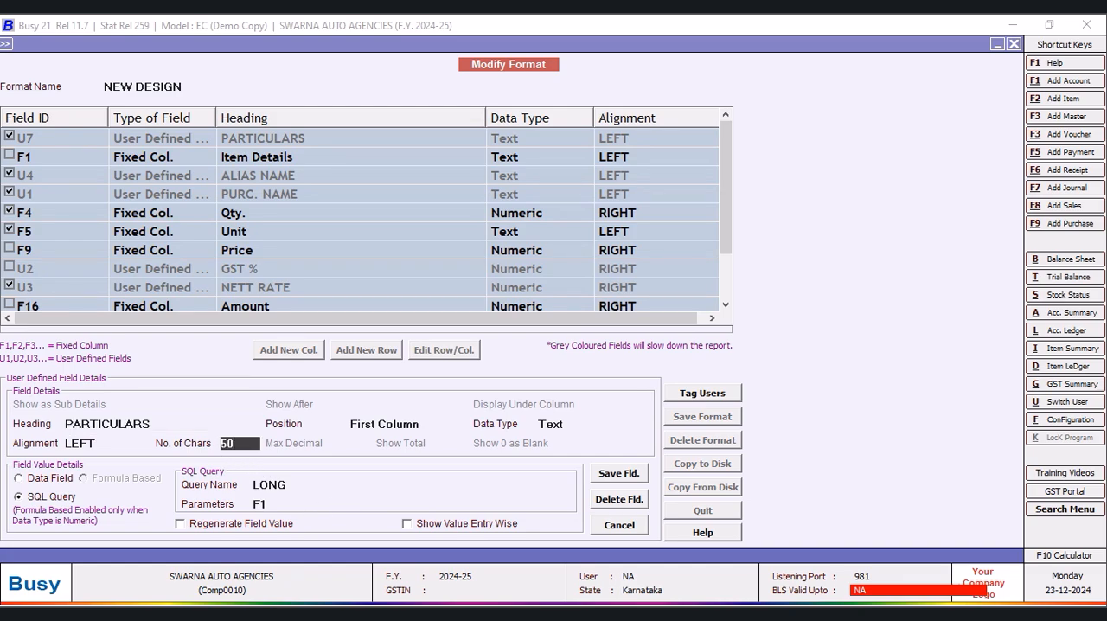
{"action": "left_click", "coordinate": [619, 474]}
{"action": "left_click", "coordinate": [594, 355]}
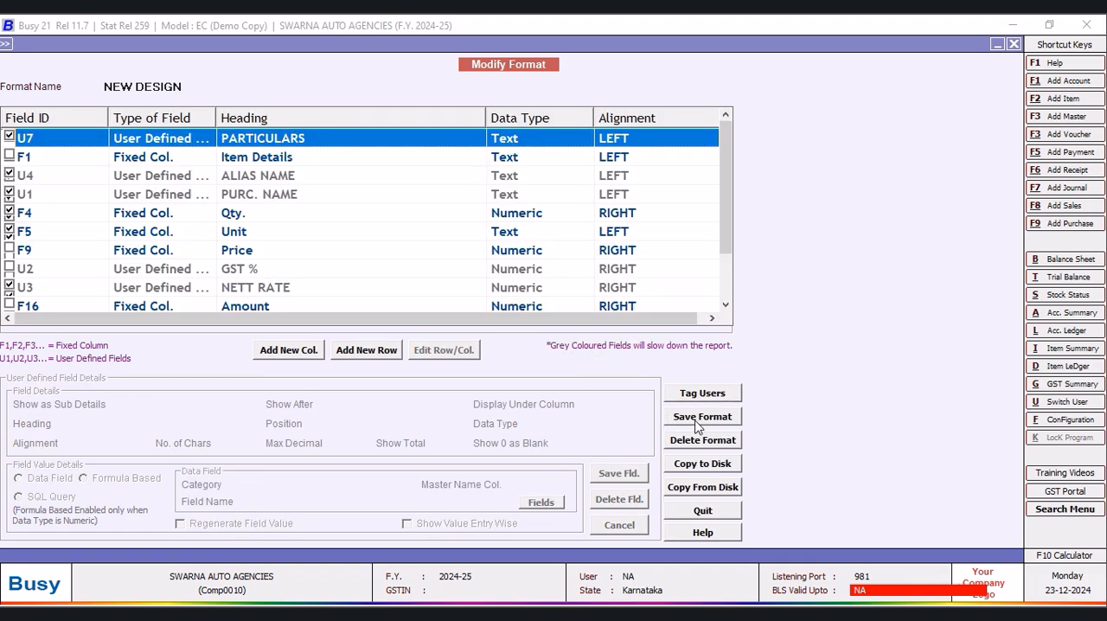
{"action": "left_click", "coordinate": [696, 420]}
{"action": "left_click", "coordinate": [593, 355]}
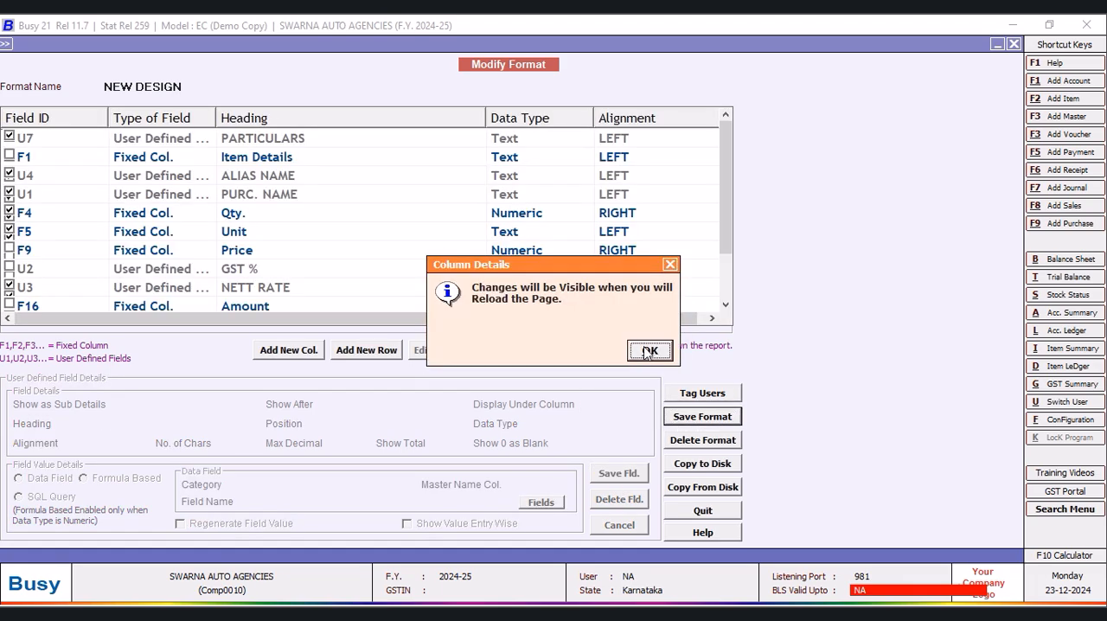
{"action": "left_click", "coordinate": [646, 351]}
- Reload the stock status report in the NEW DESIGN format to check the full item names under PARTICULARS
{"action": "left_click", "coordinate": [1013, 45]}
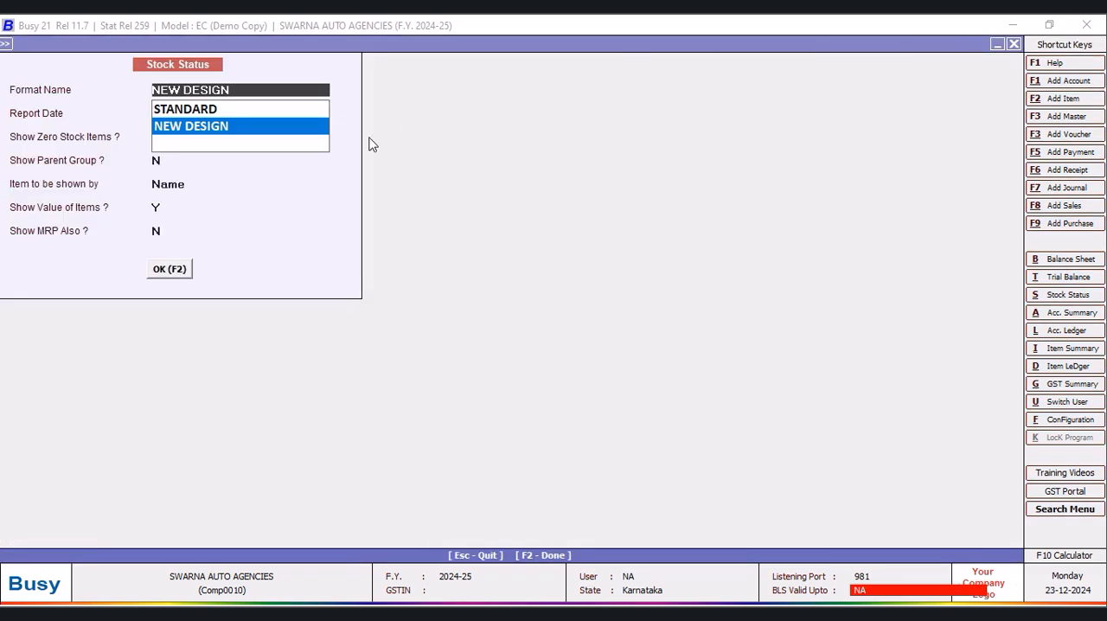
{"action": "key", "text": "F2"}
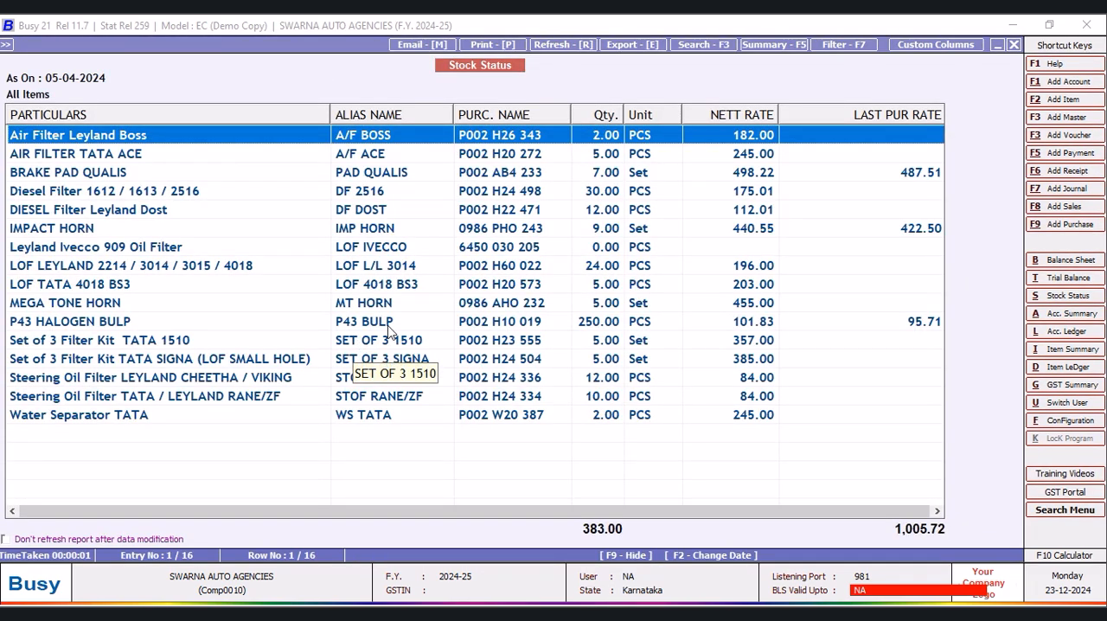
{"action": "left_click_drag", "start_coordinate": [437, 517], "coordinate": [524, 518]}
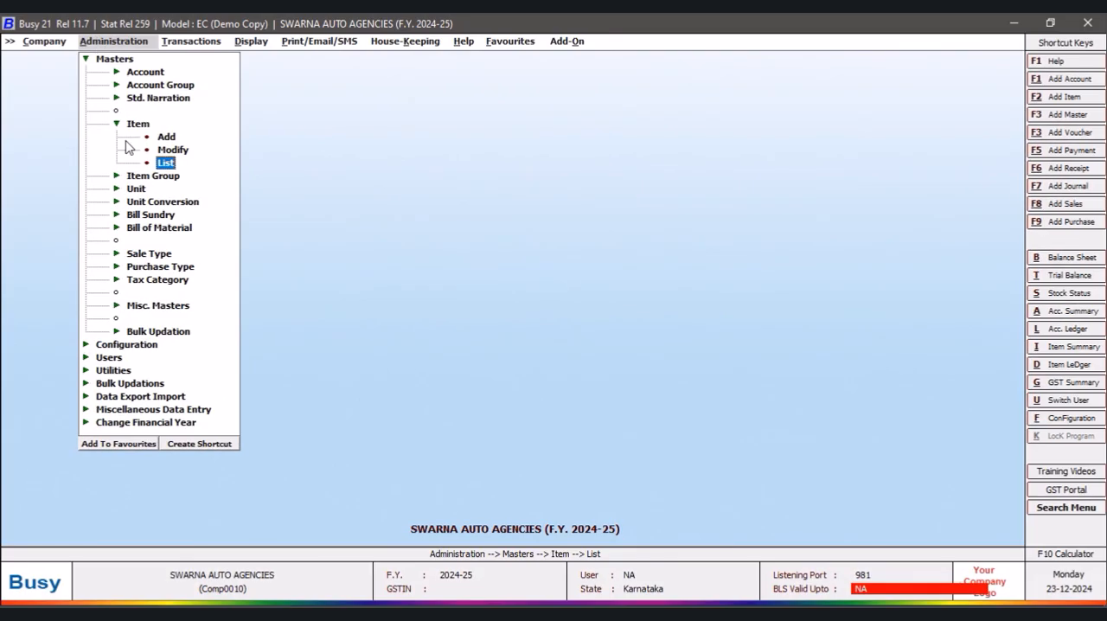
- Expand the administration configuration options in place of the masters
{"action": "left_click", "coordinate": [85, 59]}
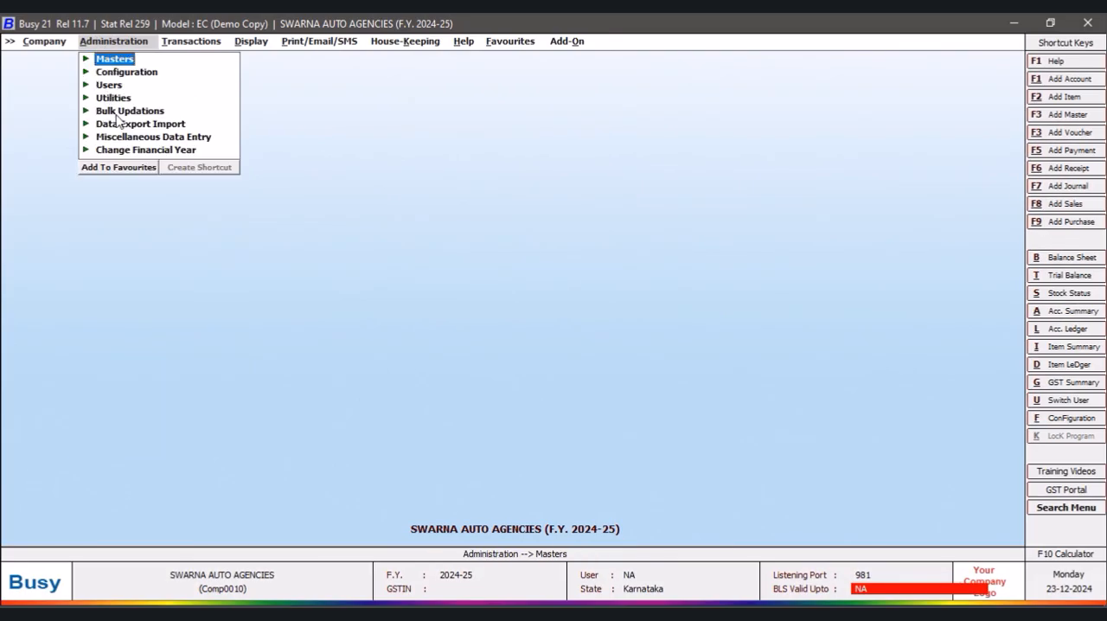
{"action": "left_click", "coordinate": [143, 75]}
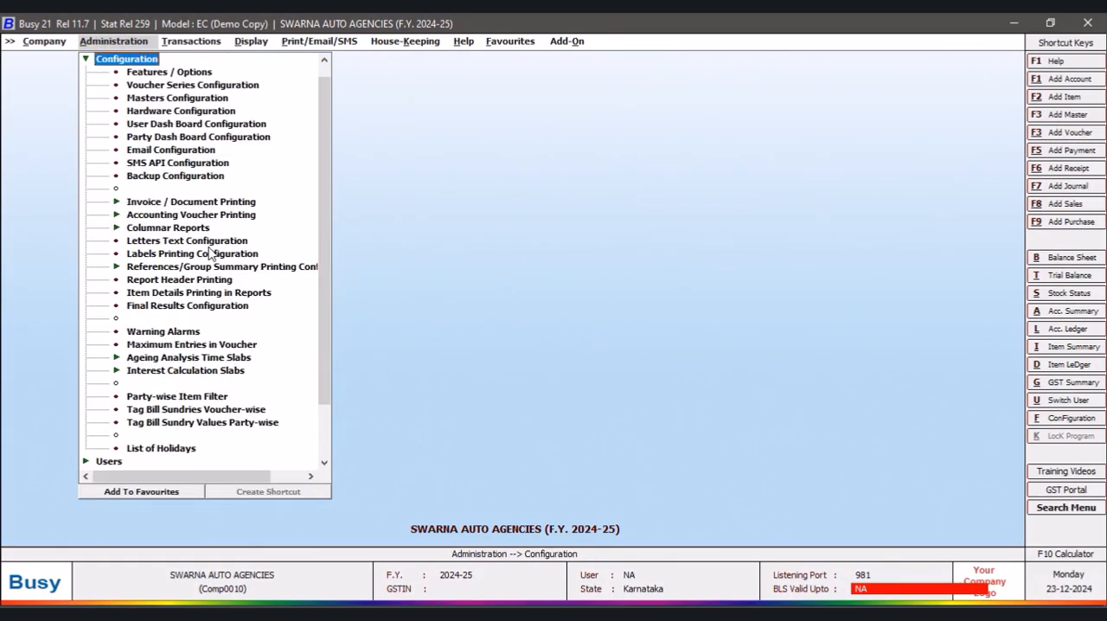
{"action": "left_click", "coordinate": [188, 229]}
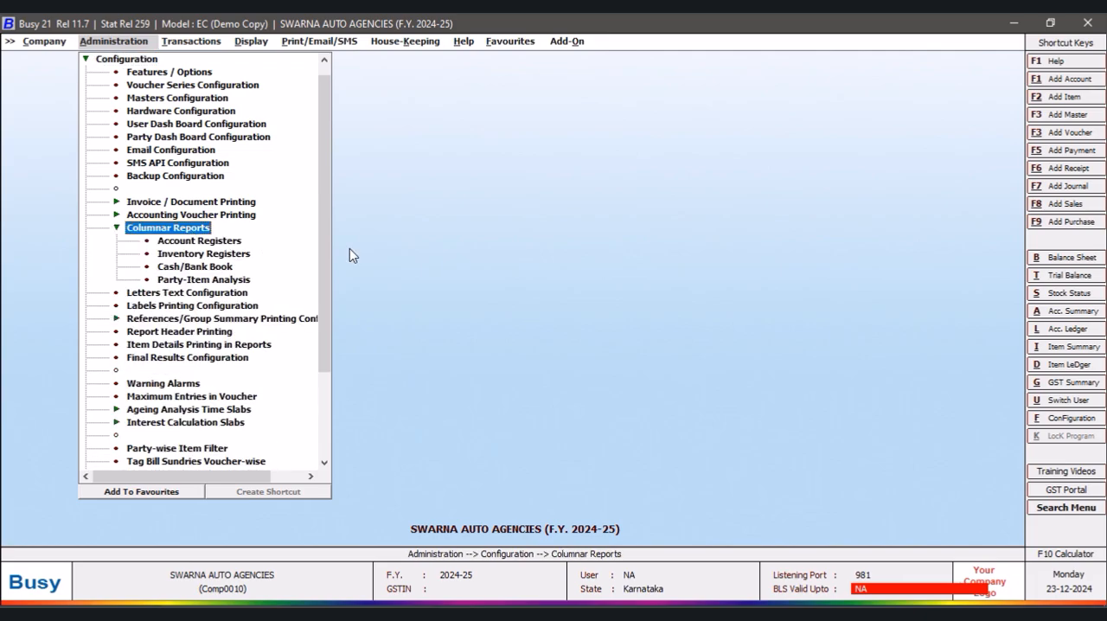
{"action": "left_click", "coordinate": [222, 256]}
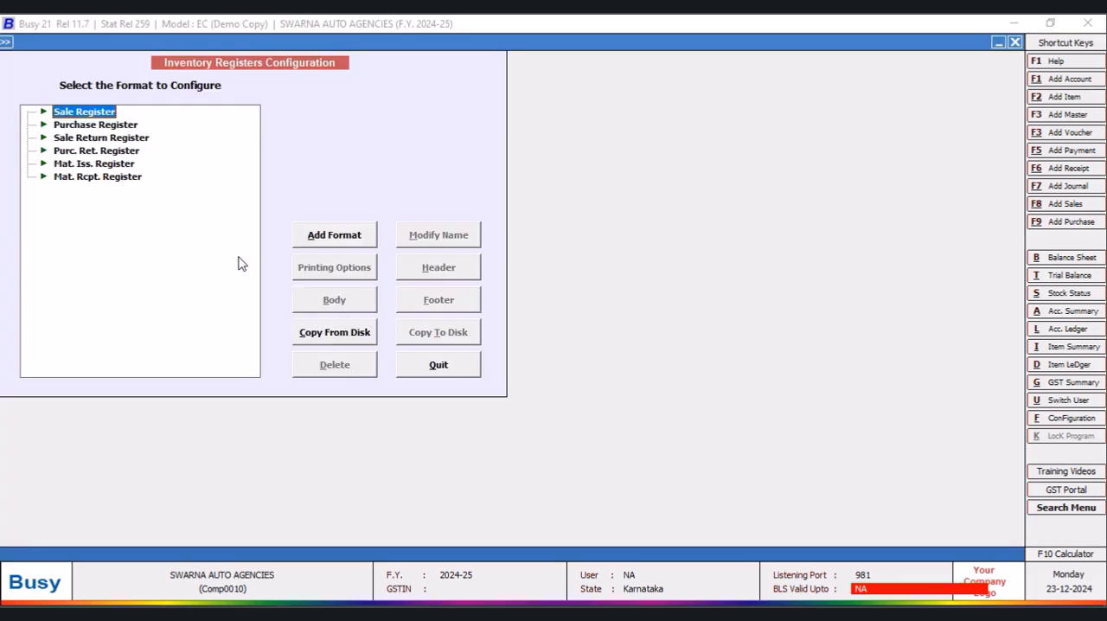
{"action": "left_click", "coordinate": [433, 366]}
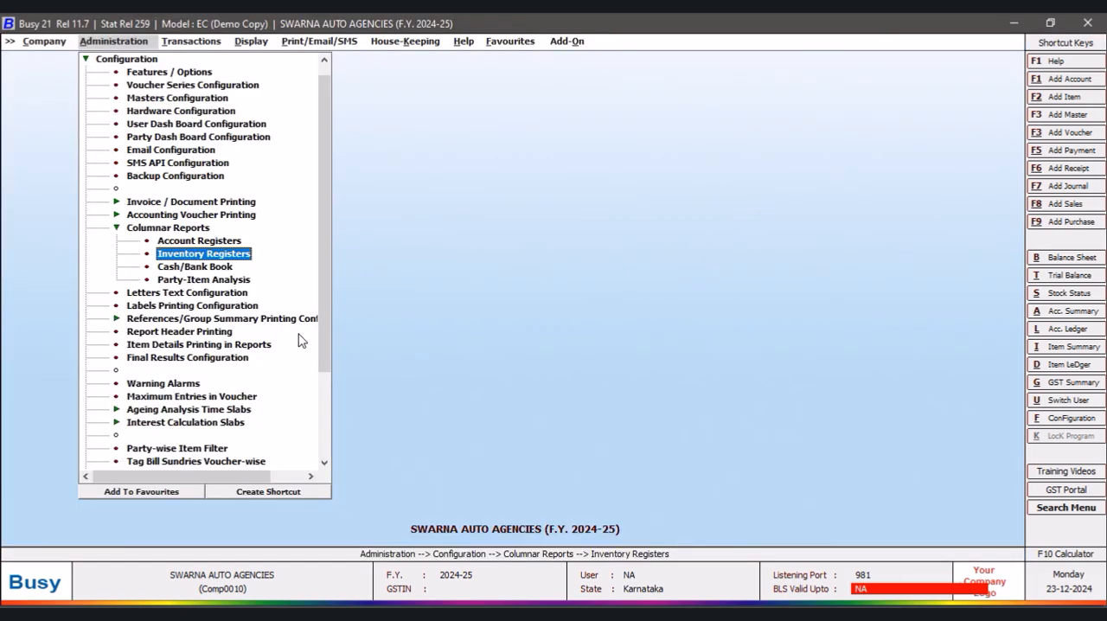
- Add a report header printing format named NEW DESIGN
{"action": "left_click", "coordinate": [181, 332]}
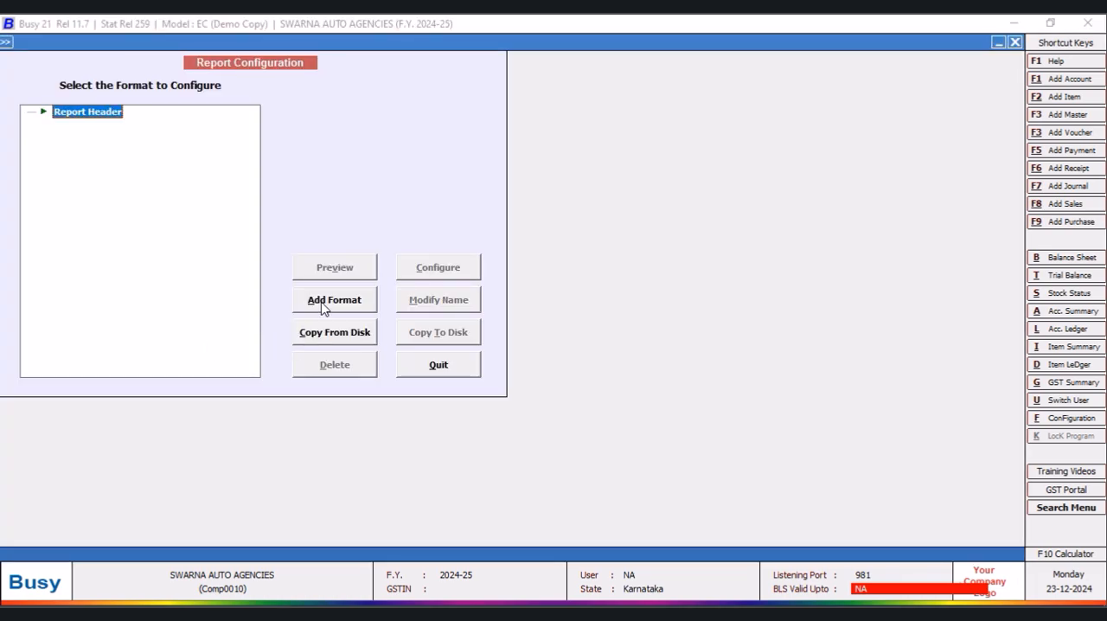
{"action": "left_click", "coordinate": [336, 306]}
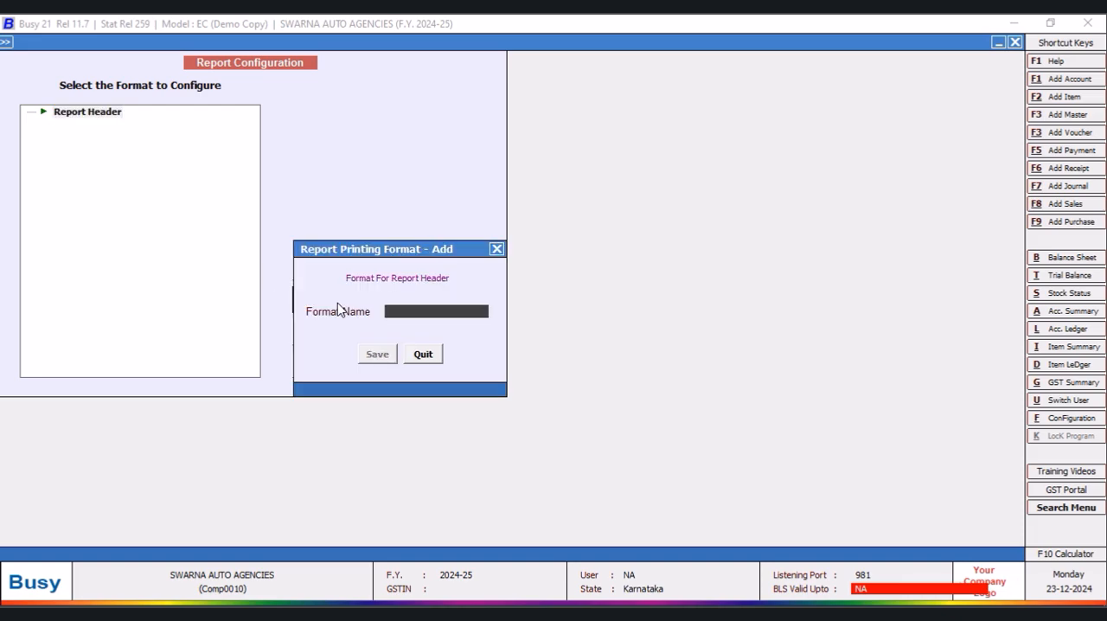
{"action": "type", "text": "NE"}
{"action": "left_click", "coordinate": [381, 356]}
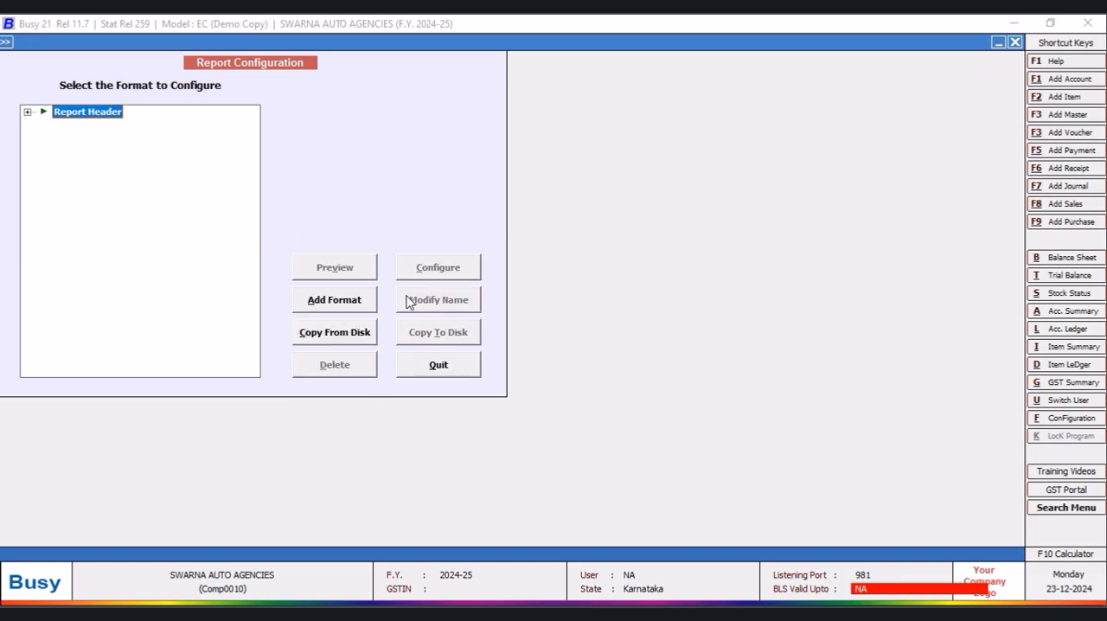
{"action": "left_click", "coordinate": [345, 303]}
{"action": "left_click", "coordinate": [433, 356]}
- Open the NEW DESIGN report header for configuration and set its number of first-page portrait lines to 5
{"action": "left_click", "coordinate": [28, 112]}
{"action": "left_click", "coordinate": [98, 127]}
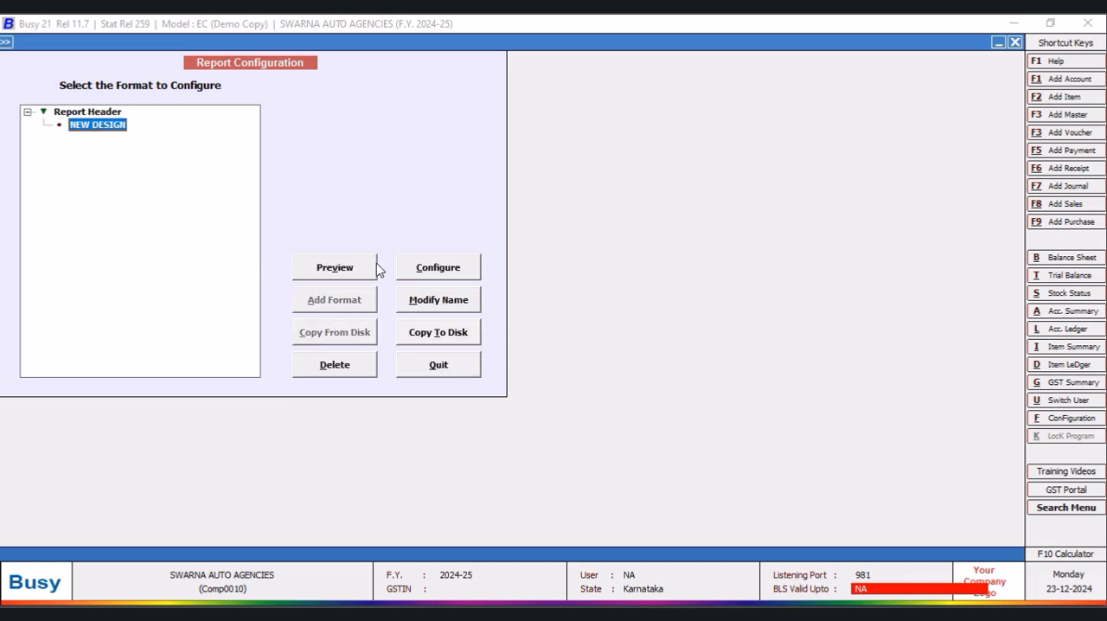
{"action": "left_click", "coordinate": [446, 271]}
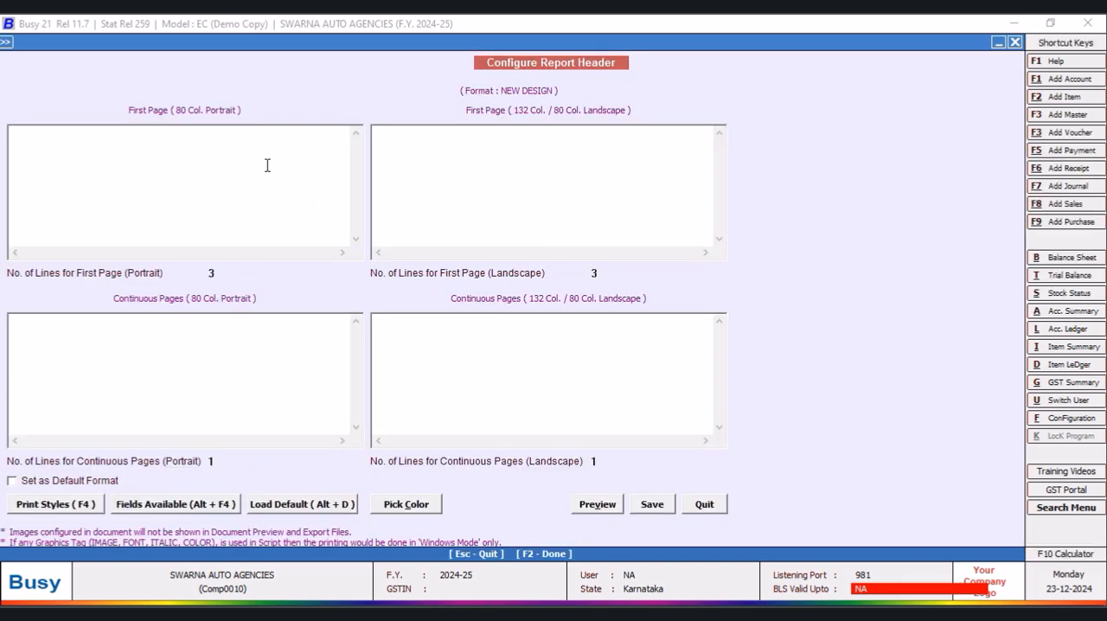
{"action": "left_click", "coordinate": [221, 275]}
- Examine the fields available for the report header in both categorized and alphabetic order
{"action": "left_click", "coordinate": [68, 141]}
{"action": "key", "text": "alt+F4"}
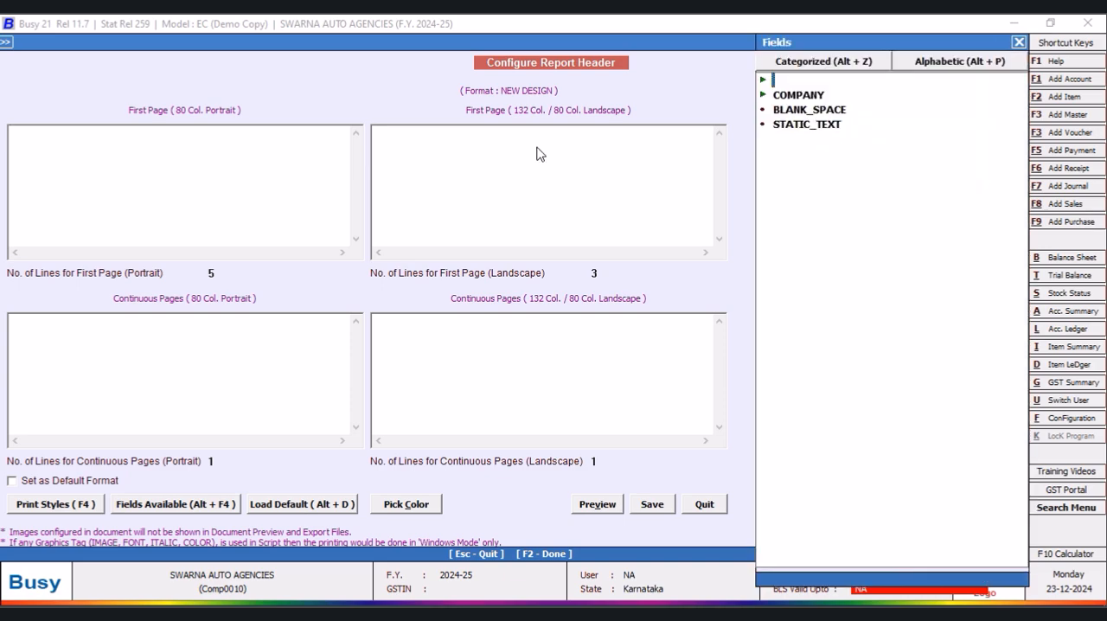
{"action": "left_click", "coordinate": [926, 64]}
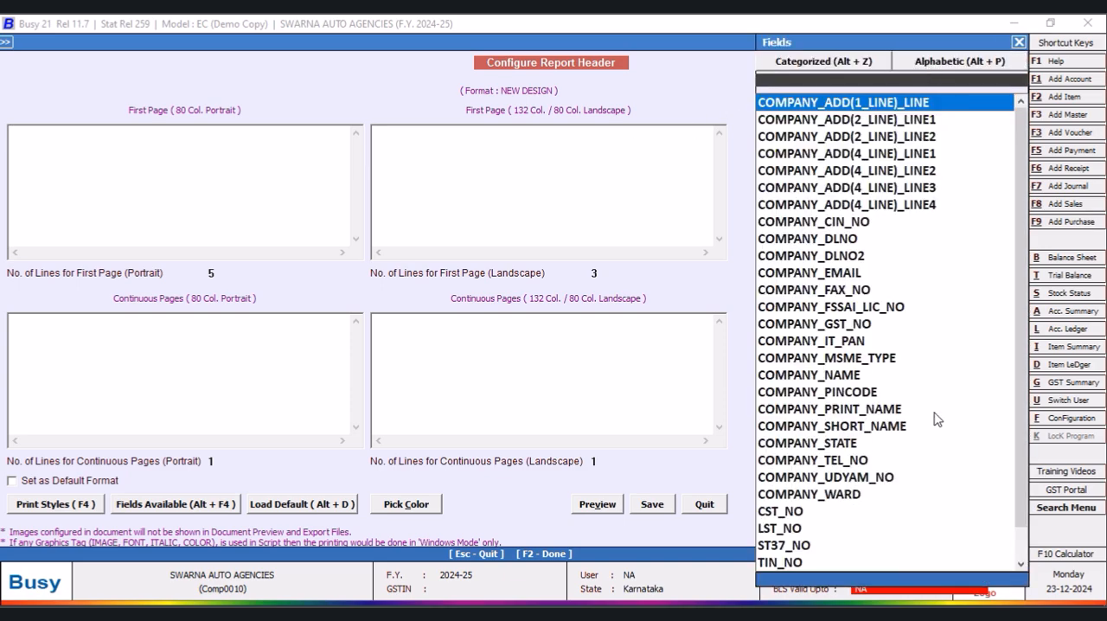
{"action": "key", "text": "alt+z"}
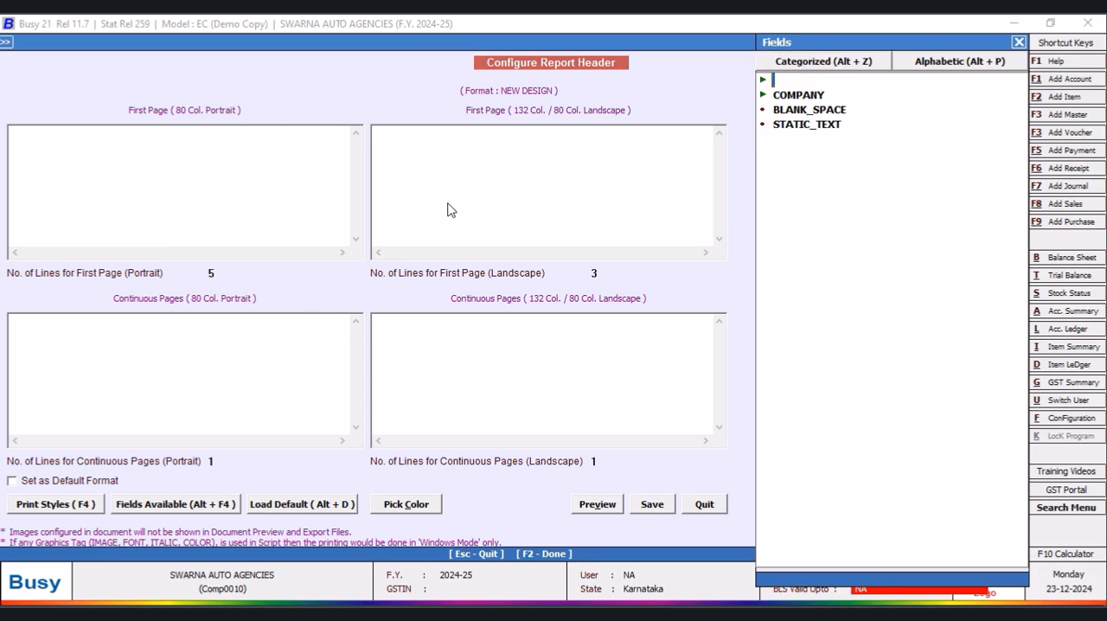
{"action": "left_click", "coordinate": [940, 61]}
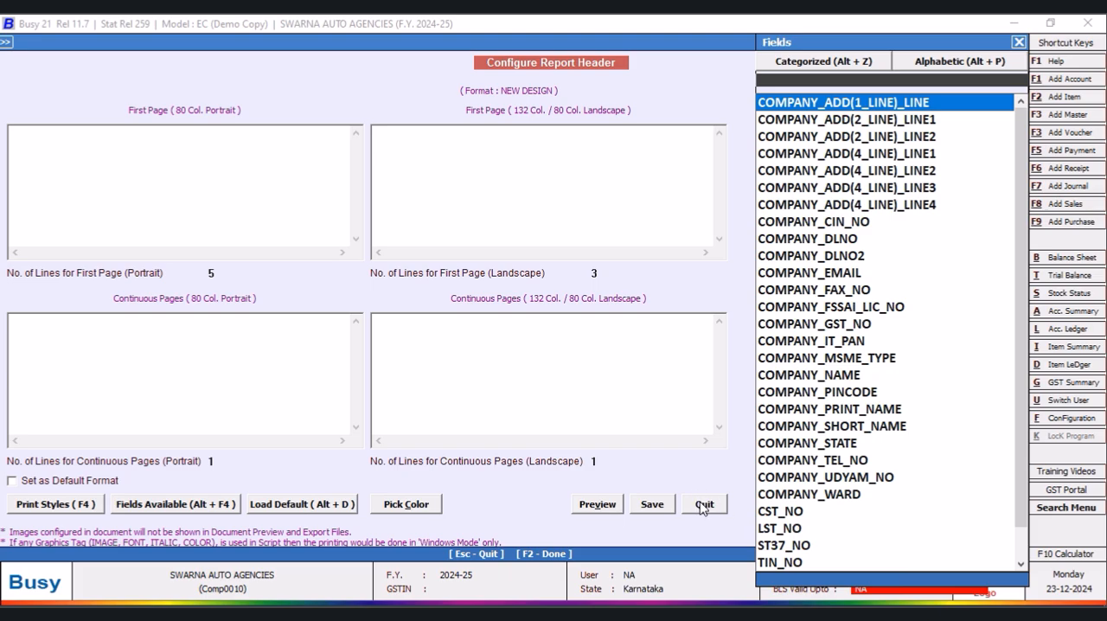
{"action": "key", "text": "Escape"}
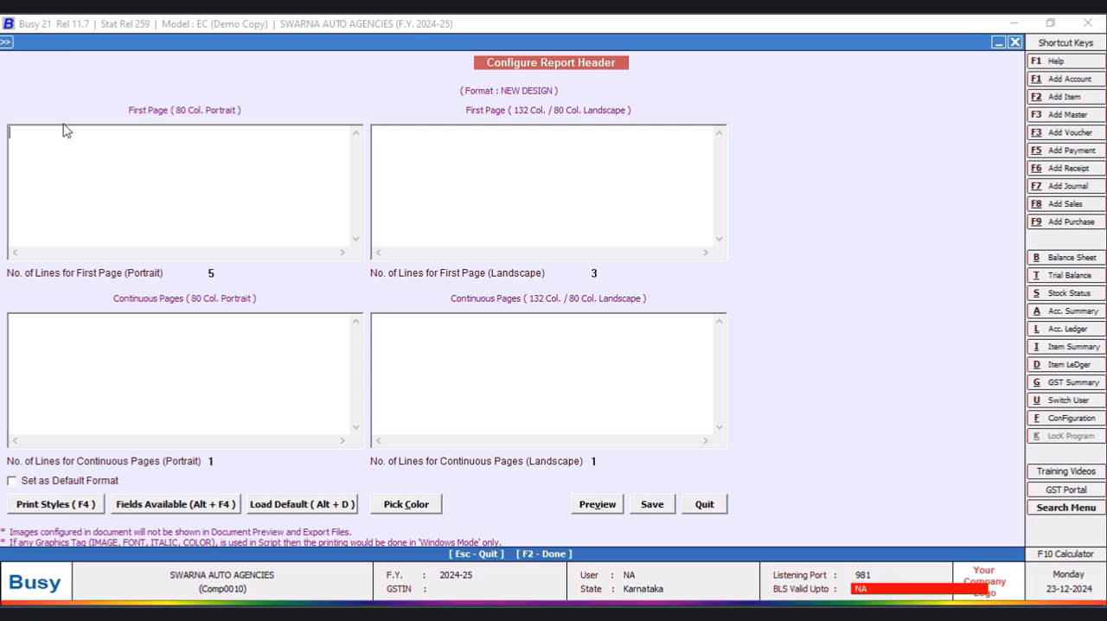
- Insert the FONT18_ON and FONT18_OFF print styles on the first line of the portrait first page
{"action": "key", "text": "alt+F4"}
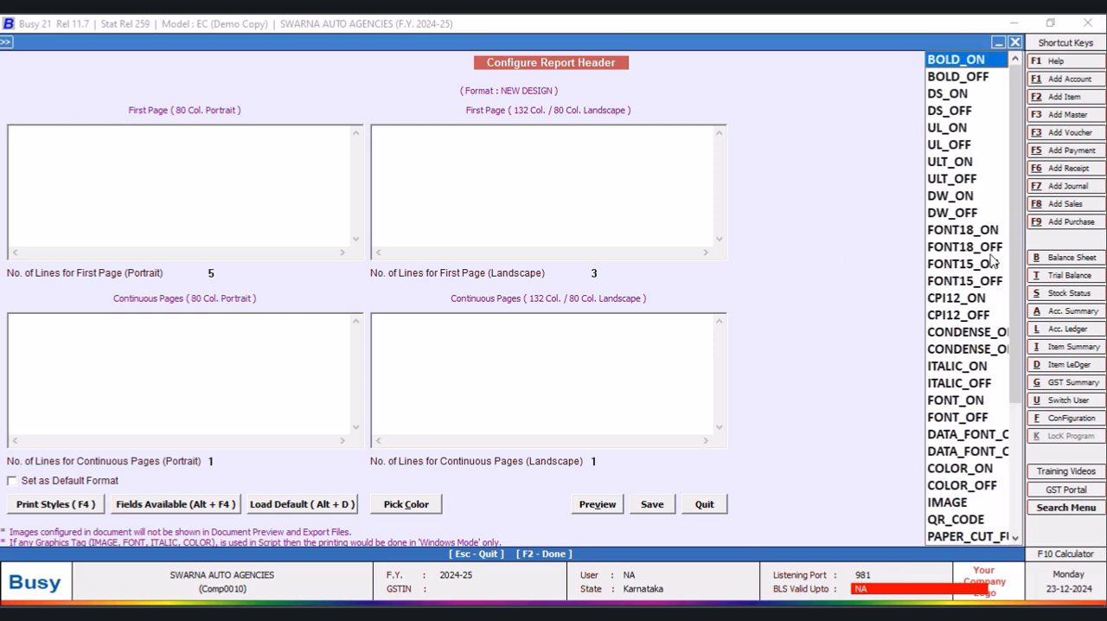
{"action": "left_click", "coordinate": [963, 230]}
{"action": "key", "text": "Return"}
{"action": "key", "text": "alt+F4"}
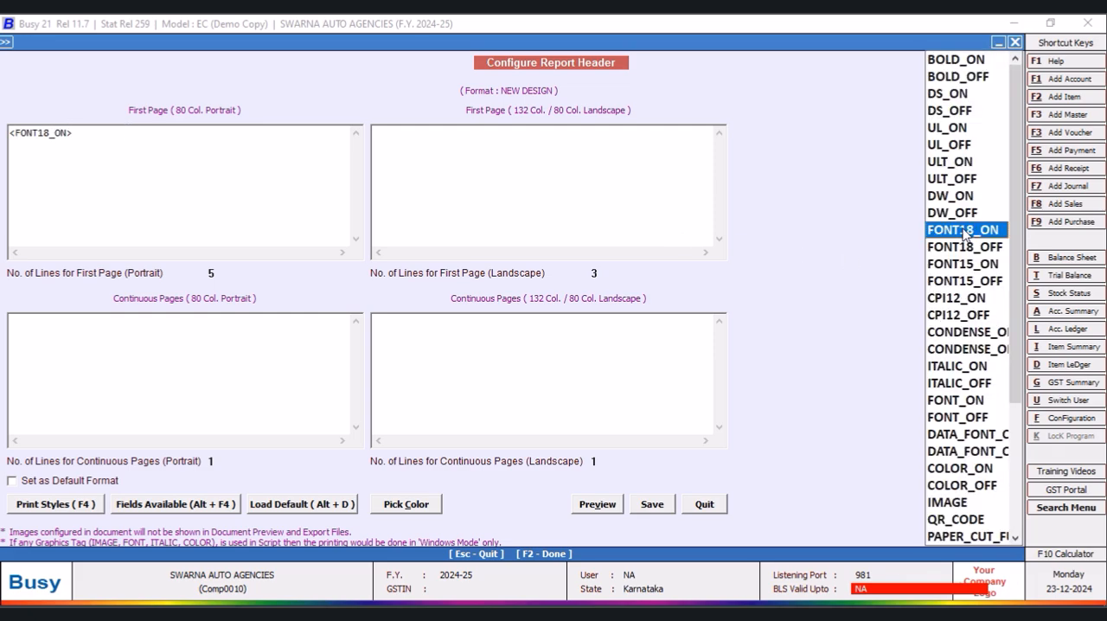
{"action": "left_click", "coordinate": [964, 247]}
{"action": "key", "text": "Return"}
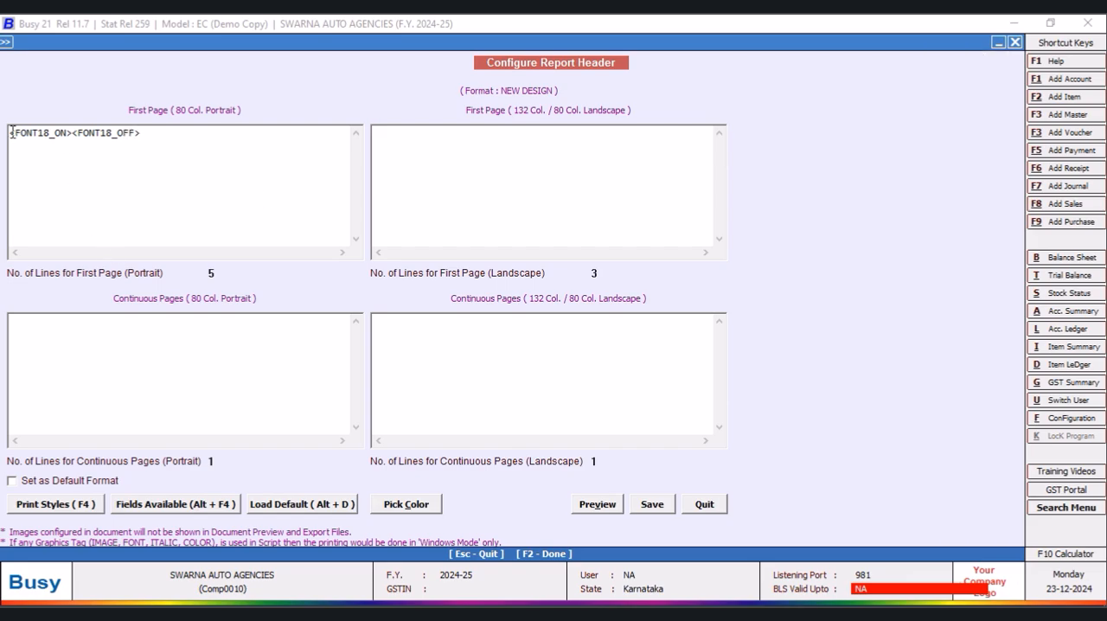
- Enclose the first line's FONT18 tags between the BOLD_ON and BOLD_OFF print styles
{"action": "key", "text": "alt+F4"}
{"action": "left_click", "coordinate": [955, 61]}
{"action": "key", "text": "Return"}
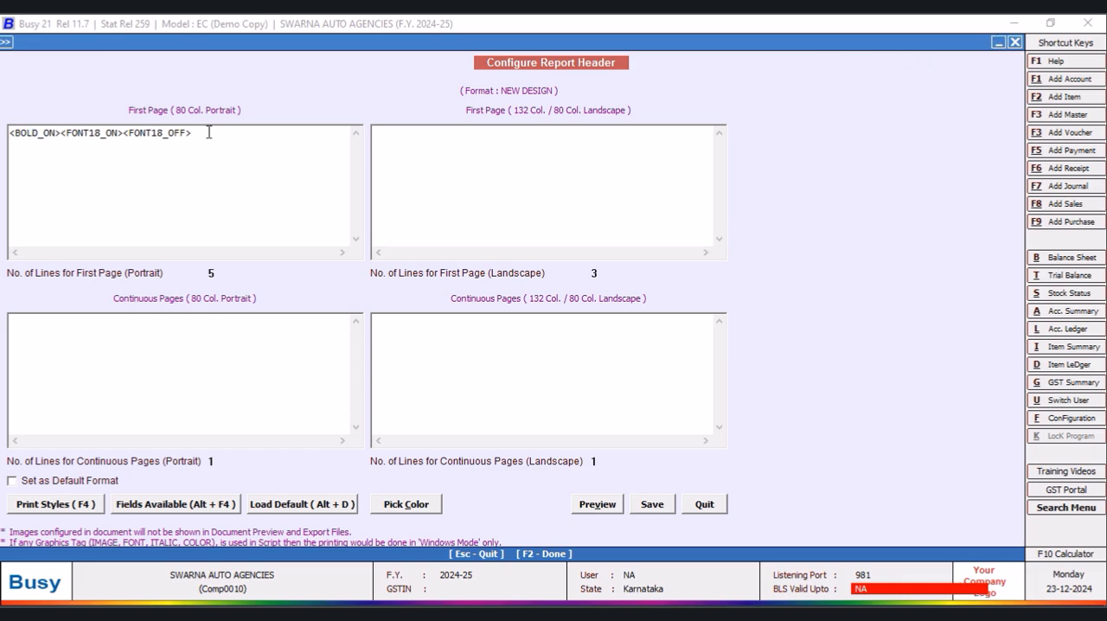
{"action": "key", "text": "alt+F4"}
{"action": "left_click", "coordinate": [971, 79]}
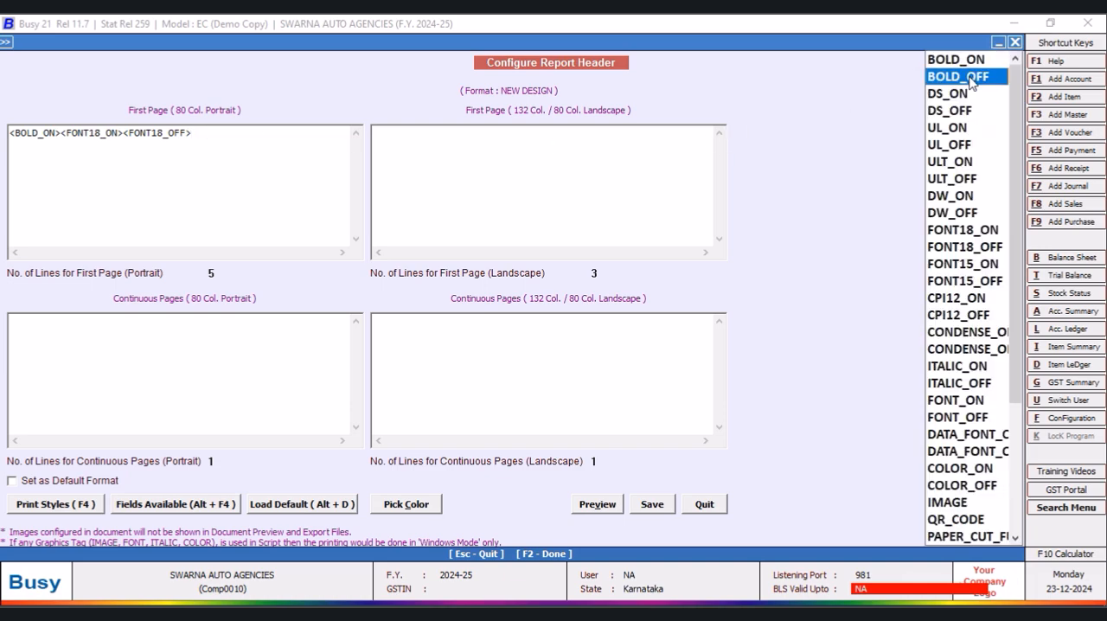
{"action": "left_click", "coordinate": [970, 80]}
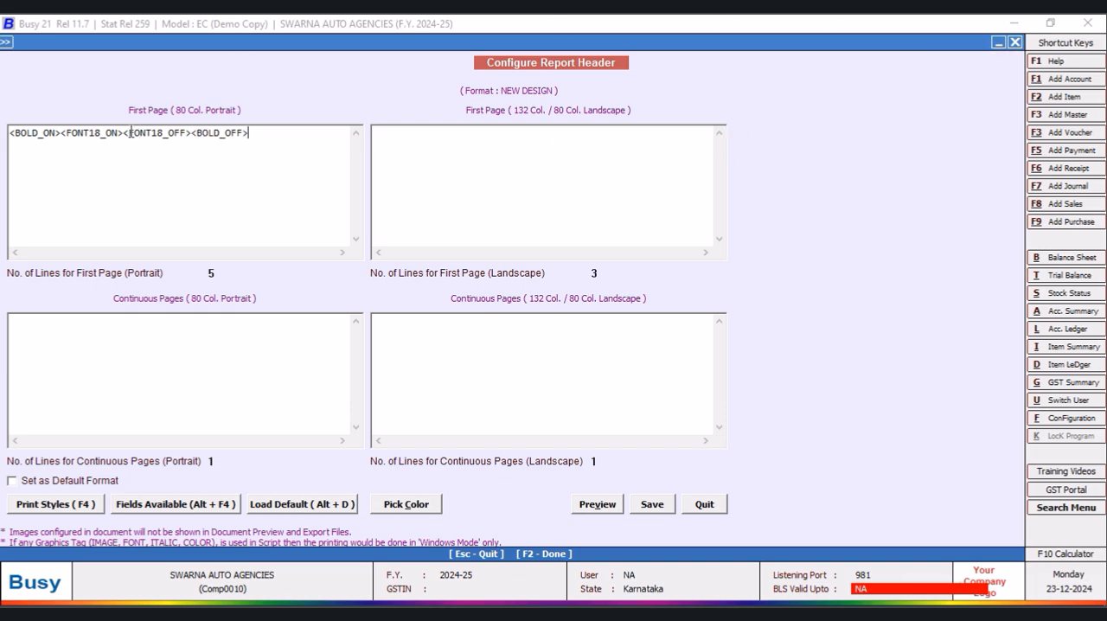
- Insert the COMPANY_NAME field between the FONT18 tags with a width of 53 and centre alignment (C)
{"action": "key", "text": "alt+F4"}
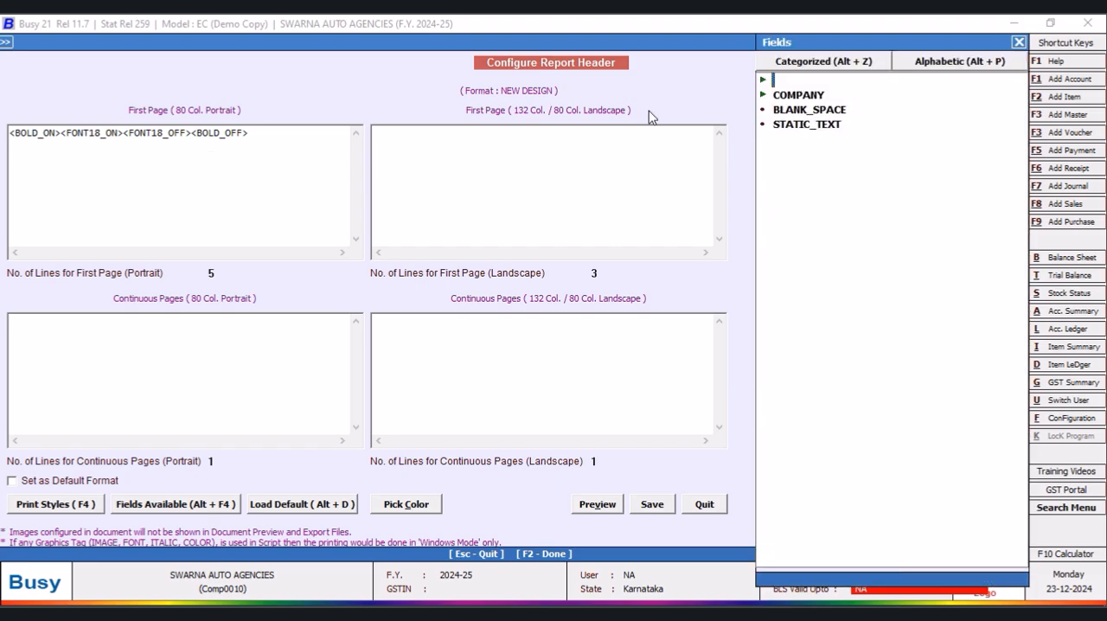
{"action": "left_click", "coordinate": [789, 97]}
{"action": "double_click", "coordinate": [786, 97]}
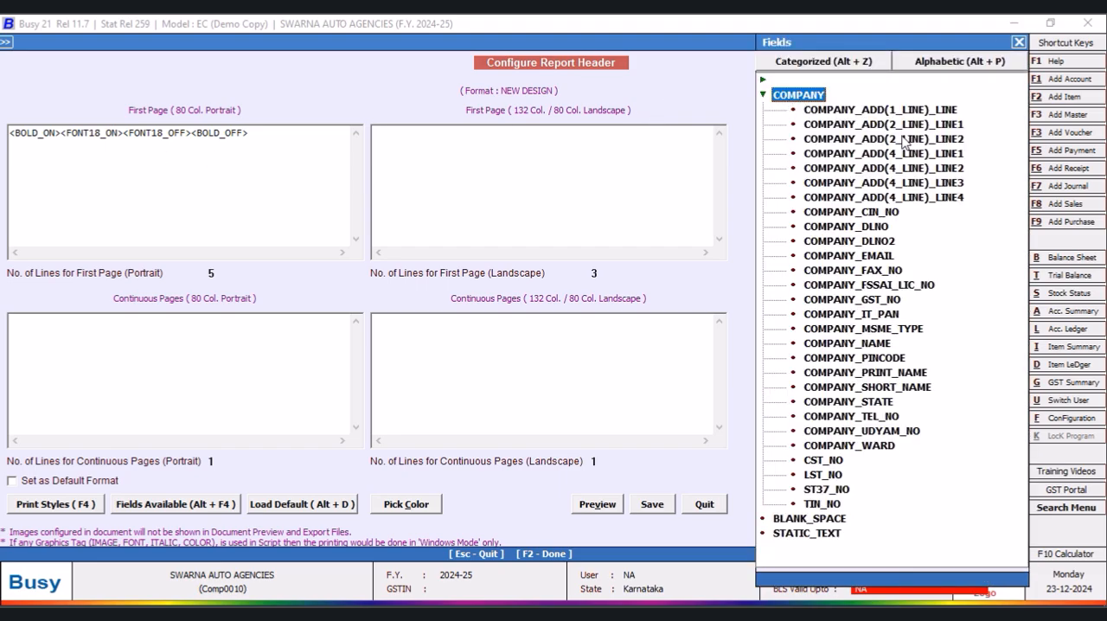
{"action": "double_click", "coordinate": [883, 346]}
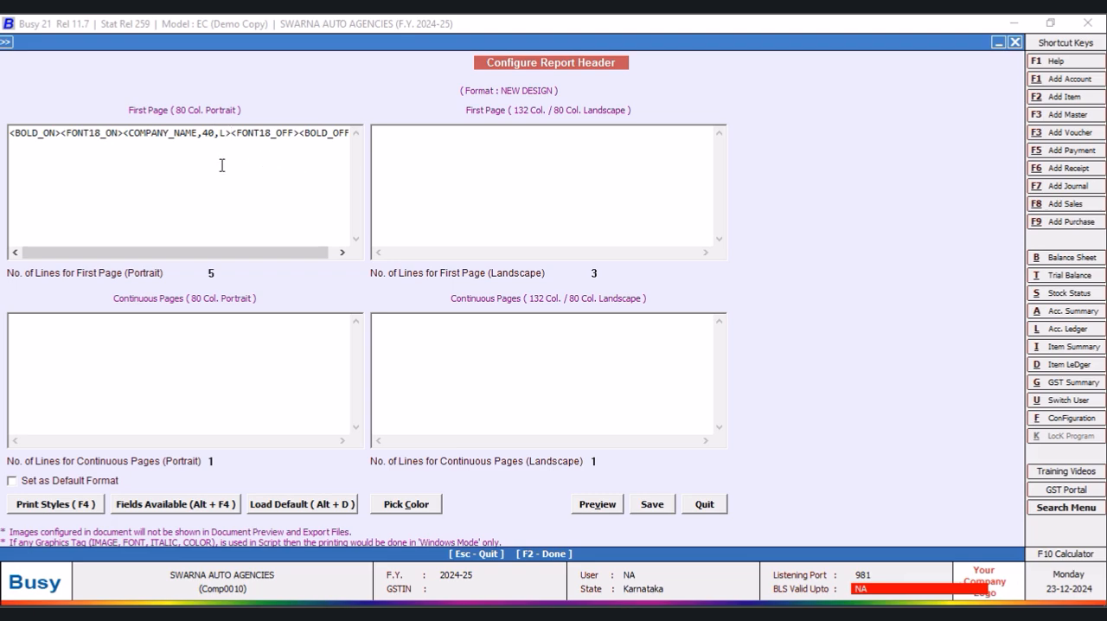
{"action": "key", "text": "BackSpace"}
{"action": "key", "text": "BackSpace"}
{"action": "type", "text": "53"}
{"action": "key", "text": "Right"}
{"action": "key", "text": "Delete"}
{"action": "type", "text": "C"}
- End the company name line with the NEW_LINE print style and start a second line
{"action": "left_click", "coordinate": [346, 134]}
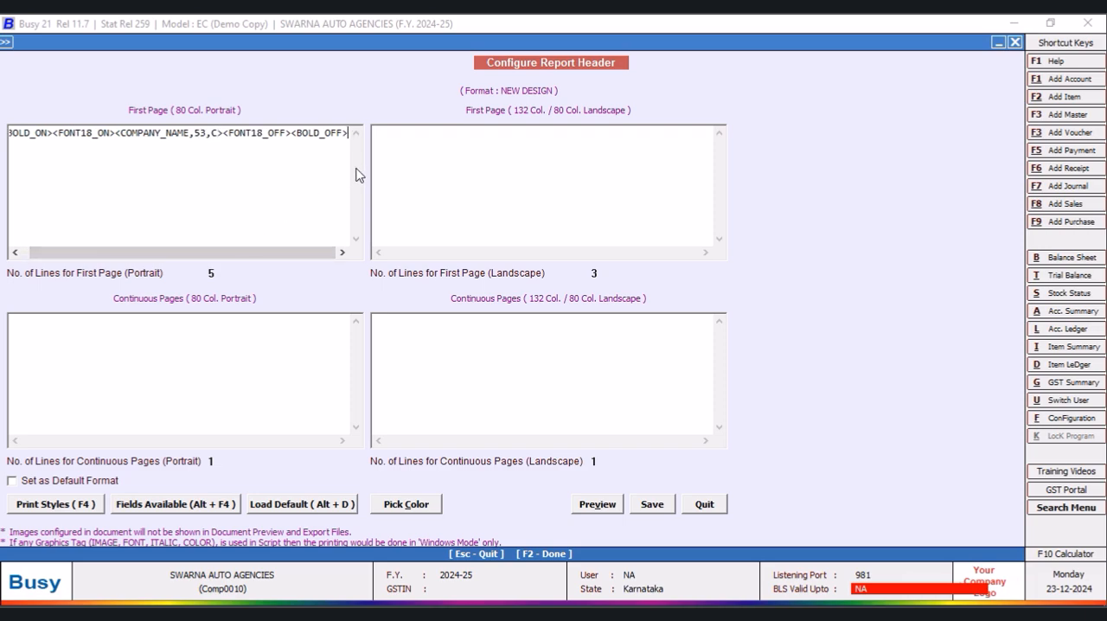
{"action": "key", "text": "F4"}
{"action": "key", "text": "End"}
{"action": "key", "text": "Return"}
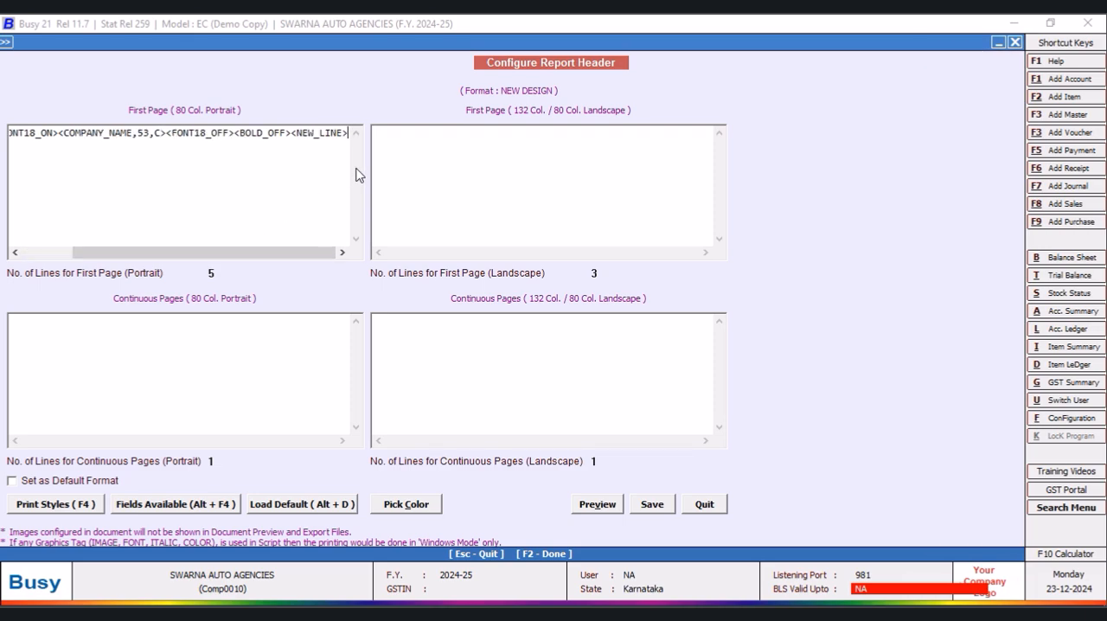
{"action": "key", "text": "Return"}
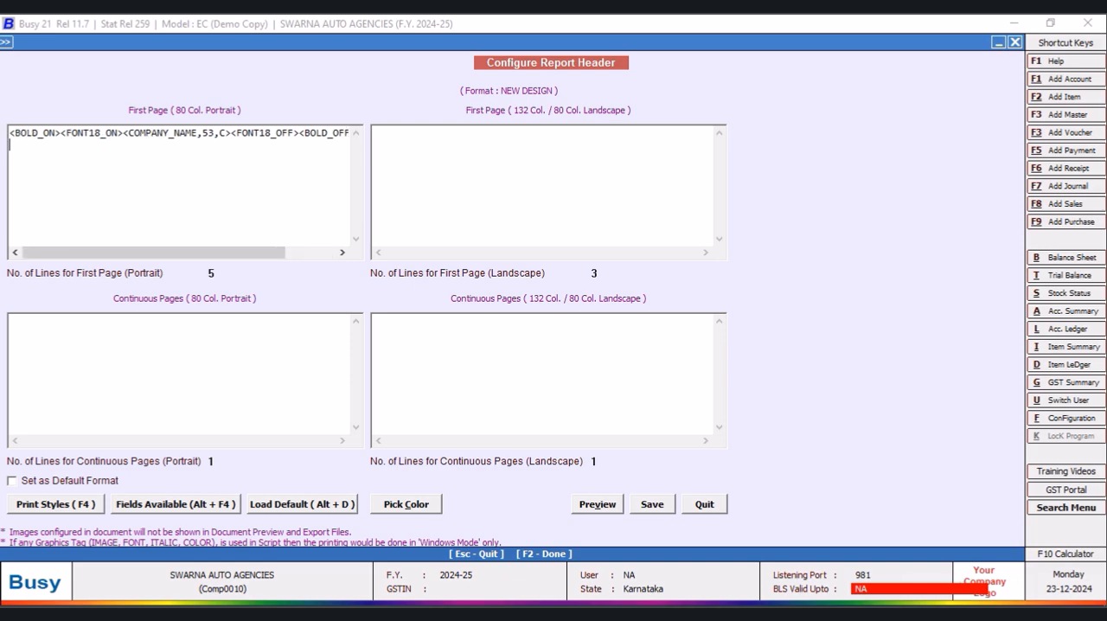
- Insert the CPI12_ON and CPI12_OFF print styles on the second line of the portrait first page
{"action": "key", "text": "F4"}
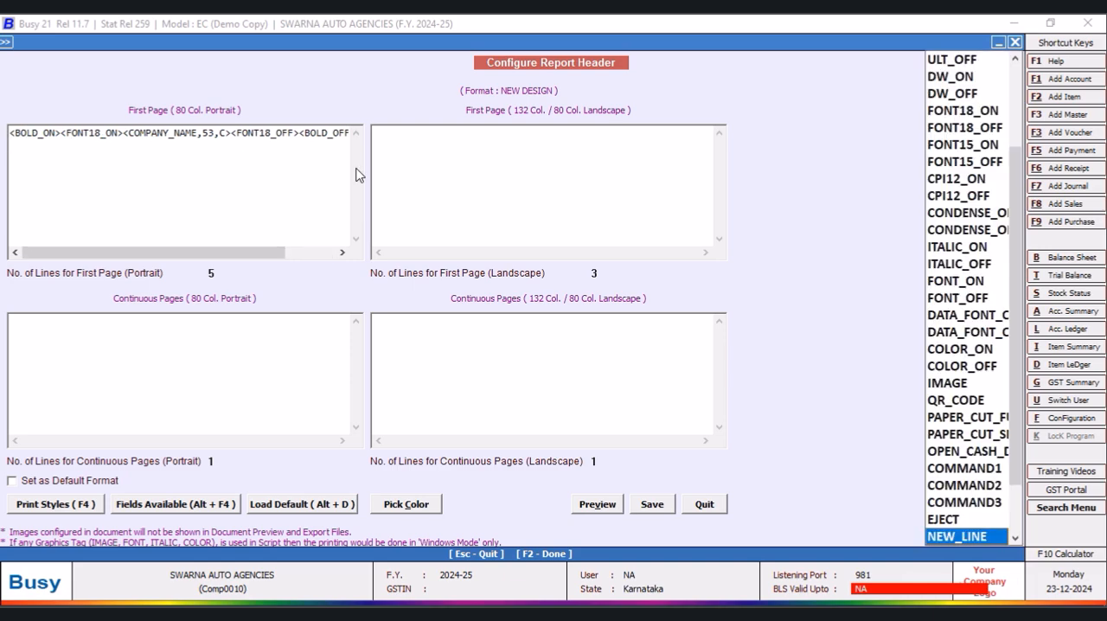
{"action": "left_click", "coordinate": [938, 180]}
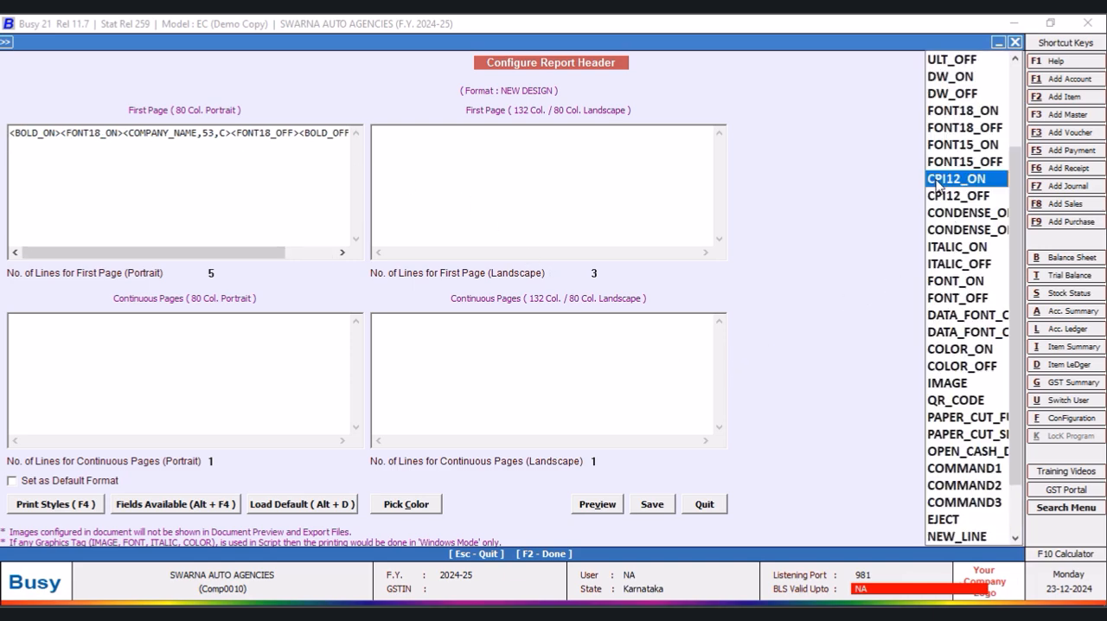
{"action": "double_click", "coordinate": [938, 180]}
{"action": "key", "text": "F4"}
{"action": "key", "text": "Down"}
{"action": "key", "text": "Return"}
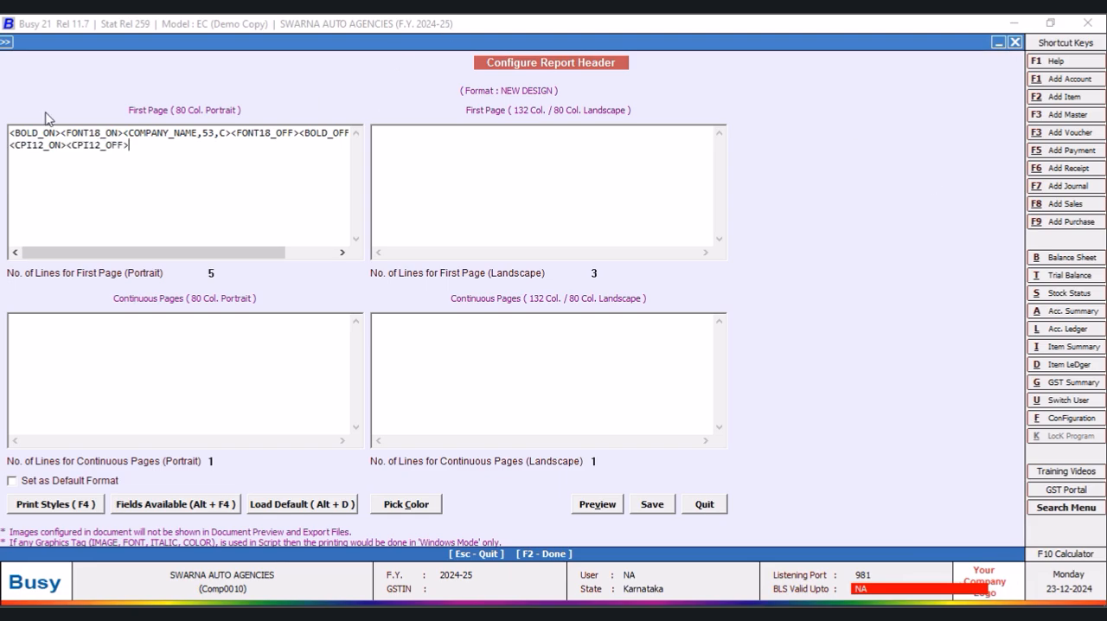
- Insert the COMPANY_ADD(1_LINE)_LINE field between the second line's CPI12 tags with a width of 96 and centre alignment (C)
{"action": "left_click", "coordinate": [68, 145]}
{"action": "key", "text": "alt+F4"}
{"action": "double_click", "coordinate": [797, 96]}
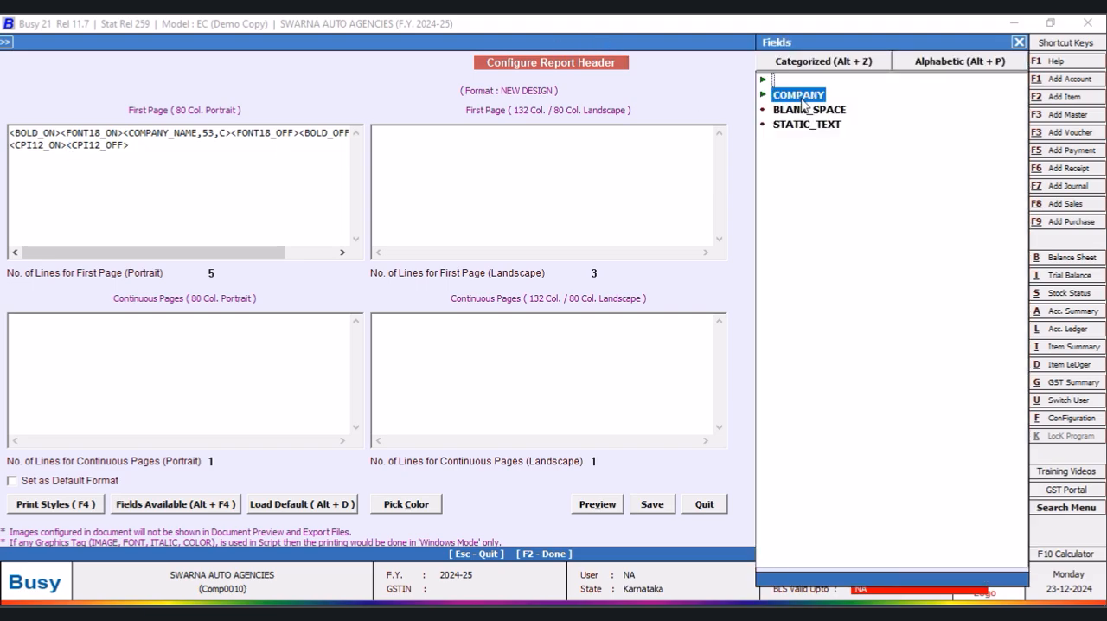
{"action": "double_click", "coordinate": [940, 111]}
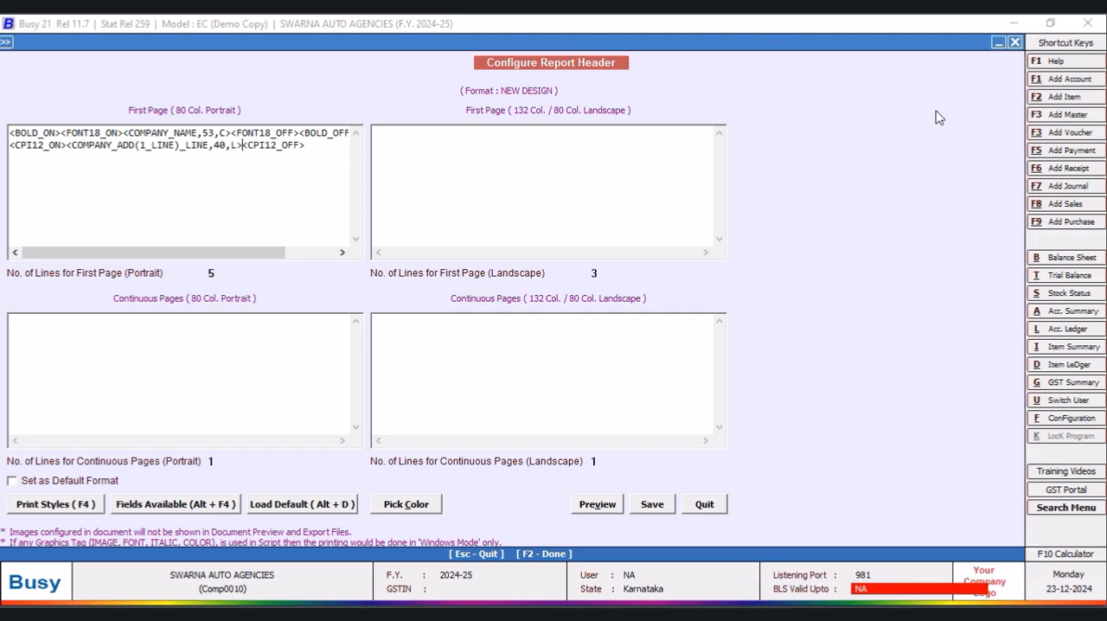
{"action": "key", "text": "BackSpace"}
{"action": "key", "text": "BackSpace"}
{"action": "type", "text": "96"}
{"action": "key", "text": "Right"}
{"action": "key", "text": "Right"}
{"action": "key", "text": "BackSpace"}
{"action": "type", "text": "C"}
- Start a third line below the company address and insert the CPI12_ON and CPI12_OFF print styles on it
{"action": "left_click_drag", "start_coordinate": [325, 147], "coordinate": [9, 155]}
{"action": "left_click", "coordinate": [314, 148]}
{"action": "key", "text": "F4"}
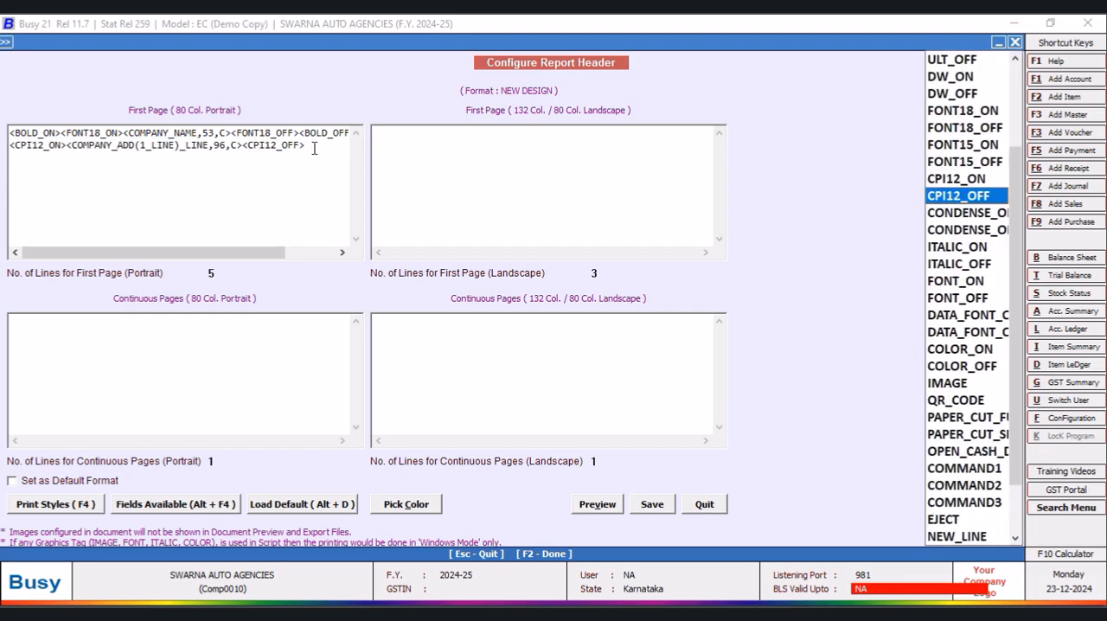
{"action": "left_click", "coordinate": [941, 179]}
{"action": "key", "text": "F4"}
{"action": "key", "text": "Down"}
{"action": "key", "text": "Return"}
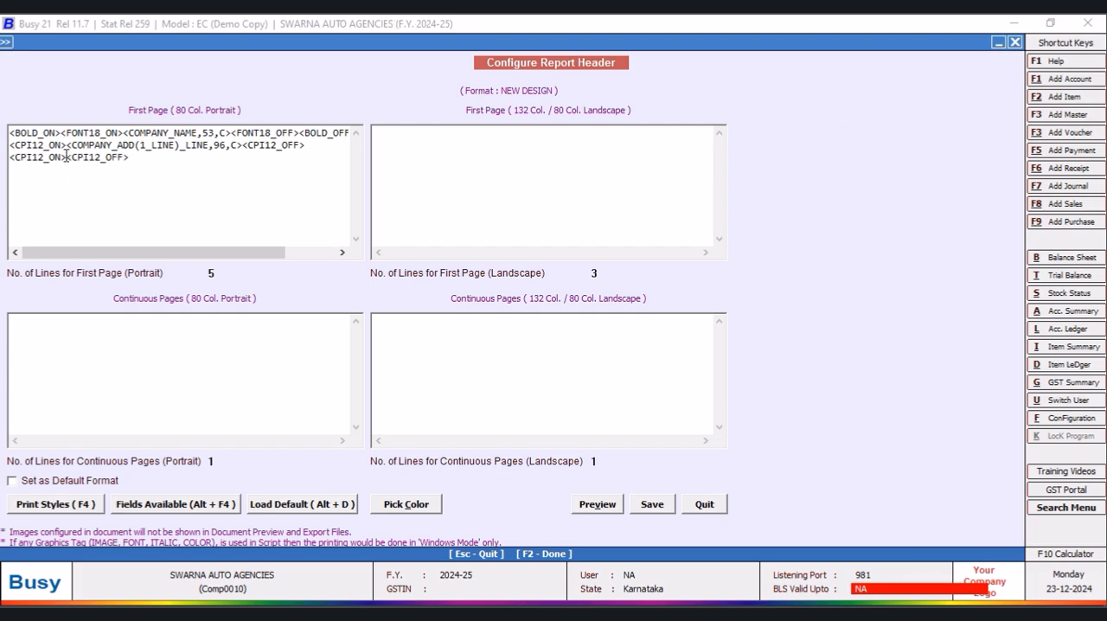
- Insert the COMPANY_ADD(2_LINE)_LINE2 field between the CPI12 tags on the third line of the portrait first page
{"action": "key", "text": "alt+F4"}
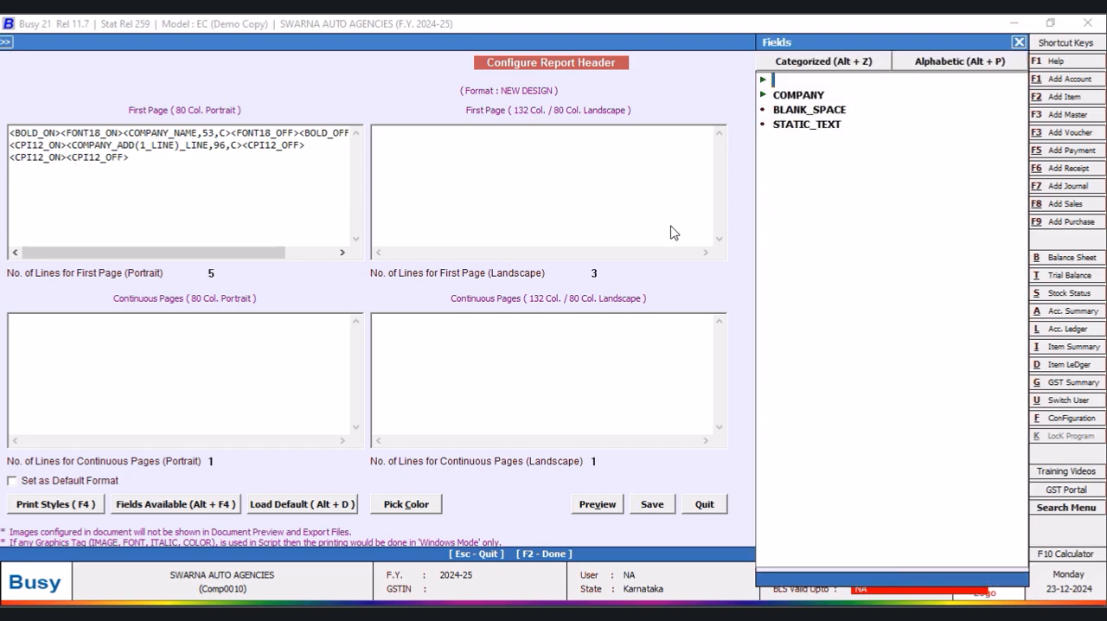
{"action": "double_click", "coordinate": [801, 99]}
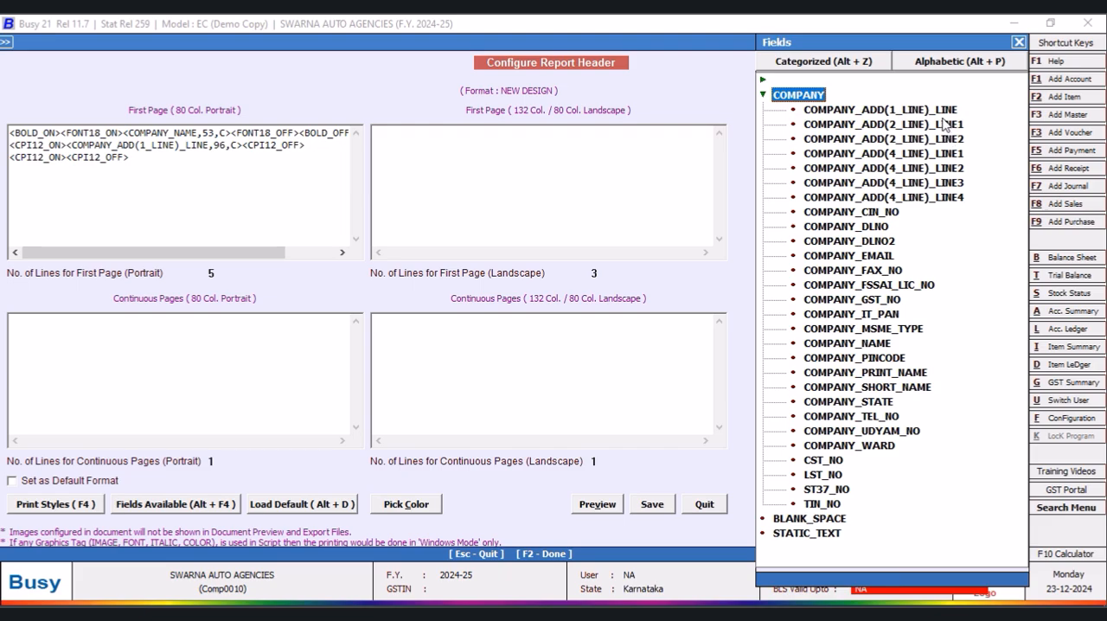
{"action": "double_click", "coordinate": [893, 146]}
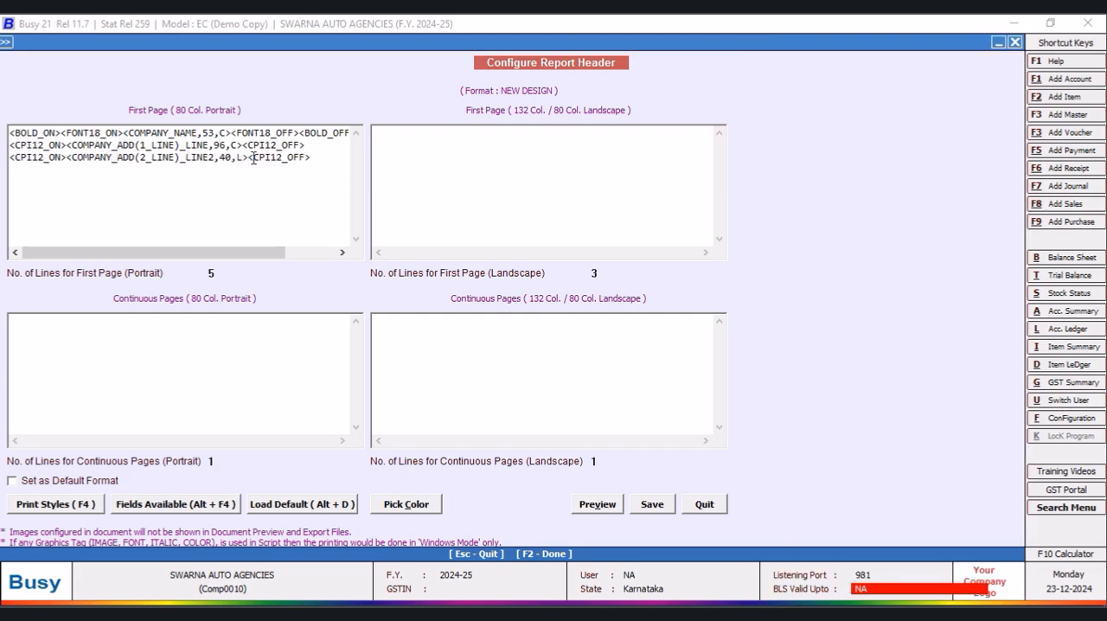
- Replace the second line's one-line address field with a copy of the third line's address field, changed to COMPANY_ADD(2_LINE)_LINE1
{"action": "left_click_drag", "start_coordinate": [249, 157], "coordinate": [70, 161]}
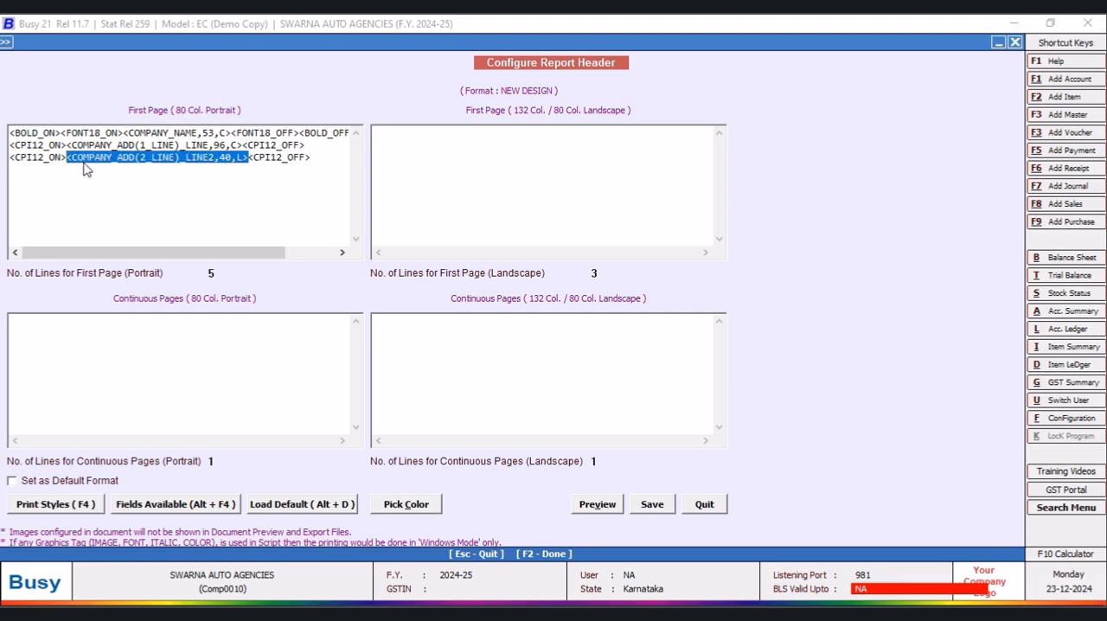
{"action": "right_click", "coordinate": [84, 161]}
{"action": "left_click", "coordinate": [128, 216]}
{"action": "left_click_drag", "start_coordinate": [243, 146], "coordinate": [67, 143]}
{"action": "right_click", "coordinate": [68, 145]}
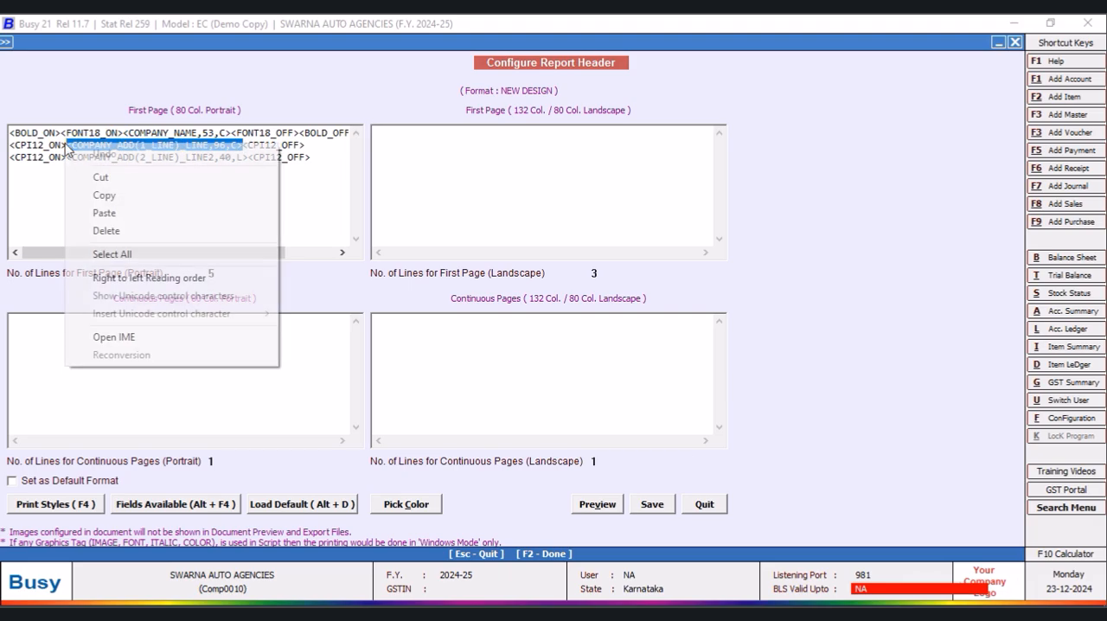
{"action": "left_click", "coordinate": [103, 214]}
{"action": "left_click", "coordinate": [215, 146]}
{"action": "key", "text": "BackSpace"}
{"action": "type", "text": "1"}
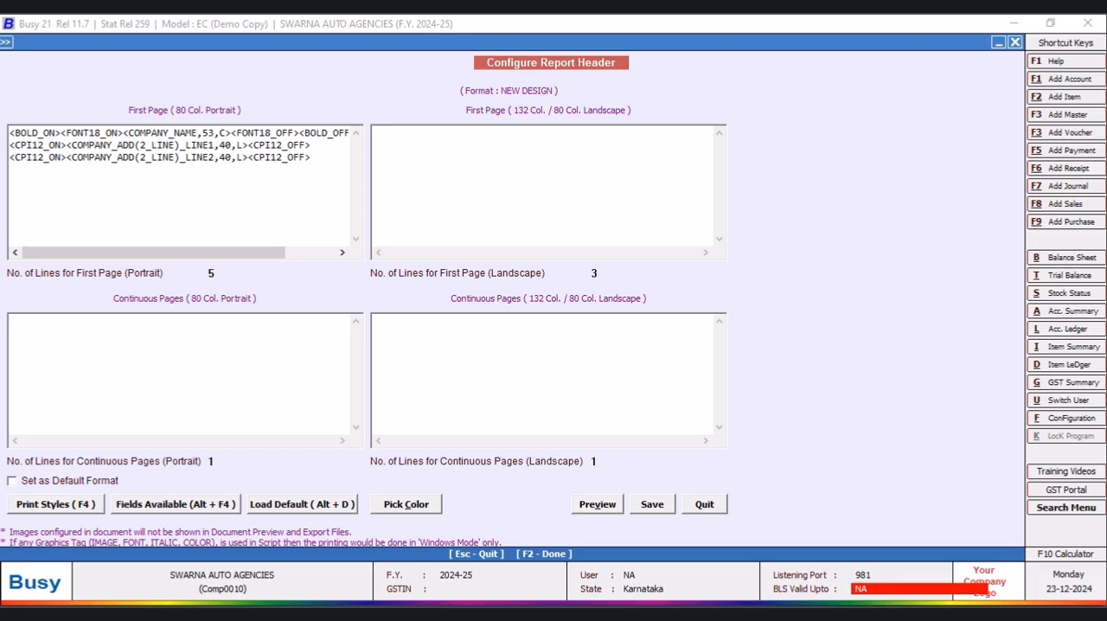
- Insert the CPI12_ON and CPI12_OFF print styles on a fourth line below the two address lines
{"action": "key", "text": "alt+F4"}
{"action": "left_click", "coordinate": [952, 179]}
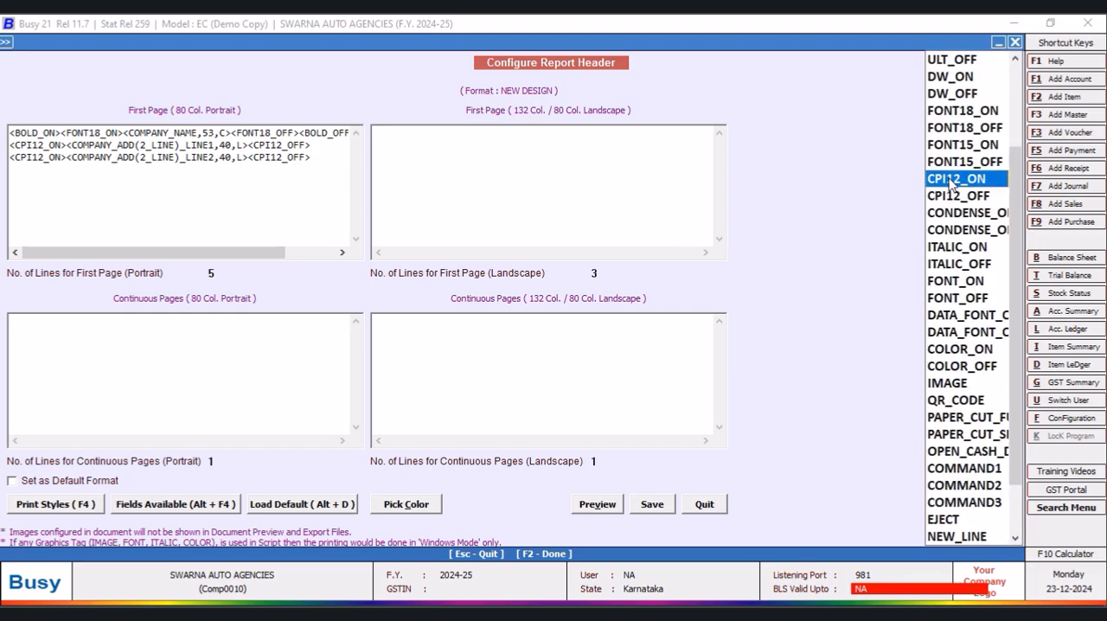
{"action": "double_click", "coordinate": [952, 179]}
{"action": "double_click", "coordinate": [959, 196]}
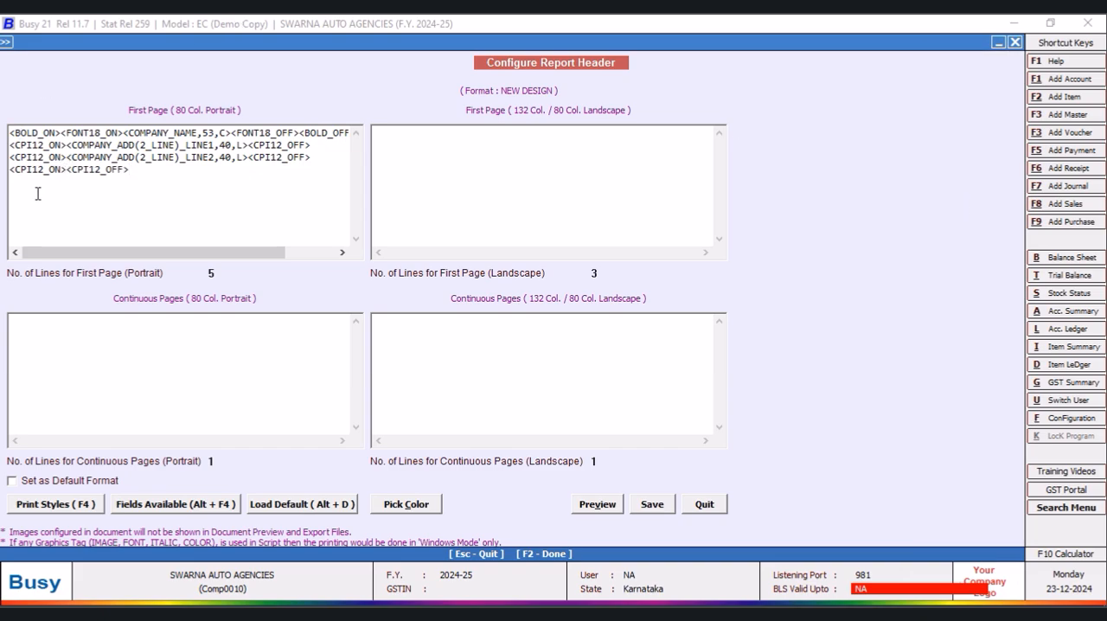
- Add the static texts <^GSTIN^,8,L> and <^:^,3,C> between the fourth line's CPI12 tags
{"action": "left_click", "coordinate": [70, 170]}
{"action": "type", "text": "<^GSTIN^,8,"}
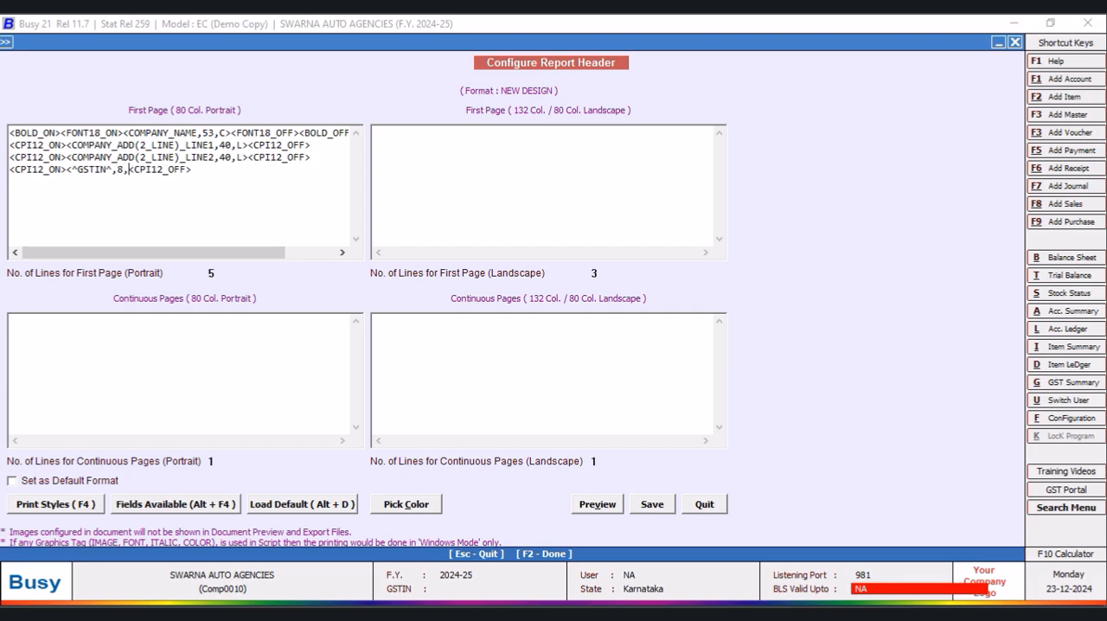
{"action": "type", "text": "L><^:^,3,C>"}
- Insert the COMPANY_GST_NO field after the fourth line's colon with a width of 20, and save the header format
{"action": "key", "text": "alt+F4"}
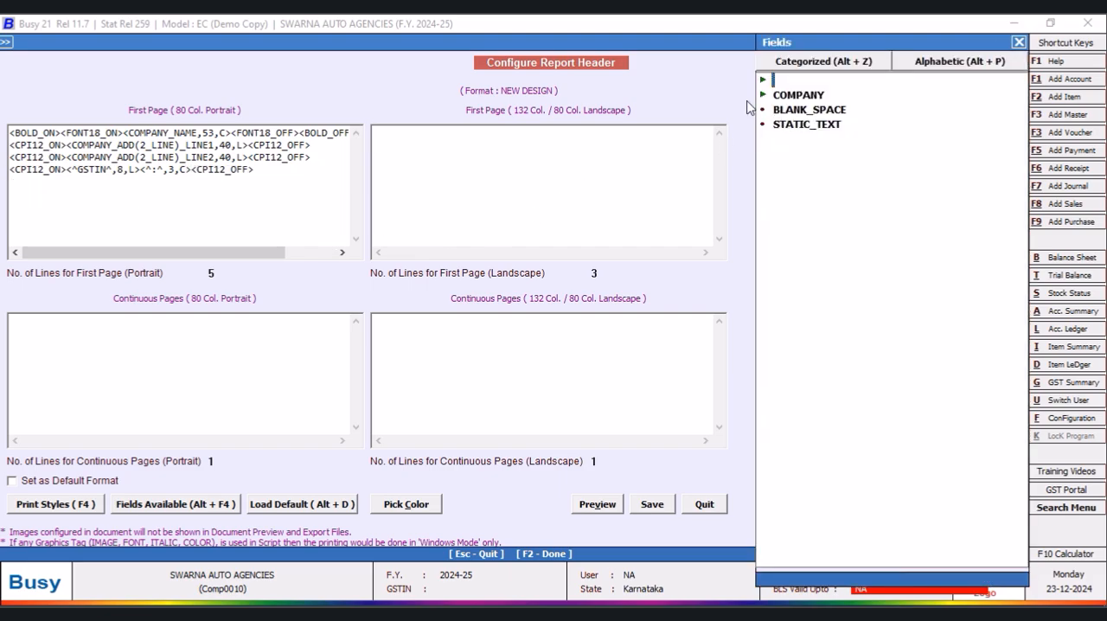
{"action": "left_click", "coordinate": [807, 96]}
{"action": "double_click", "coordinate": [807, 97]}
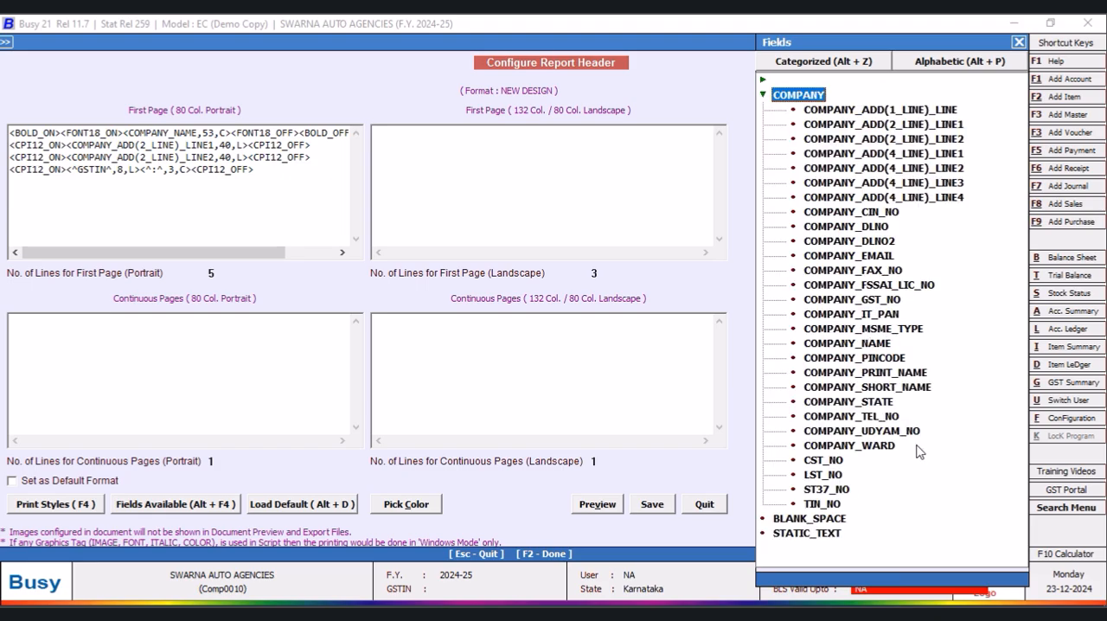
{"action": "double_click", "coordinate": [852, 300]}
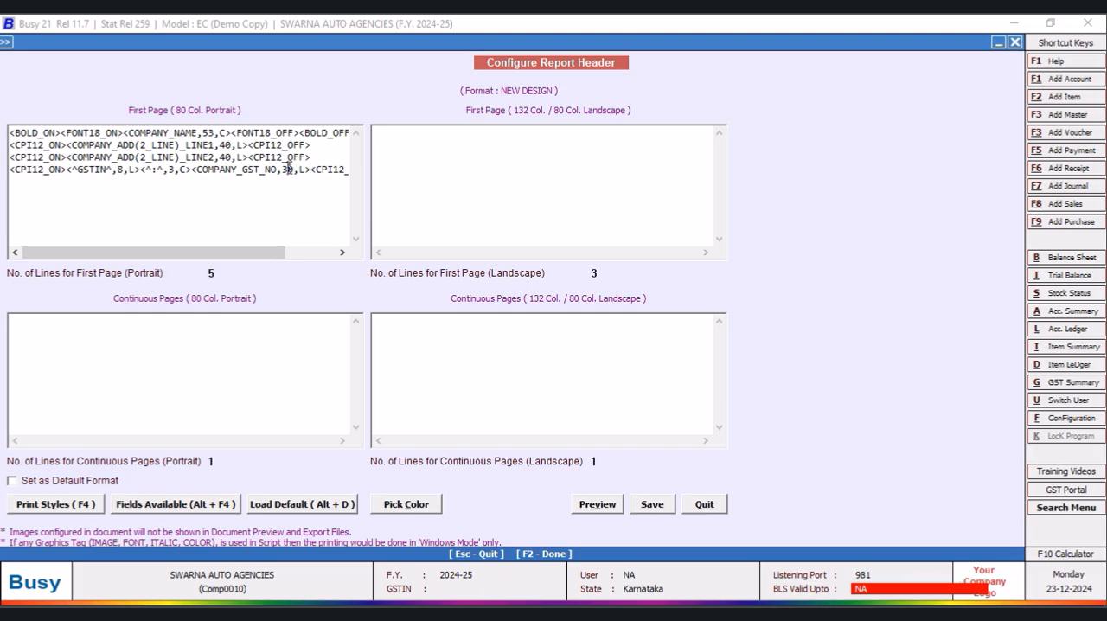
{"action": "key", "text": "BackSpace"}
{"action": "type", "text": "2"}
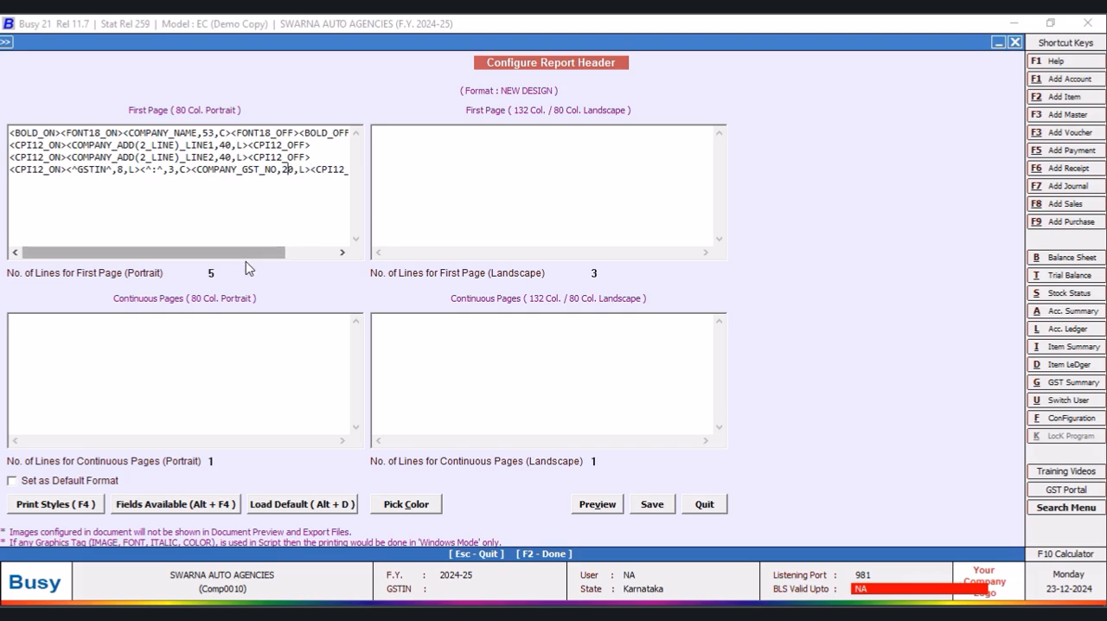
{"action": "left_click_drag", "start_coordinate": [215, 254], "coordinate": [304, 252]}
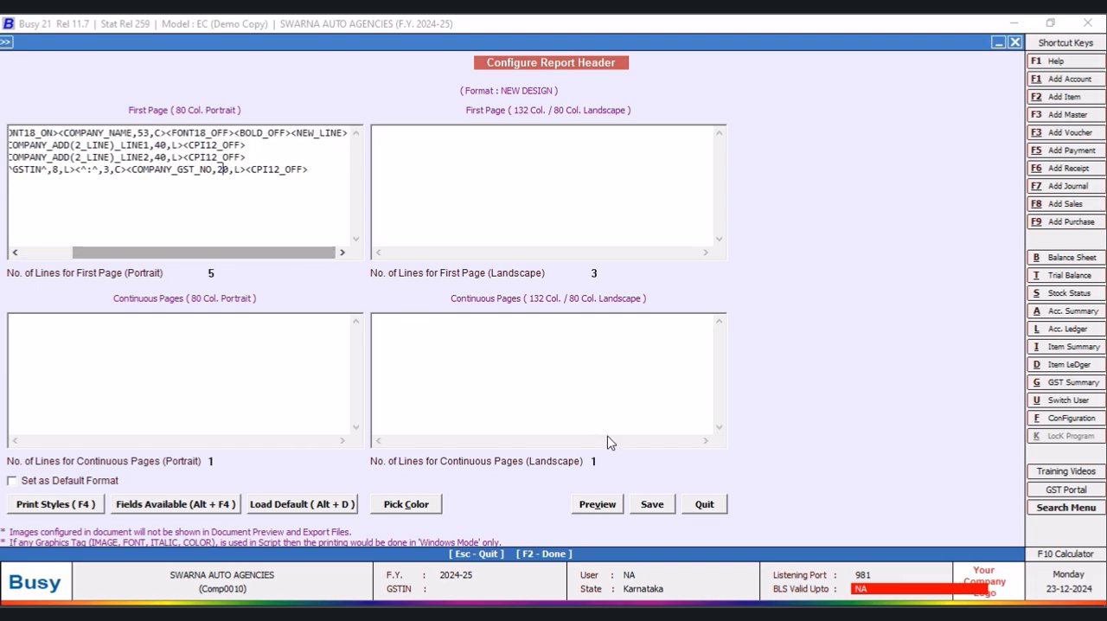
{"action": "left_click", "coordinate": [654, 504]}
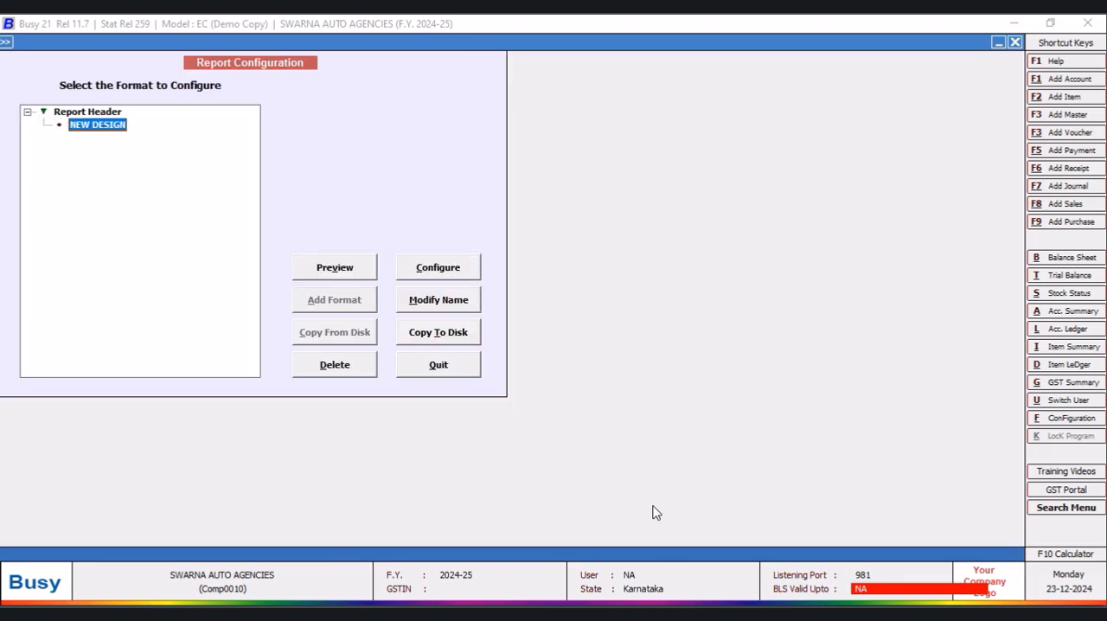
- Reopen the NEW DESIGN report header format for configuration
{"action": "left_click", "coordinate": [438, 308]}
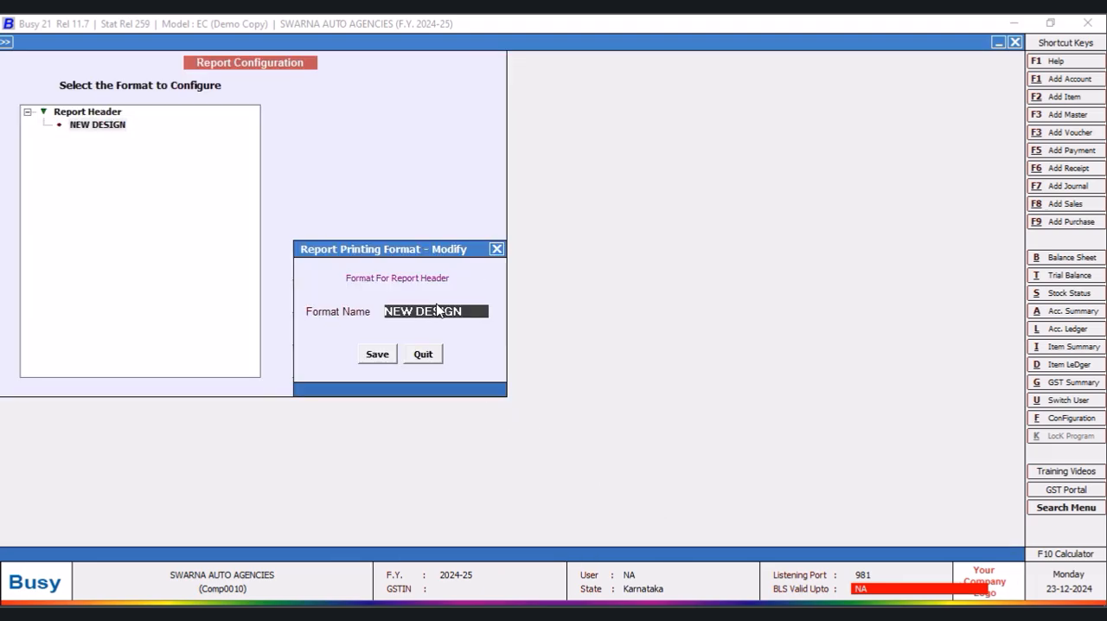
{"action": "left_click", "coordinate": [423, 354]}
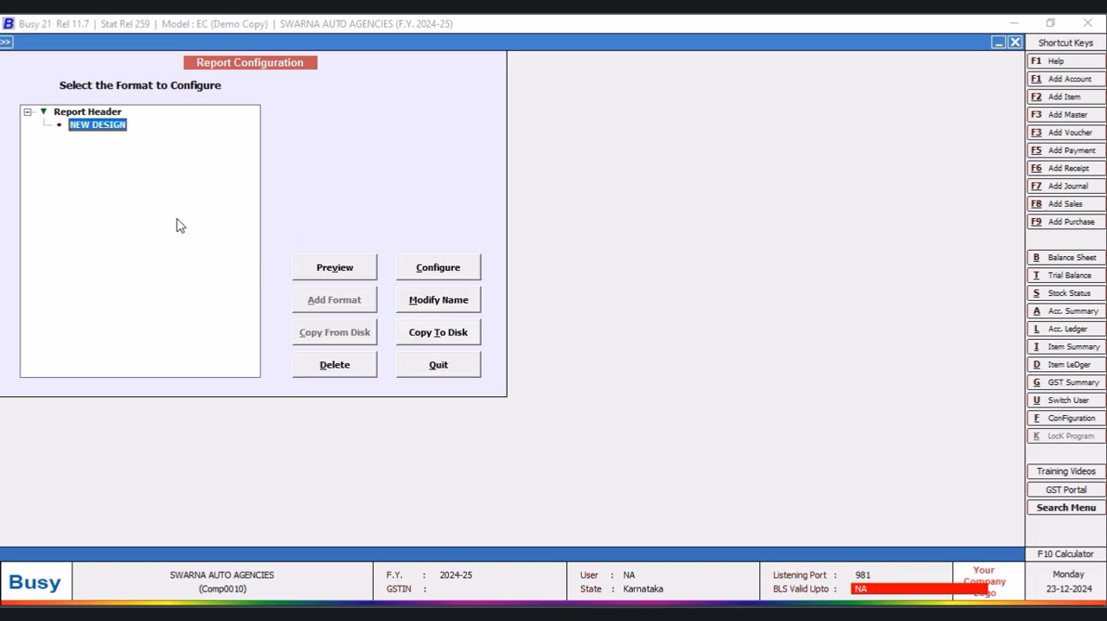
{"action": "left_click", "coordinate": [449, 269]}
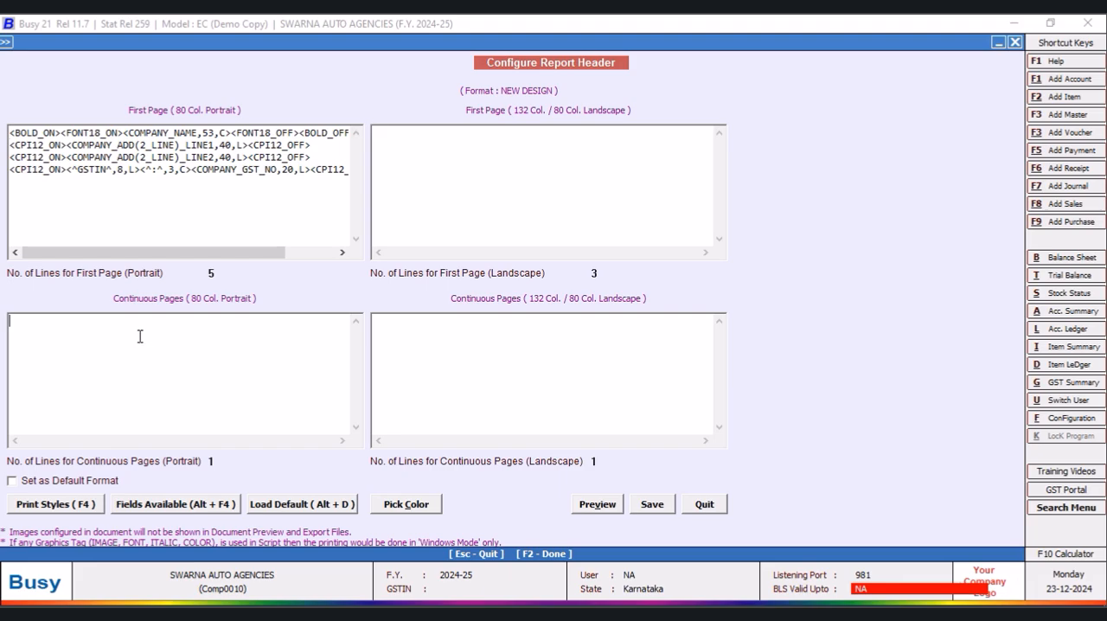
- Insert the CPI12_ON and CPI12_OFF print styles in the 80-column portrait script for continuous pages
{"action": "key", "text": "F4"}
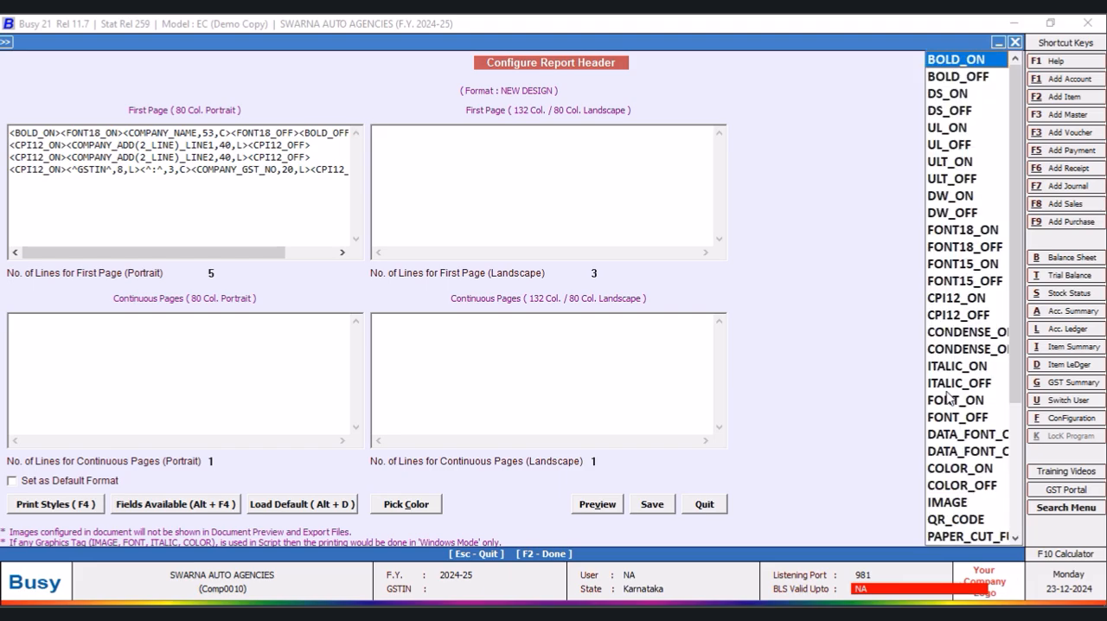
{"action": "left_click", "coordinate": [936, 299]}
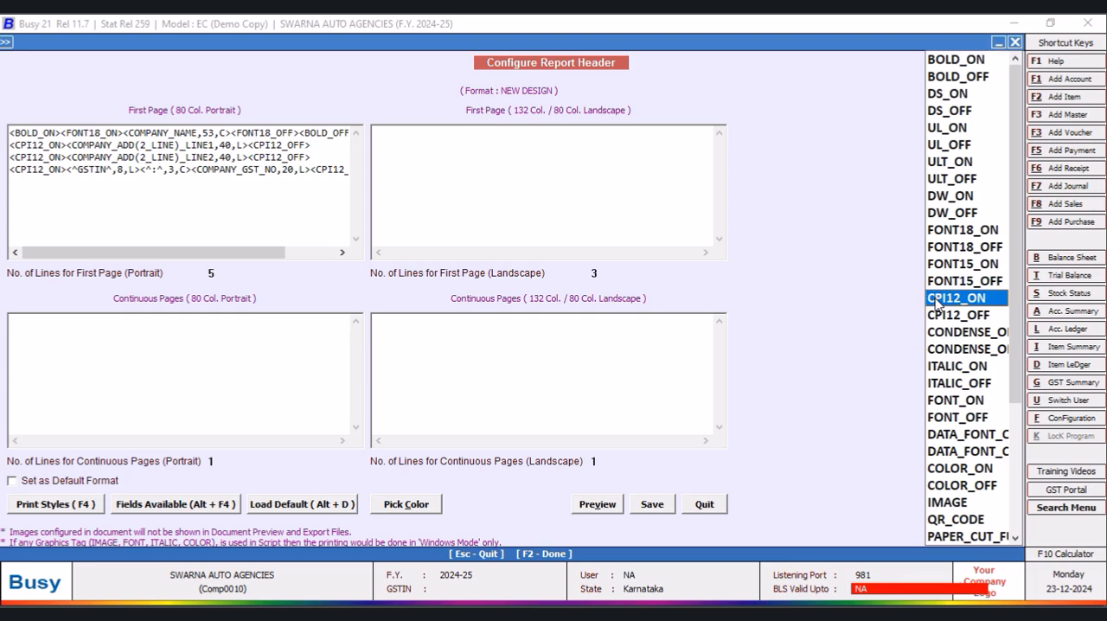
{"action": "double_click", "coordinate": [936, 299]}
{"action": "left_click", "coordinate": [983, 317]}
{"action": "double_click", "coordinate": [983, 317]}
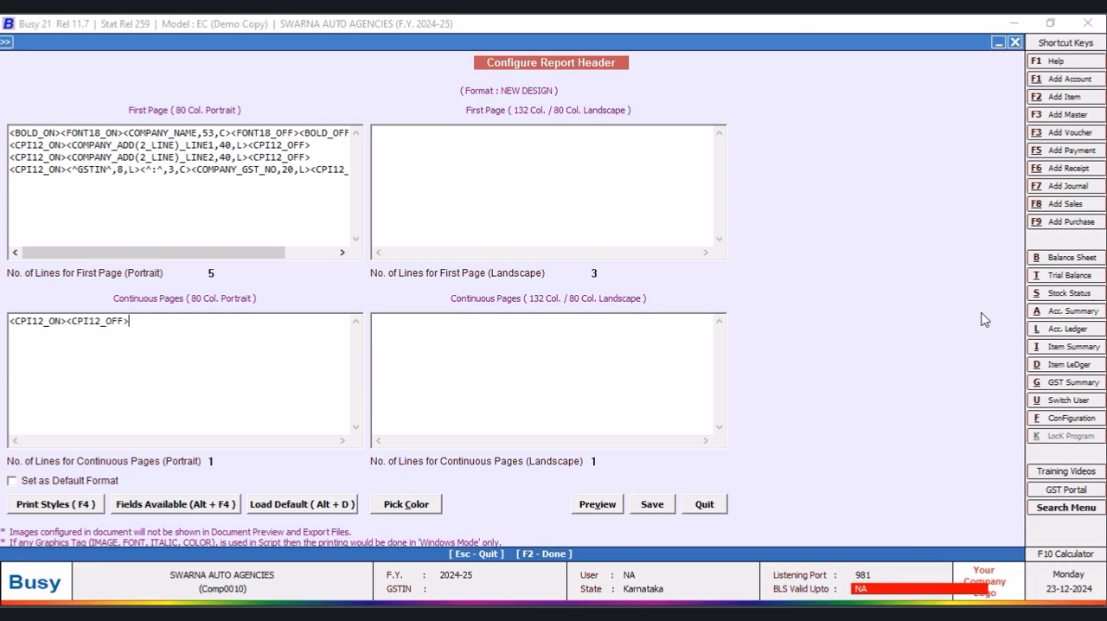
{"action": "left_click", "coordinate": [66, 321]}
{"action": "key", "text": "alt+F4"}
{"action": "left_click", "coordinate": [819, 97]}
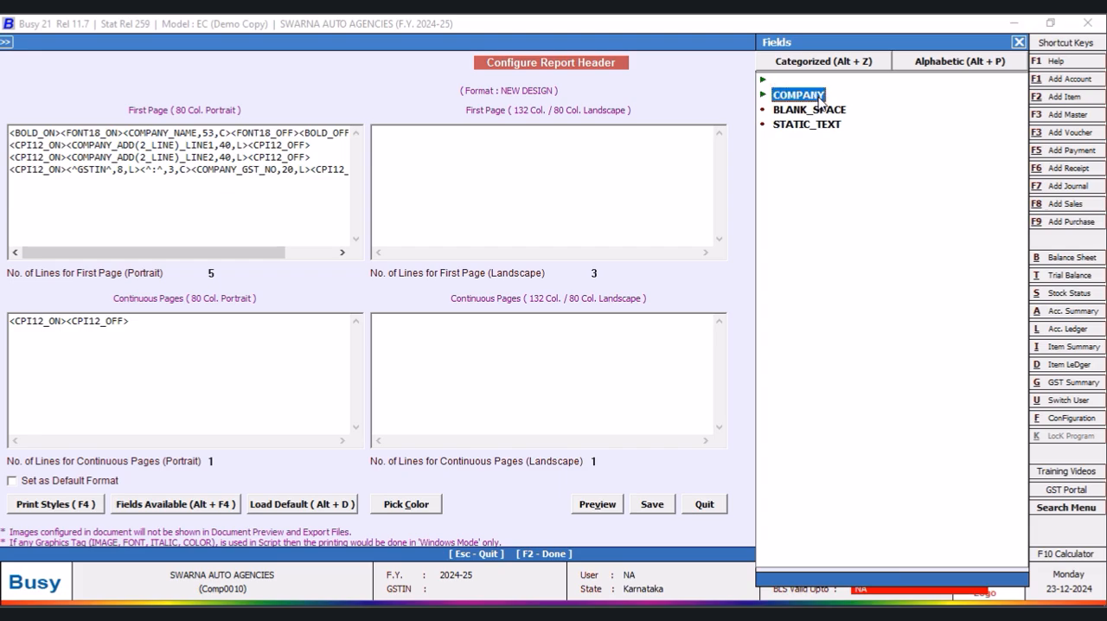
{"action": "double_click", "coordinate": [820, 98]}
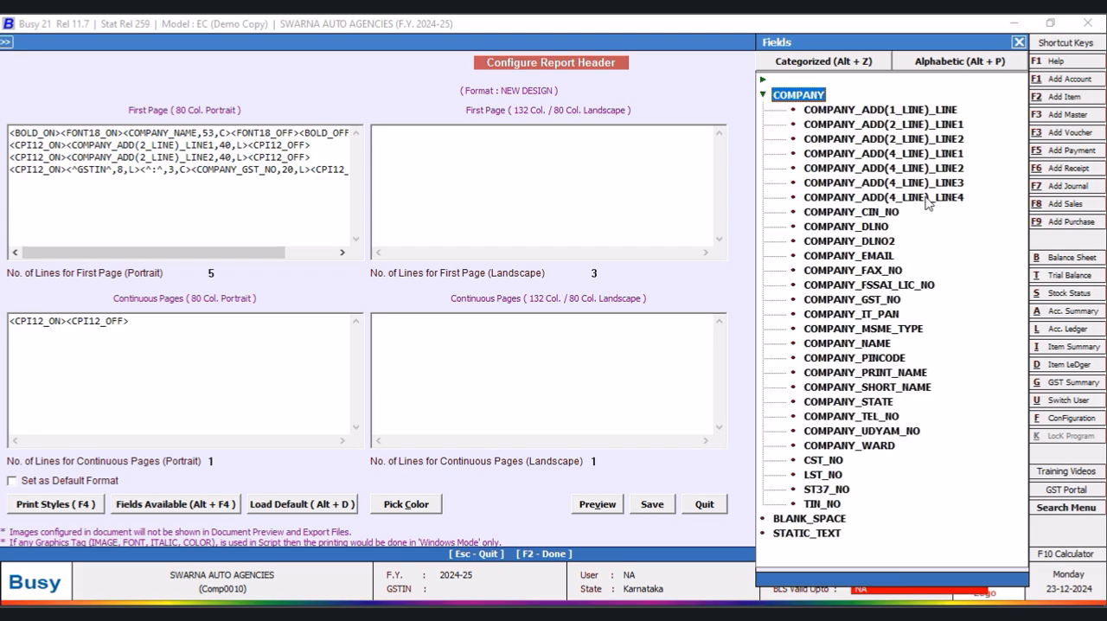
{"action": "left_click", "coordinate": [1019, 43]}
{"action": "left_click", "coordinate": [169, 504]}
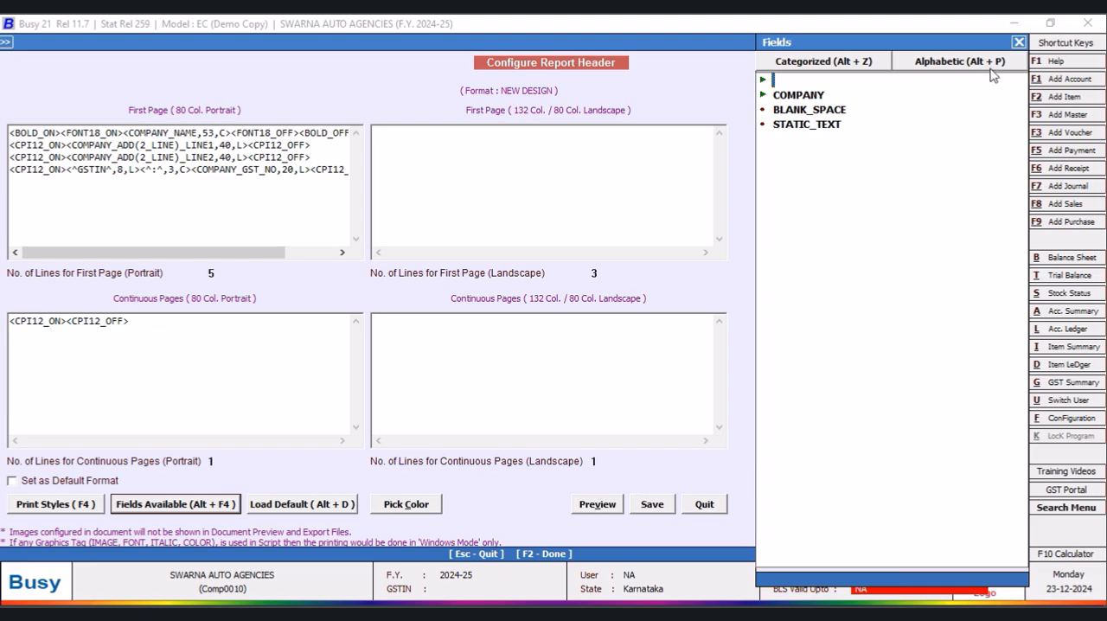
{"action": "left_click", "coordinate": [1020, 43]}
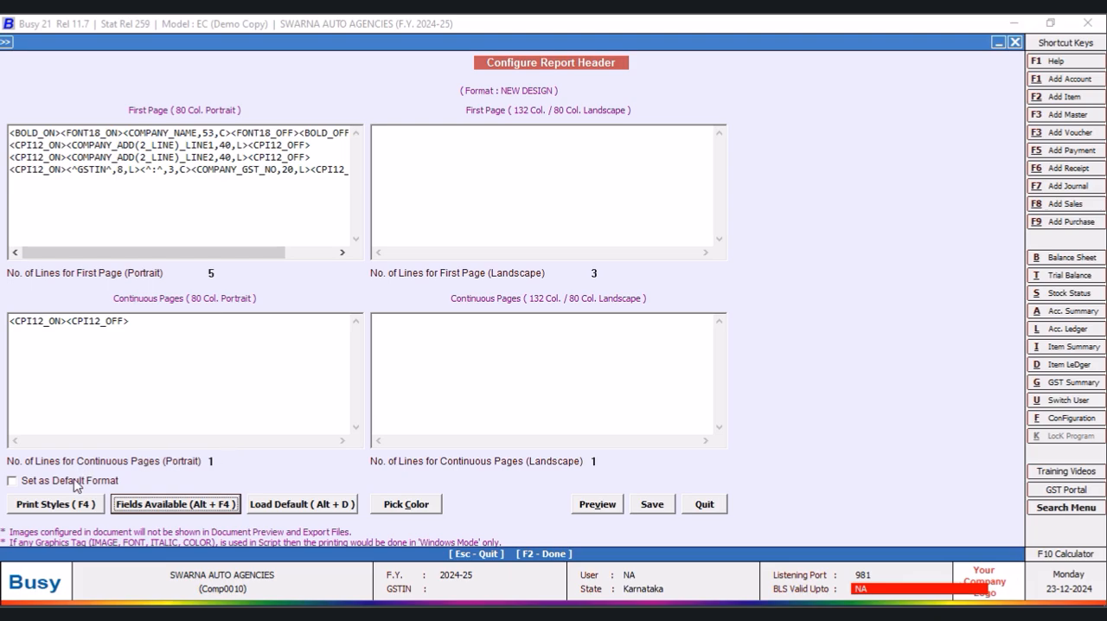
{"action": "left_click", "coordinate": [67, 321]}
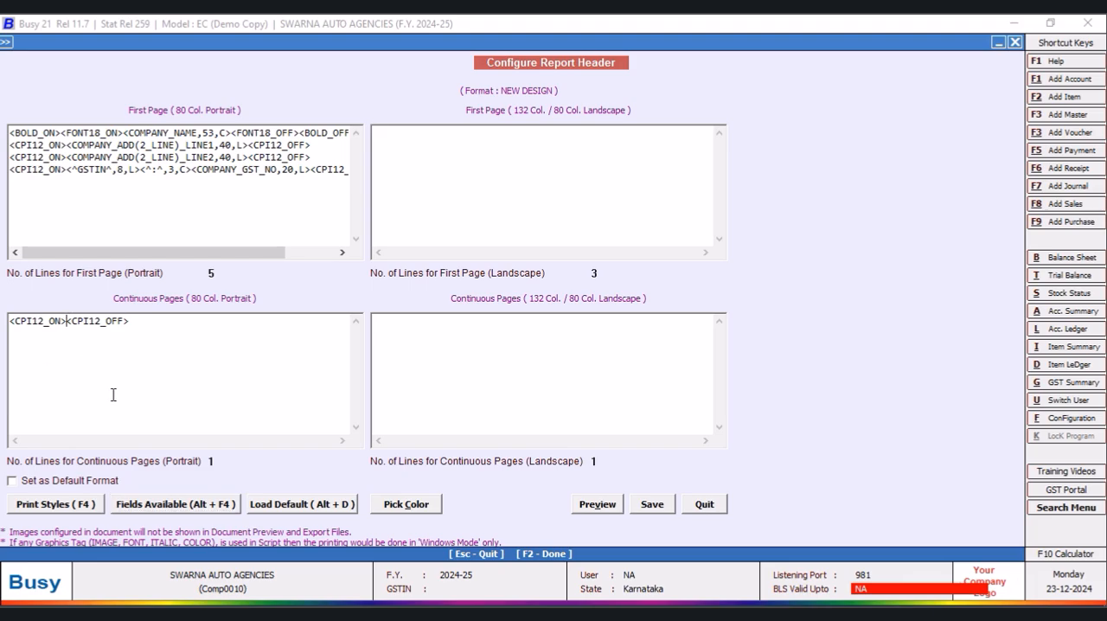
{"action": "key", "text": "alt+F4"}
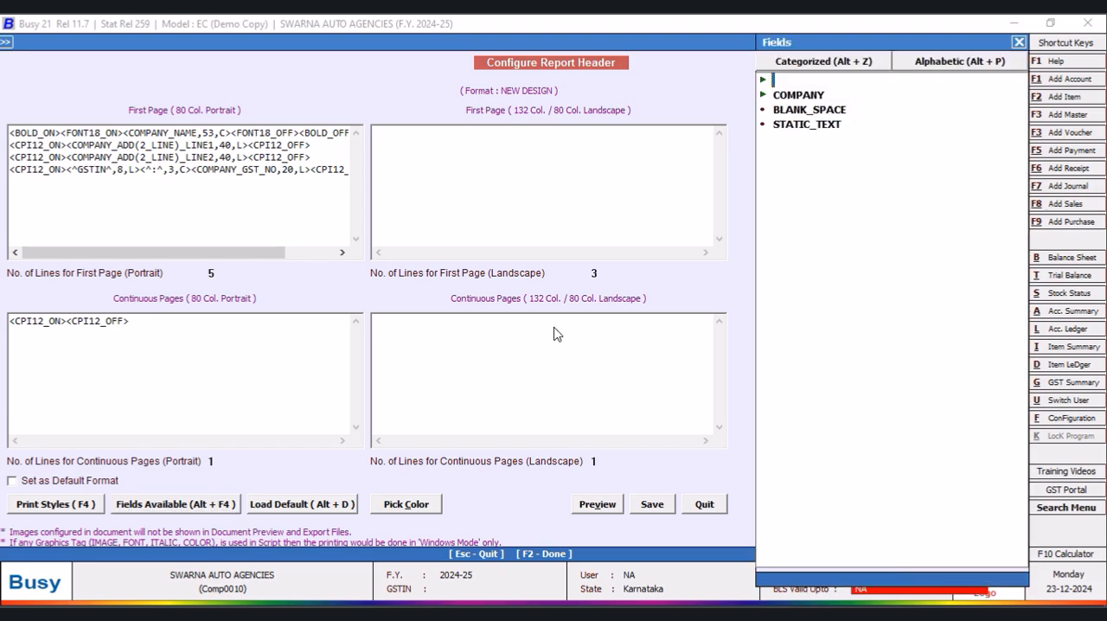
{"action": "double_click", "coordinate": [799, 97]}
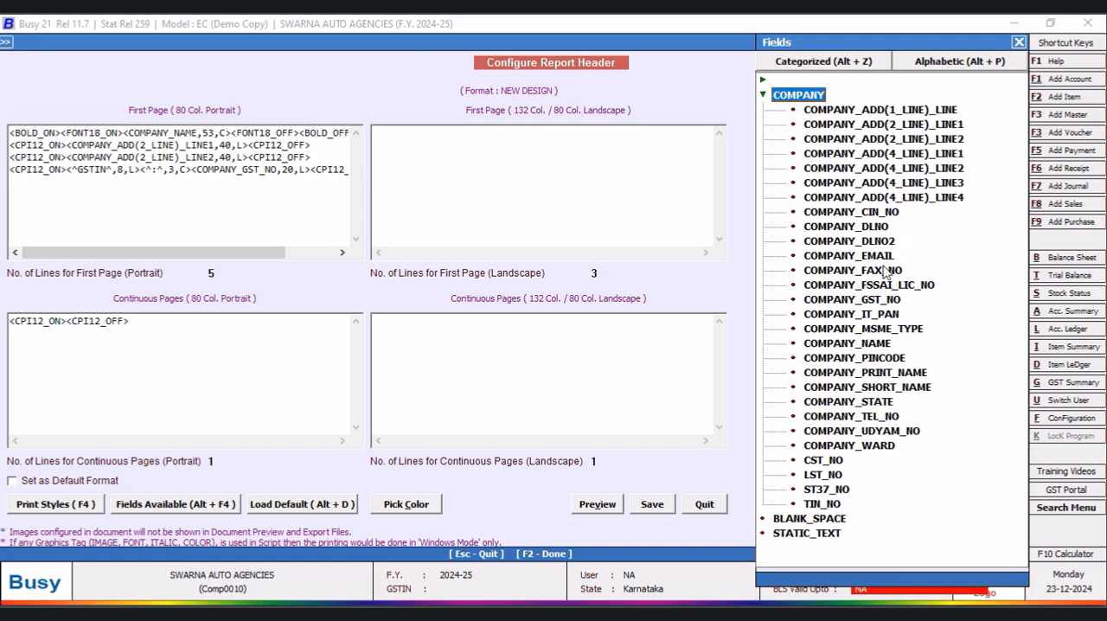
{"action": "left_click", "coordinate": [932, 63]}
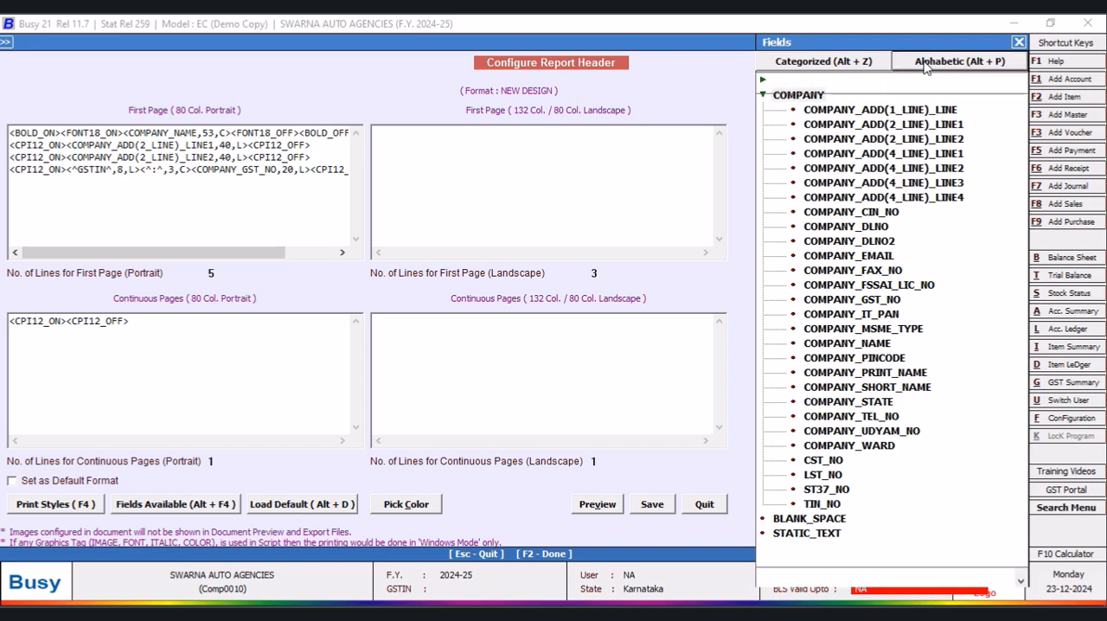
{"action": "scroll", "coordinate": [1018, 121], "scroll_direction": "down", "scroll_amount": 1}
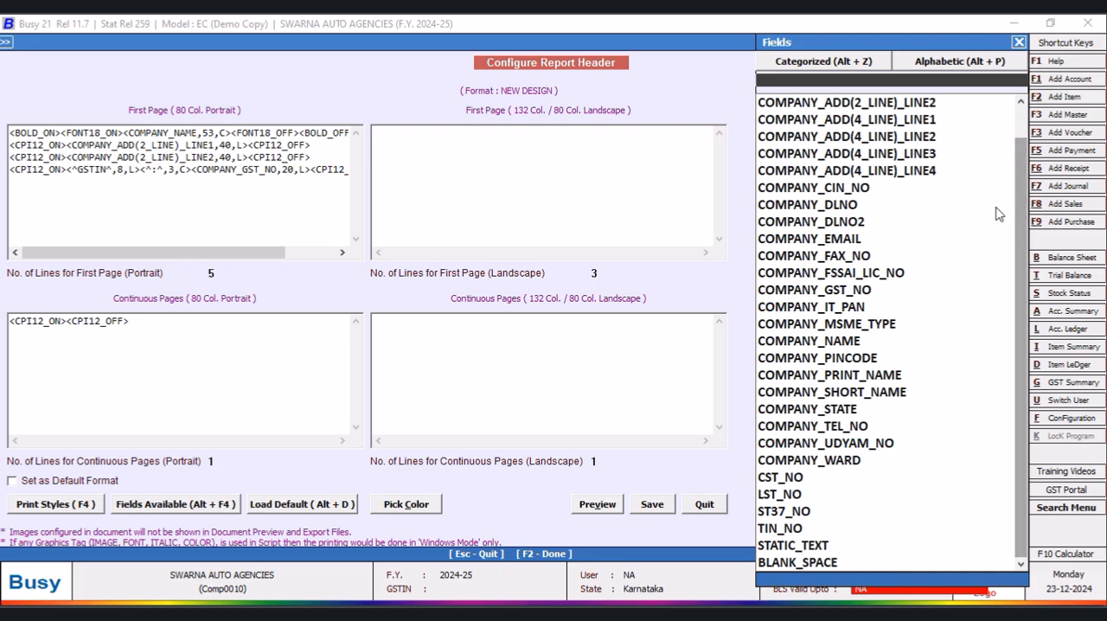
{"action": "left_click", "coordinate": [836, 346]}
- Insert the left-aligned COMPANY_NAME field with a width of 40 between the continuous pages' CPI12 tags, and save the header format
{"action": "left_click", "coordinate": [64, 322]}
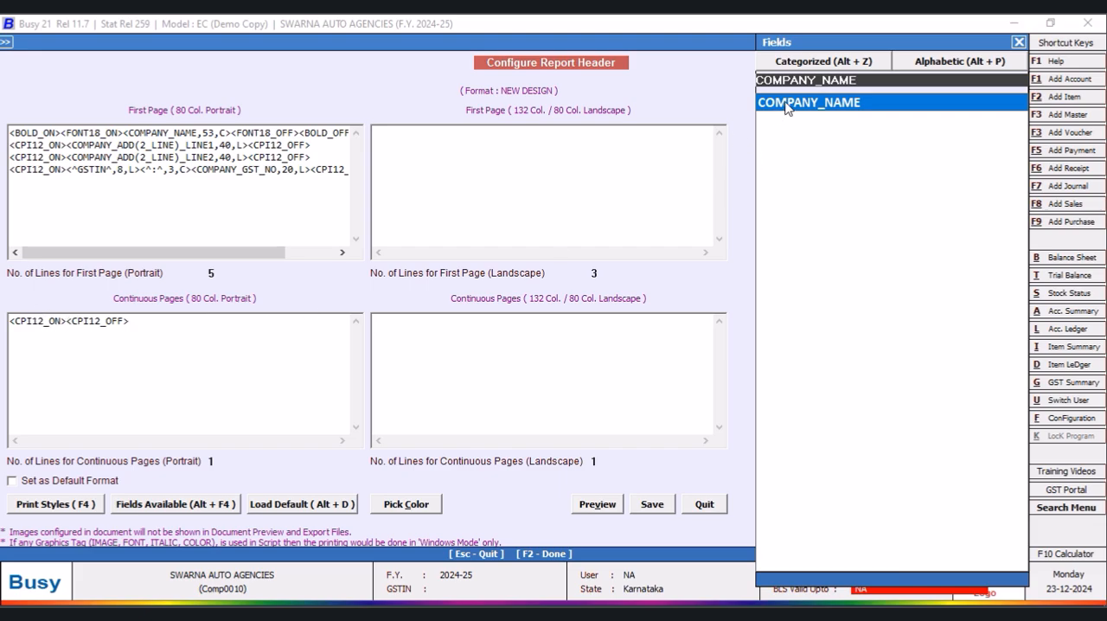
{"action": "left_click", "coordinate": [1019, 41]}
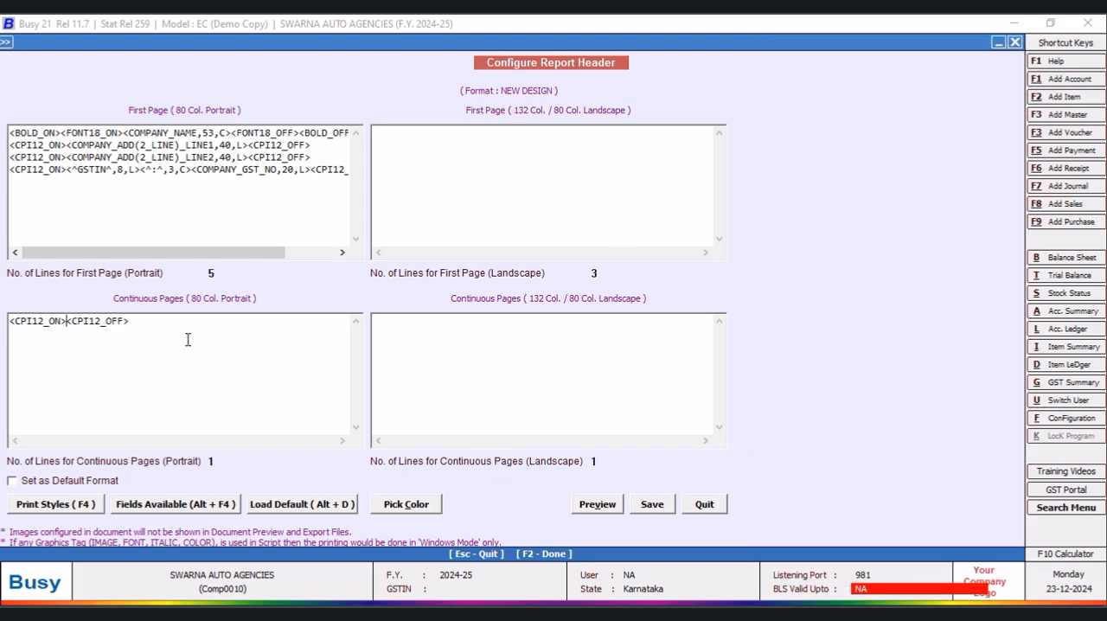
{"action": "key", "text": "alt+F4"}
{"action": "double_click", "coordinate": [796, 95]}
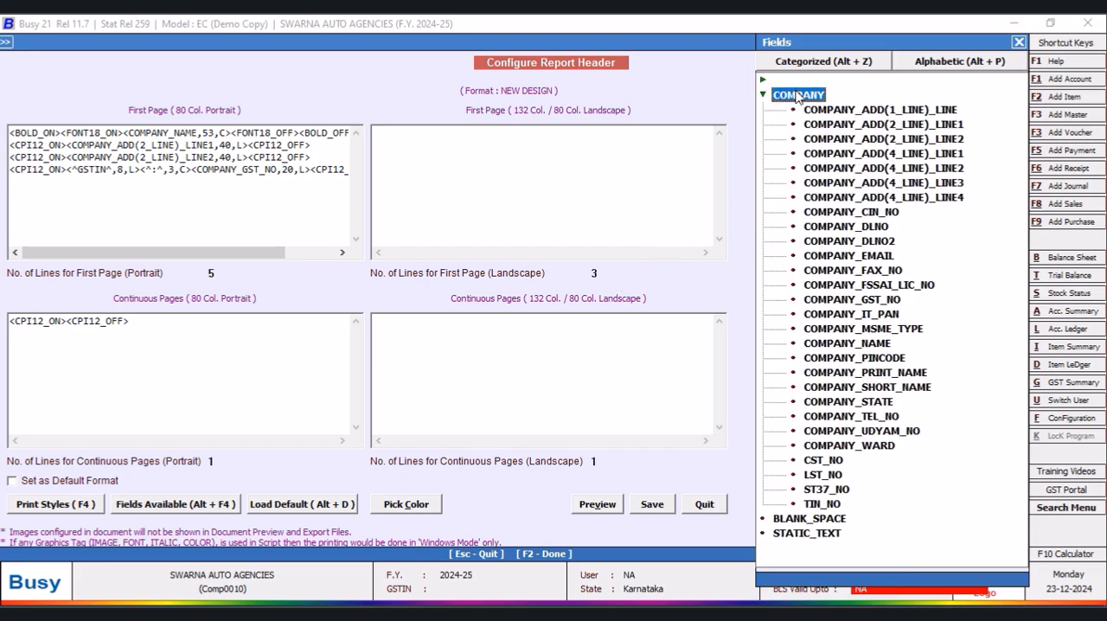
{"action": "double_click", "coordinate": [881, 344]}
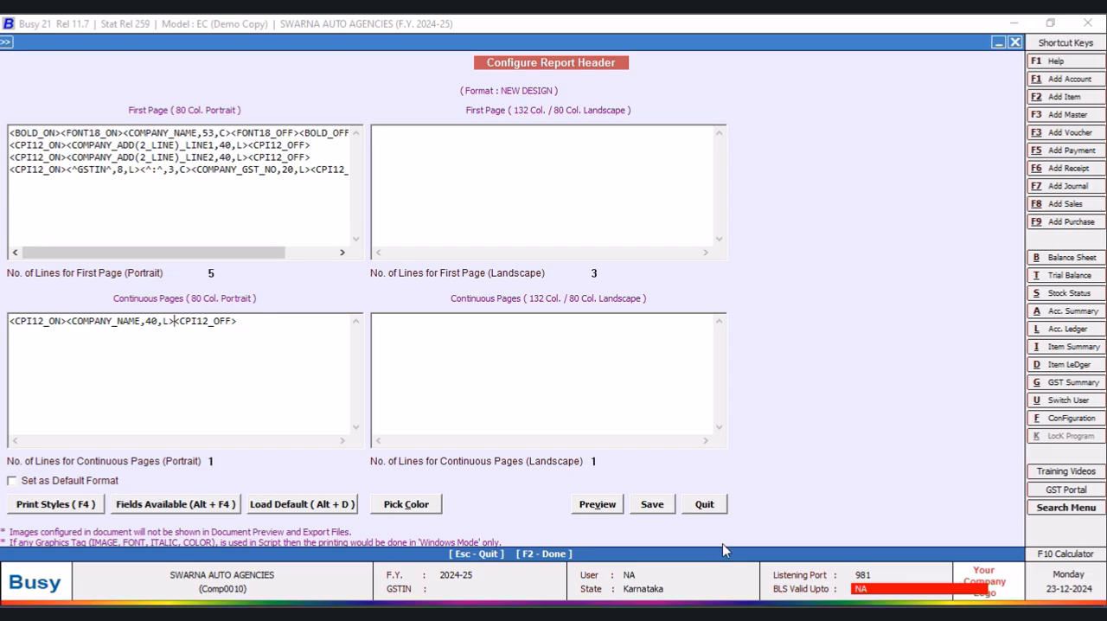
{"action": "left_click", "coordinate": [653, 504]}
{"action": "left_click", "coordinate": [445, 365]}
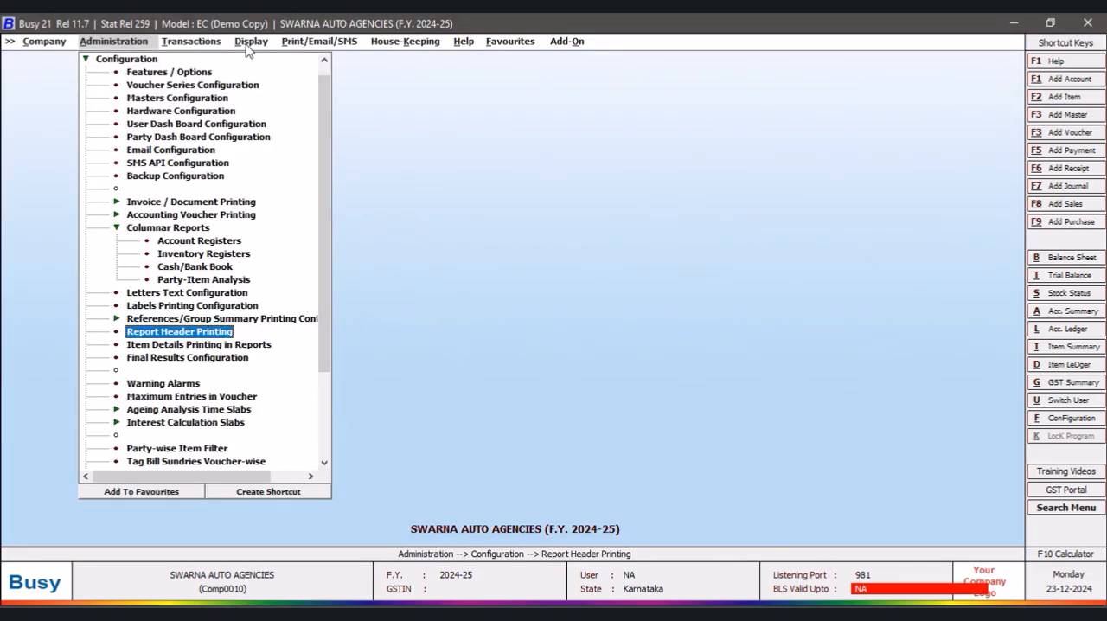
- Display the alphabetical closing stock status, balances only, for all items using the NEW DESIGN format
{"action": "left_click", "coordinate": [304, 46]}
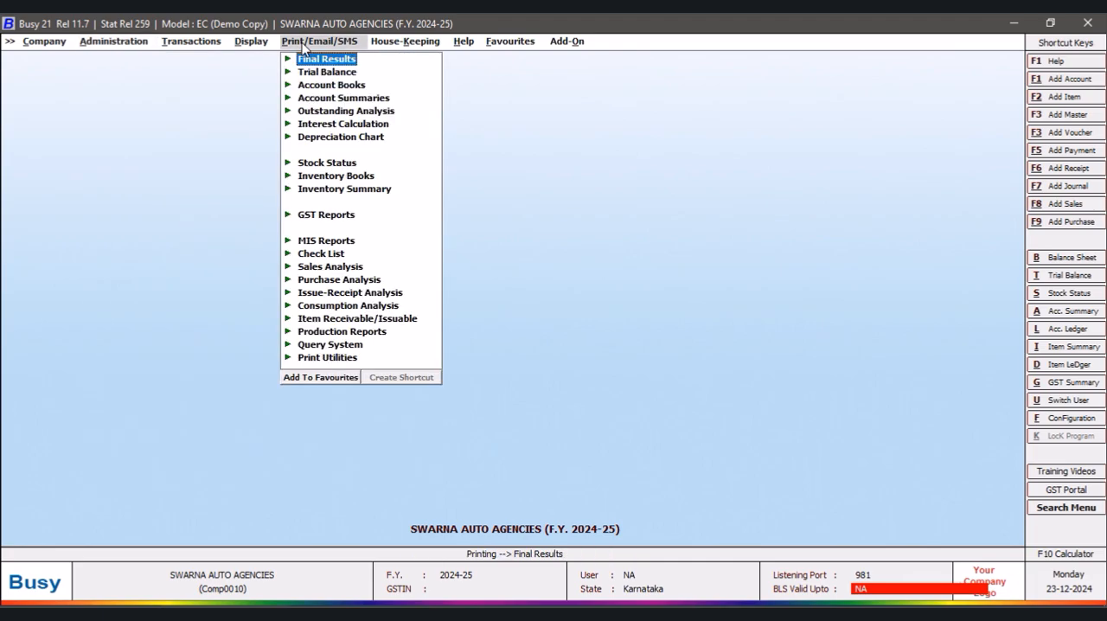
{"action": "left_click", "coordinate": [263, 43]}
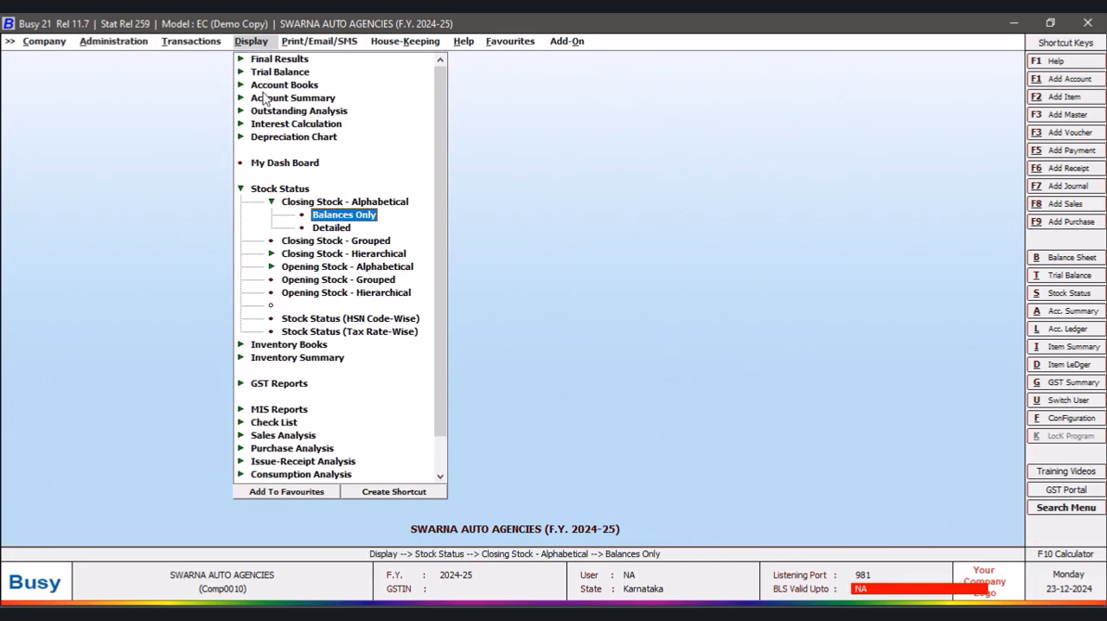
{"action": "left_click", "coordinate": [370, 217]}
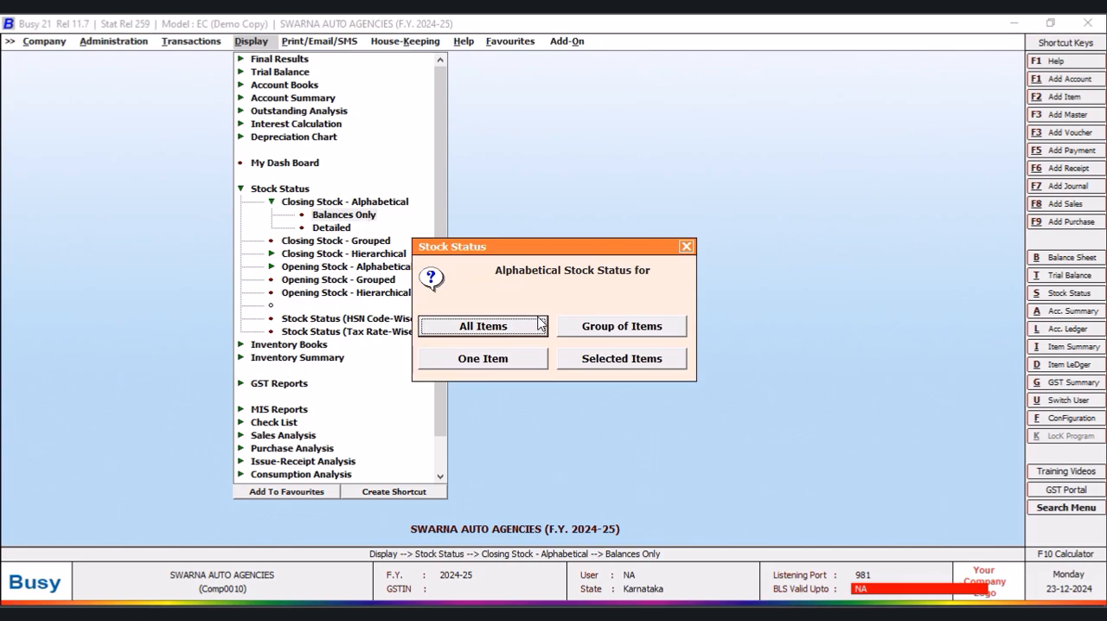
{"action": "left_click", "coordinate": [528, 327]}
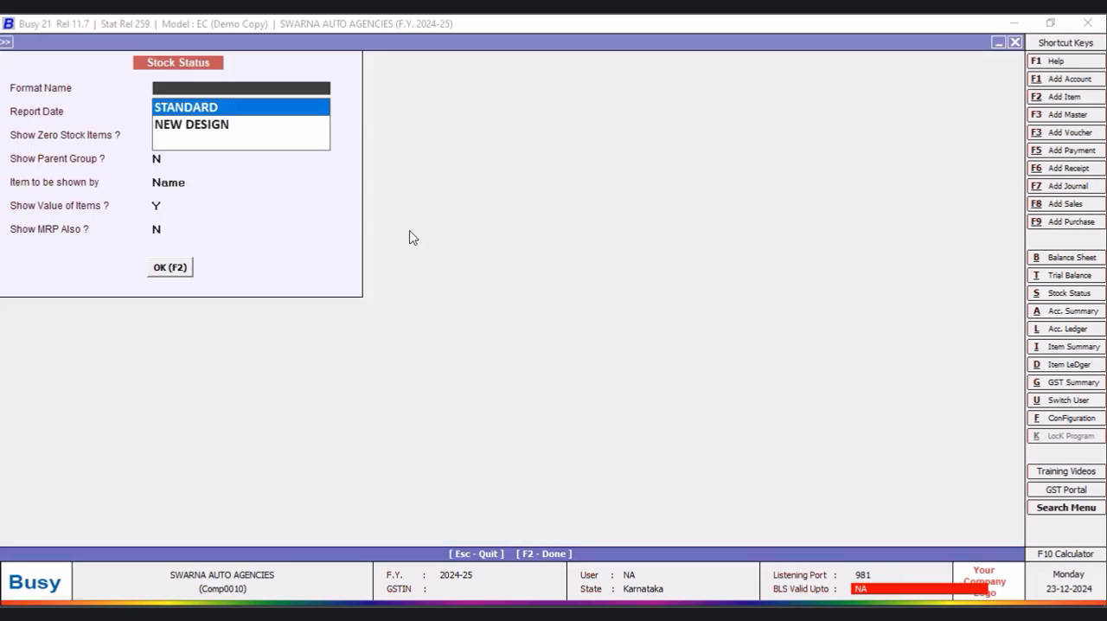
{"action": "left_click", "coordinate": [220, 130]}
{"action": "left_click", "coordinate": [171, 270]}
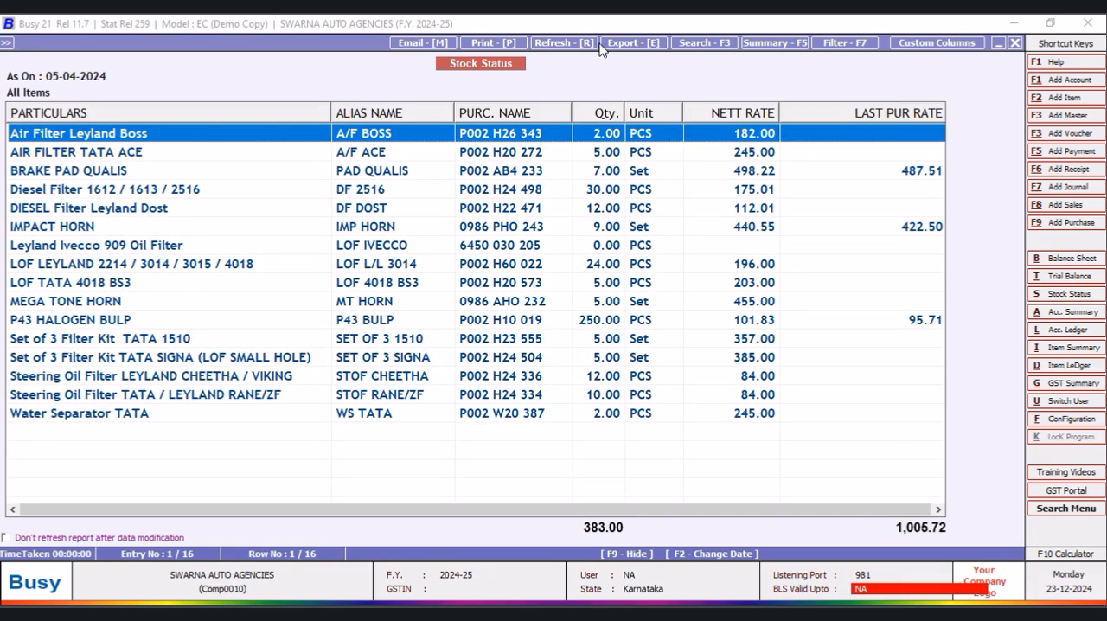
- Preview the stock status printout as it is from the grid with the NEW DESIGN report header, and return to the report
{"action": "left_click", "coordinate": [490, 44]}
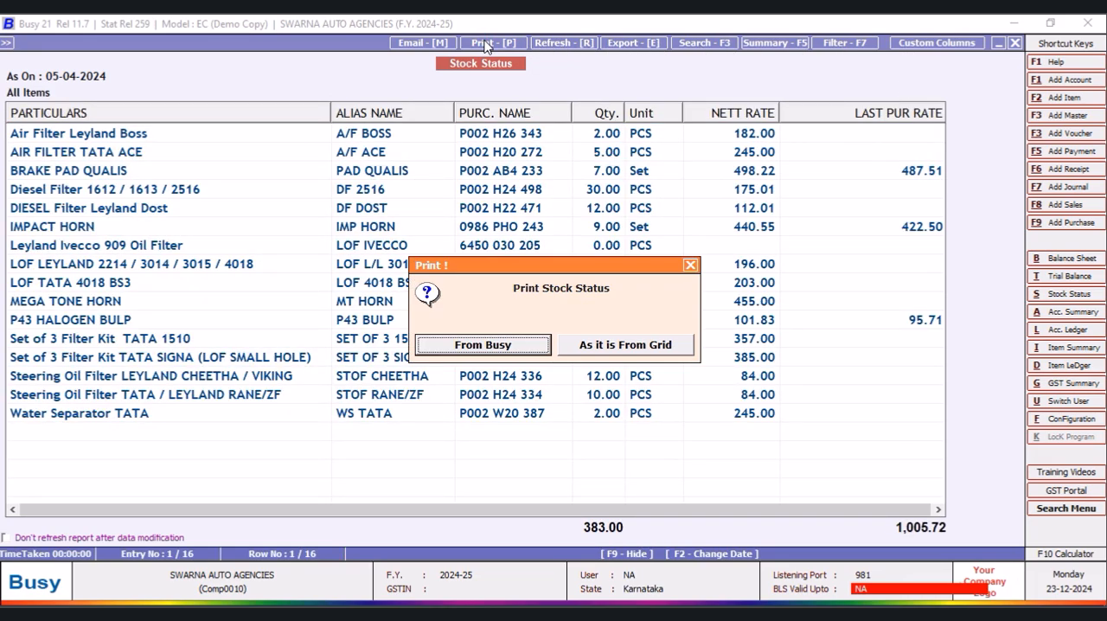
{"action": "left_click", "coordinate": [624, 347]}
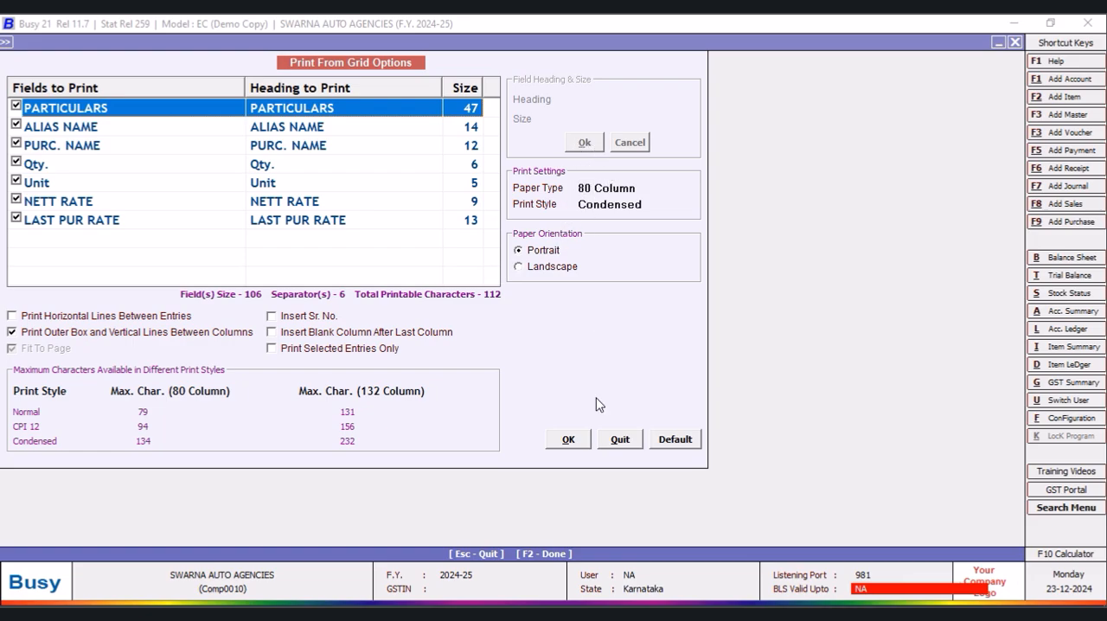
{"action": "left_click", "coordinate": [568, 442]}
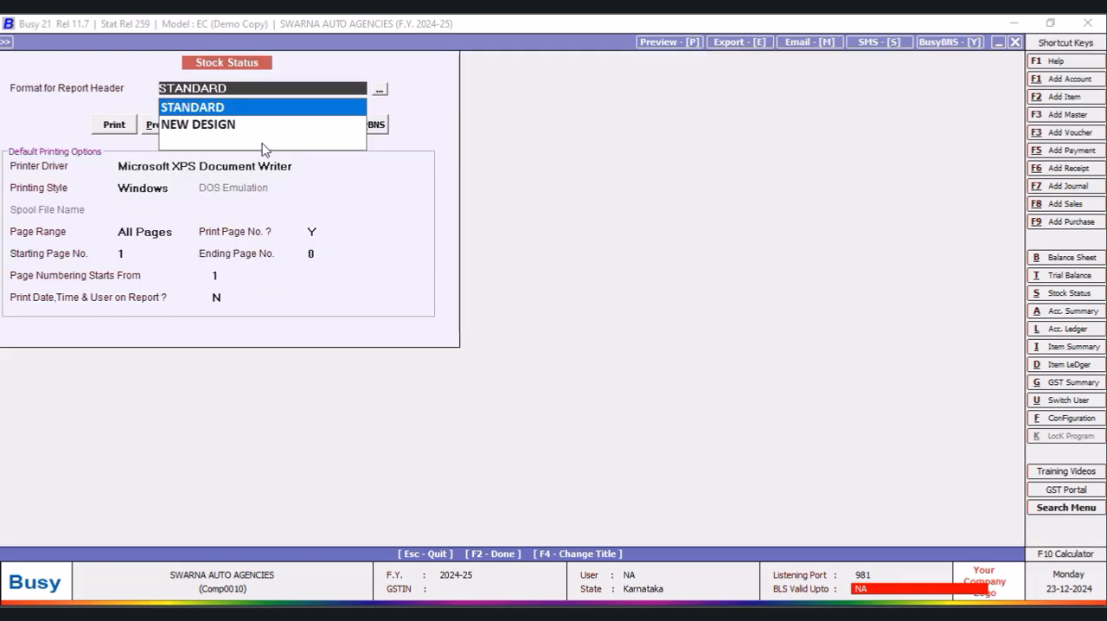
{"action": "left_click", "coordinate": [221, 126]}
{"action": "left_click", "coordinate": [149, 127]}
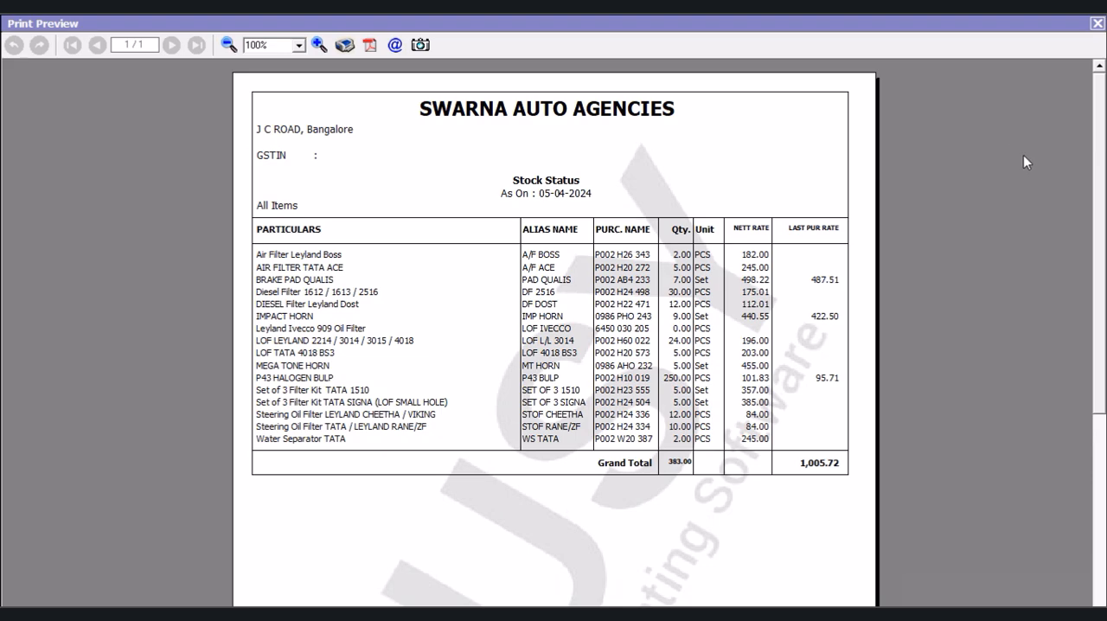
{"action": "left_click", "coordinate": [1097, 23]}
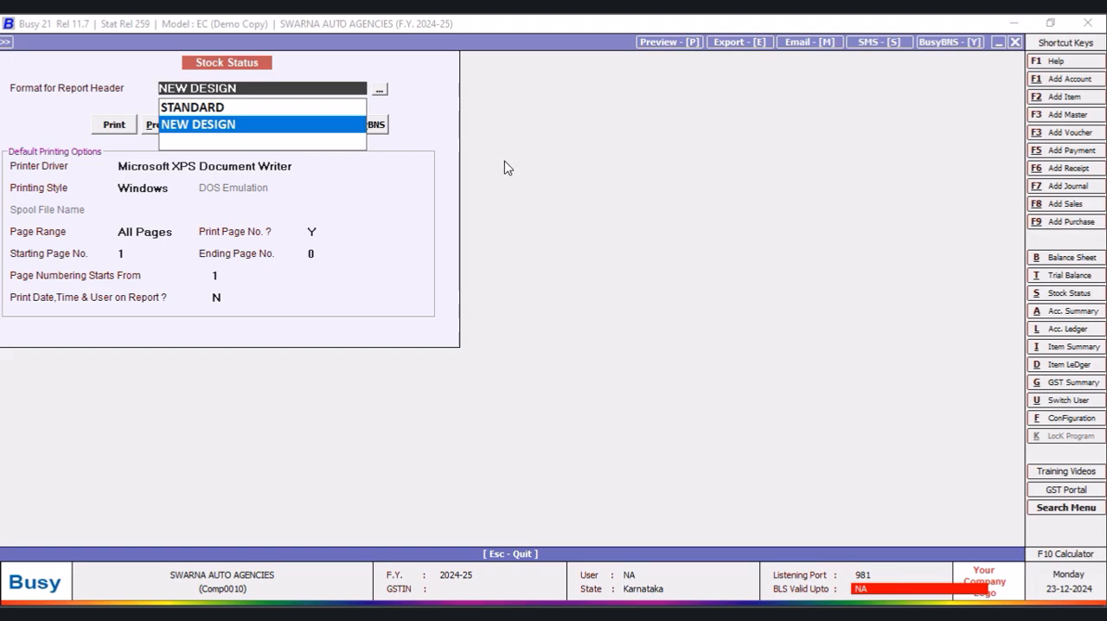
{"action": "left_click", "coordinate": [1016, 42]}
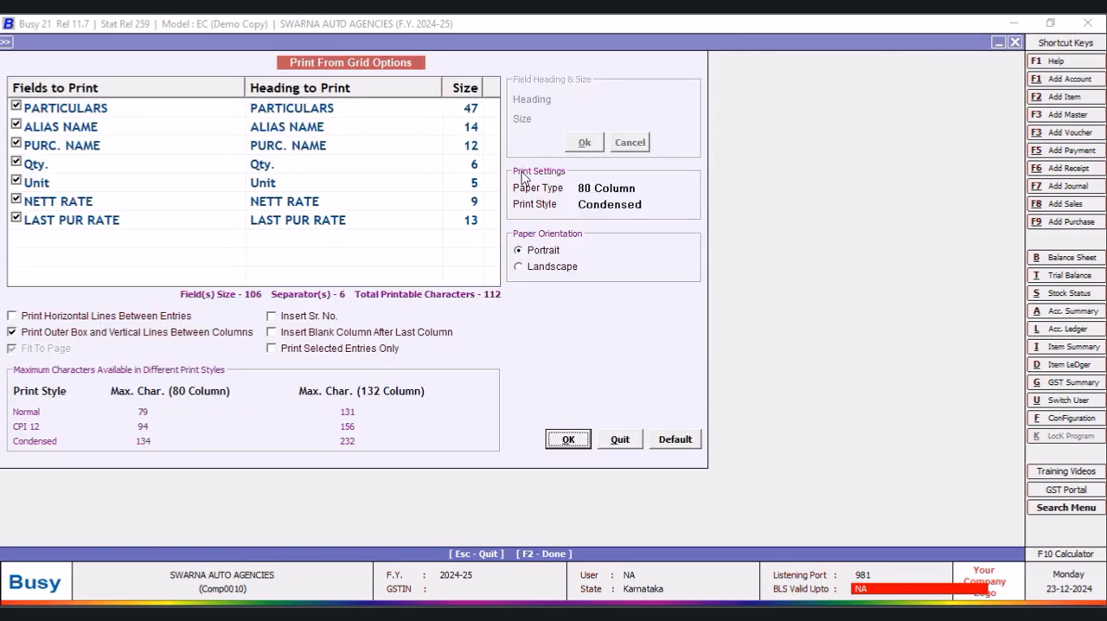
{"action": "left_click", "coordinate": [621, 439]}
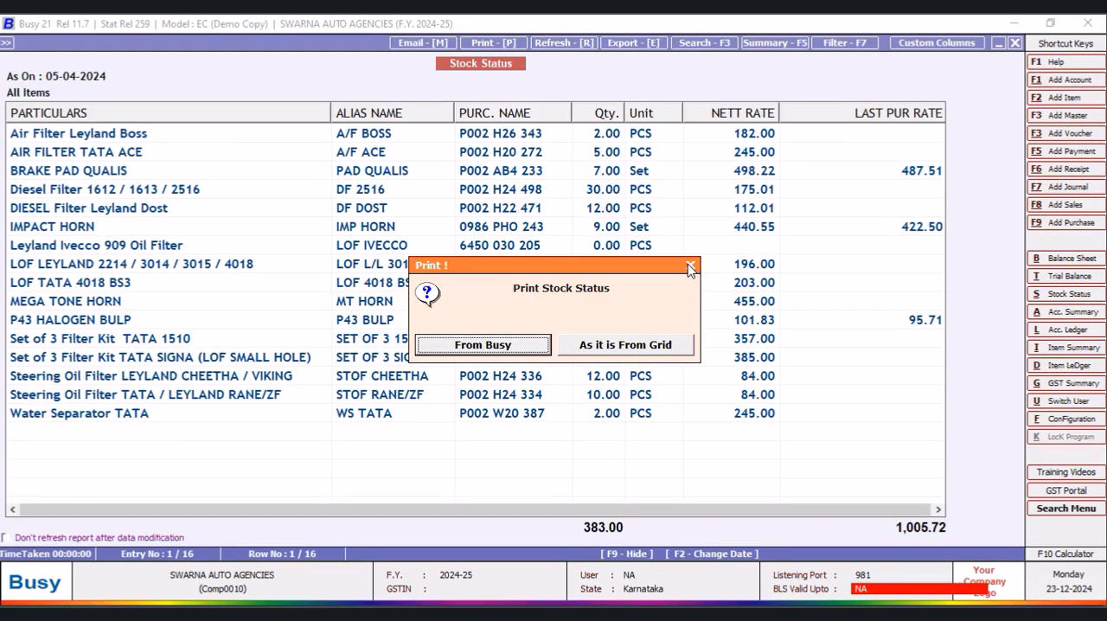
{"action": "left_click", "coordinate": [690, 265]}
- Close the stock status report and reopen the NEW DESIGN report header format for configuration
{"action": "left_click", "coordinate": [1016, 43]}
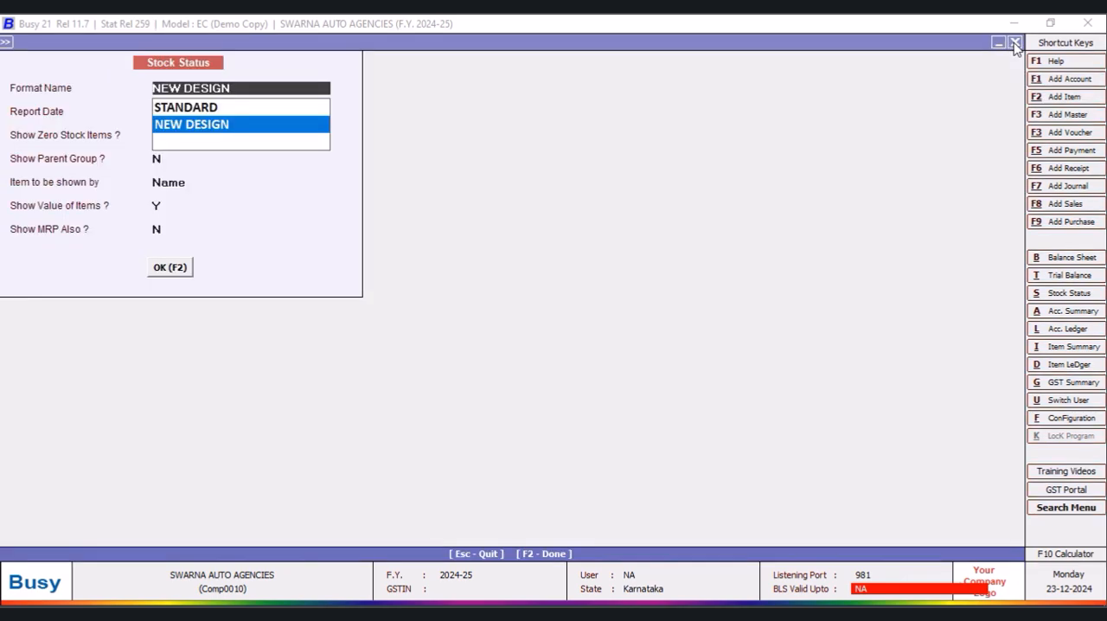
{"action": "left_click", "coordinate": [1015, 43]}
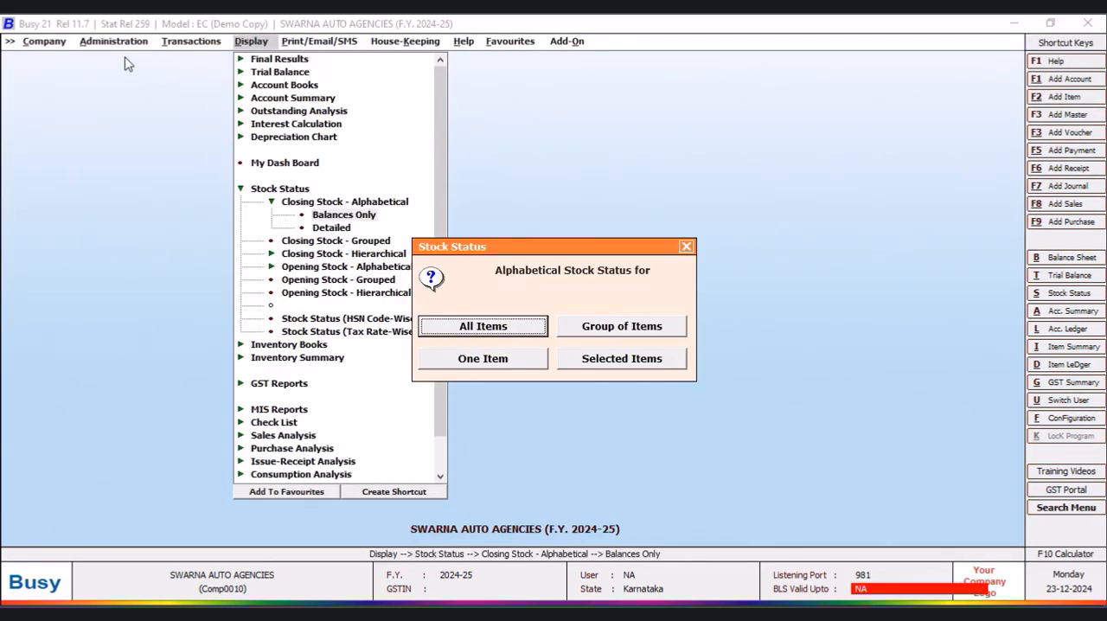
{"action": "left_click", "coordinate": [686, 248]}
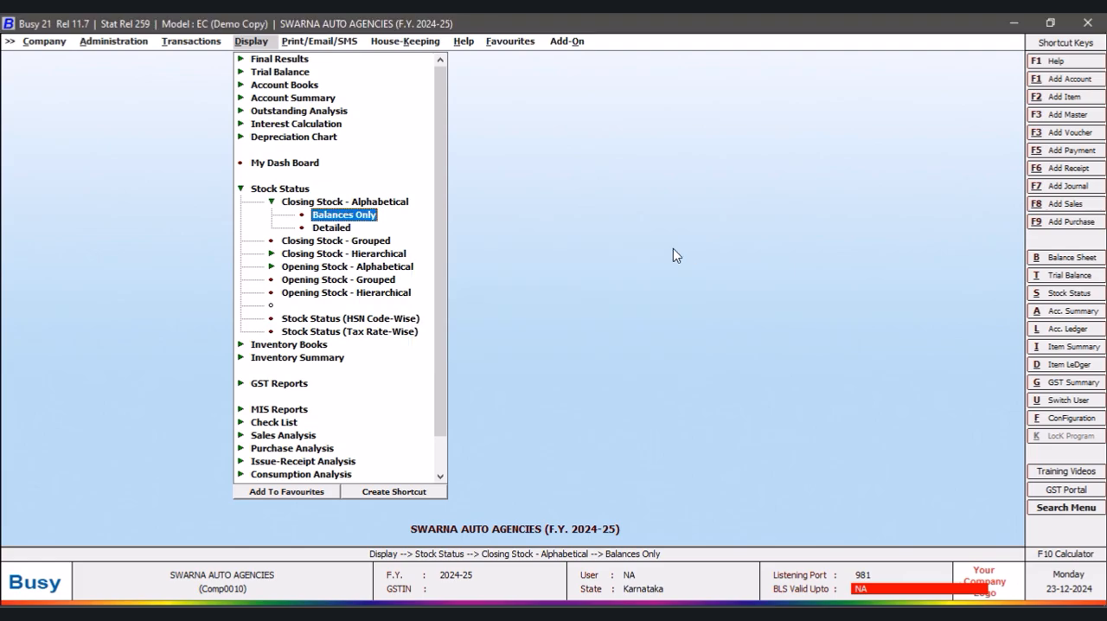
{"action": "left_click", "coordinate": [119, 43]}
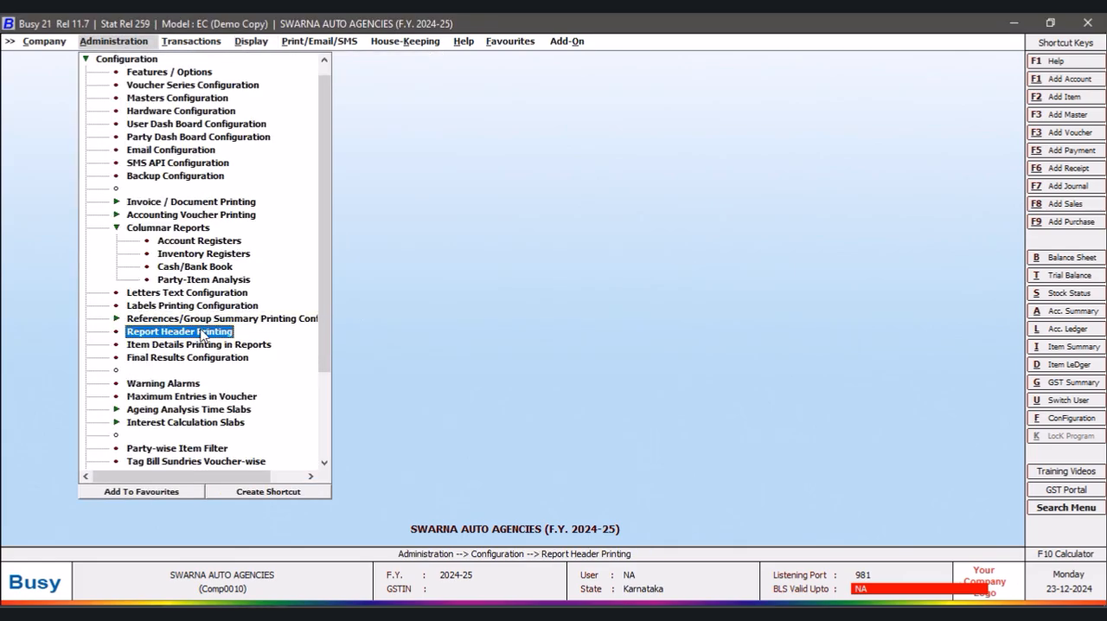
{"action": "left_click", "coordinate": [197, 333]}
{"action": "left_click", "coordinate": [26, 113]}
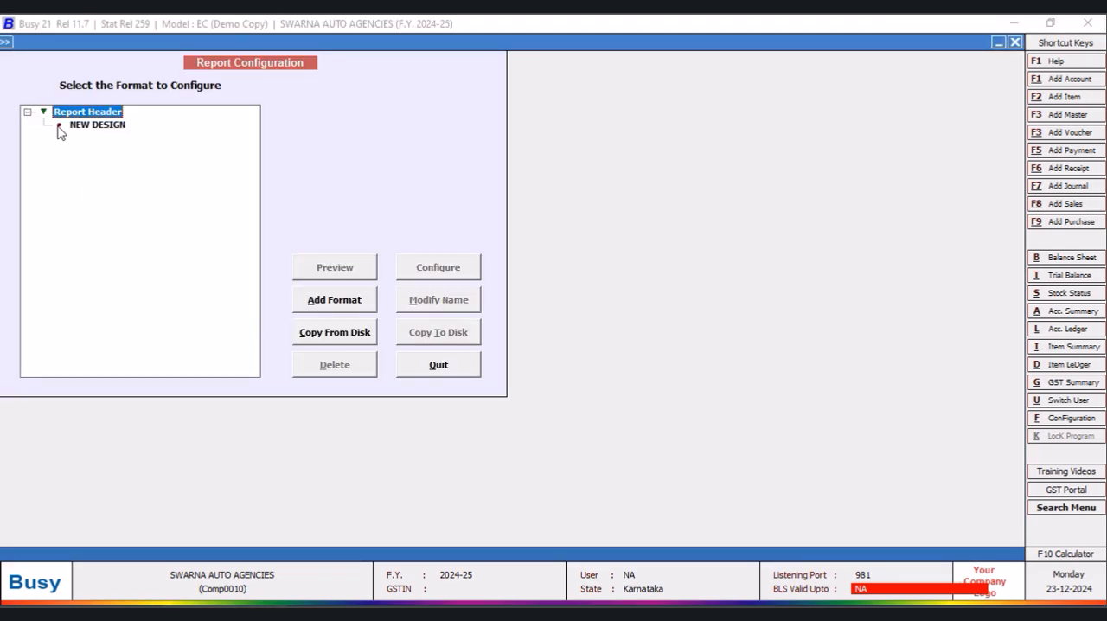
{"action": "left_click", "coordinate": [90, 128]}
{"action": "left_click", "coordinate": [449, 273]}
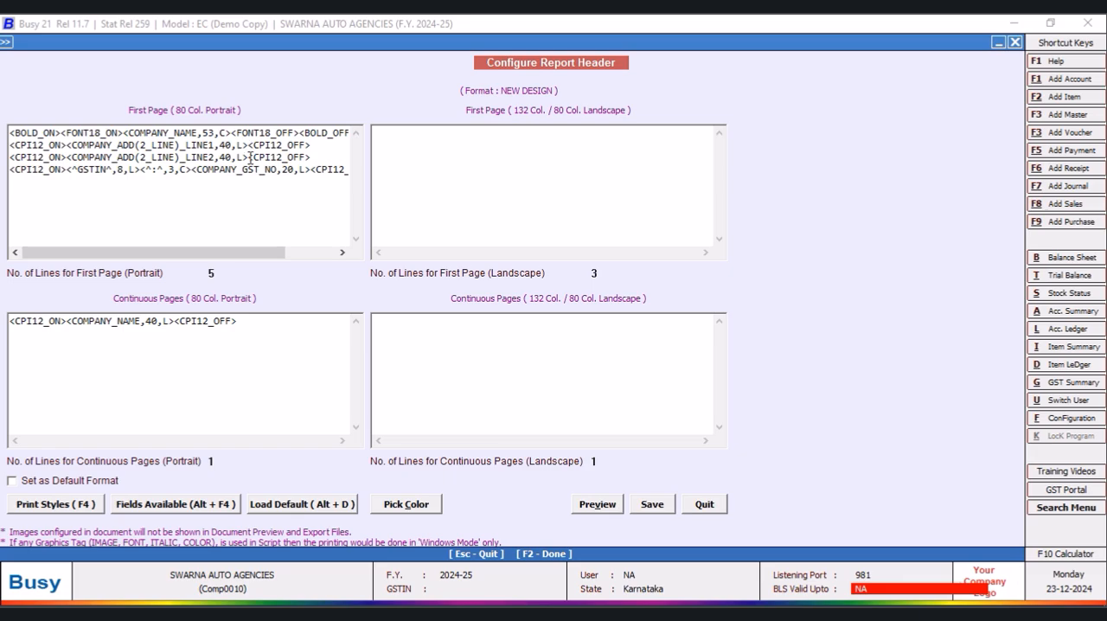
- Centre-align both COMPANY_ADD lines of the first-page portrait header with C, save the format and leave the report configuration
{"action": "key", "text": "BackSpace"}
{"action": "type", "text": "C"}
{"action": "key", "text": "Down"}
{"action": "key", "text": "BackSpace"}
{"action": "type", "text": "C"}
{"action": "left_click", "coordinate": [655, 505]}
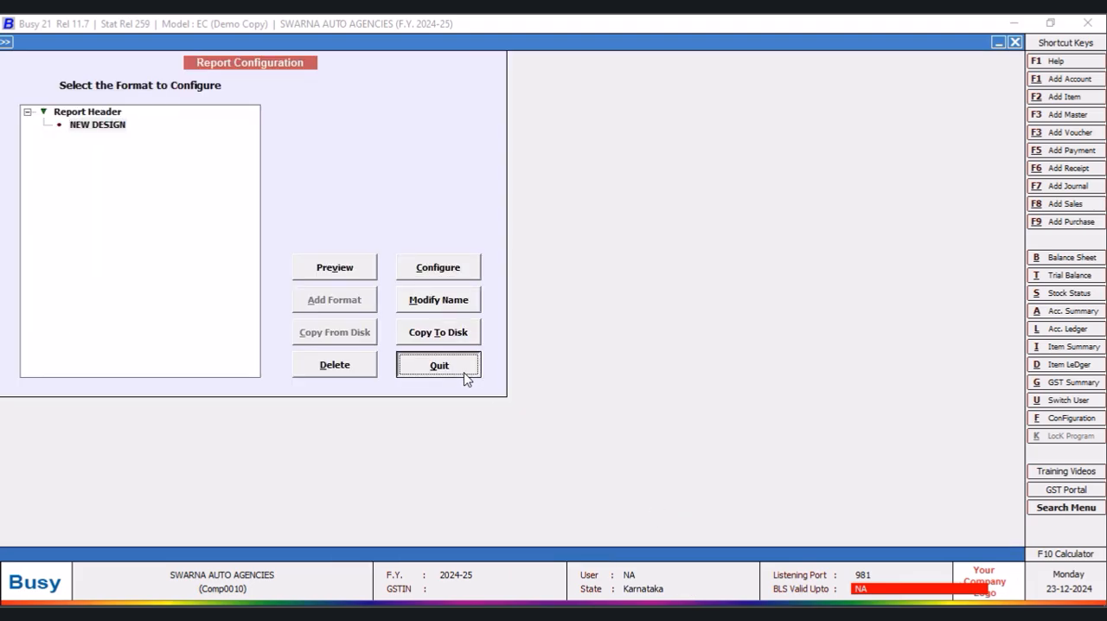
{"action": "left_click", "coordinate": [468, 373]}
- Open the company details for editing and rewrite the first two address lines with the street, followed by a comma, and a nearby landmark
{"action": "left_click", "coordinate": [49, 43]}
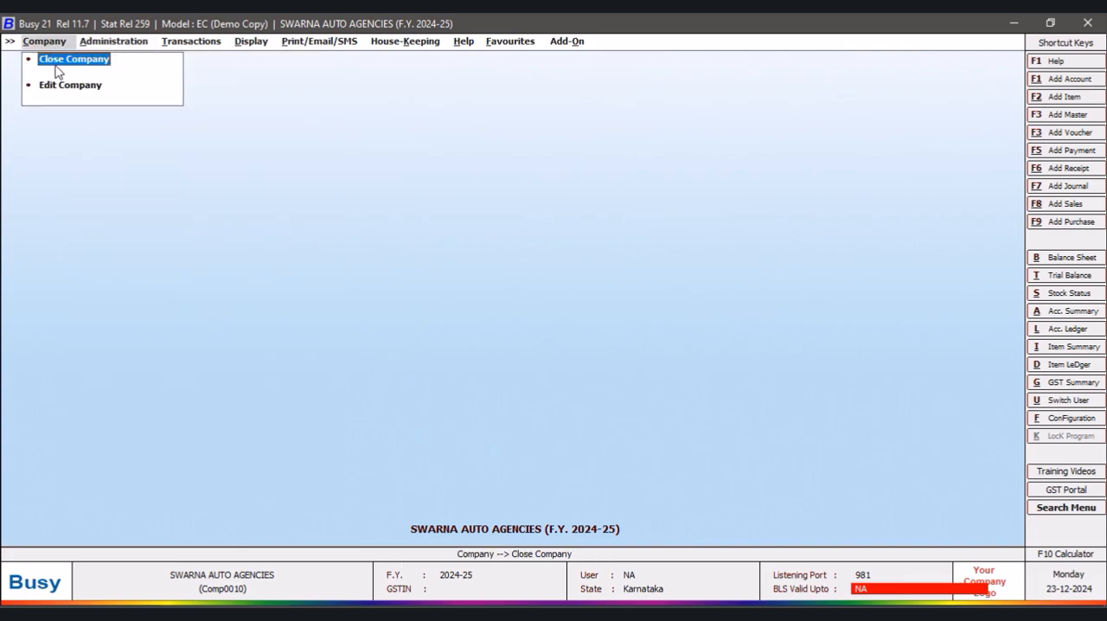
{"action": "left_click", "coordinate": [54, 86]}
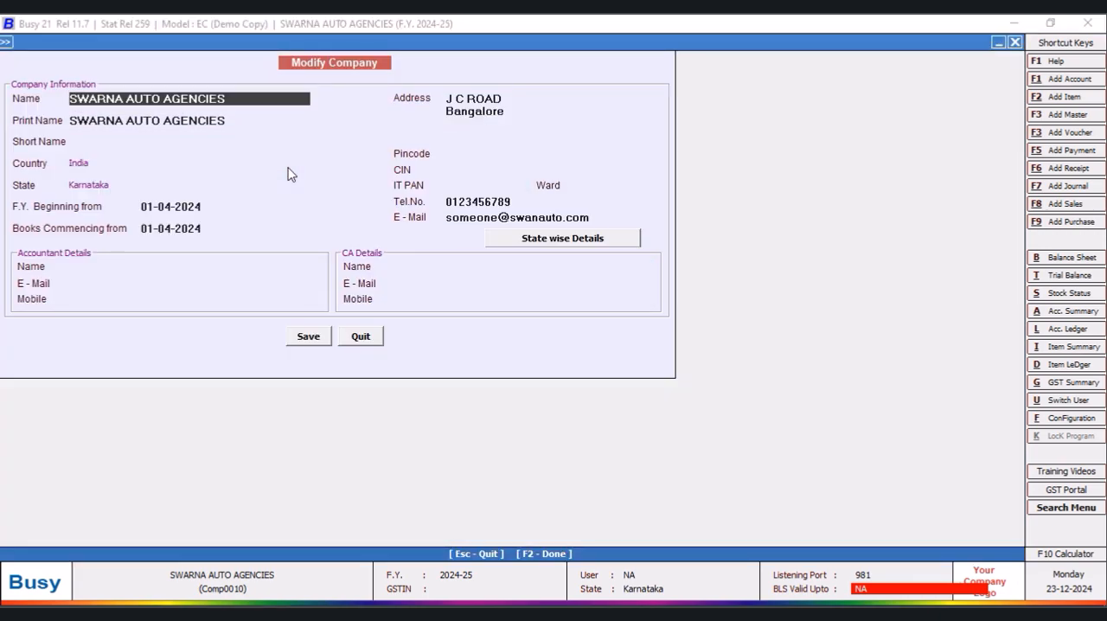
{"action": "left_click", "coordinate": [511, 113]}
{"action": "left_click", "coordinate": [511, 100]}
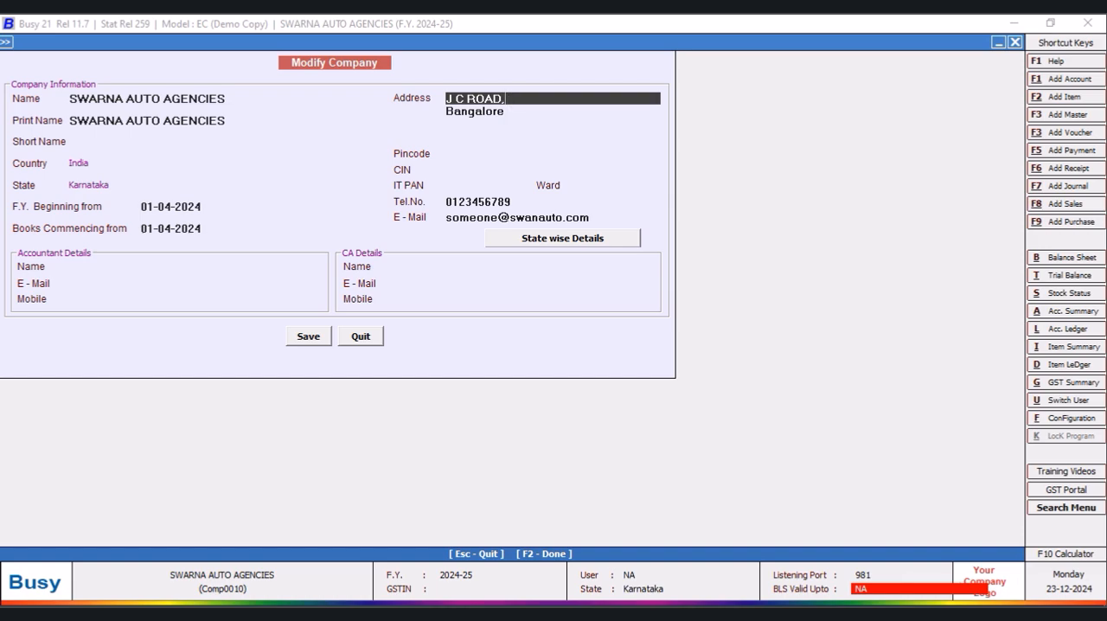
{"action": "key", "text": "Down"}
{"action": "type", "text": "@"}
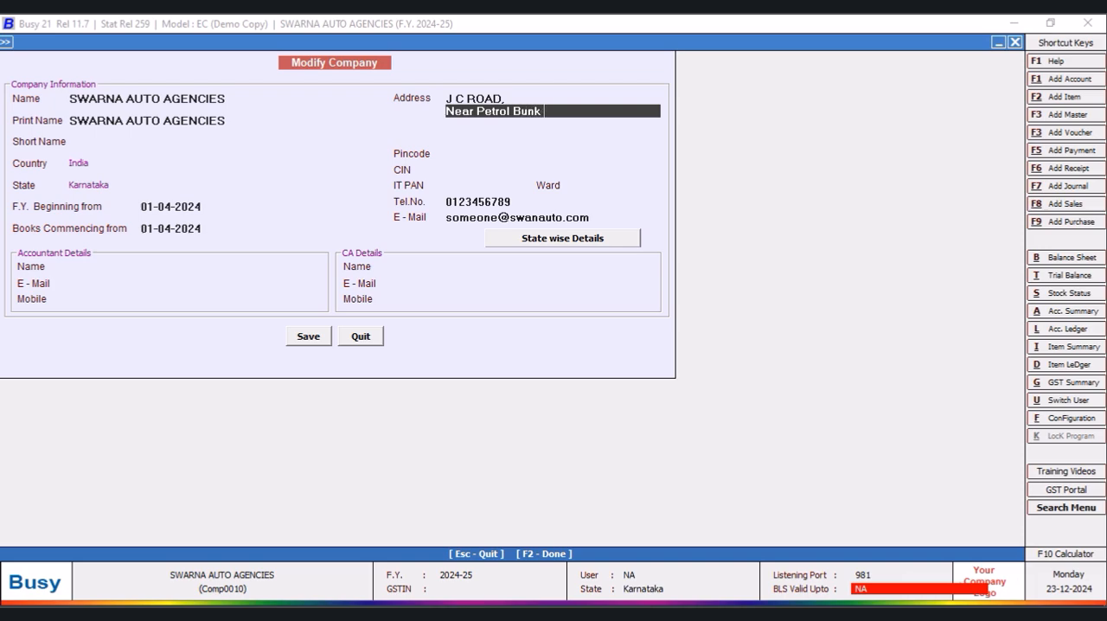
- Fill in the company's third and fourth address lines with the second road and the city, and save the company details
{"action": "key", "text": "Return"}
{"action": "type", "text": "T"}
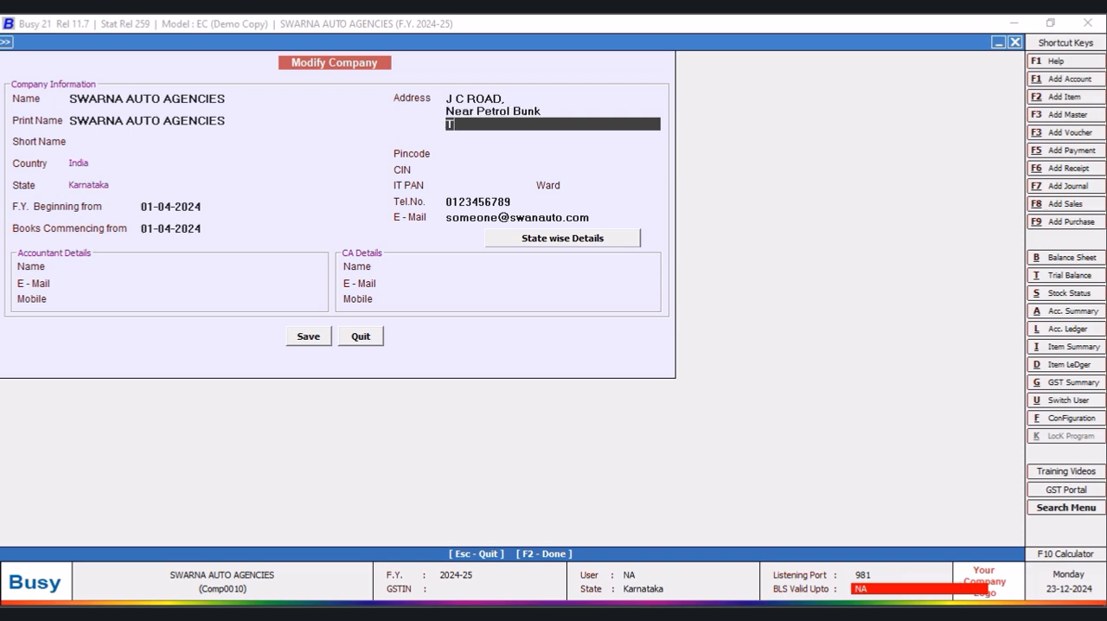
{"action": "key", "text": "Return"}
{"action": "type", "text": "a"}
{"action": "key", "text": "Up"}
{"action": "key", "text": "Down"}
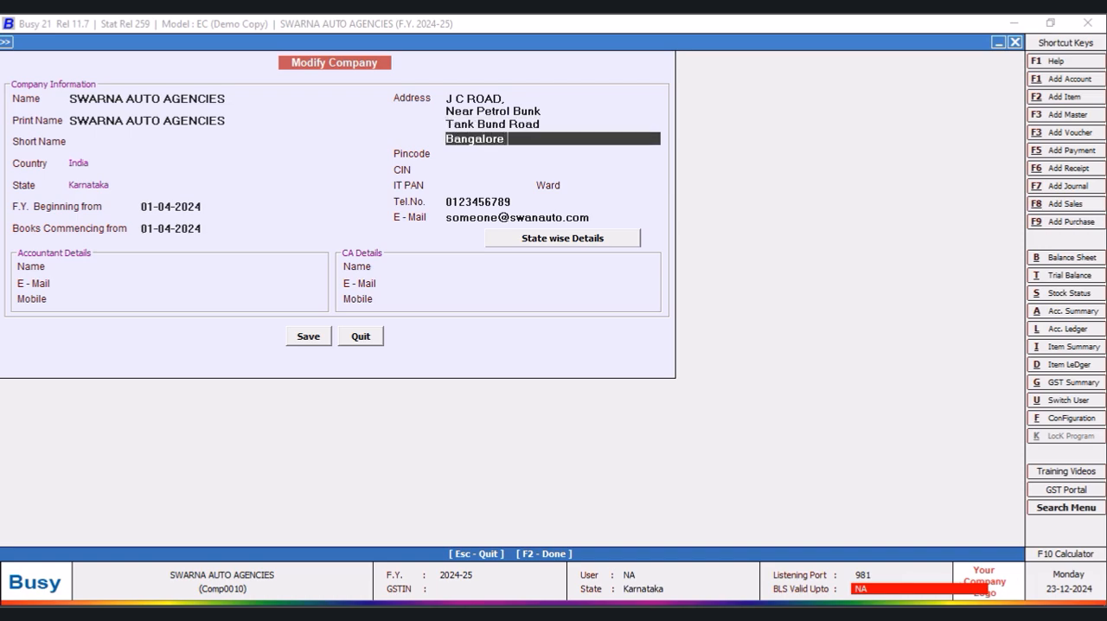
{"action": "left_click", "coordinate": [311, 338]}
{"action": "left_click", "coordinate": [593, 354]}
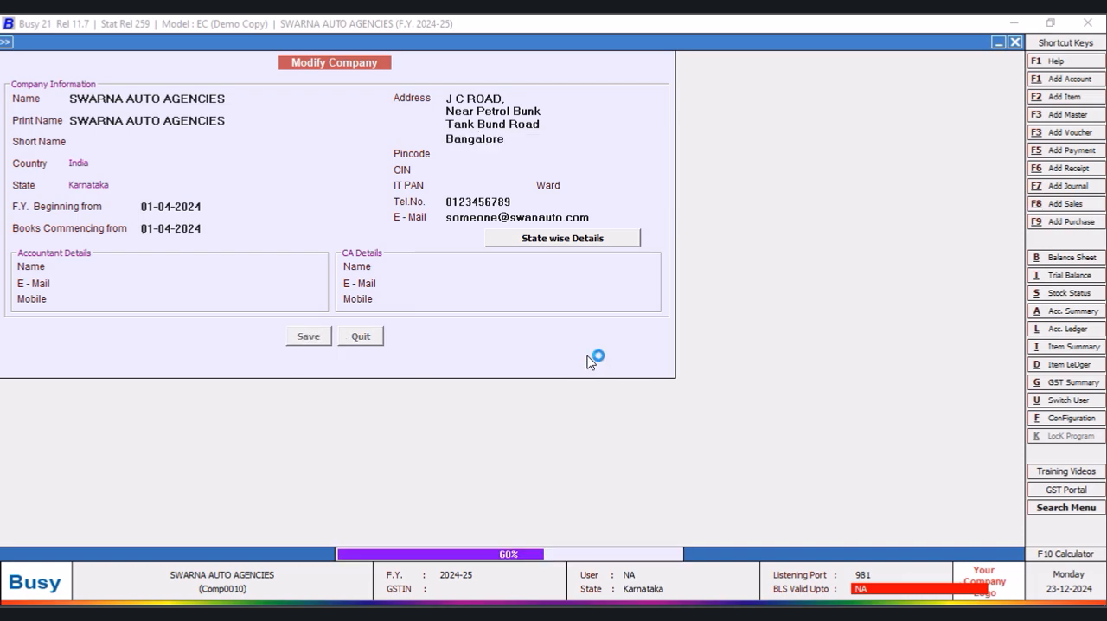
{"action": "left_click", "coordinate": [363, 339]}
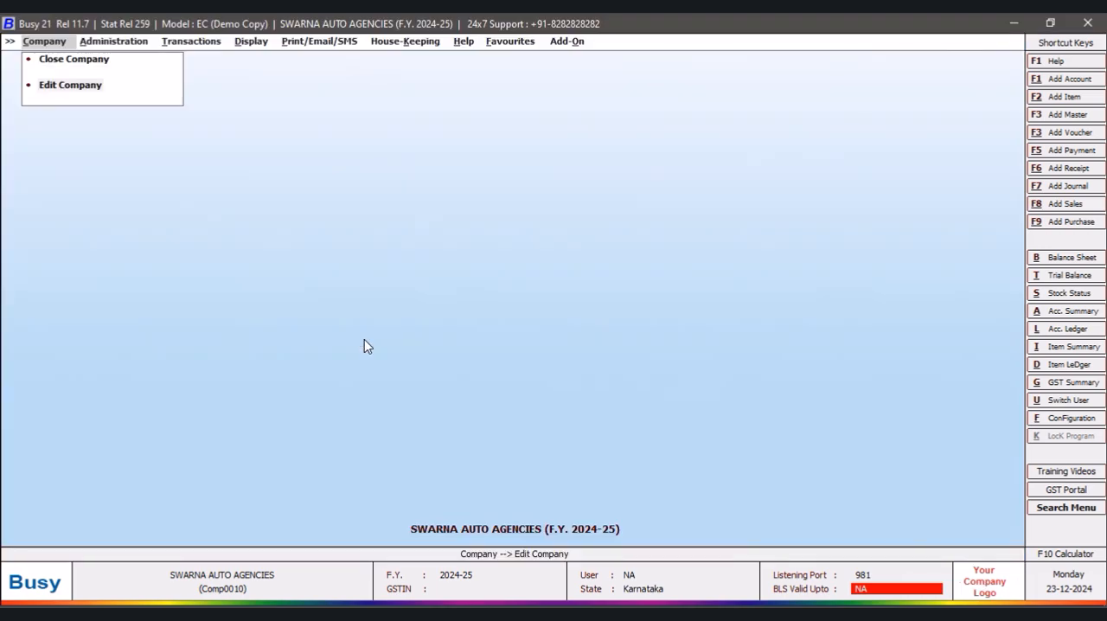
- Display the alphabetical closing stock status, balances only, for all items using the NEW DESIGN format
{"action": "left_click", "coordinate": [269, 42]}
{"action": "left_click", "coordinate": [300, 190]}
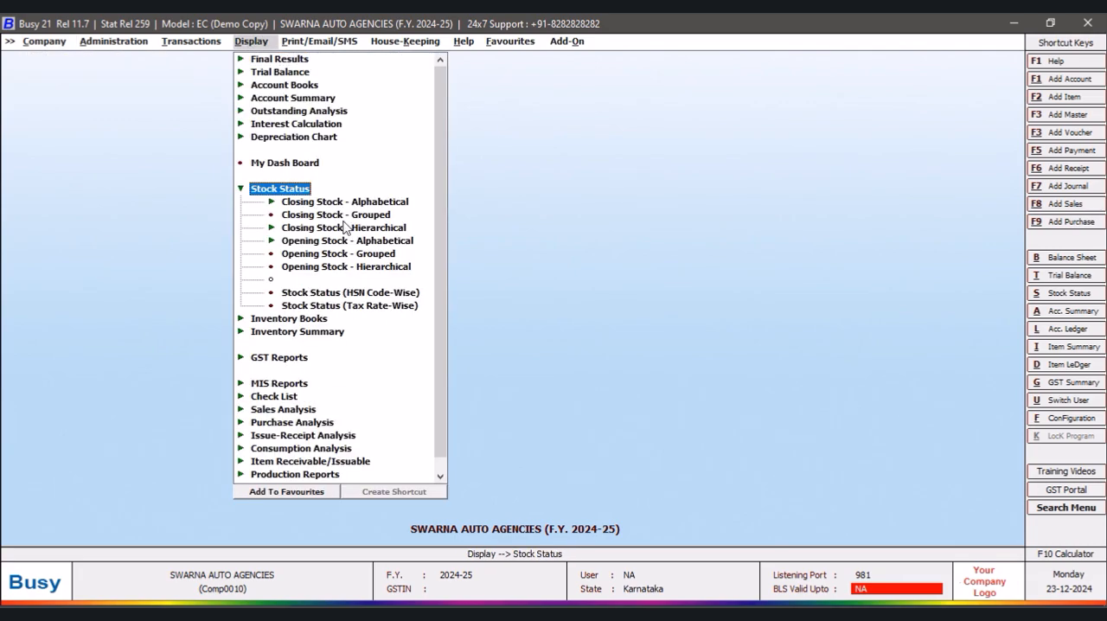
{"action": "left_click", "coordinate": [386, 203]}
{"action": "double_click", "coordinate": [350, 216]}
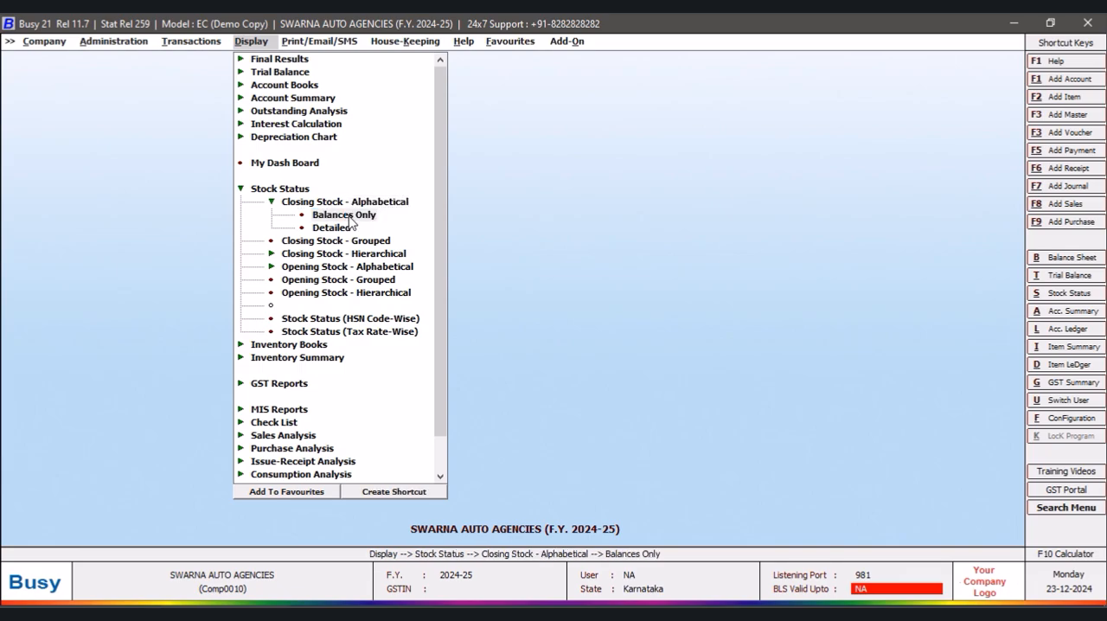
{"action": "left_click", "coordinate": [530, 332]}
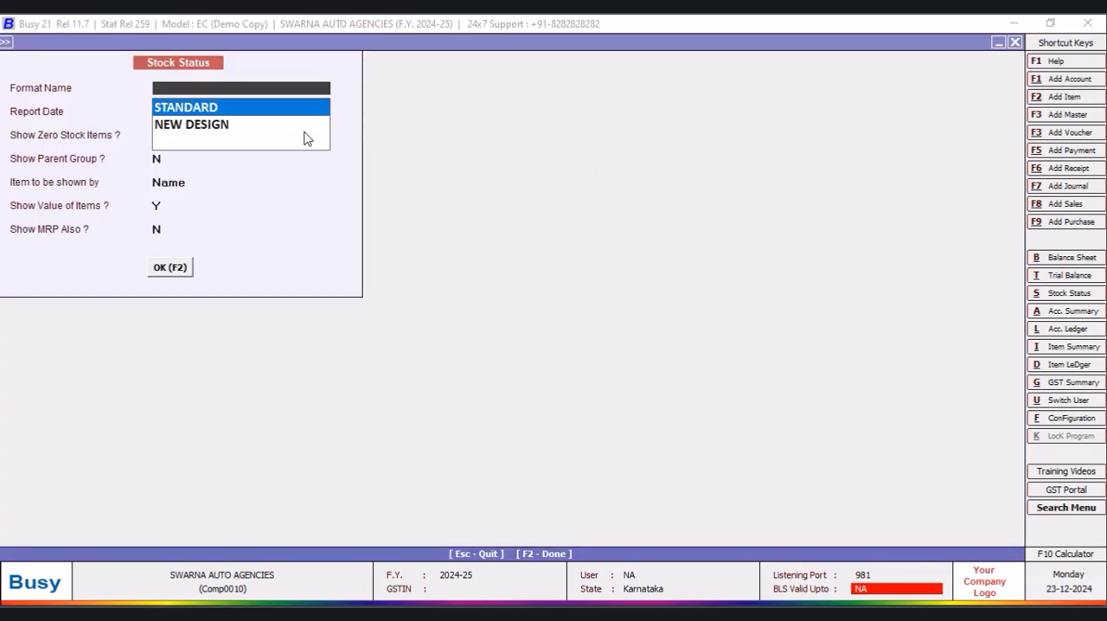
{"action": "left_click", "coordinate": [230, 130]}
{"action": "left_click", "coordinate": [171, 269]}
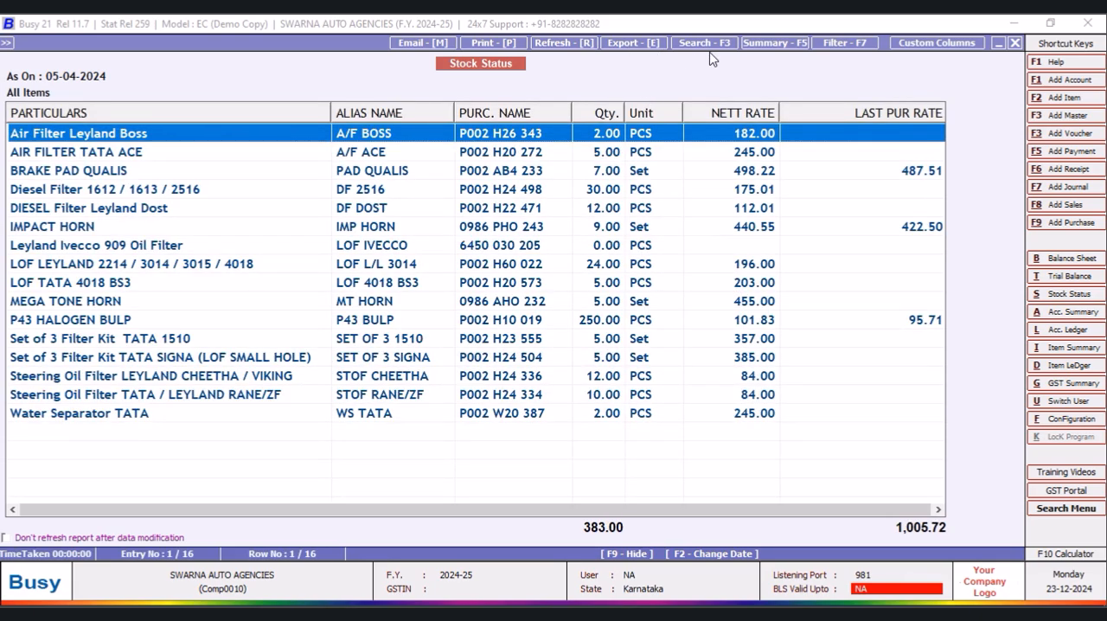
- Preview the stock status printout as it is from the grid with the NEW DESIGN header, and return to the report
{"action": "left_click", "coordinate": [489, 42]}
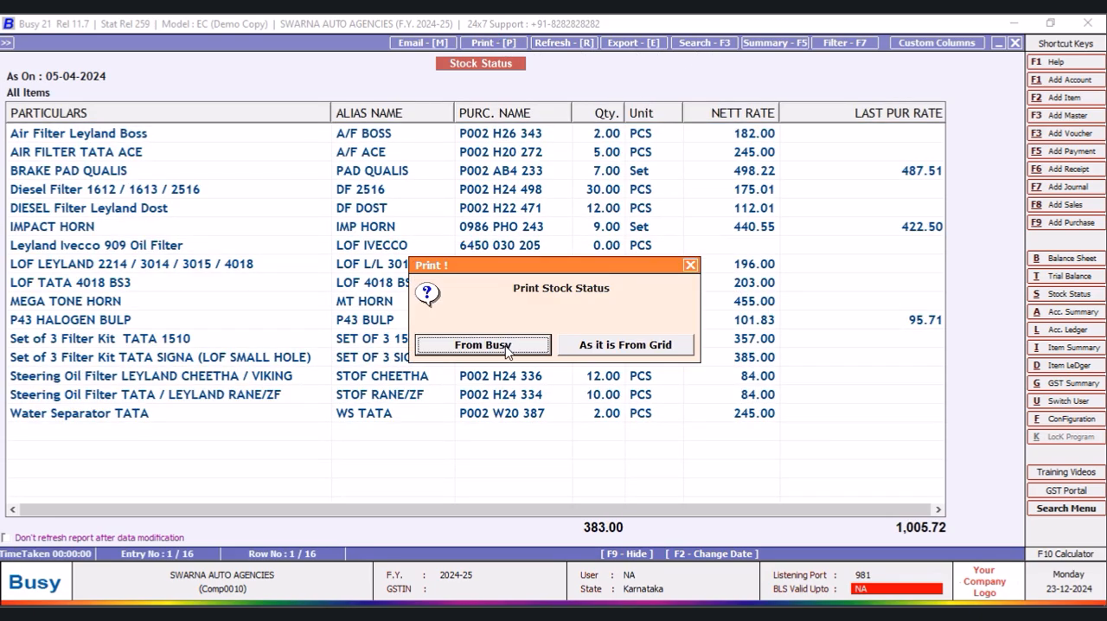
{"action": "left_click", "coordinate": [625, 357]}
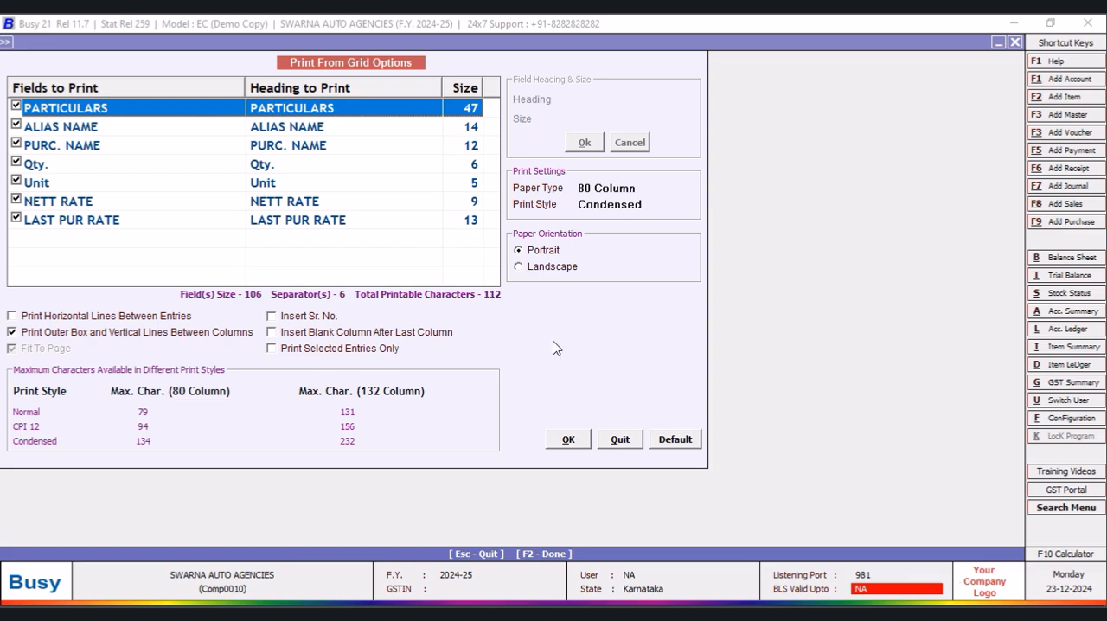
{"action": "left_click", "coordinate": [569, 441]}
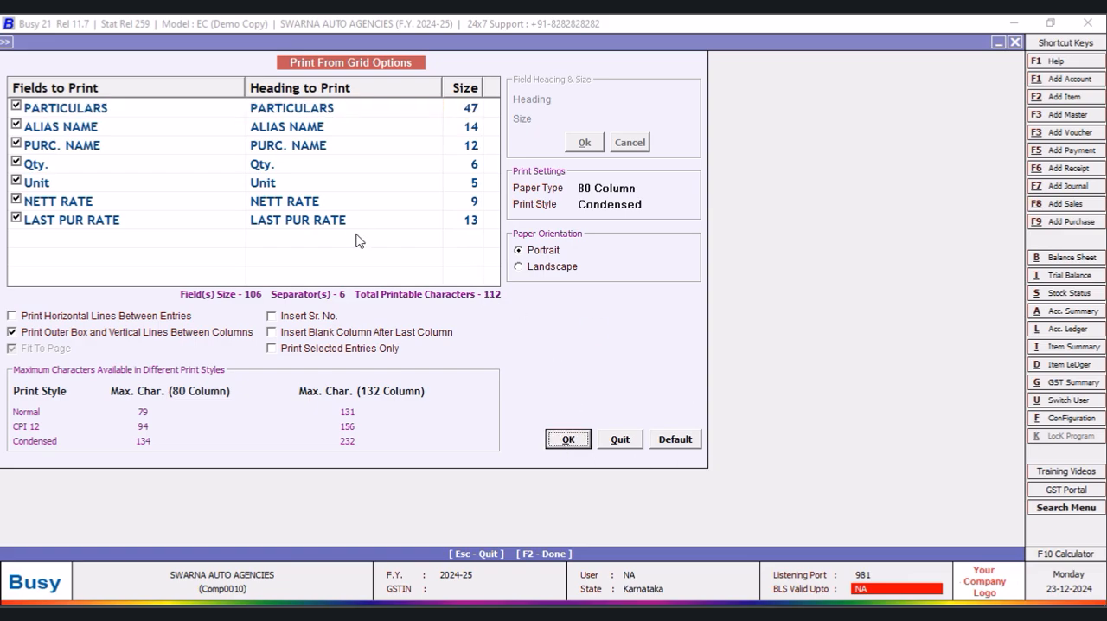
{"action": "left_click", "coordinate": [153, 128]}
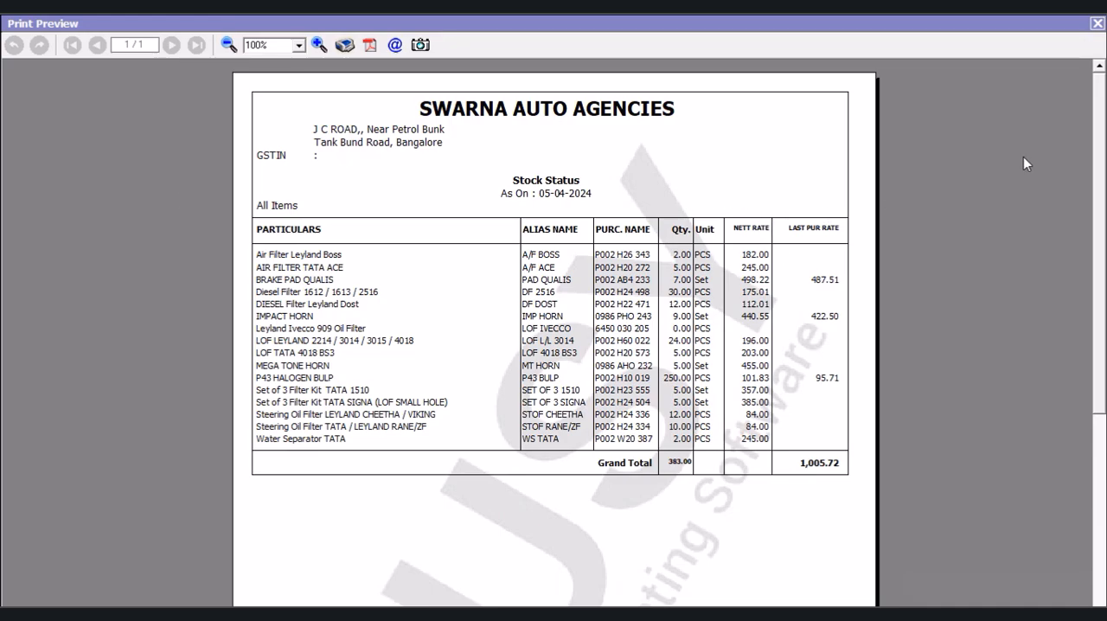
{"action": "left_click", "coordinate": [1095, 26]}
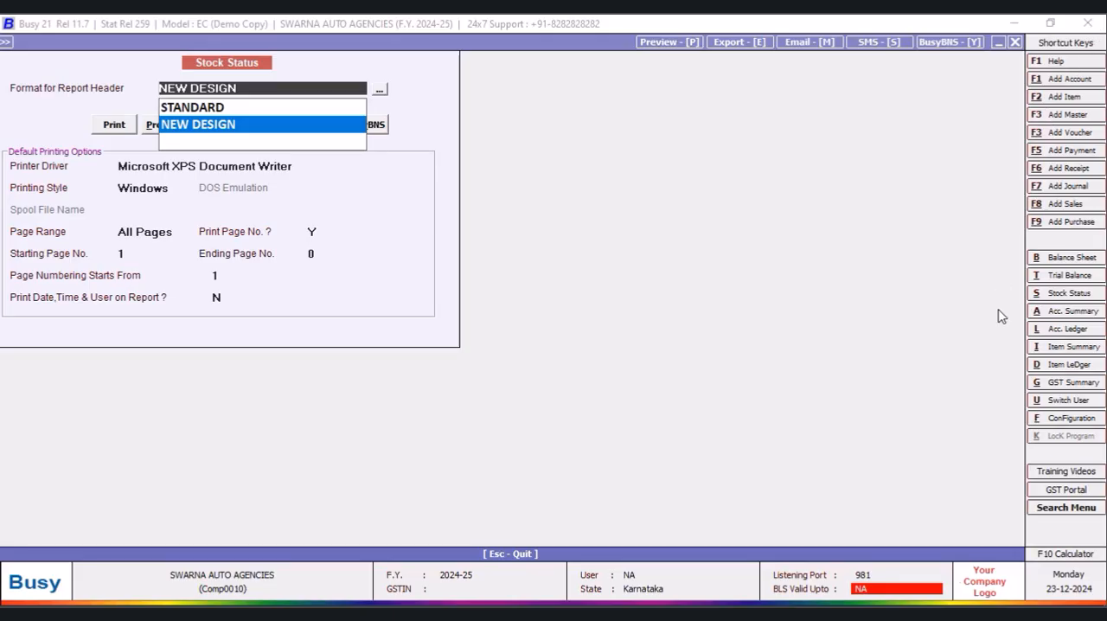
{"action": "left_click", "coordinate": [1015, 44]}
{"action": "left_click", "coordinate": [619, 439]}
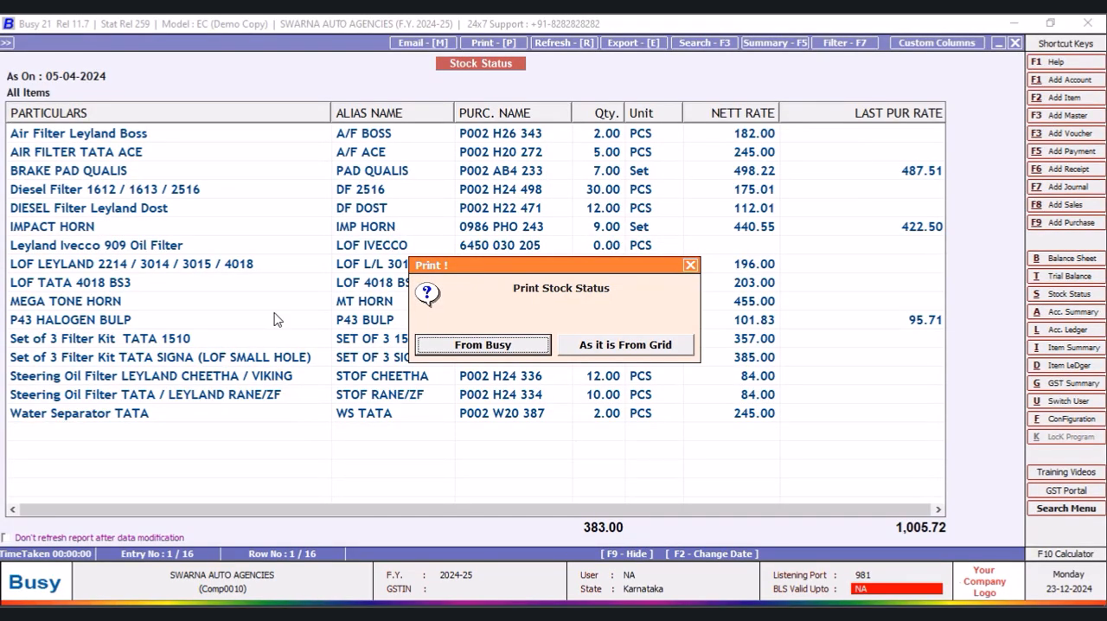
{"action": "left_click", "coordinate": [691, 265]}
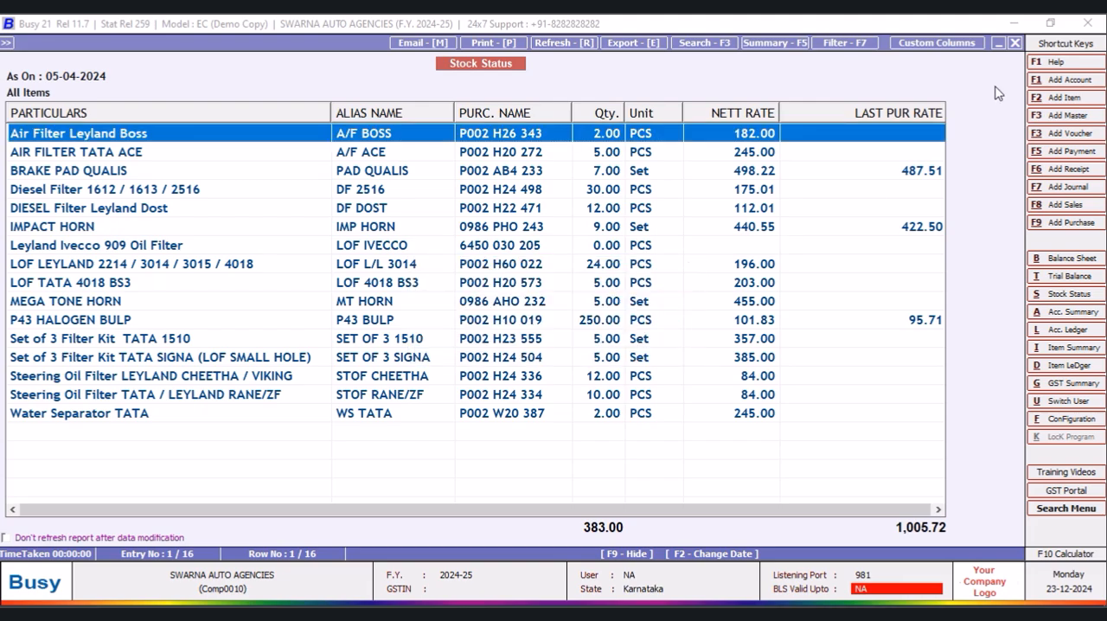
- Close the stock status report and reopen the NEW DESIGN report header format for configuration
{"action": "left_click", "coordinate": [1016, 43]}
{"action": "left_click", "coordinate": [1016, 42]}
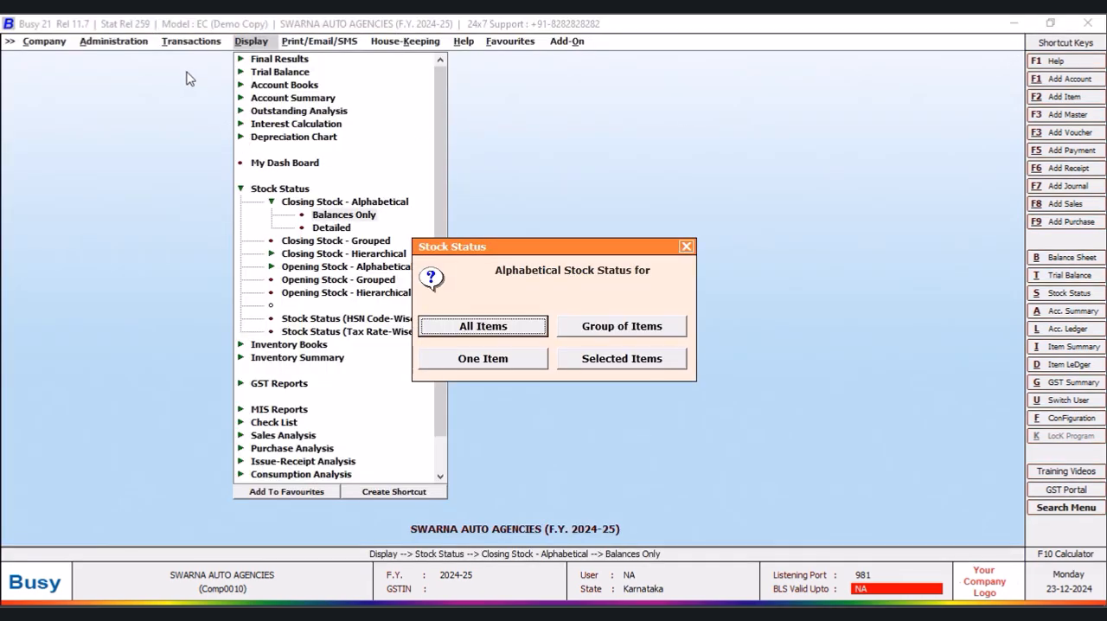
{"action": "left_click", "coordinate": [686, 247]}
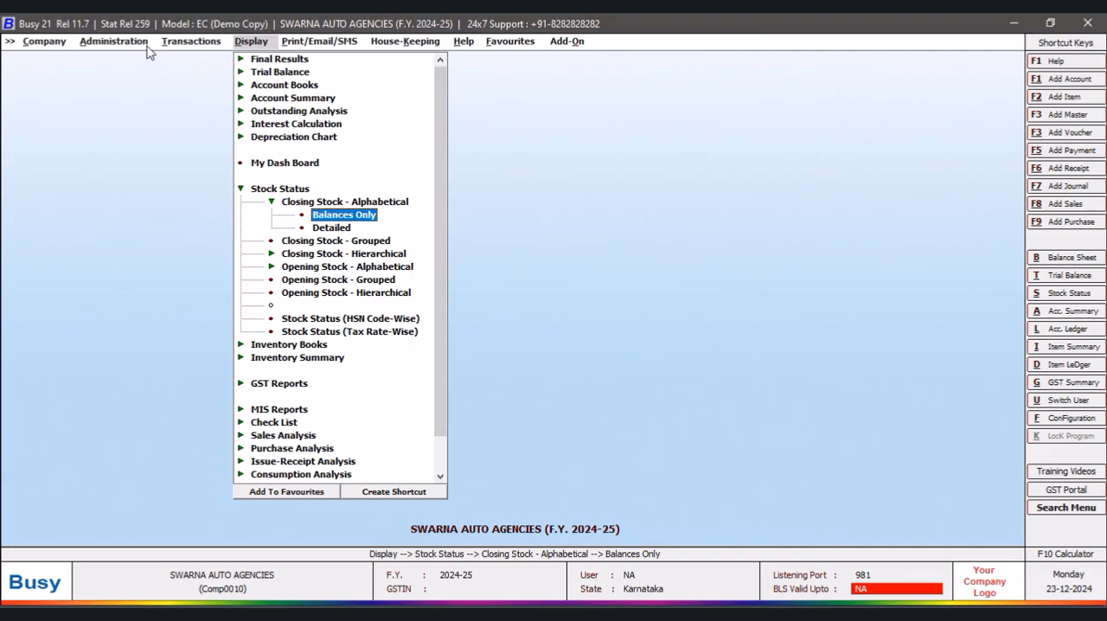
{"action": "left_click", "coordinate": [116, 43]}
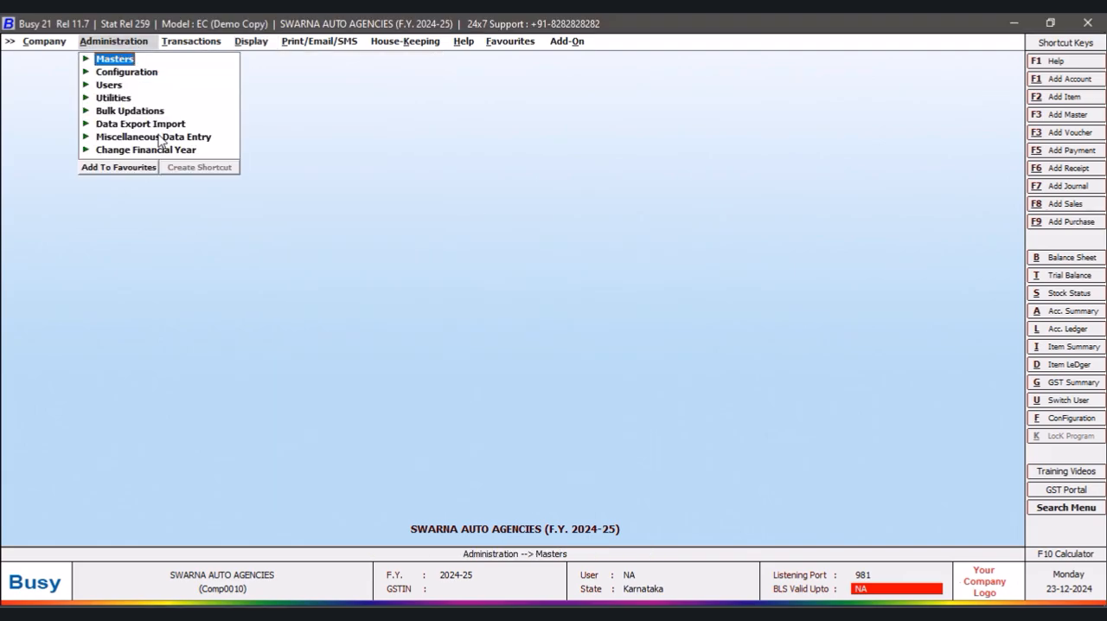
{"action": "left_click", "coordinate": [121, 75]}
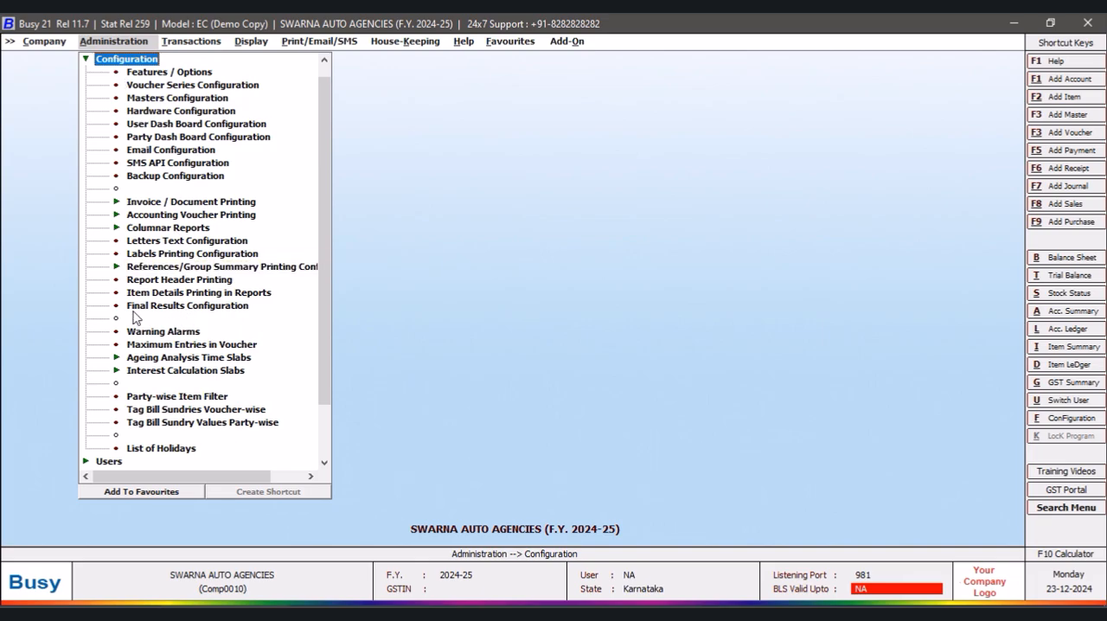
{"action": "left_click", "coordinate": [163, 280]}
{"action": "left_click", "coordinate": [28, 112]}
{"action": "left_click", "coordinate": [93, 126]}
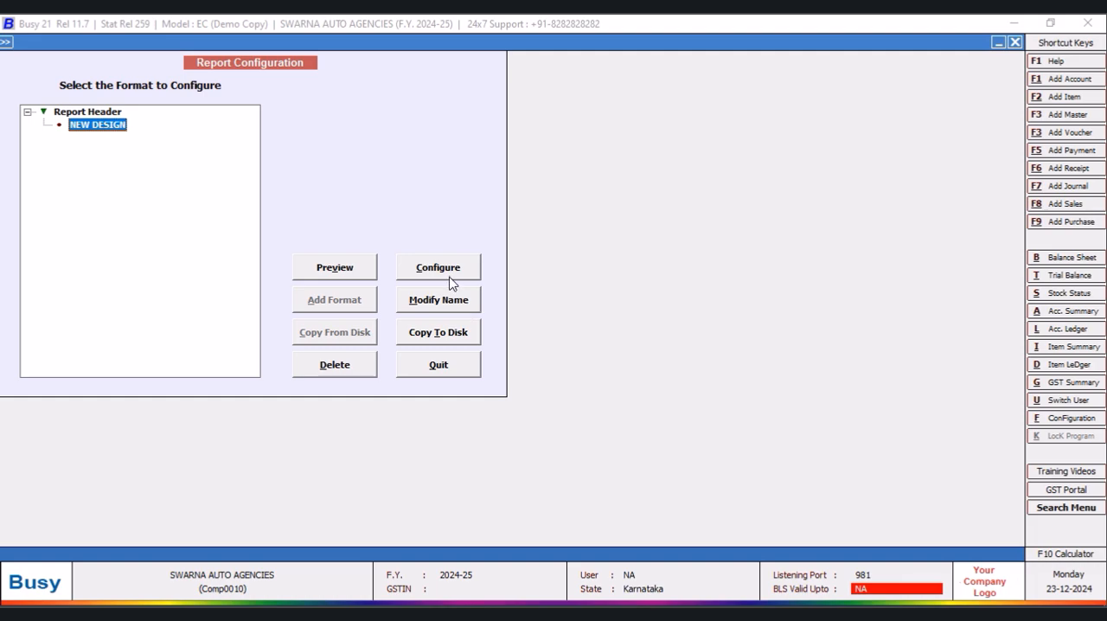
{"action": "left_click", "coordinate": [451, 303]}
{"action": "left_click", "coordinate": [426, 351]}
{"action": "left_click", "coordinate": [451, 270]}
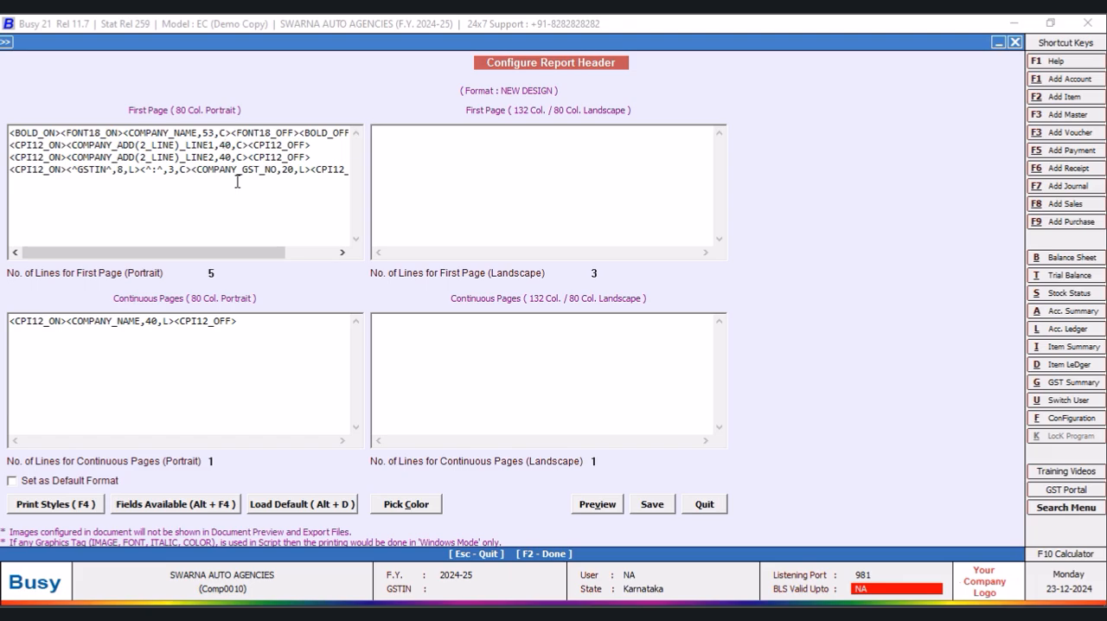
- Set the width of both first-page company address lines to 96, save the header format and leave the report configuration
{"action": "key", "text": "BackSpace"}
{"action": "key", "text": "BackSpace"}
{"action": "type", "text": "96"}
{"action": "left_click", "coordinate": [232, 157]}
{"action": "key", "text": "BackSpace"}
{"action": "key", "text": "BackSpace"}
{"action": "type", "text": "96"}
{"action": "left_click", "coordinate": [653, 504]}
{"action": "left_click", "coordinate": [440, 366]}
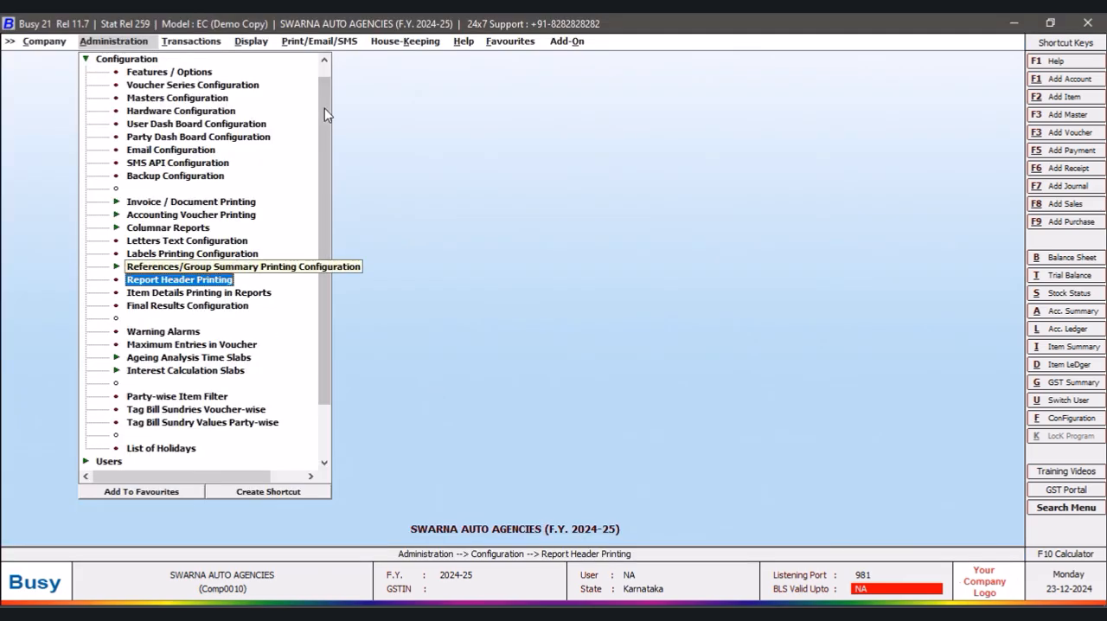
- Redisplay the balances-only alphabetical closing stock for all items in the NEW DESIGN format
{"action": "left_click", "coordinate": [251, 41]}
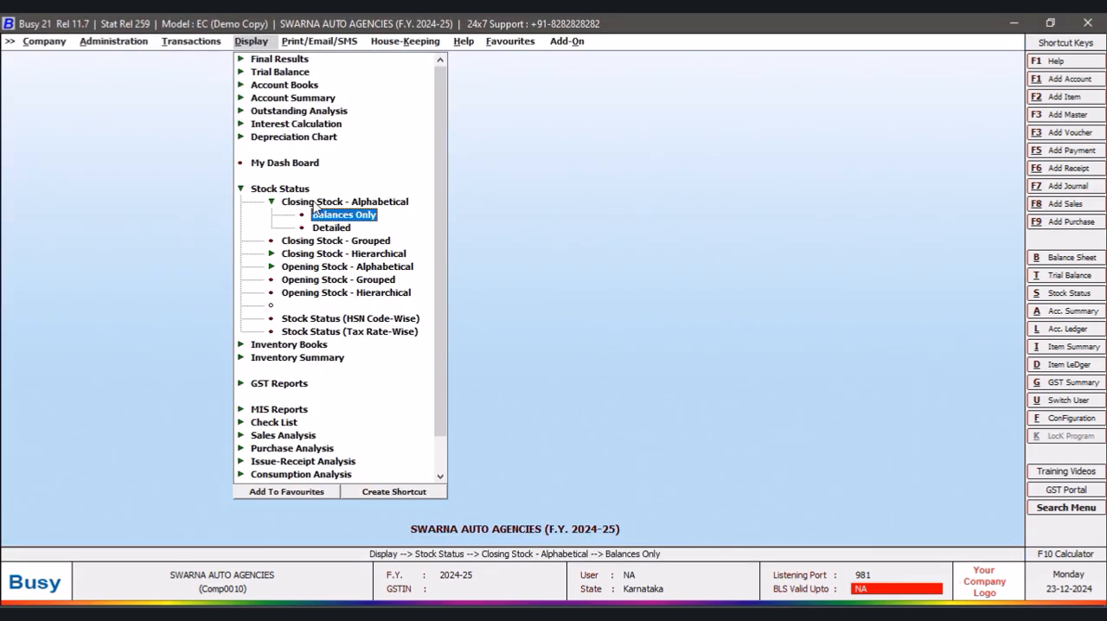
{"action": "left_click", "coordinate": [339, 216]}
{"action": "left_click", "coordinate": [519, 328]}
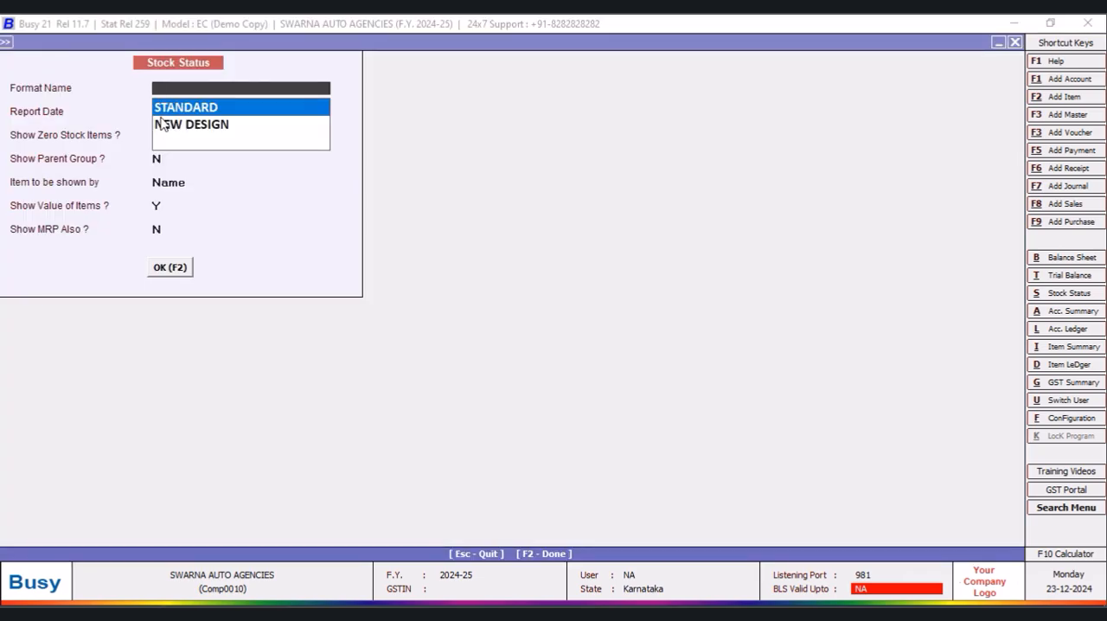
{"action": "left_click", "coordinate": [165, 125]}
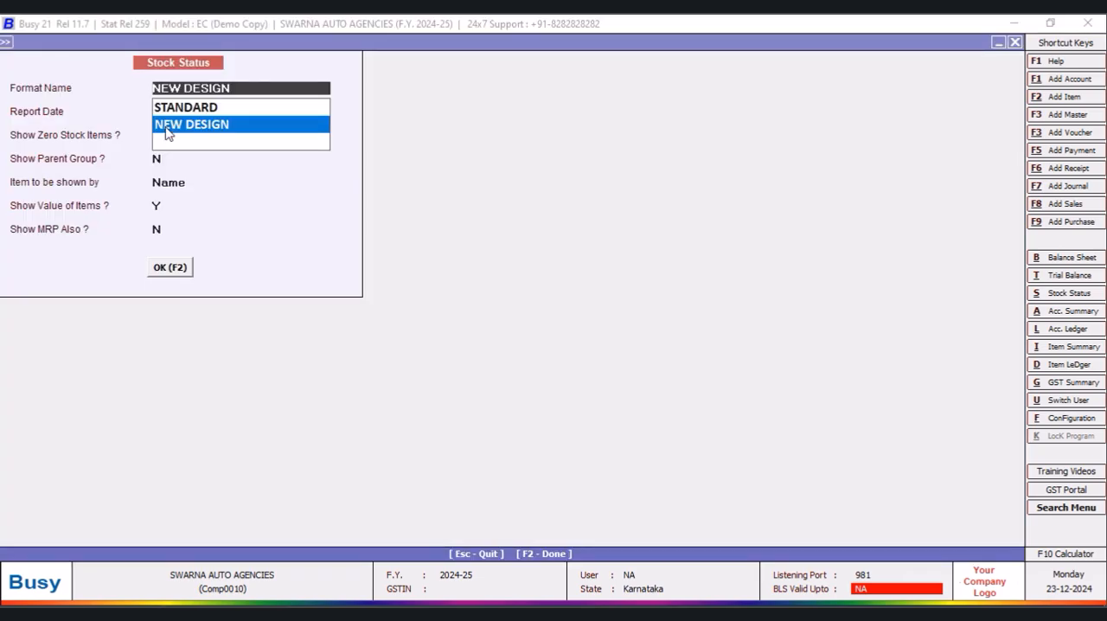
{"action": "left_click", "coordinate": [169, 267]}
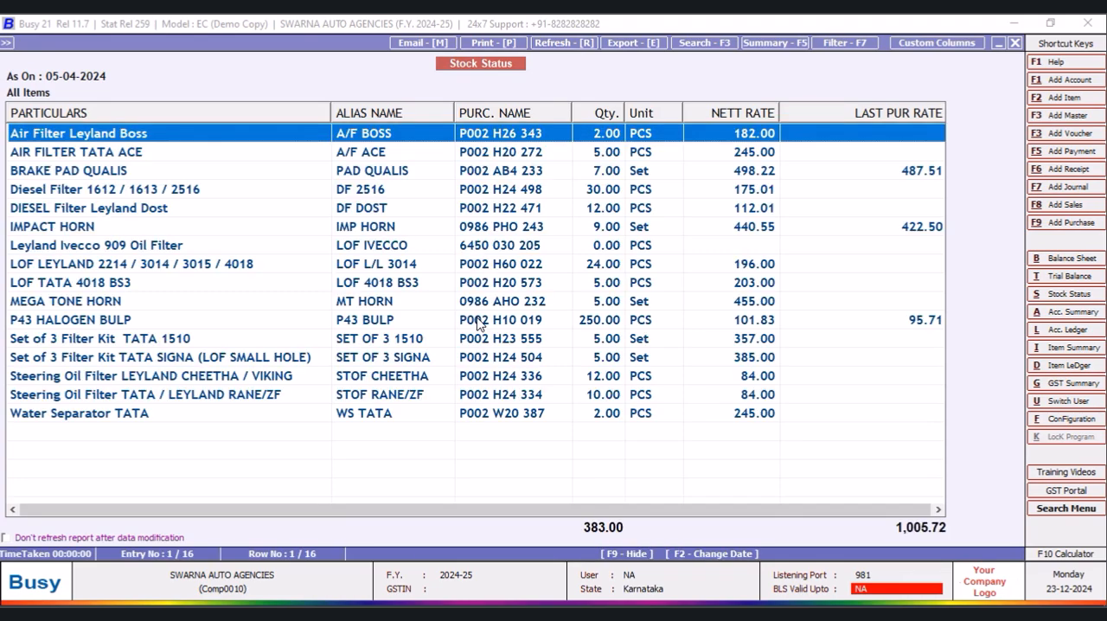
- Preview the stock status printout as it is from the grid with the NEW DESIGN report header
{"action": "left_click", "coordinate": [494, 44]}
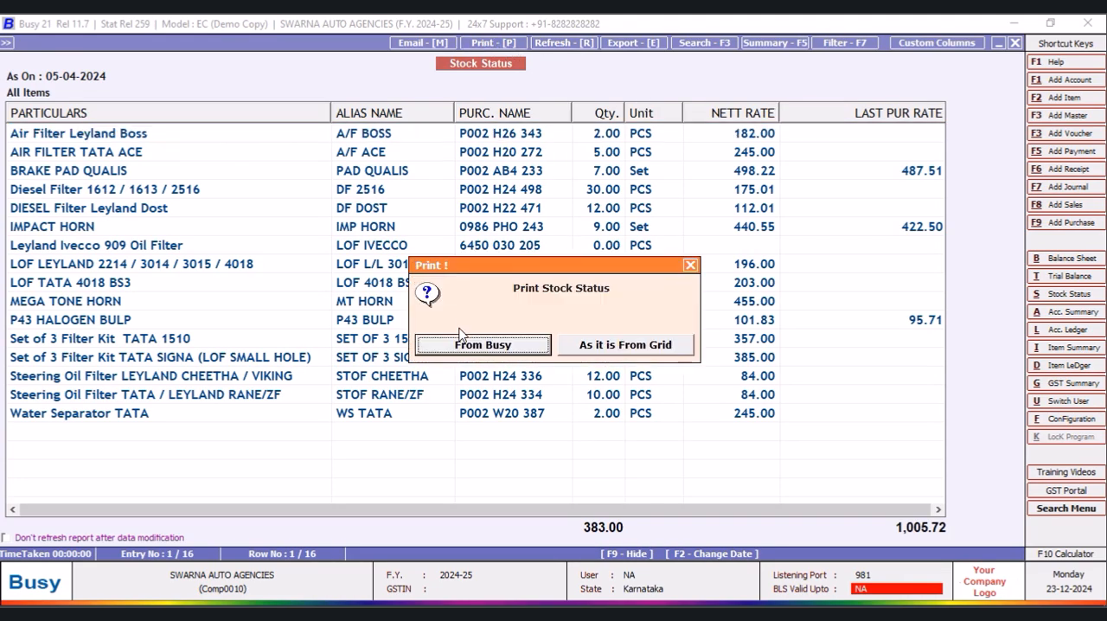
{"action": "left_click", "coordinate": [591, 350]}
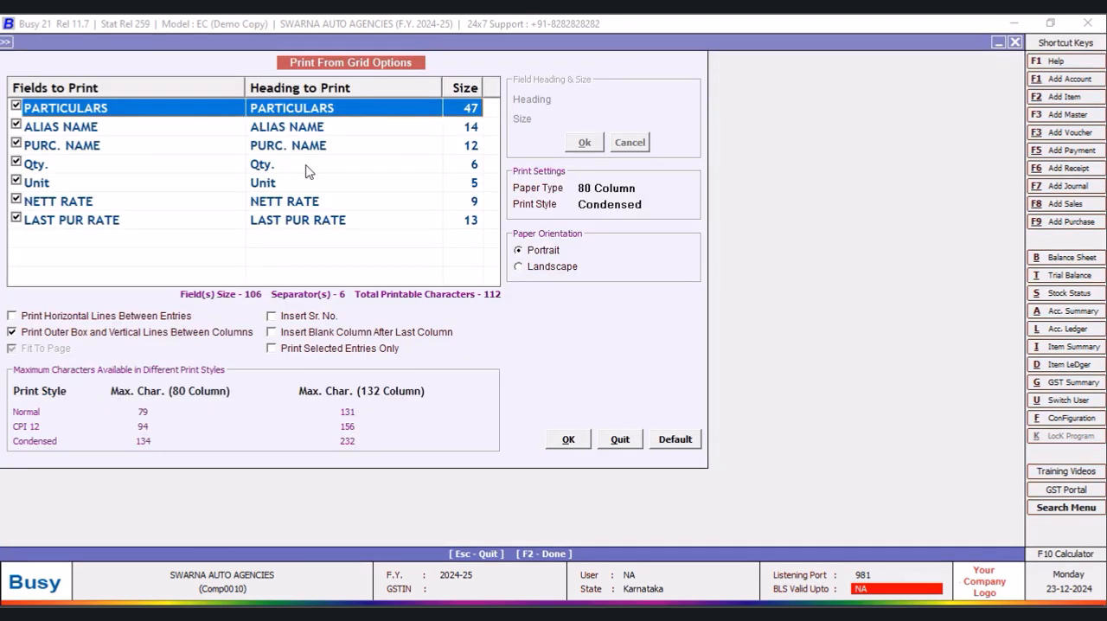
{"action": "left_click", "coordinate": [571, 440]}
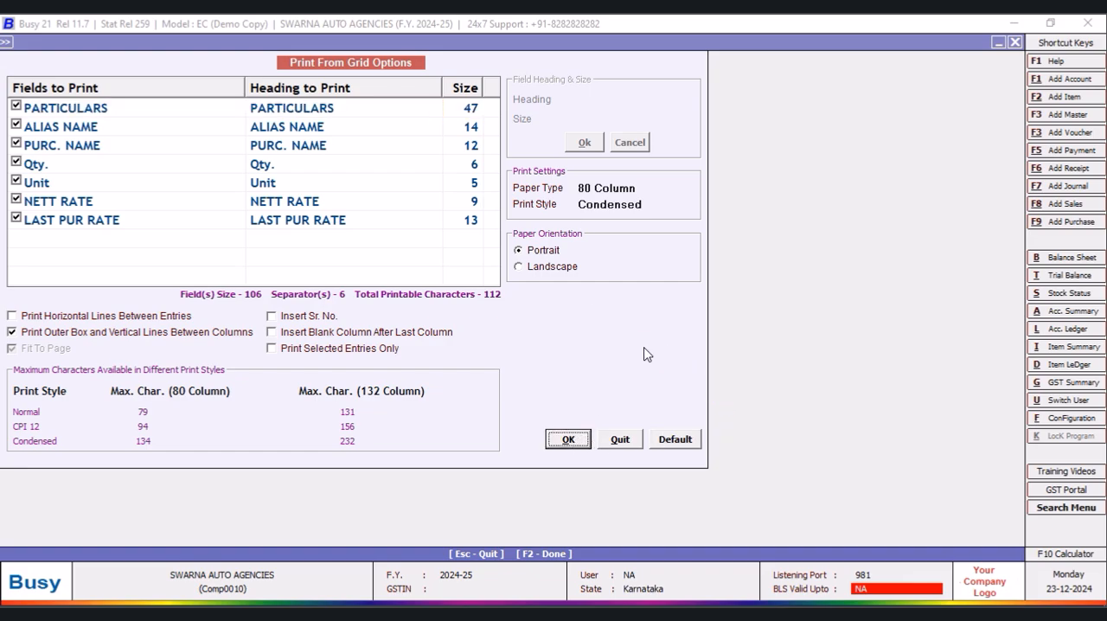
{"action": "left_click", "coordinate": [153, 127]}
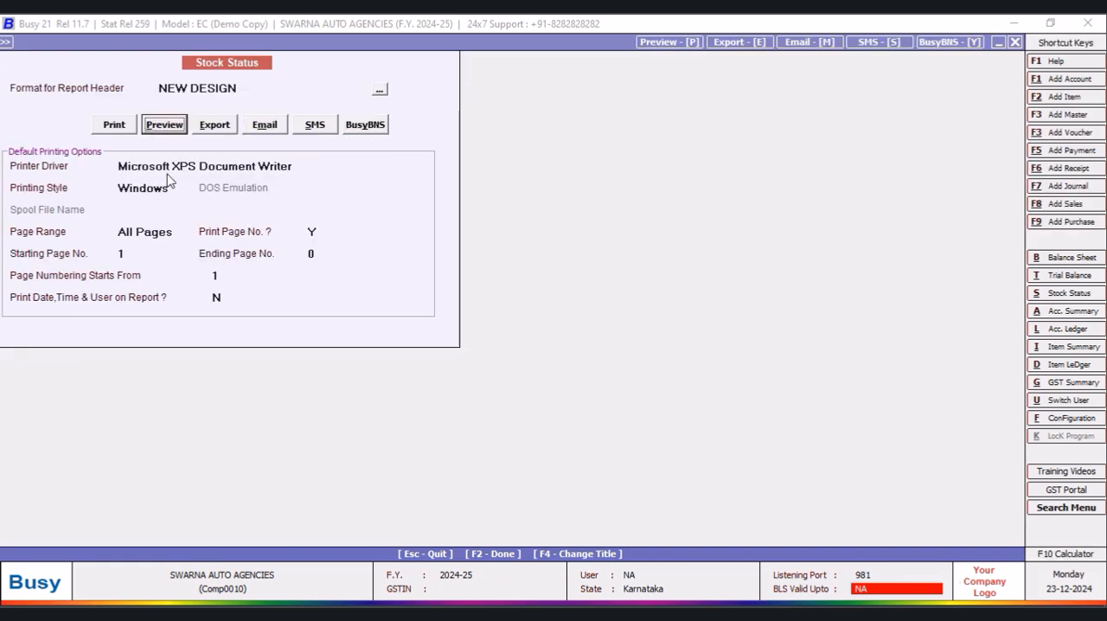